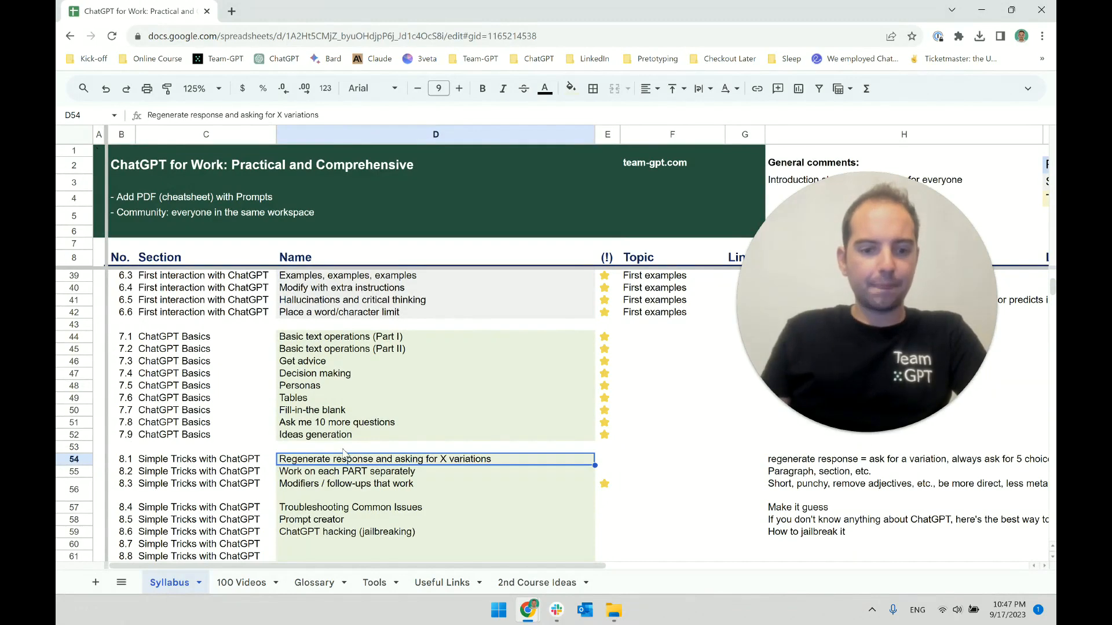
Step: Minimize the syllabus spreadsheet window, open Word with a blank document and maximize its window
left_click(361, 471)
left_click(358, 459)
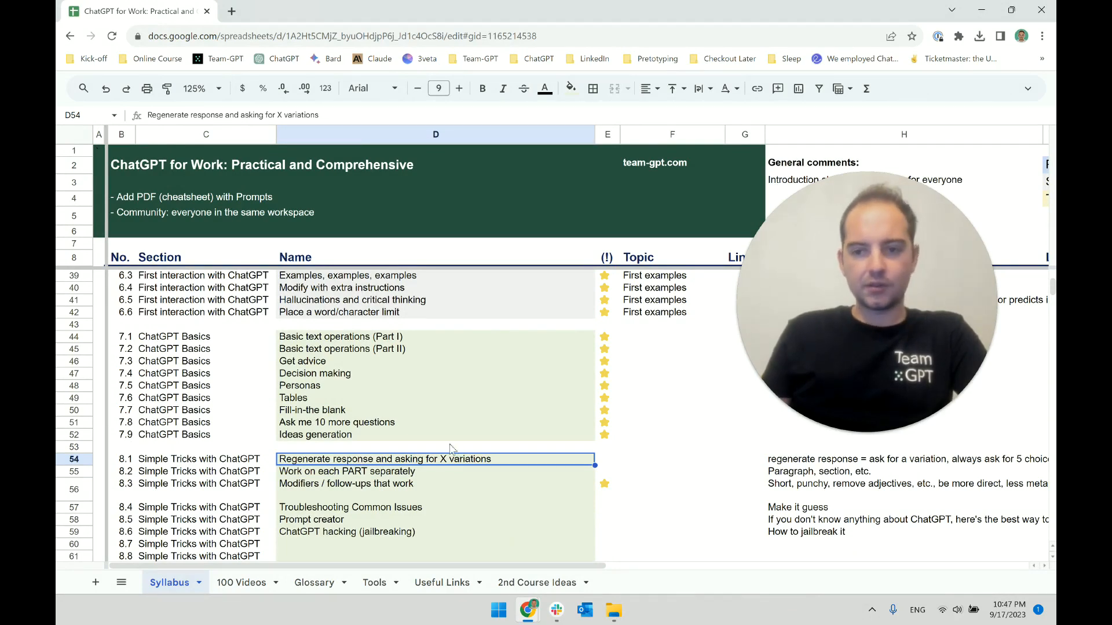
left_click(984, 11)
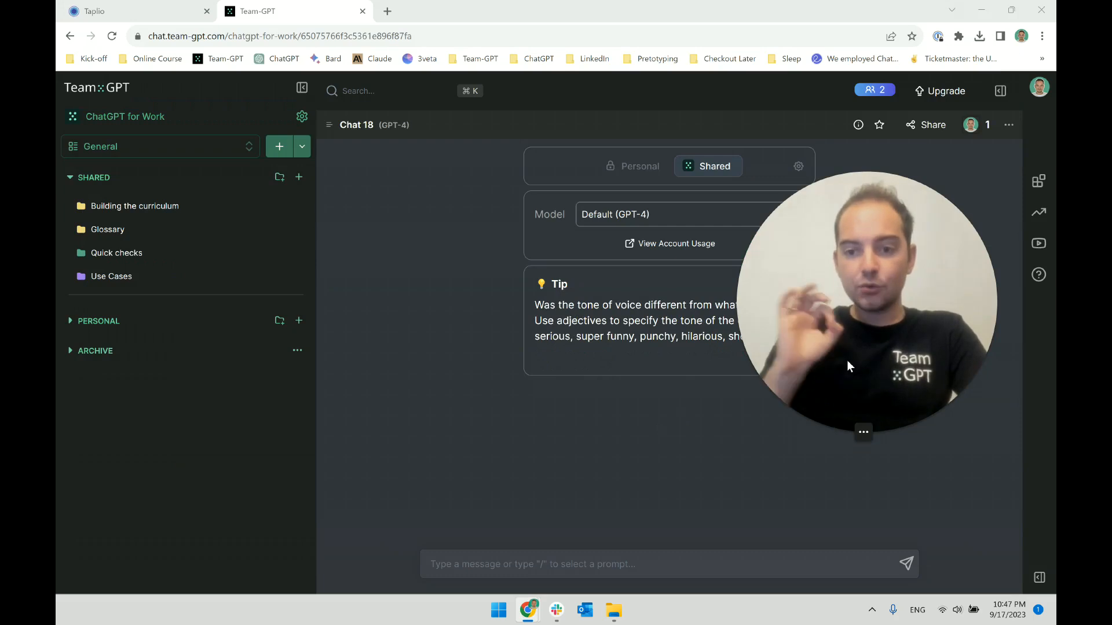
key("super")
type("word")
key("Return")
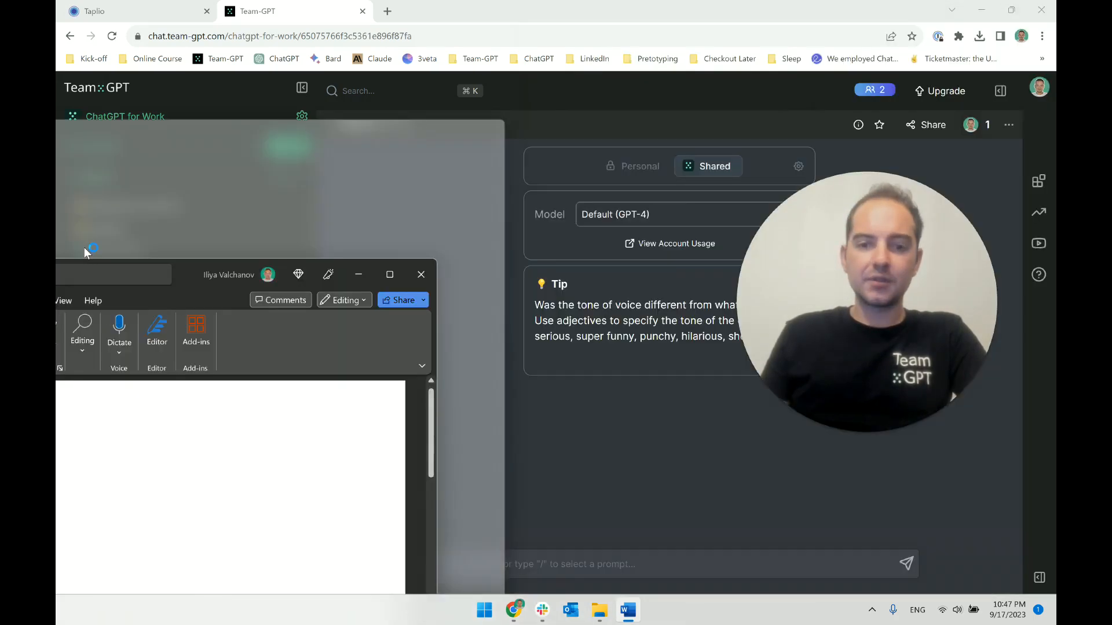
left_click_drag(86, 252, 437, 110)
double_click(553, 117)
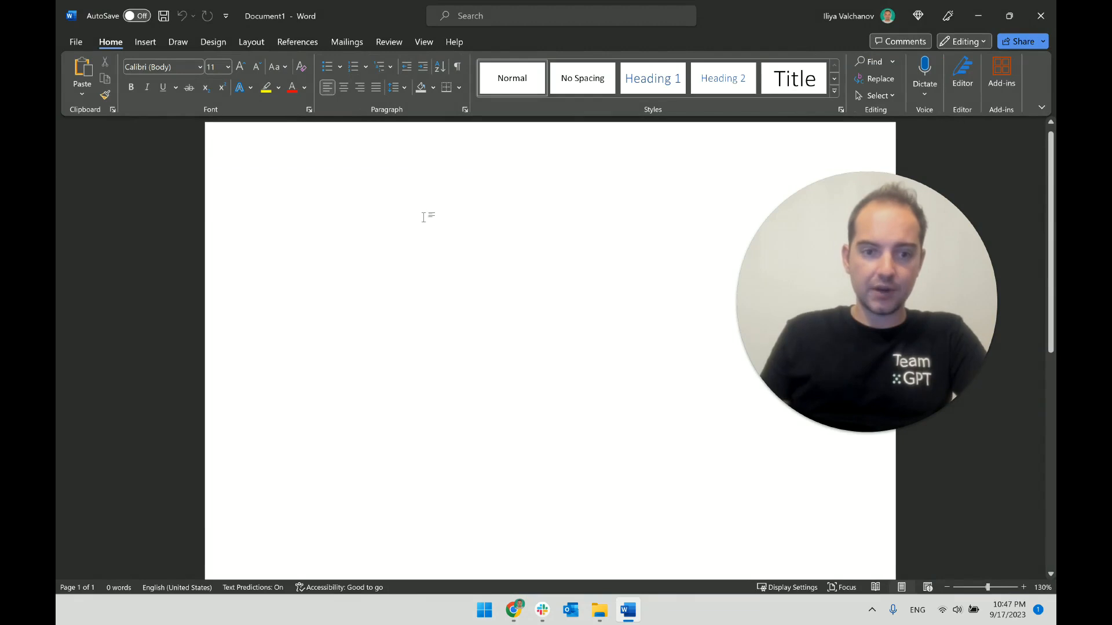
type("1.")
key("BackSpace")
key("BackSpace")
Step: Copy the lesson name "Regenerate response and asking for X variations" from the syllabus spreadsheet and paste it into the Word document
key("alt+Tab")
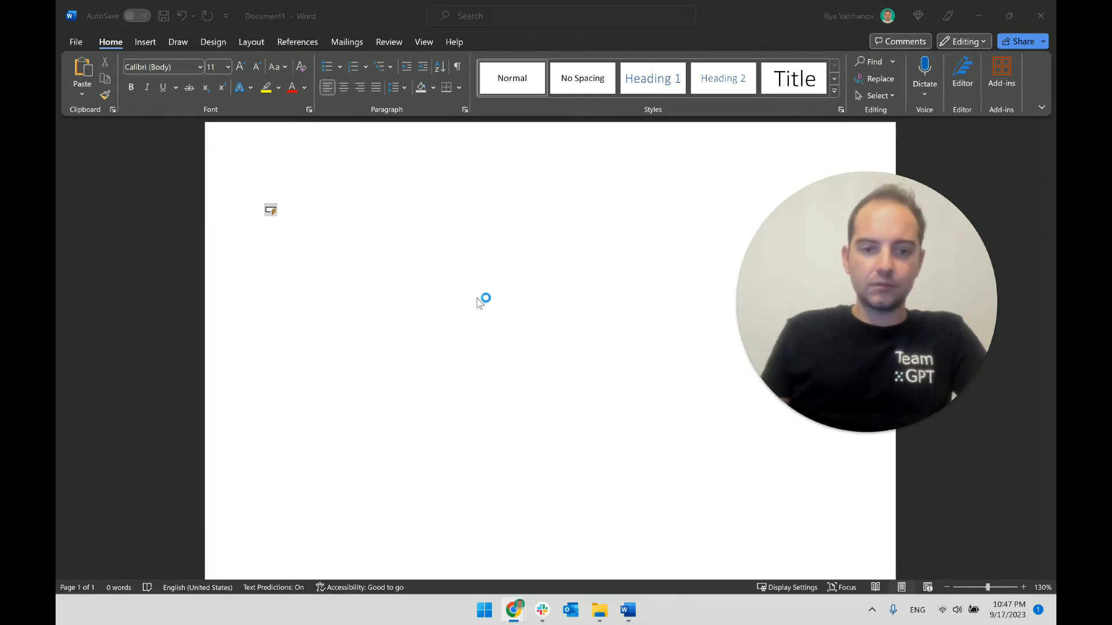
left_click(519, 613)
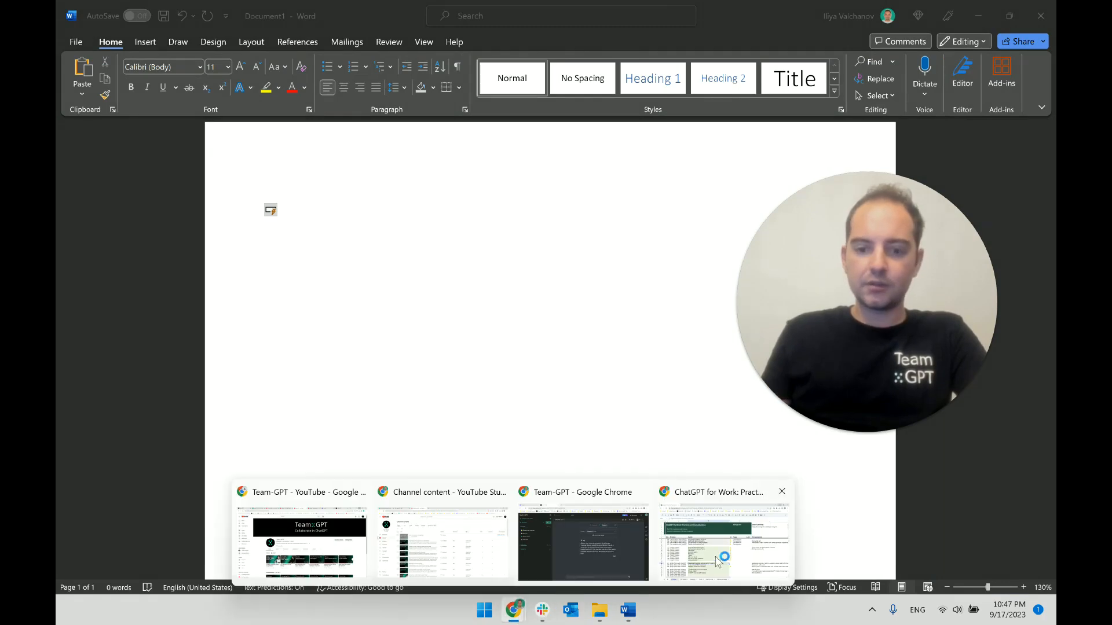
left_click(718, 562)
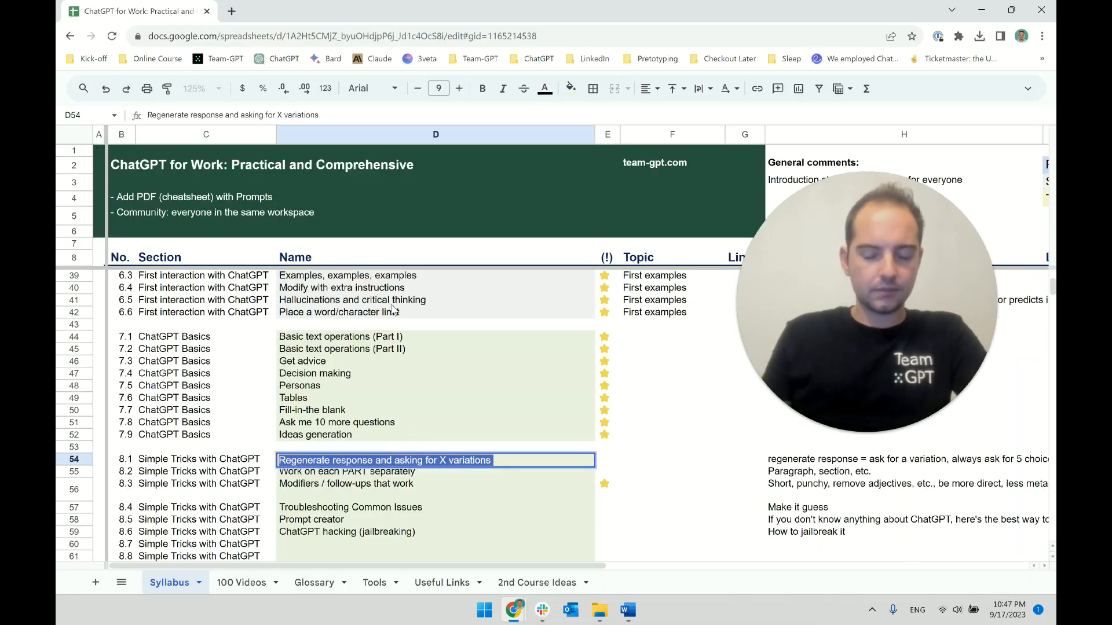
key("ctrl+c")
key("alt+Tab")
key("ctrl+v")
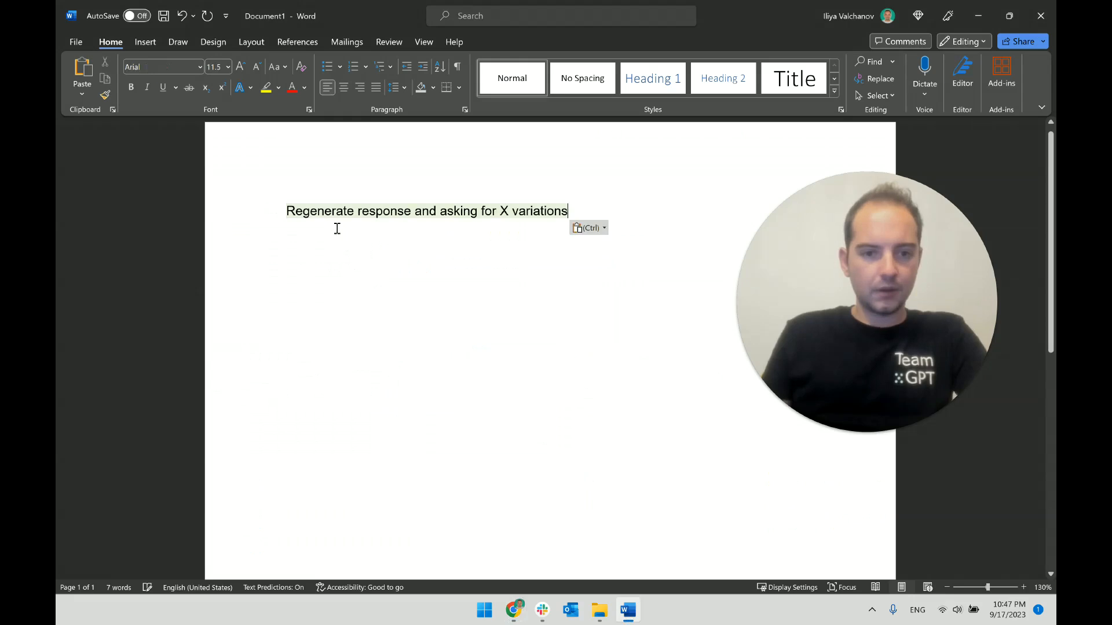
Step: Undo the formatted paste, insert the lesson name as plain text and apply the Title style to it
key("ctrl+z")
right_click(342, 213)
left_click(397, 302)
triple_click(388, 215)
left_click(806, 87)
left_click(607, 259)
Step: Format the document title at 20 pt in bold and center it on the page
double_click(266, 223)
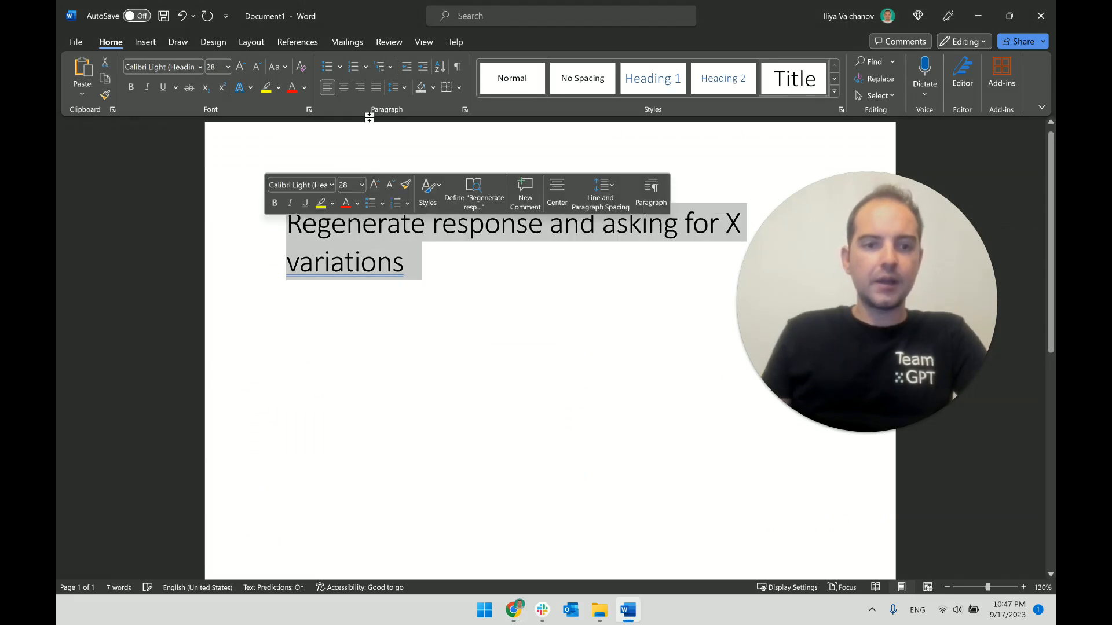
left_click(225, 70)
key("Down")
key("Down")
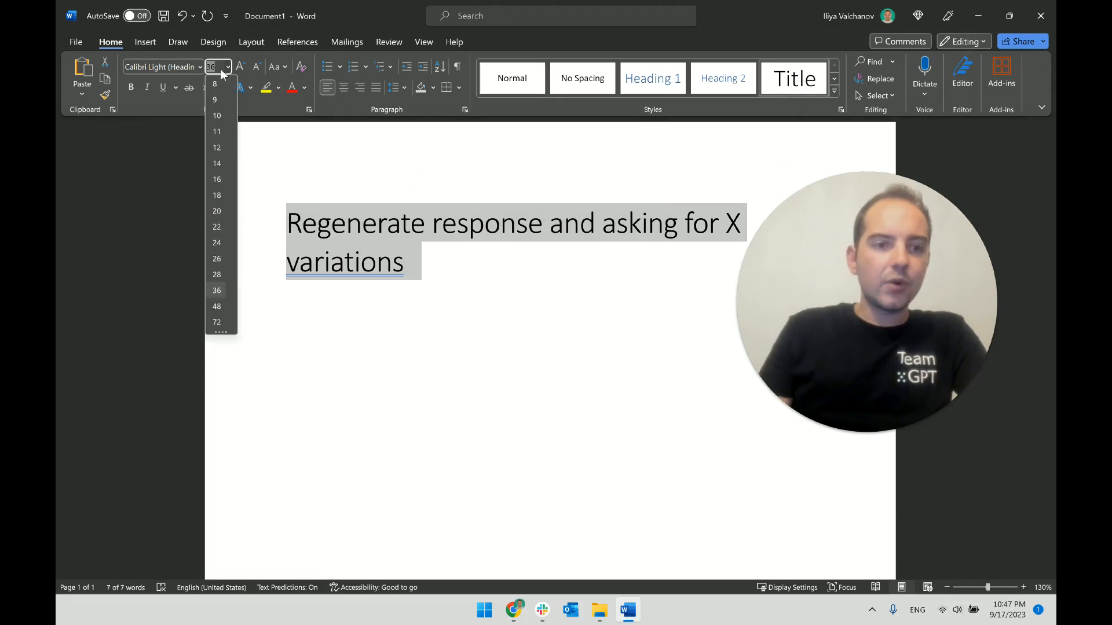
type("20")
key("Return")
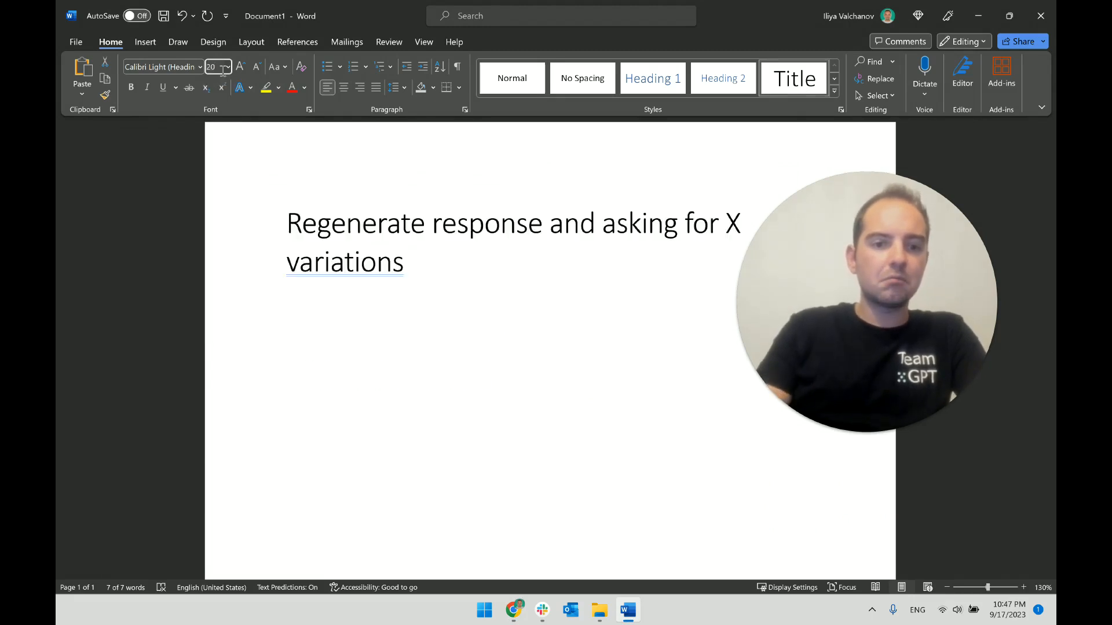
key("ctrl+b")
left_click(493, 245)
left_click(343, 88)
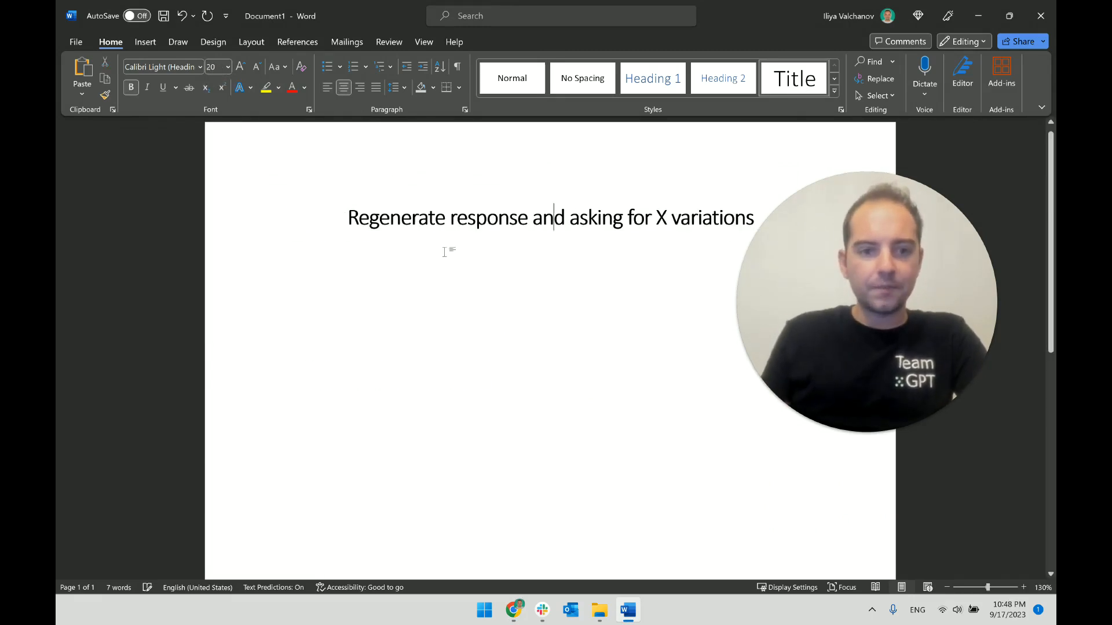
left_click(447, 250)
Step: Start a new body line below the title with the text "Start with:"
left_click_drag(917, 295, 961, 376)
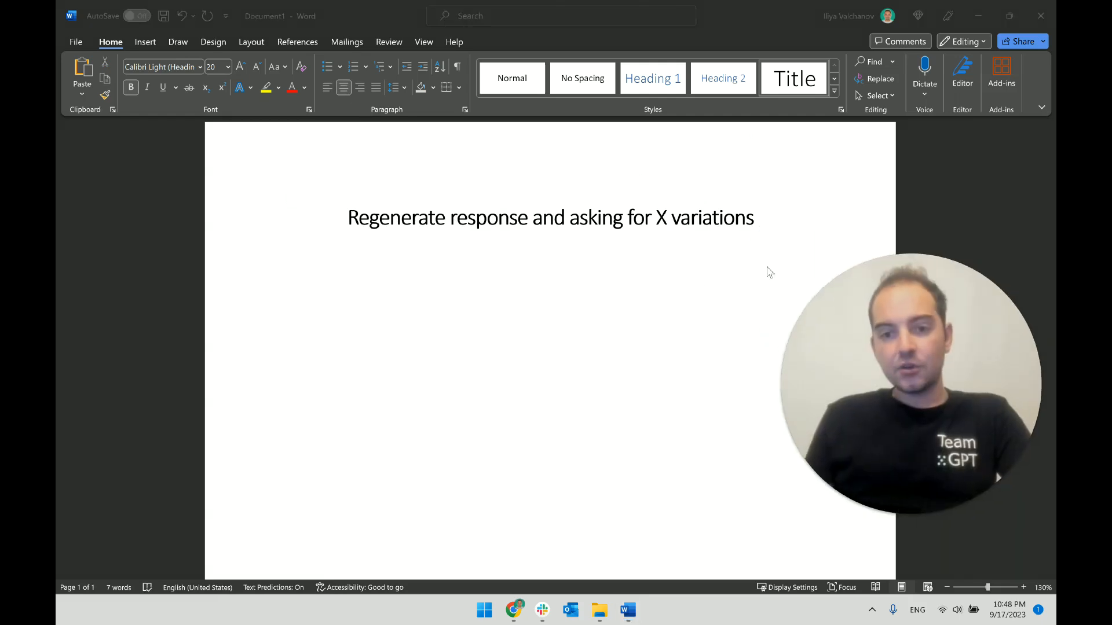
left_click(702, 243)
left_click(789, 211)
key("Return")
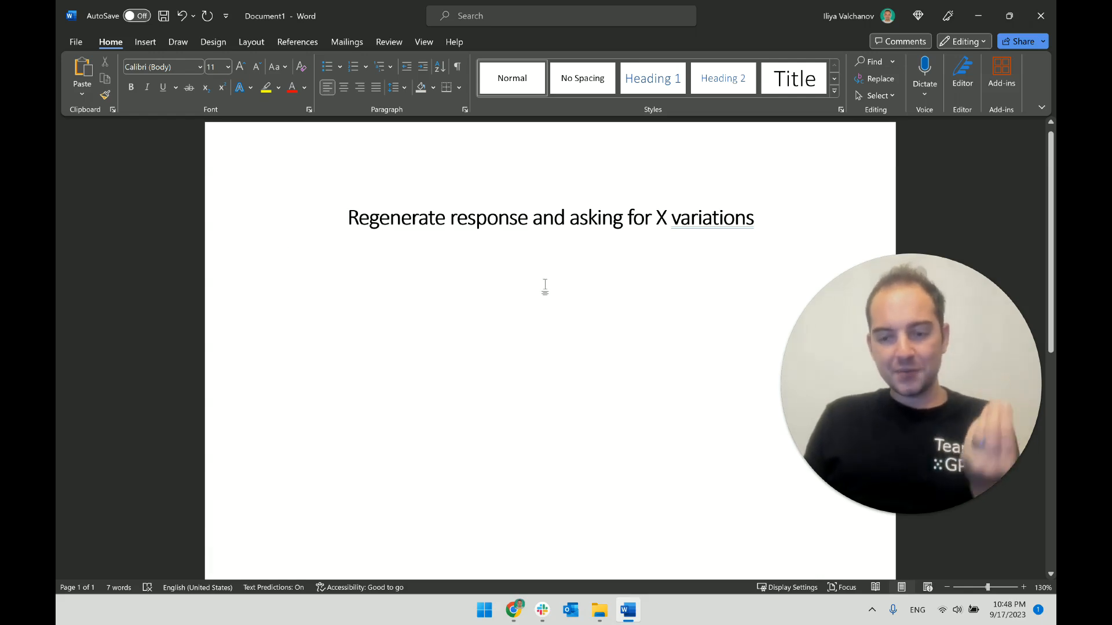
key("Return")
type("1.")
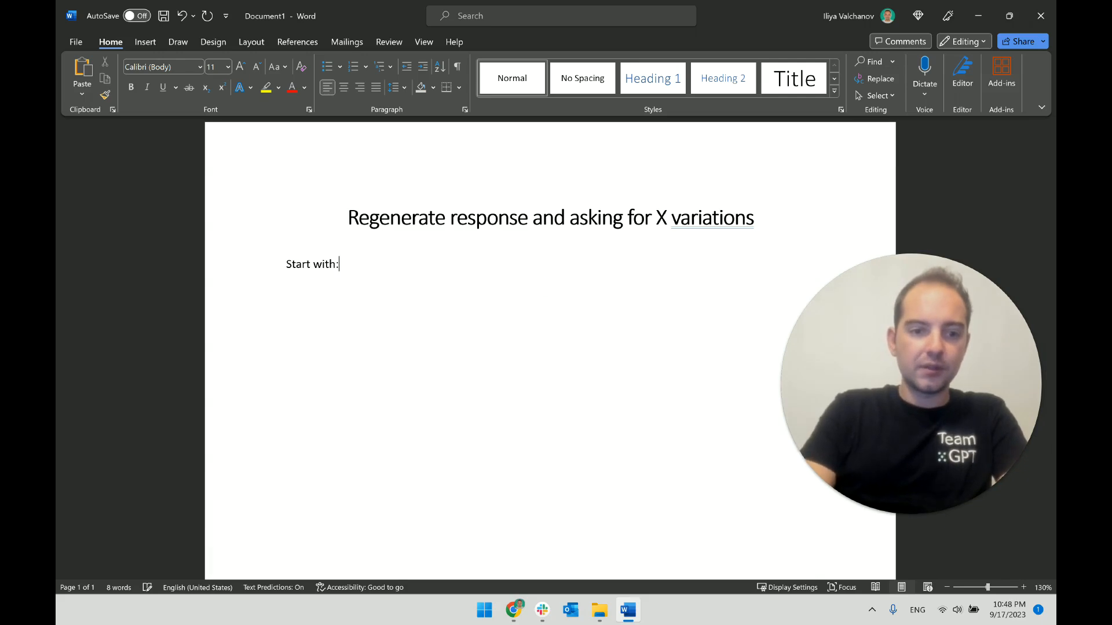
Step: Replace the line below the title with a numbered list whose first item reads "What are we going to achieve"
key("ctrl+a")
key("Up")
key("Down")
key("shift+End")
type("1. asd")
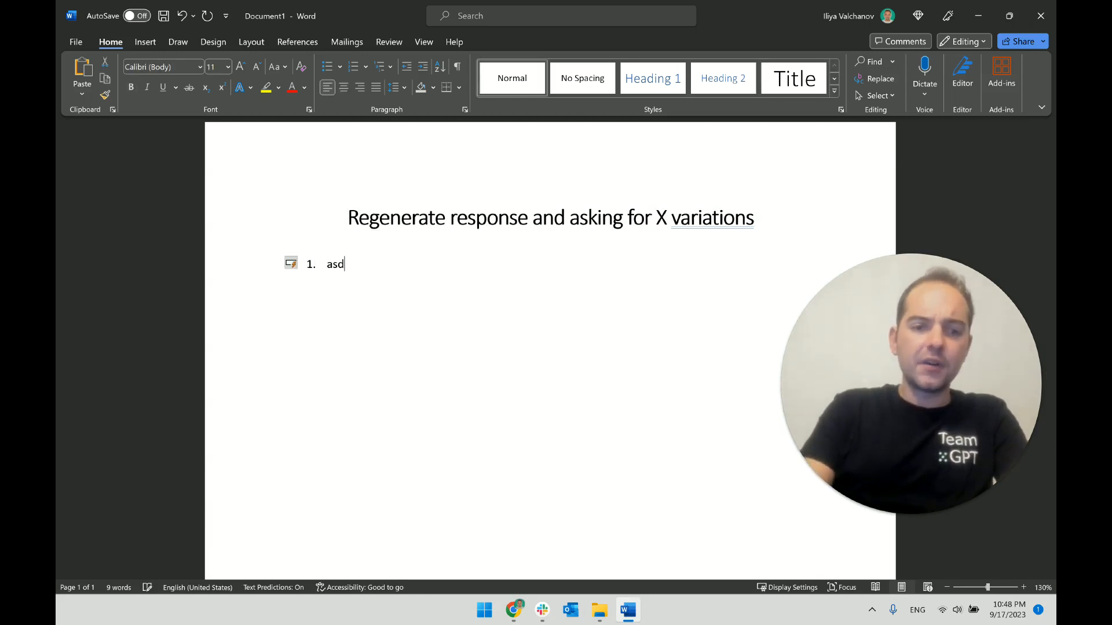
key("BackSpace")
type("What are we goi")
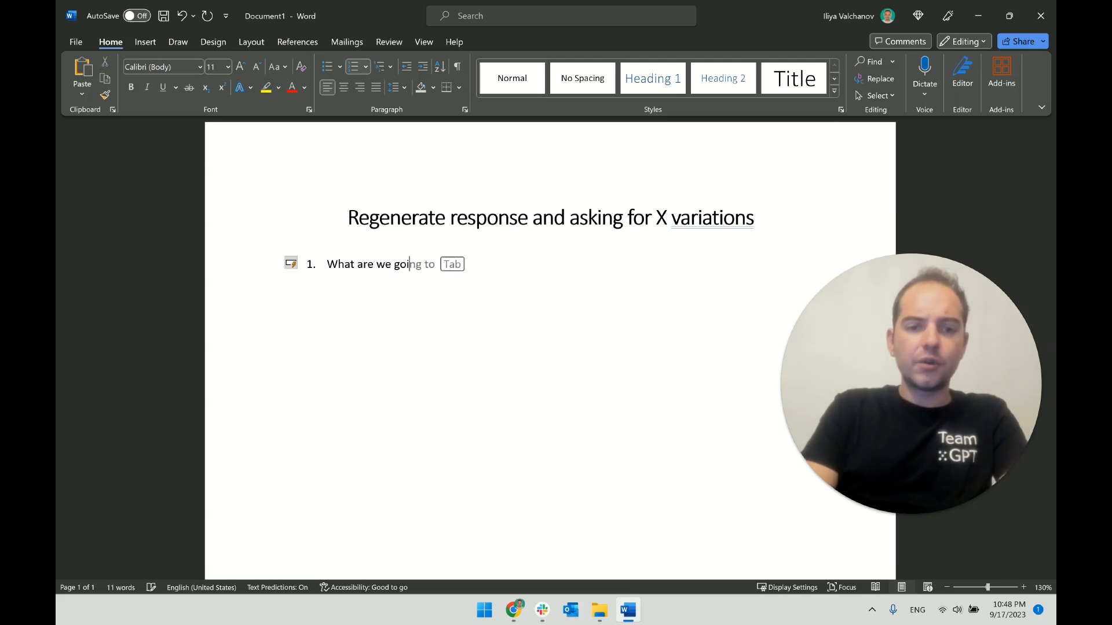
type("ng to achieve")
key("Return")
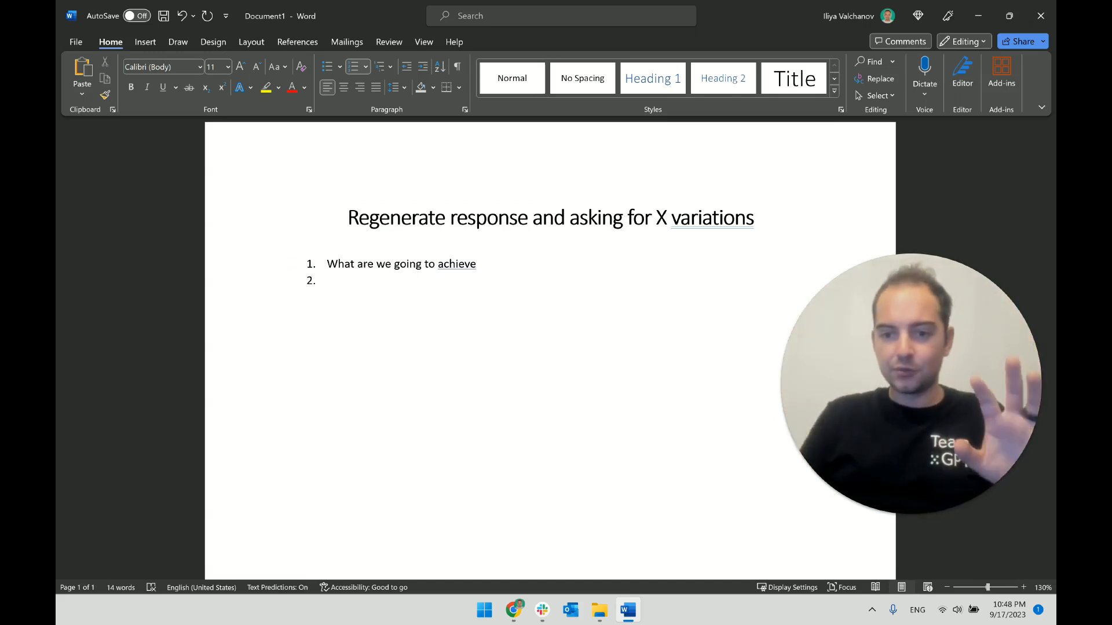
Step: Extend the first item with ": show them regenerate response and asking for X variations" and enter "Example: Backbone of the lecture" as the second
left_click(501, 265)
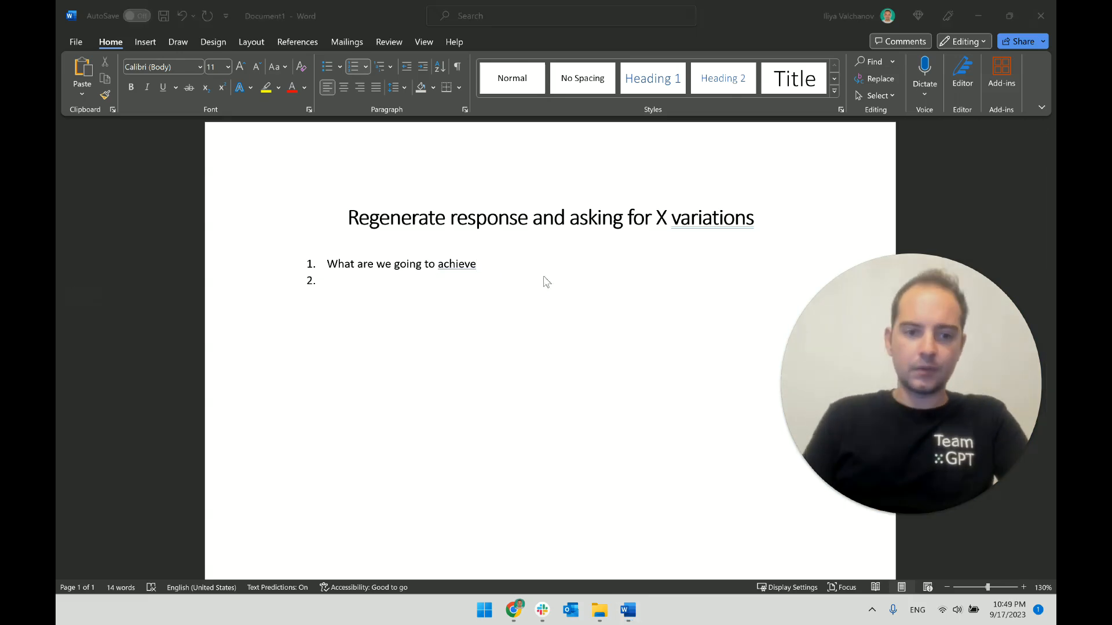
type(": show them reg")
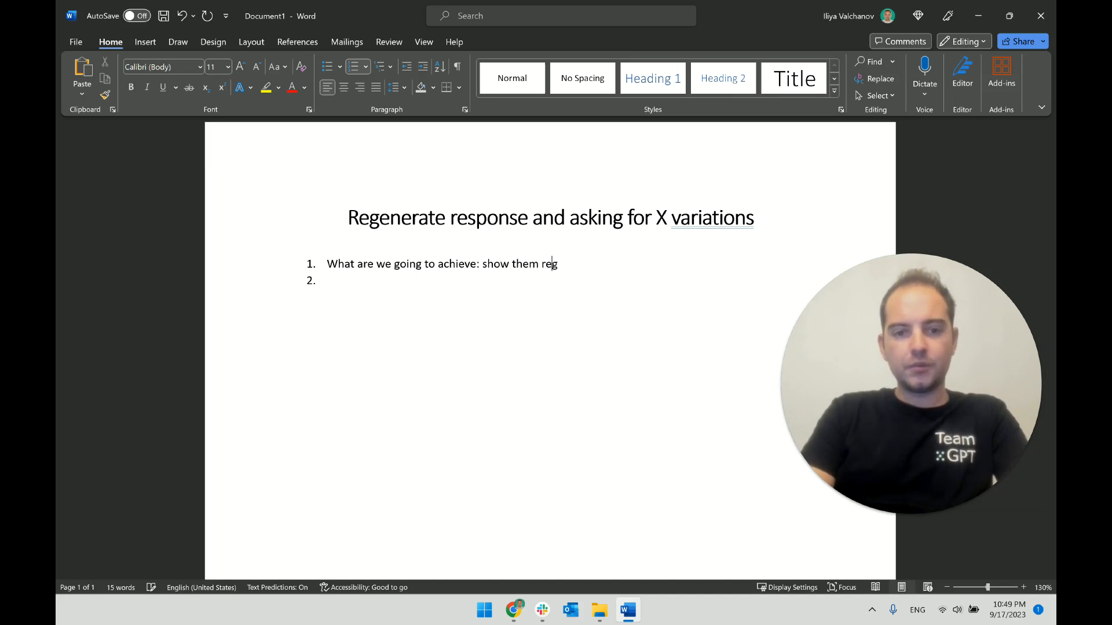
type("enerate rs")
key("BackSpace")
type("rs")
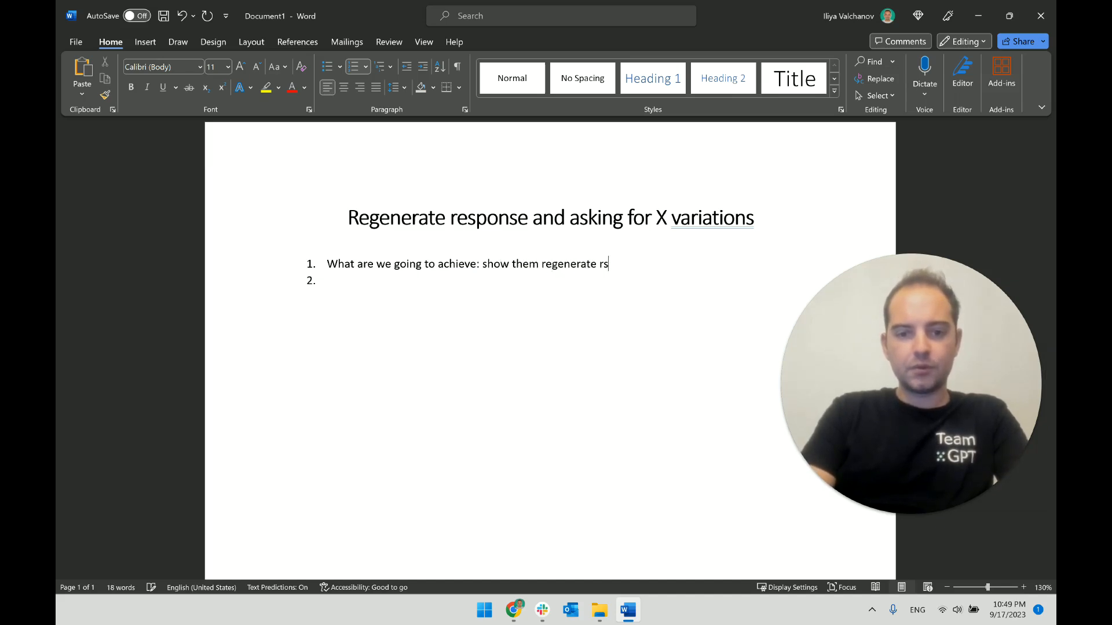
type("or X variations")
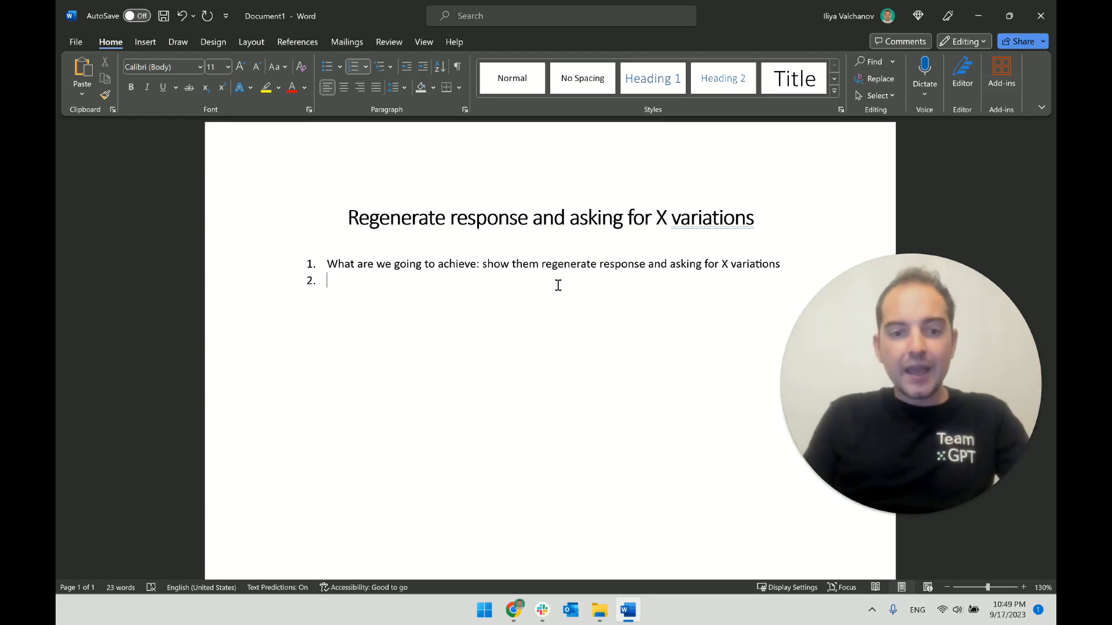
type("Example: Backbone of the lecture")
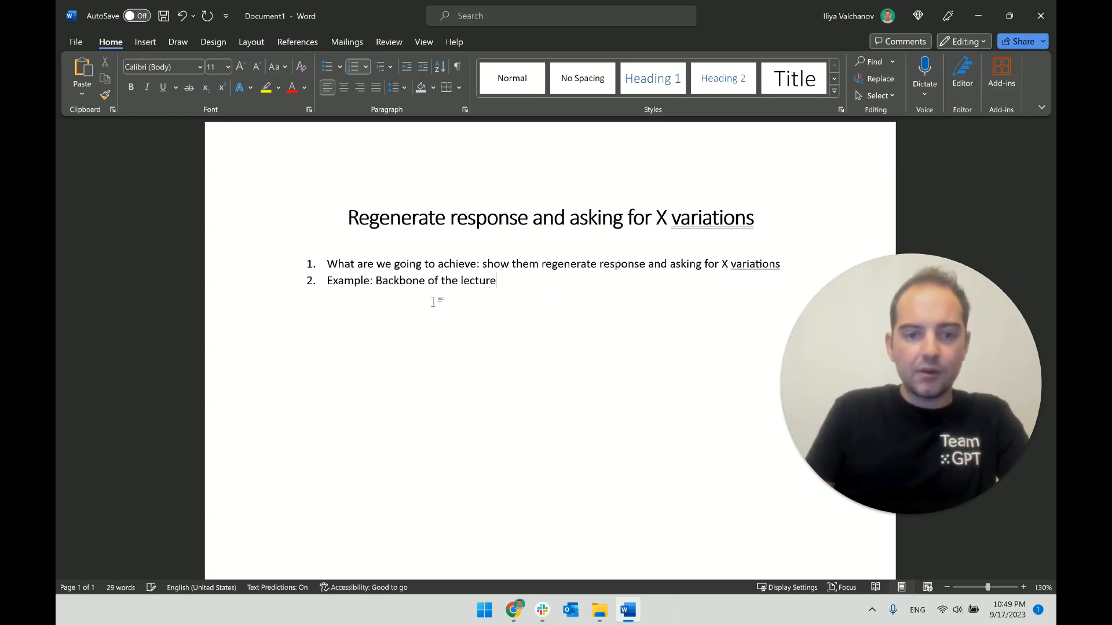
Step: Make the label "What are we going to achieve:" and the whole second list item bold
scroll(412, 291, "up", 2, "ctrl")
left_click_drag(470, 262, 316, 271)
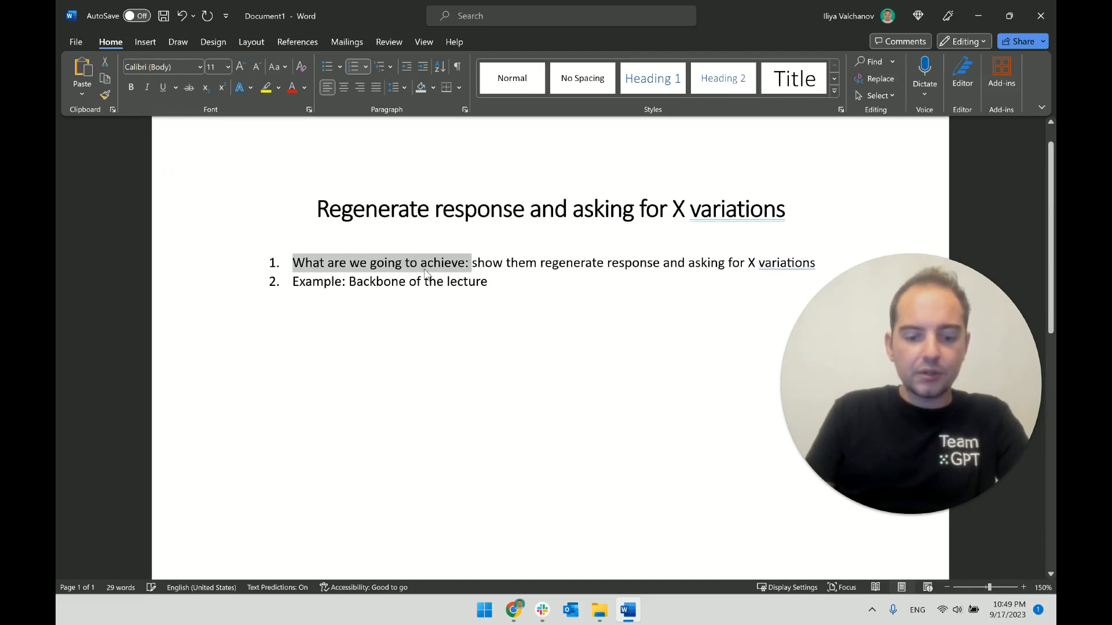
key("ctrl+b")
left_click(462, 264)
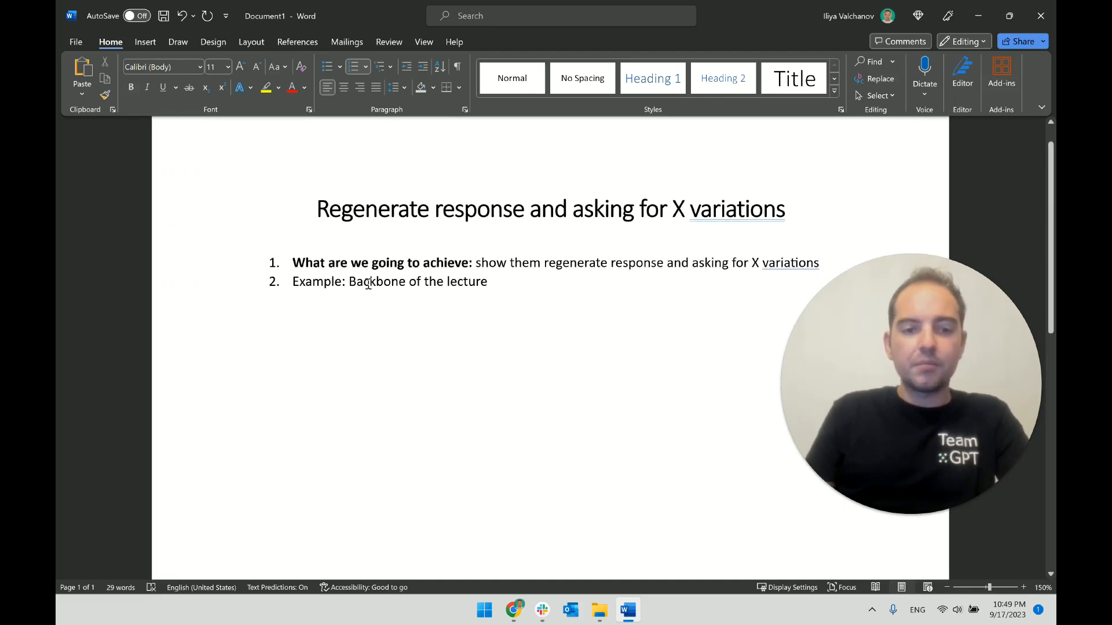
left_click_drag(335, 283, 509, 295)
key("ctrl+b")
left_click(510, 295)
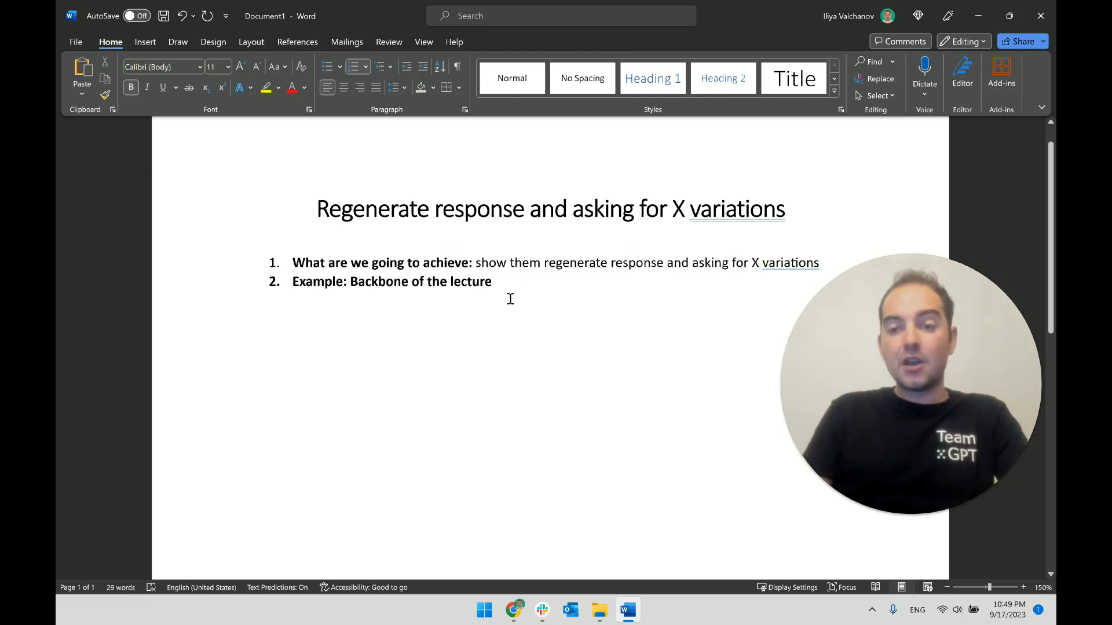
key("Return")
key("Tab")
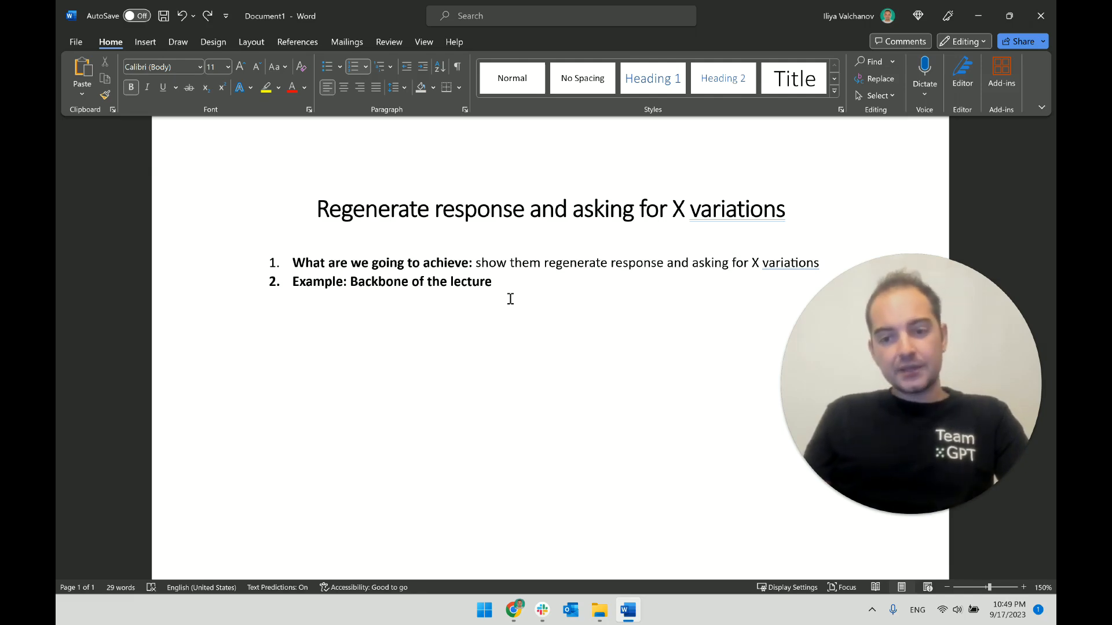
Step: Switch to the browser, open Team-GPT in a new tab and collapse the Use Cases folder
left_click(971, 19)
left_click(230, 11)
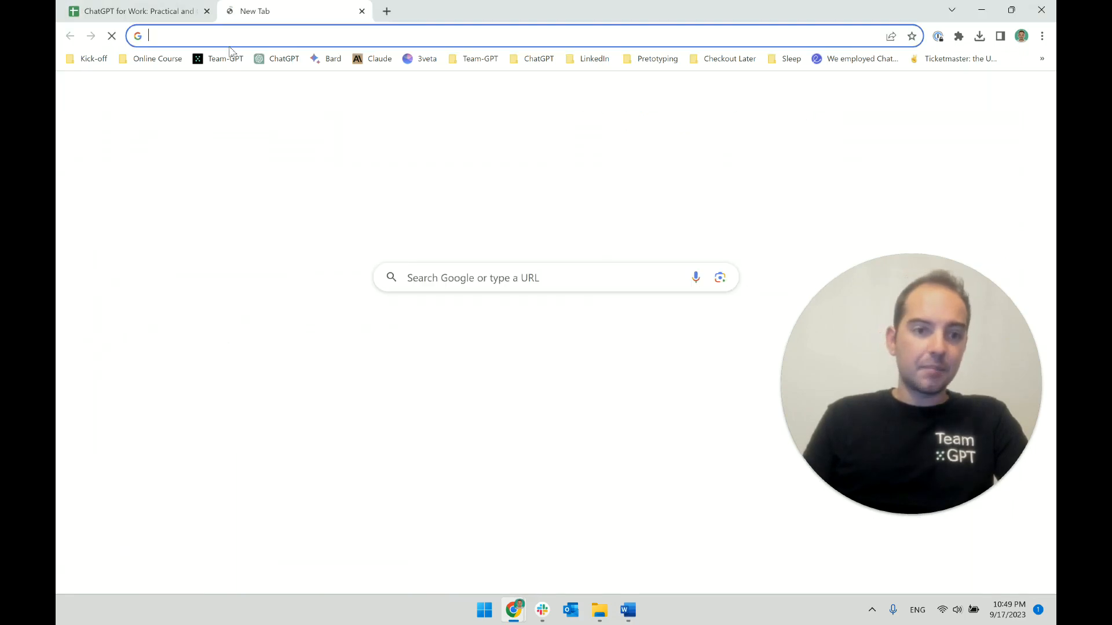
left_click(225, 58)
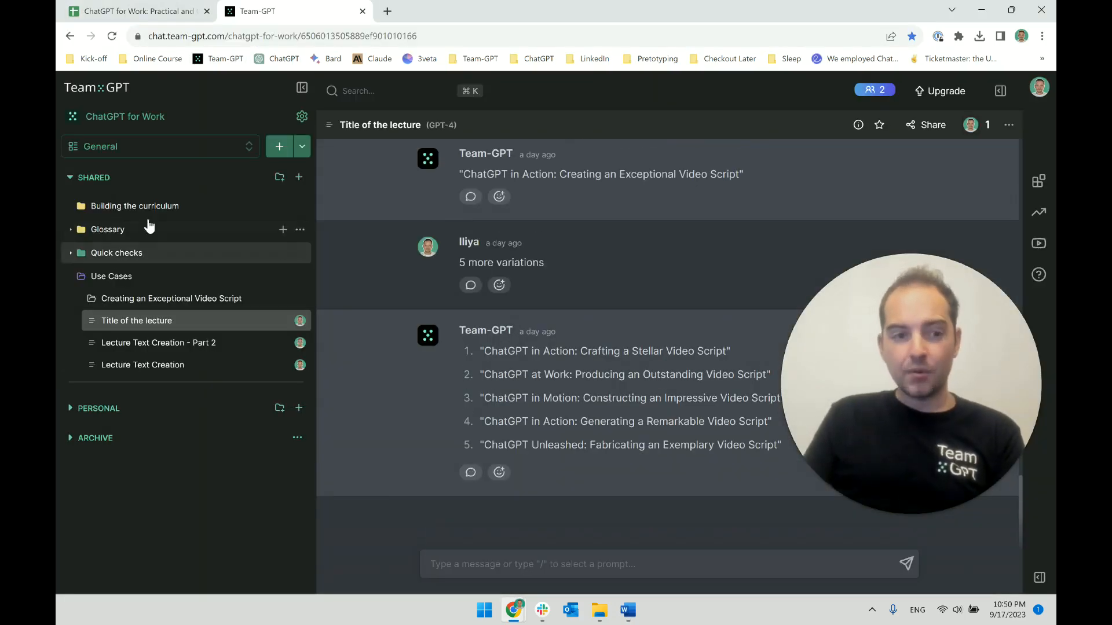
left_click(139, 277)
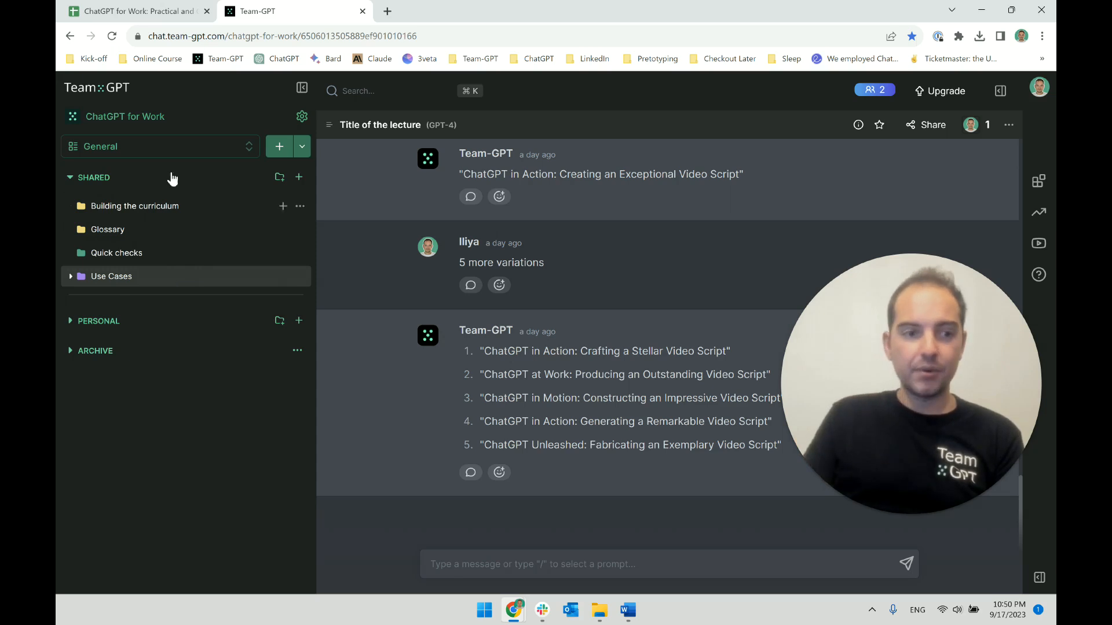
Step: Switch from the ChatGPT for Work workspace to the madstories workspace
left_click(161, 146)
left_click(161, 145)
left_click(151, 117)
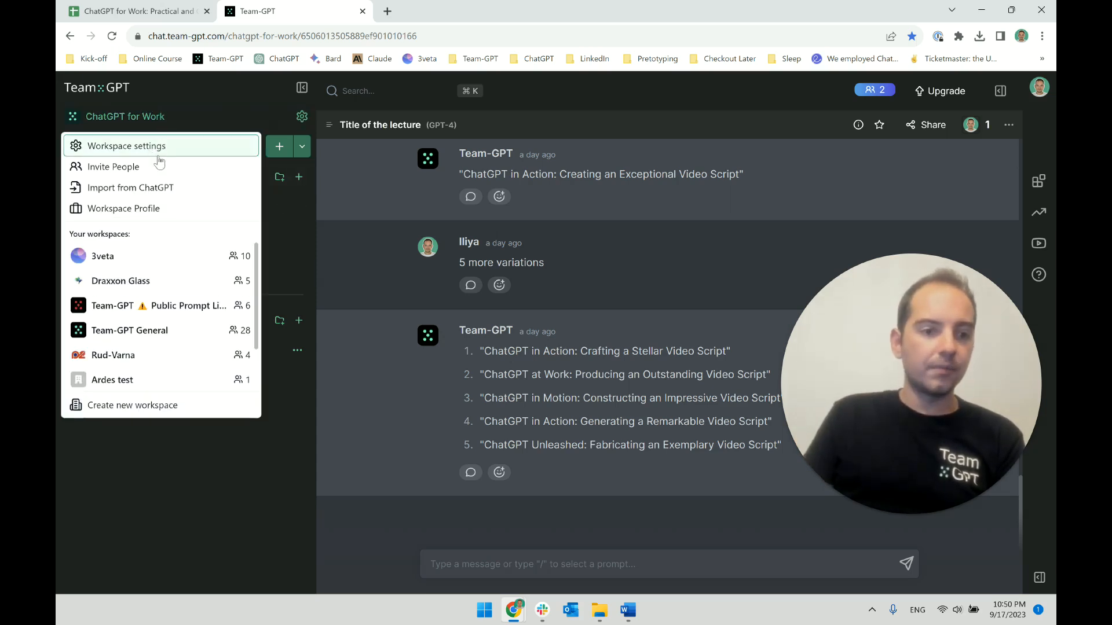
scroll(184, 330, "down", 2)
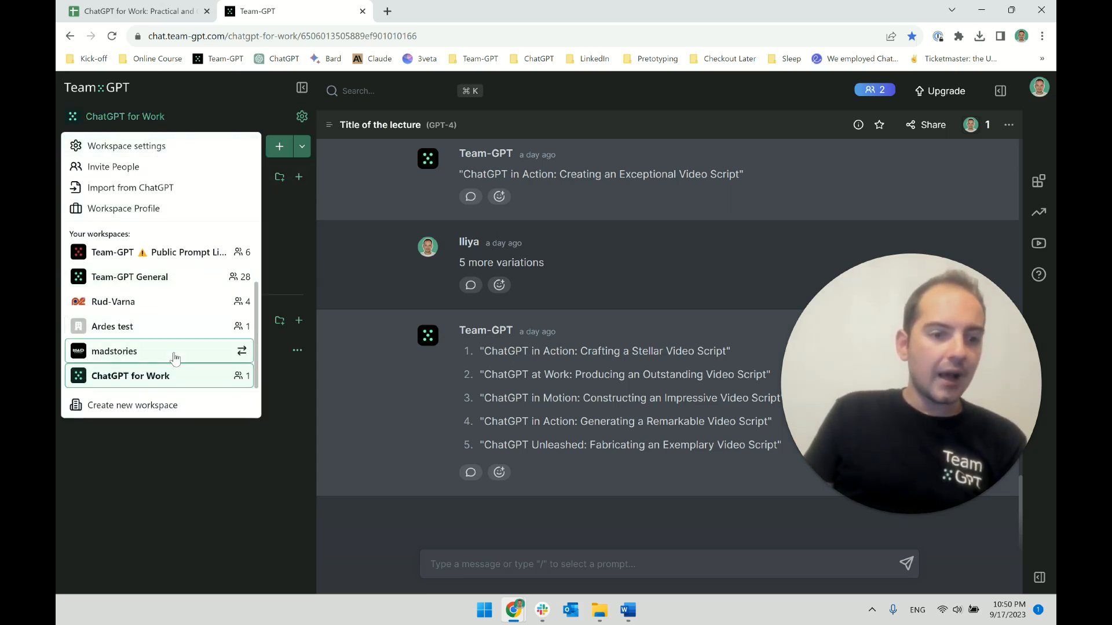
left_click(174, 353)
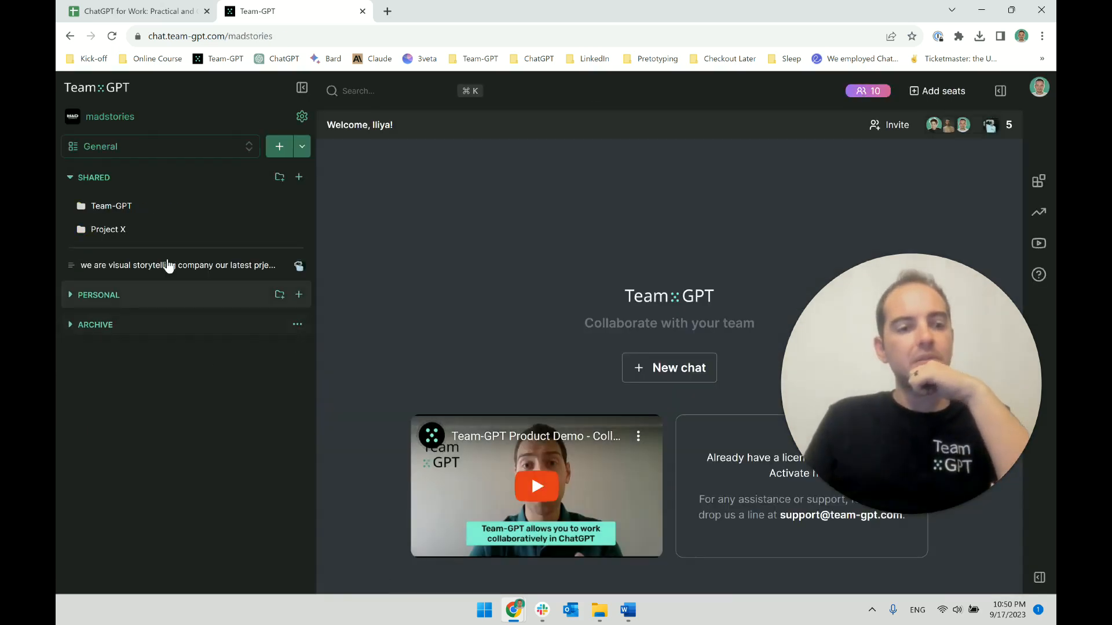
Step: Open the YouTube Title chat in the YouTube folder inside the shared Team-GPT folder
left_click(166, 230)
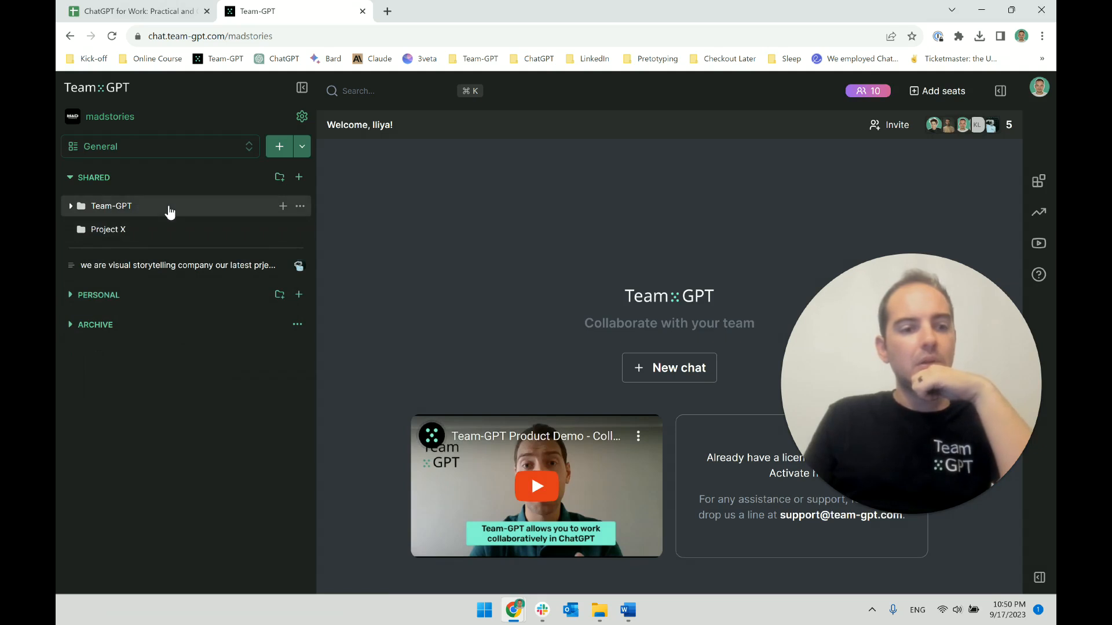
left_click(170, 213)
left_click(167, 281)
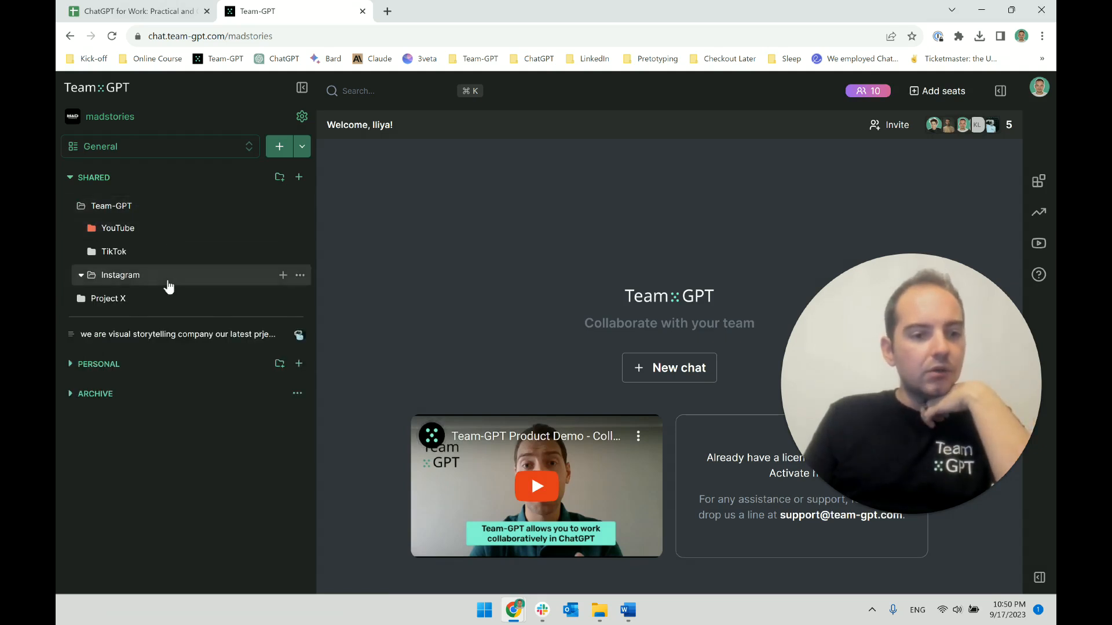
left_click(169, 229)
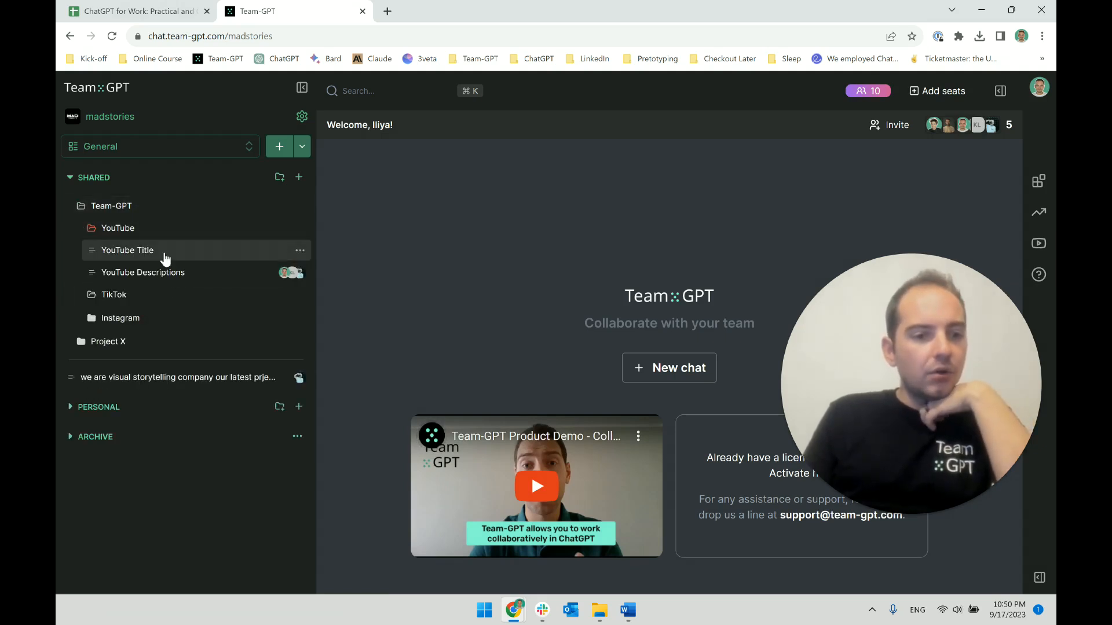
left_click(165, 253)
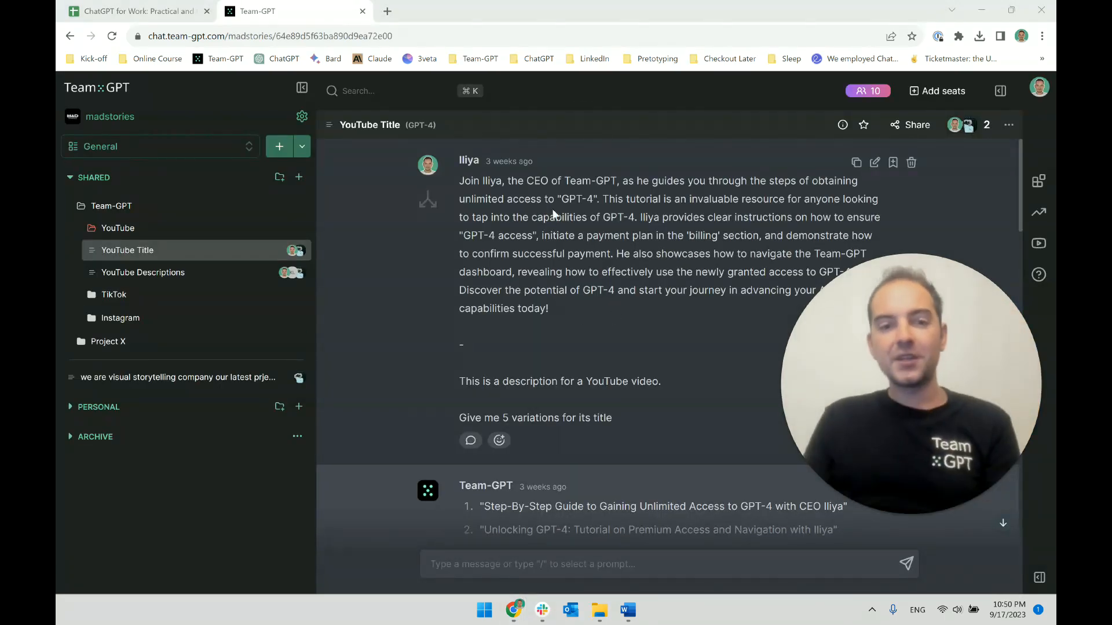
Step: Read through the video description that makes up the first part of the opening prompt
triple_click(586, 235)
left_click(585, 235)
left_click_drag(573, 304, 521, 211)
left_click(505, 189)
triple_click(505, 189)
left_click(568, 197)
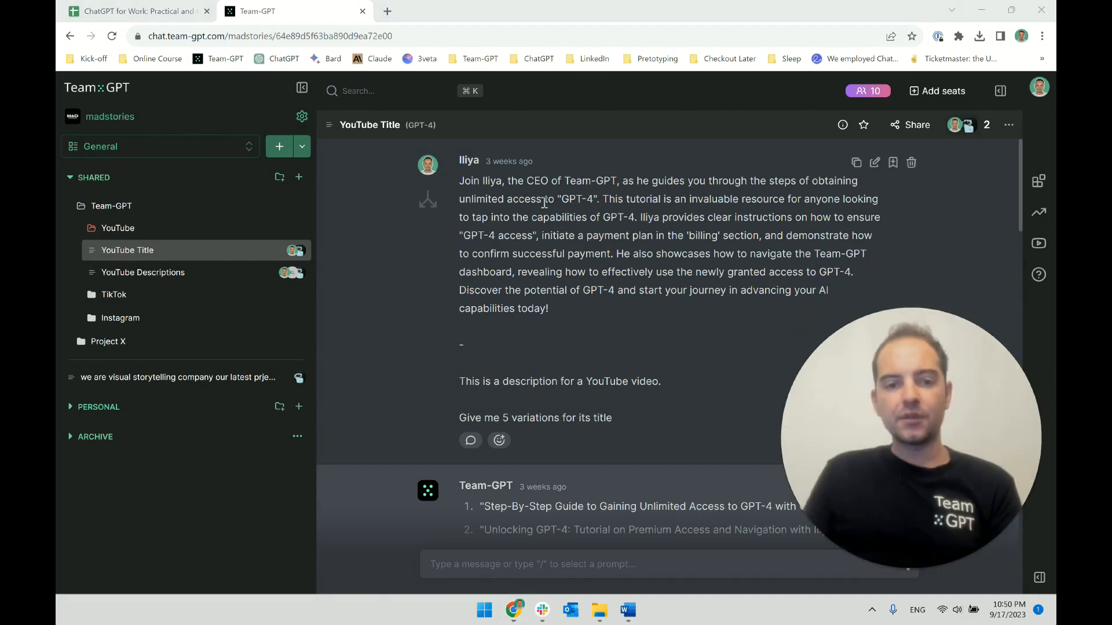
left_click_drag(525, 183, 657, 233)
left_click(603, 200)
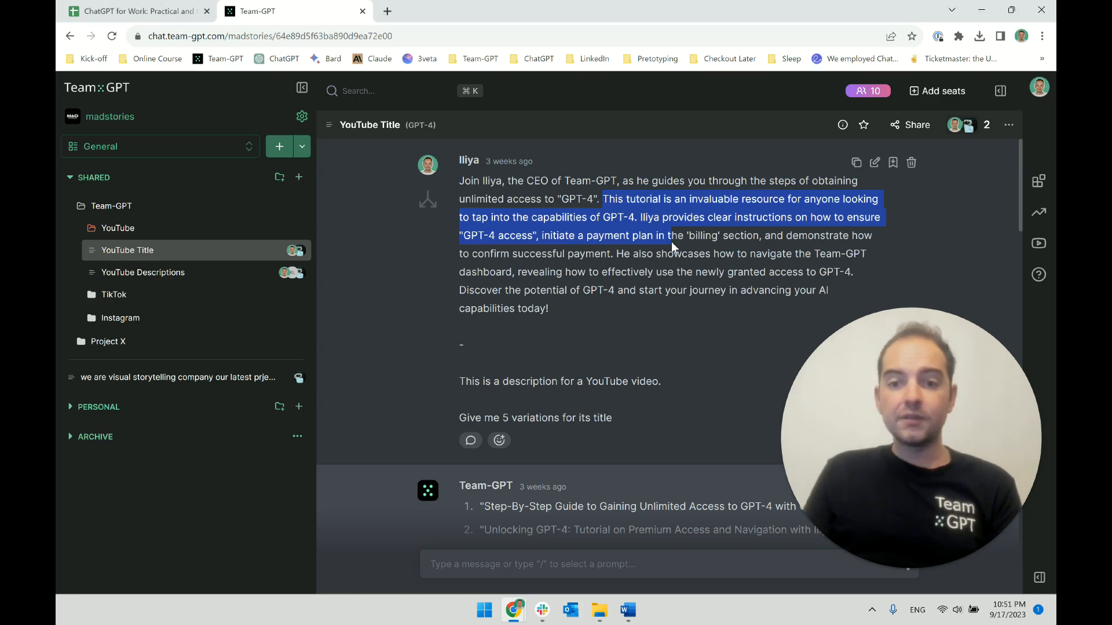
left_click(672, 241)
left_click_drag(599, 316, 463, 181)
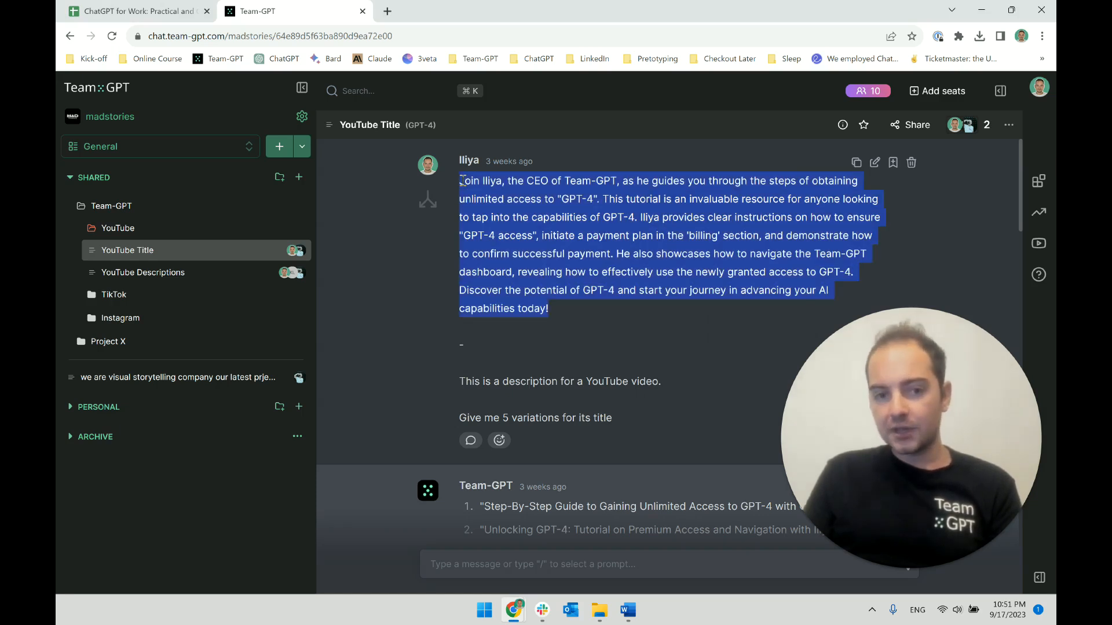
left_click(533, 216)
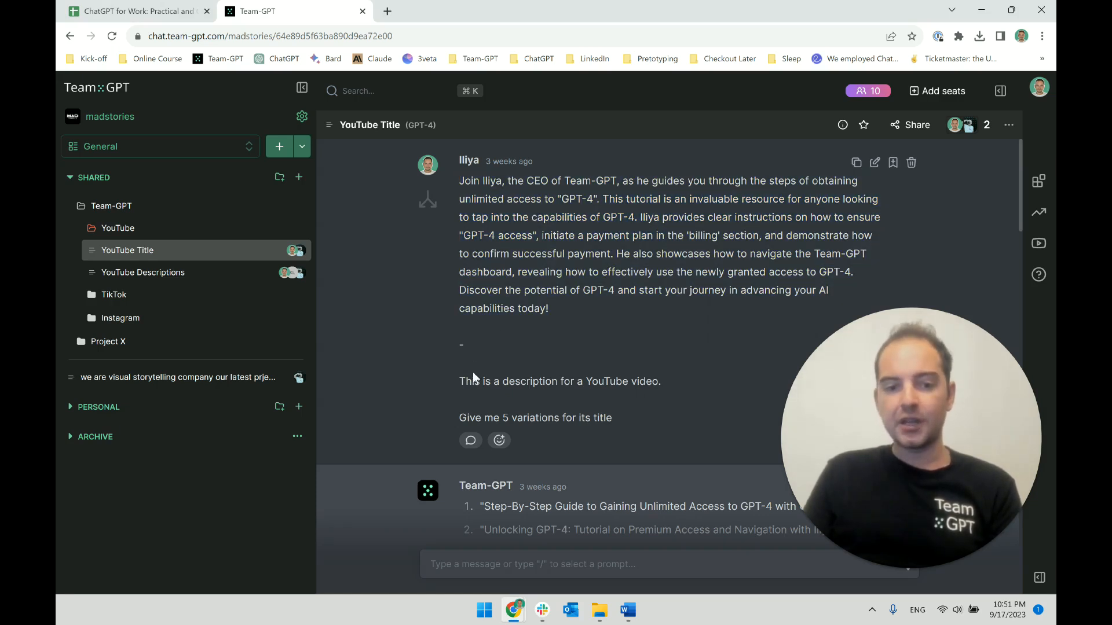
Step: Read the prompt's closing lines that state the text's purpose and ask for title variations
triple_click(543, 384)
left_click(544, 383)
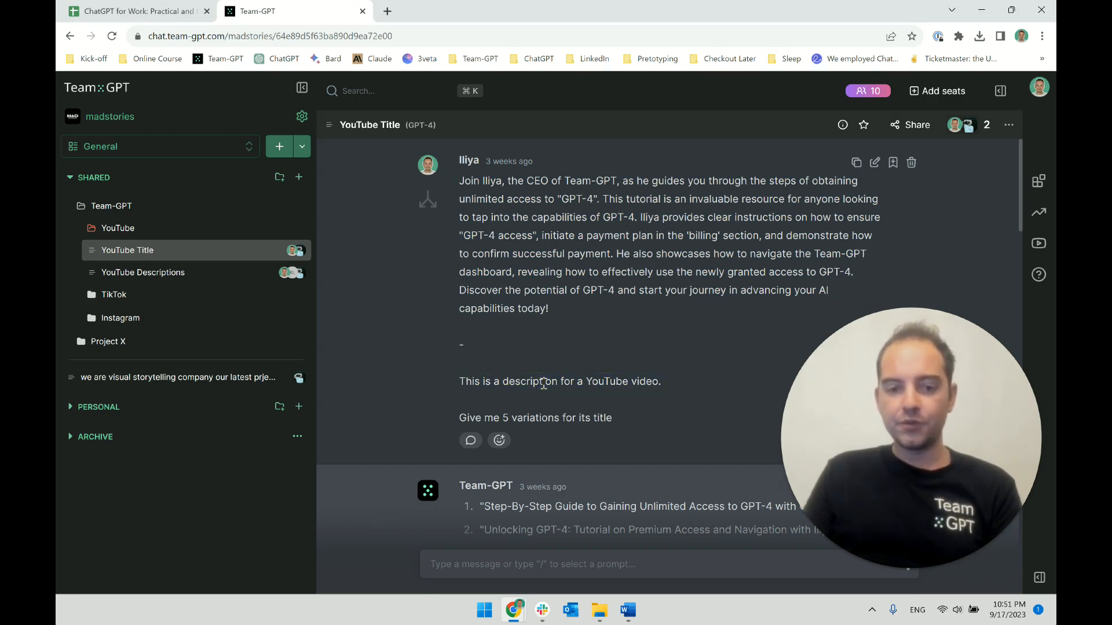
triple_click(535, 417)
triple_click(535, 417)
left_click(535, 417)
Step: Look over the generated title variations and the follow-up request with its reply
scroll(589, 366, "down", 3)
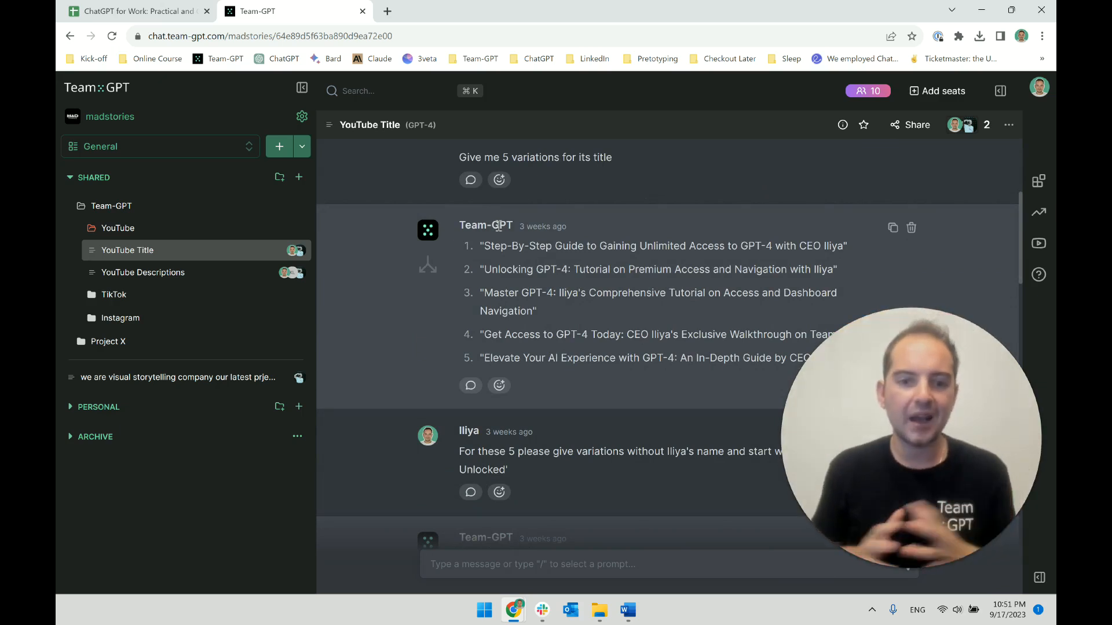
scroll(660, 304, "down", 3)
scroll(596, 235, "up", 1)
scroll(577, 346, "down", 5)
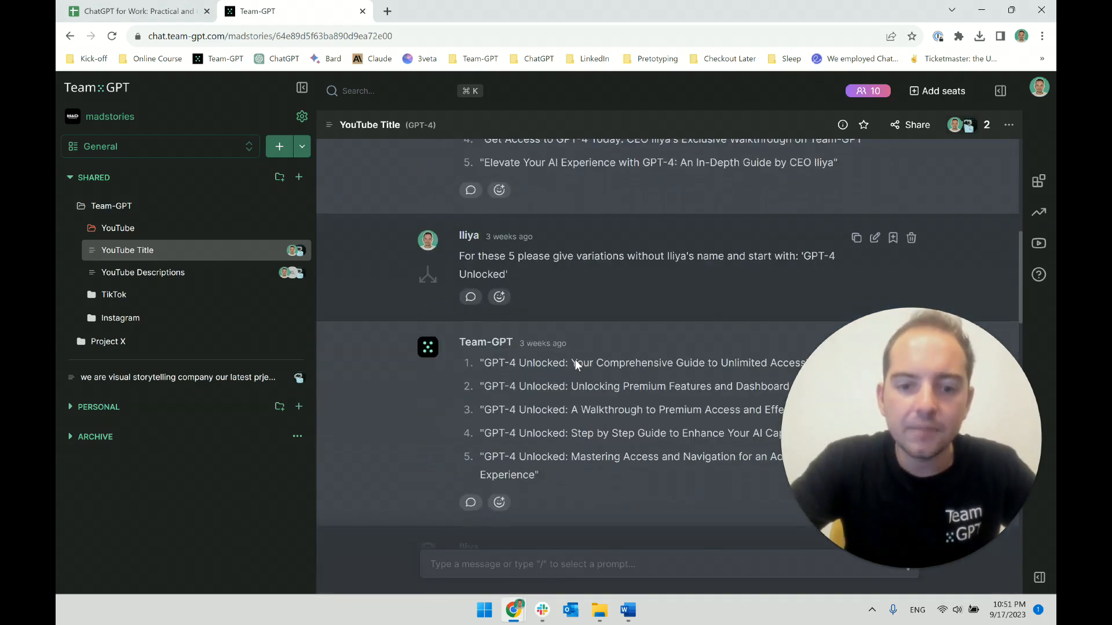
scroll(576, 370, "down", 2)
scroll(575, 393, "up", 7)
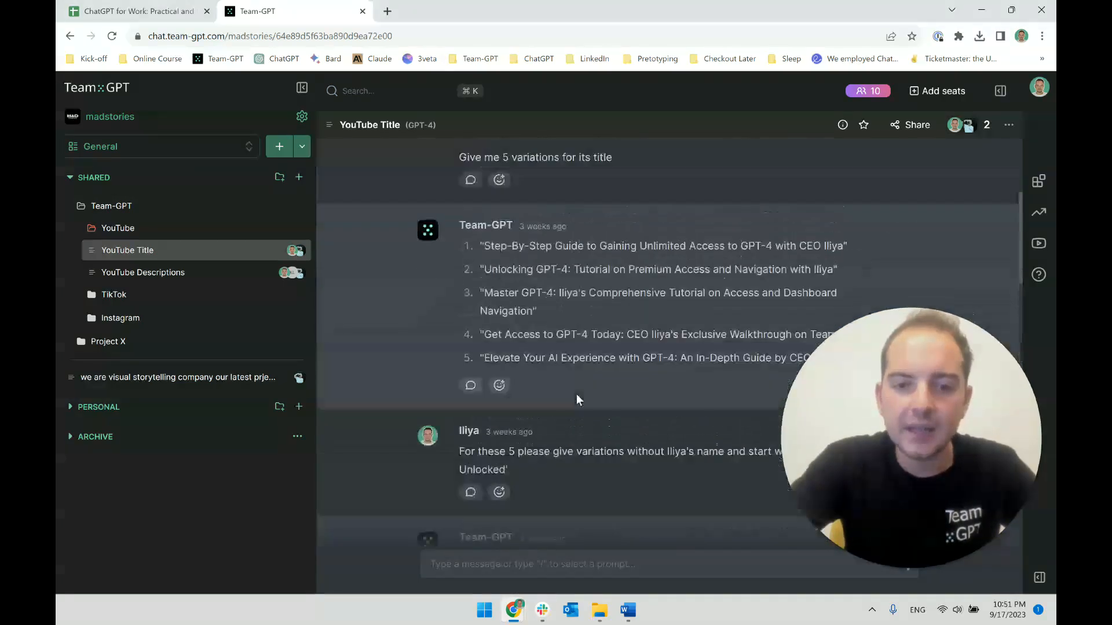
Step: Switch to the Word outline and add the non-bold sub-item "Title of something" under "Example: Backbone of the lecture"
left_click(628, 610)
key("Return")
key("Tab")
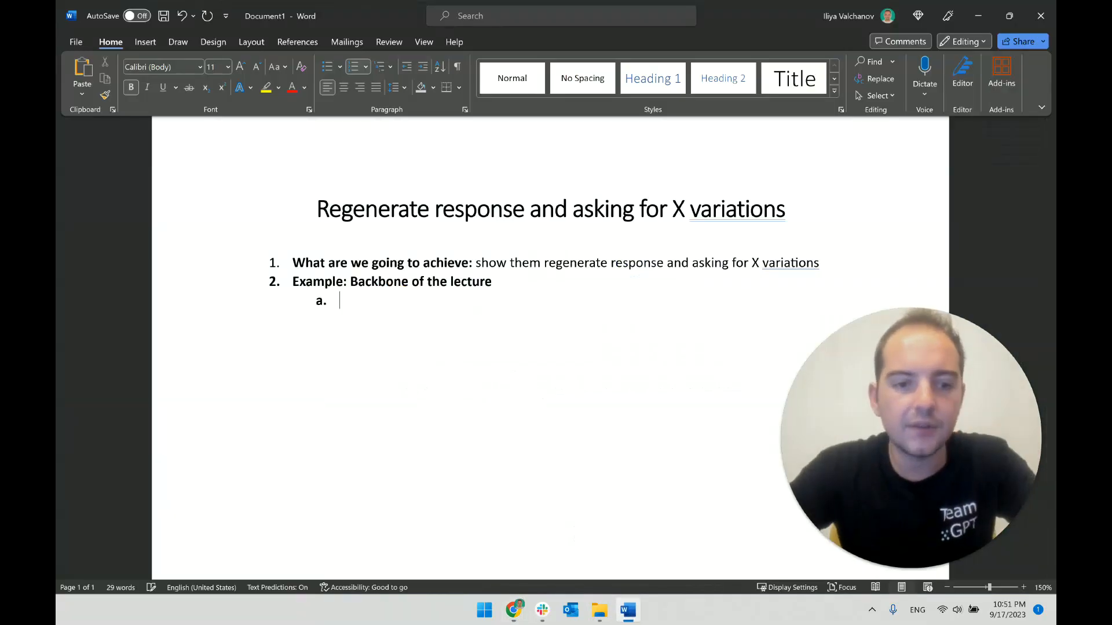
type("A")
key("BackSpace")
type("Ti")
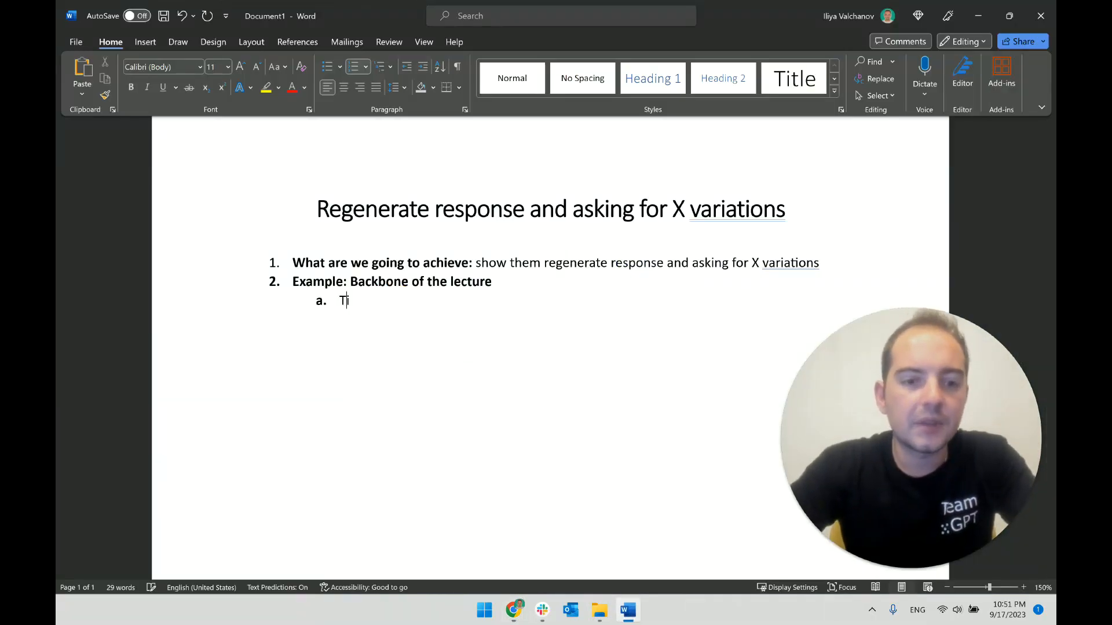
type("tle of something")
key("Return")
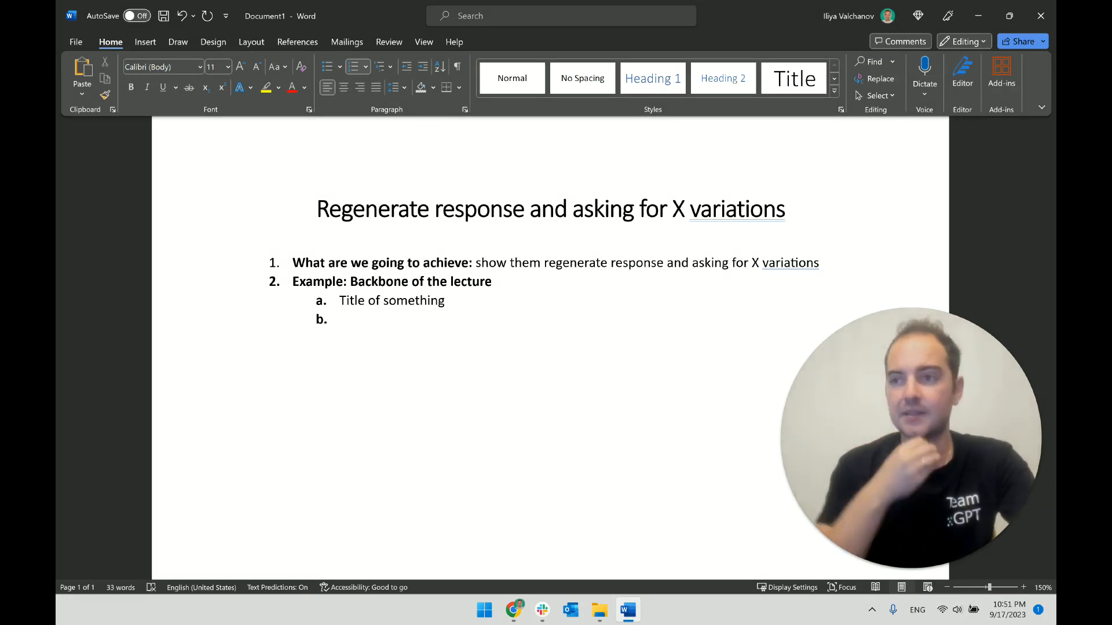
Step: Enter "Brainstorm ideas" as the second sub-item of the Example section
type("Brainstorm ideas")
key("BackSpace")
key("BackSpace")
type("eas")
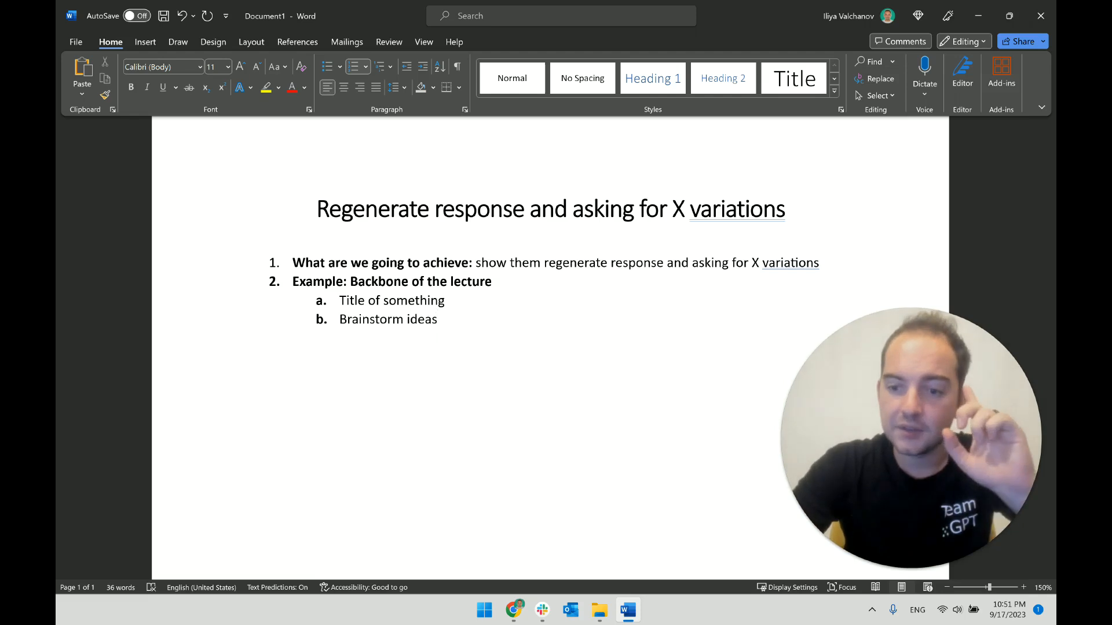
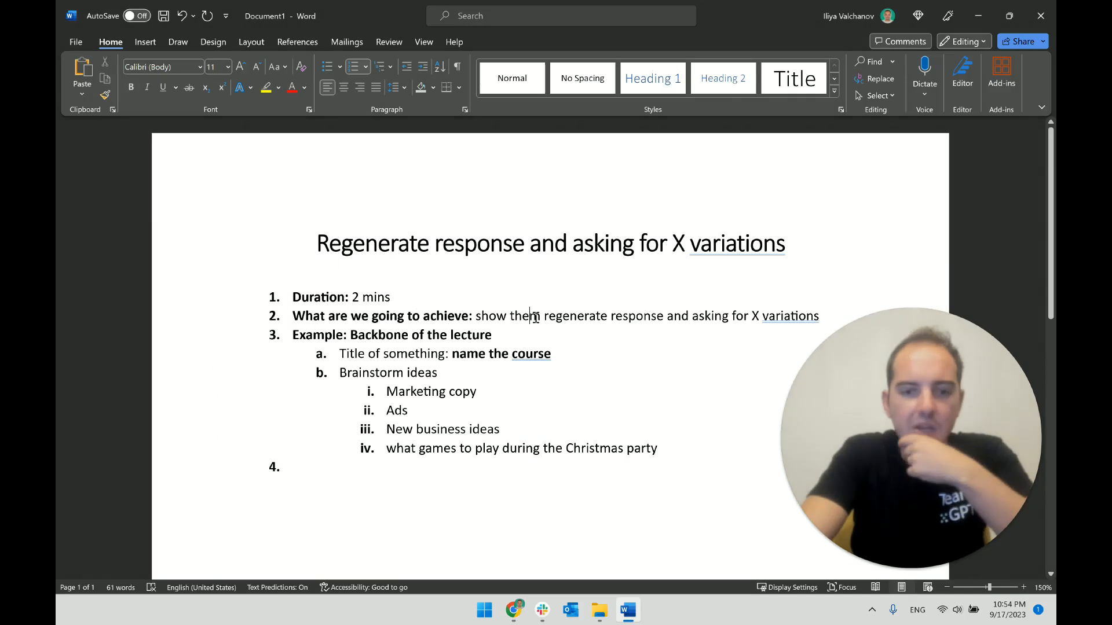
Step: Enter "Conclusion: Recap and tell them to do more of this in their work" as item 4 and add an empty sub-item c above it
triple_click(536, 317)
left_click(562, 317)
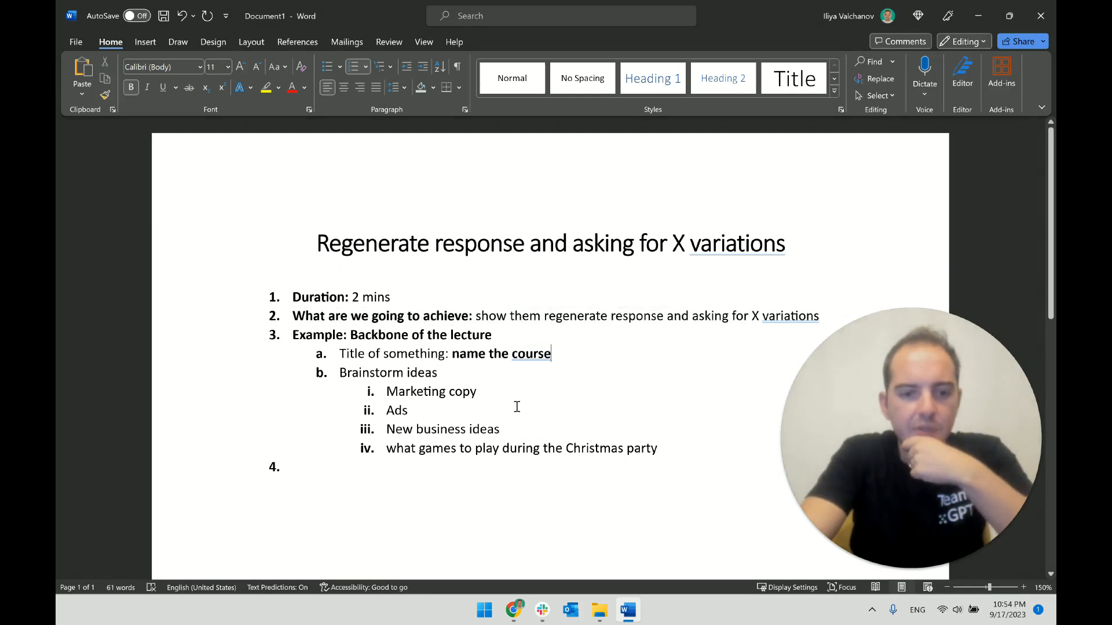
triple_click(469, 336)
left_click(485, 375)
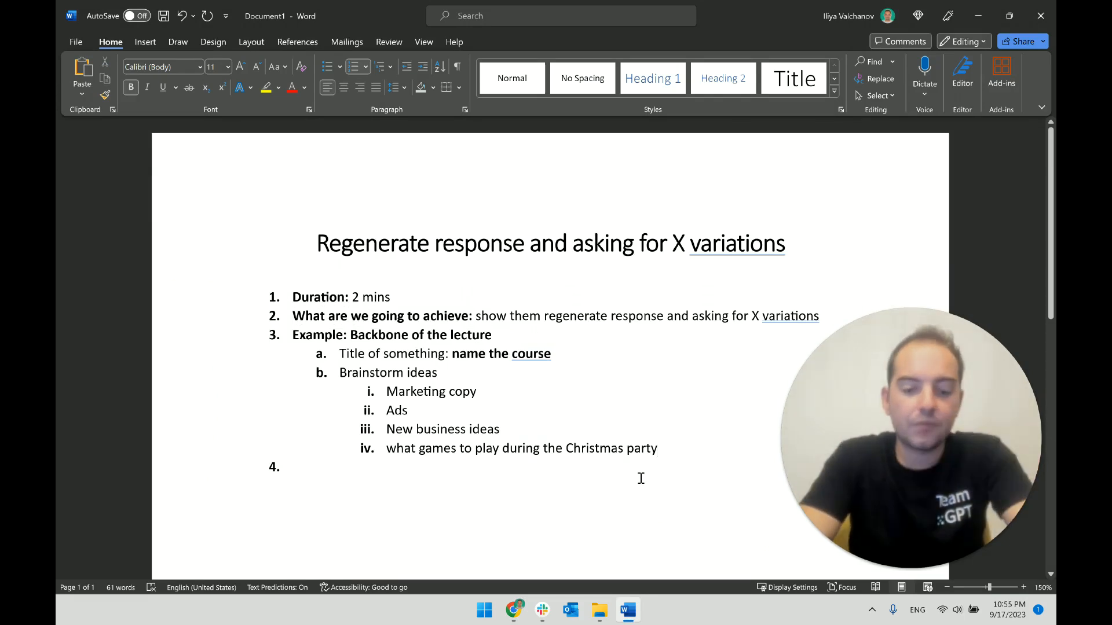
type("Con")
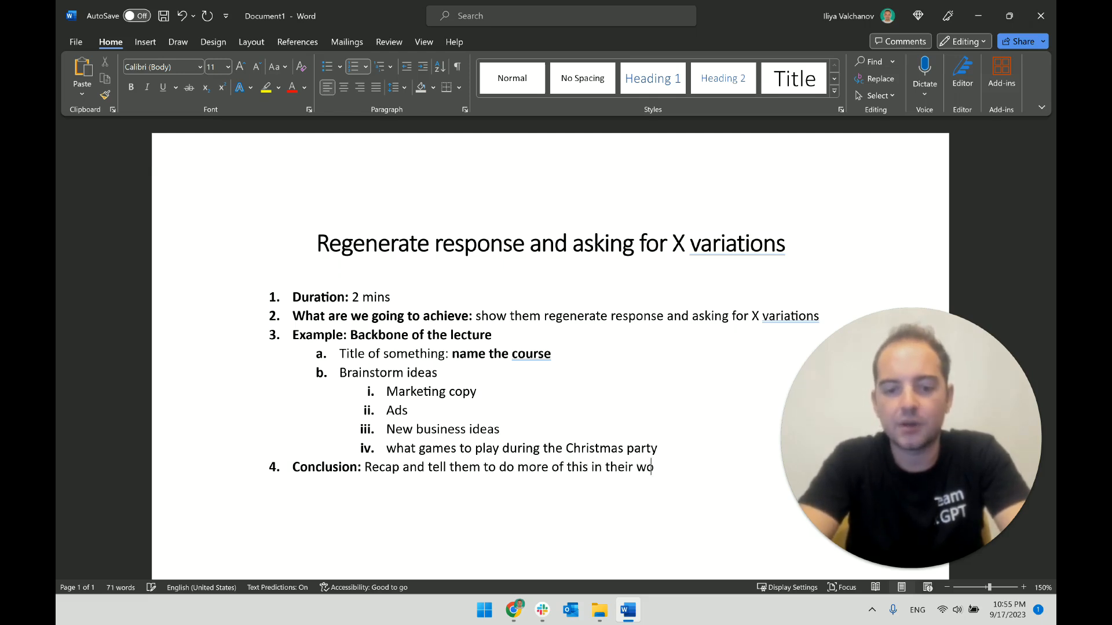
key("Up")
key("Return")
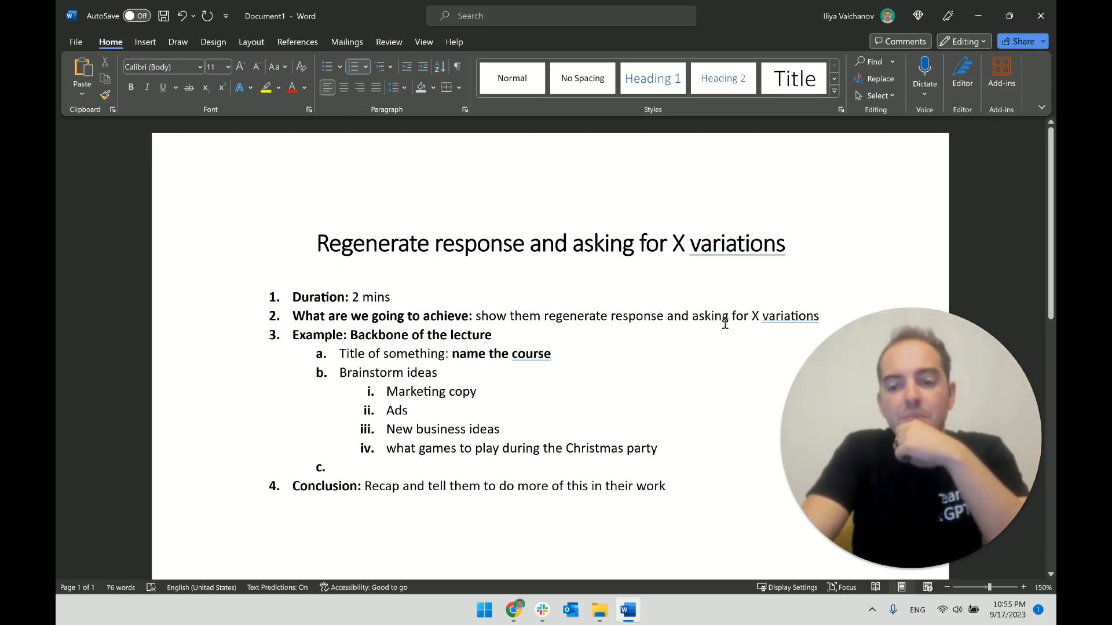
Step: Switch to the Chrome window containing the "ChatGPT for Work" syllabus spreadsheet
left_click(507, 610)
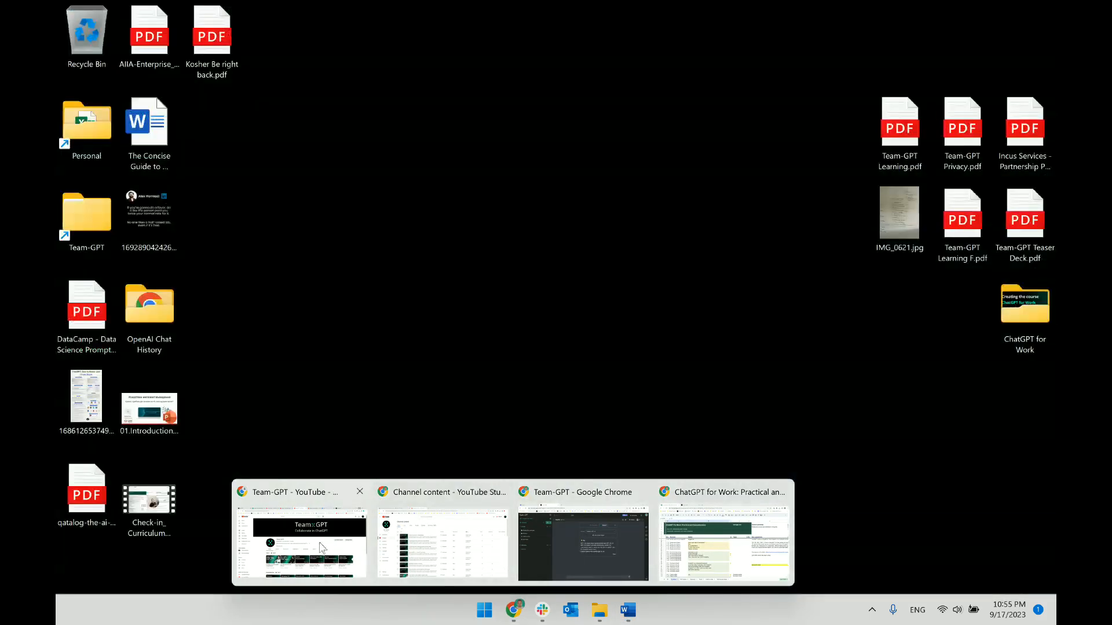
left_click(322, 549)
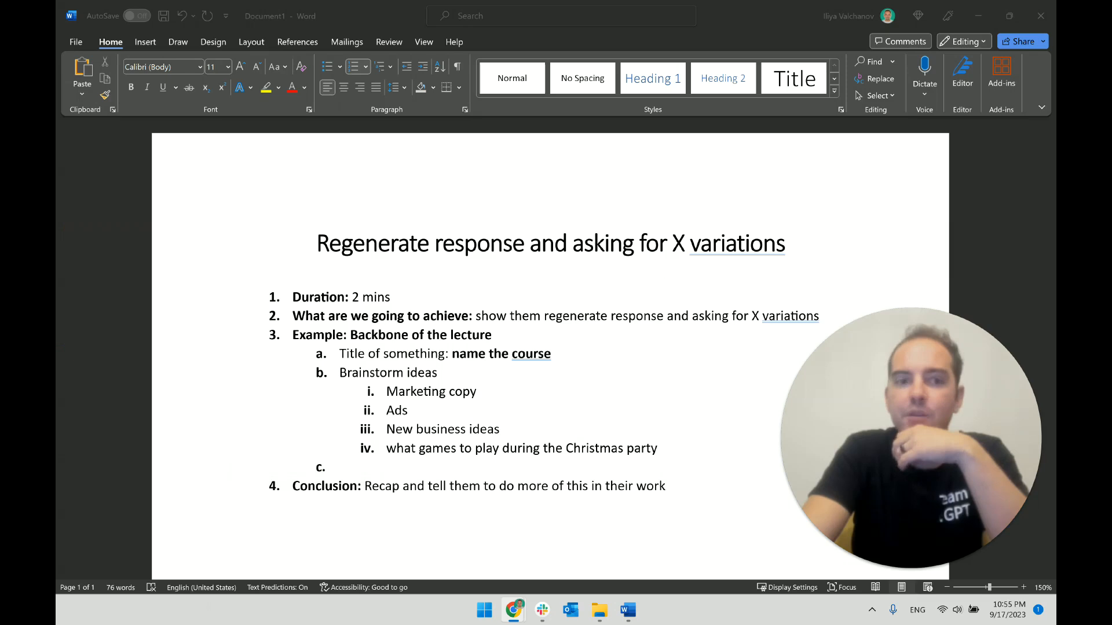
mouse_move(514, 610)
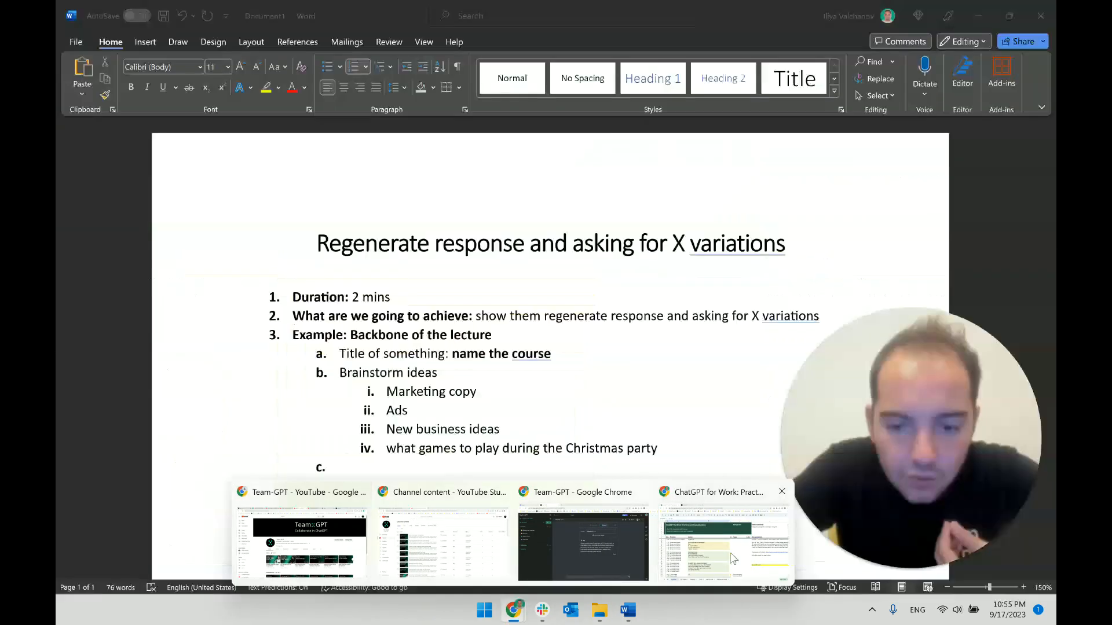
left_click(733, 558)
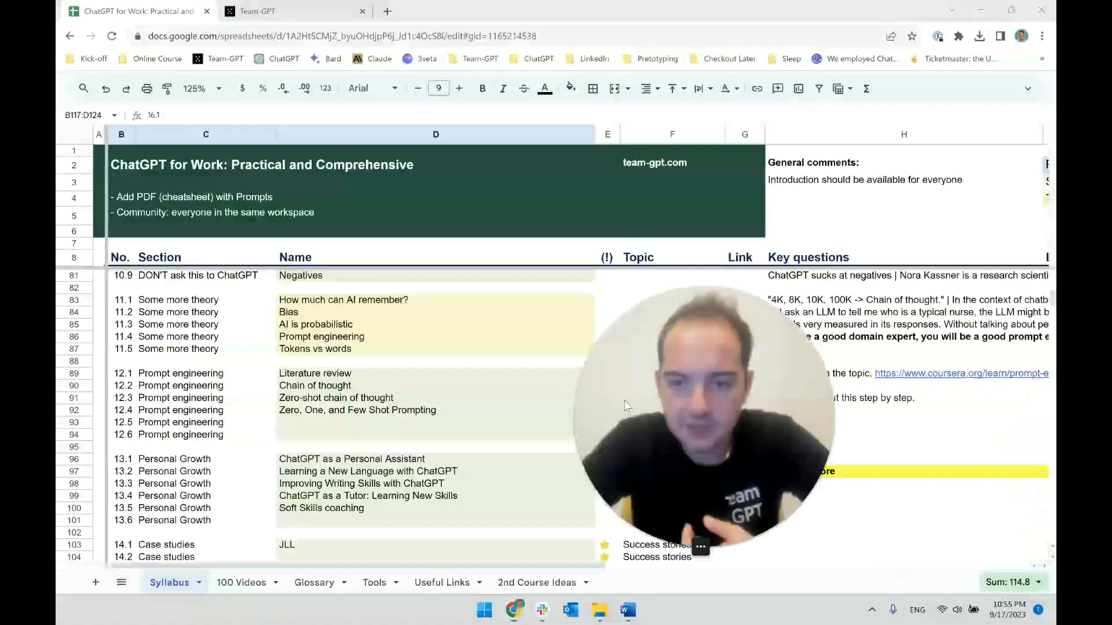
Step: Look over the start of the syllabus and its columns, ending on the Key questions heading
scroll(815, 411, "up", 15)
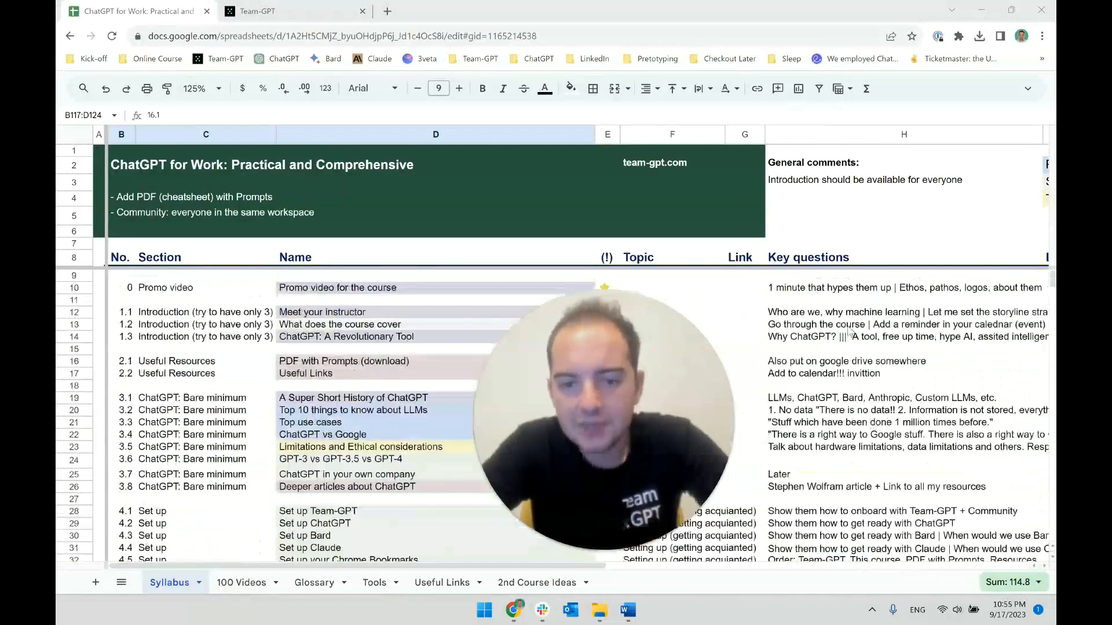
scroll(839, 340, "right", 10)
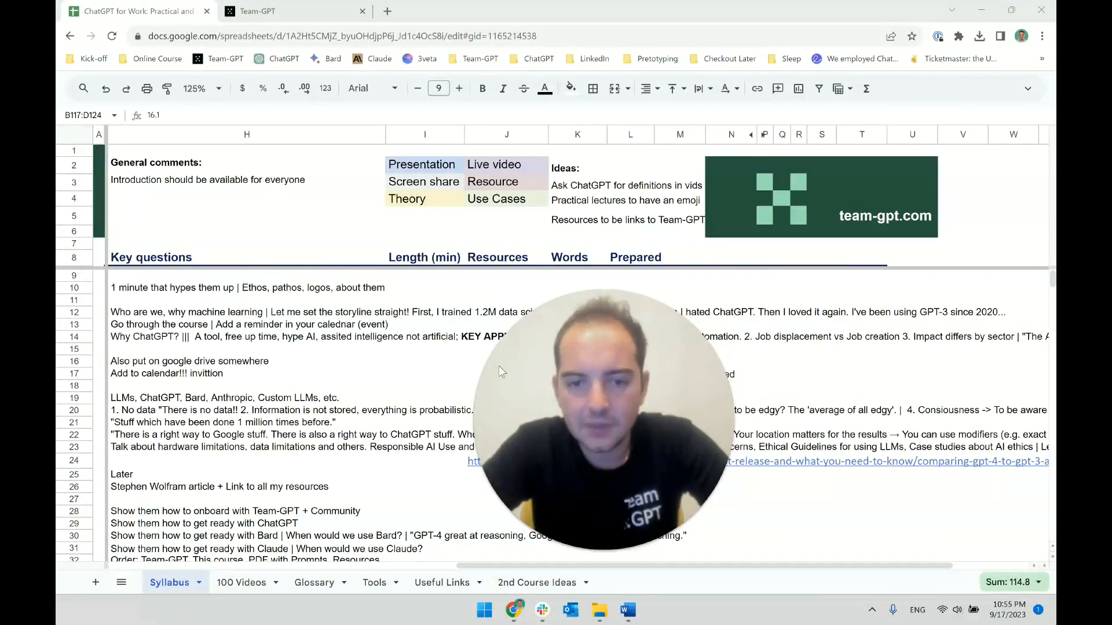
left_click(312, 412)
key("ctrl+Left")
key("ctrl+Left")
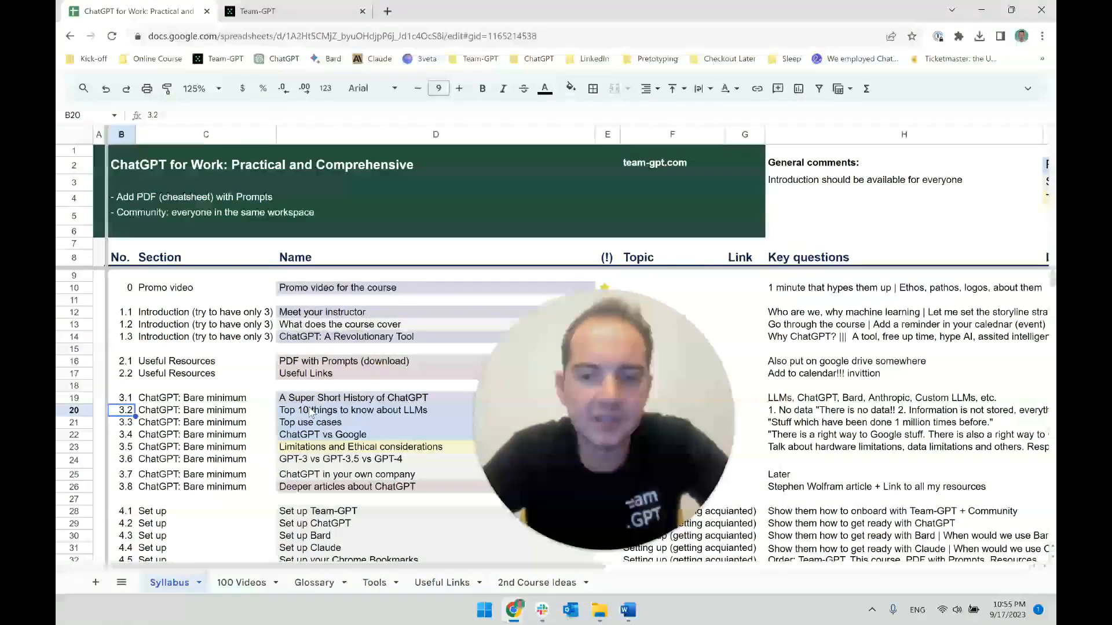
left_click(802, 257)
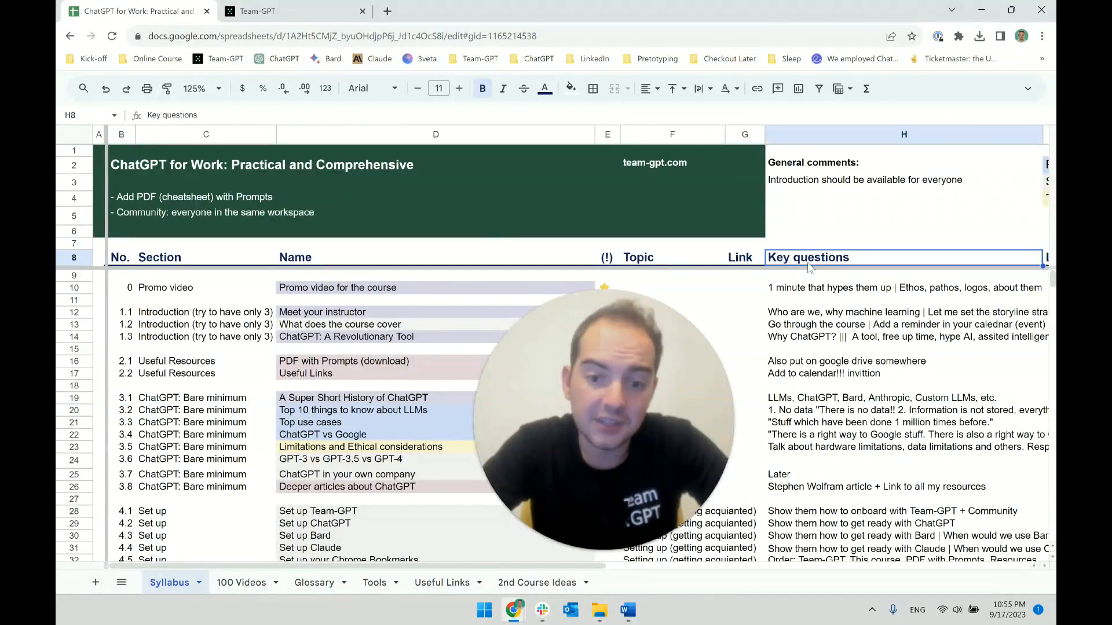
left_click_drag(724, 369, 873, 190)
Step: Locate lesson 8.1 "Regenerate response and asking for X variations" and select its Key questions cell
scroll(501, 388, "down", 8)
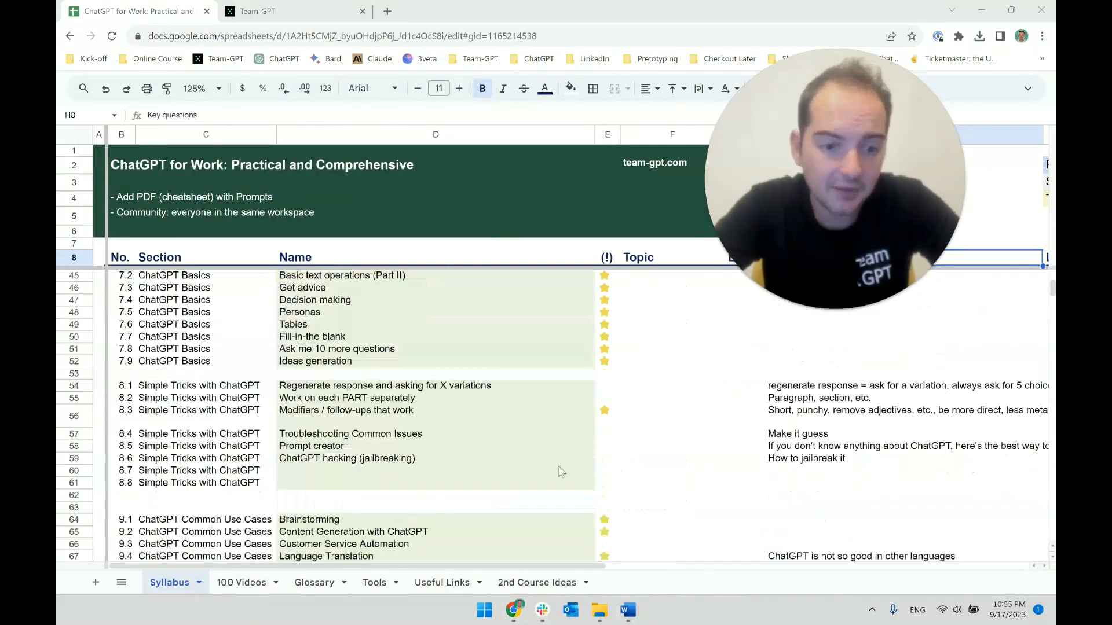
left_click(500, 388)
key("Right")
key("Right")
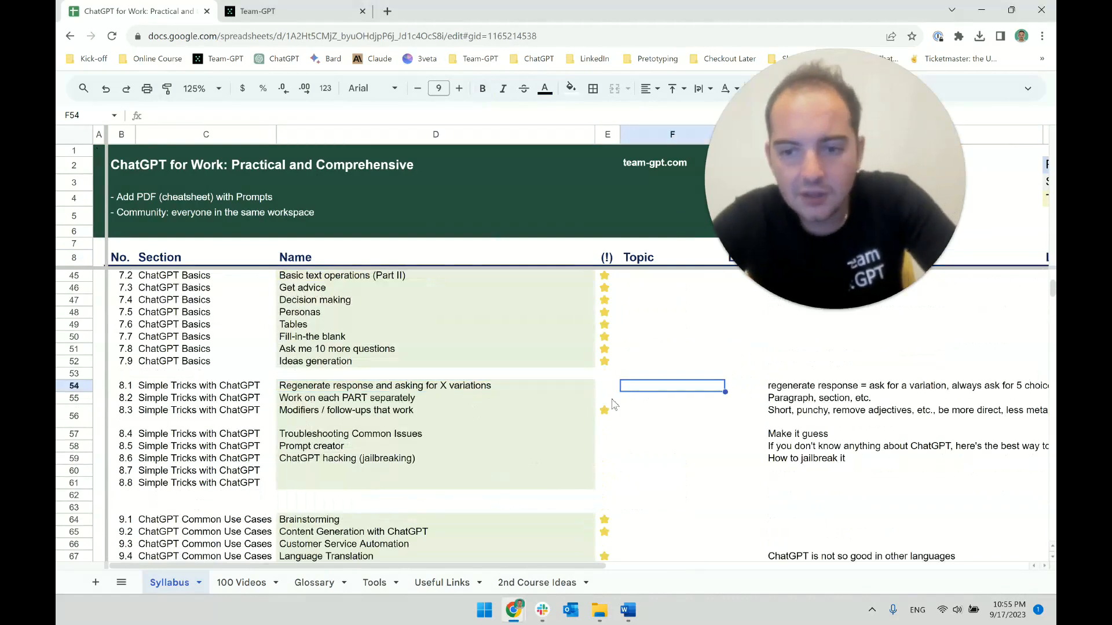
key("Right")
key("Right")
key("Right")
key("Left")
key("Left")
key("Right")
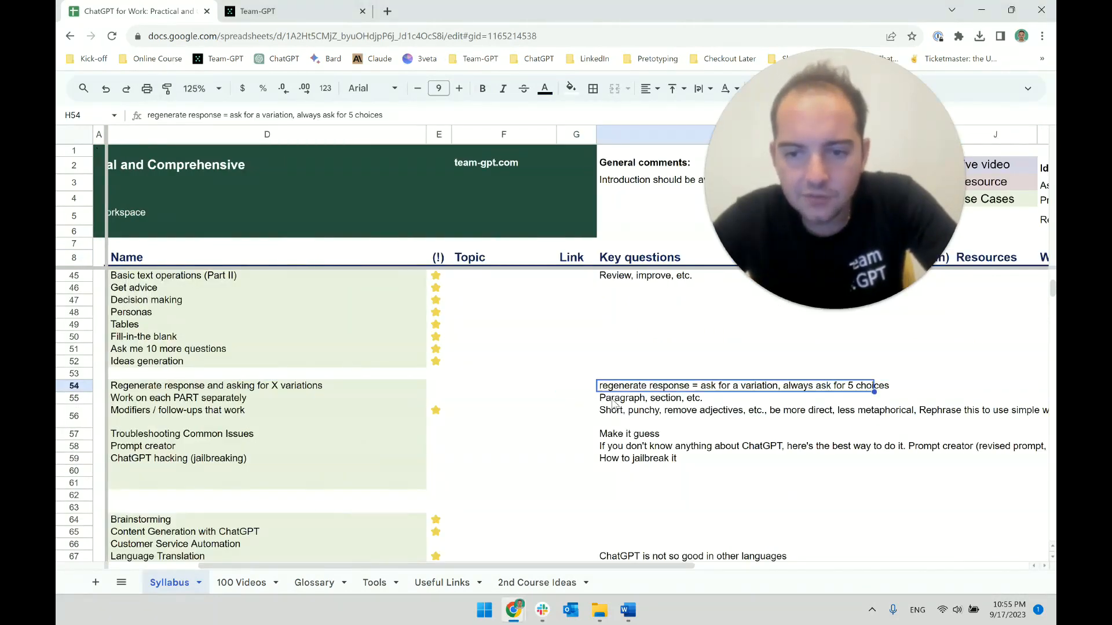
Step: Read the full Key questions note for lesson 8.1 without changing it, and return to the lesson's Name cell
key("Return")
key("Escape")
key("Return")
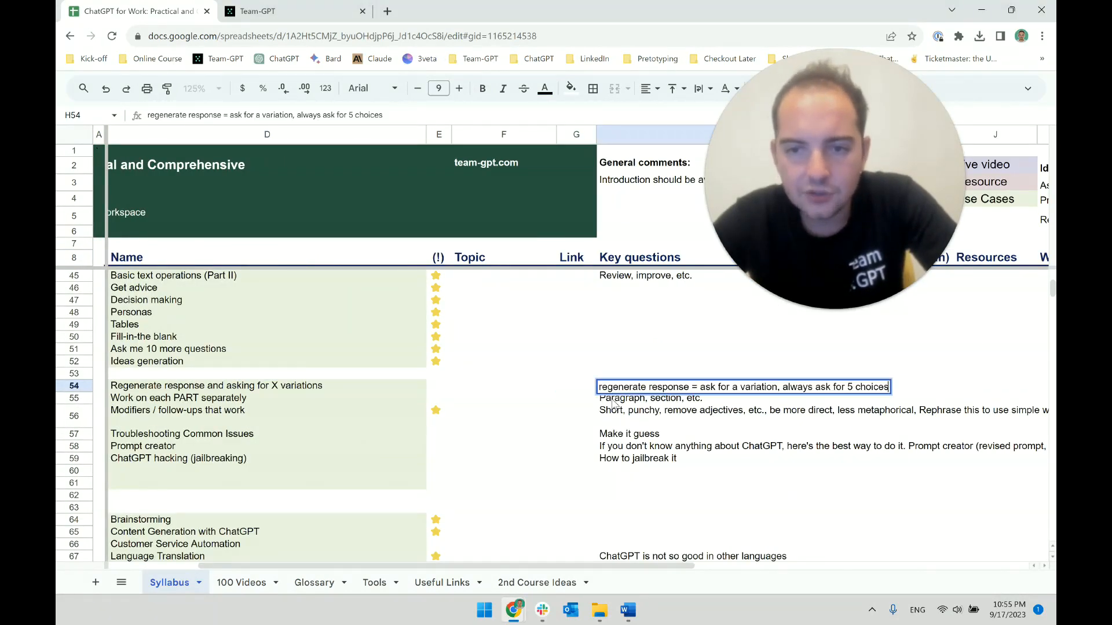
key("Escape")
key("Left")
key("Left")
key("Left")
key("Left")
key("Left")
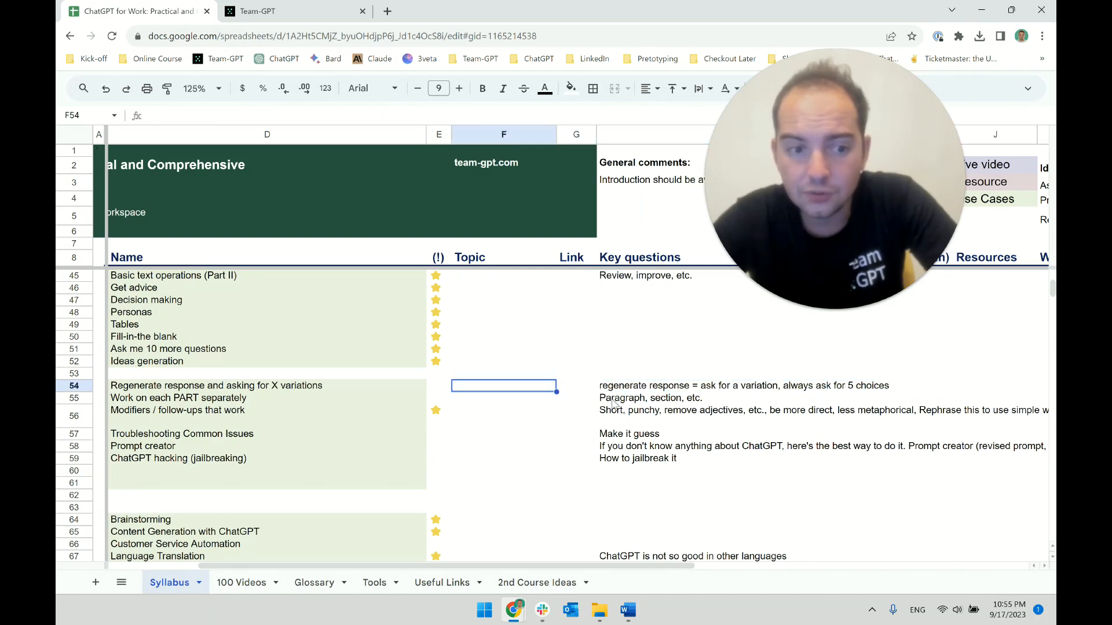
key("Right")
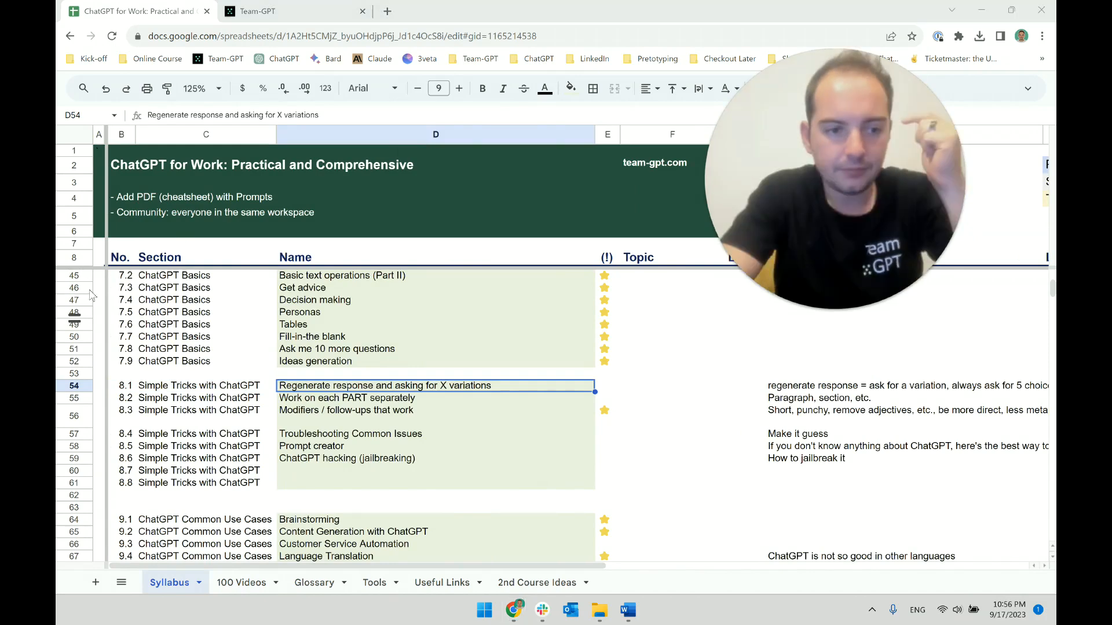
Step: Switch to the Team-GPT chat tab and change the workspace to Team-GPT General
left_click(308, 6)
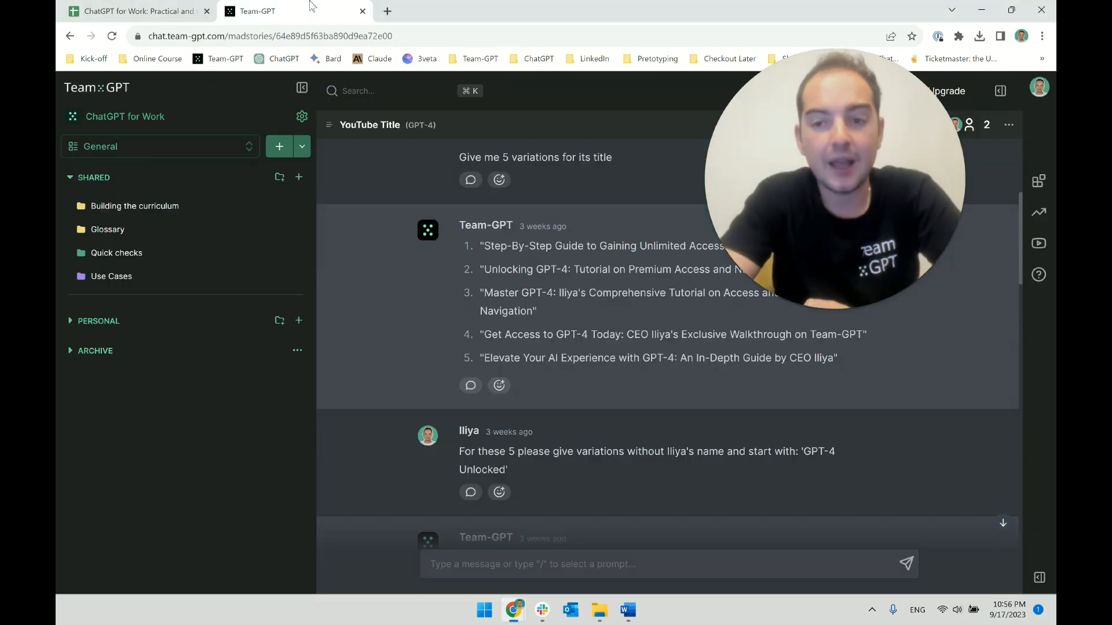
left_click(179, 114)
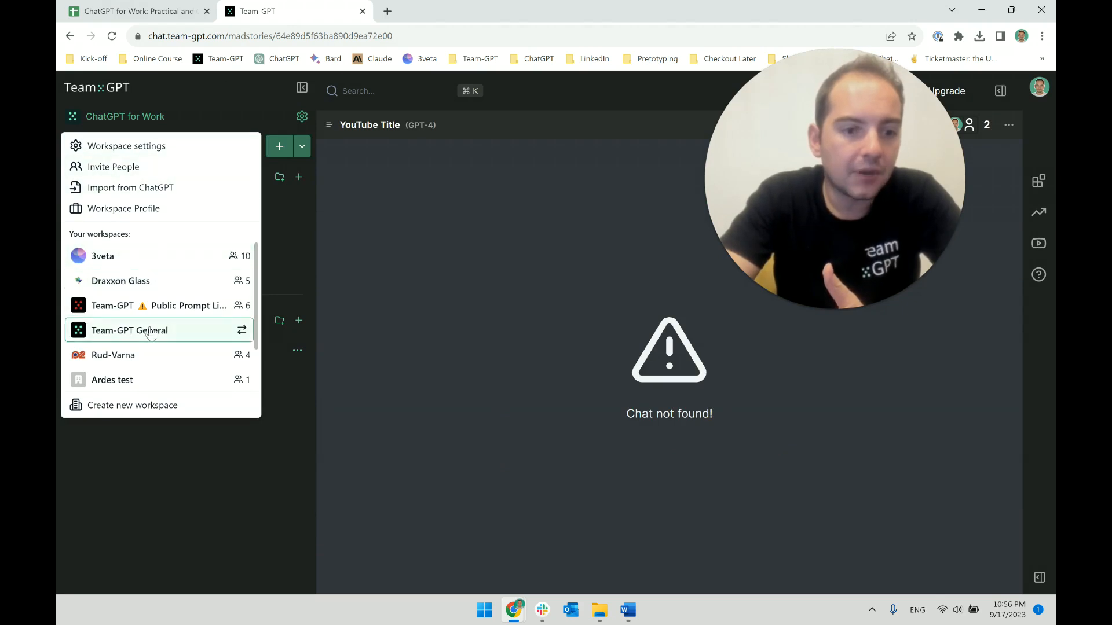
left_click(238, 329)
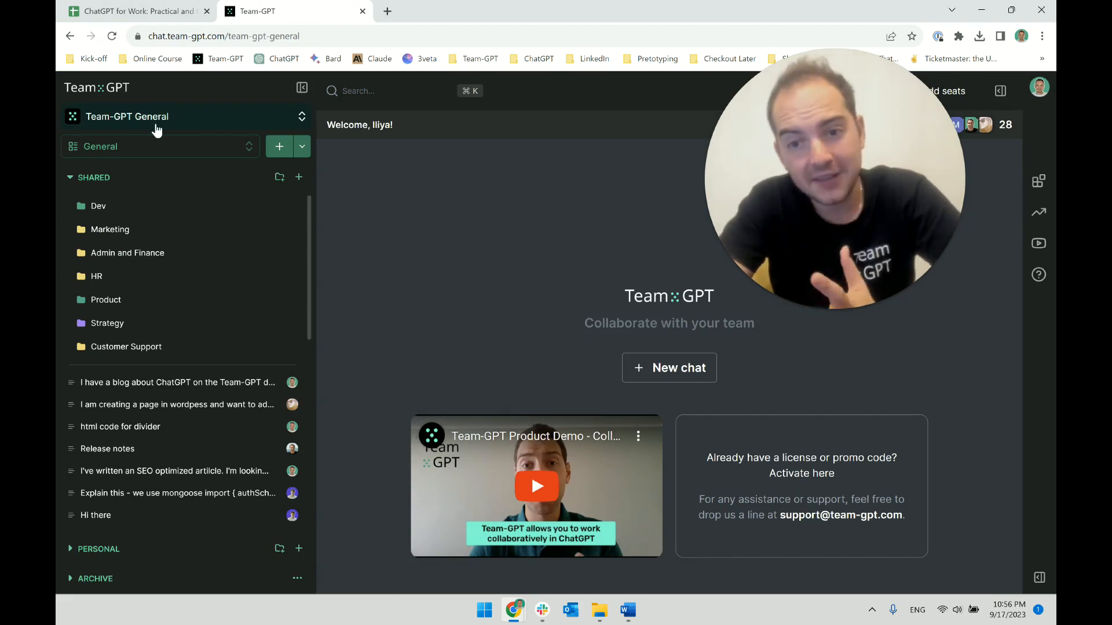
Step: Try the By People view of the chat list, and settle on the Recent view
left_click(159, 151)
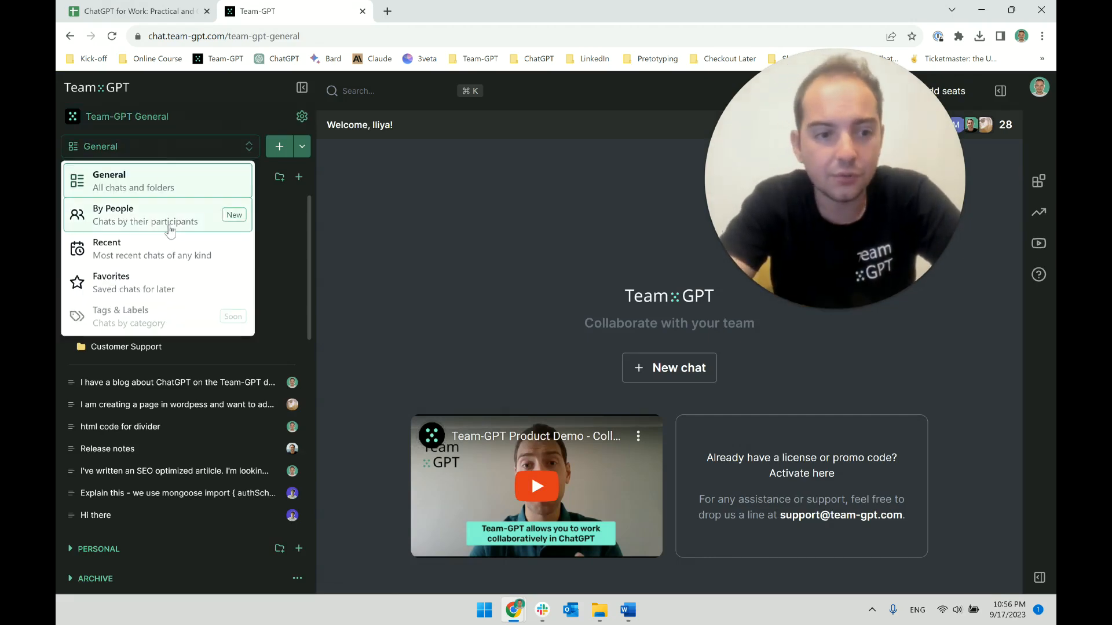
left_click(169, 229)
left_click(159, 145)
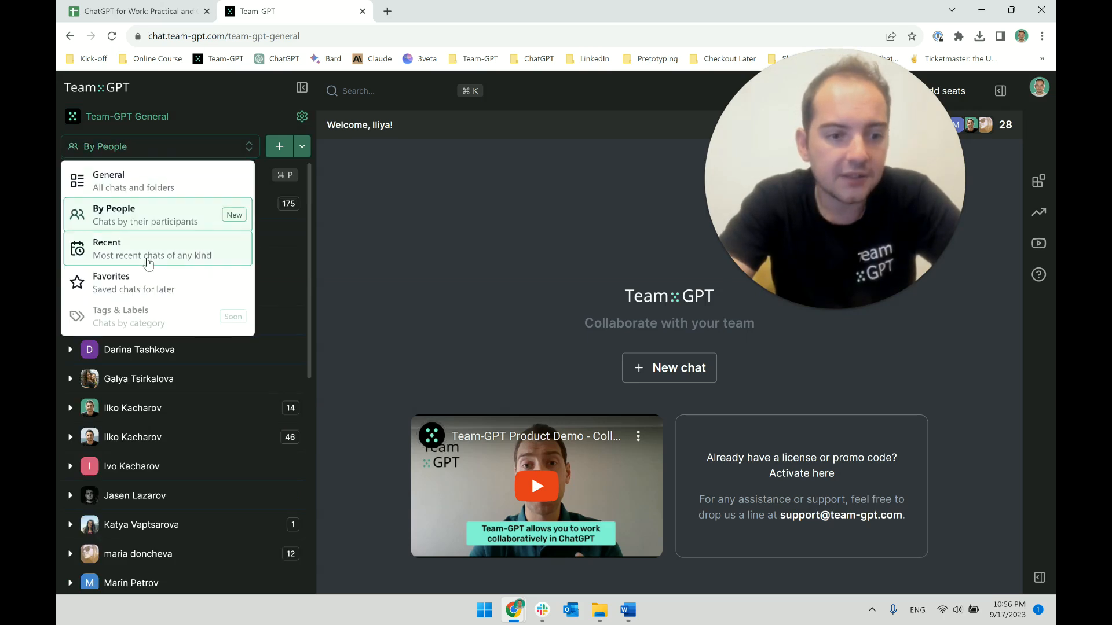
left_click(151, 255)
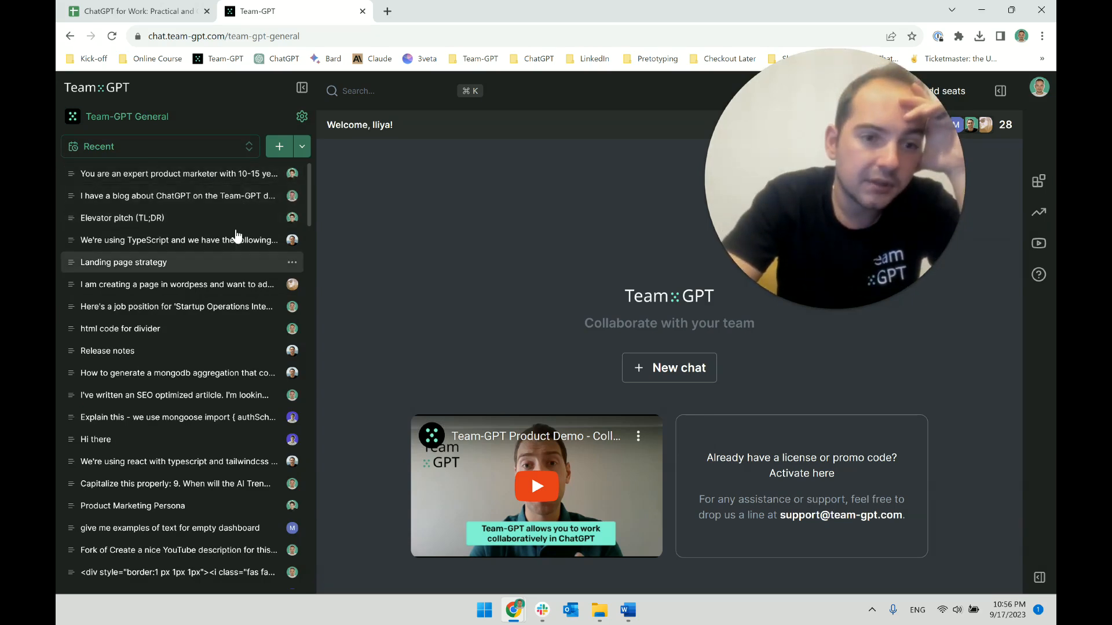
Step: Open the recent chat about the ChatGPT blog on the Team-GPT domain and skim its meta description requests
left_click(229, 197)
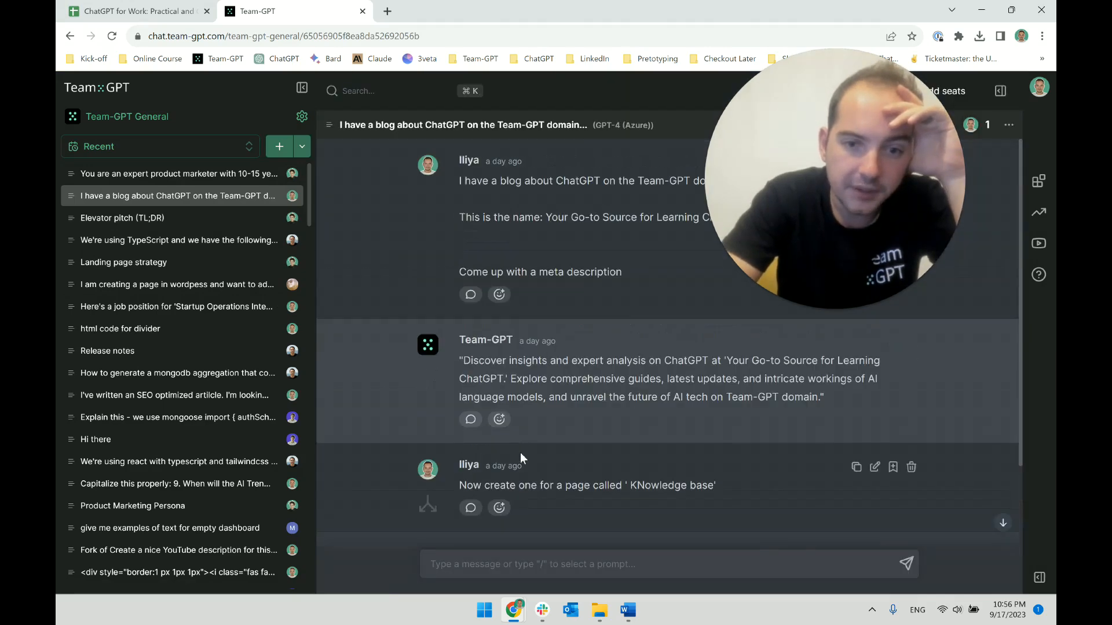
scroll(517, 431, "down", 3)
scroll(203, 247, "down", 2)
scroll(200, 246, "up", 3)
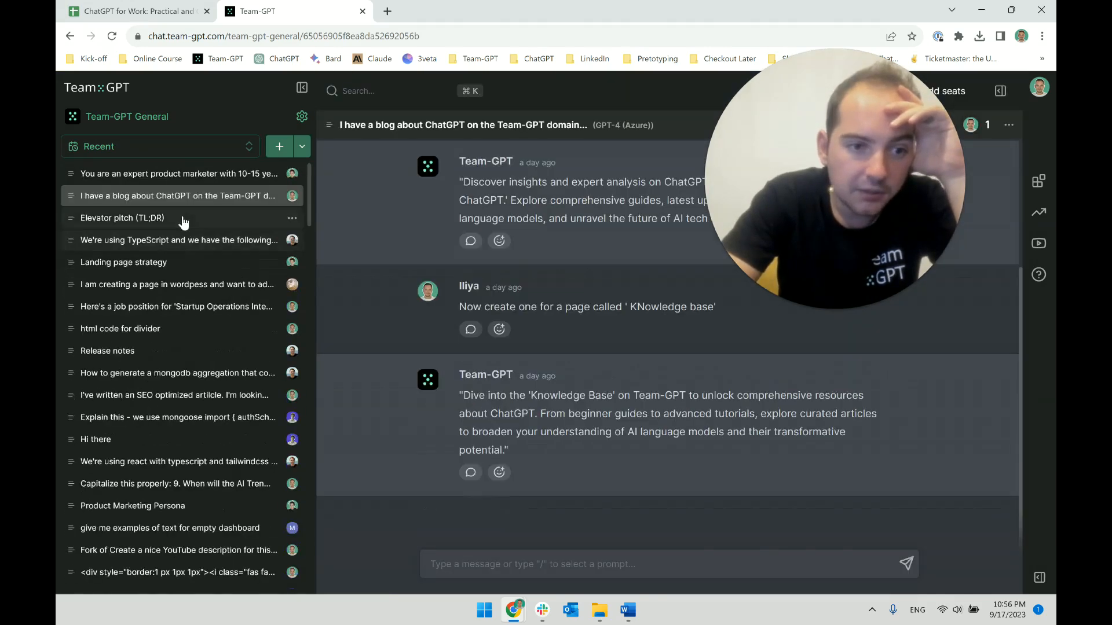
Step: Open the "Elevator pitch (TL;DR)" chat and examine its request for more variations and the replies
left_click(184, 222)
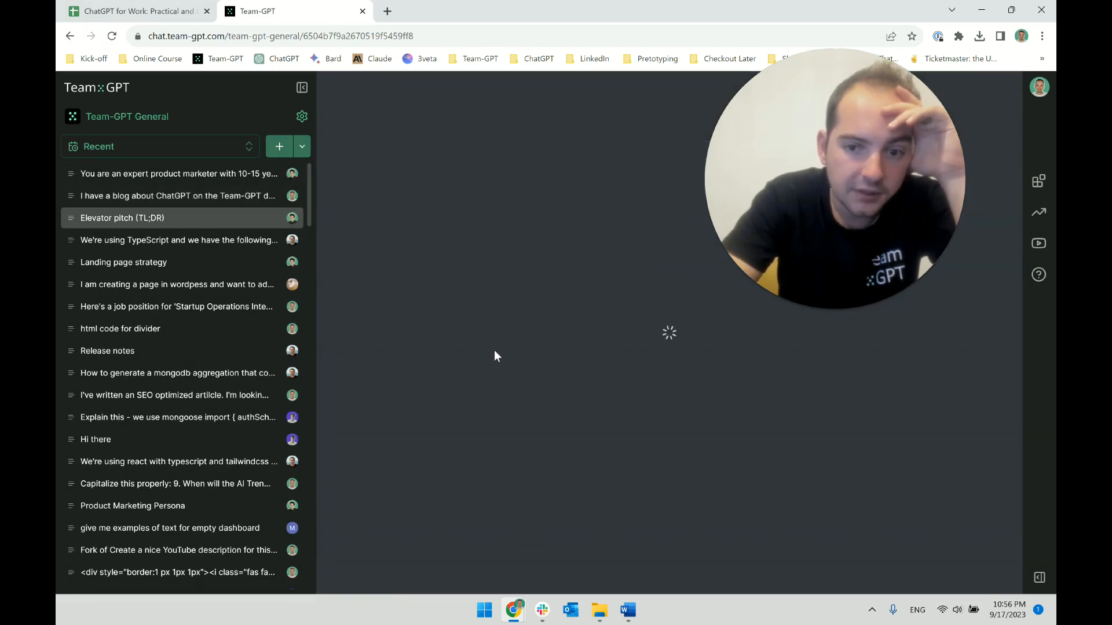
scroll(501, 351, "up", 7)
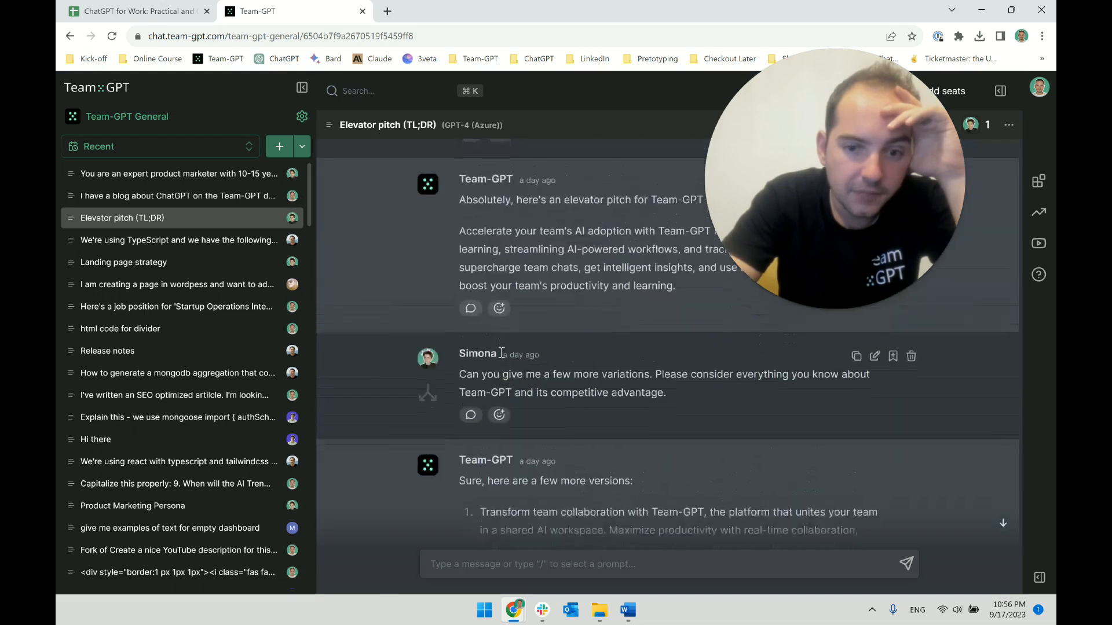
scroll(501, 353, "down", 7)
scroll(501, 353, "up", 4)
scroll(501, 352, "up", 6)
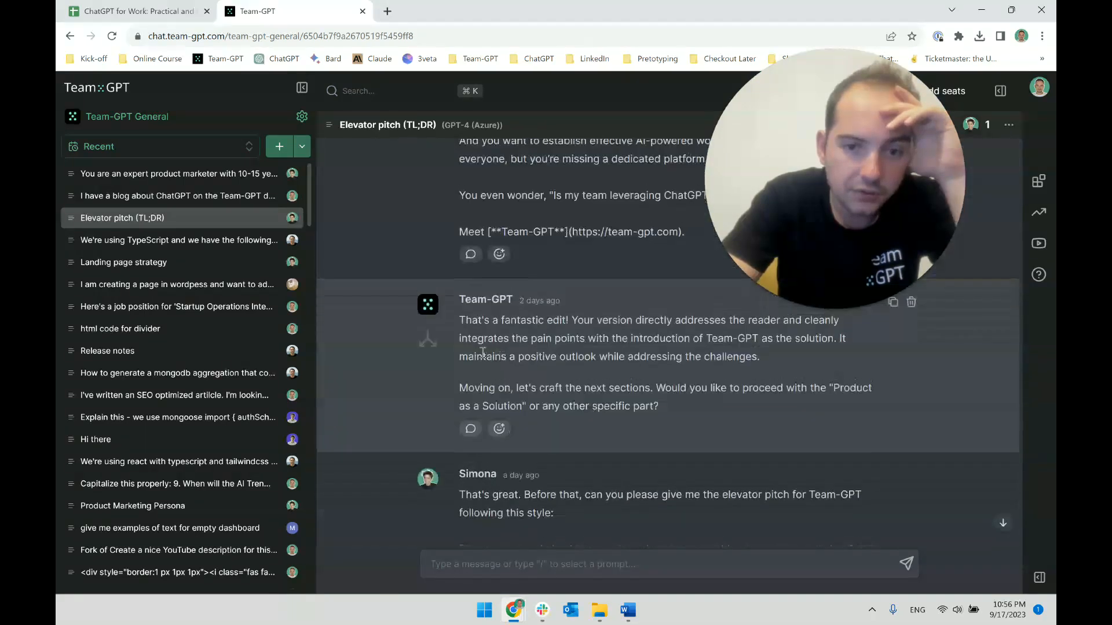
scroll(501, 352, "down", 10)
scroll(228, 231, "down", 10)
scroll(183, 174, "up", 10)
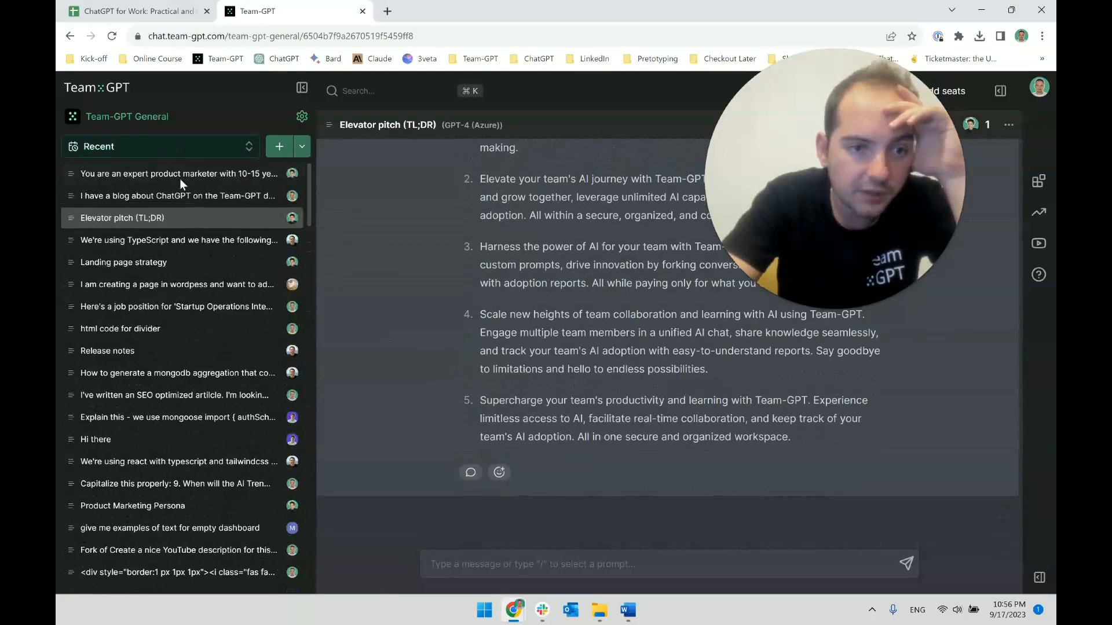
Step: Group the chats by people, expand the account owner's own chats, and open the one starting "I have this blurb here"
left_click(181, 148)
left_click(165, 231)
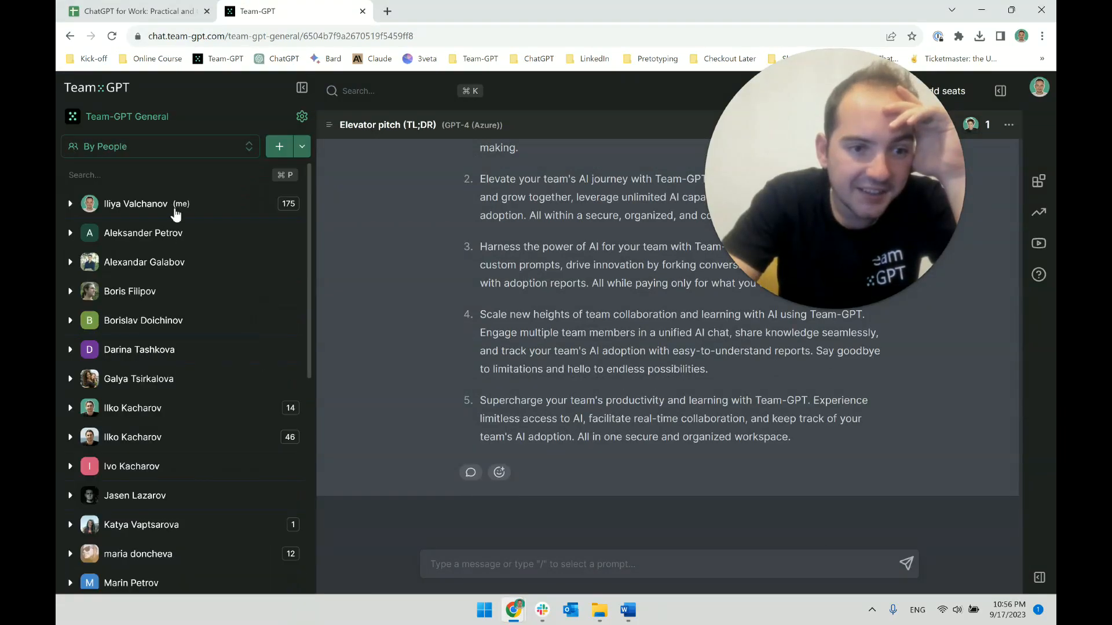
left_click(175, 210)
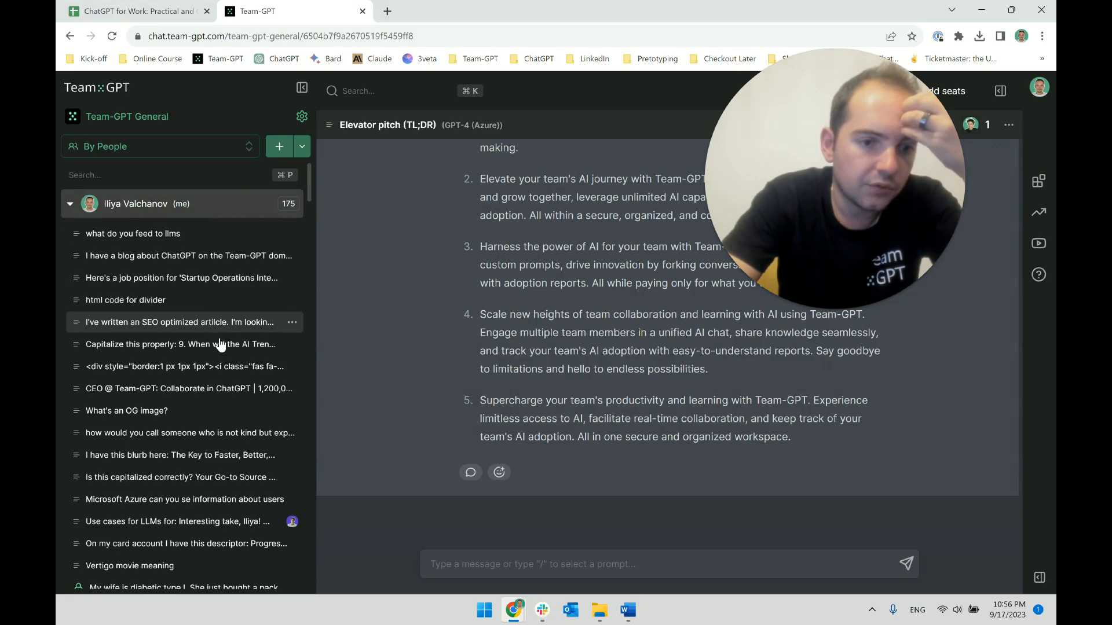
scroll(214, 347, "down", 1)
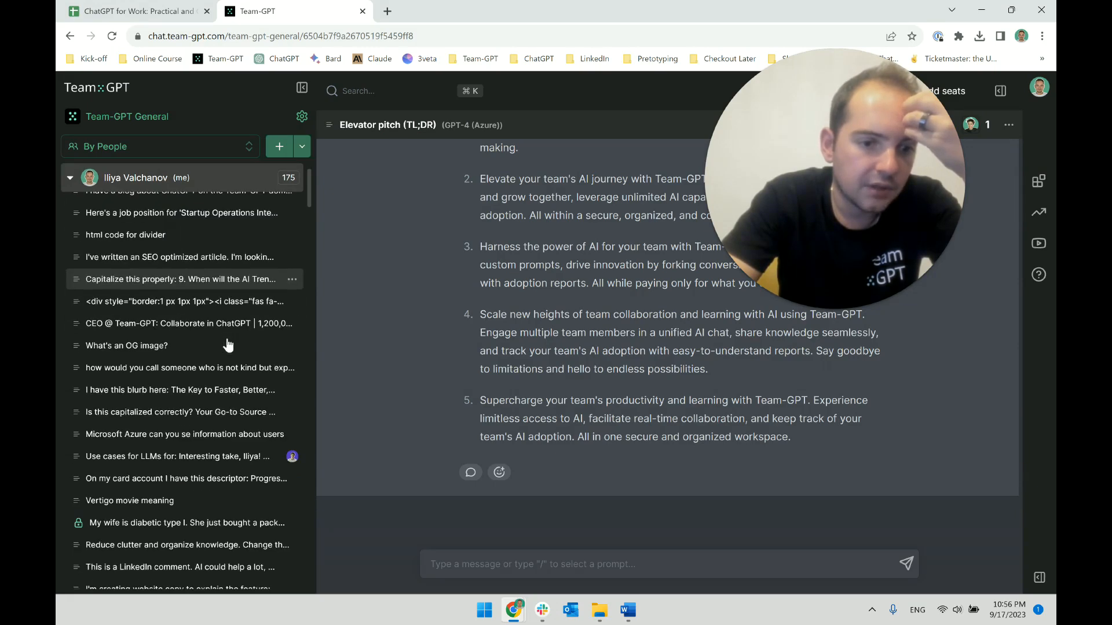
left_click(191, 396)
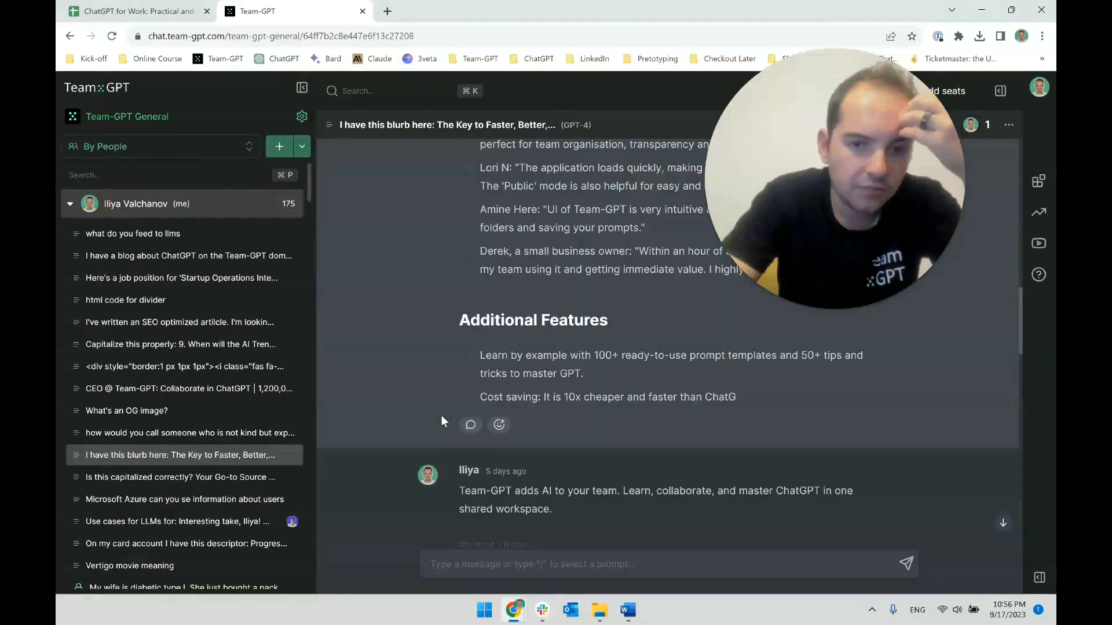
Step: Open the own chat "Reduce clutter and organize knowledge" and go to its first message
scroll(441, 421, "down", 1)
scroll(199, 415, "down", 2)
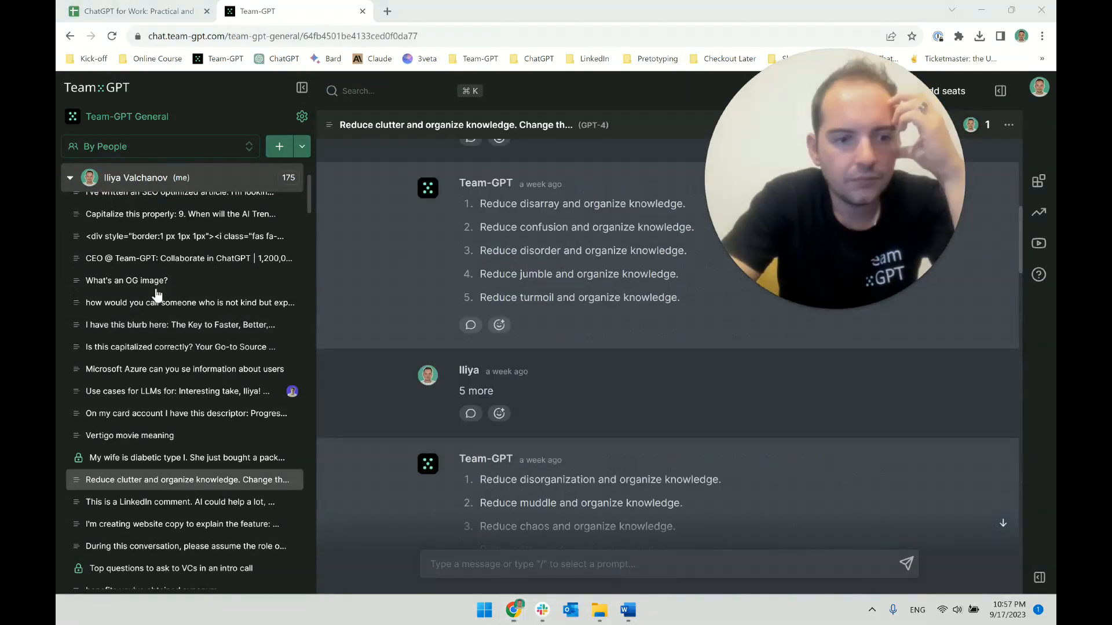
scroll(491, 322, "up", 10)
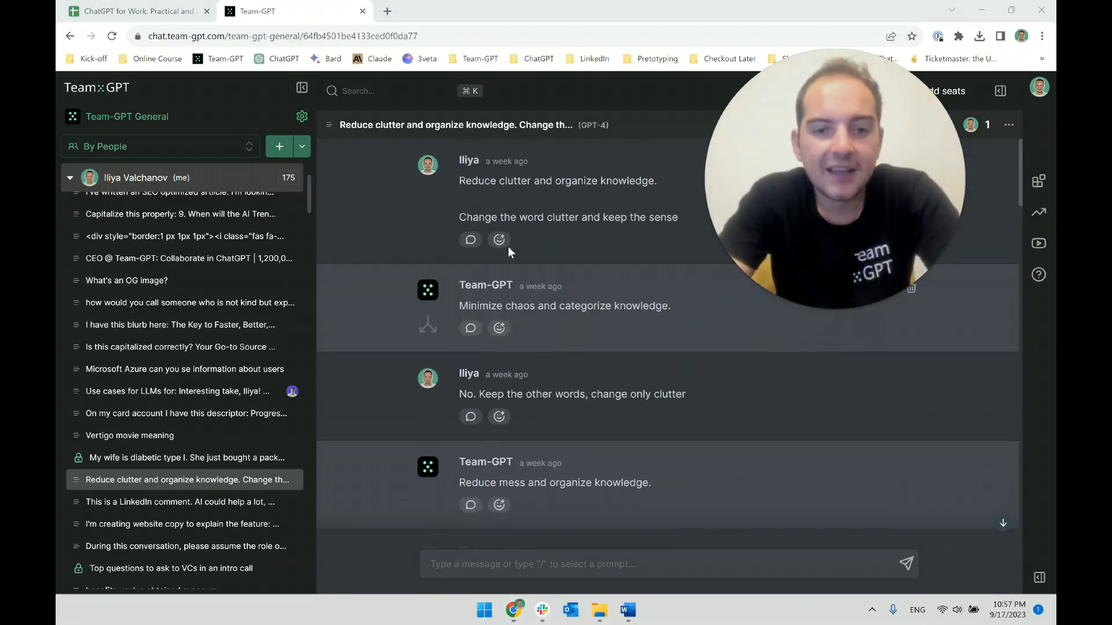
left_click_drag(870, 162, 919, 217)
left_click(848, 412)
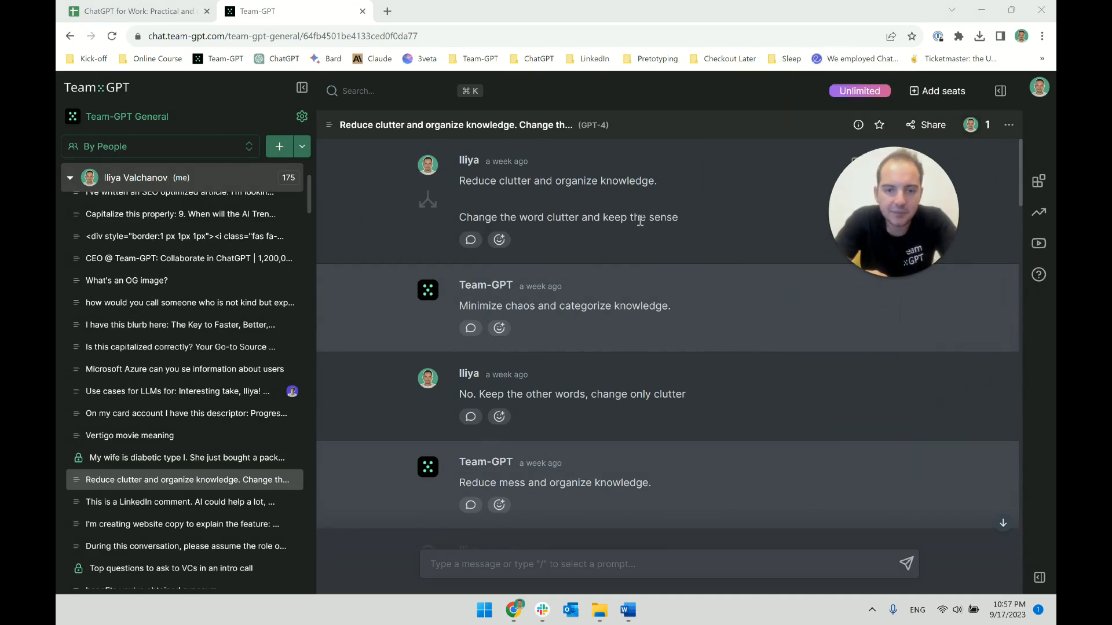
Step: Open team-gpt.com in a new tab and highlight the "Reduce clutter and organize knowledge" heading in the Folders and Subfolders section
left_click(387, 11)
type("team")
key("Return")
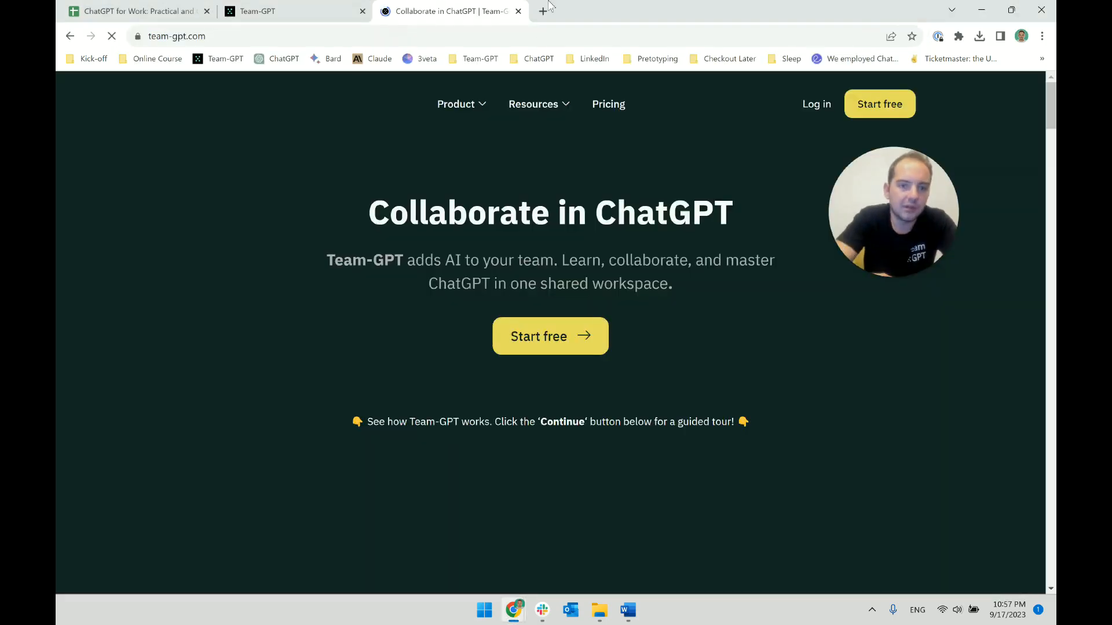
scroll(440, 260, "down", 10)
scroll(426, 279, "down", 3)
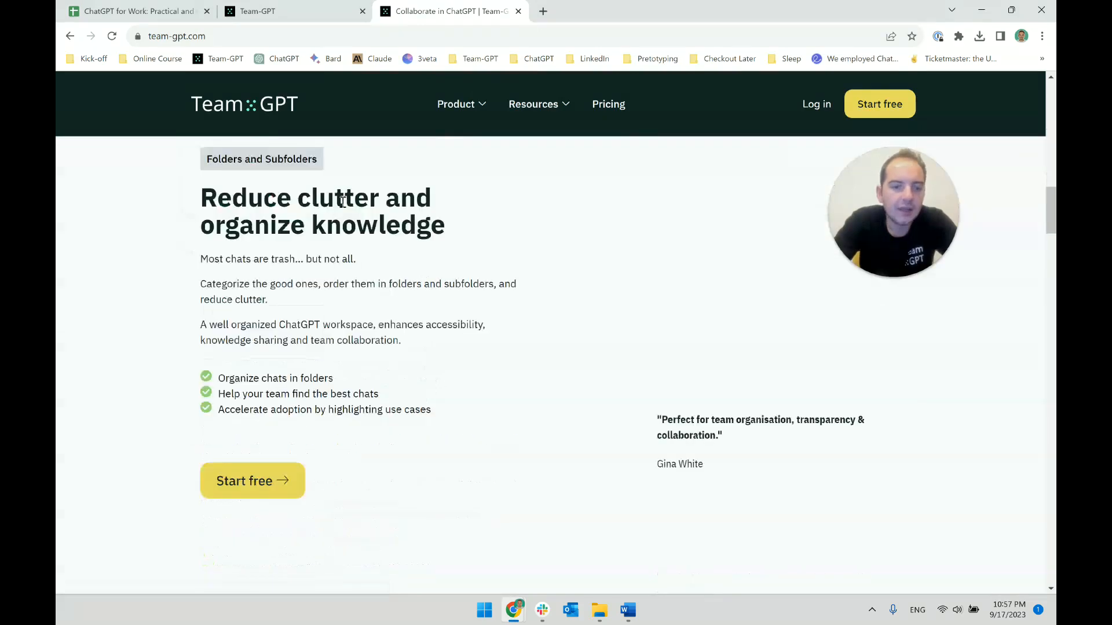
triple_click(345, 202)
triple_click(391, 211)
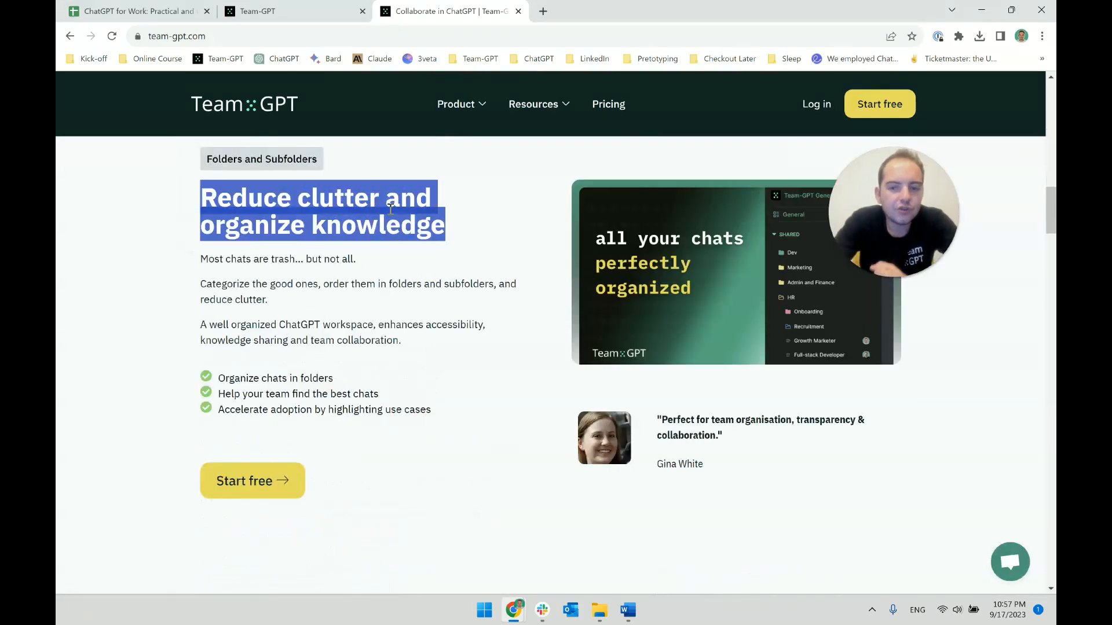
left_click(391, 212)
Step: Return to the "Reduce clutter and organize knowledge" chat and read its opening request and first reply, highlighting each line
left_click(307, 11)
triple_click(540, 185)
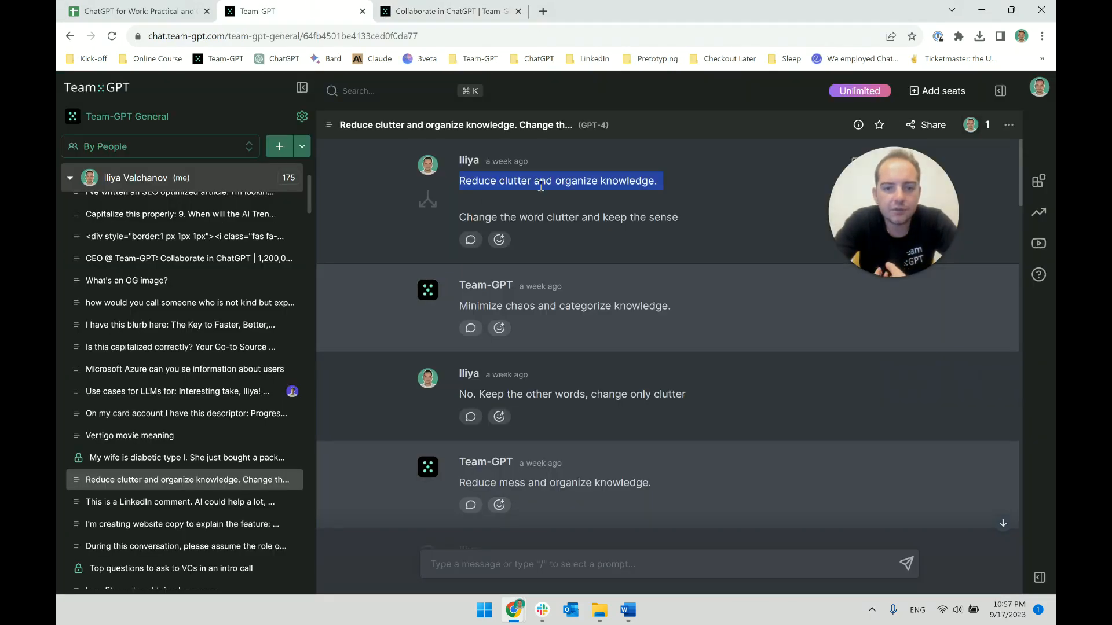
left_click(596, 203)
triple_click(595, 217)
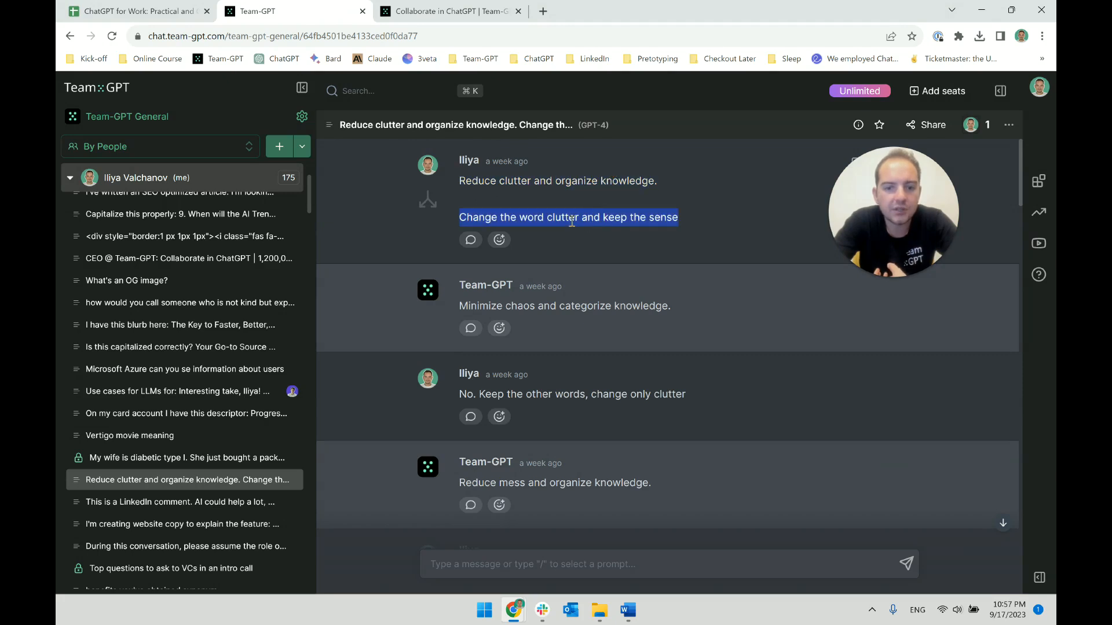
triple_click(572, 221)
left_click(606, 219)
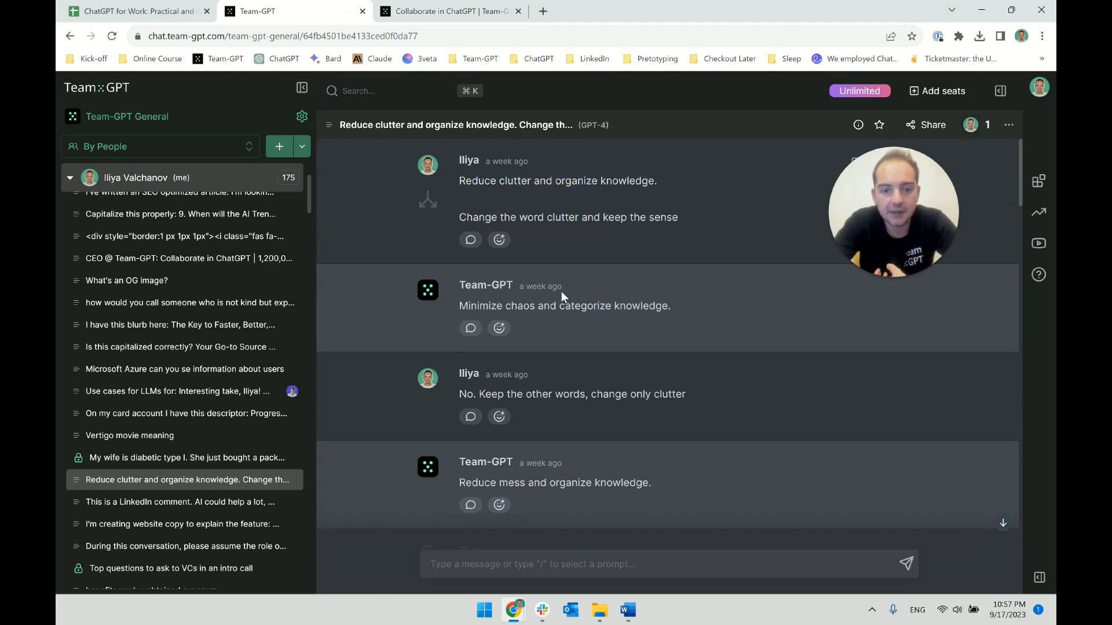
triple_click(555, 304)
left_click(555, 305)
Step: Read the follow-ups on changing only "clutter" and "Give 5 variations", highlighting the requests and the listed variations
scroll(544, 243, "down", 3)
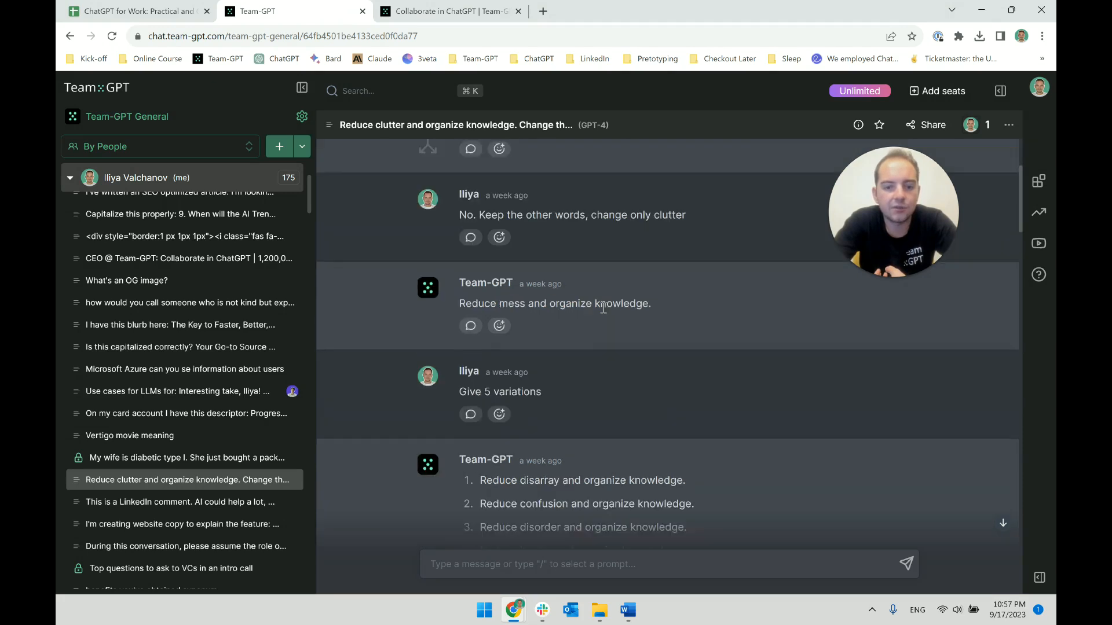
triple_click(543, 203)
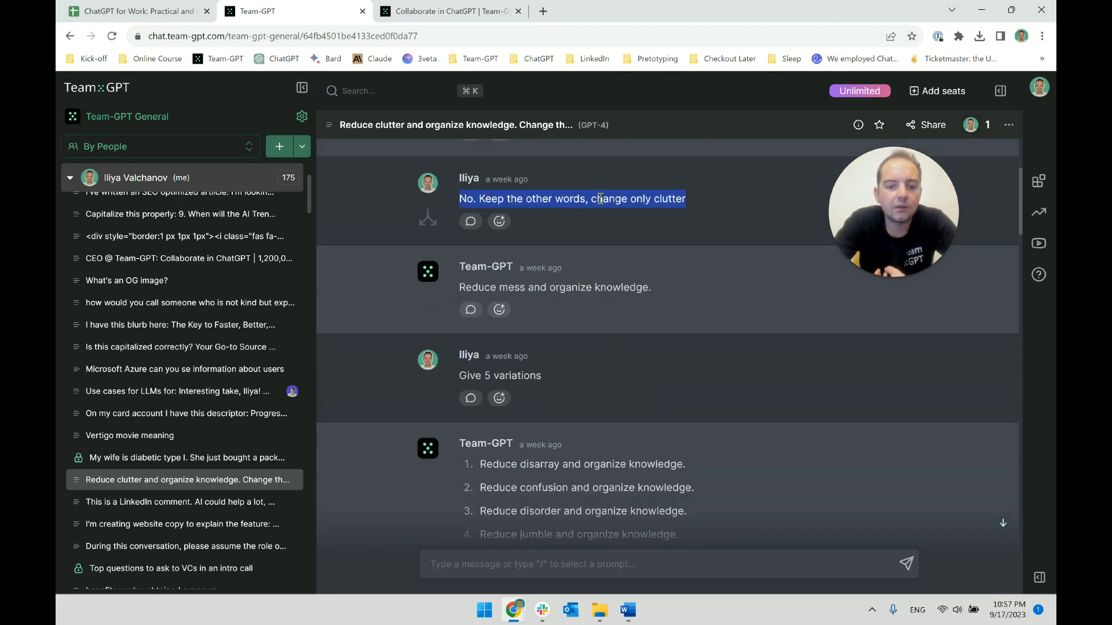
scroll(581, 223, "down", 3)
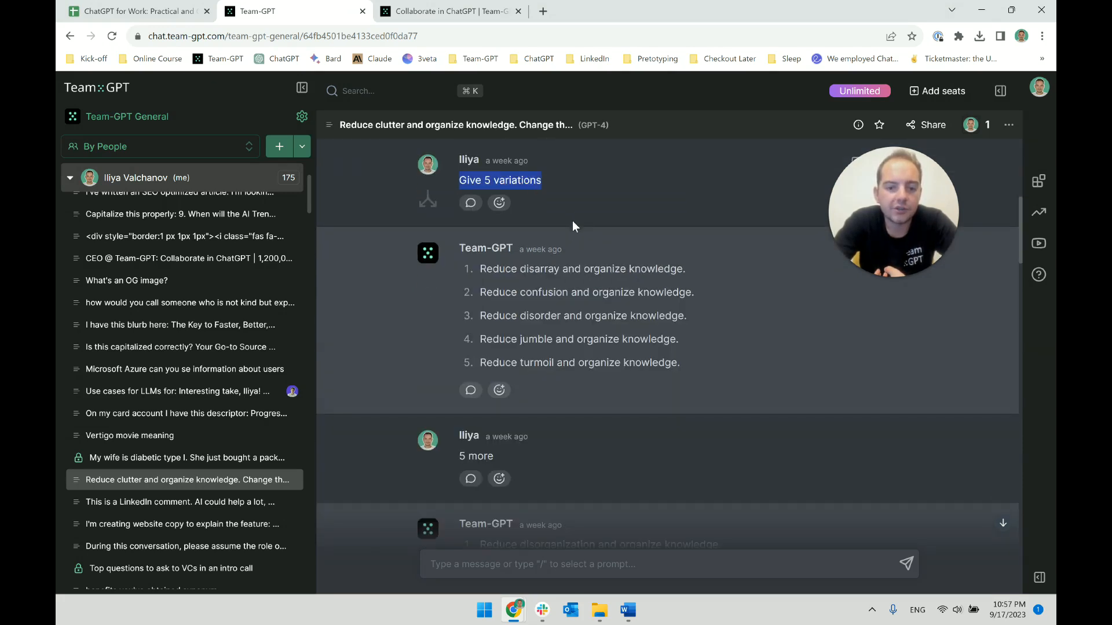
scroll(575, 232, "down", 1)
left_click_drag(480, 203, 646, 293)
left_click(637, 295)
scroll(603, 295, "down", 1)
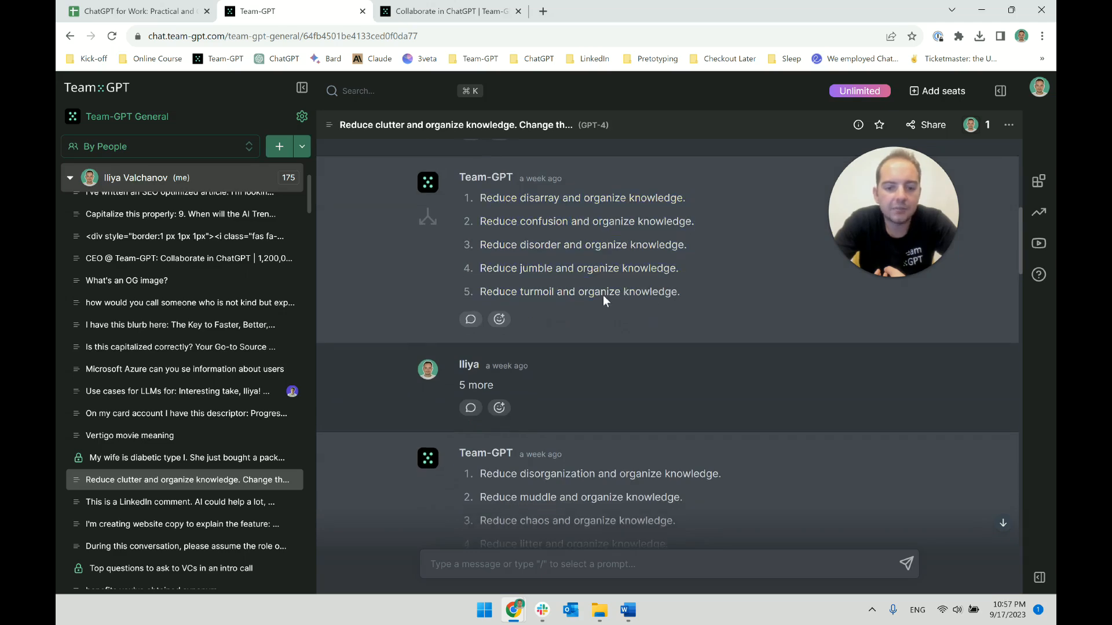
Step: Examine the prompt to keep 'and organize knowledge' and change just the first 2 words, comparing it with the variations above
scroll(603, 296, "down", 5)
triple_click(529, 278)
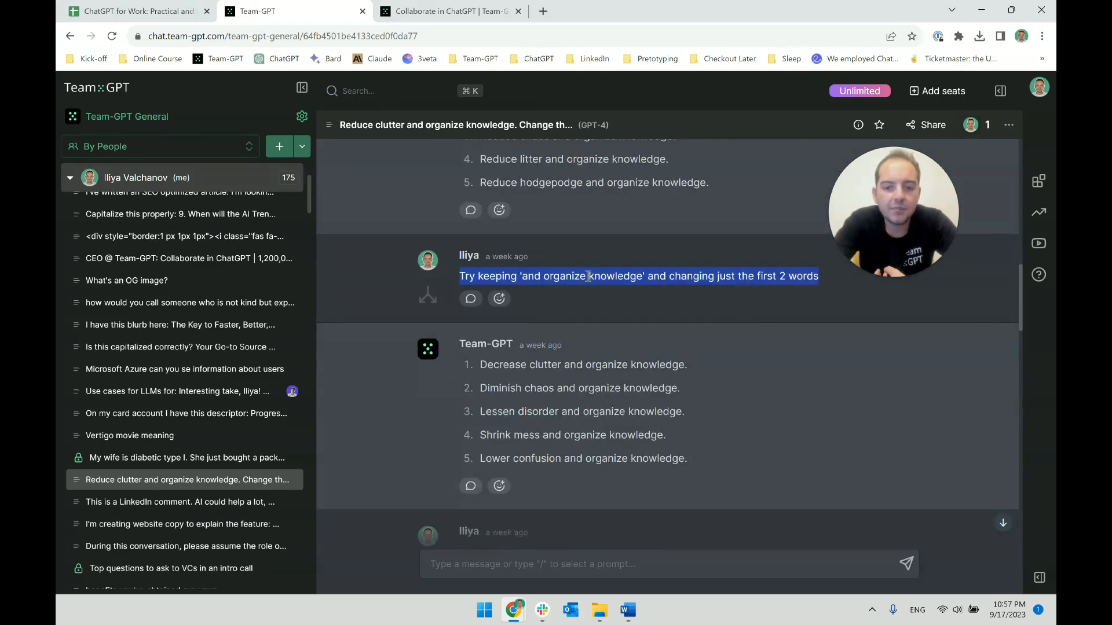
left_click(588, 276)
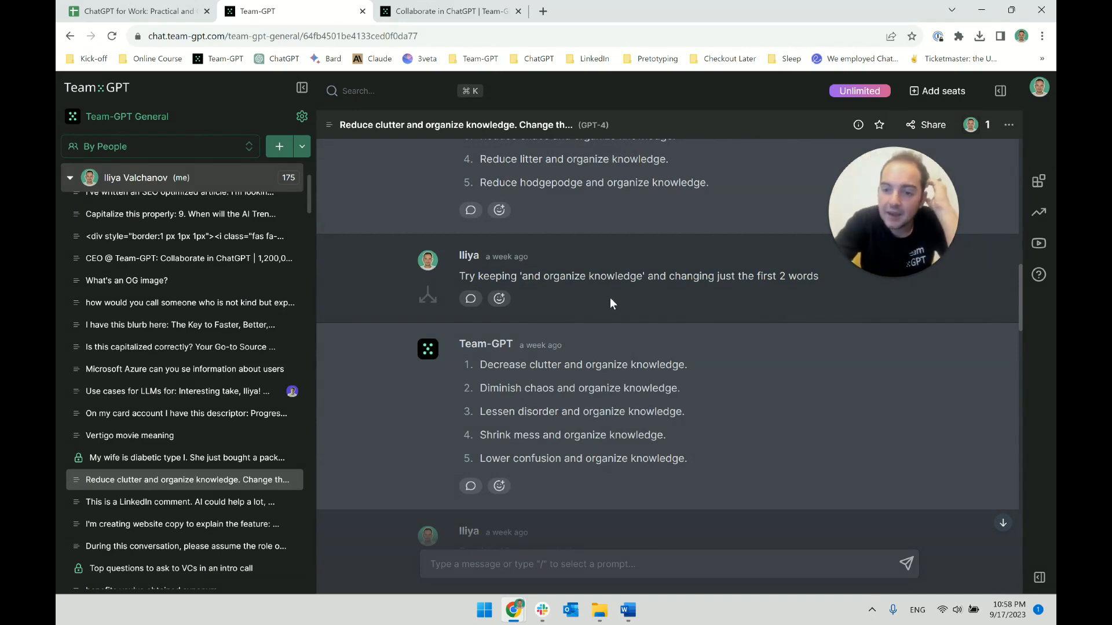
triple_click(578, 283)
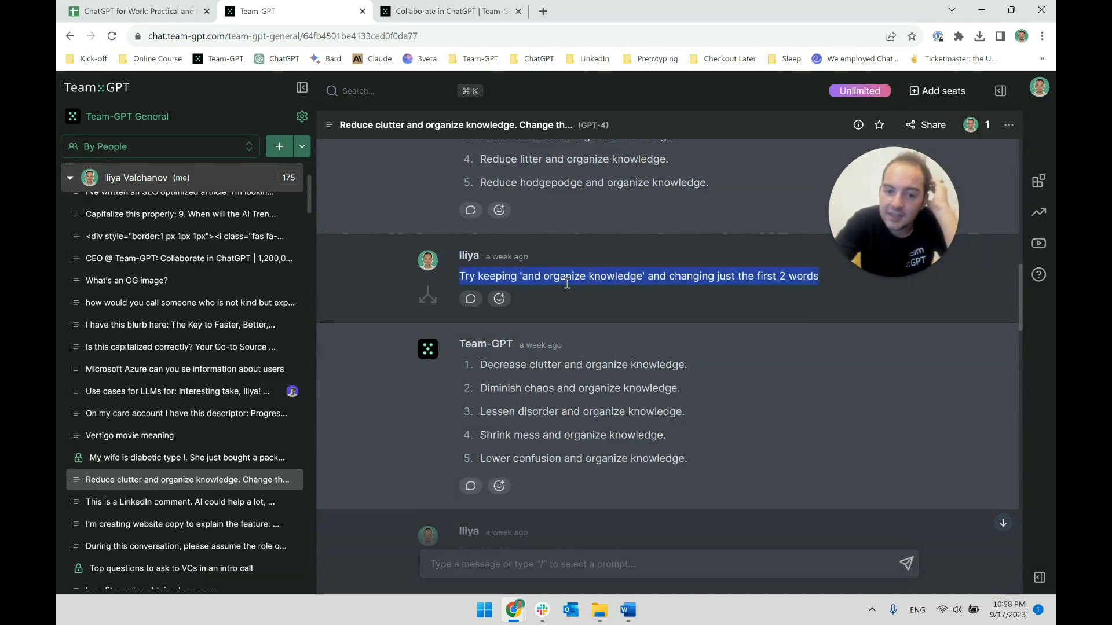
scroll(590, 289, "up", 1)
triple_click(629, 201)
left_click(642, 203)
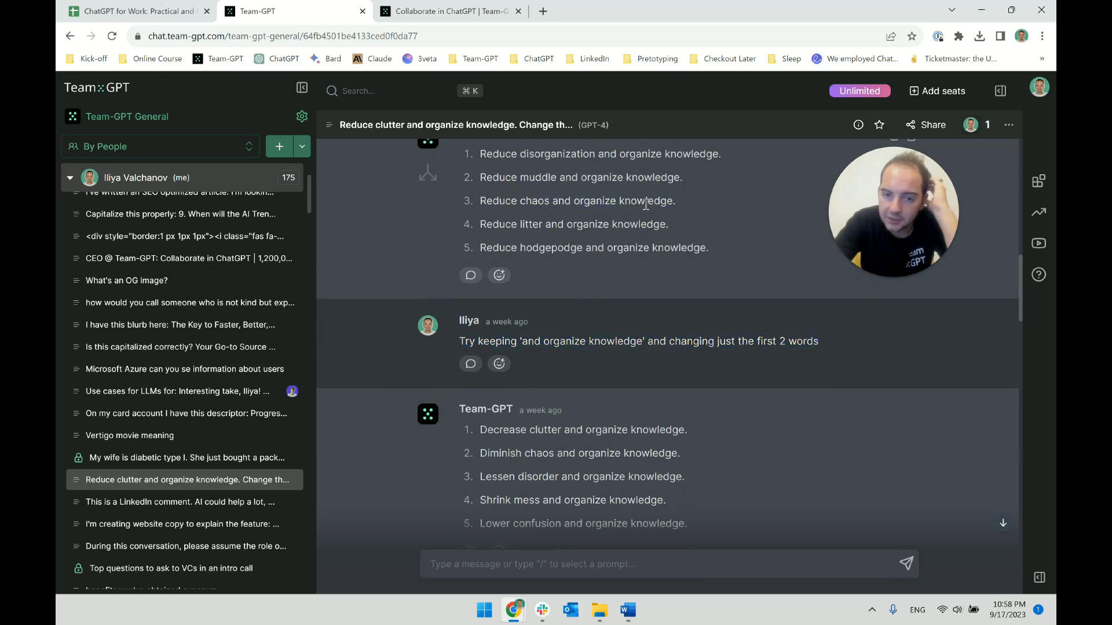
left_click_drag(576, 338, 648, 342)
left_click(687, 346)
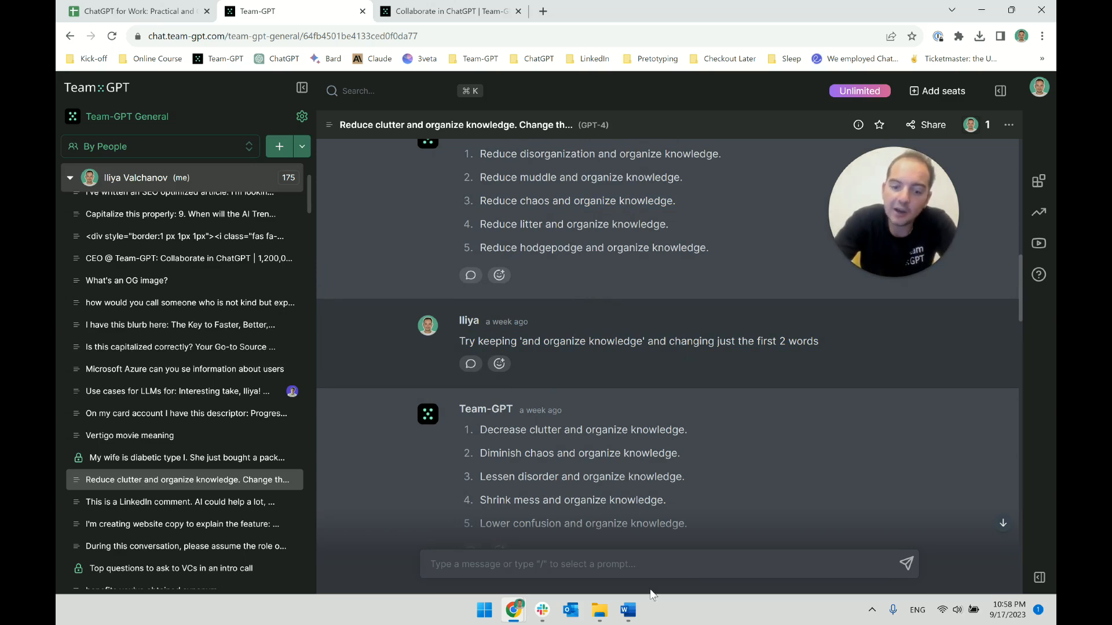
Step: Switch back to the "ChatGPT for Work" syllabus spreadsheet tab
left_click(129, 12)
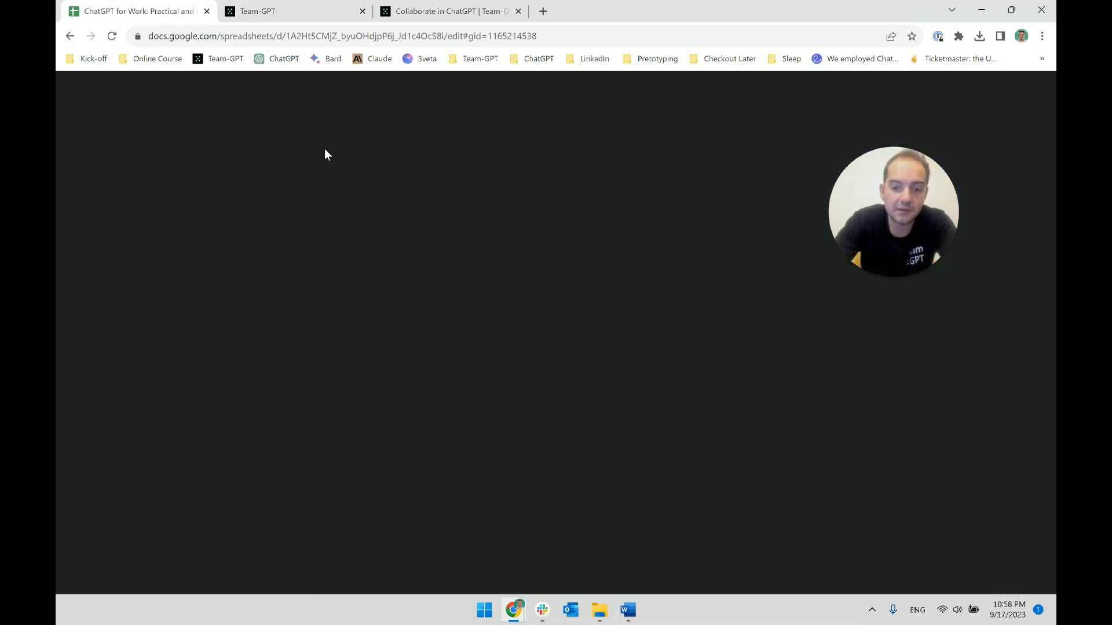
Step: In the Word outline, split the "What are we going to achieve" text into sub-items "show them regenerate response" and "asking for X variations"
left_click(643, 609)
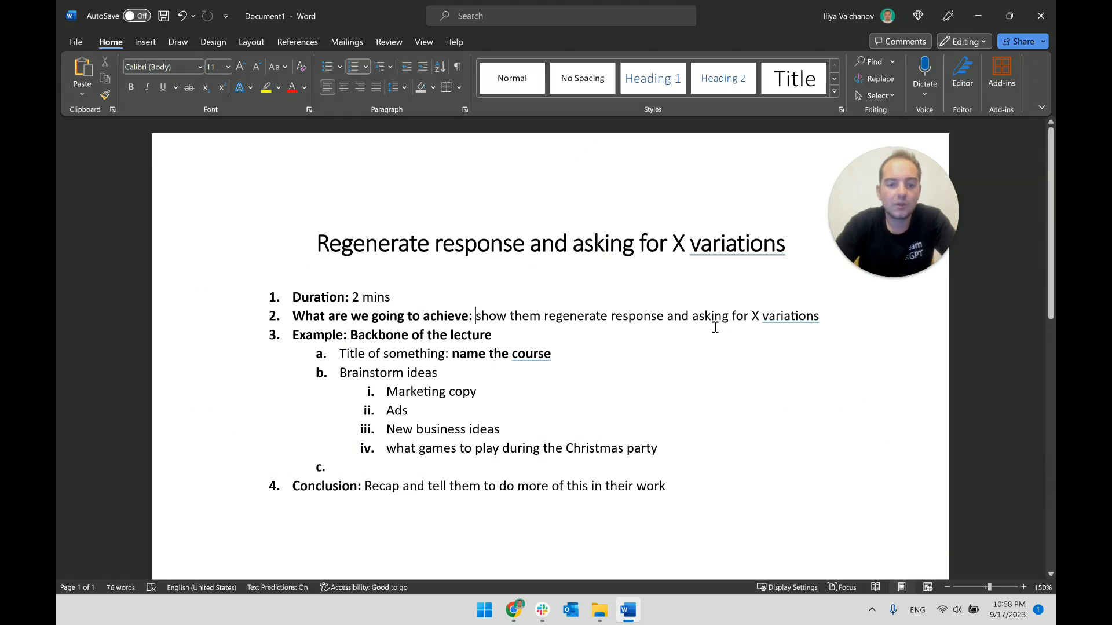
key("Return")
key("Tab")
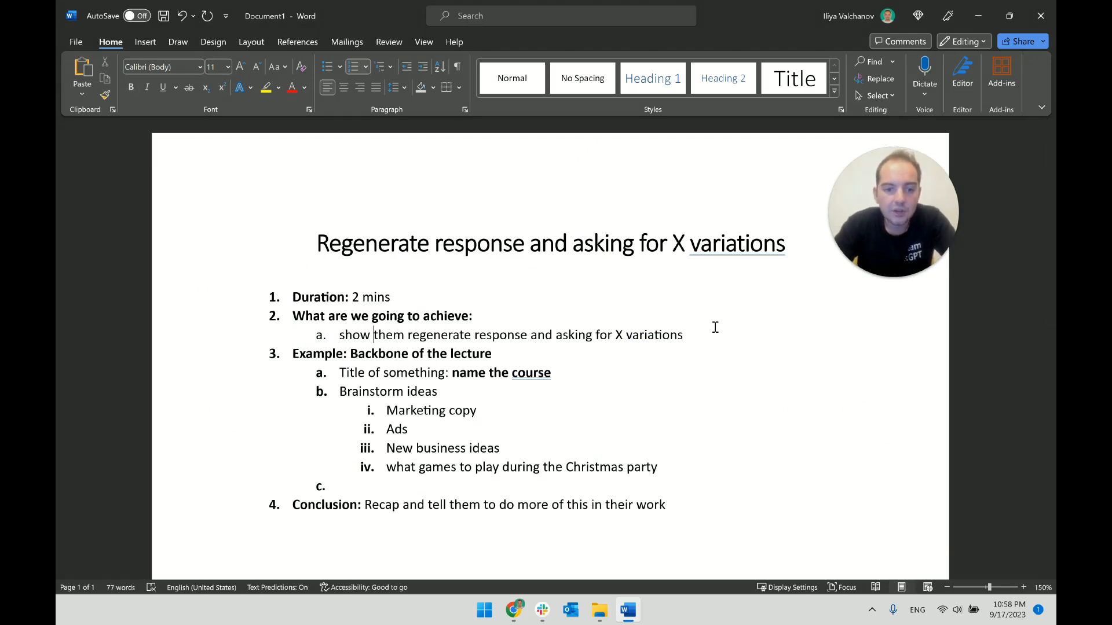
key("BackSpace")
key("BackSpace")
key("BackSpace")
key("BackSpace")
key("Return")
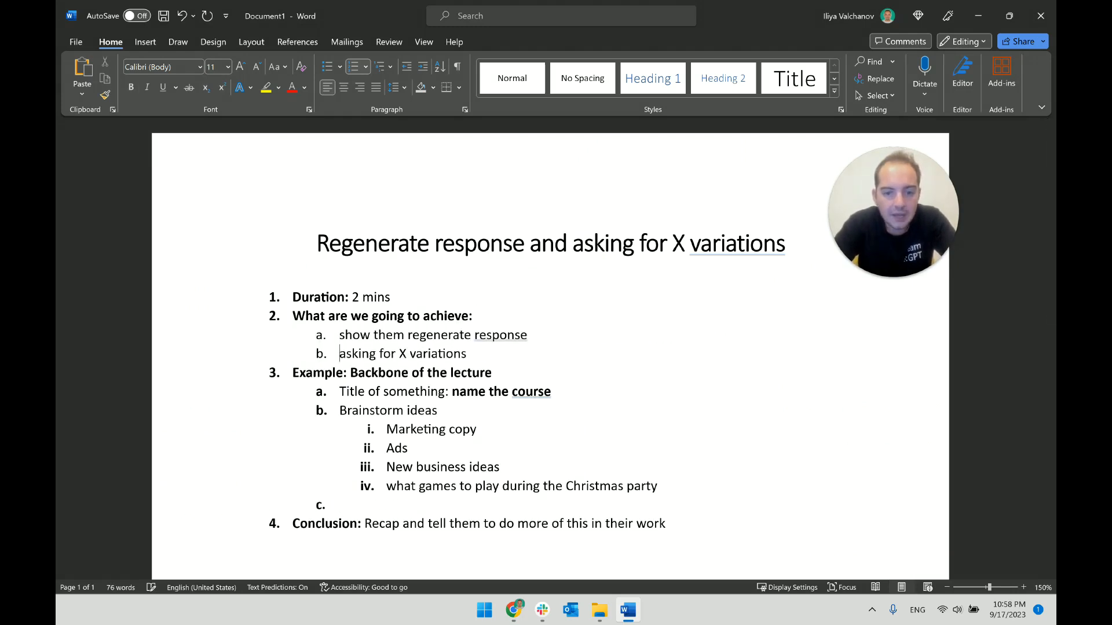
Step: Add a third sub-item reading "asking for X variations with a twist (keep X)" under "What are we going to achieve"
key("End")
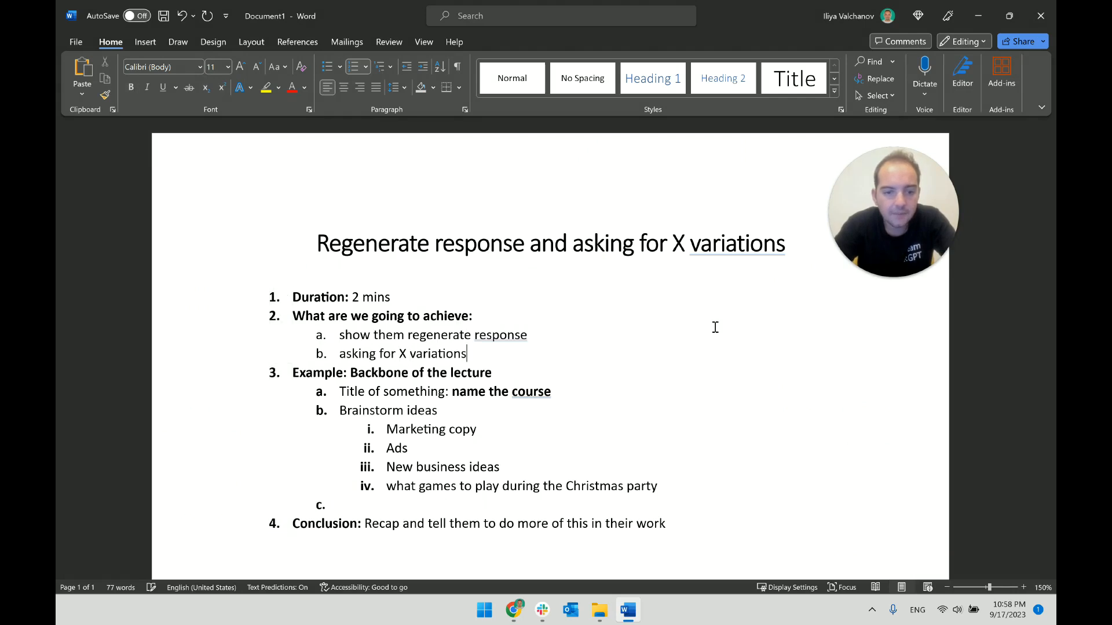
key("Return")
type("A")
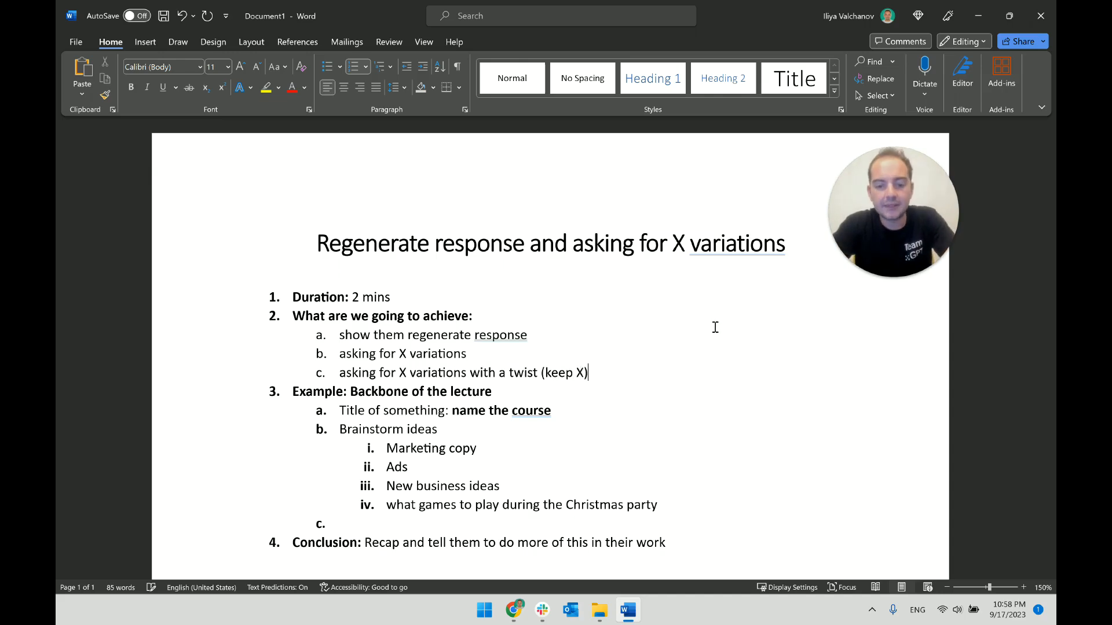
Step: Switch to the "Reduce clutter and organize knowledge" chat in Team-GPT and examine the "Provide 10 more variations" request with its reply
key("alt+Tab")
left_click(502, 8)
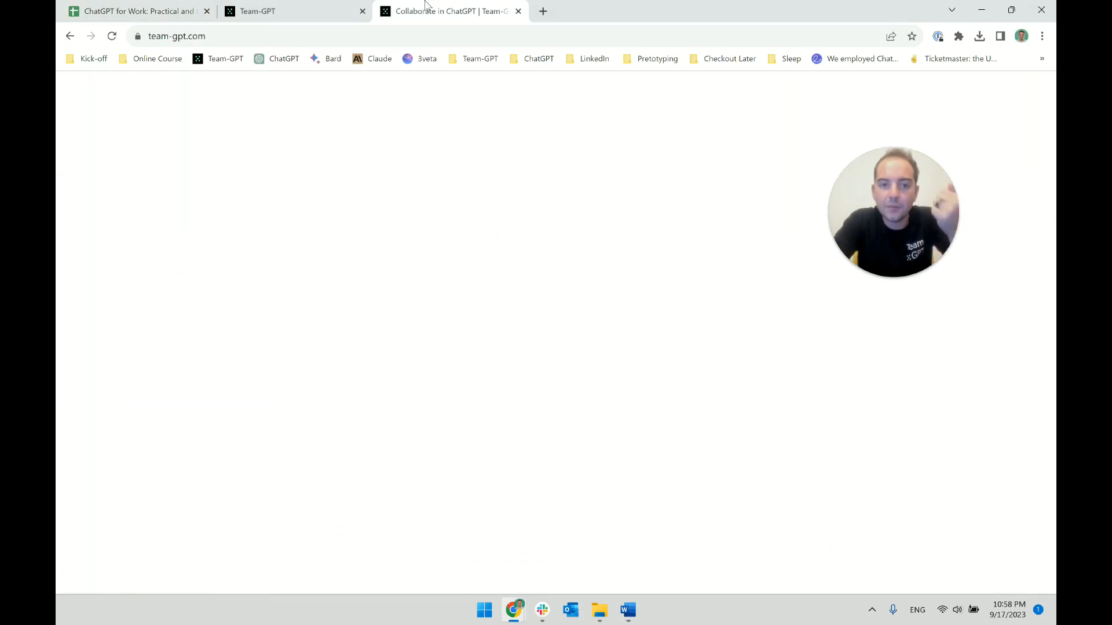
left_click(328, 6)
scroll(589, 297, "down", 8)
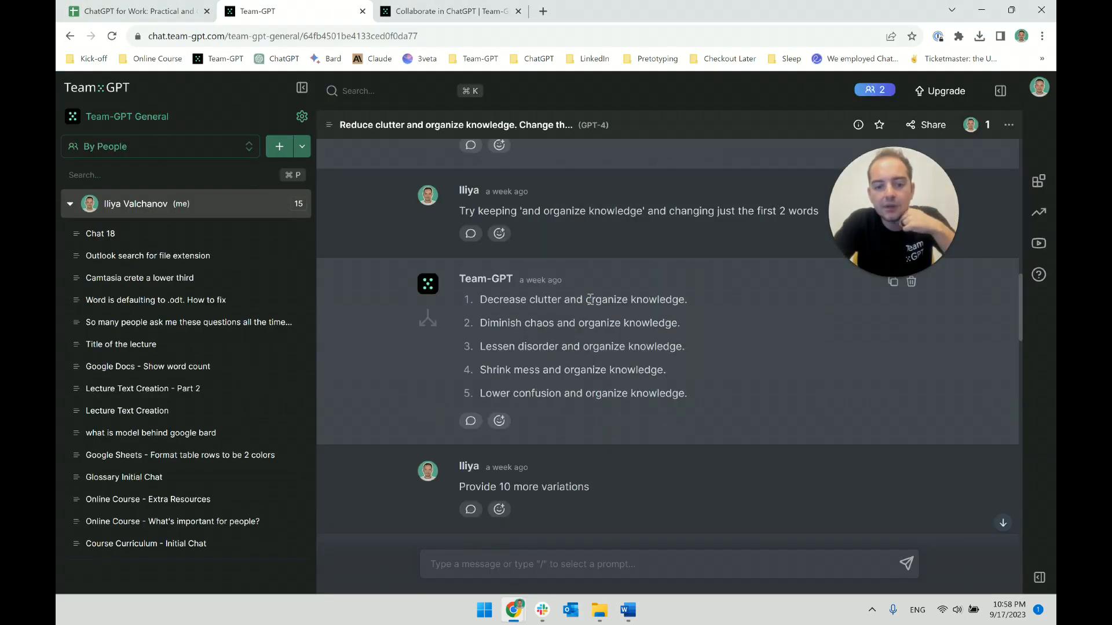
scroll(590, 302, "down", 5)
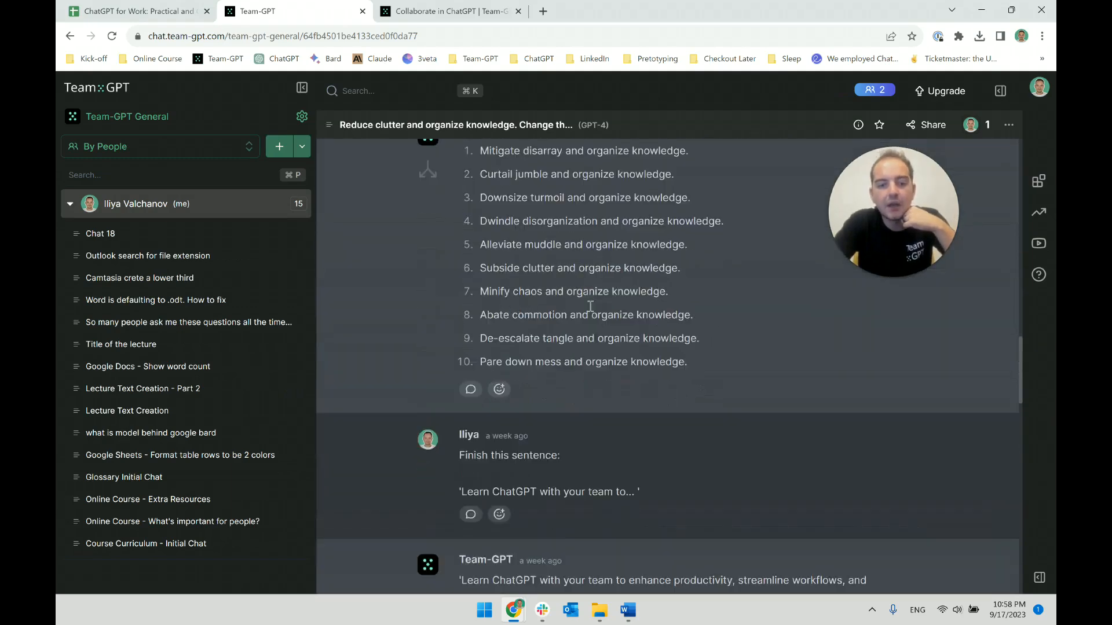
scroll(591, 322, "up", 7)
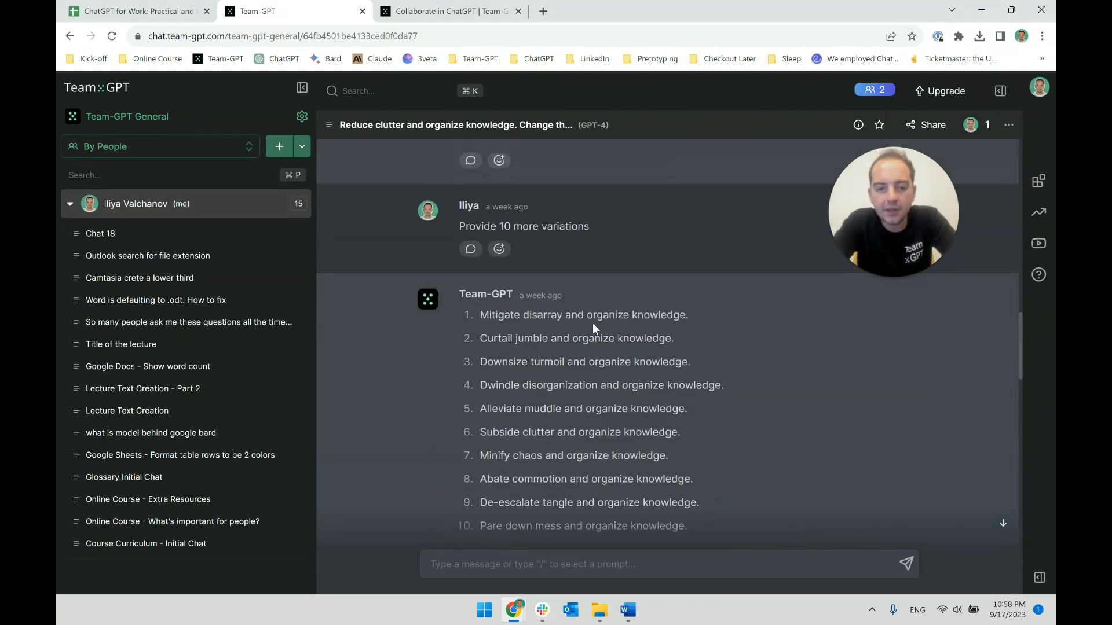
key("alt+Tab")
key("alt+Tab")
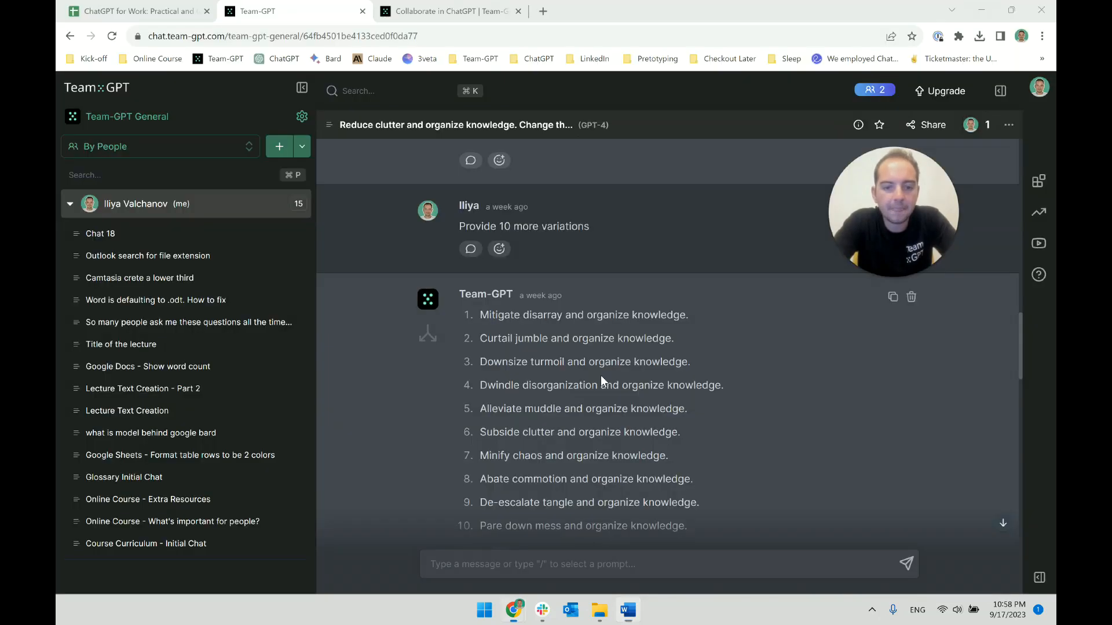
Step: Go back to the start of the chat and reread the opening request, highlighting its first line
scroll(600, 374, "up", 10)
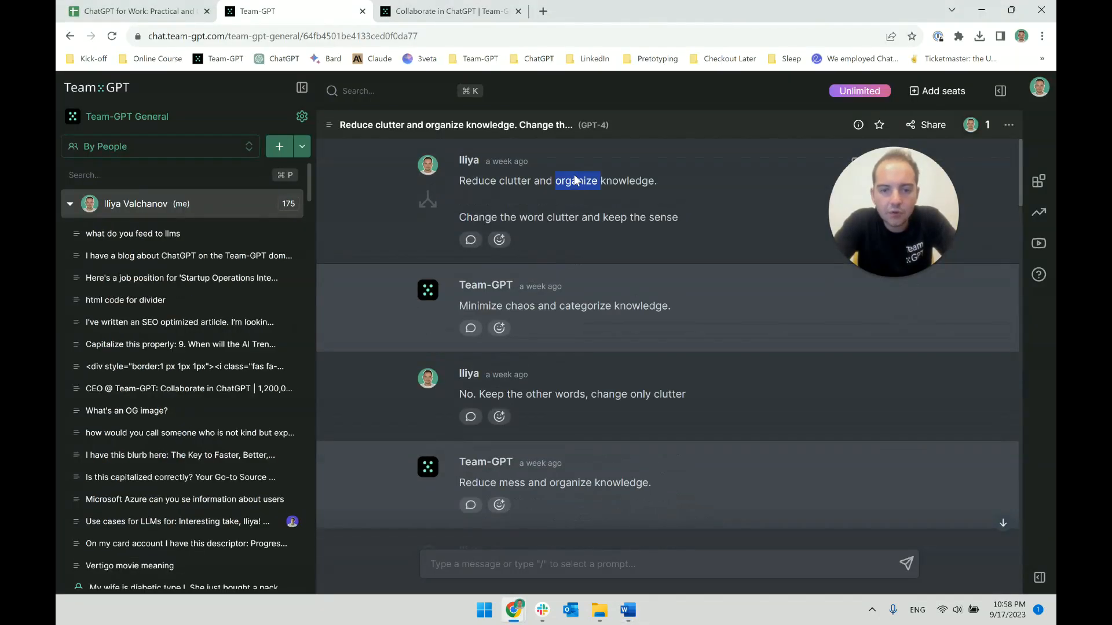
triple_click(584, 181)
left_click(585, 181)
double_click(585, 181)
triple_click(585, 182)
left_click(592, 202)
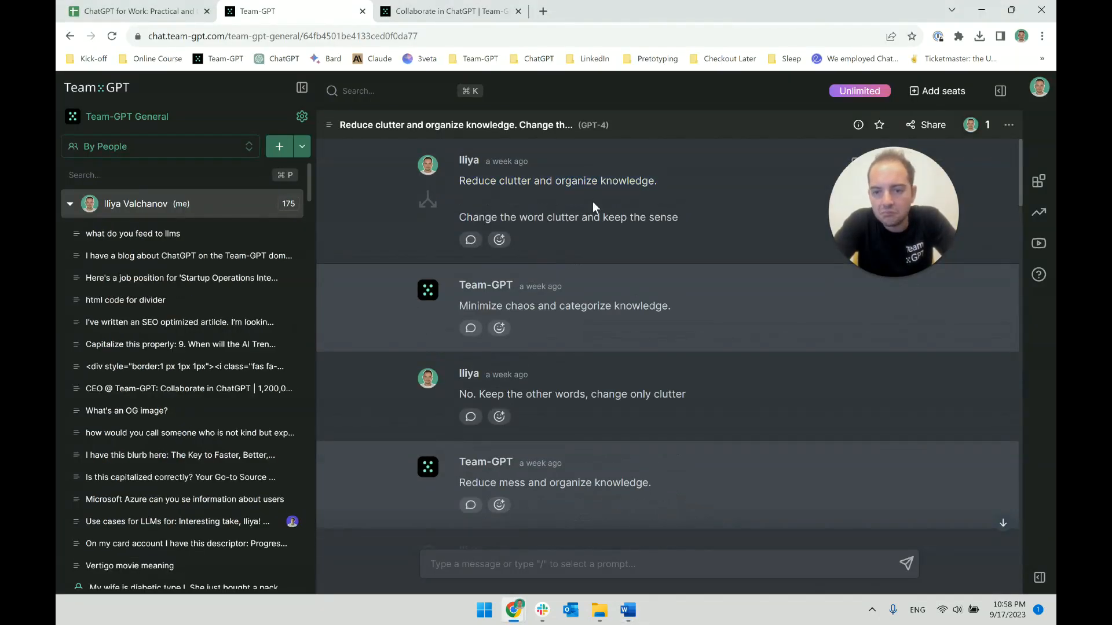
Step: Return to the Word outline and fill the empty item c under "Example: Backbone of the lecture" with "Writing marketing copy"
key("alt+Tab")
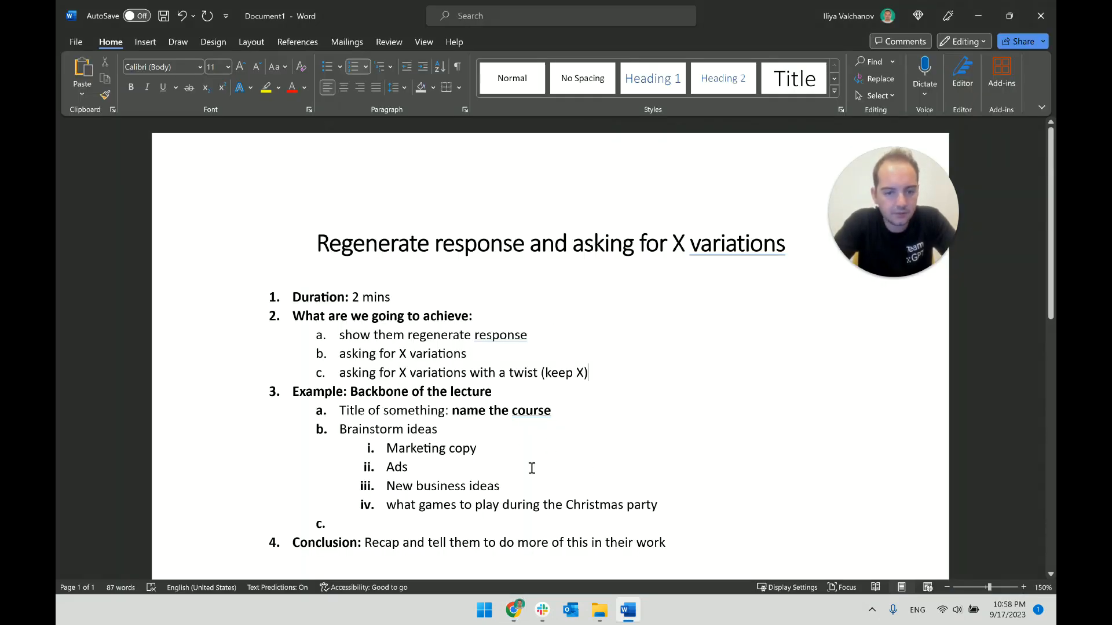
scroll(532, 468, "down", 1)
left_click(436, 474)
type("Writing ")
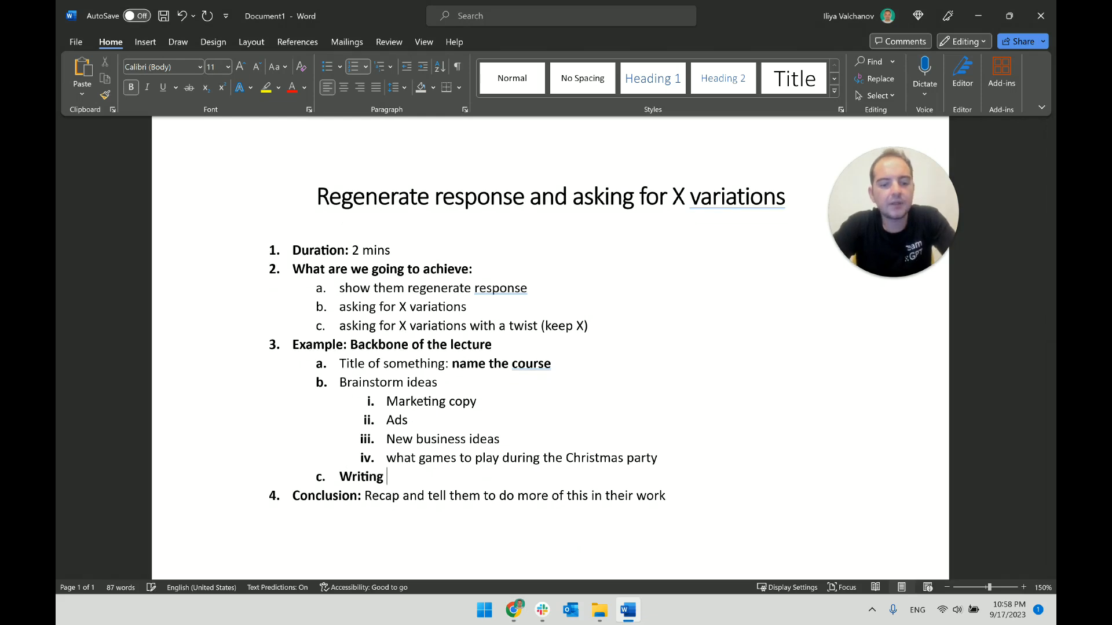
type("sales")
key("BackSpace")
key("BackSpace")
key("BackSpace")
key("BackSpace")
key("BackSpace")
type("mark")
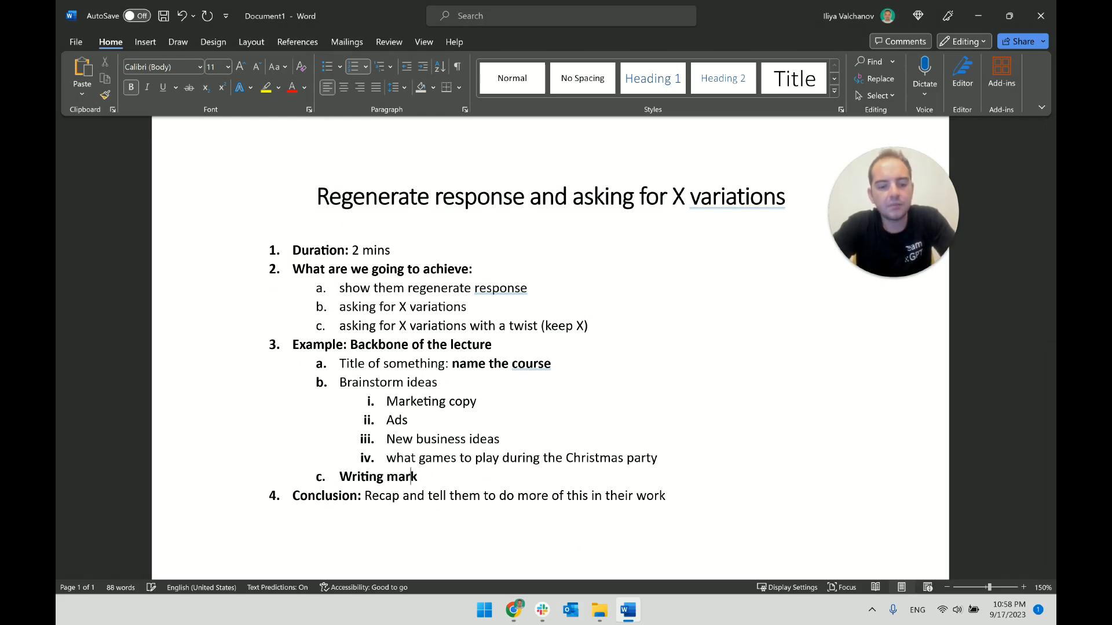
type("eting copy")
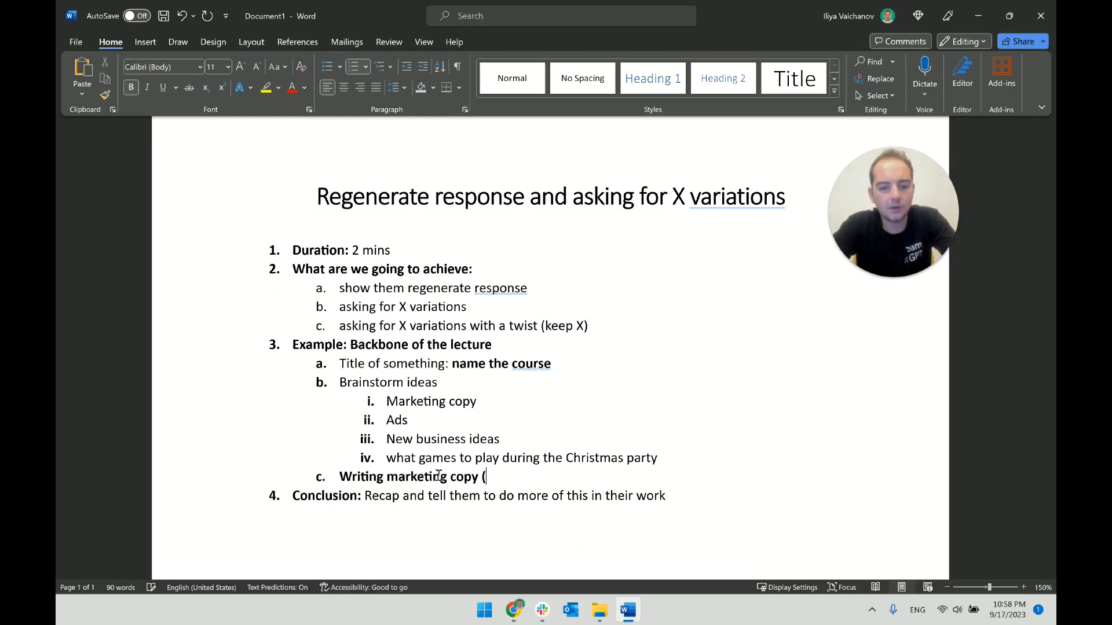
Step: Remove the bold from the "Writing marketing copy" item and extend it with "(on a landing page)"
left_click_drag(345, 478, 525, 489)
key("ctrl+b")
left_click(530, 484)
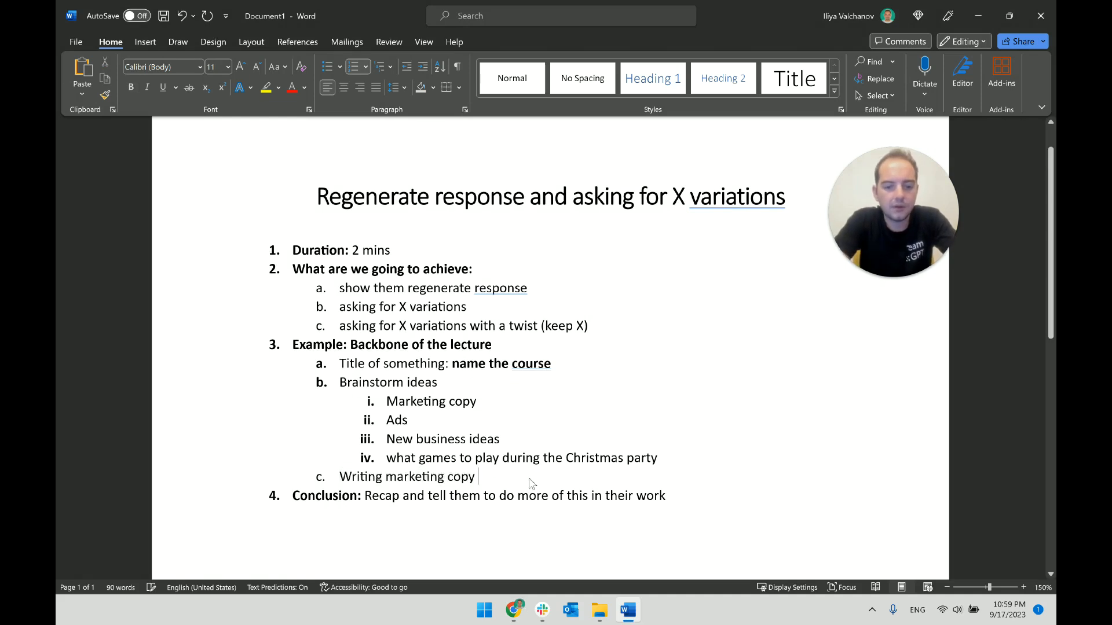
type("as")
key("BackSpace")
key("BackSpace")
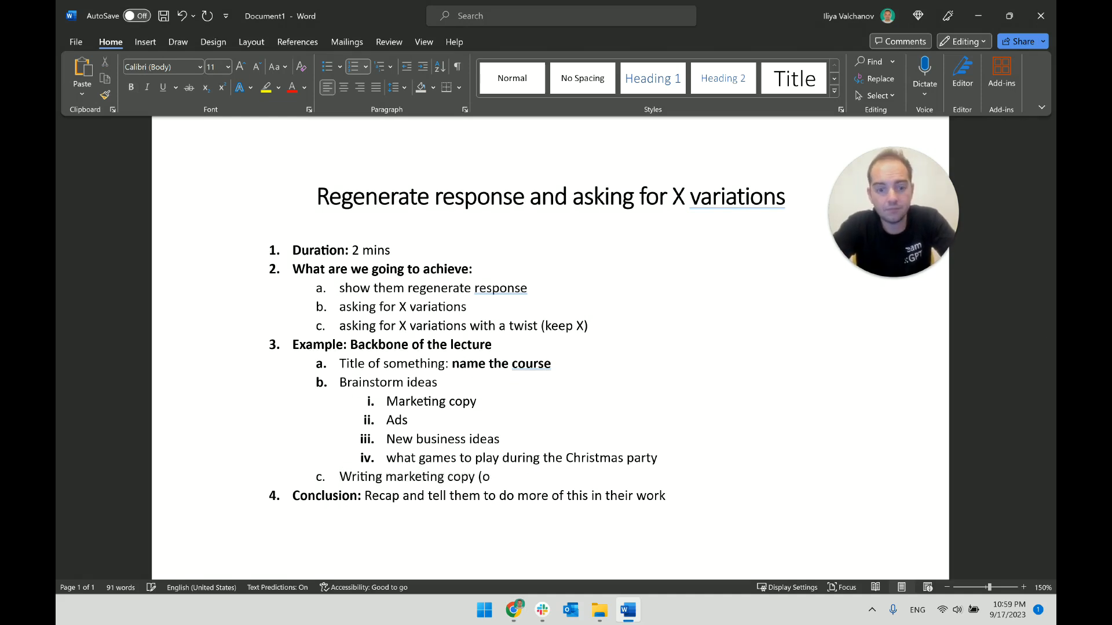
type("(on a landing page)")
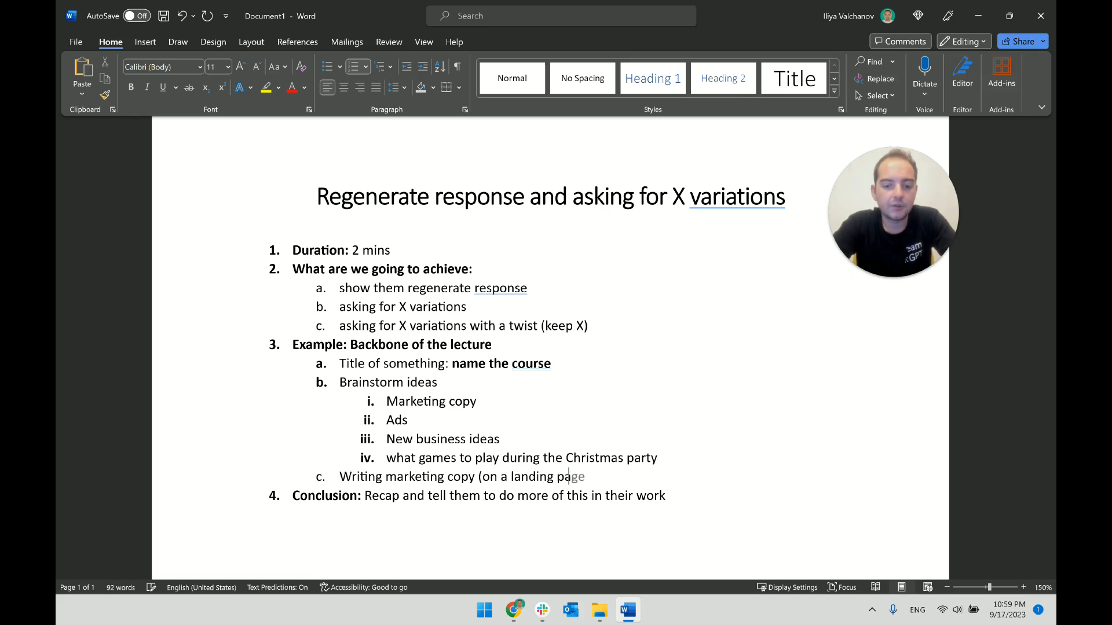
Step: Make the list letters of the second-level items in the outline bold
left_click(350, 477)
left_click(320, 478)
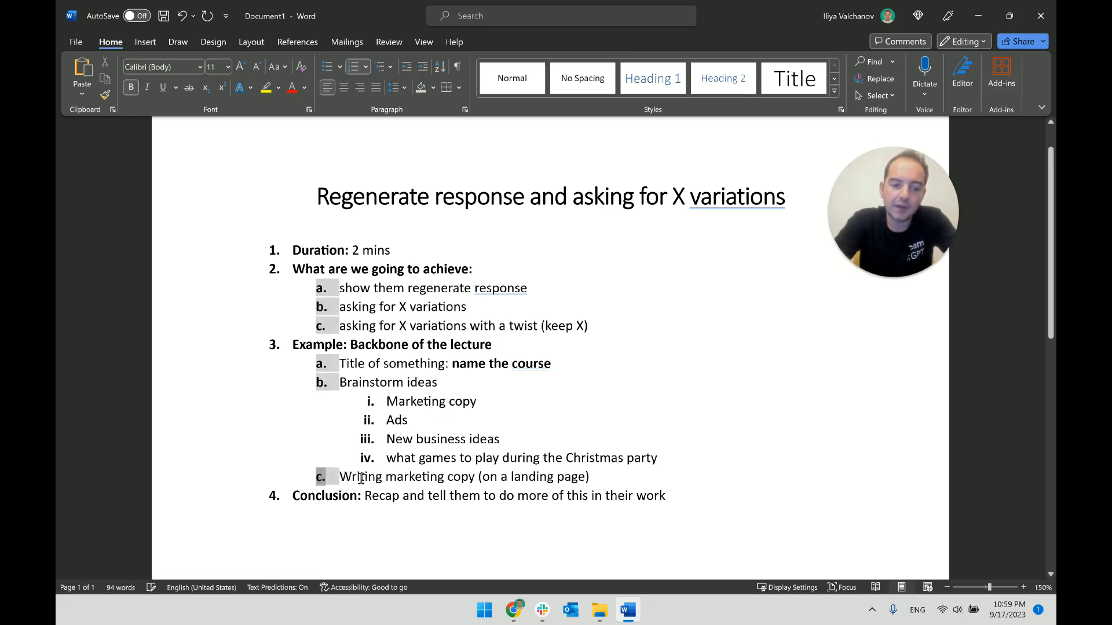
key("ctrl+b")
left_click(362, 477)
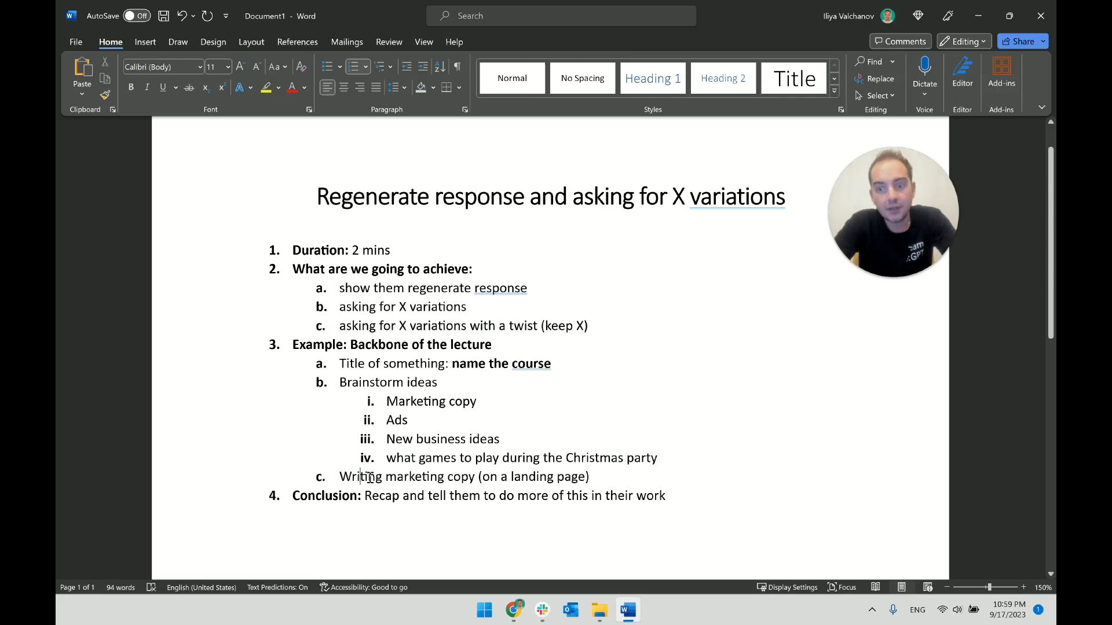
Step: Switch to the Team-GPT chat in the browser and copy its web address
key("alt+Tab")
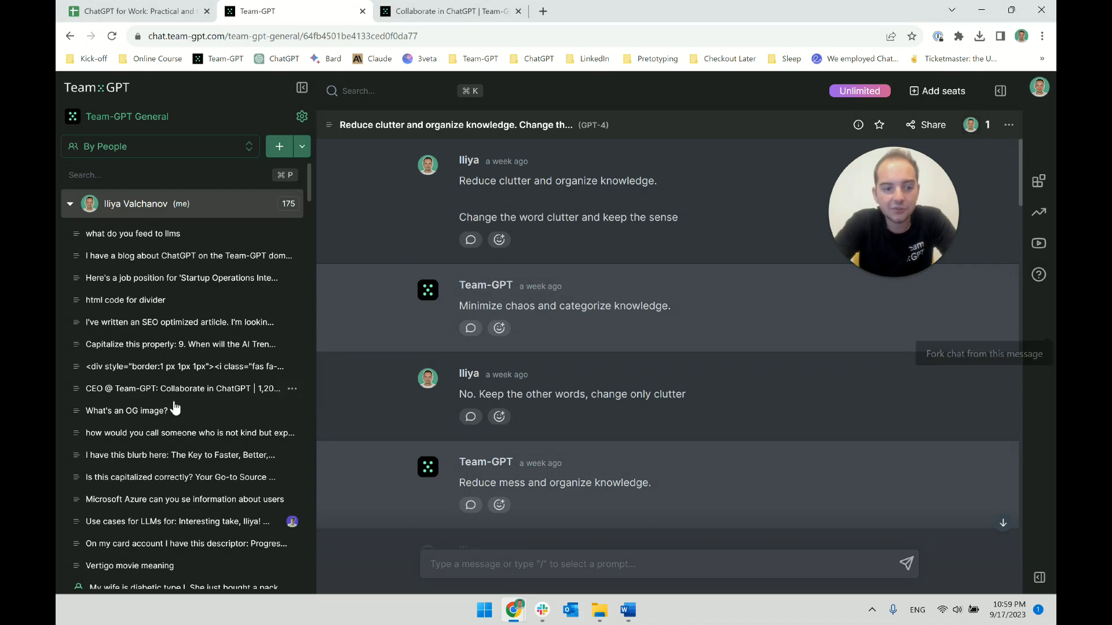
right_click(379, 36)
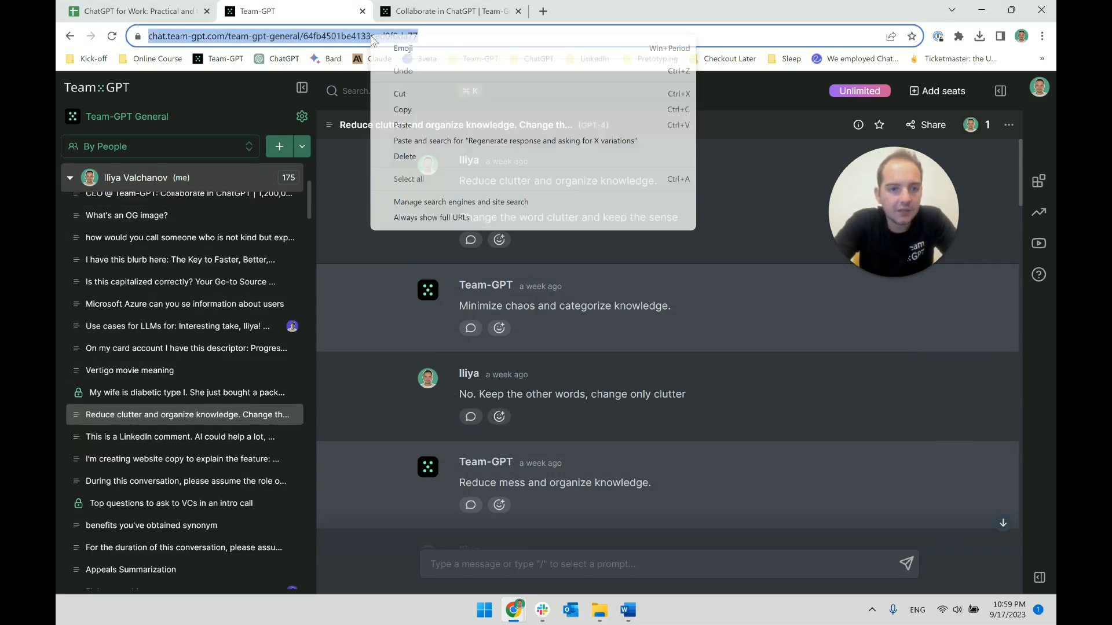
left_click(406, 104)
Step: In the syllabus spreadsheet, paste the chat link into the Resources cell J54 of the "Regenerate response and asking for X variations" row
left_click(138, 11)
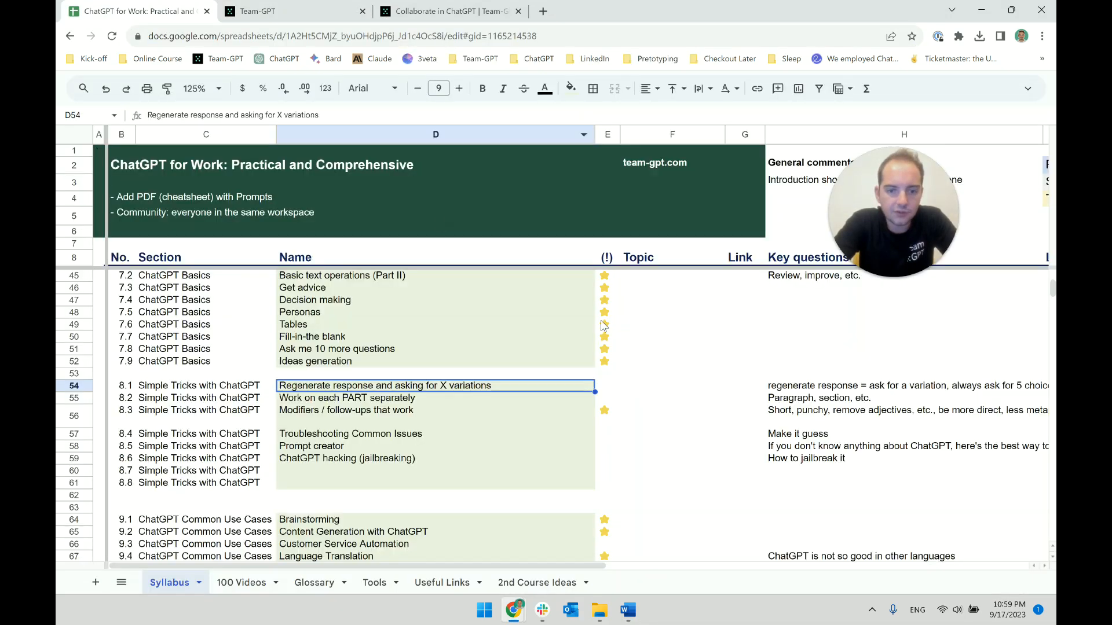
double_click(777, 388)
key("Escape")
key("Right")
key("Right")
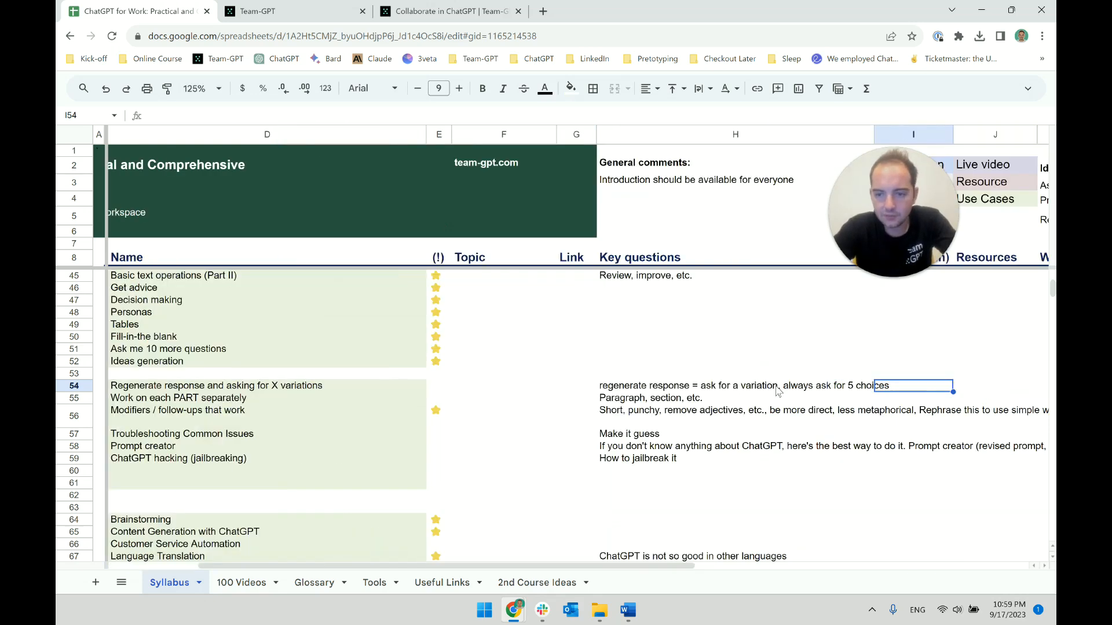
key("Left")
key("Right")
key("Return")
key("ctrl+v")
key("Return")
key("Up")
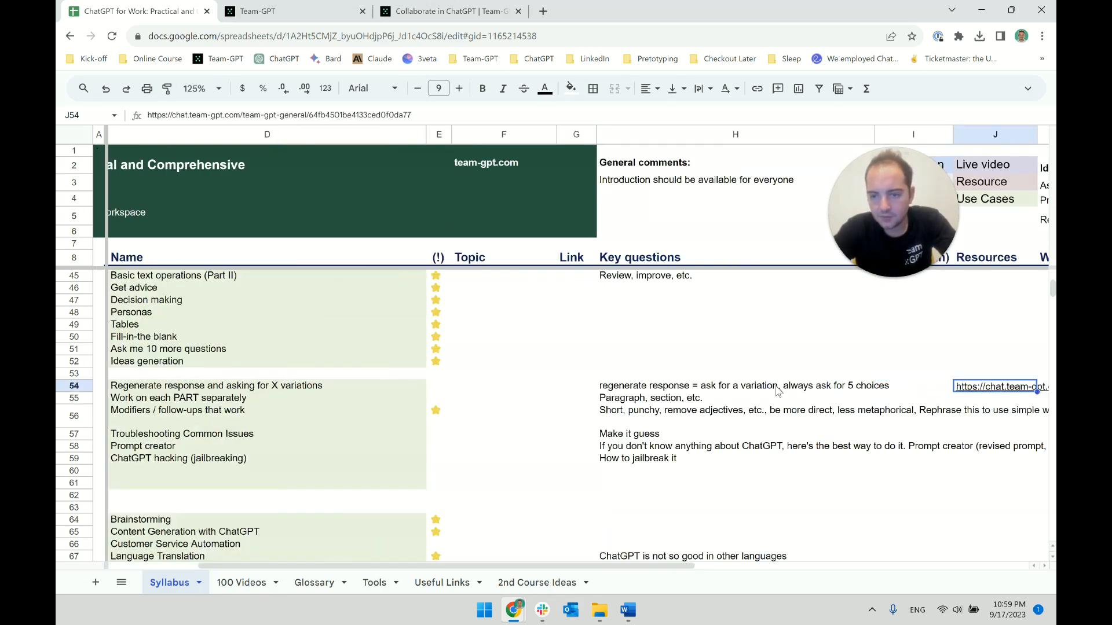
Step: Move the selection back to the lecture's number in cell B54
key("Left")
key("Left")
key("Left")
key("Left")
key("Left")
key("Left")
key("Left")
key("Left")
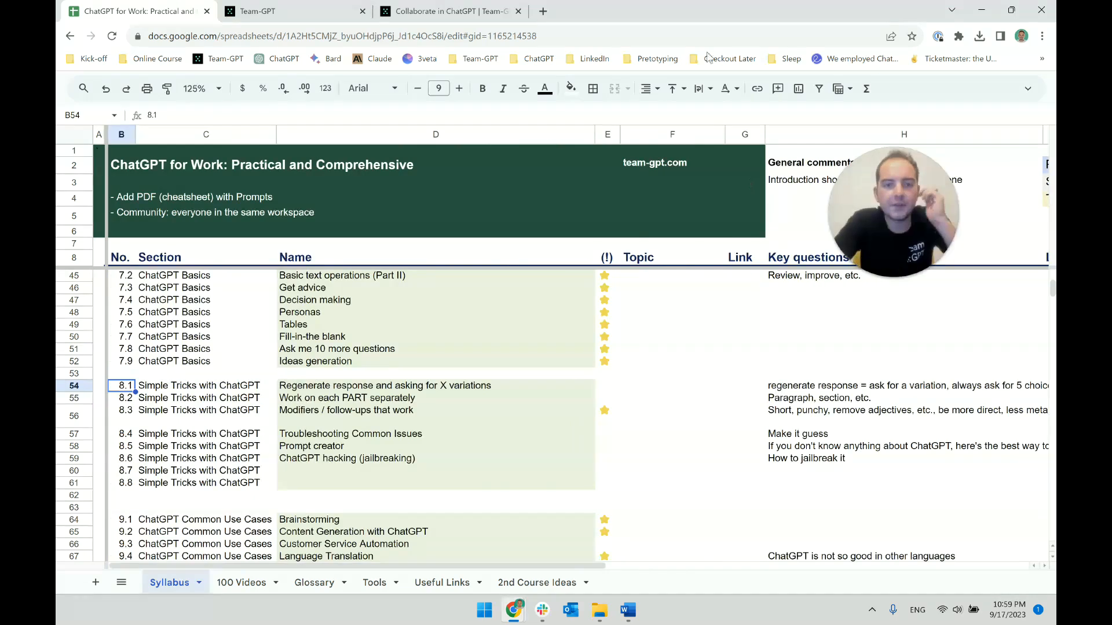
Step: Reread the opening exchanges of the "Reduce clutter" chat in Team-GPT and return to the Word outline to review it
left_click(457, 11)
left_click(294, 7)
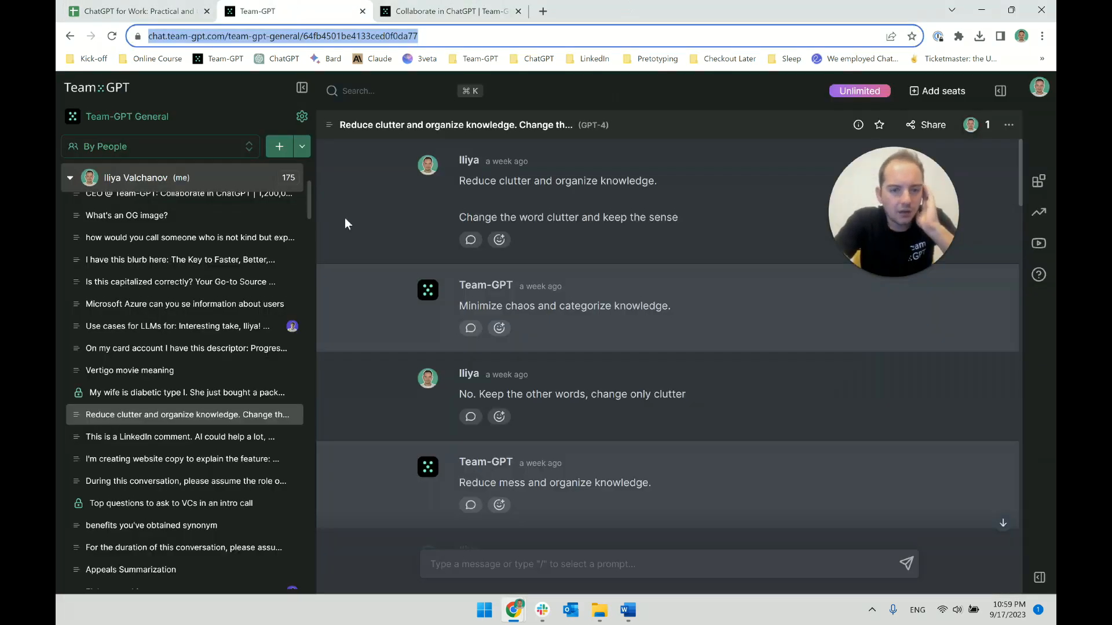
scroll(544, 479, "down", 2)
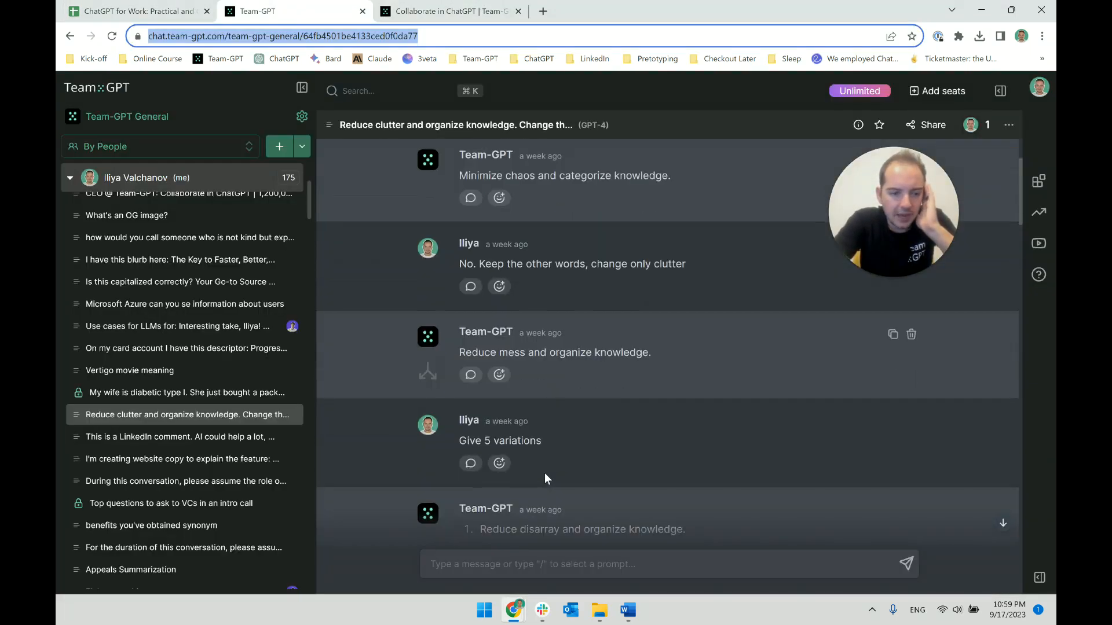
scroll(544, 479, "up", 2)
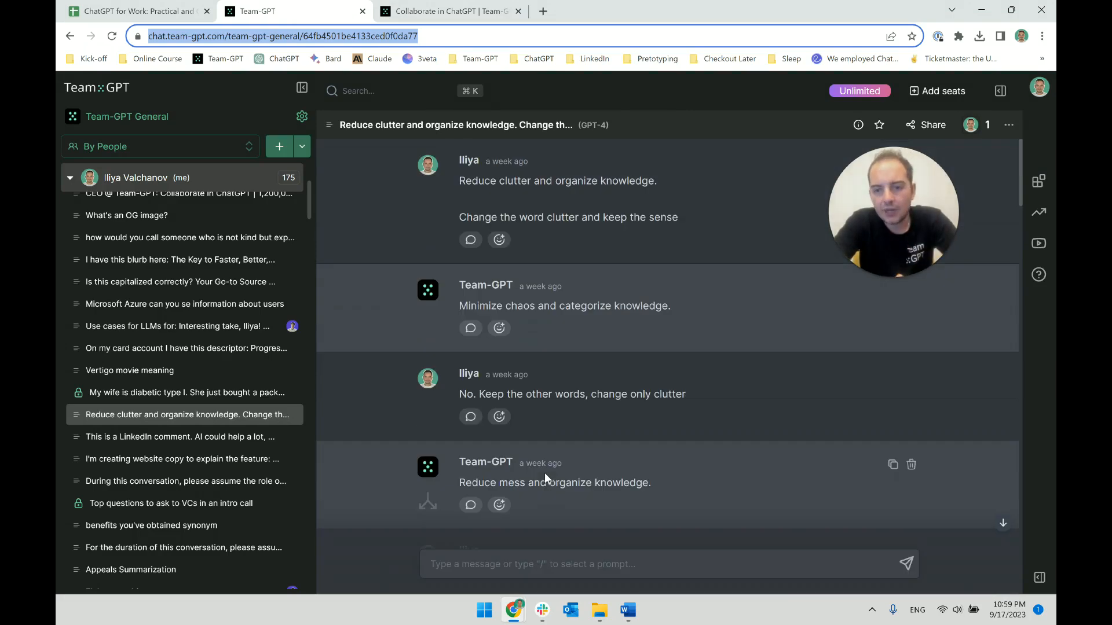
left_click(628, 600)
left_click(522, 333)
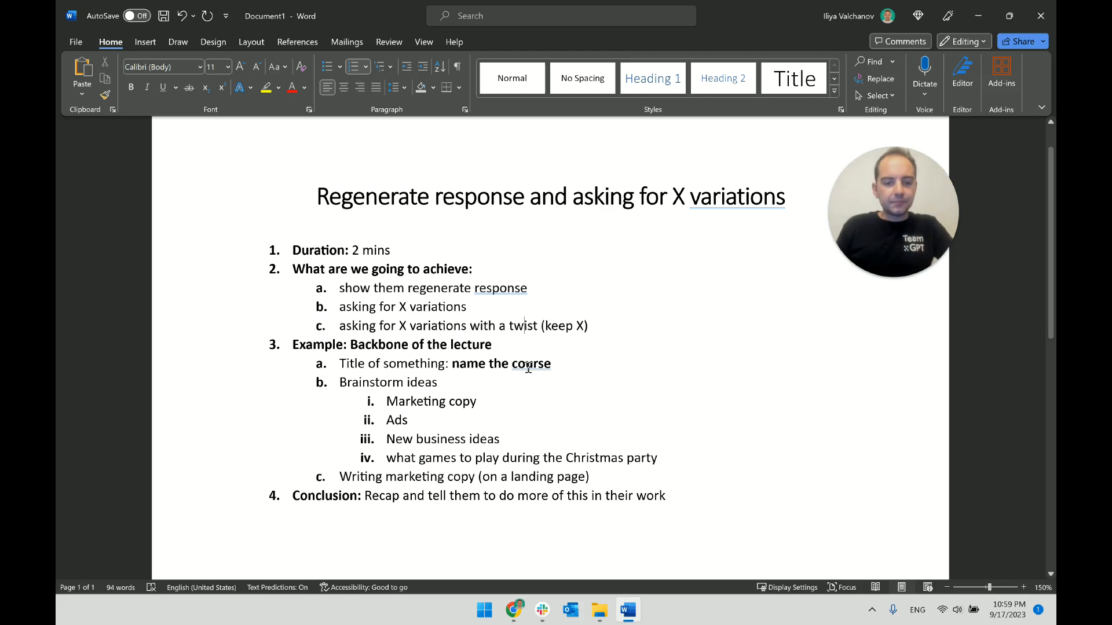
Step: Go back to Team-GPT in the browser and switch to the "ChatGPT for Work" workspace
left_click(513, 610)
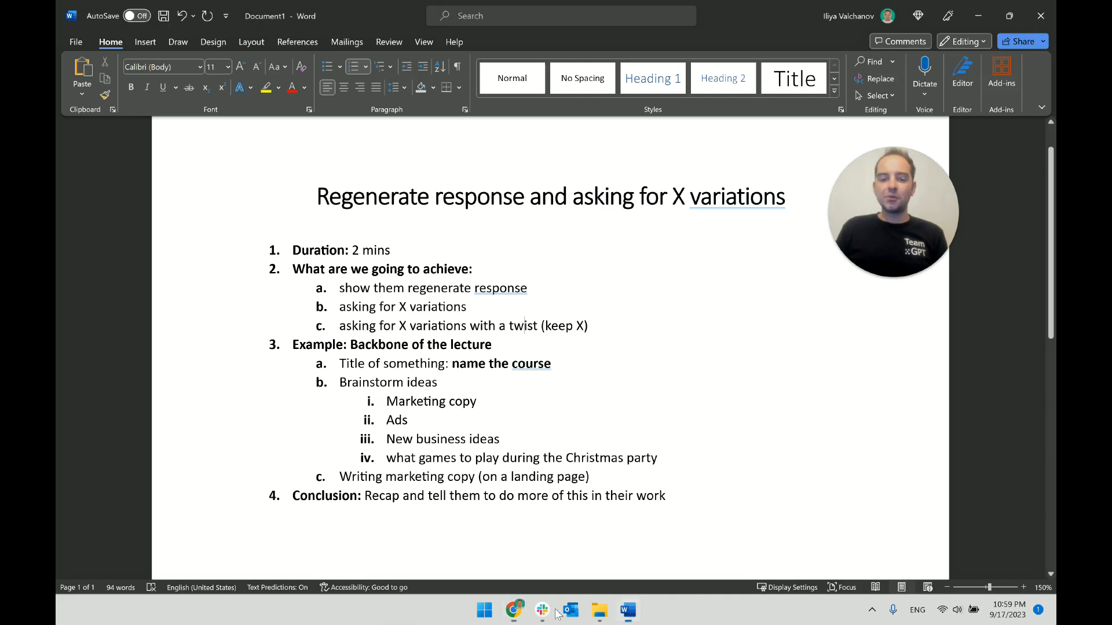
mouse_move(513, 609)
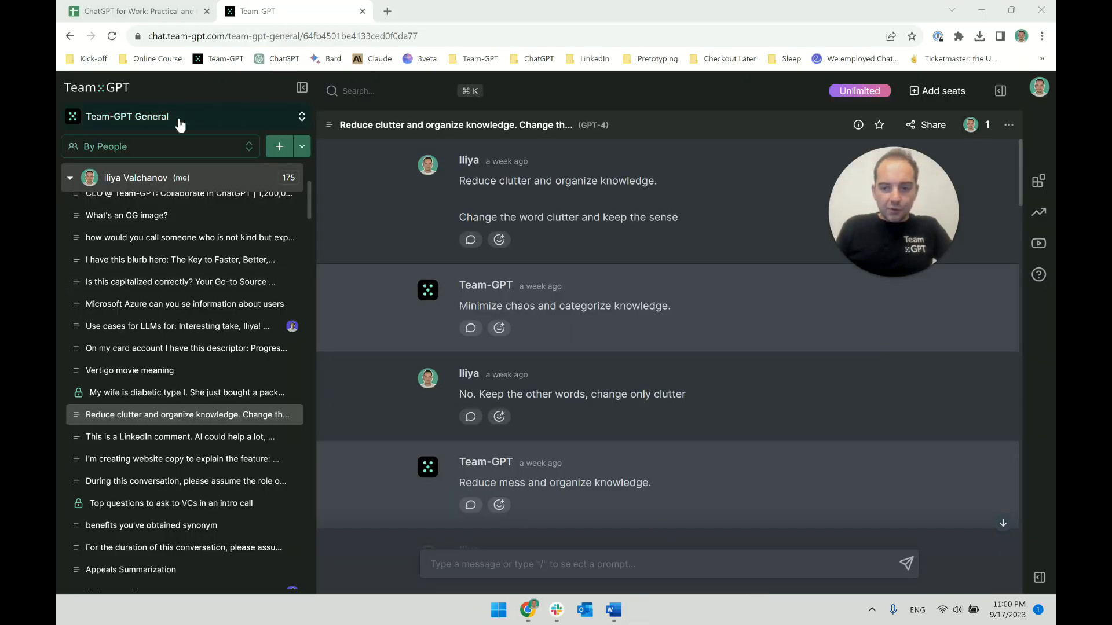
left_click(178, 119)
scroll(159, 371, "down", 1)
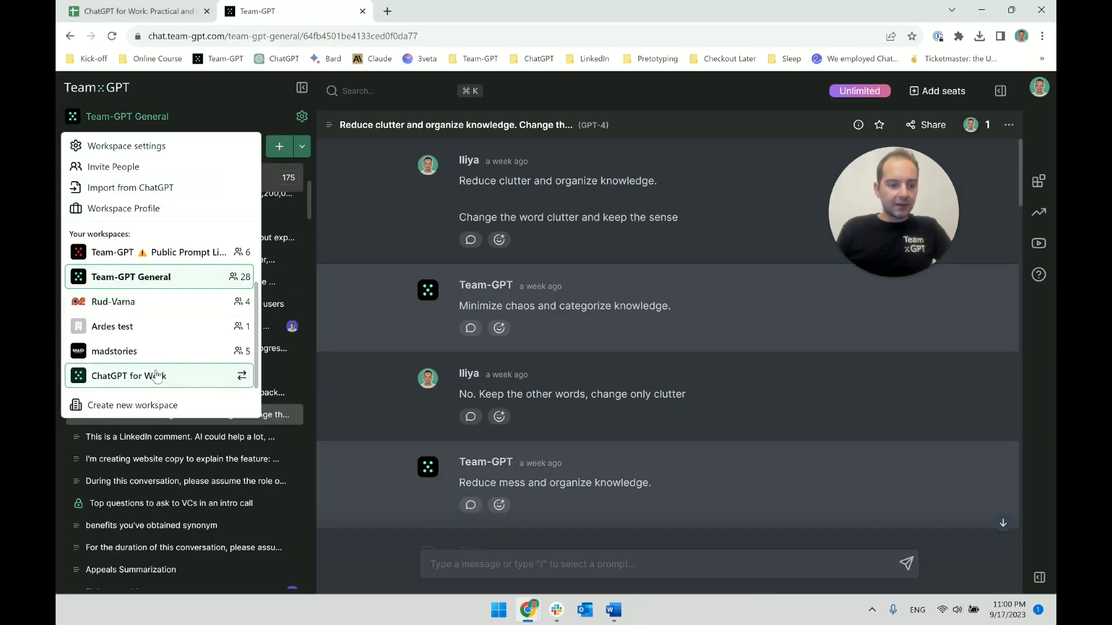
left_click(159, 371)
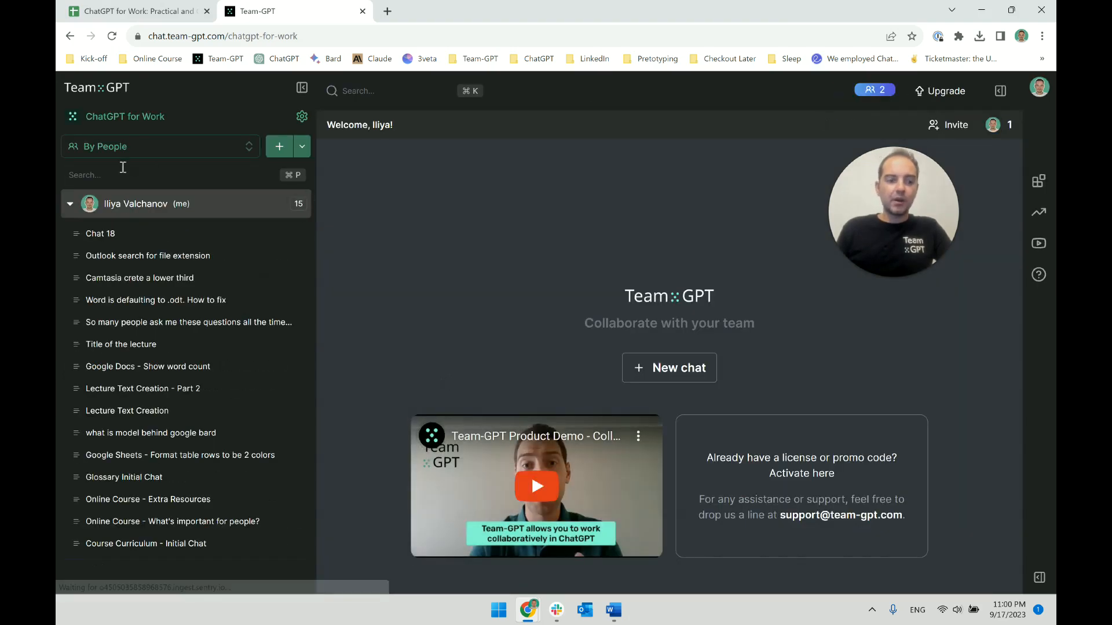
Step: Show the chat list in the General view and create a new shared chat
left_click(145, 147)
left_click(131, 171)
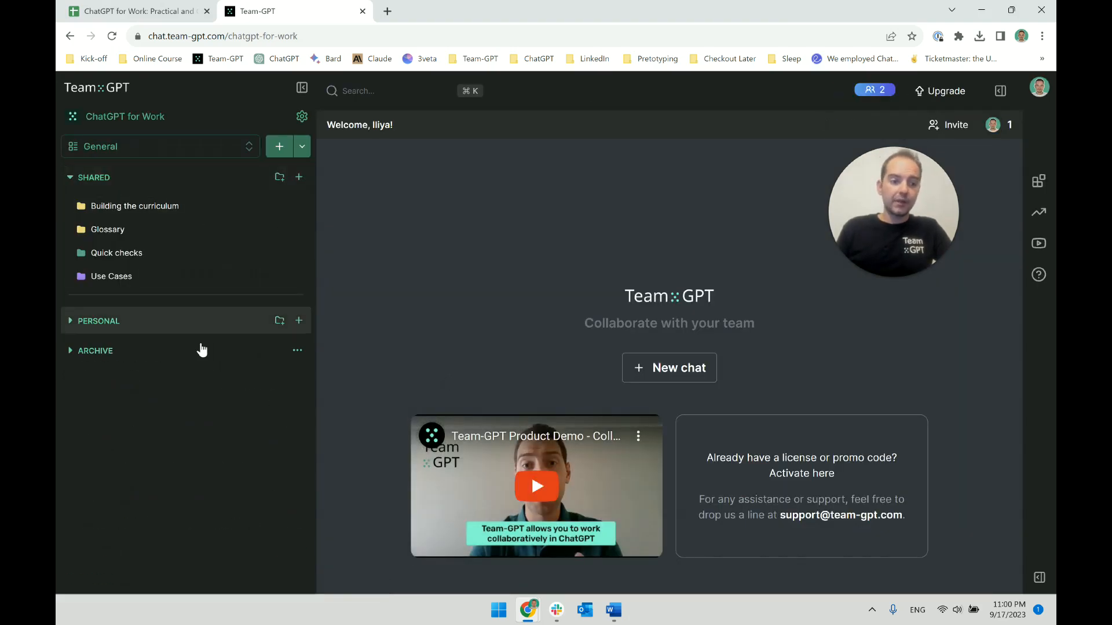
left_click(668, 367)
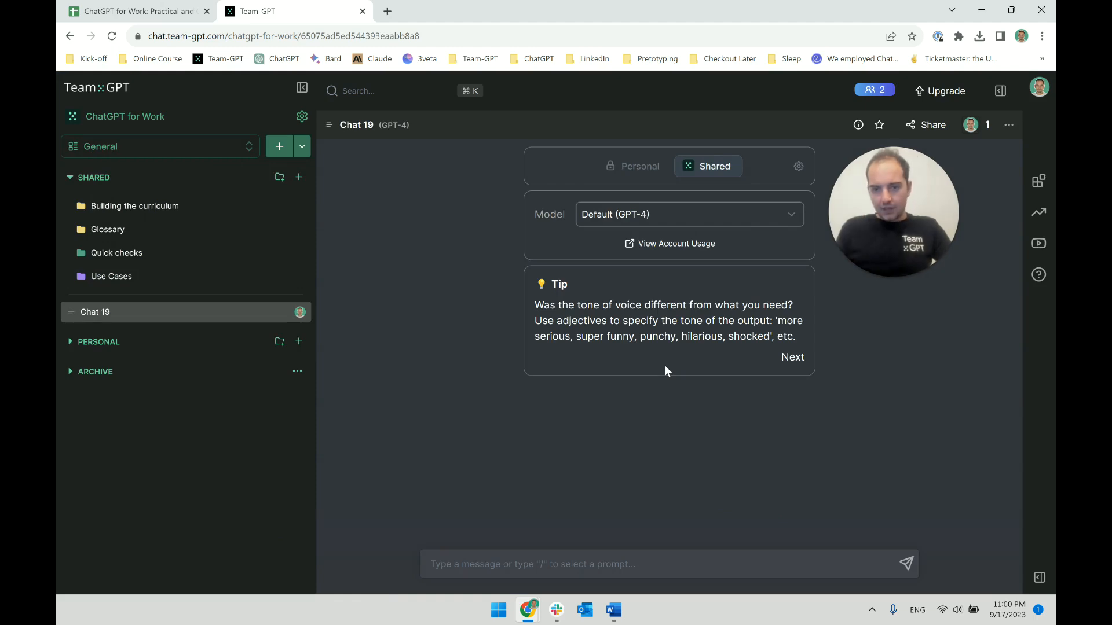
Step: Check the "Title of something: name the course" example in the Word outline and return to the new Team-GPT chat
left_click(613, 609)
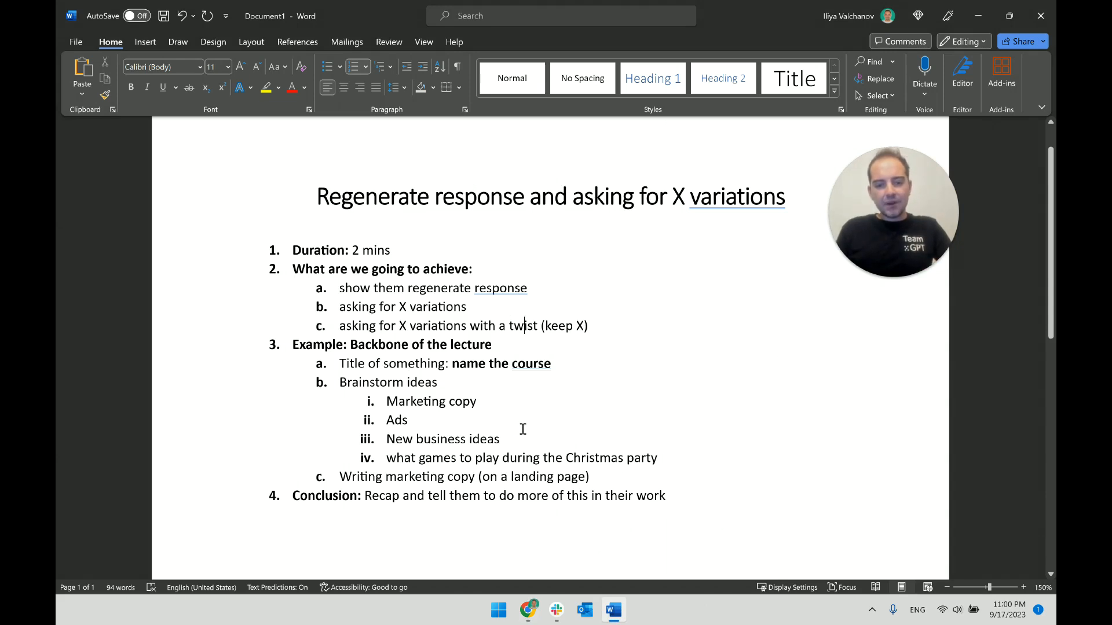
left_click_drag(349, 367, 554, 370)
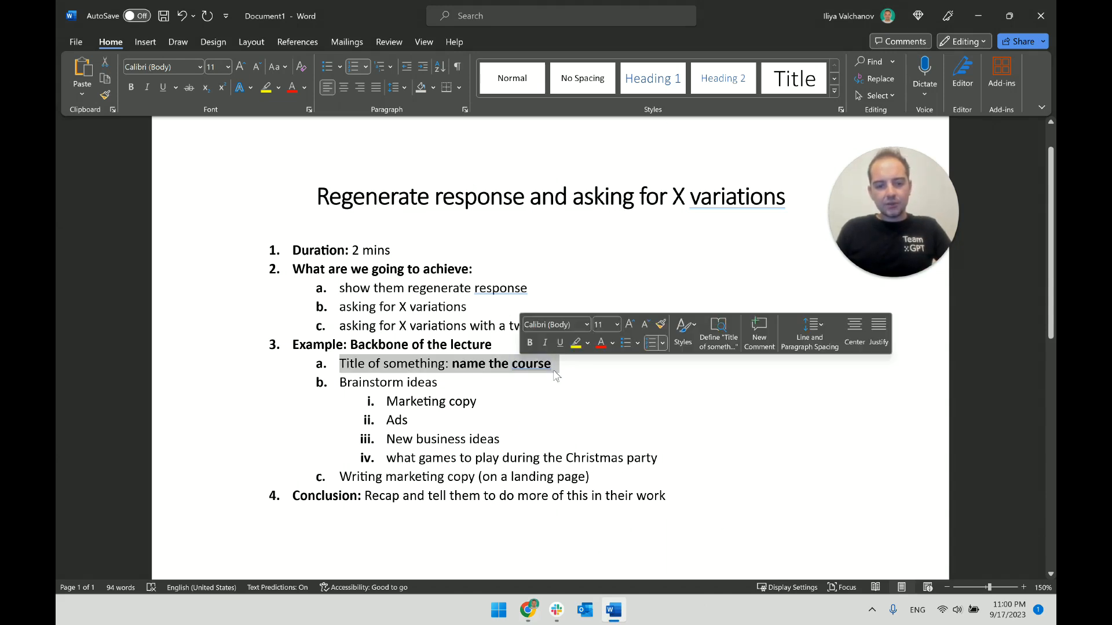
left_click(557, 368)
key("alt+Tab")
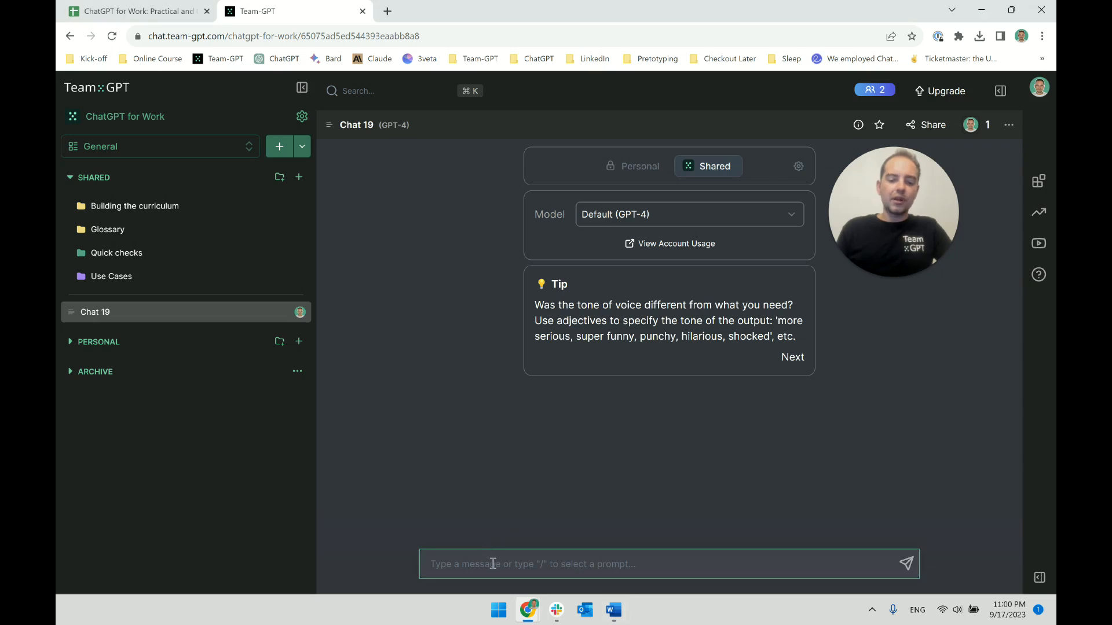
Step: Draft a prompt skeleton with the headings "Context:", "Outcome:" and "Output format:" and clear it from the message
type("I am su")
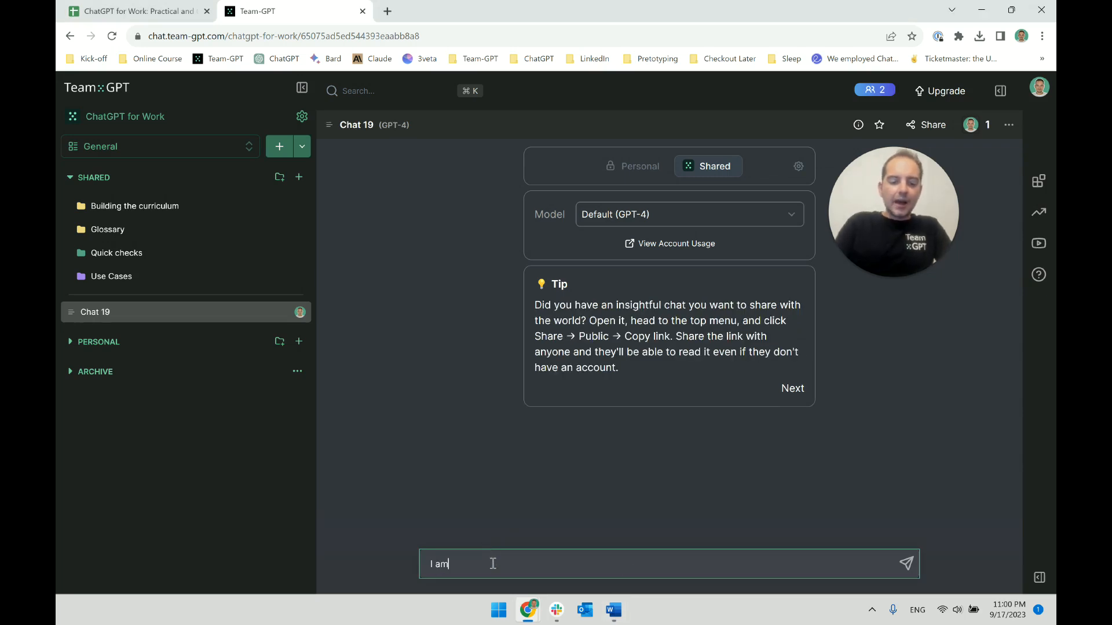
key("ctrl+a")
key("BackSpace")
type("ContexsT")
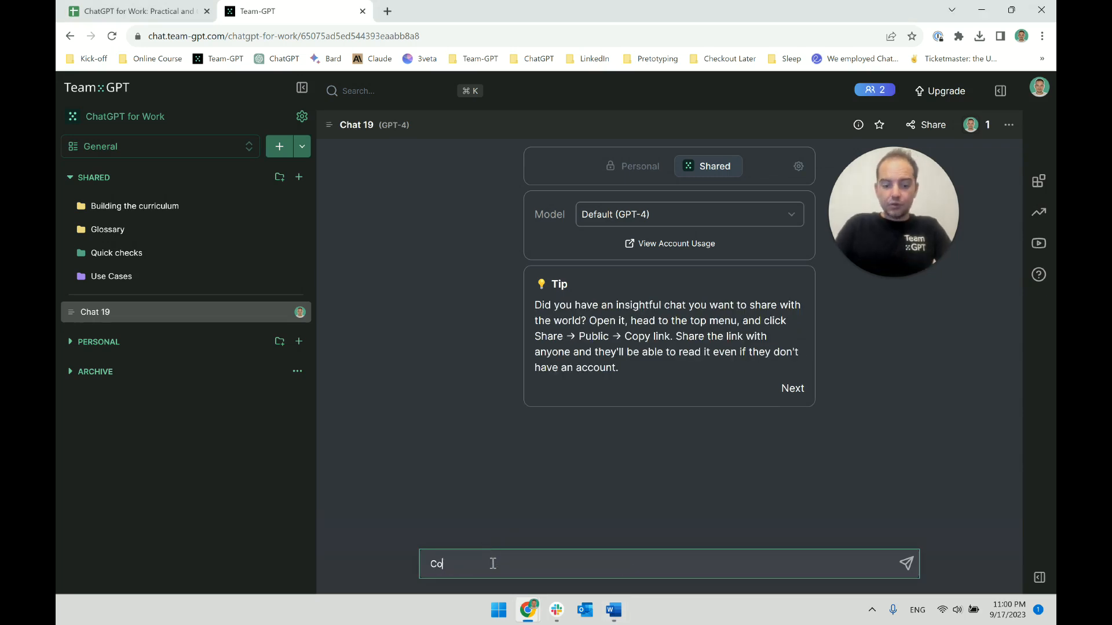
key("BackSpace")
key("BackSpace")
type("t:")
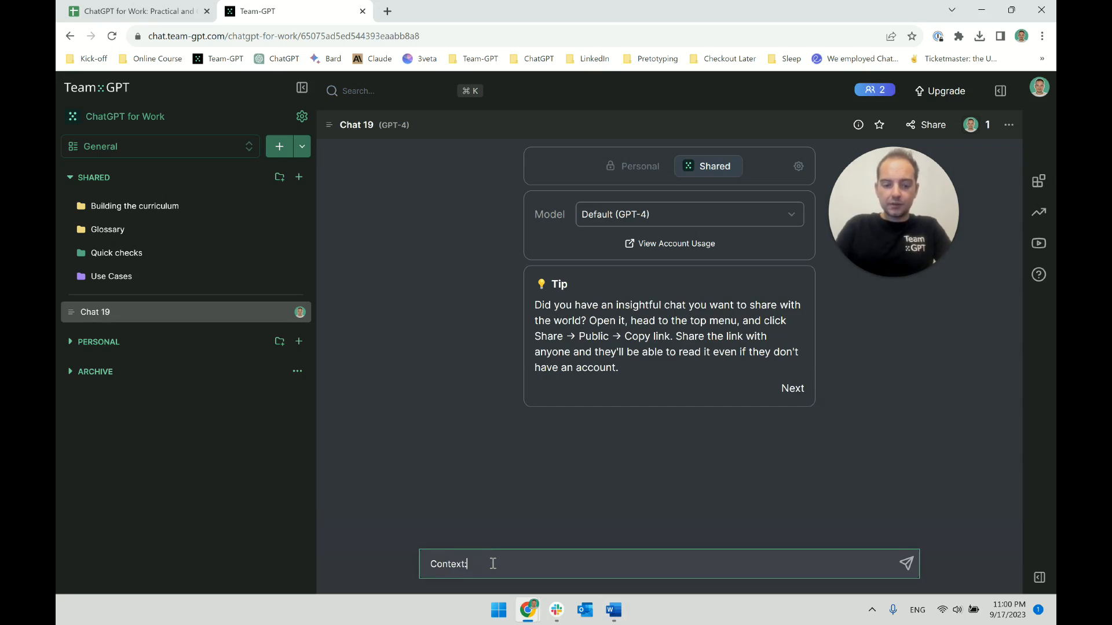
key("shift+Return")
type("Outcome:")
key("shift+Return")
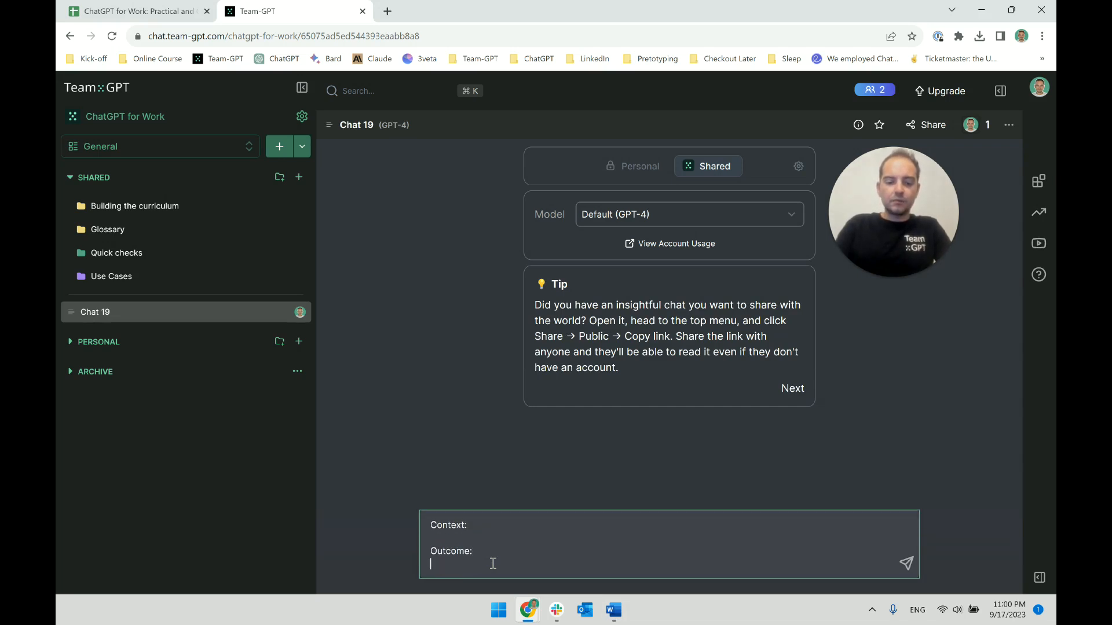
type("Ou")
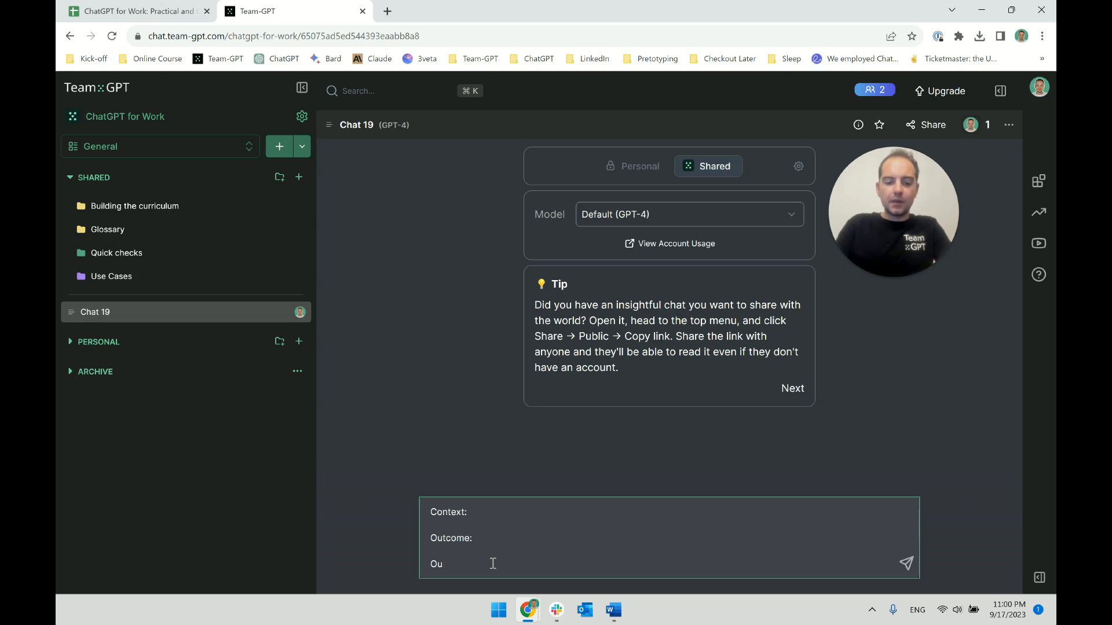
type("tput format:")
key("Up")
key("Up")
key("Up")
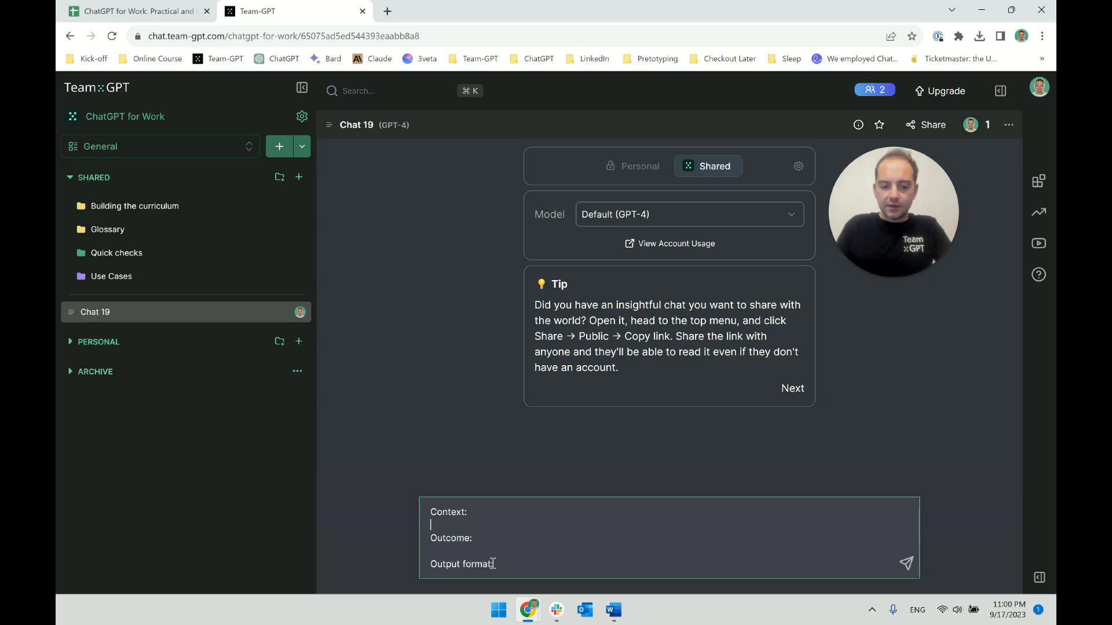
key("ctrl+a")
key("BackSpace")
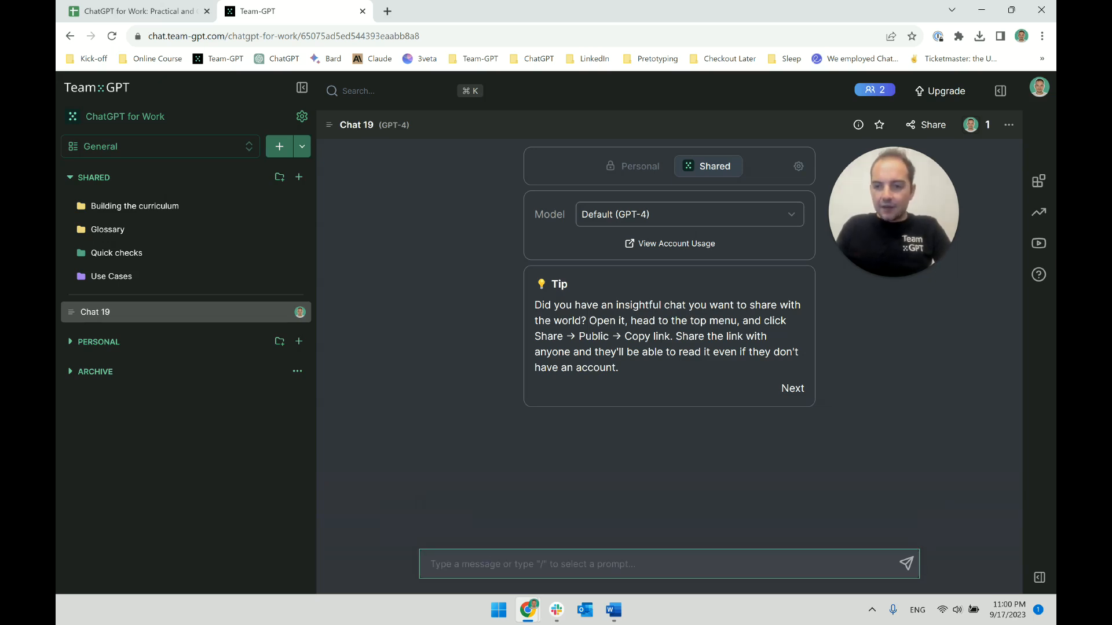
left_click_drag(891, 248, 928, 398)
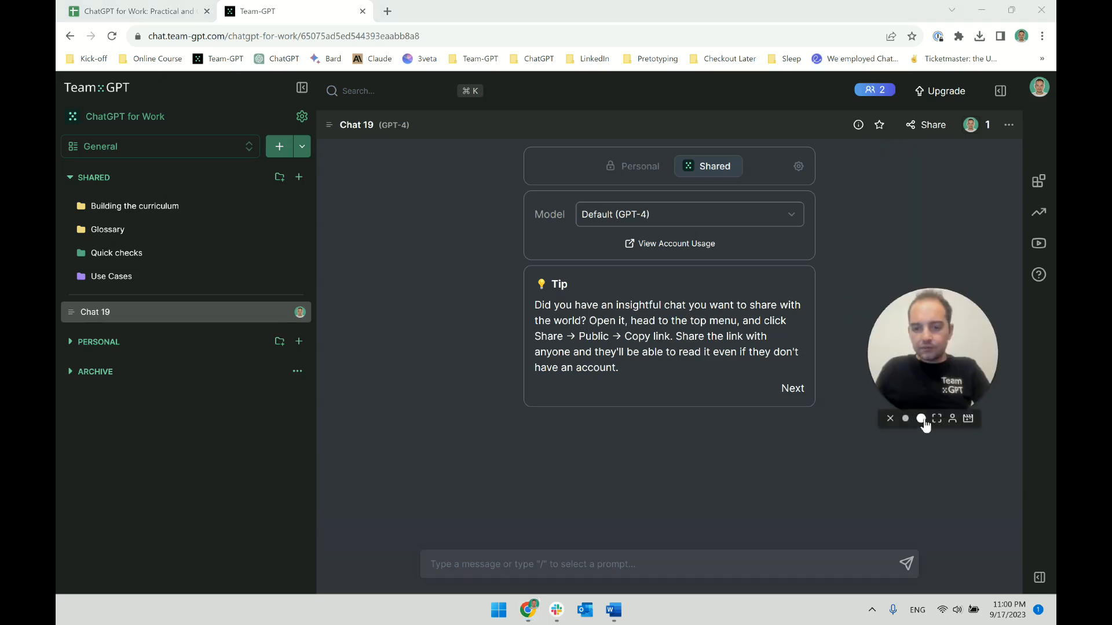
left_click(923, 419)
left_click(969, 418)
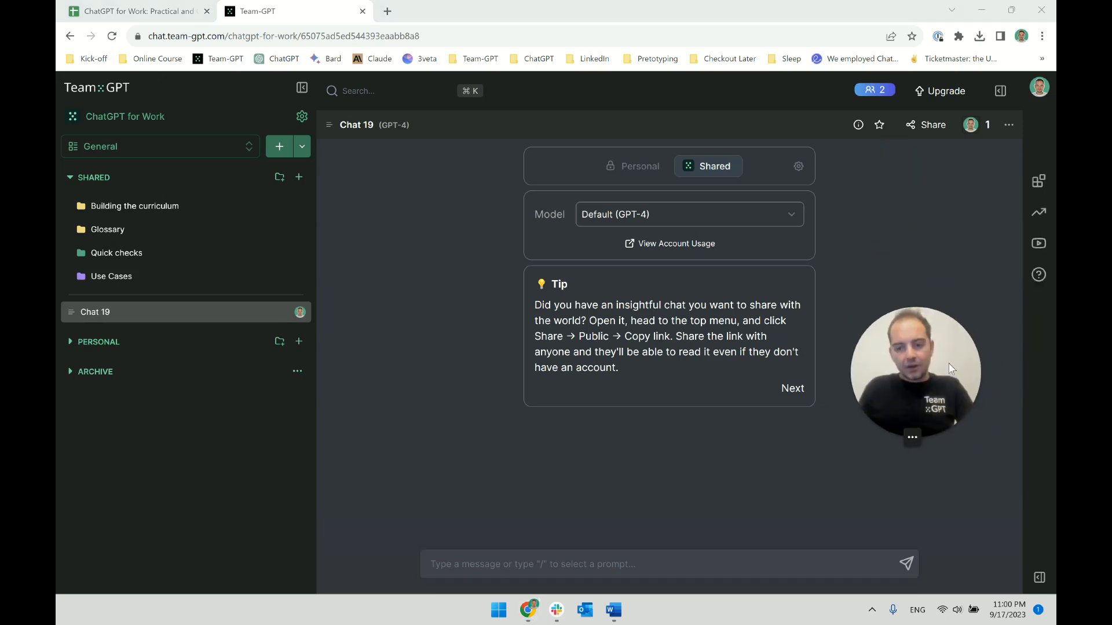
Step: Send the Copywriter persona prompt template from the System Library in the new chat and close the template library
left_click(1038, 181)
left_click(837, 155)
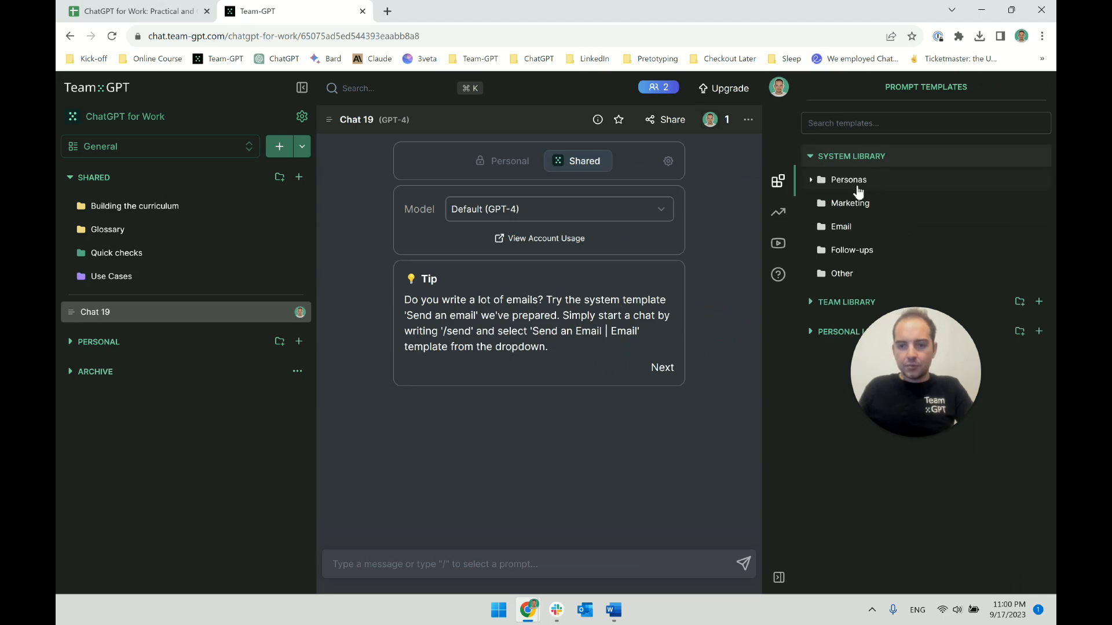
left_click(859, 180)
left_click_drag(927, 366, 950, 460)
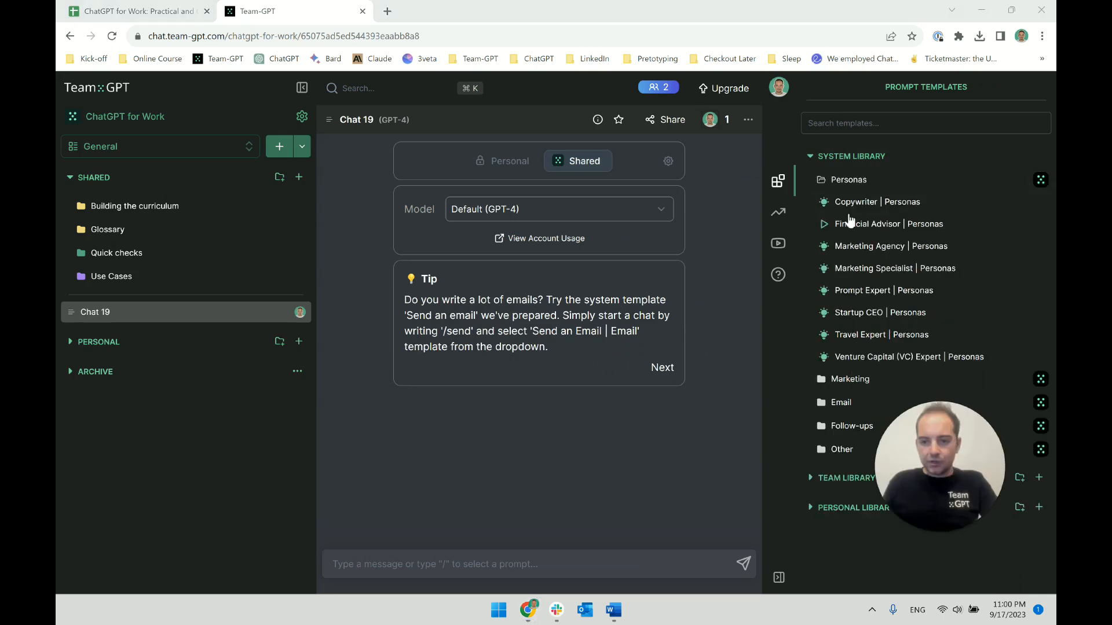
left_click(834, 202)
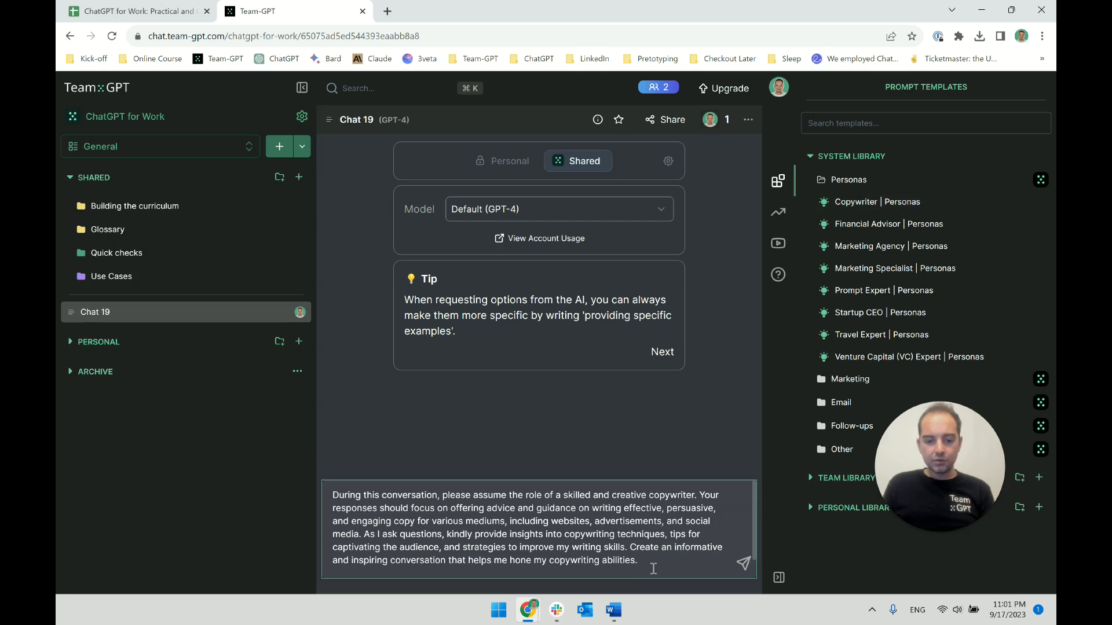
key("Return")
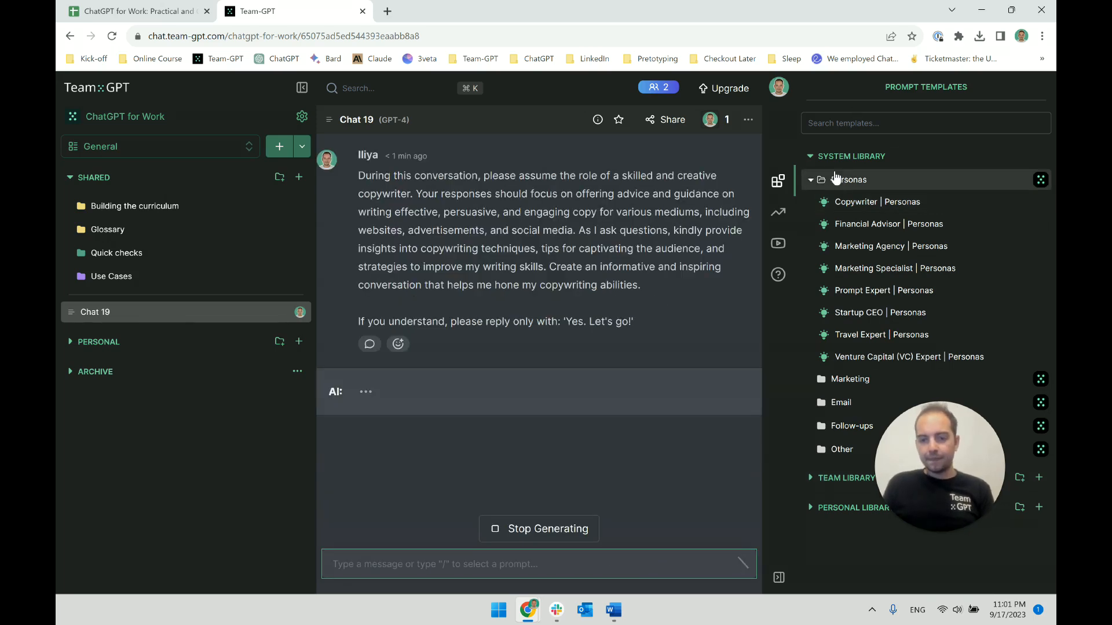
left_click(777, 181)
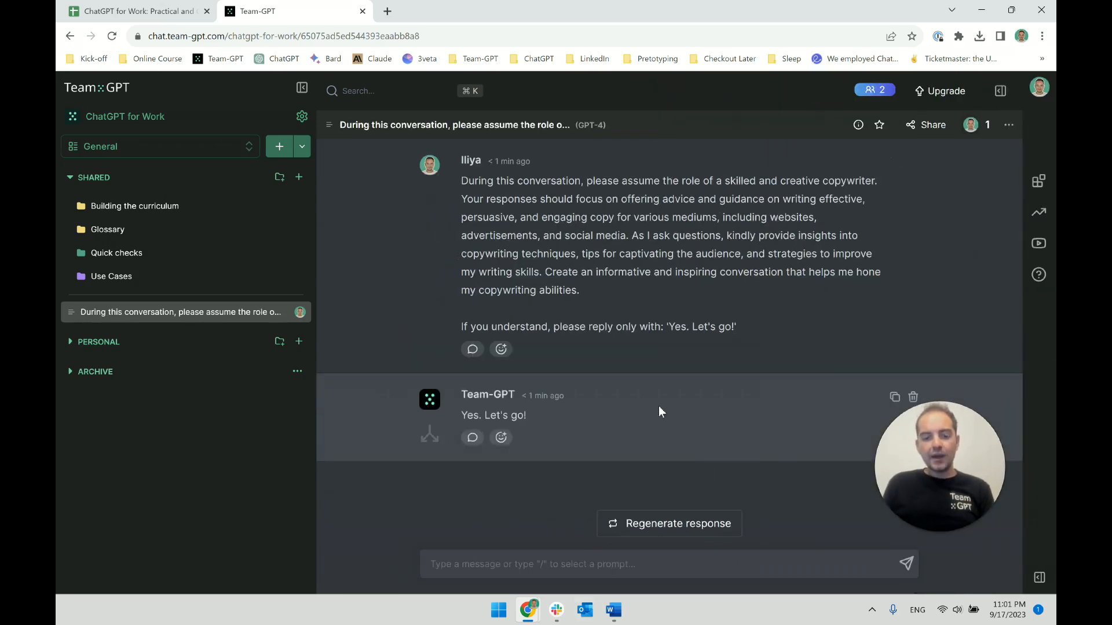
Step: Start a new message with the separate headings "Context:", "Outcome:" and "Output format:"
left_click_drag(459, 178, 881, 186)
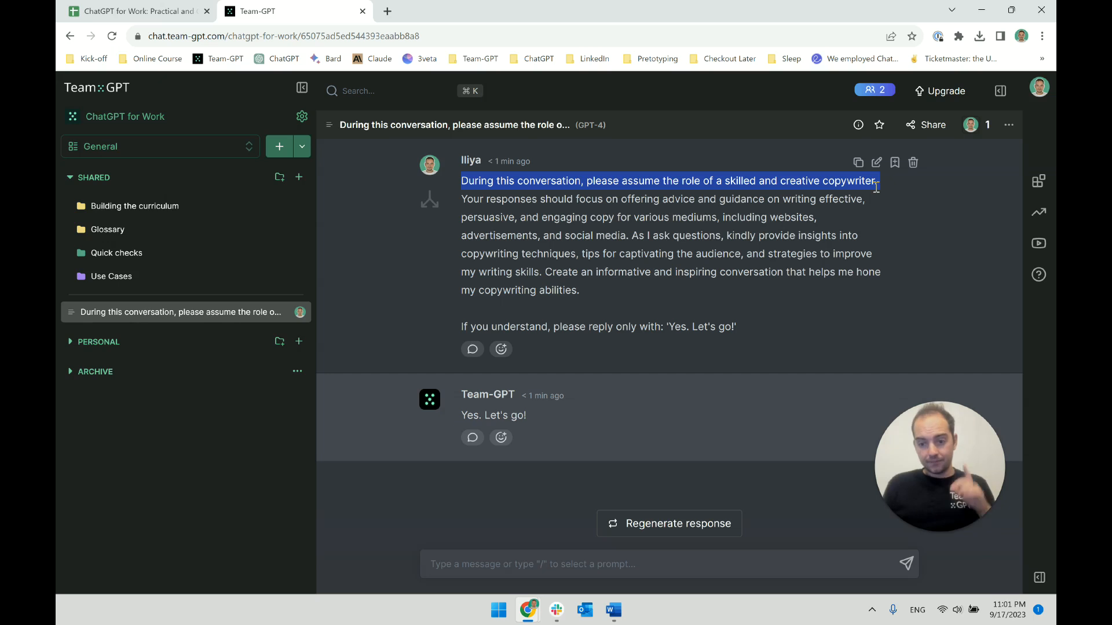
left_click(815, 285)
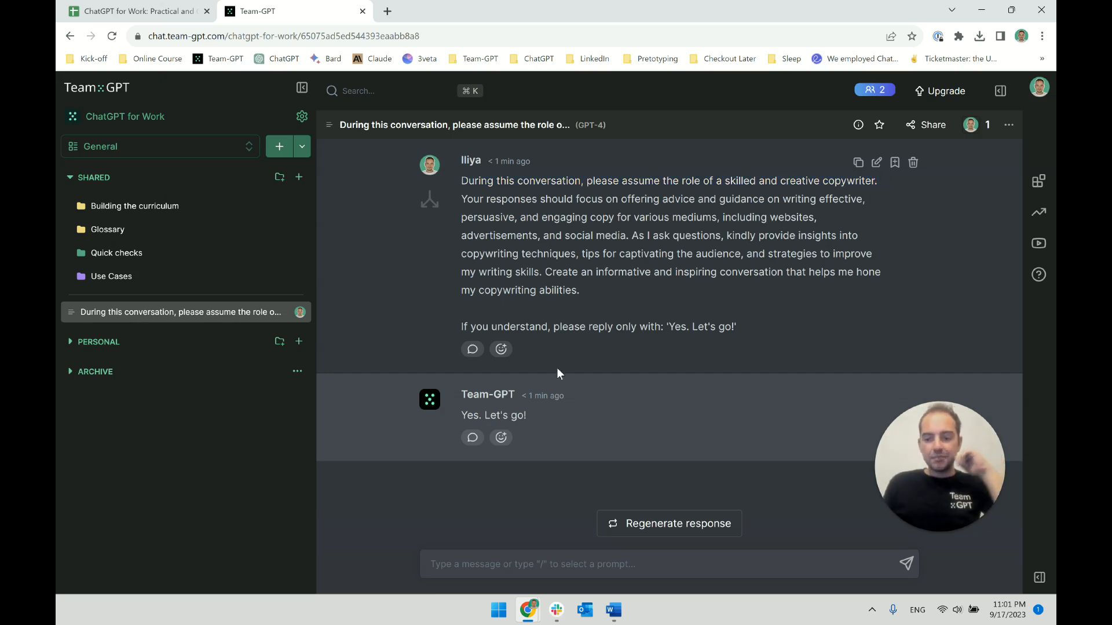
left_click(580, 566)
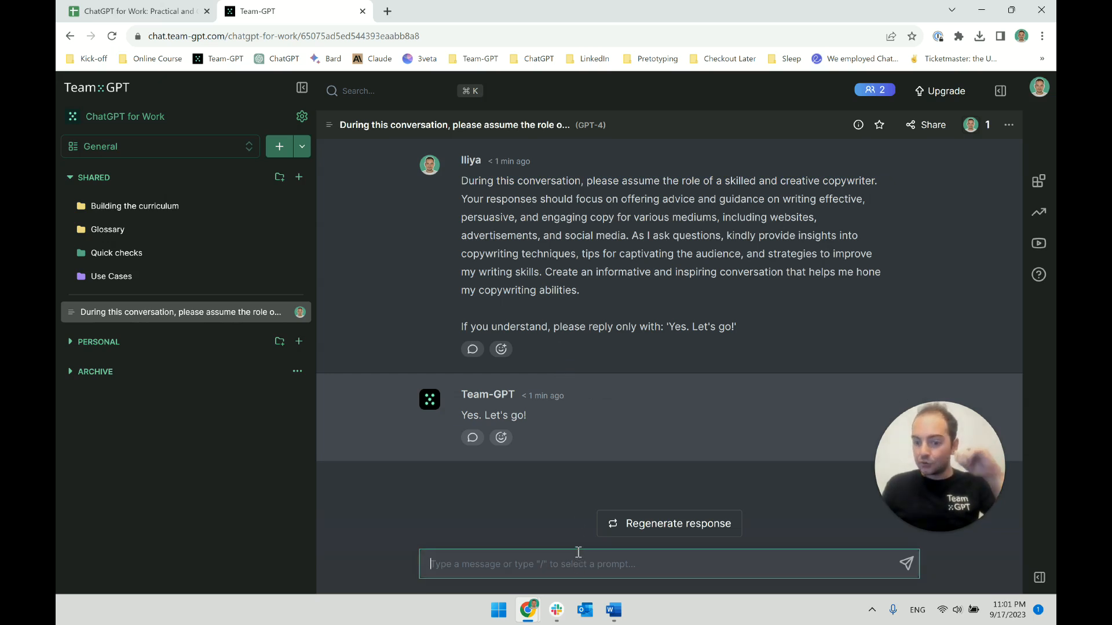
type("Context:  Outcome:  Output format:")
left_click(519, 512)
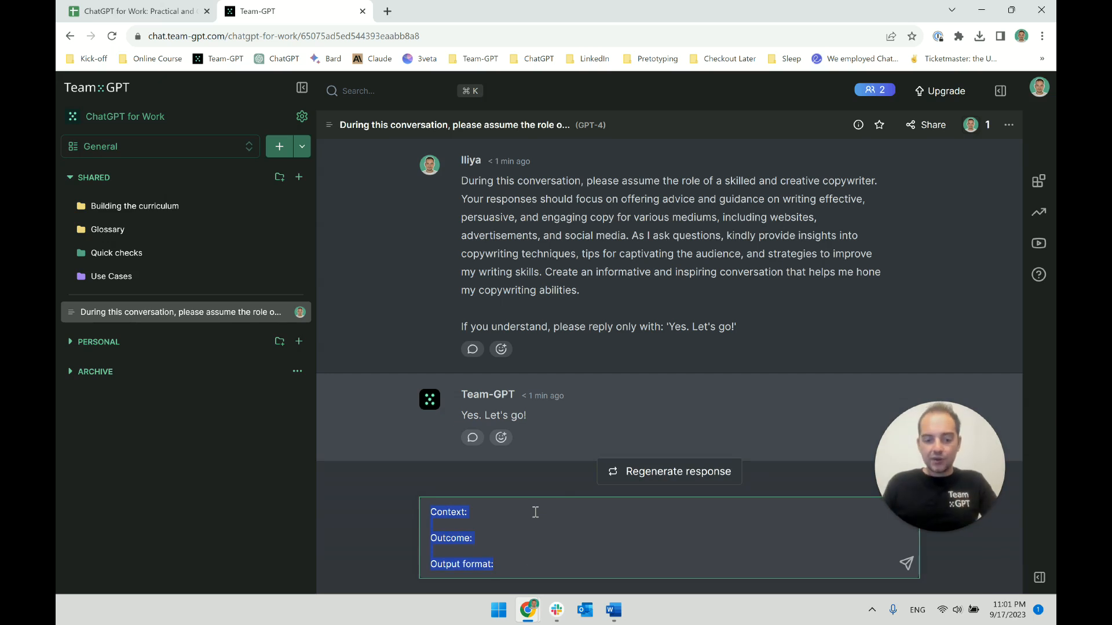
Step: Copy the sent copywriter prompt into the draft below "Context:" and remove its closing "If you understand, please reply only with" line
left_click(576, 233)
left_click_drag(720, 332, 463, 184)
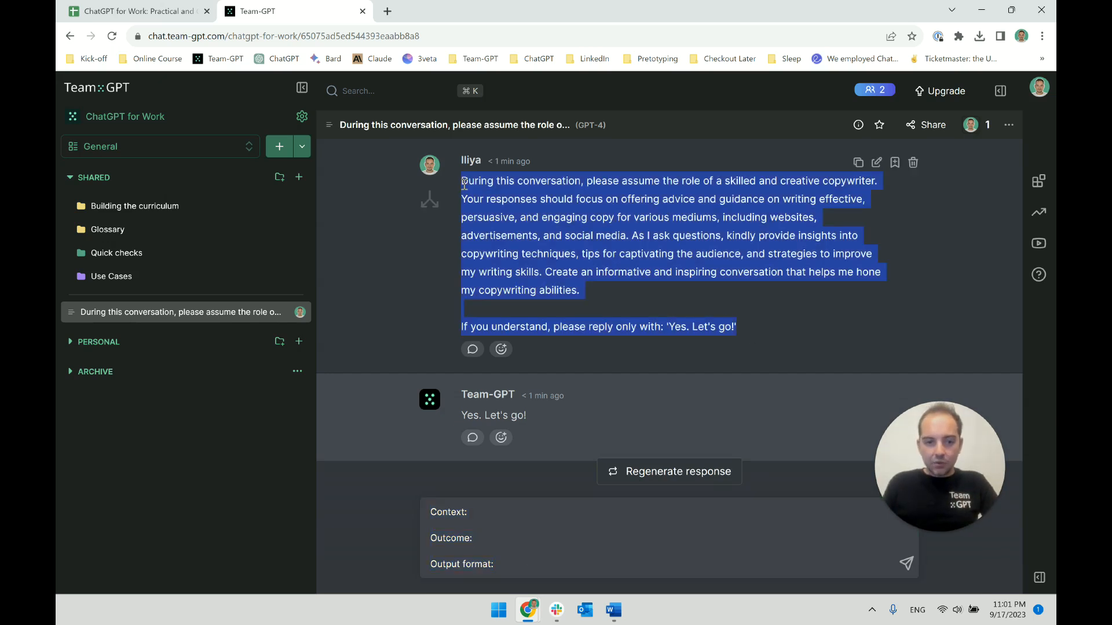
right_click(497, 186)
left_click(522, 201)
left_click(509, 511)
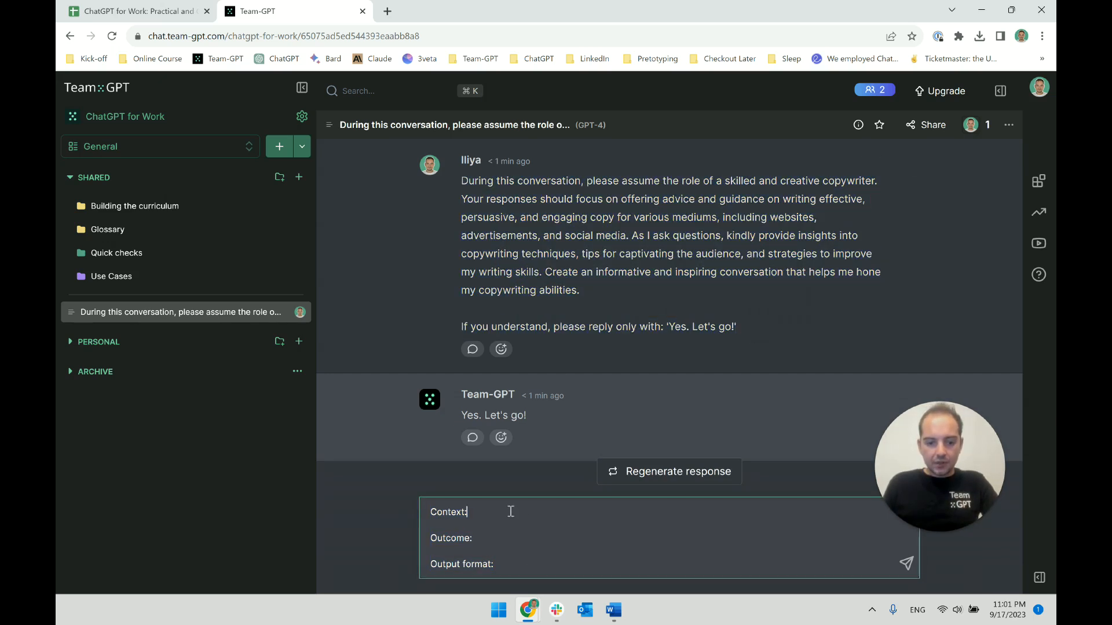
key("Return")
key("ctrl+v")
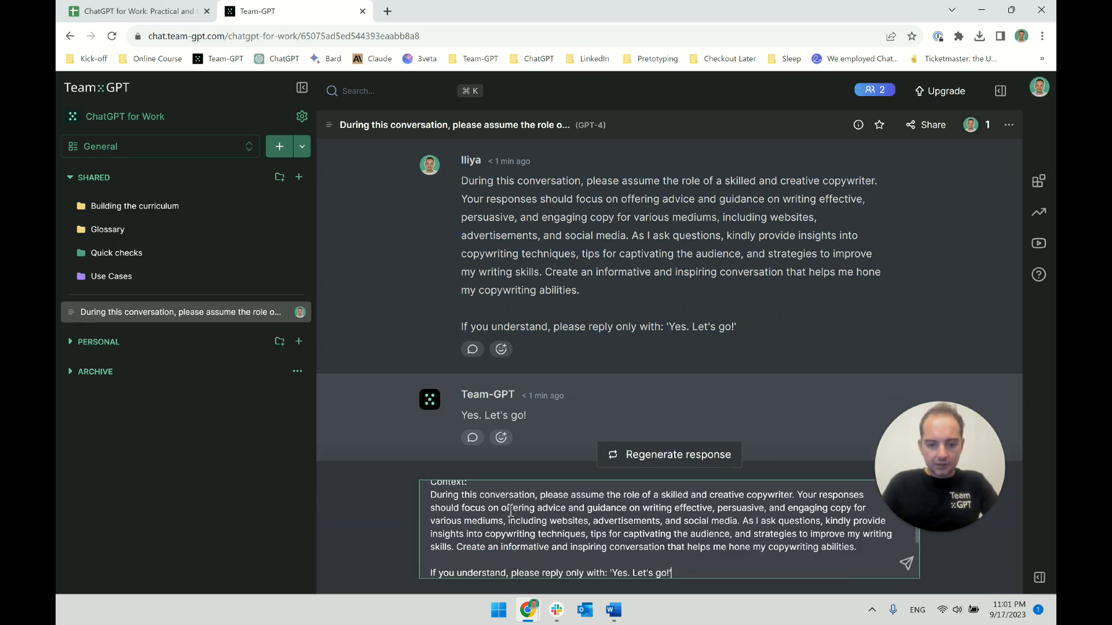
key("shift+End")
key("BackSpace")
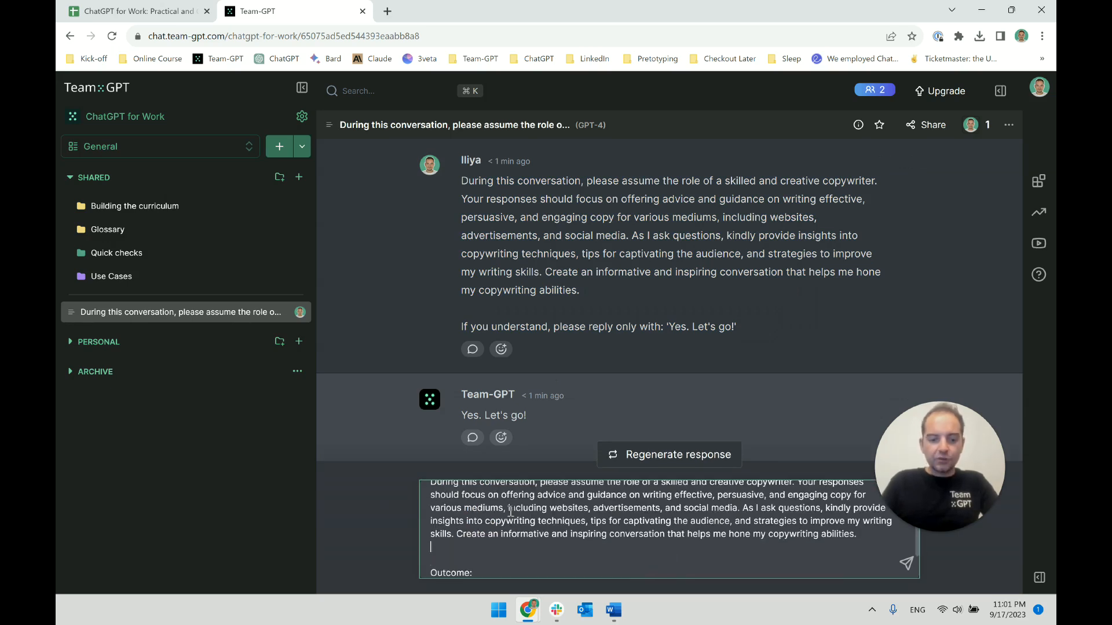
Step: Add a "Persona:" heading between "Context:" and the pasted copywriter text, separated by a blank line
key("Up")
key("Up")
key("Up")
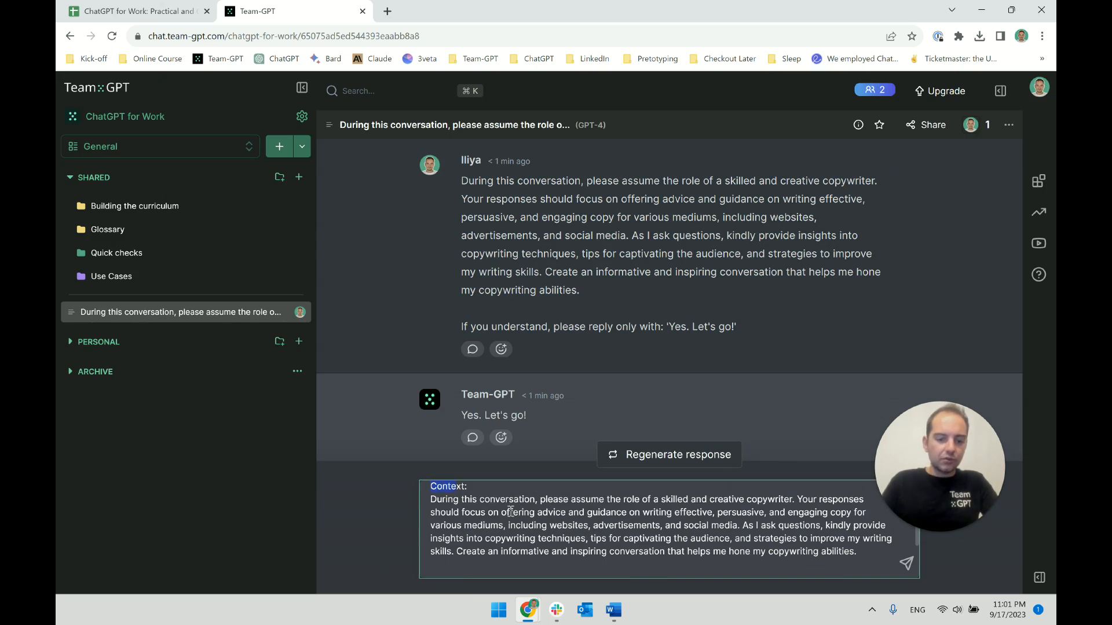
key("Right")
key("Return")
key("Return")
type("Pers")
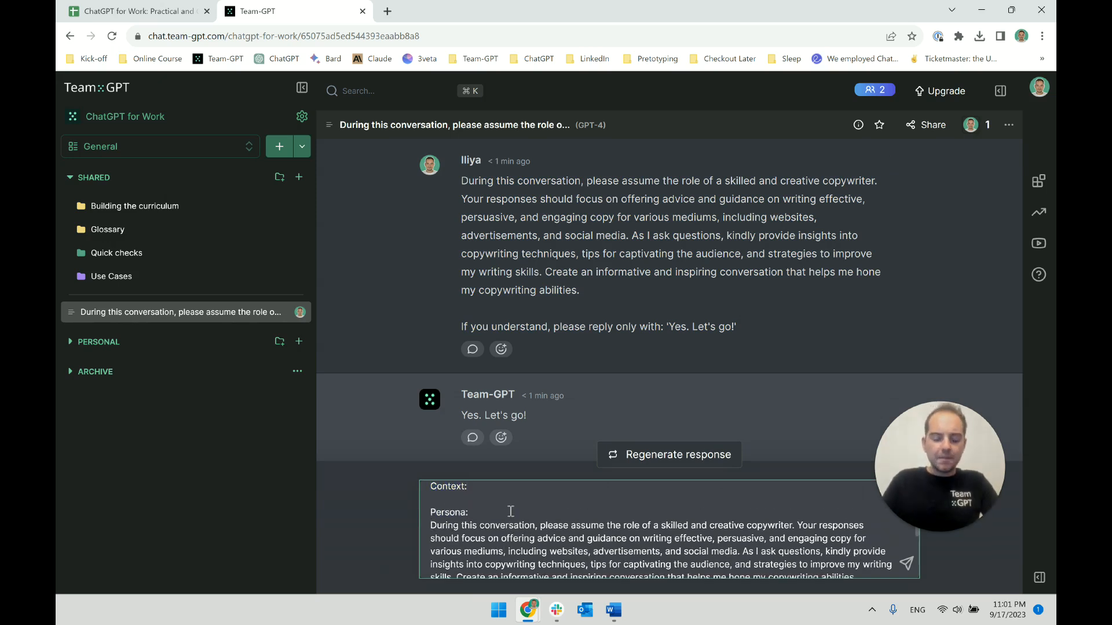
Step: Write "I am creating an online course on ChatGPT, here are some of the things we will be covering:" under "Context:"
key("Up")
key("Up")
key("Return")
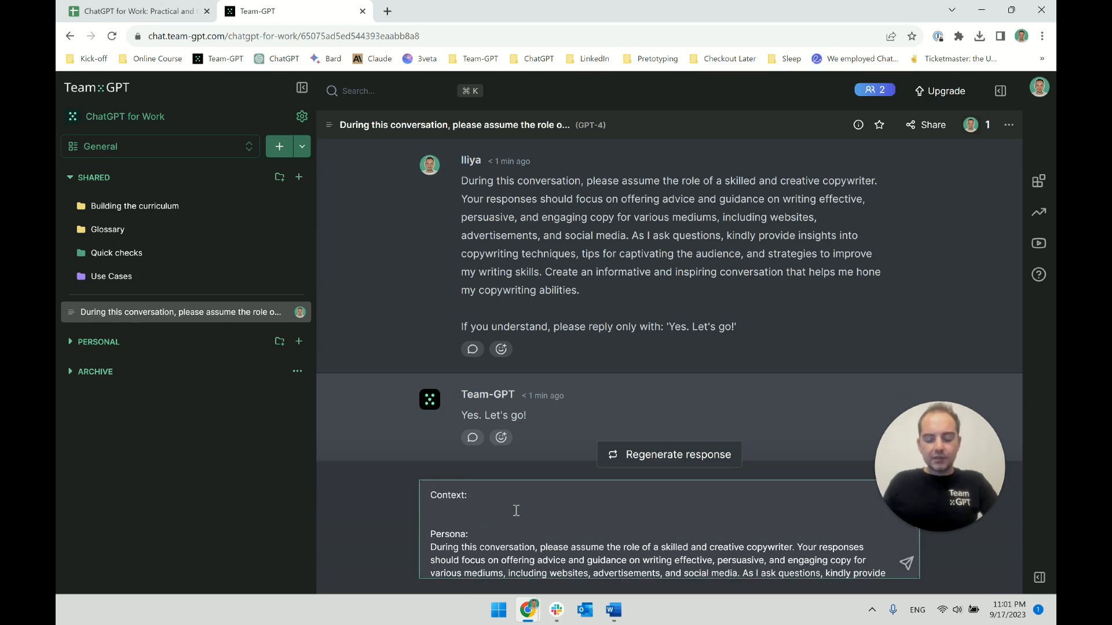
type("I wan")
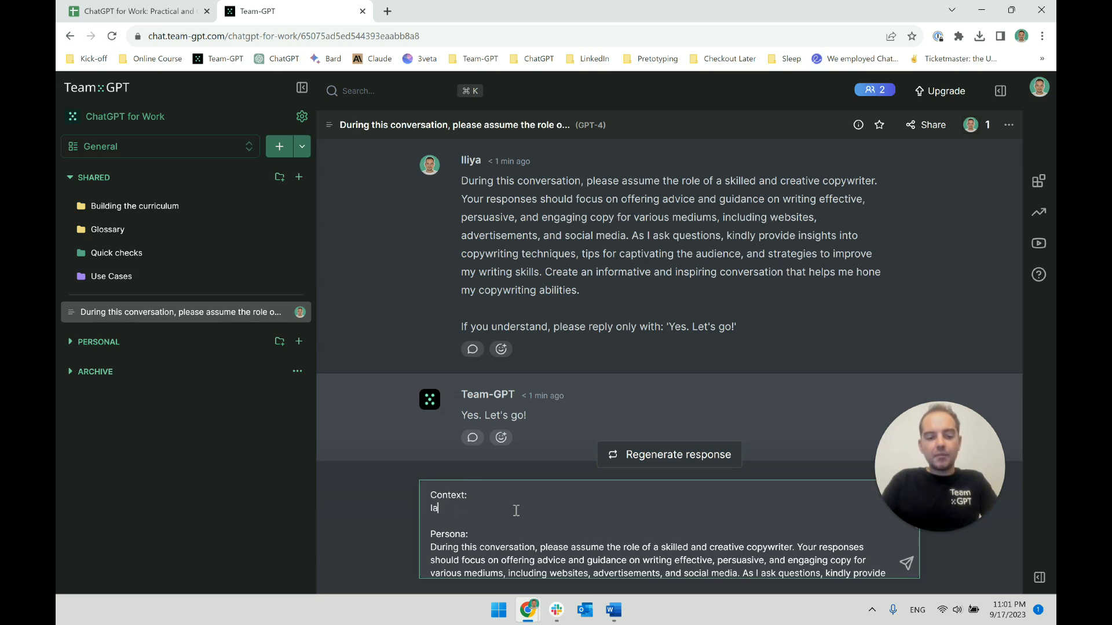
type("m creating an online ")
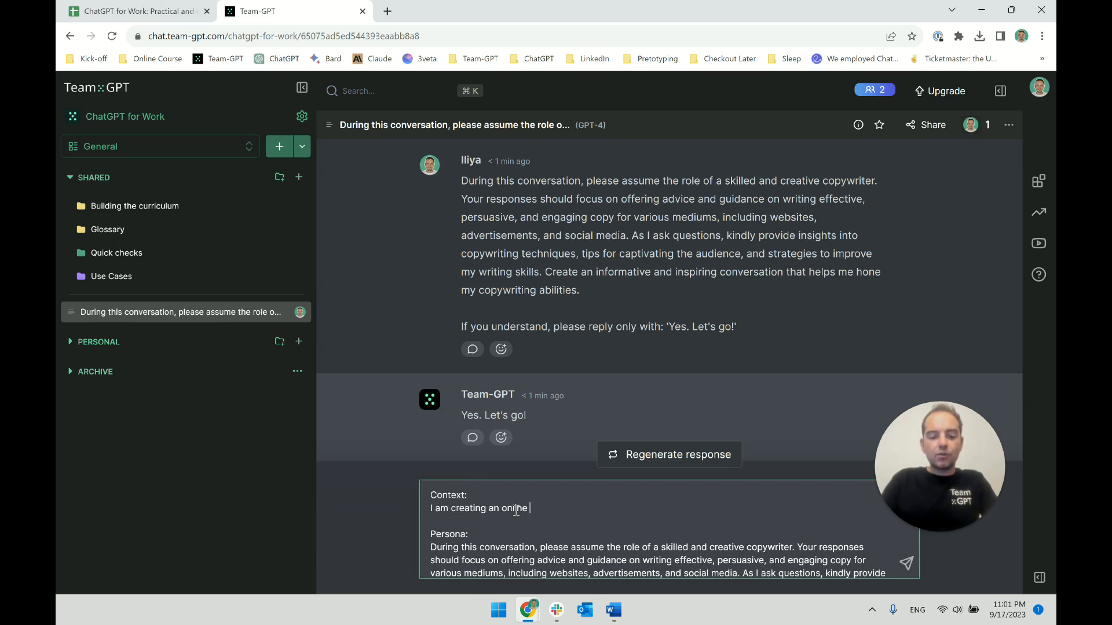
type("course on ChatGPT, ")
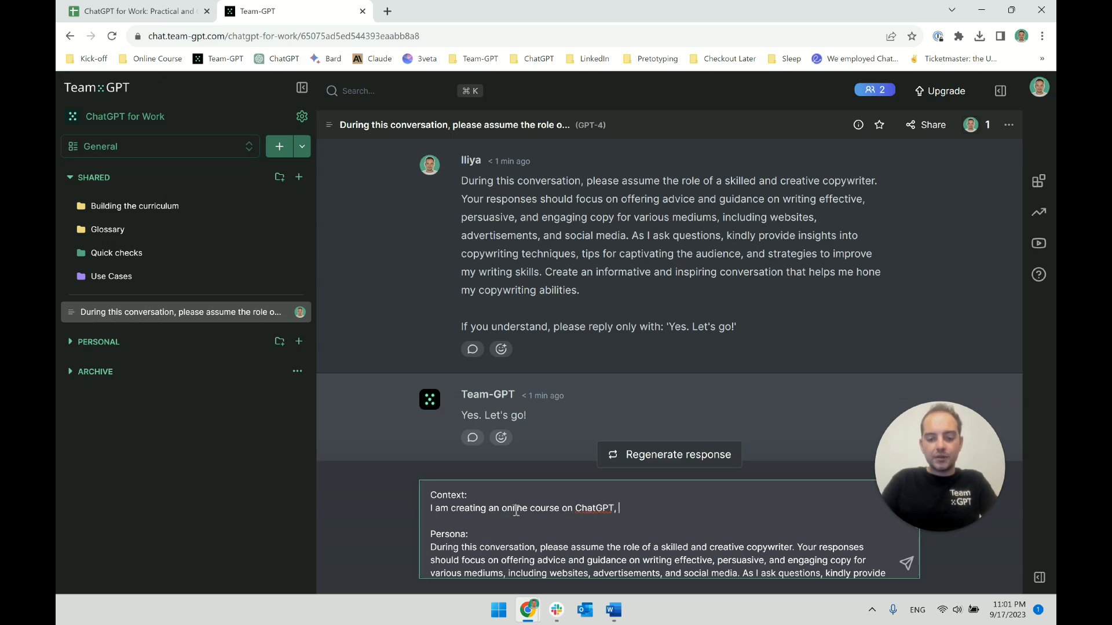
type("here are some of th")
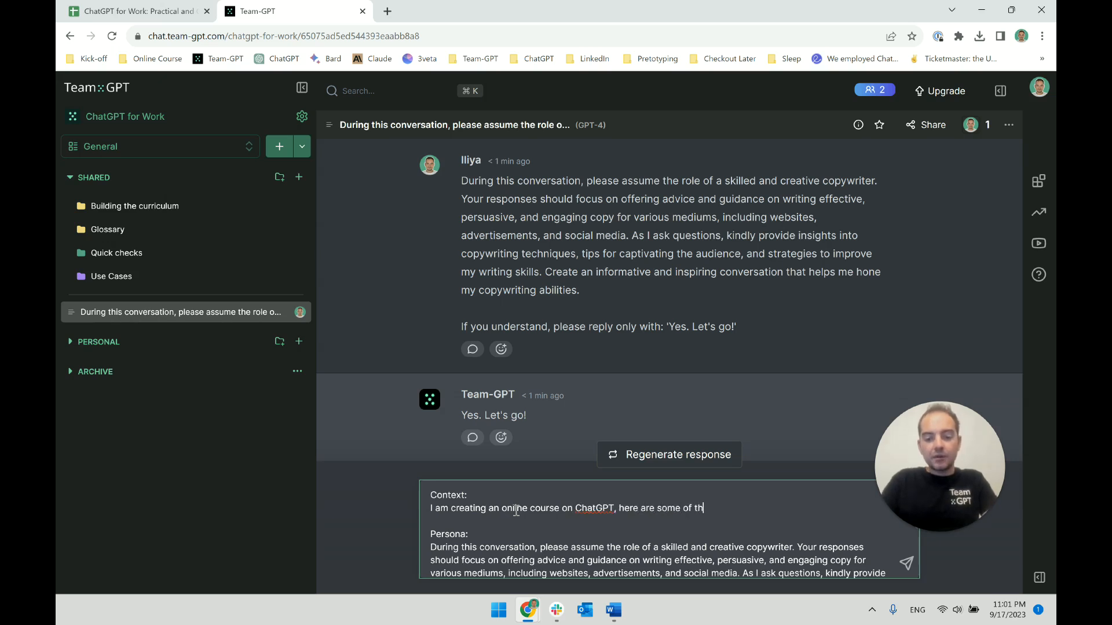
type("e things we")
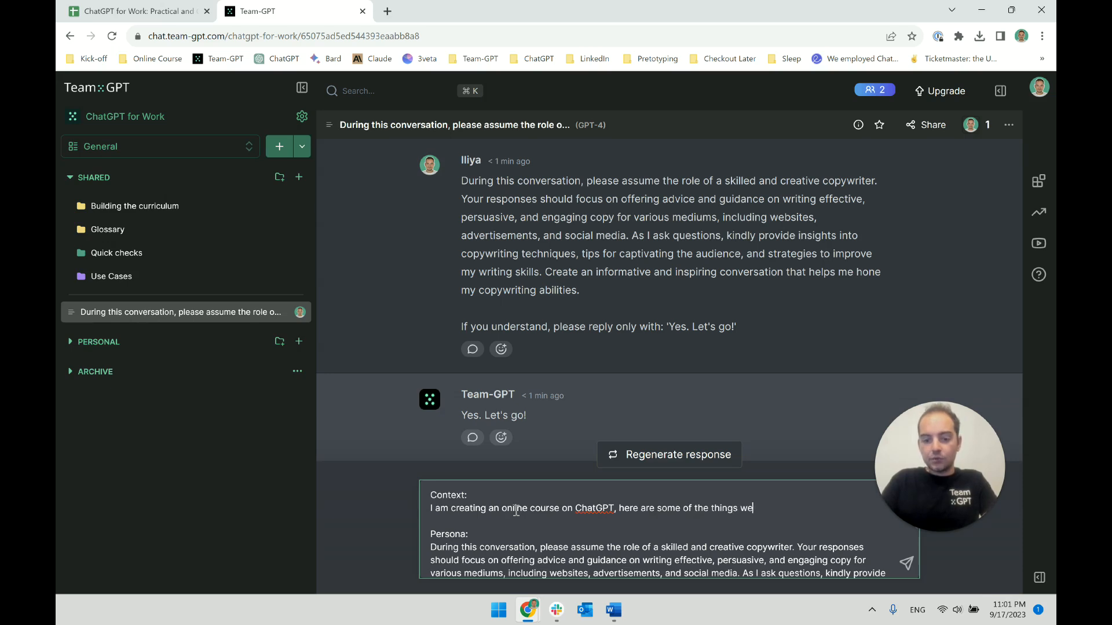
type(" will be covering.")
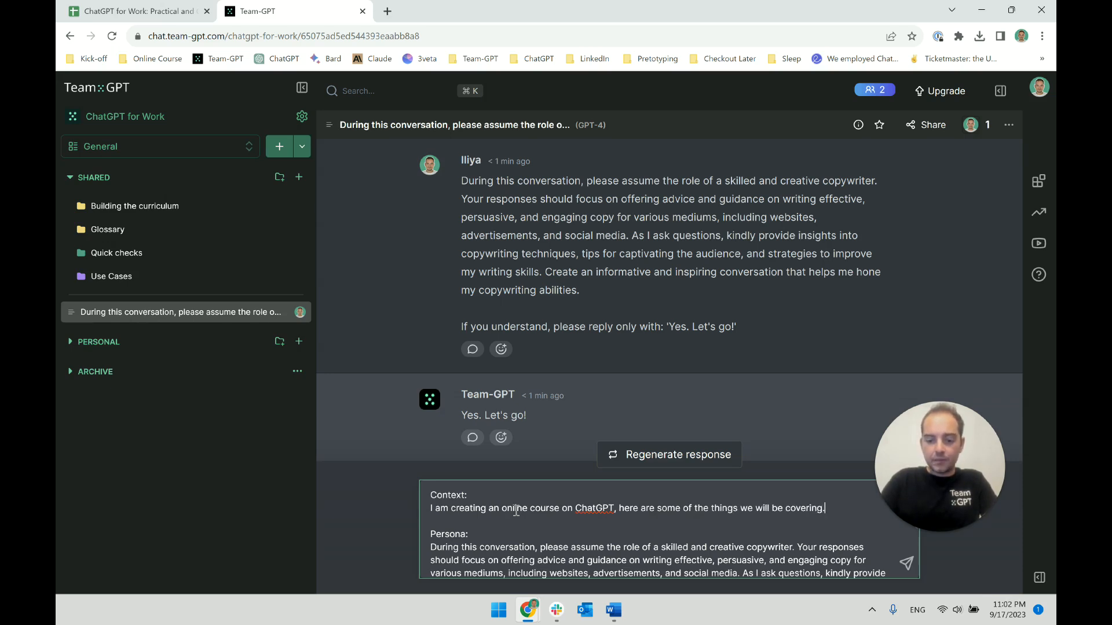
Step: Open POST ON MONDAY - PRELAUNCH.docx from Video > 16. Creating this course > Related in the desktop's ChatGPT for Work folder
key("super+d")
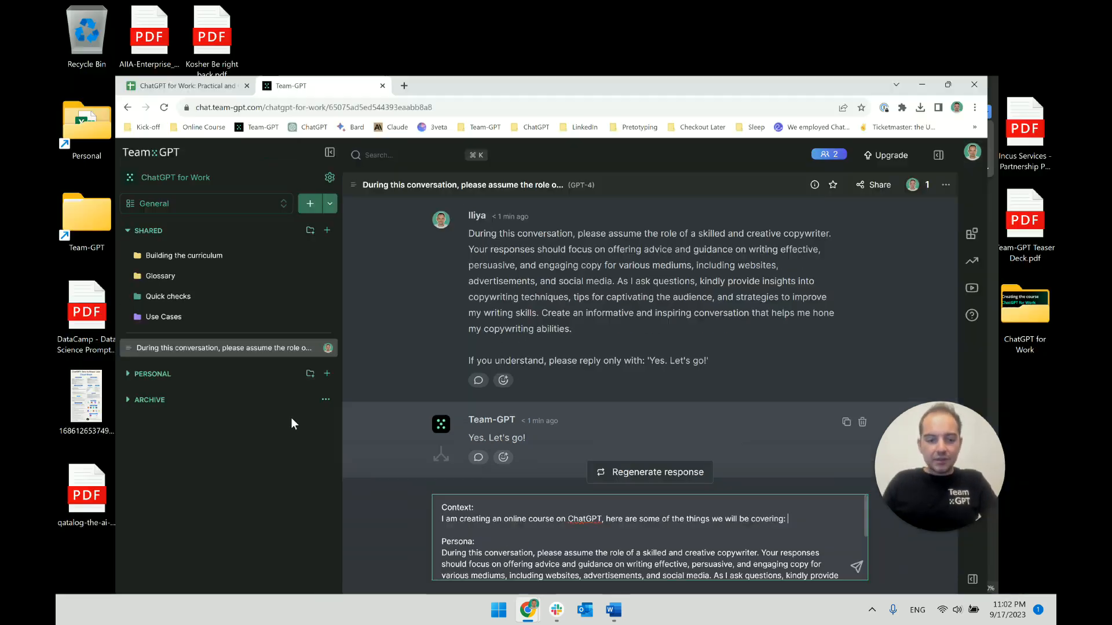
double_click(1021, 313)
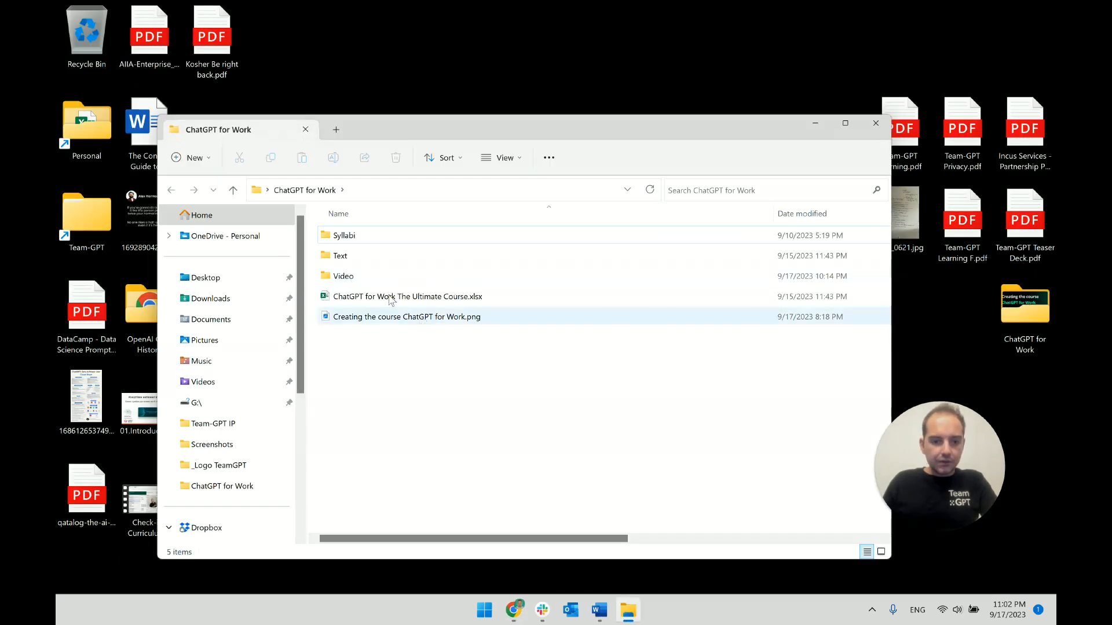
double_click(361, 257)
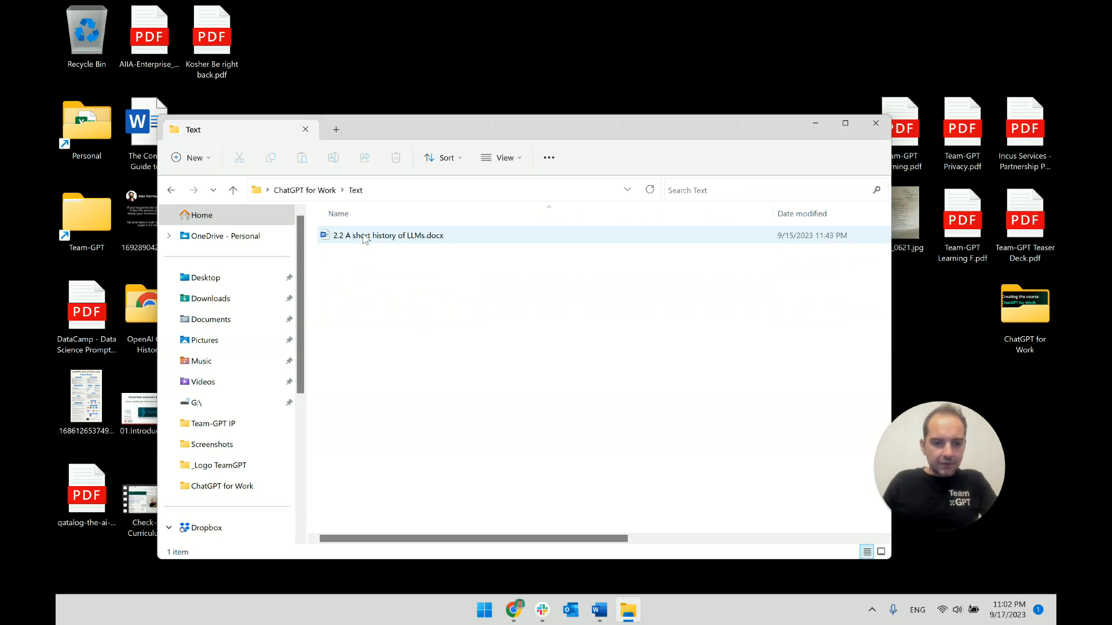
left_click(233, 191)
double_click(350, 278)
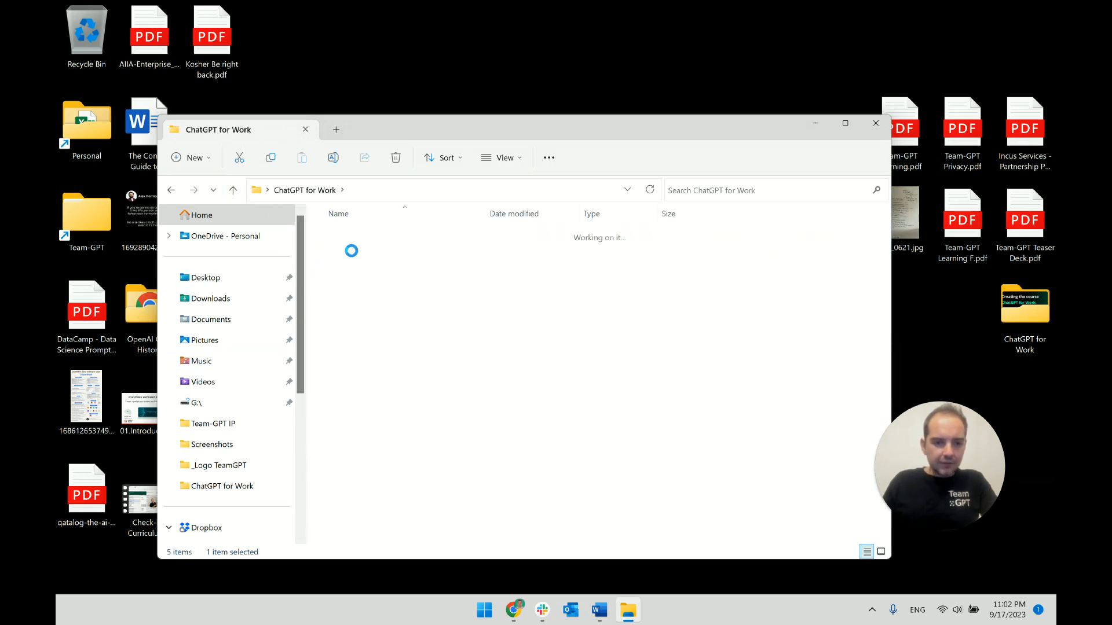
double_click(350, 243)
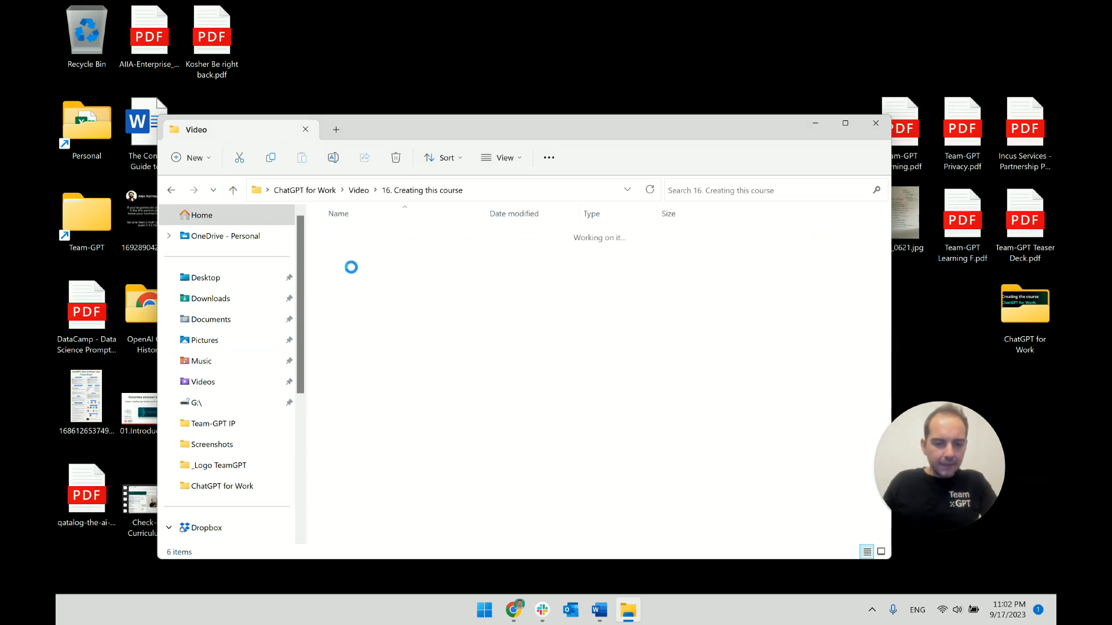
double_click(351, 268)
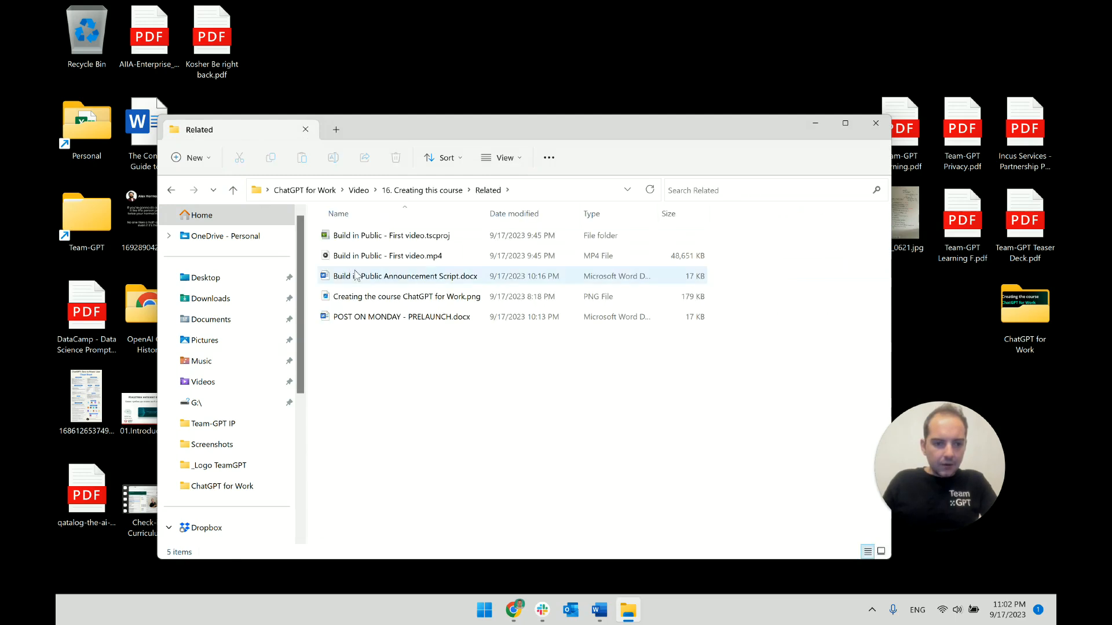
double_click(392, 318)
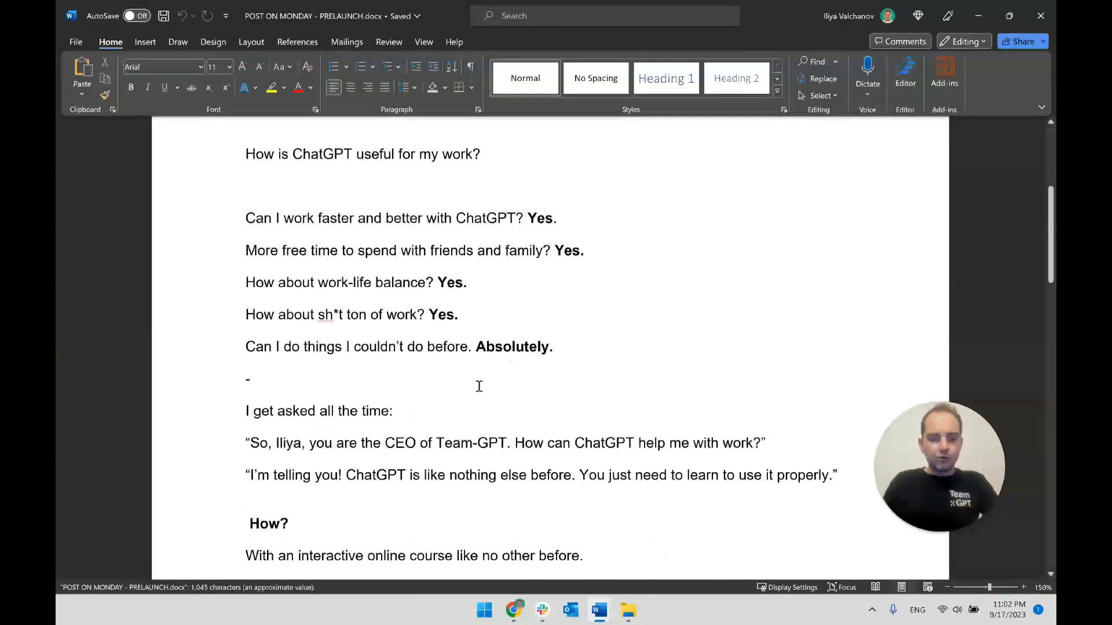
Step: Copy the list from "Course curriculum:" through "Use Cases" into the Team-GPT draft, replacing the sentence under "Context:"
scroll(479, 386, "down", 6)
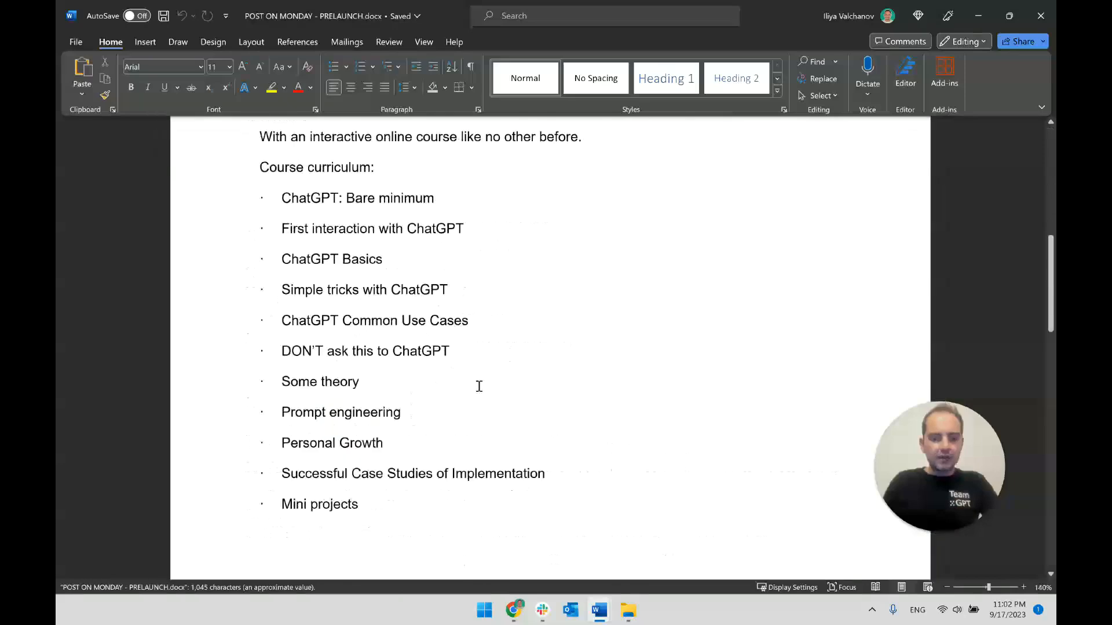
scroll(479, 384, "down", 4)
left_click_drag(403, 214, 479, 518)
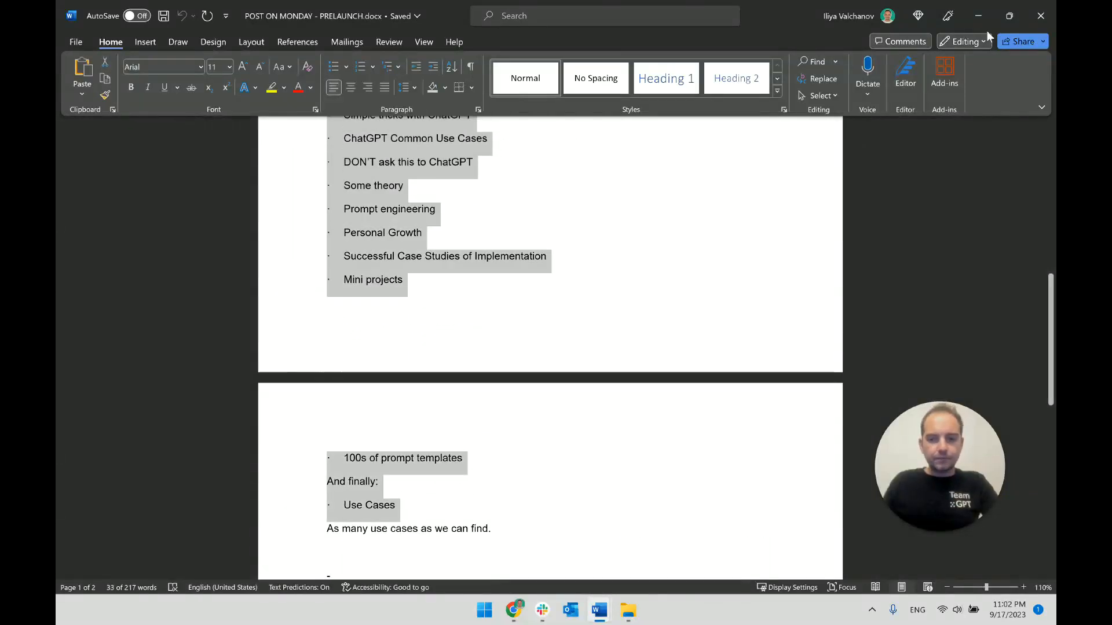
left_click(979, 15)
left_click(513, 610)
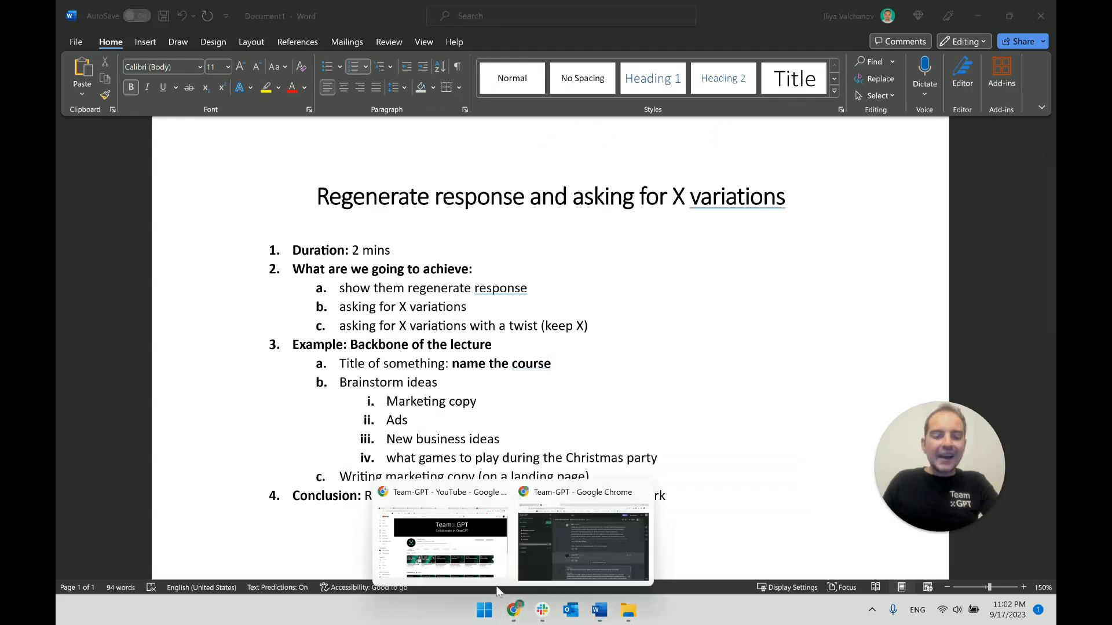
left_click(531, 561)
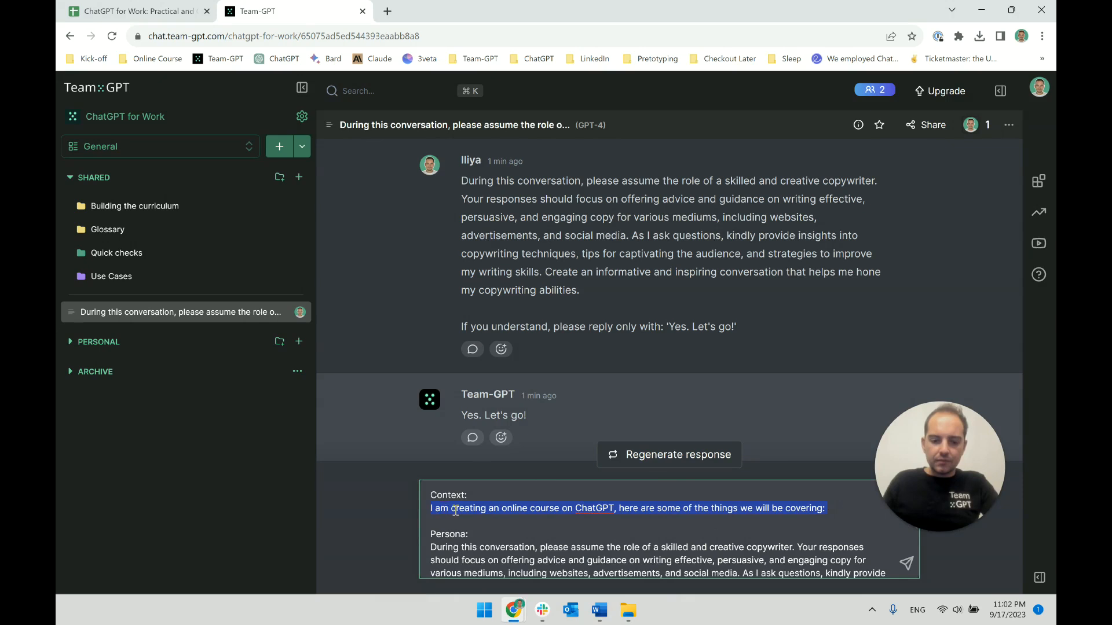
key("ctrl+v")
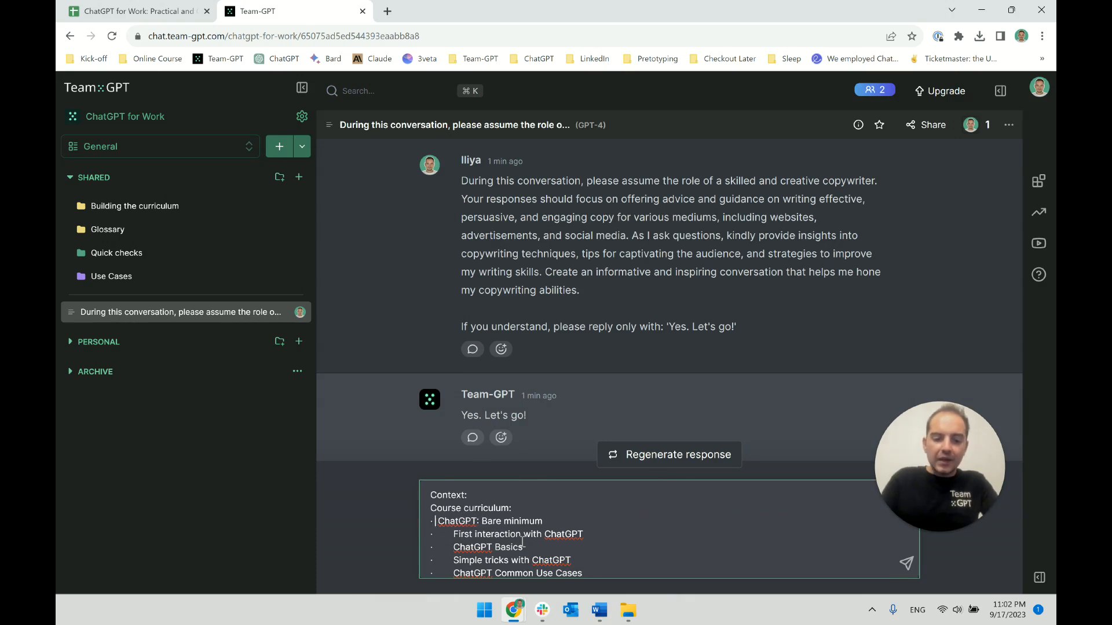
Step: Turn the pasted bulleted curriculum into one comma-separated list after "Course curriculum:", removing the bullets, line breaks and "And finally:"
key("BackSpace")
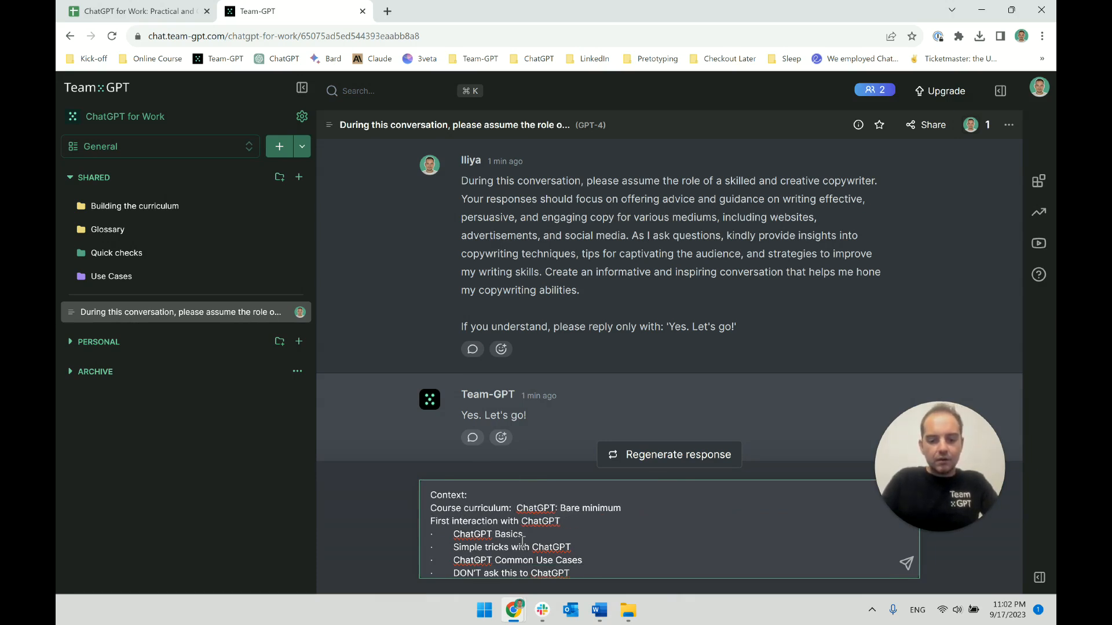
key("BackSpace")
type(",")
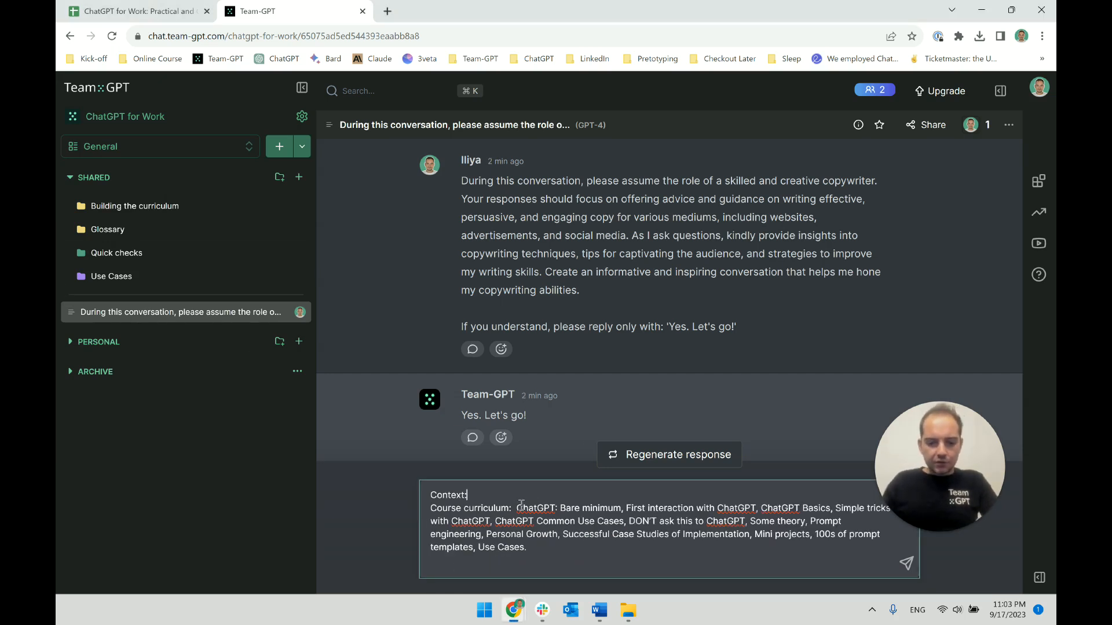
key("ctrl+v")
Step: Enter "Name this course." on a new line under the "Outcome:" heading
scroll(508, 552, "down", 1)
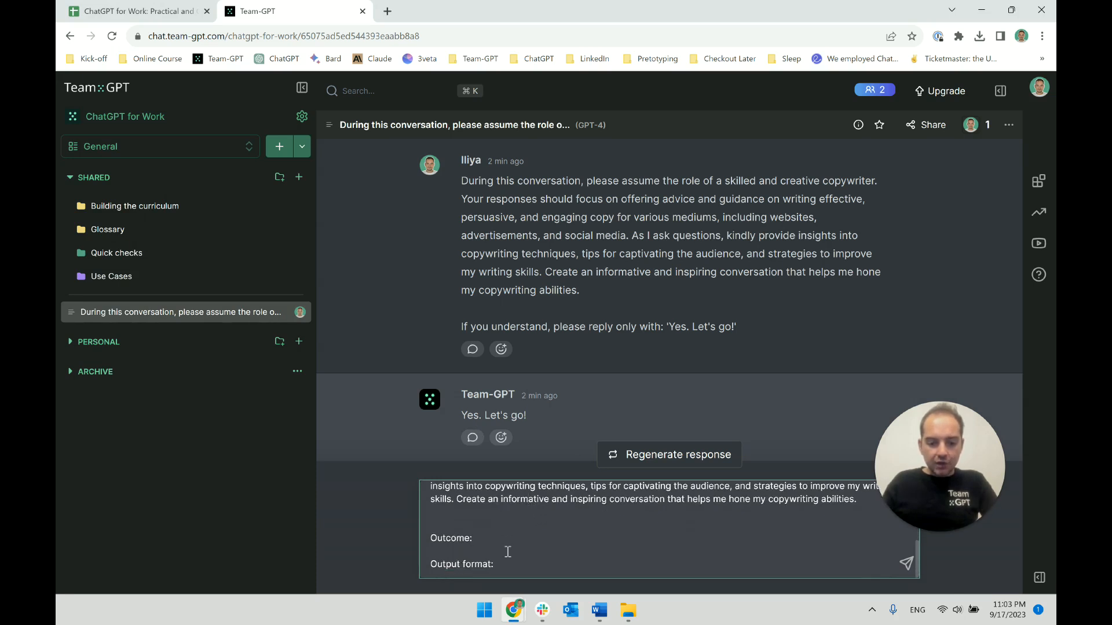
key("Return")
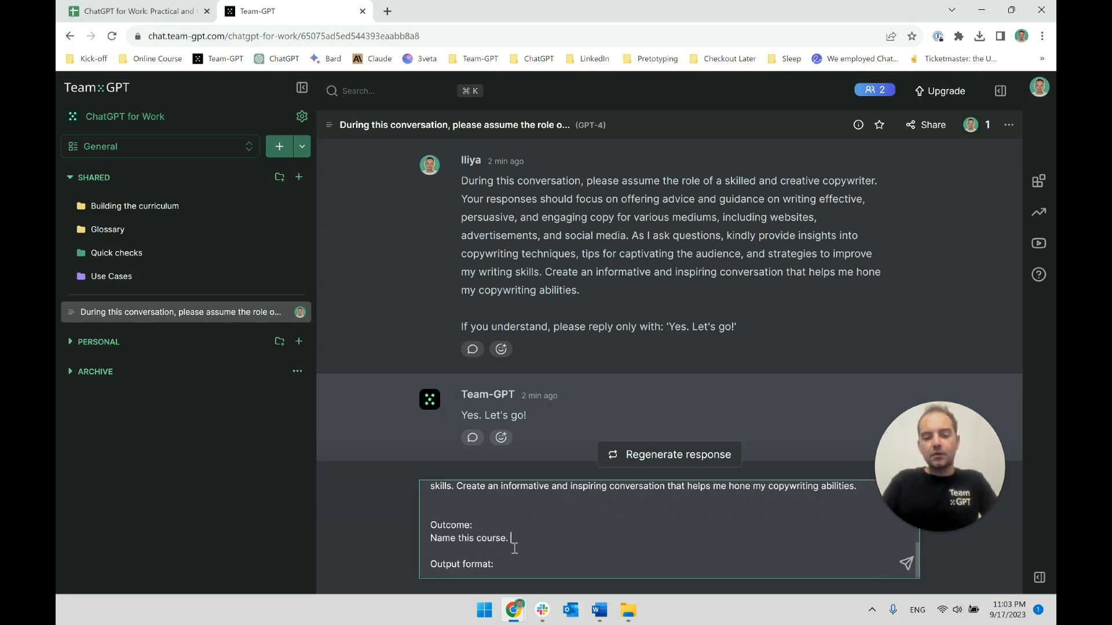
Step: Add a "My working title is" line below the curriculum with "ChatGPT for Work: Practical and Comprehensive" copied from the syllabus spreadsheet's heading
scroll(514, 548, "up", 5)
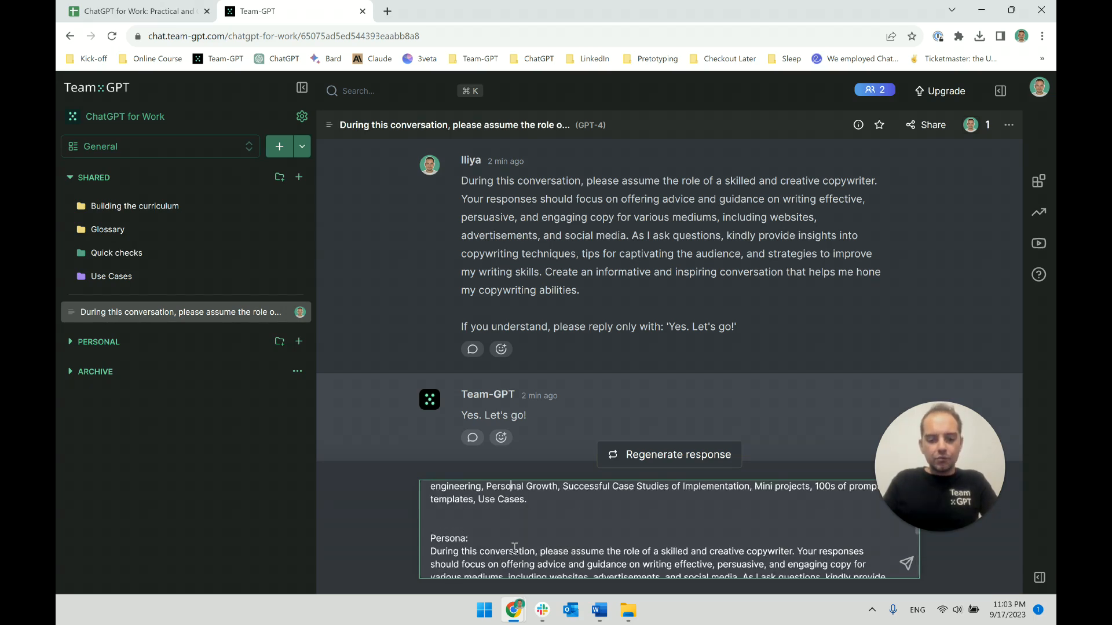
key("Down")
key("Down")
key("Down")
key("Down")
key("Down")
key("Down")
key("Down")
key("Down")
key("Down")
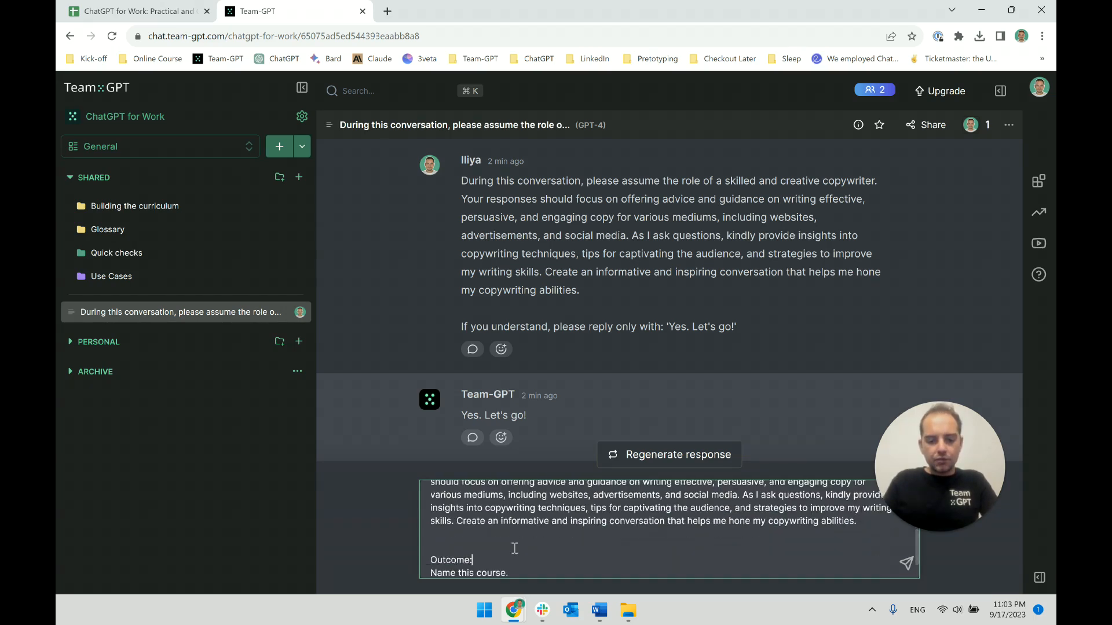
key("ctrl+Home")
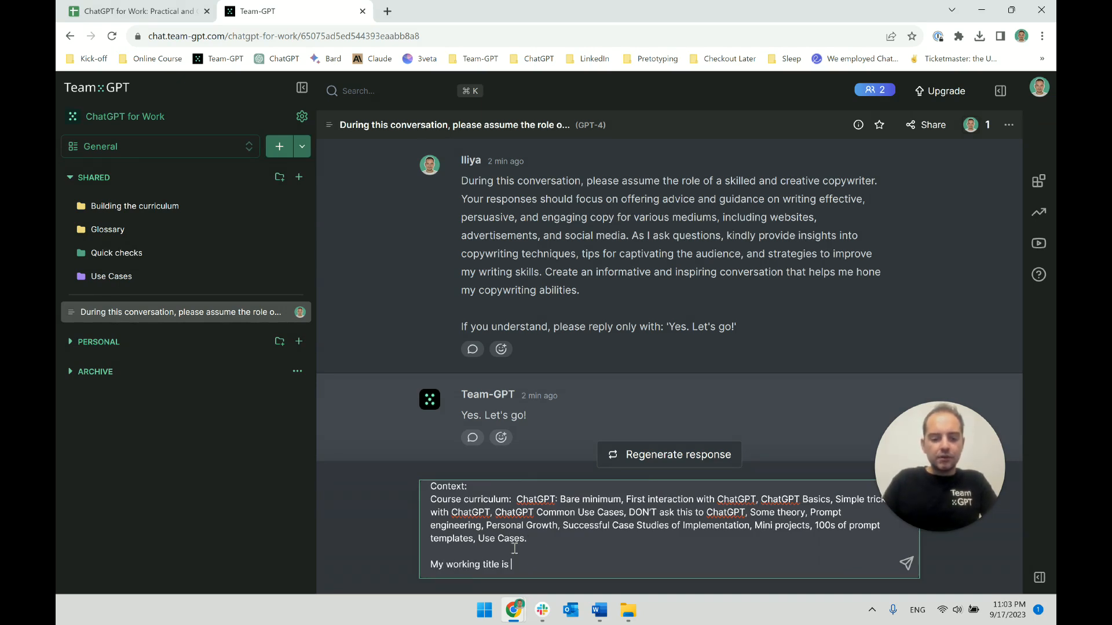
key("ctrl+Tab")
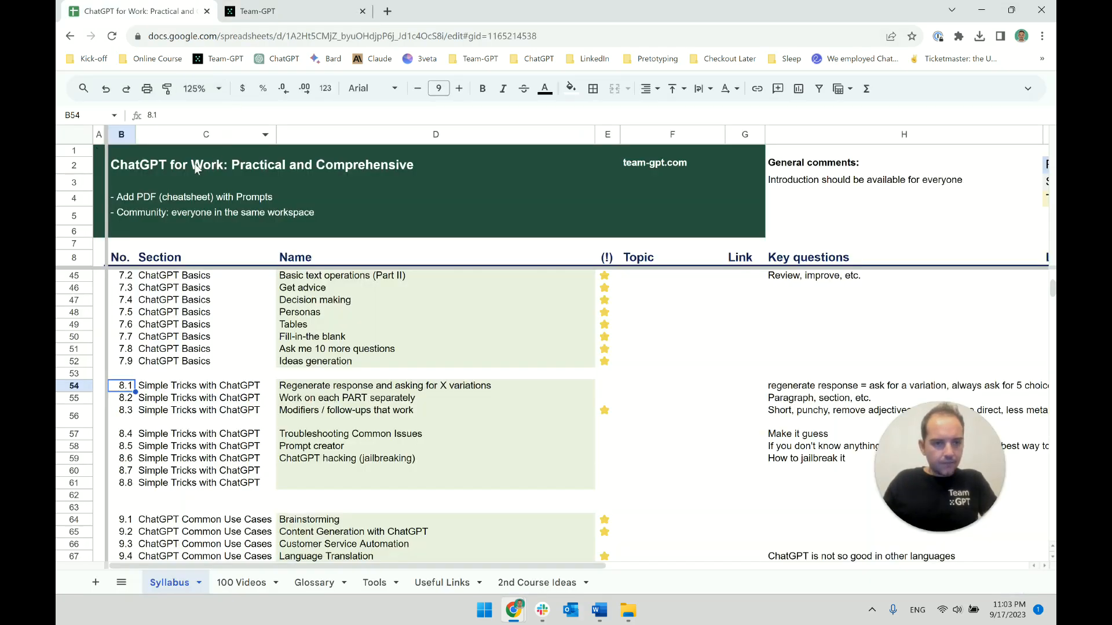
double_click(164, 167)
left_click(130, 167)
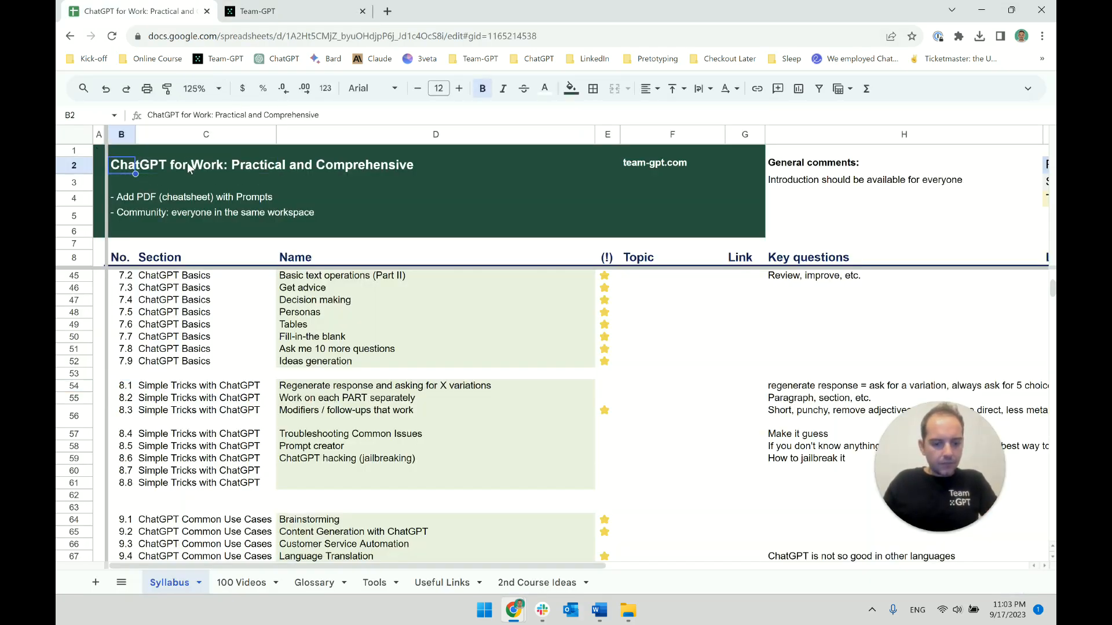
left_click(291, 7)
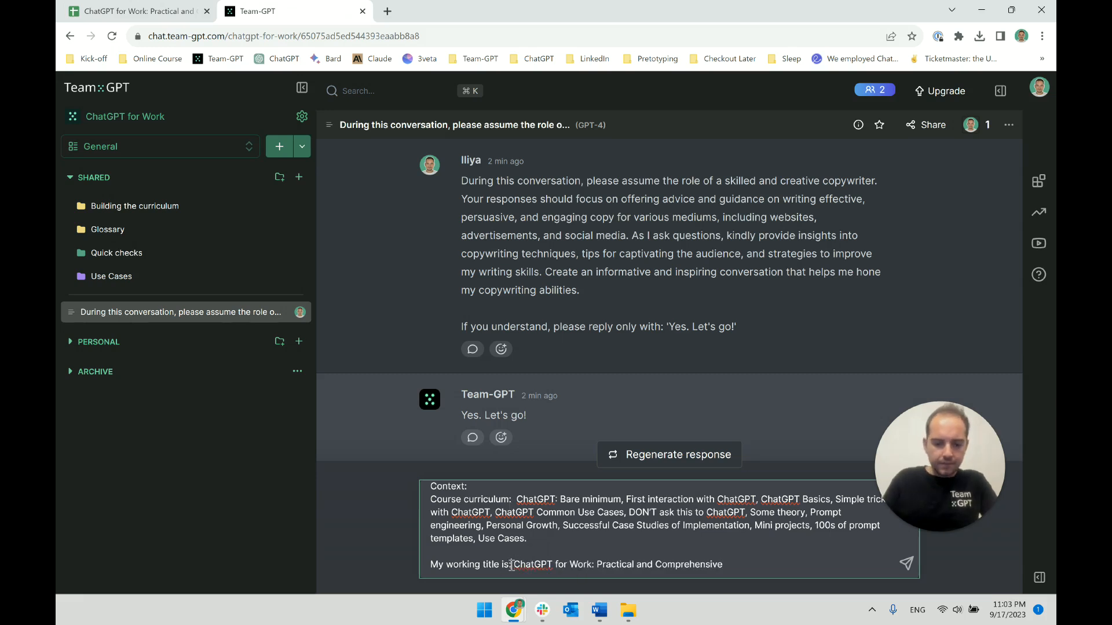
Step: Remove the "Output format:" heading so the draft ends with "Name this course.", and send the prompt
type("Persona: During this conversation, please assume the role of a skilled and creative copywriter. Your responses should focus on offering advice and guidance on writing effective, persuasive, and engaging copy for various mediums, including websites, advertisements, and social media. As I ask questions, kindly provide insights into copywriting techniques, tips for captivating the audience, and strategies to improve my writing skills. Create an informative and inspiring conversation that helps me hone my copywriting abilities.   Outcome: Name this course.")
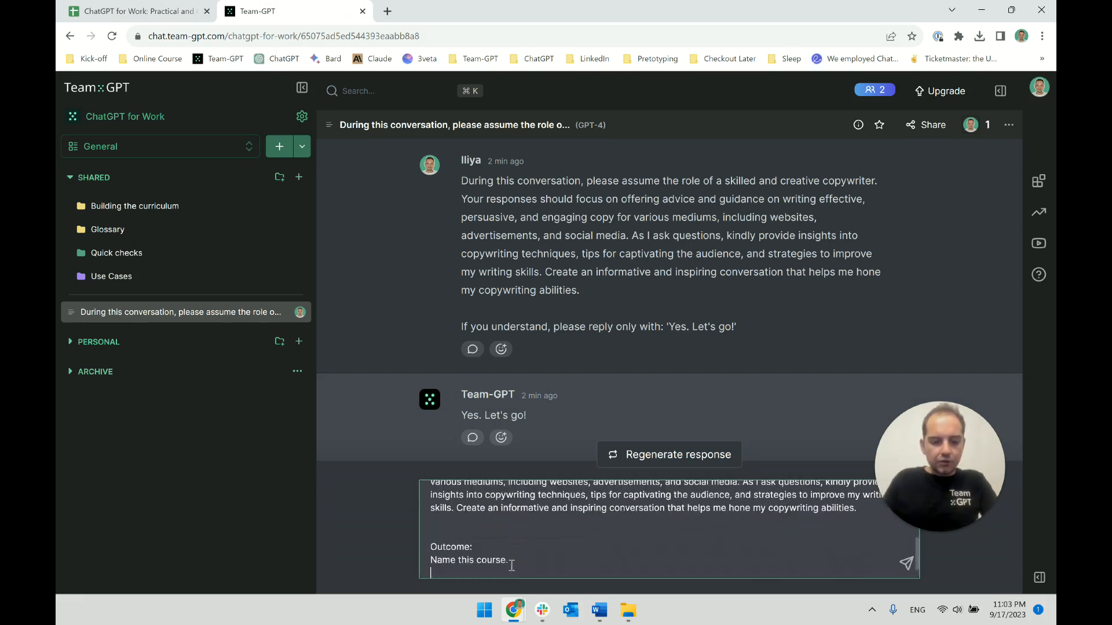
key("shift+Return")
type("Output format:")
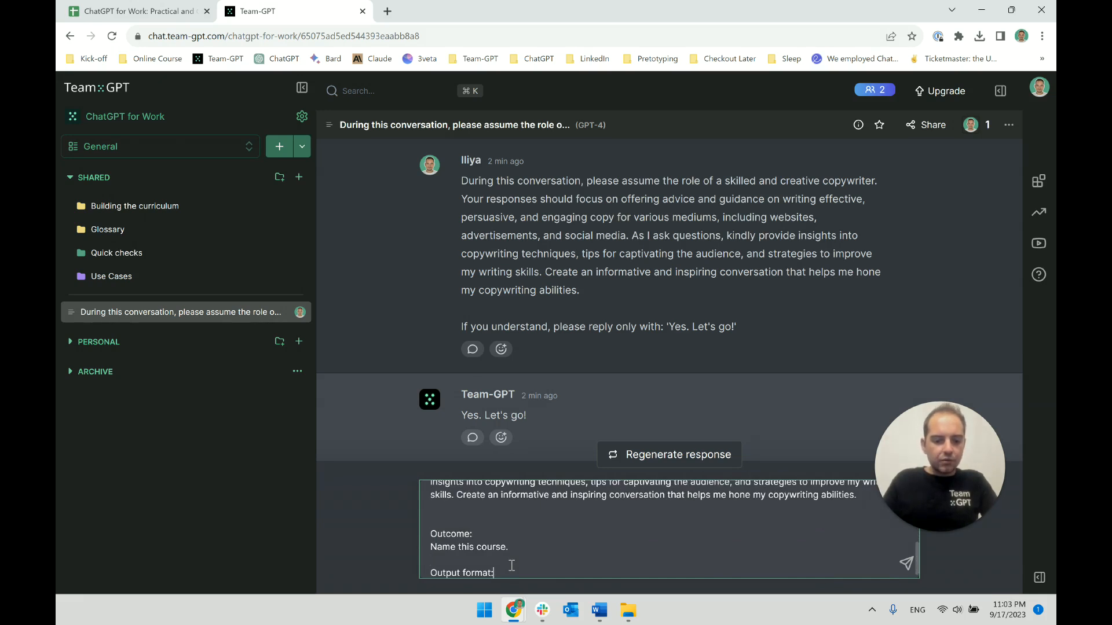
key("BackSpace")
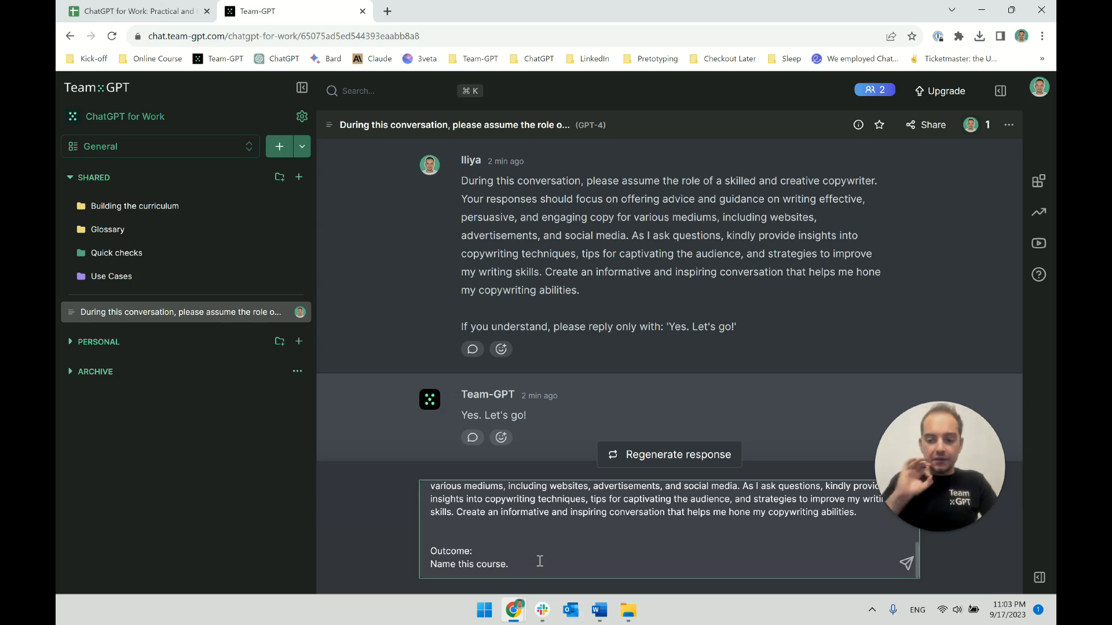
key("Return")
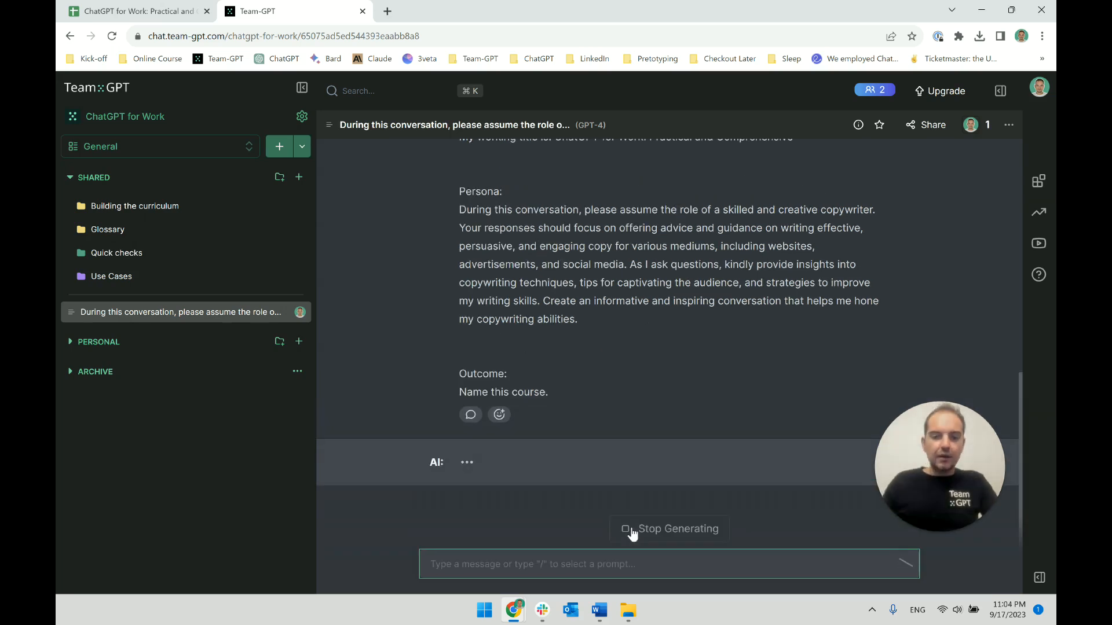
scroll(641, 477, "up", 10)
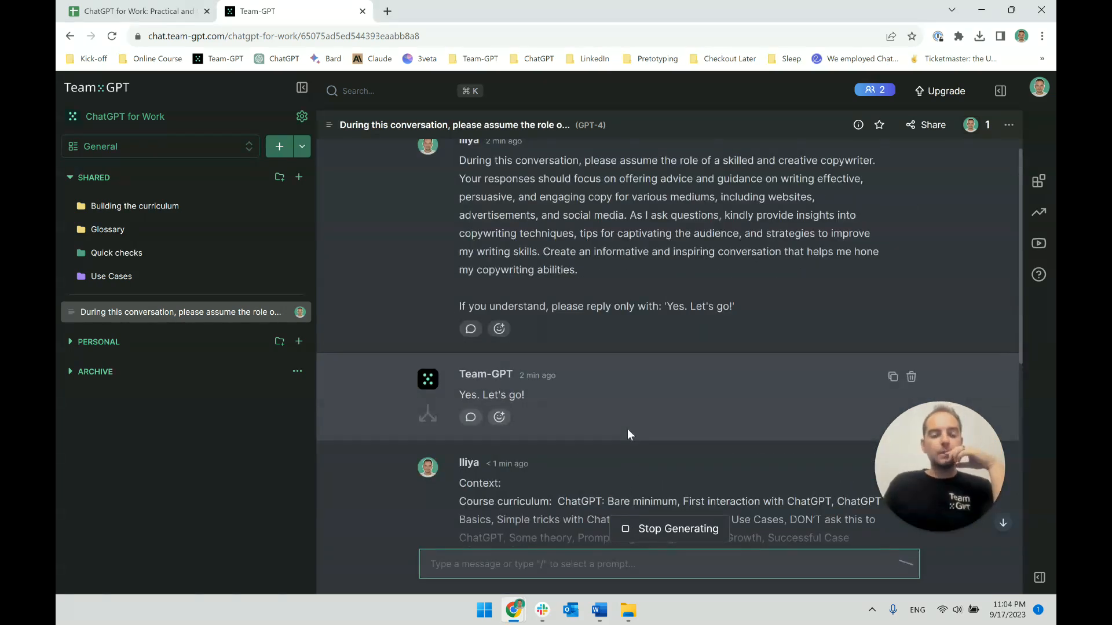
scroll(628, 433, "down", 10)
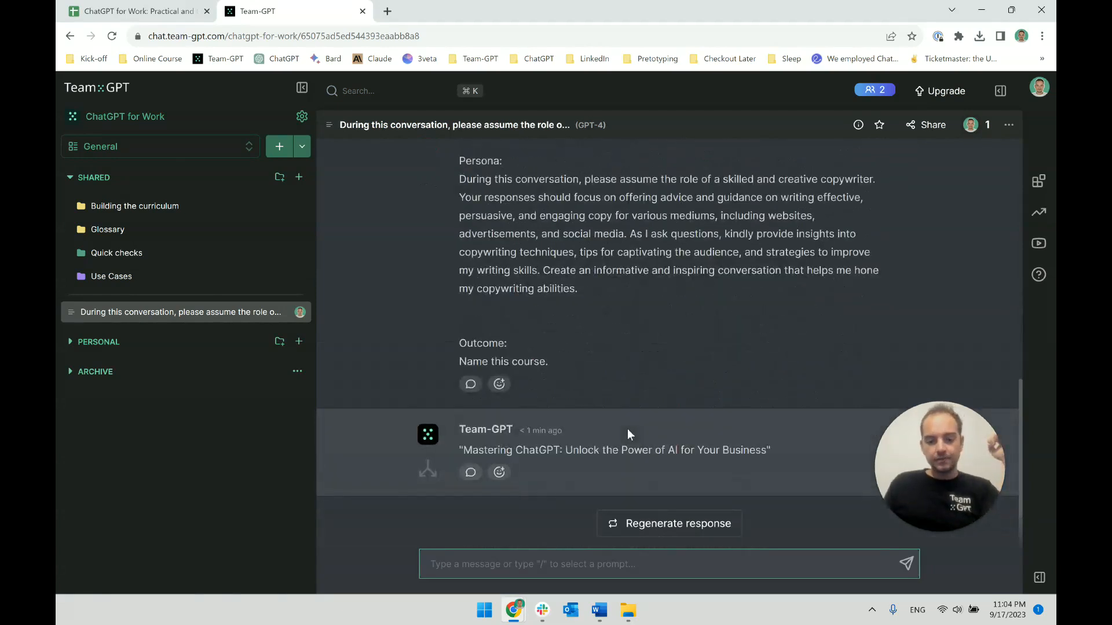
Step: Examine the course title suggested in the first Team-GPT reply
triple_click(603, 457)
left_click(612, 456)
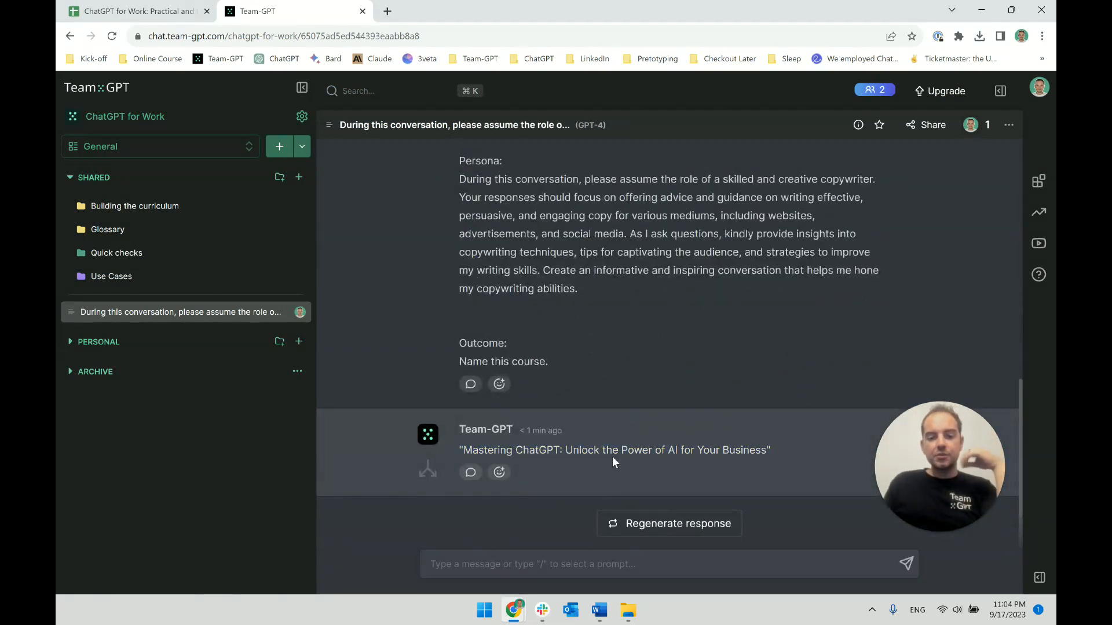
triple_click(610, 453)
left_click(609, 451)
triple_click(609, 450)
left_click(614, 450)
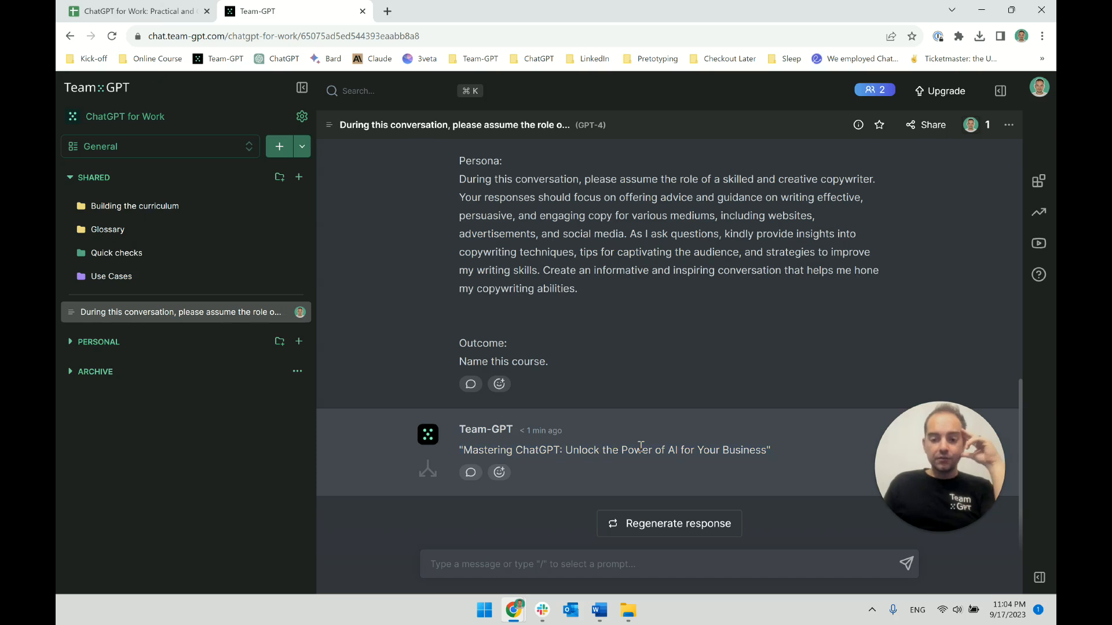
triple_click(640, 449)
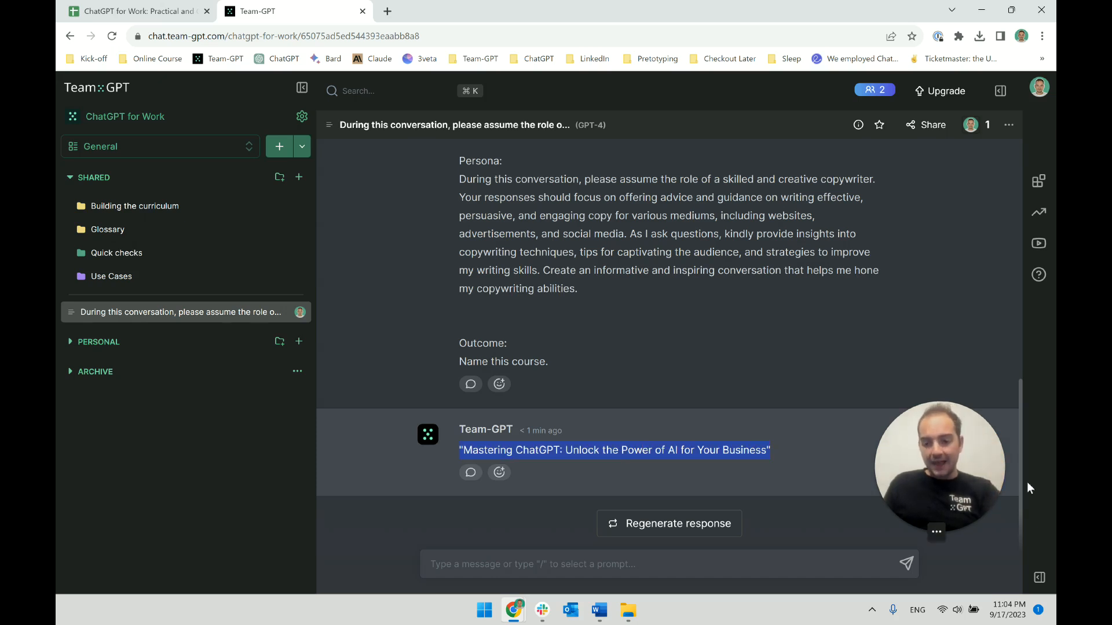
left_click_drag(955, 510, 836, 237)
left_click(803, 234)
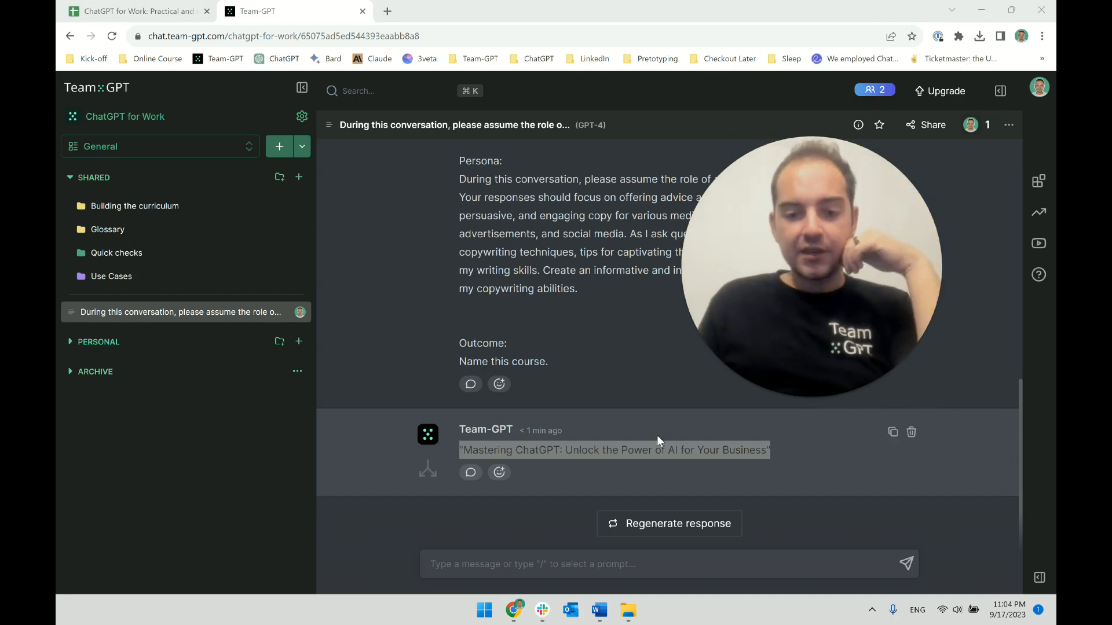
mouse_move(599, 610)
left_click(648, 554)
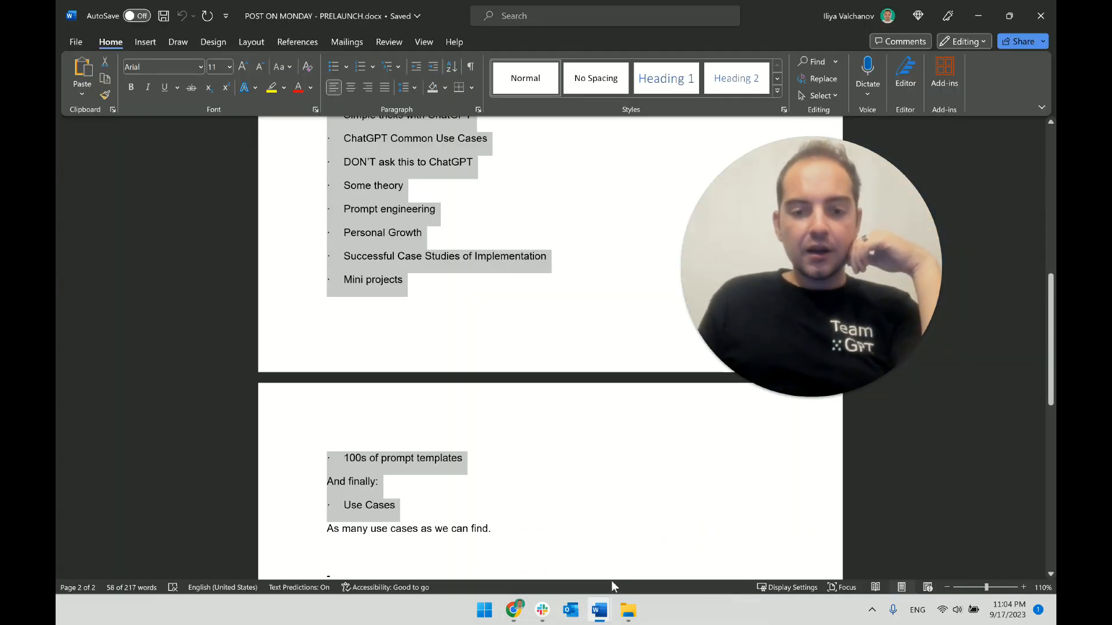
left_click(979, 11)
Step: Regenerate the response to get an alternative course title and read the new suggestion
left_click(603, 454)
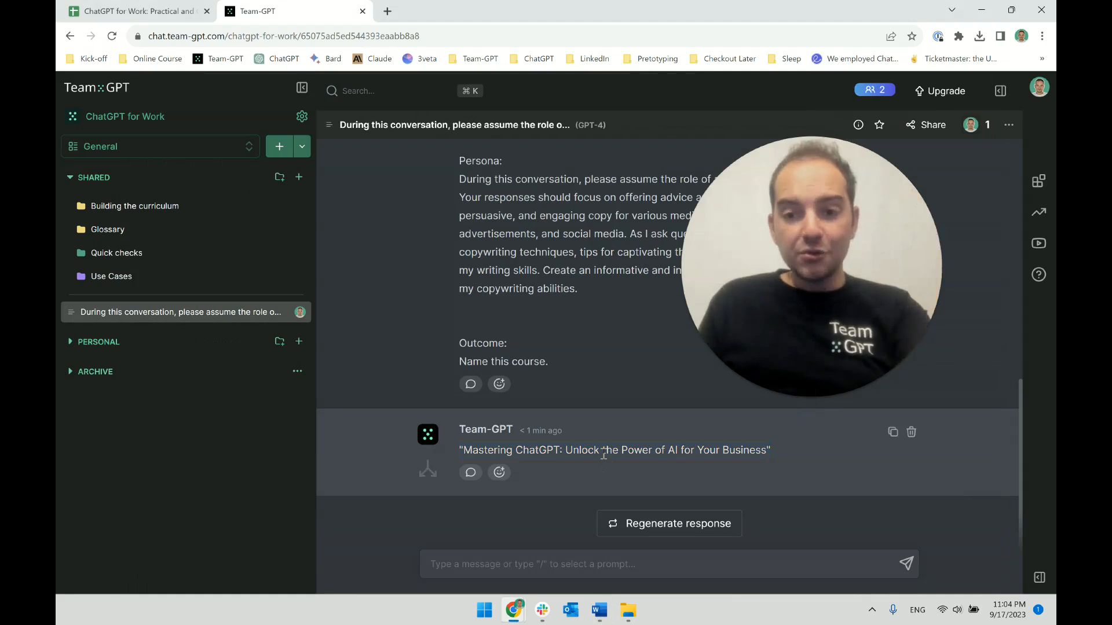
triple_click(604, 455)
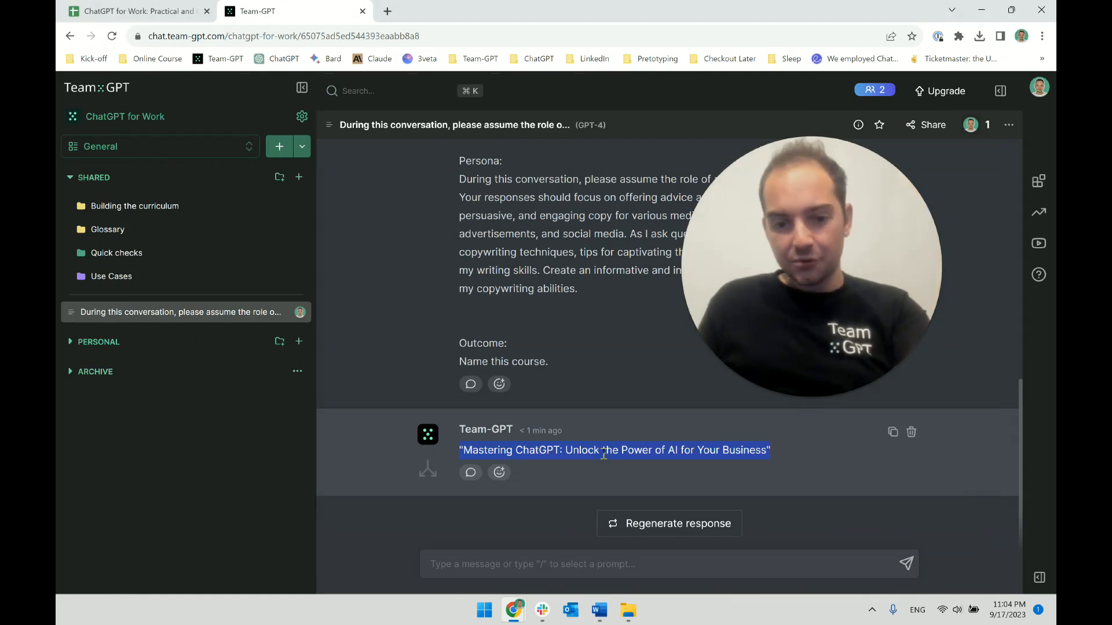
left_click(607, 455)
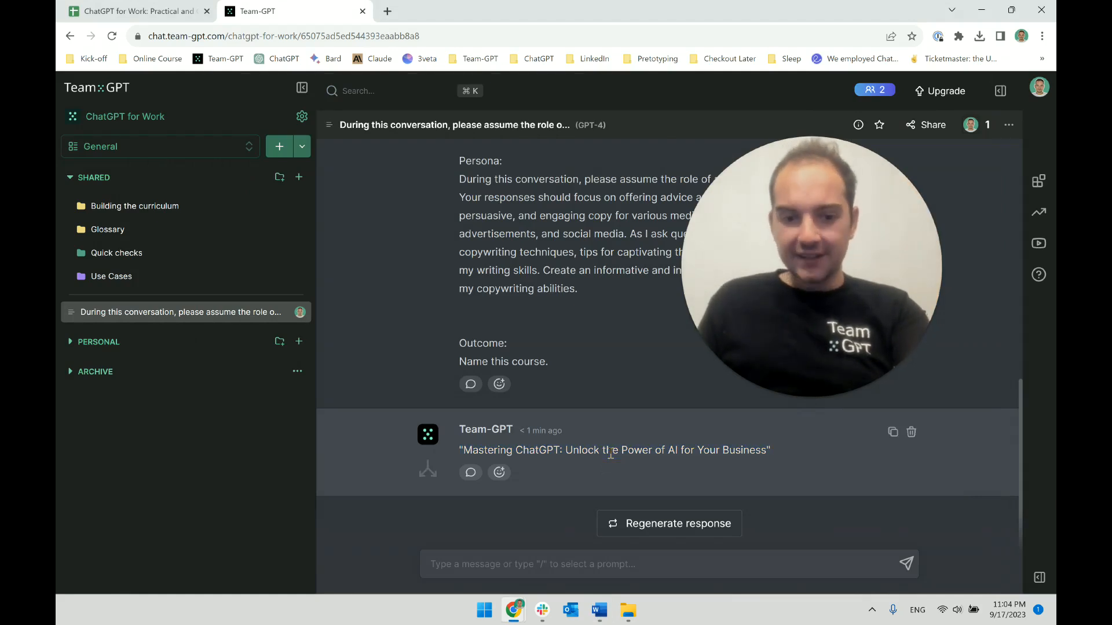
left_click(629, 527)
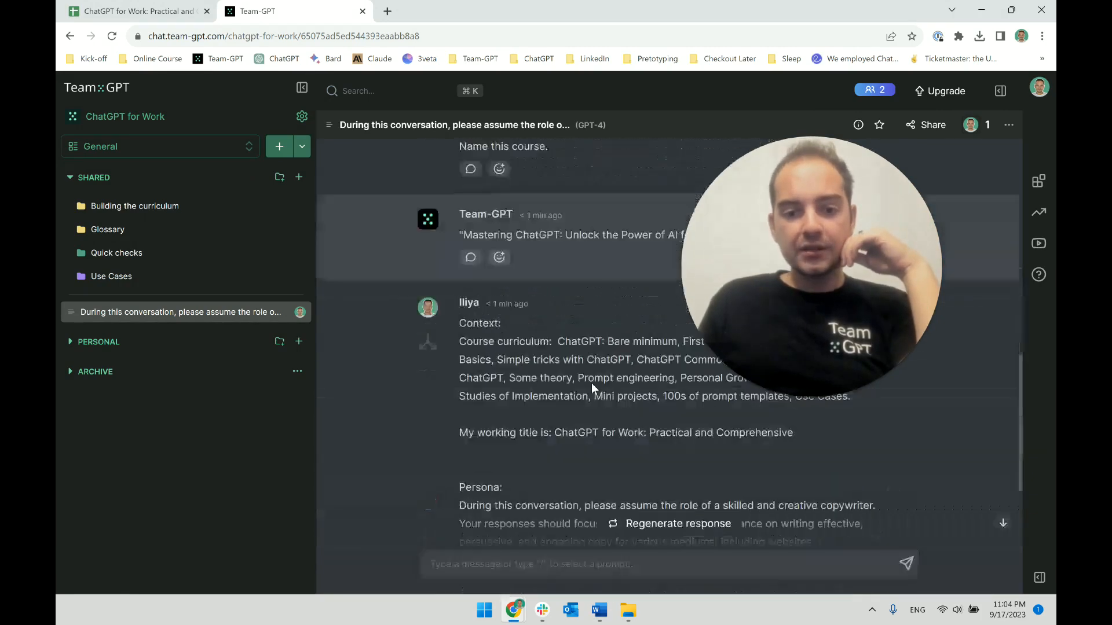
triple_click(604, 434)
left_click(604, 434)
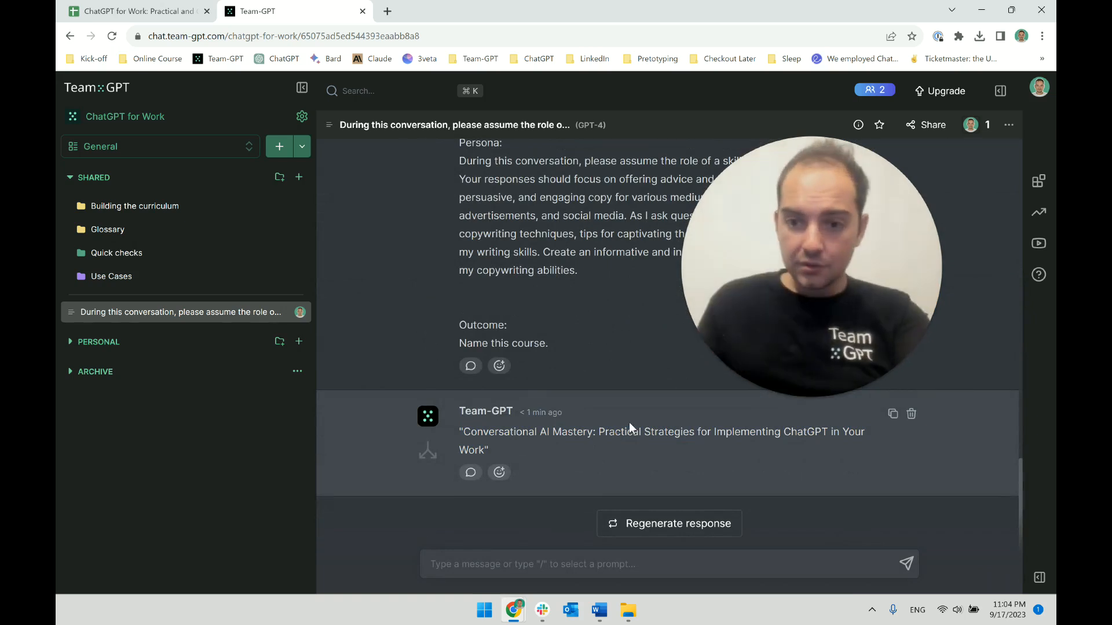
Step: Regenerate the response once more for a third course title and compare it with the earlier replies
left_click(645, 524)
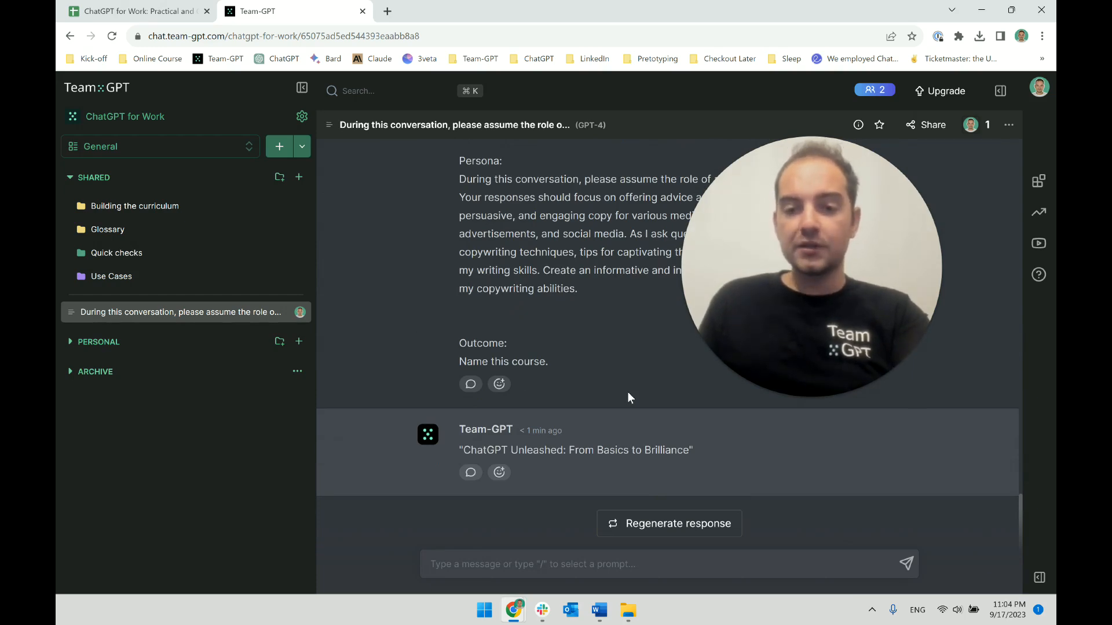
scroll(627, 392, "up", 10)
scroll(630, 394, "down", 10)
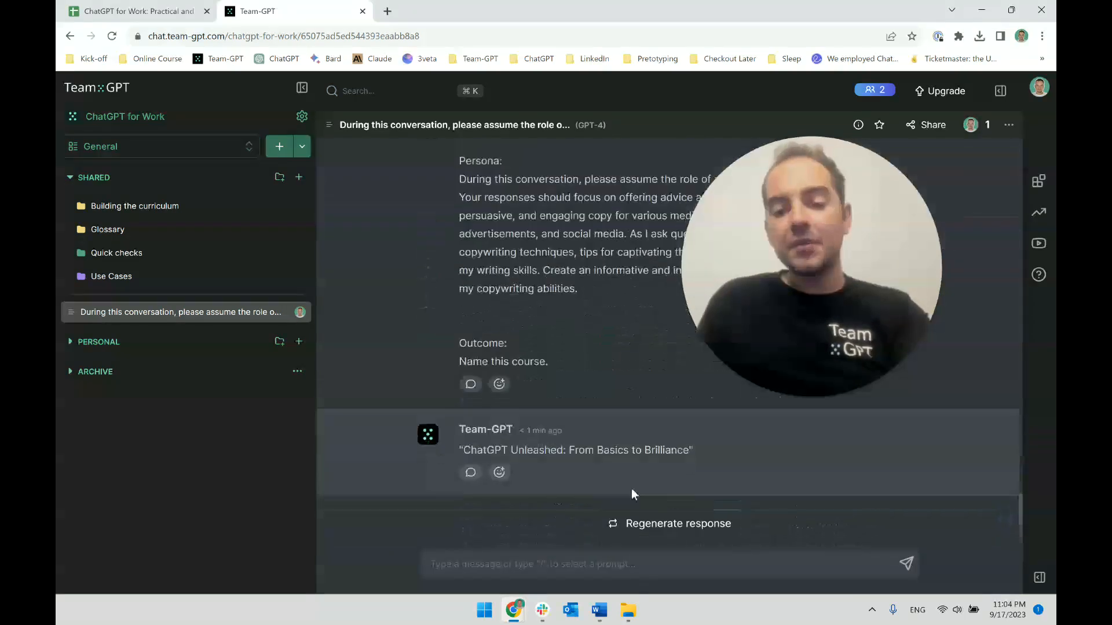
left_click(682, 534)
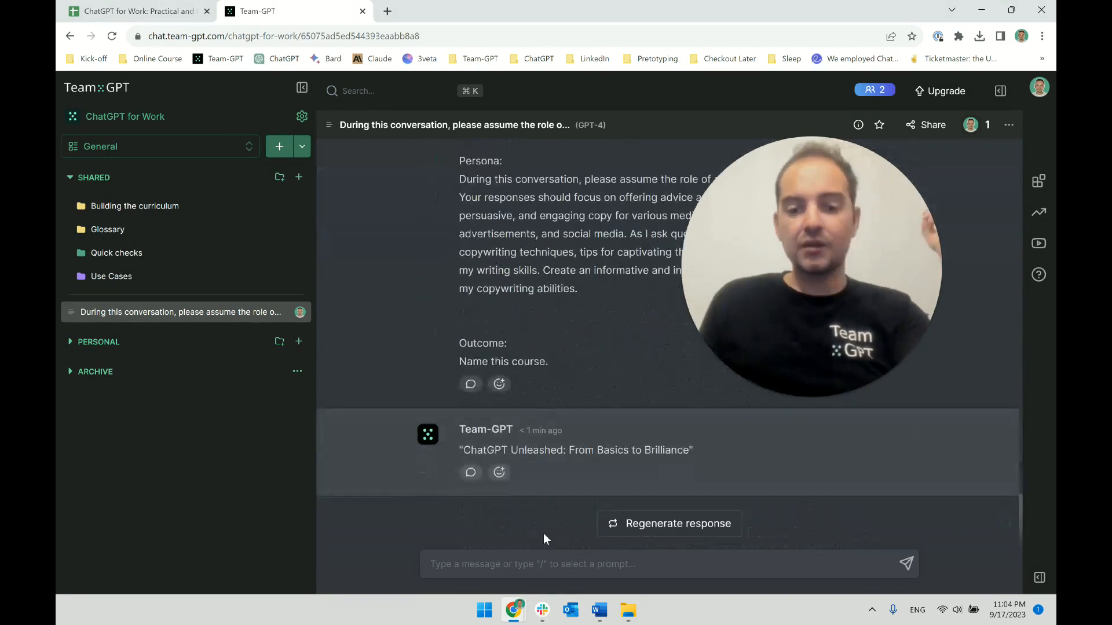
left_click(550, 560)
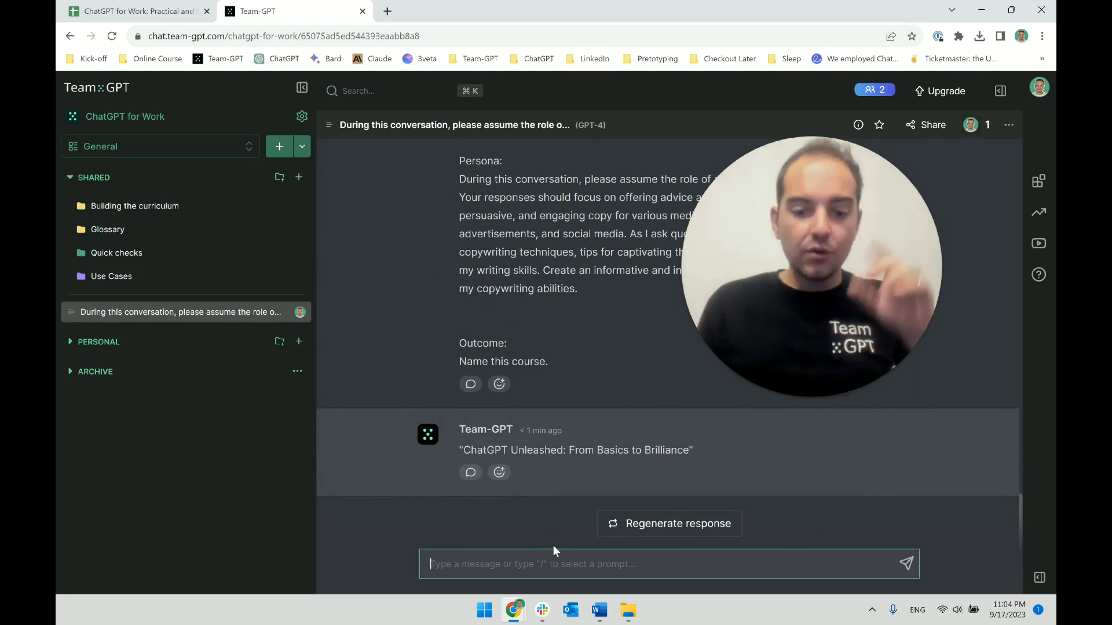
Step: Switch to the Word lecture outline and add the sub-item "Why does it work?" under "show them regenerate response"
left_click(599, 610)
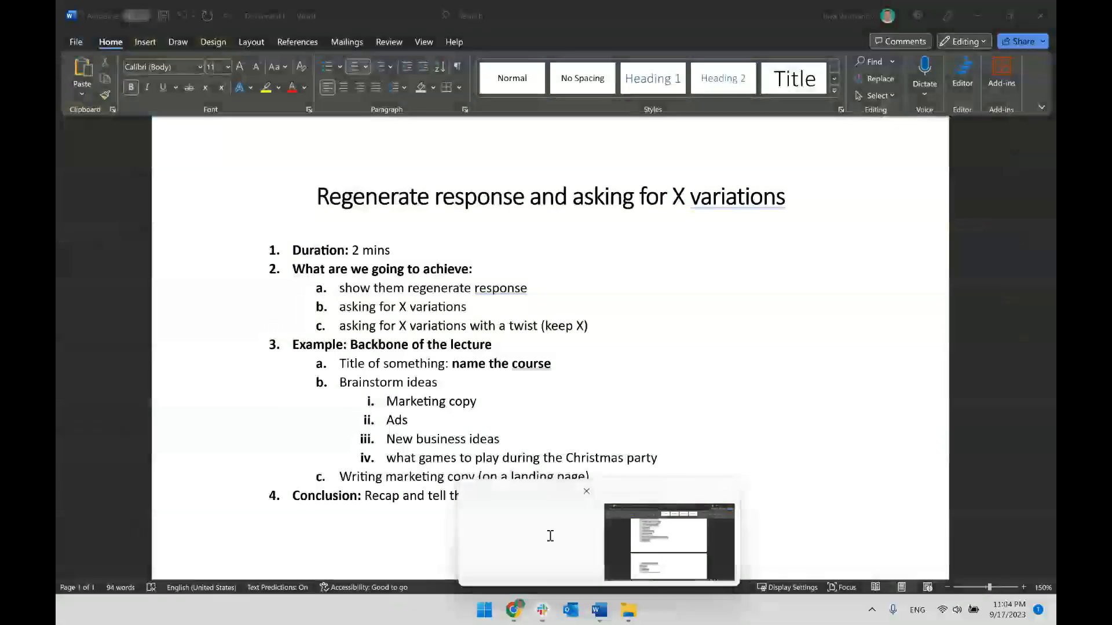
left_click(550, 536)
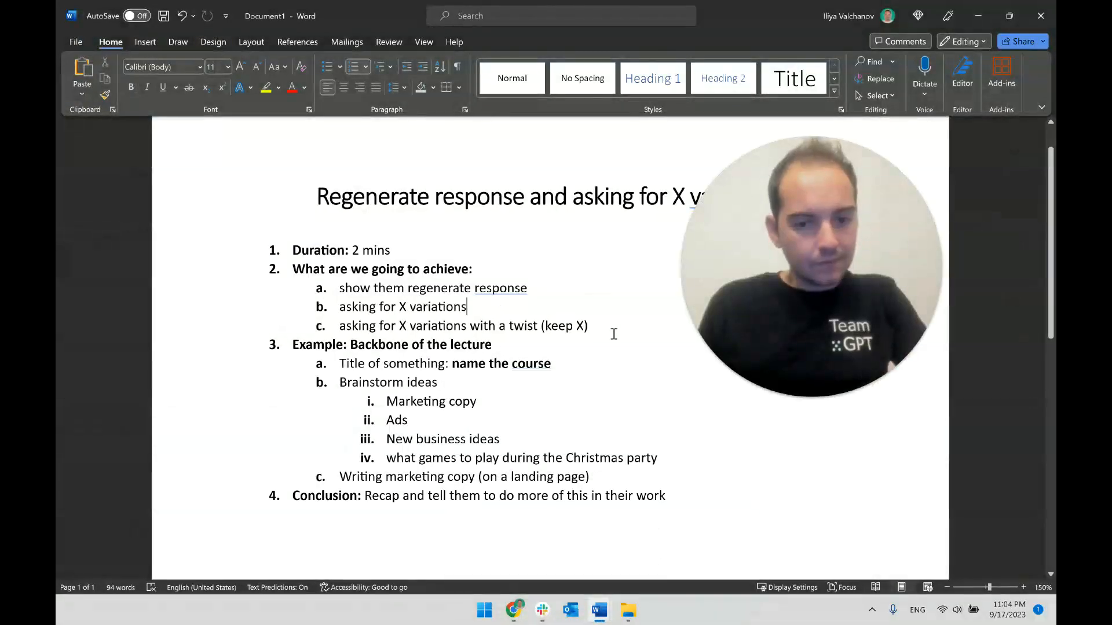
left_click(548, 287)
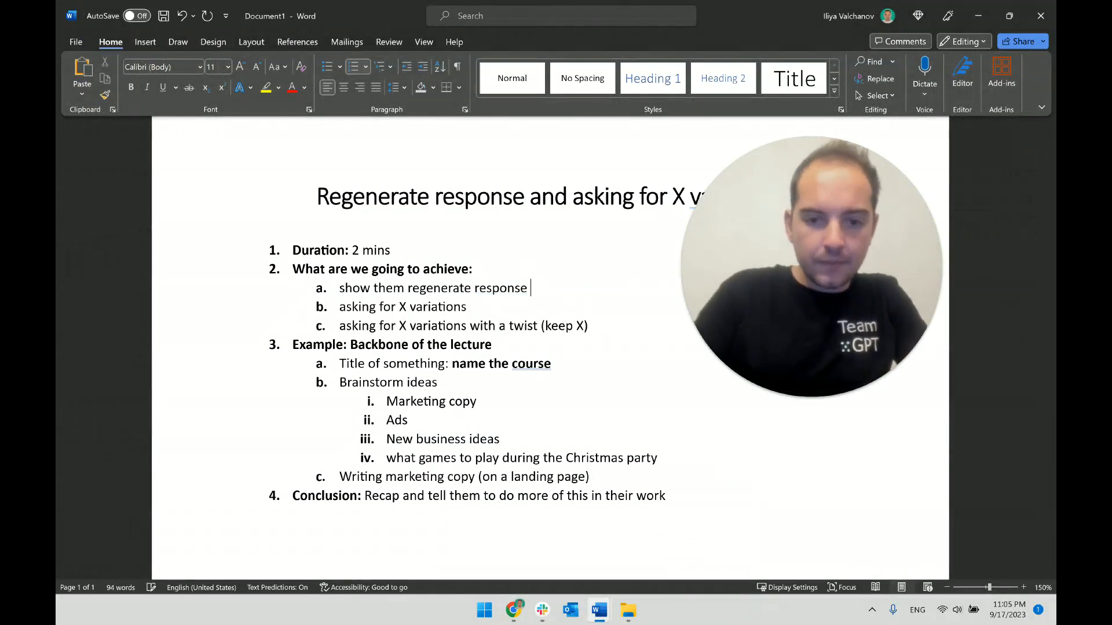
key("Return")
key("Tab")
type("Why do")
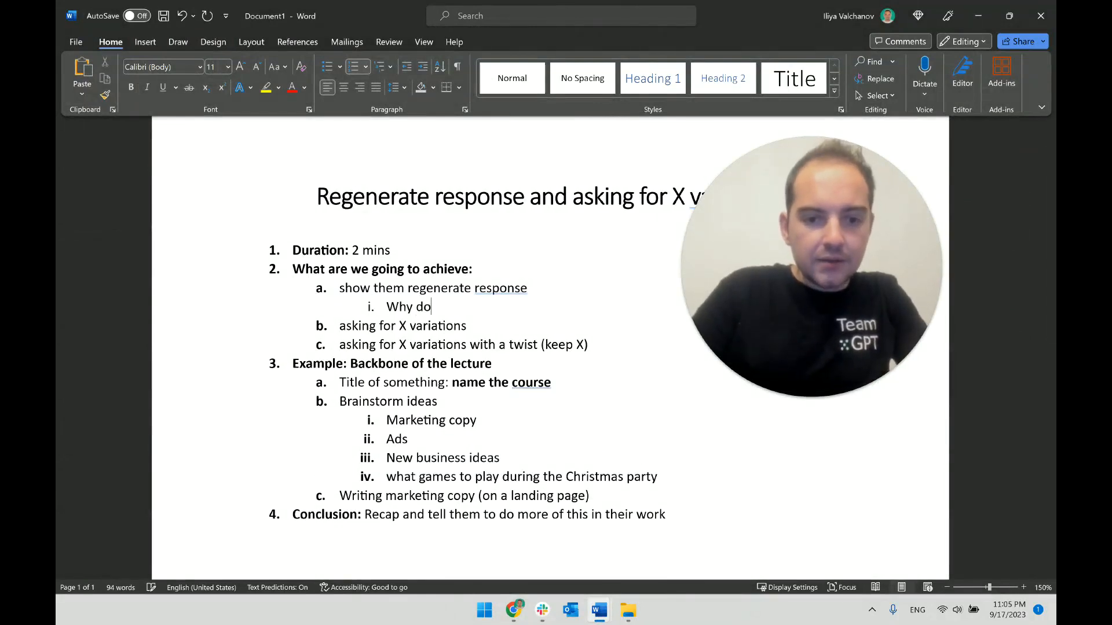
type("es it work?")
Step: Switch back to the Team-GPT chat and send the message "Provide me with 5 more variations"
key("alt+Tab")
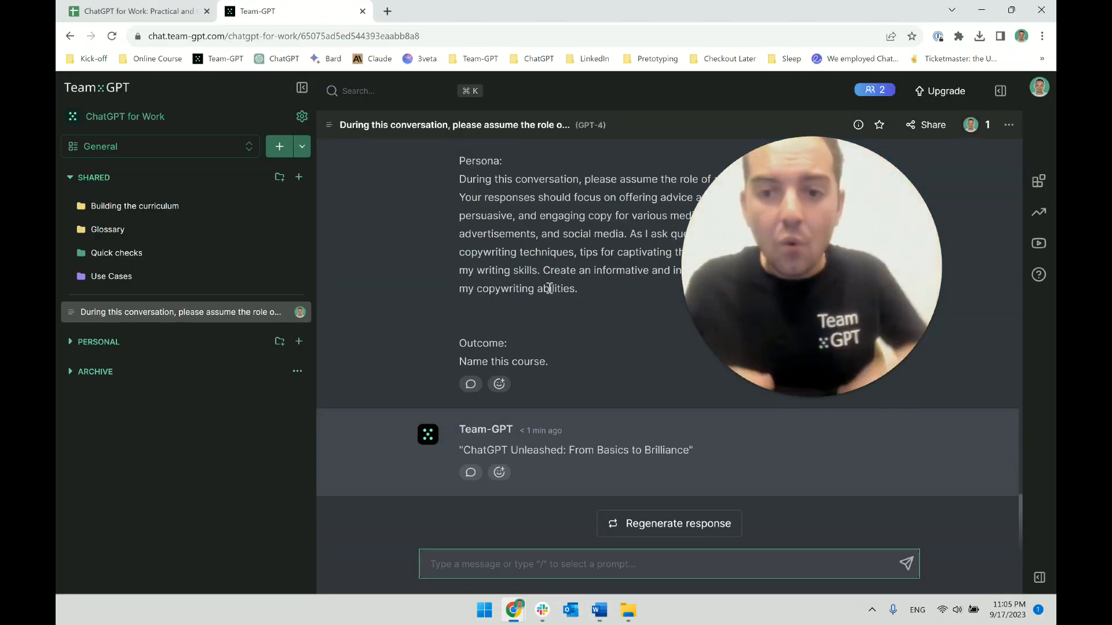
left_click_drag(816, 272, 874, 291)
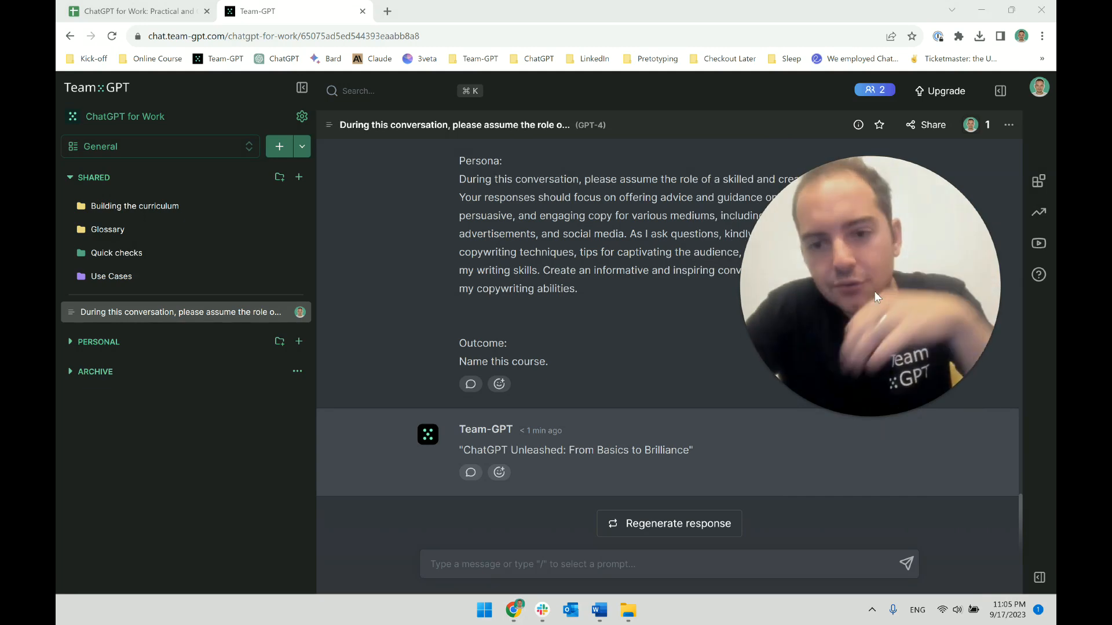
scroll(640, 411, "up", 8)
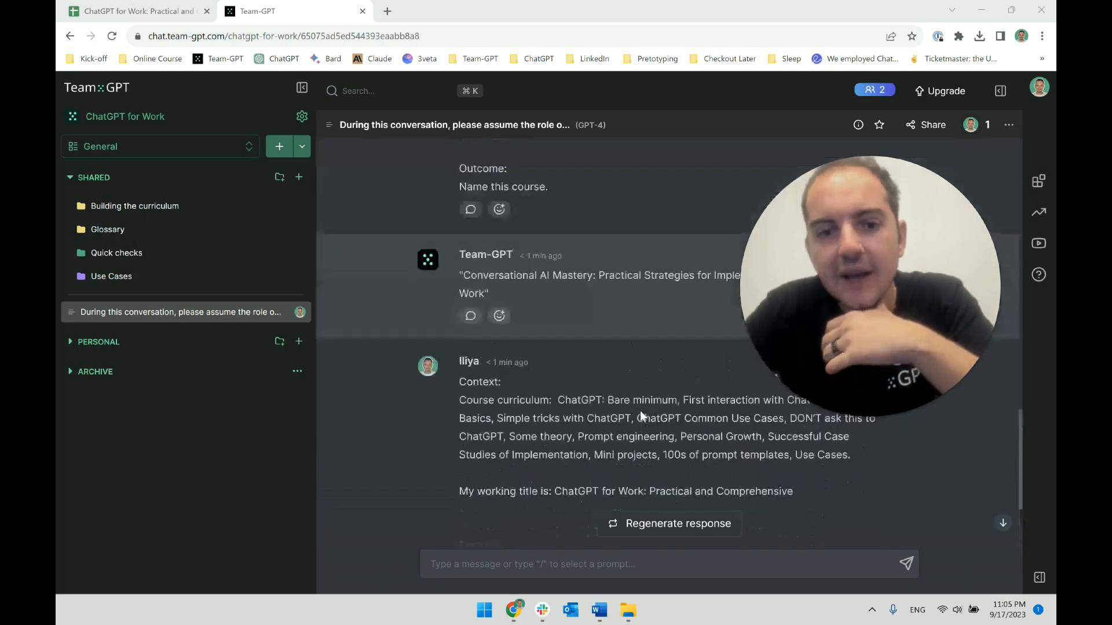
scroll(640, 412, "down", 8)
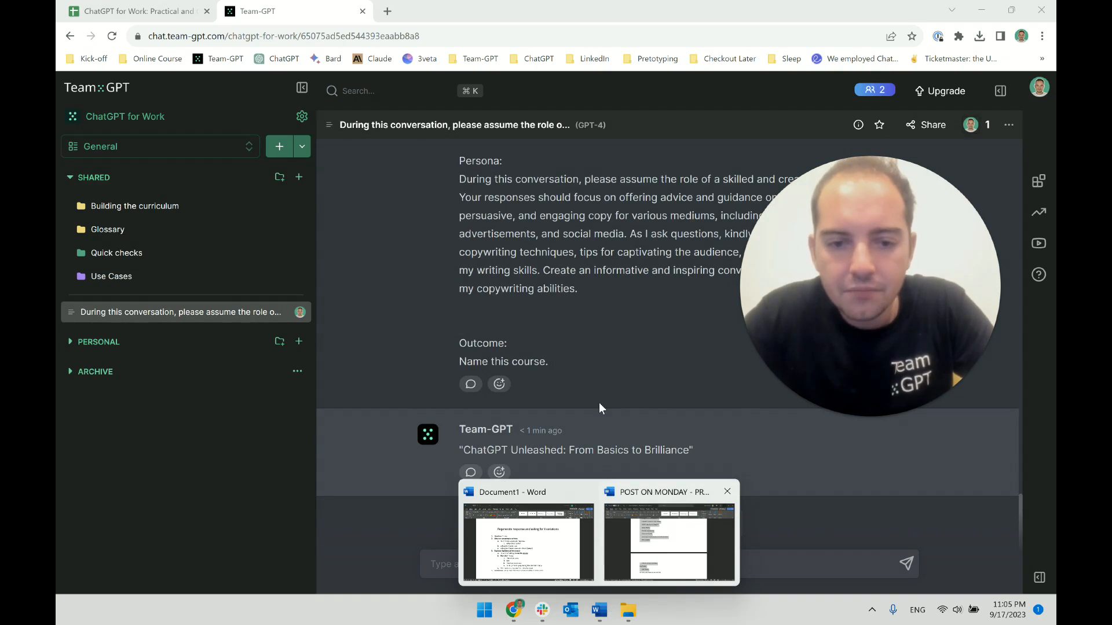
left_click(555, 572)
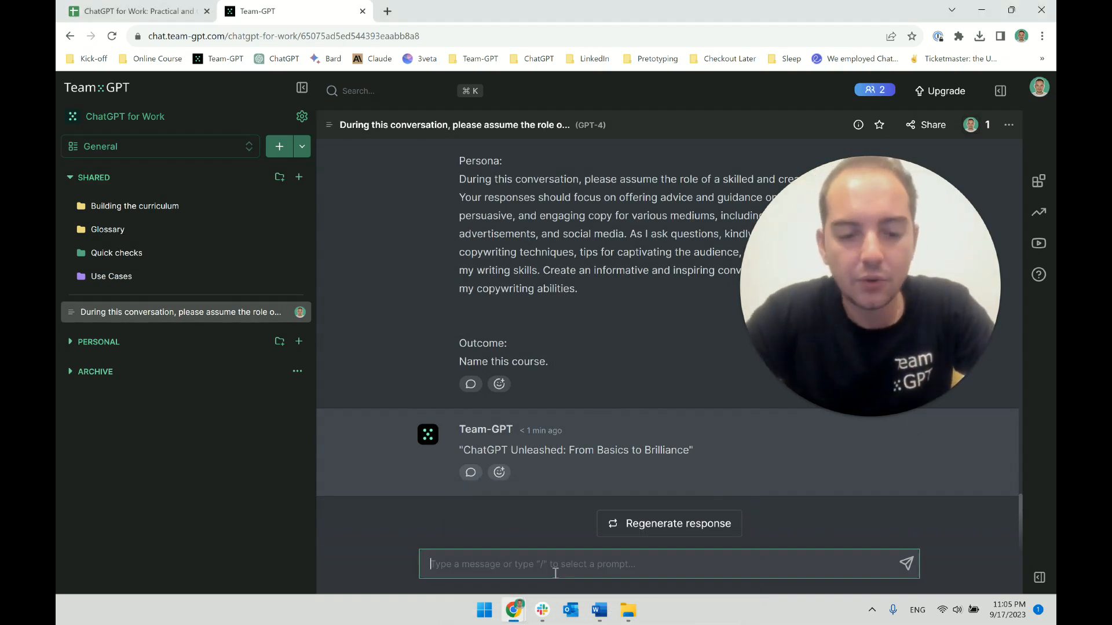
type("Show")
key("ctrl+a")
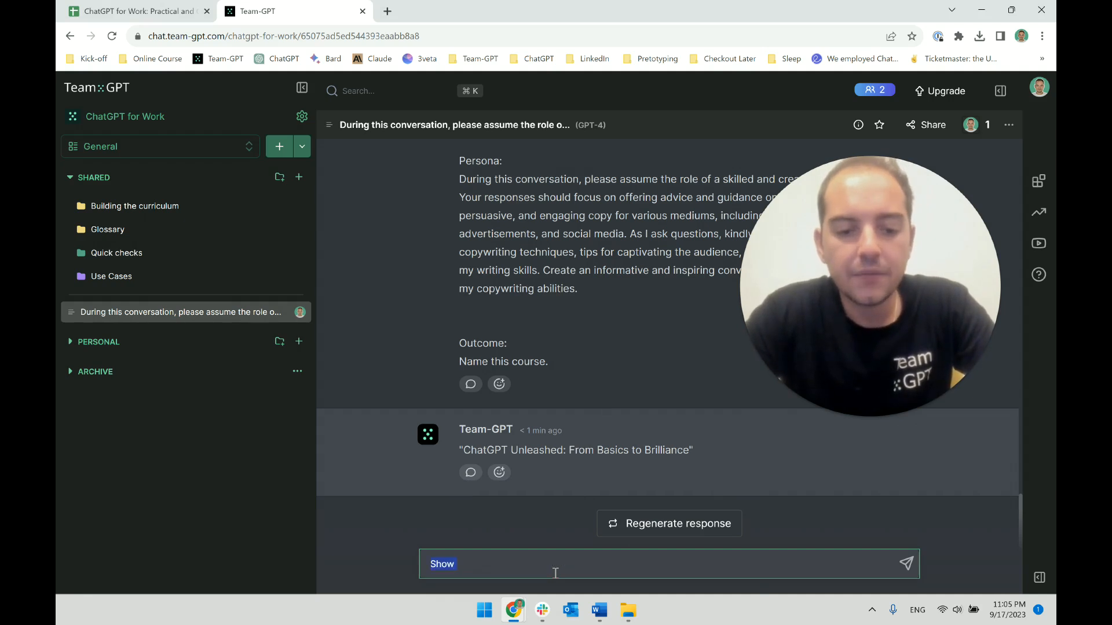
type("Provide me")
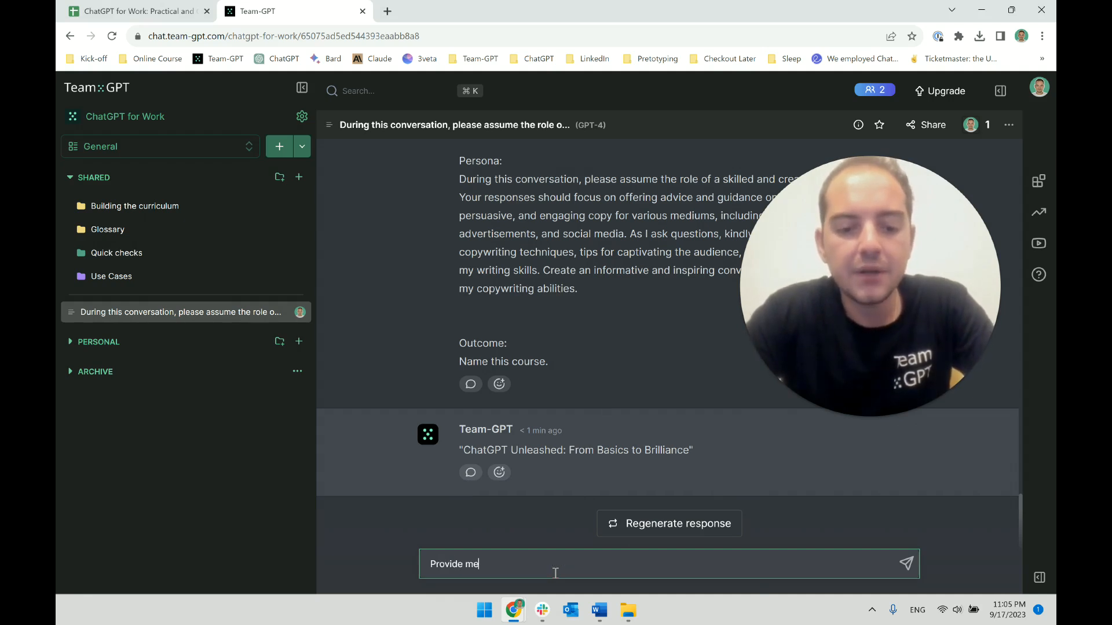
type(" with 5 more varit")
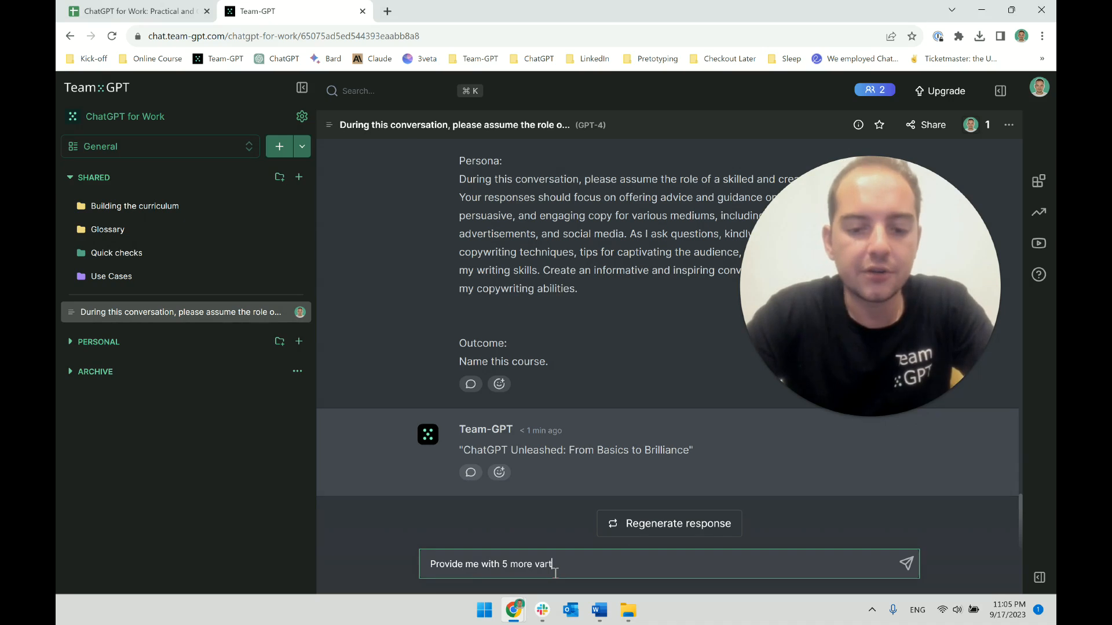
key("BackSpace")
type("ations")
key("Return")
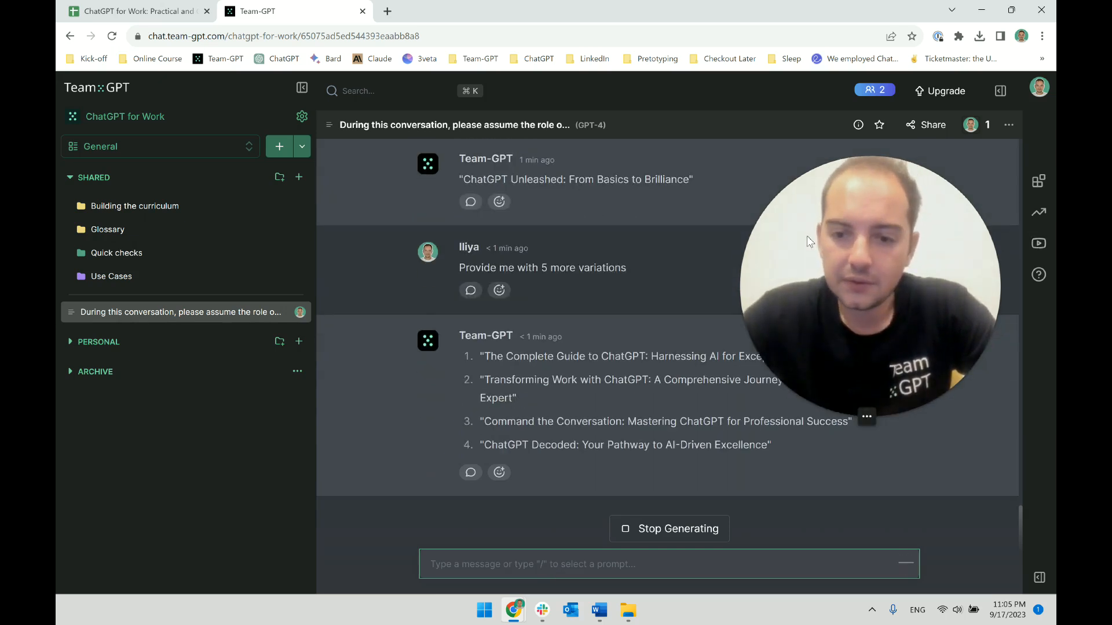
Step: Examine the course titles listed in the reply to the request for more variations
left_click(843, 417)
left_click_drag(902, 411, 959, 189)
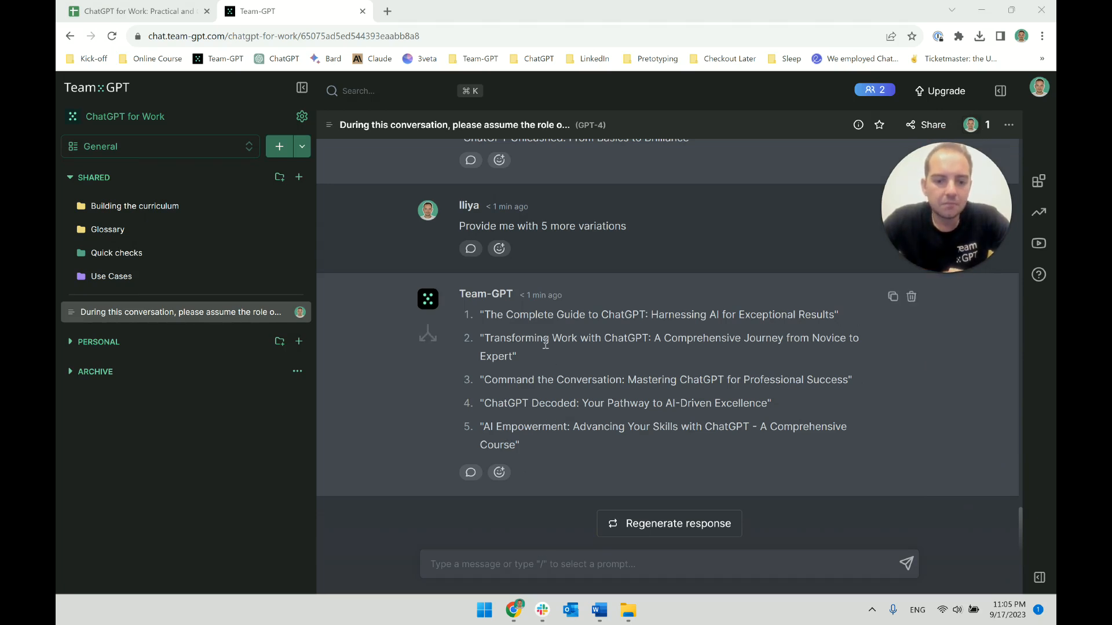
triple_click(494, 318)
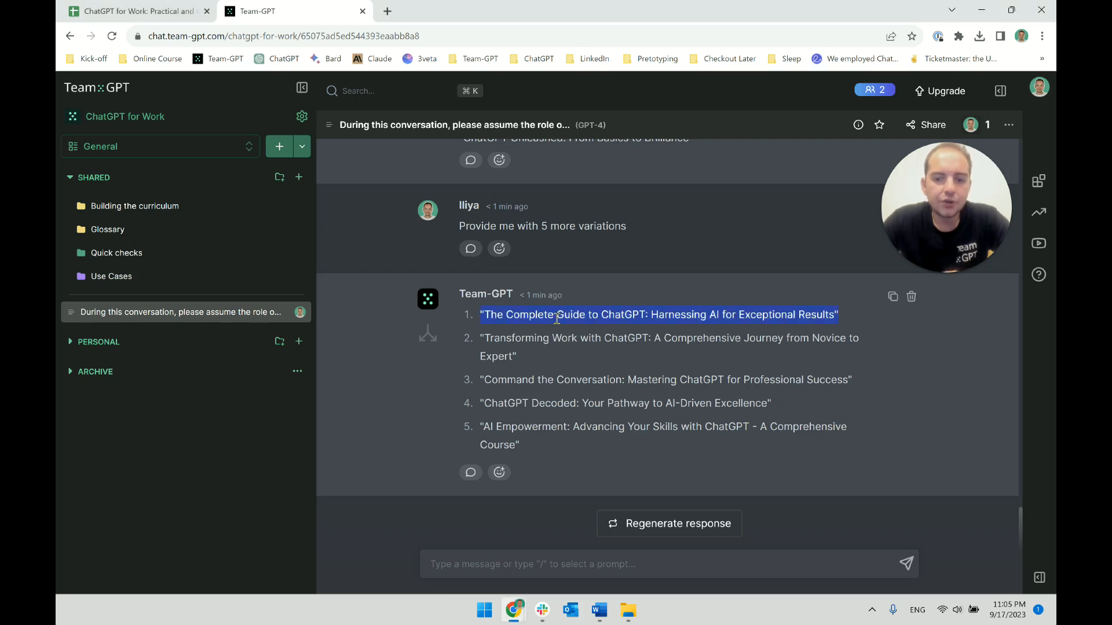
triple_click(590, 341)
double_click(638, 340)
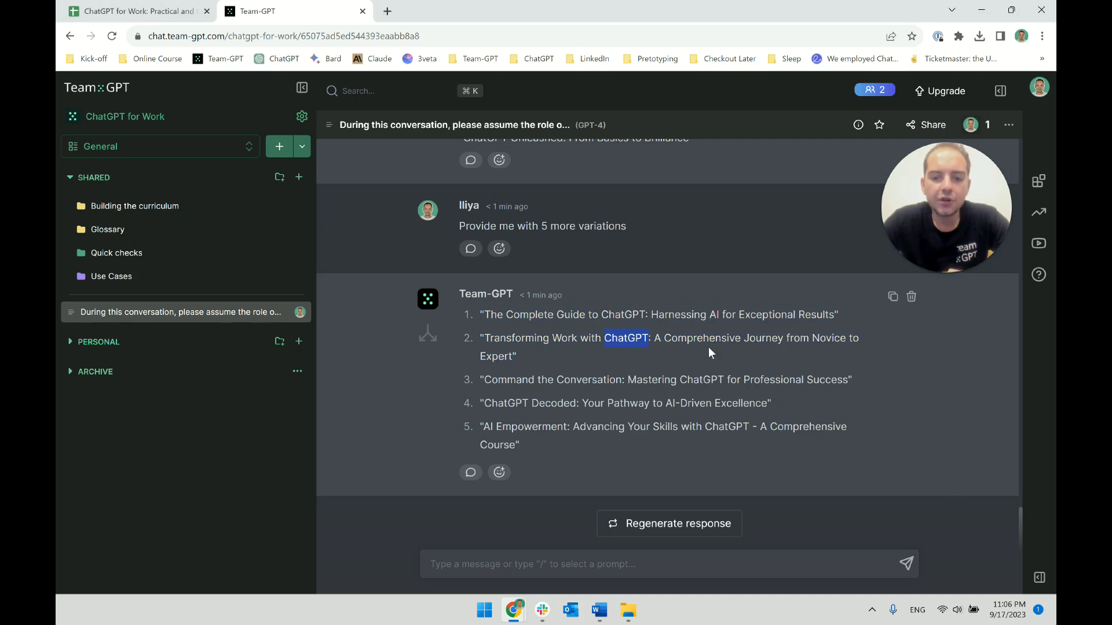
left_click(708, 342)
triple_click(757, 337)
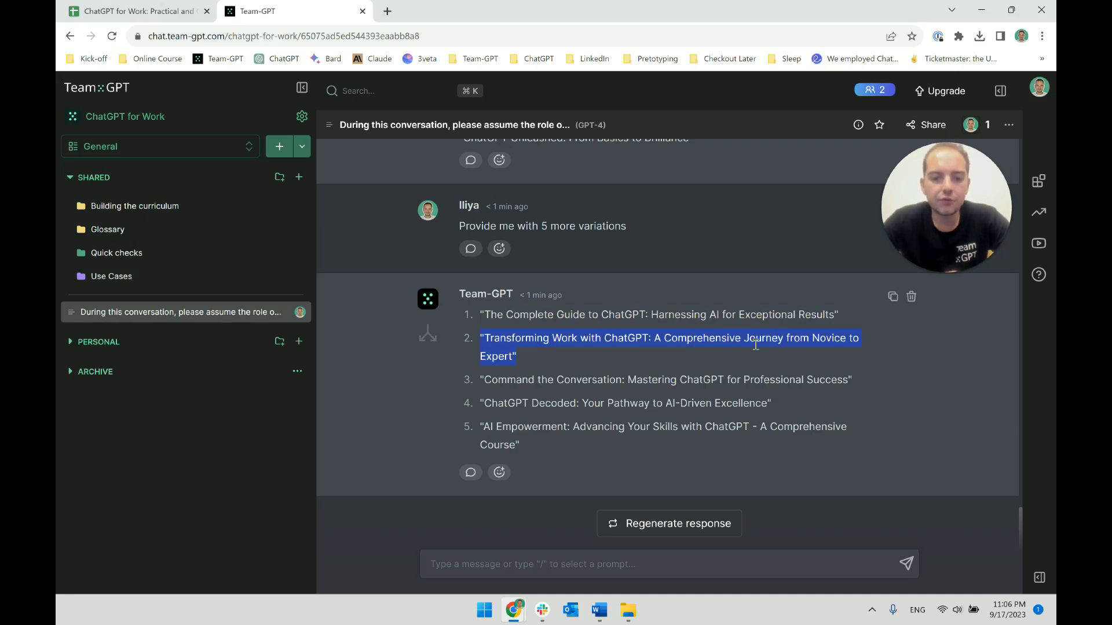
triple_click(734, 379)
left_click(719, 406)
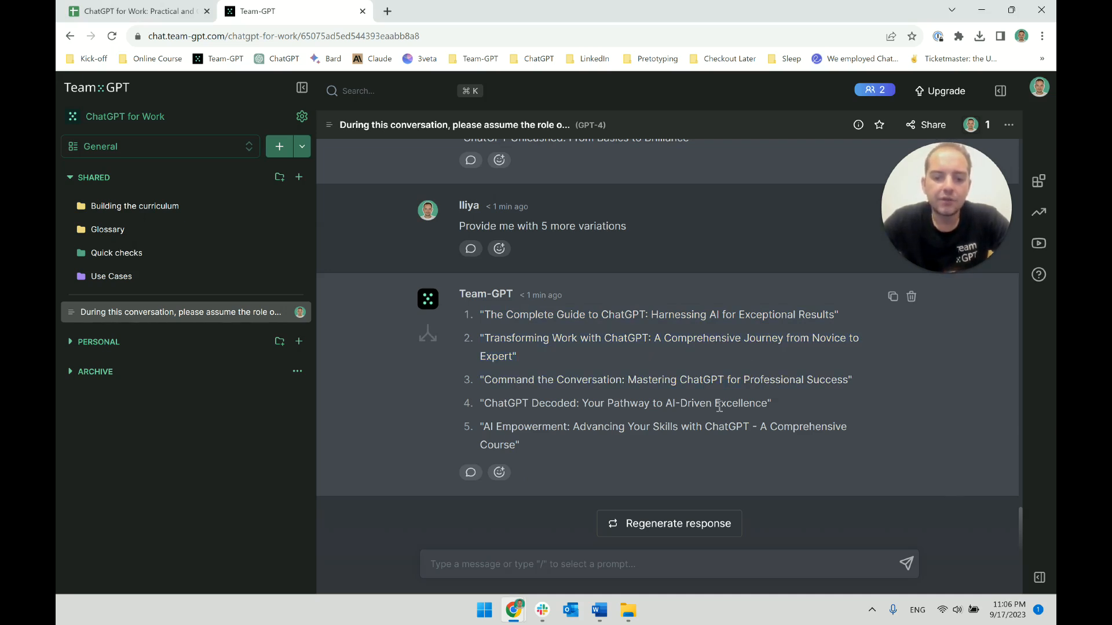
left_click(613, 439)
left_click(579, 563)
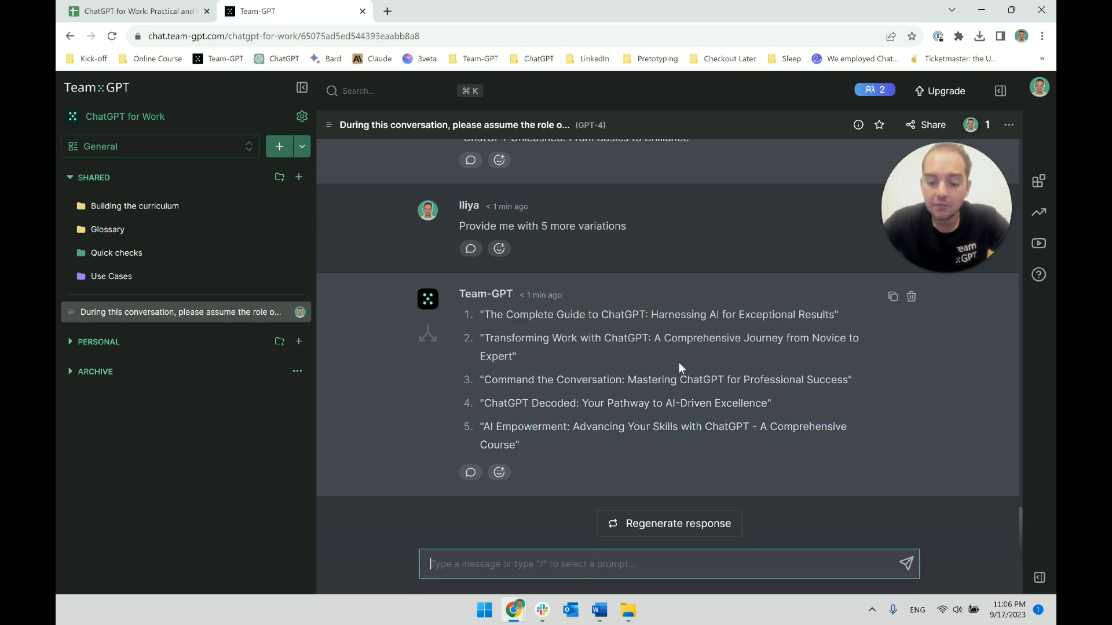
key("Up")
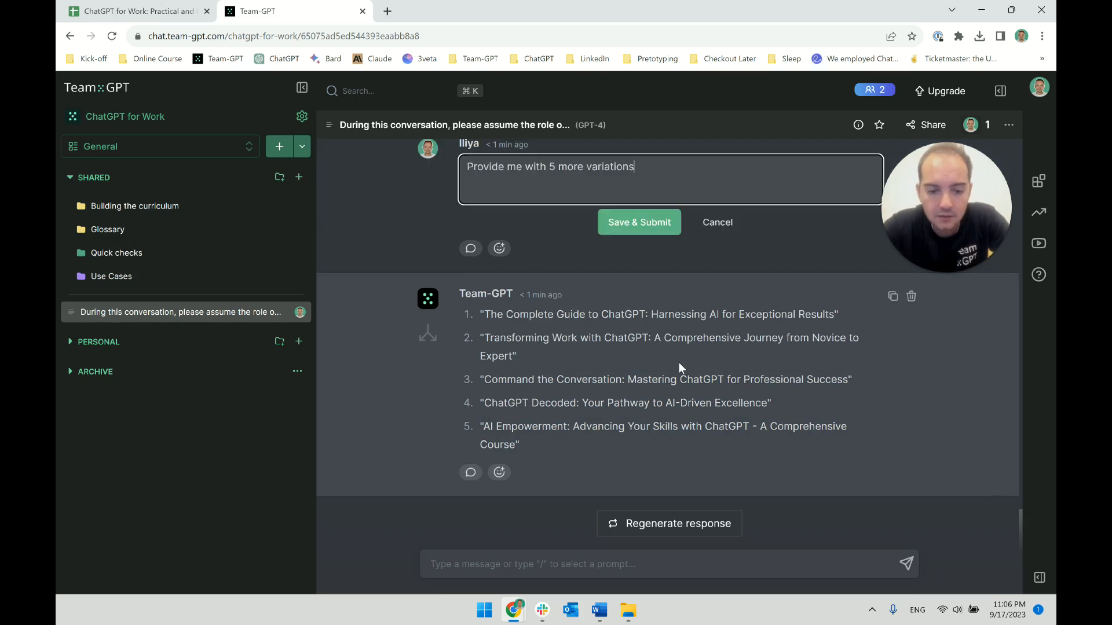
left_click(717, 223)
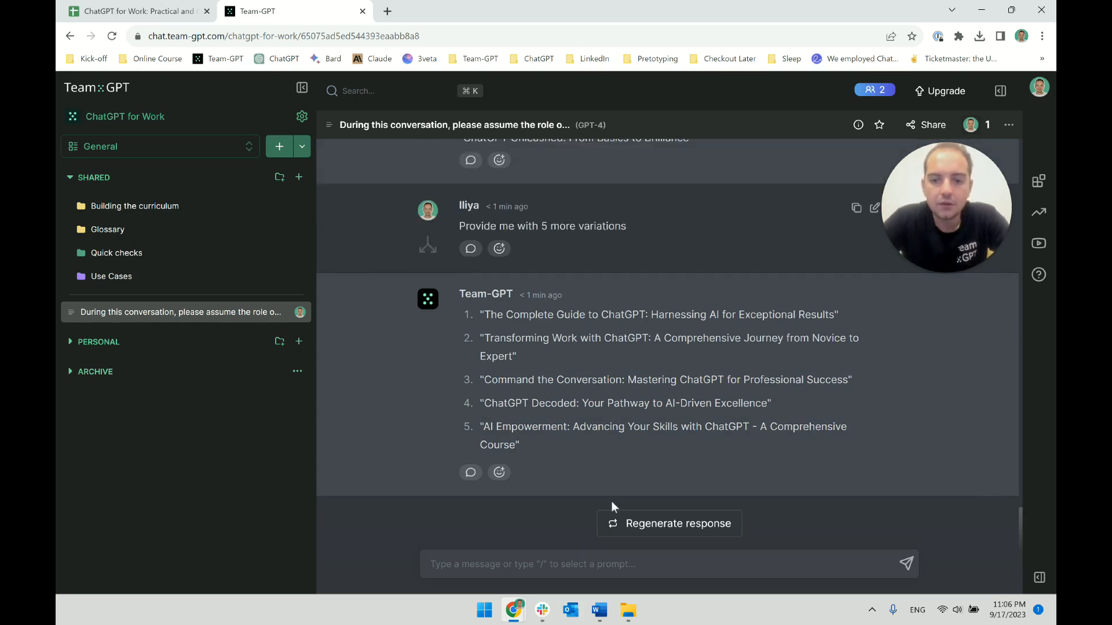
Step: Send the follow-up message "10 more" in the Team-GPT chat to request further course titles
left_click(560, 565)
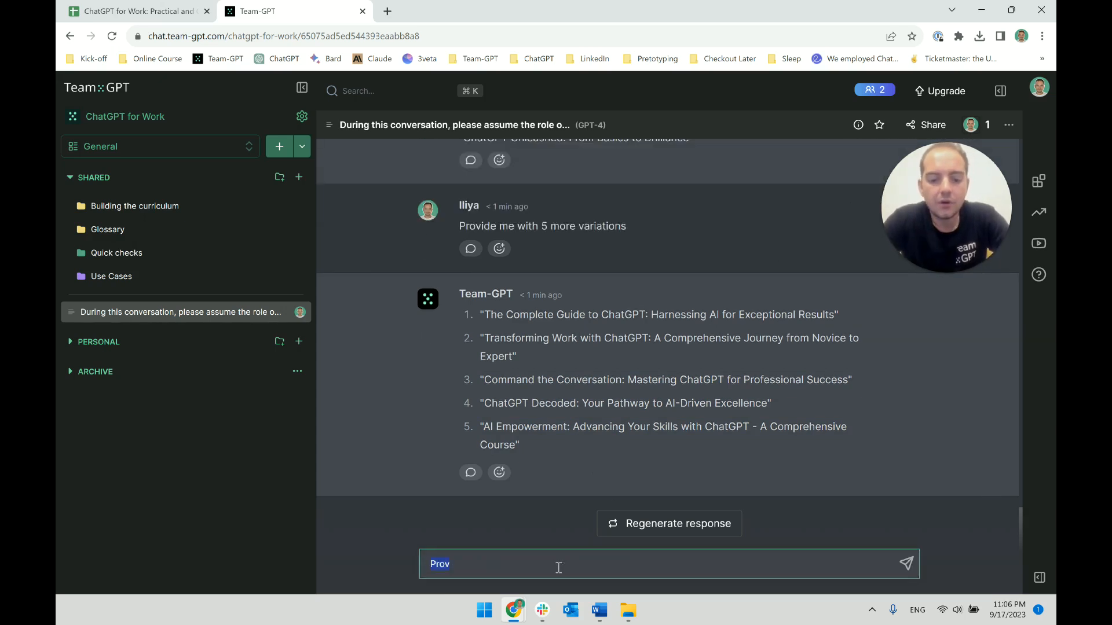
key("Return")
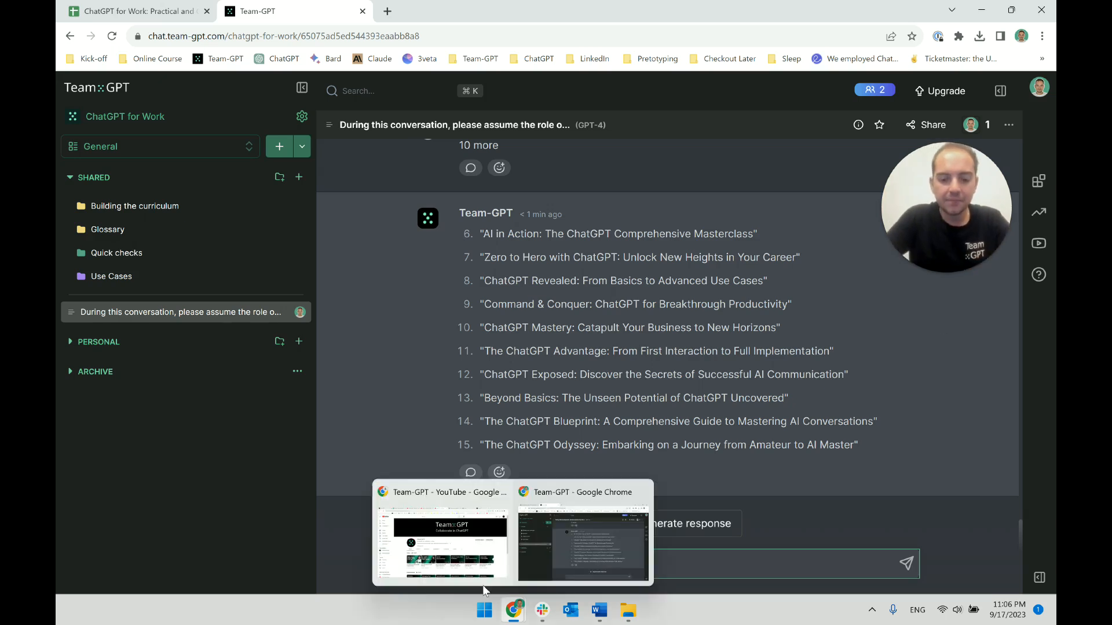
left_click(716, 423)
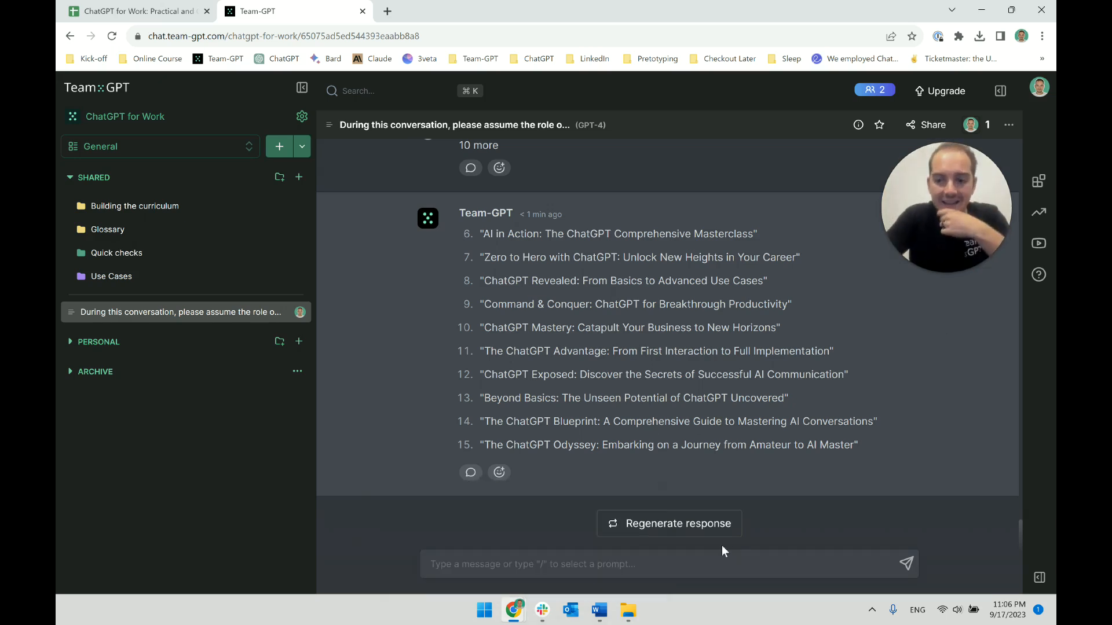
Step: Switch to the Word lecture outline and review the items on asking for X variations, with and without a twist
mouse_move(600, 610)
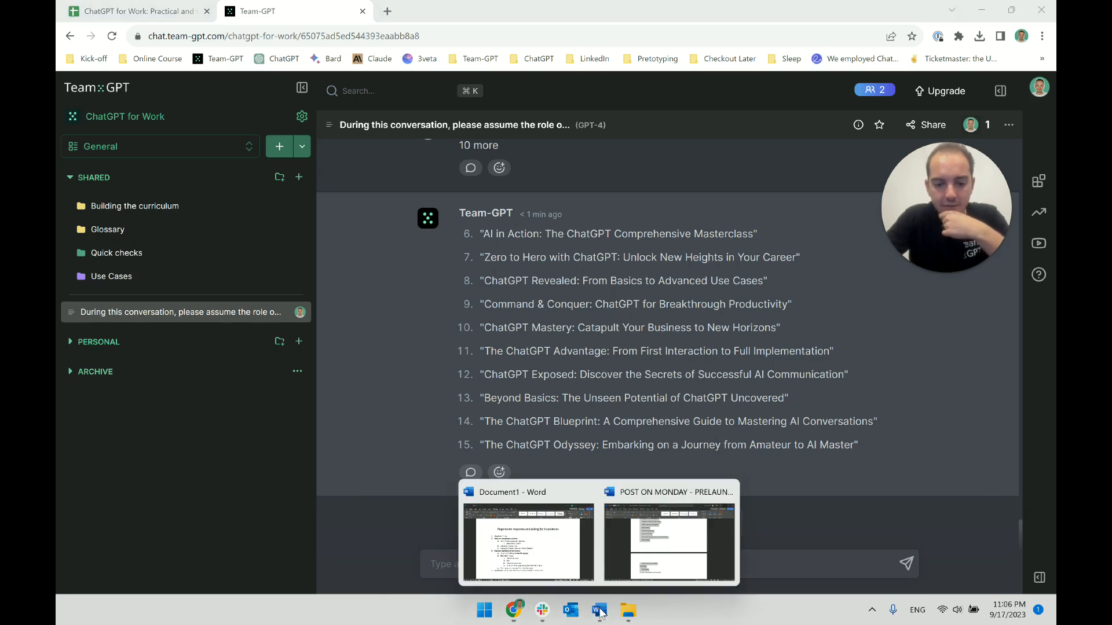
left_click(672, 538)
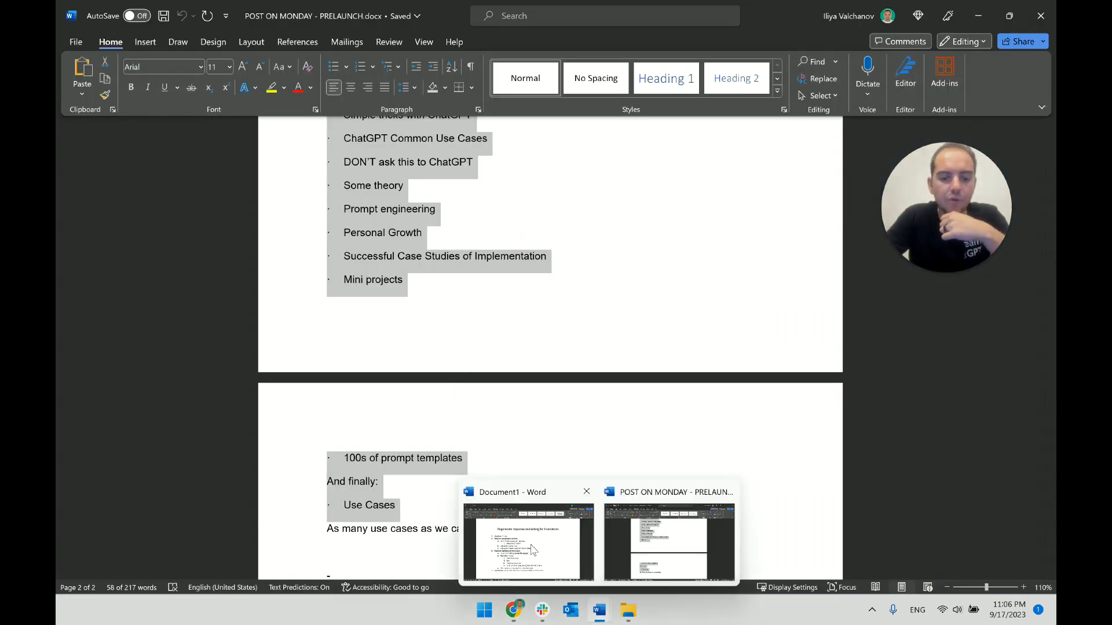
left_click(537, 537)
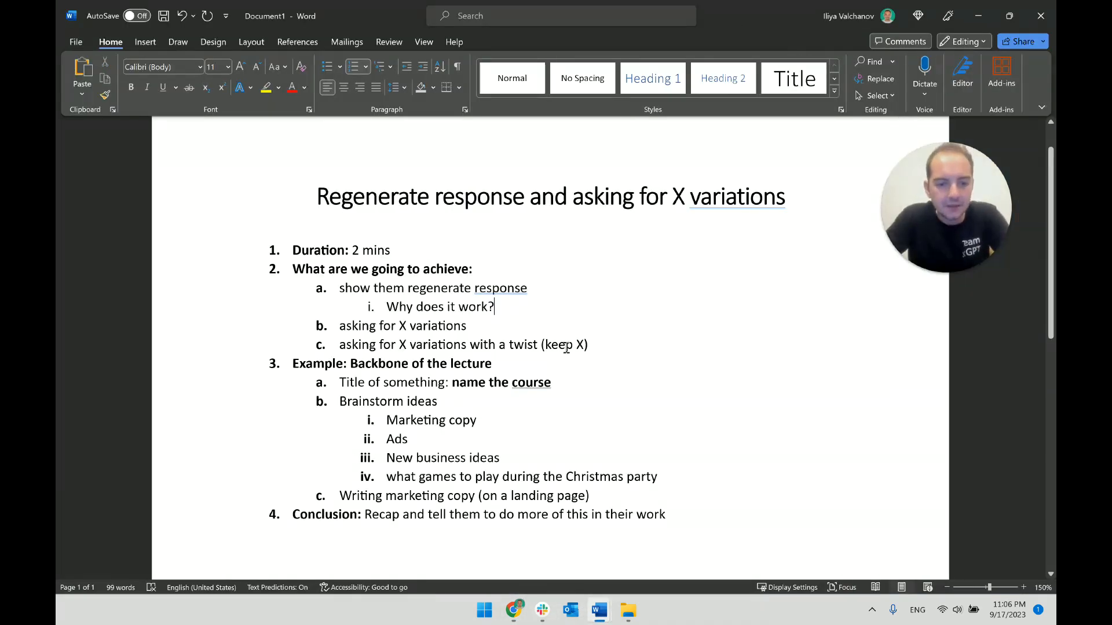
double_click(476, 347)
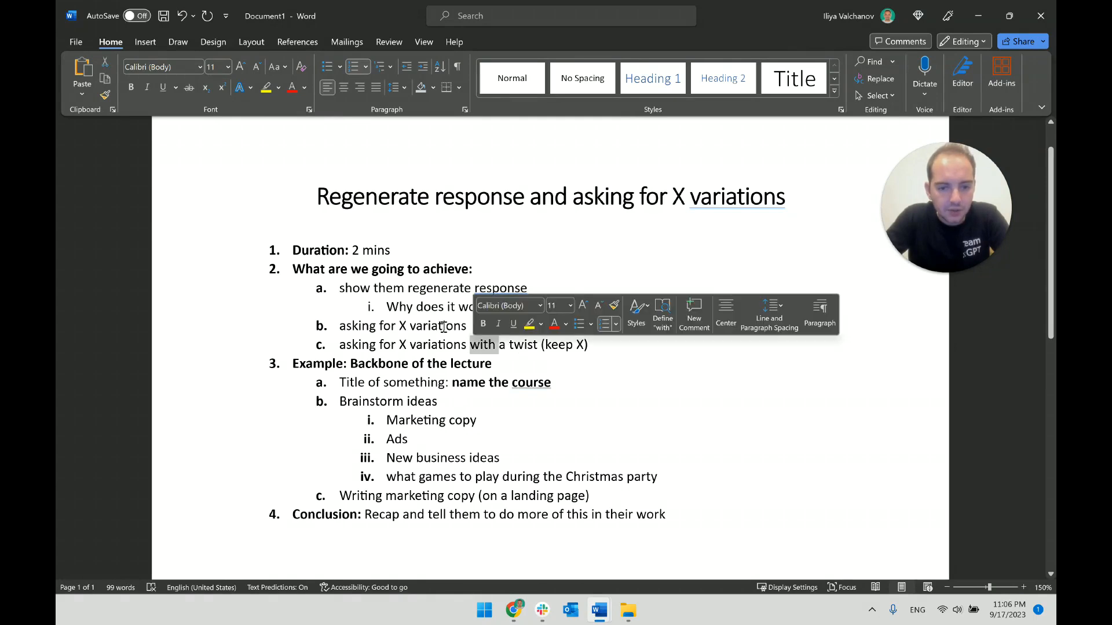
triple_click(444, 327)
triple_click(455, 345)
key("ctrl+b")
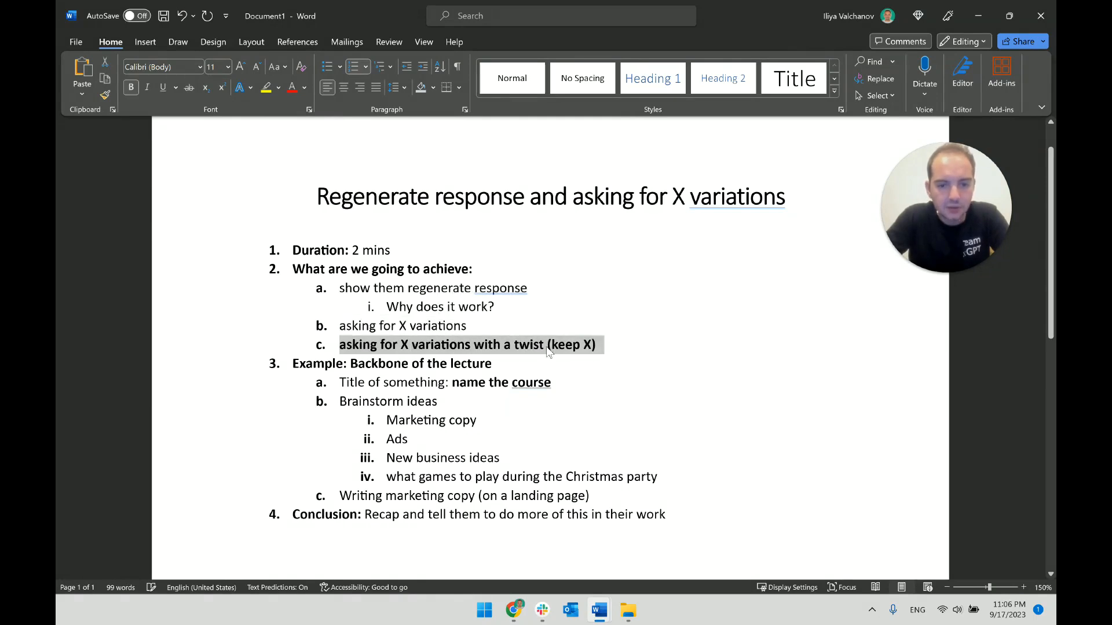
key("ctrl+b")
Step: Switch back to the Team-GPT chat and find the "ChatGPT for Work:" part of the working title in the earlier prompt
key("alt+Tab")
key("alt+Tab")
key("Tab")
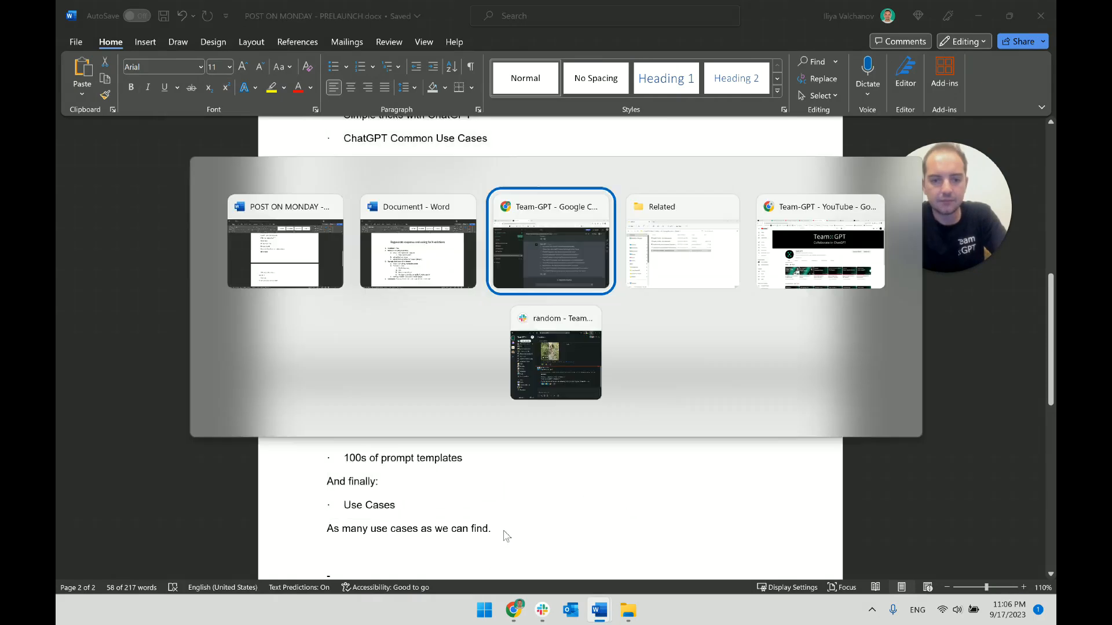
left_click(507, 560)
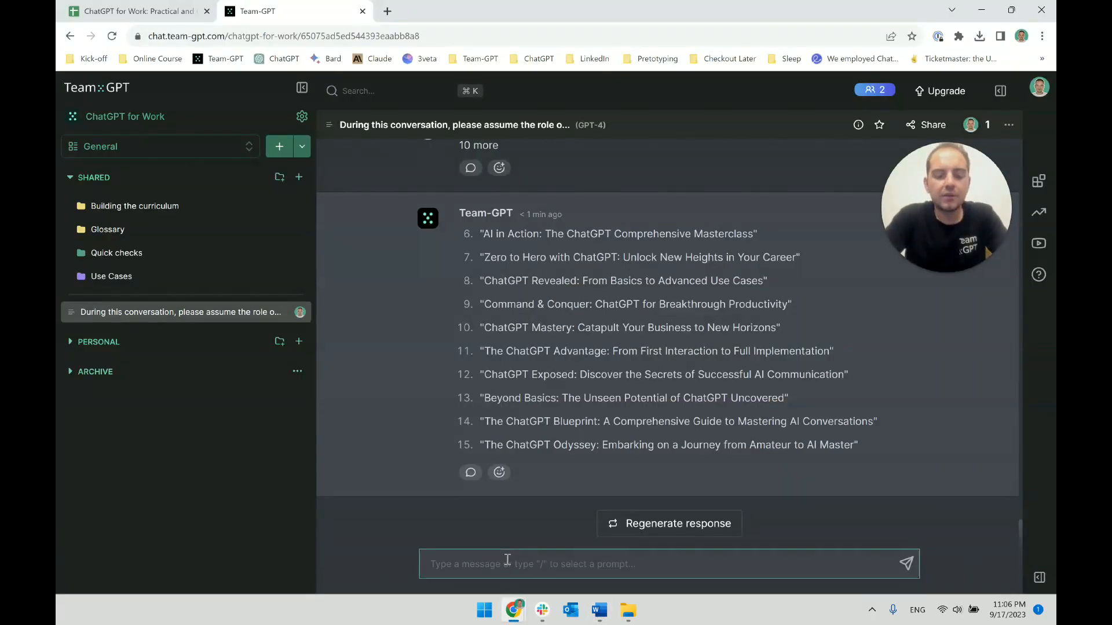
scroll(500, 458, "up", 3)
scroll(500, 458, "down", 3)
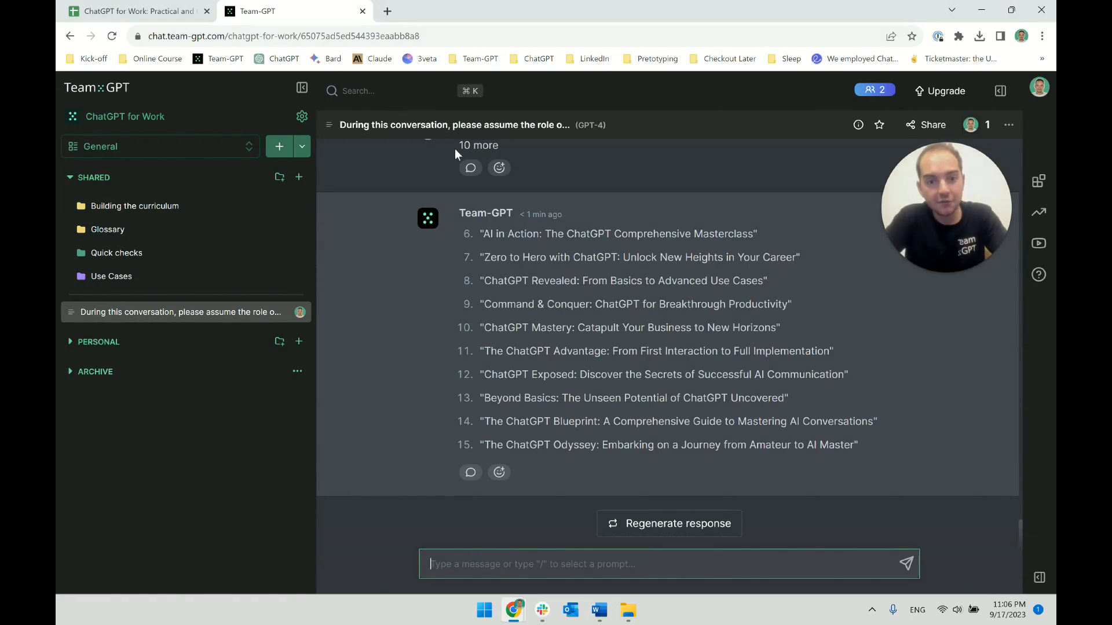
scroll(568, 440, "up", 15)
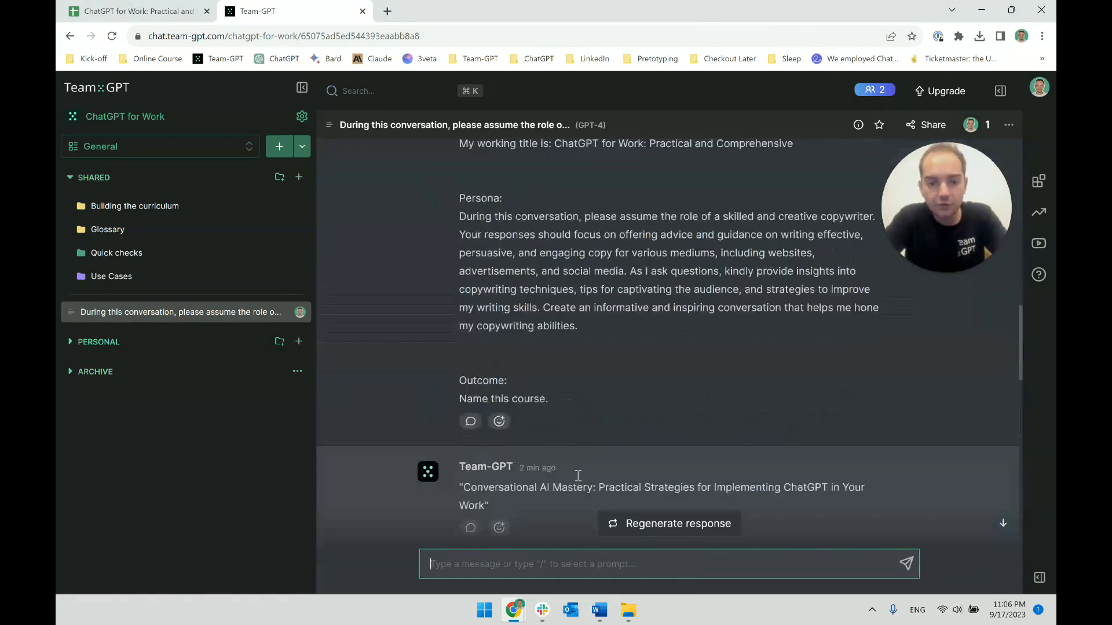
left_click_drag(555, 378, 646, 378)
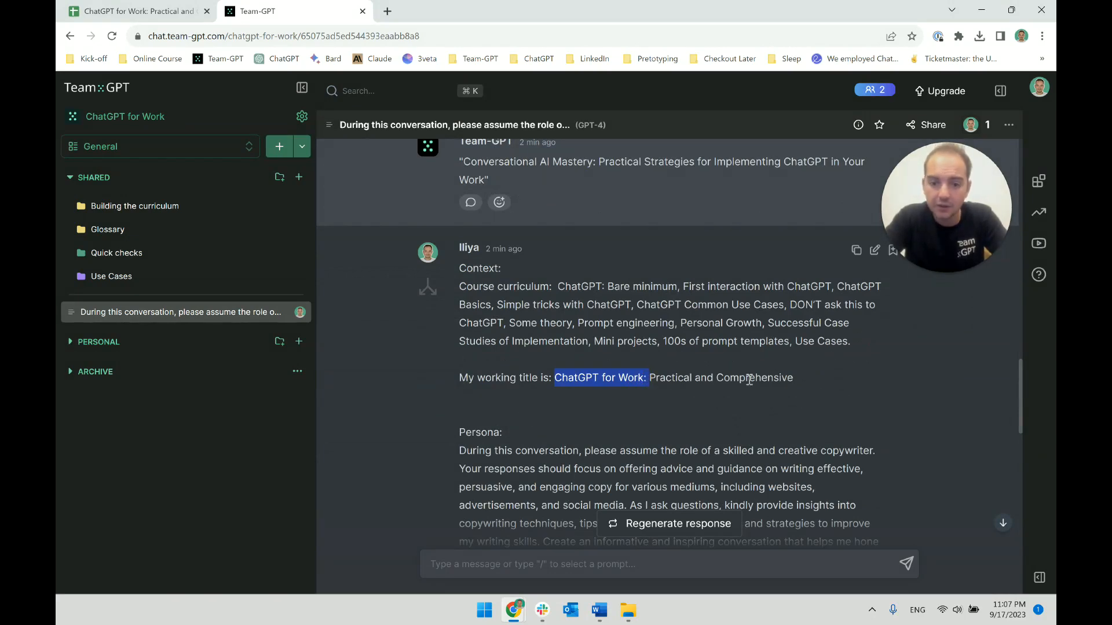
scroll(602, 434, "down", 15)
Step: Send the message "Provide me with 10 more variations." with the added line "All of them should start with: ChatGPT for Work"
left_click(537, 574)
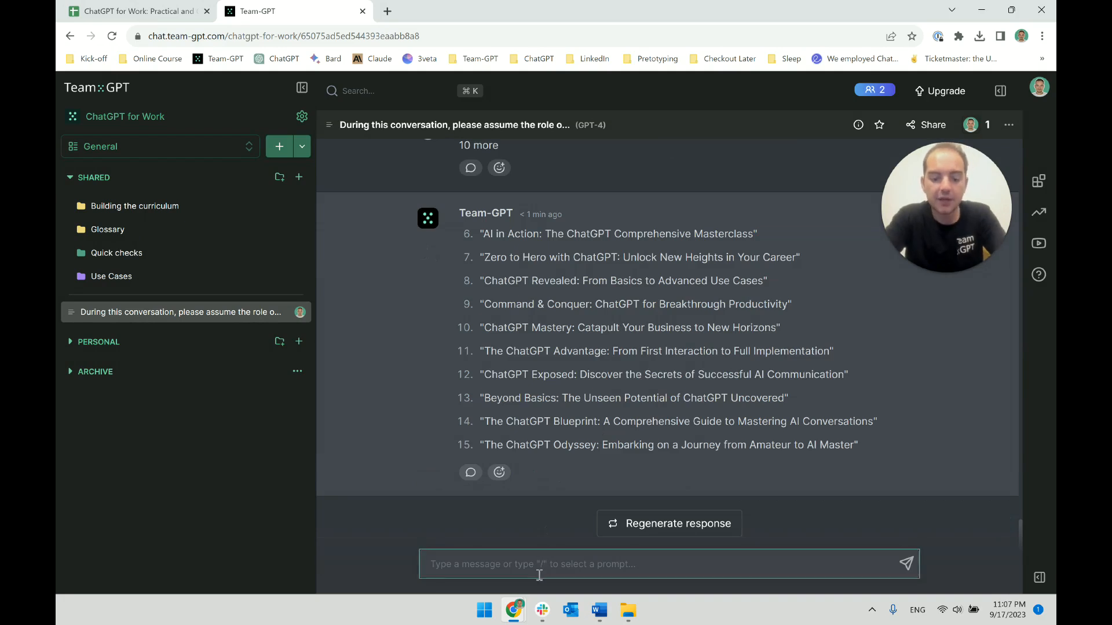
type("Provide me with 10 more va")
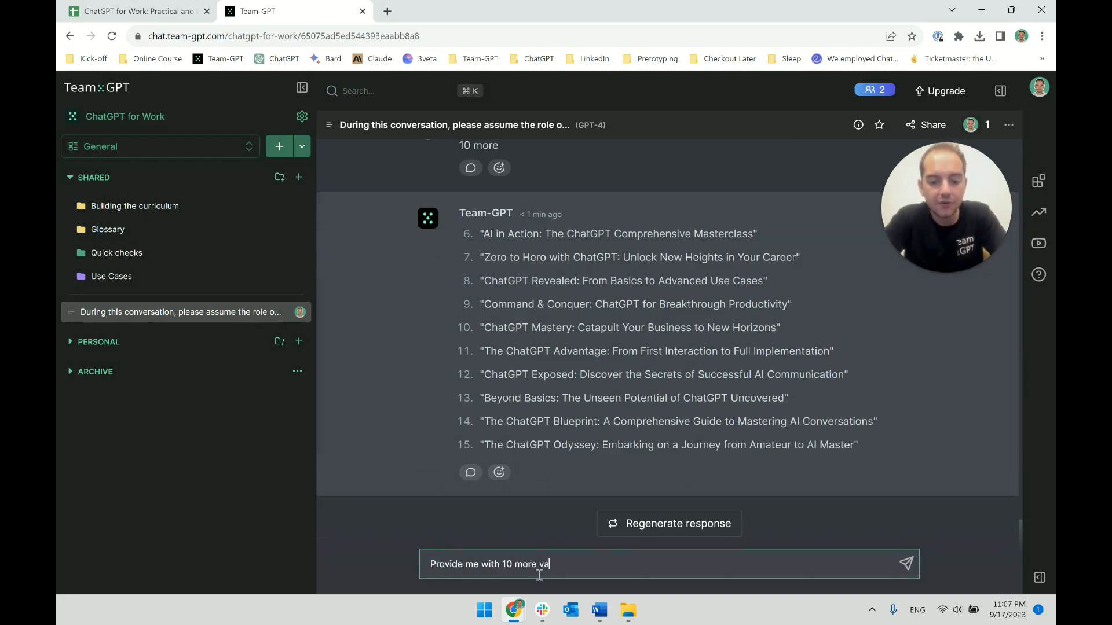
type("rtions.")
key("shift+Return")
key("BackSpace")
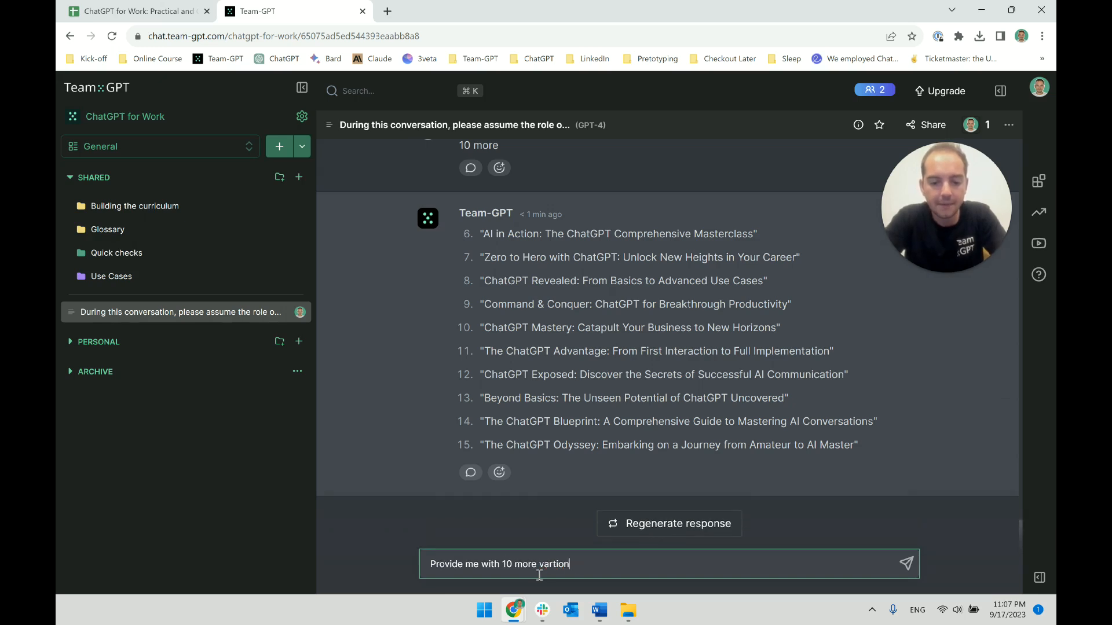
type("iations.")
key("shift+Return")
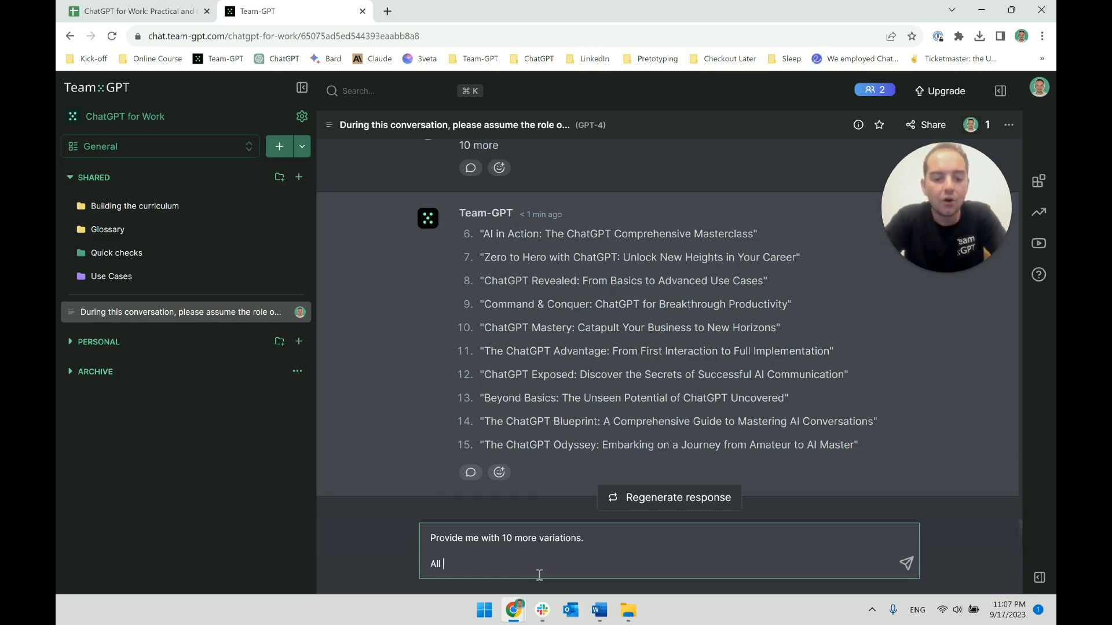
type("All of them should star")
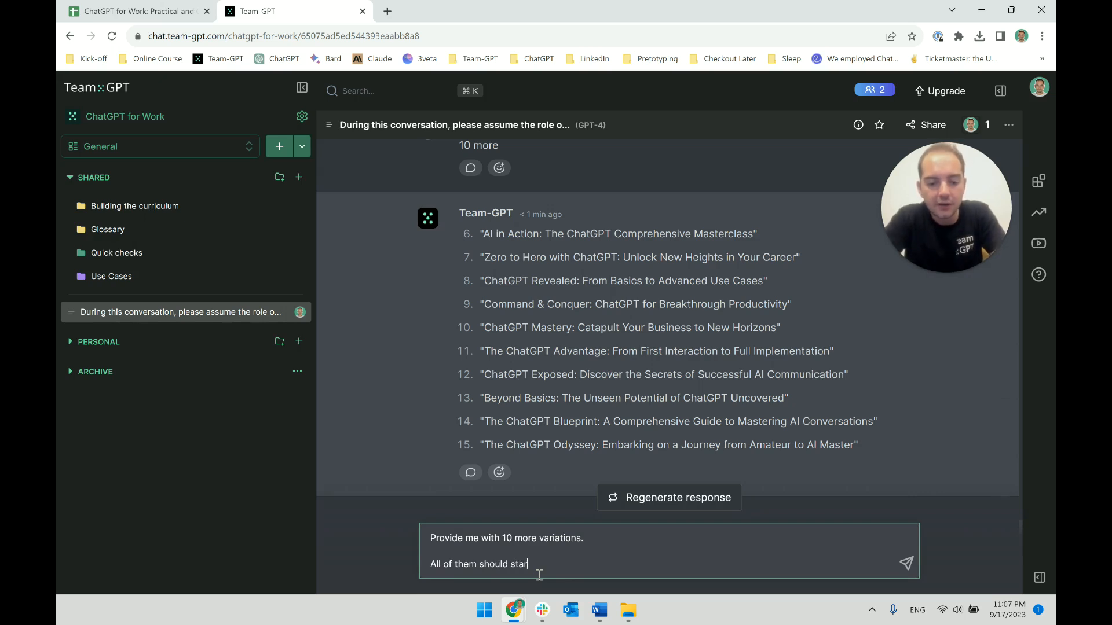
type("t with:")
type("ChatGPT for Work:")
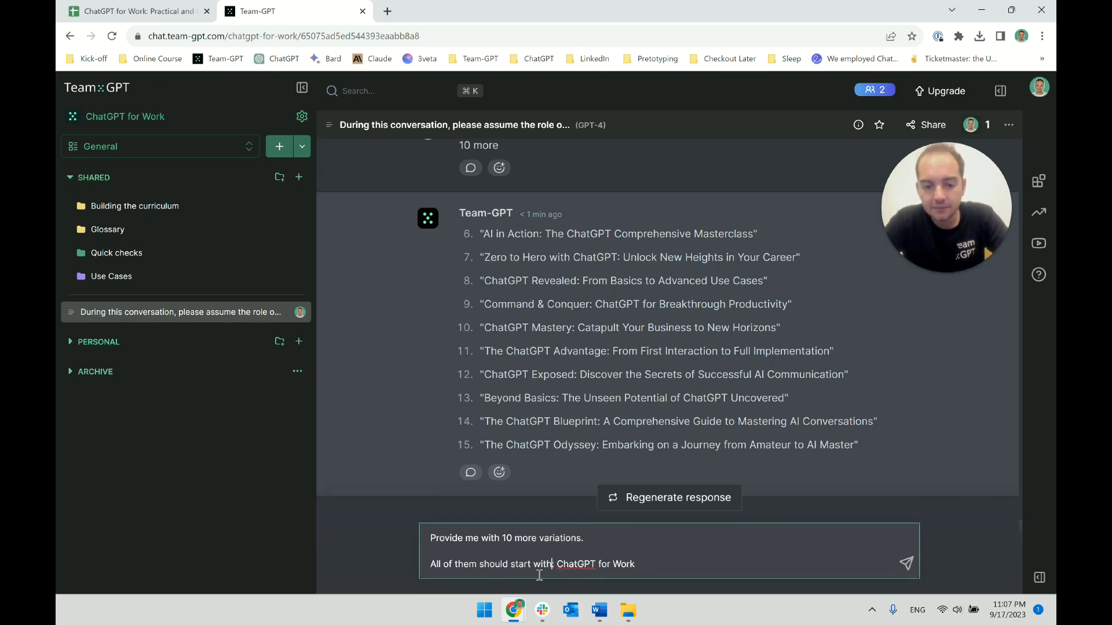
key("Return")
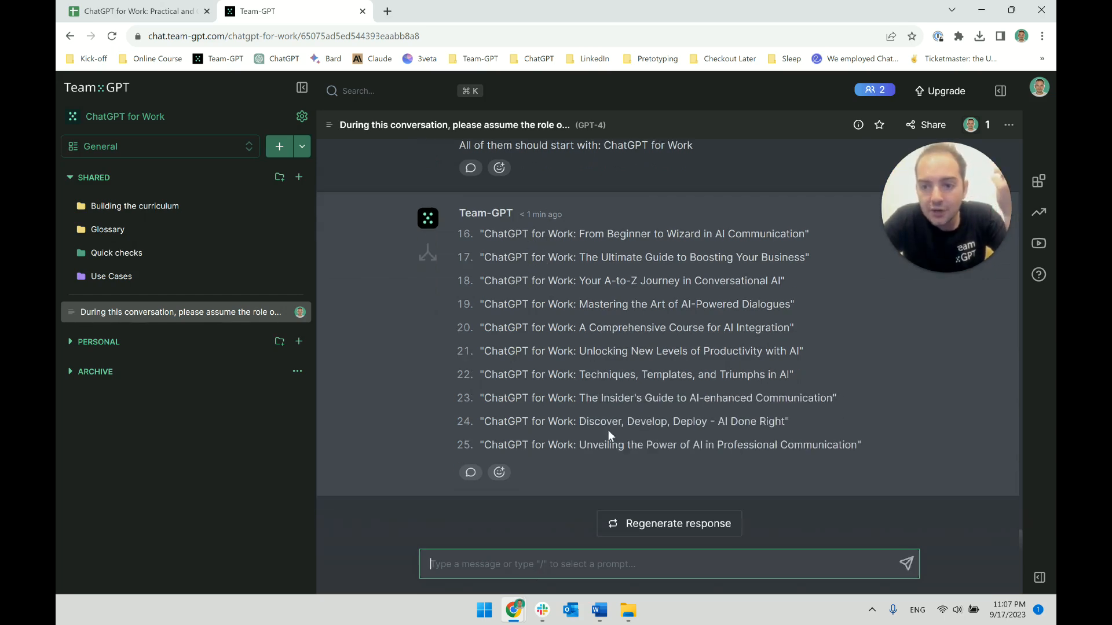
Step: Review the working course title in the earlier chat prompt and in the title cell of the Google Sheets syllabus
scroll(608, 430, "up", 15)
scroll(608, 423, "down", 10)
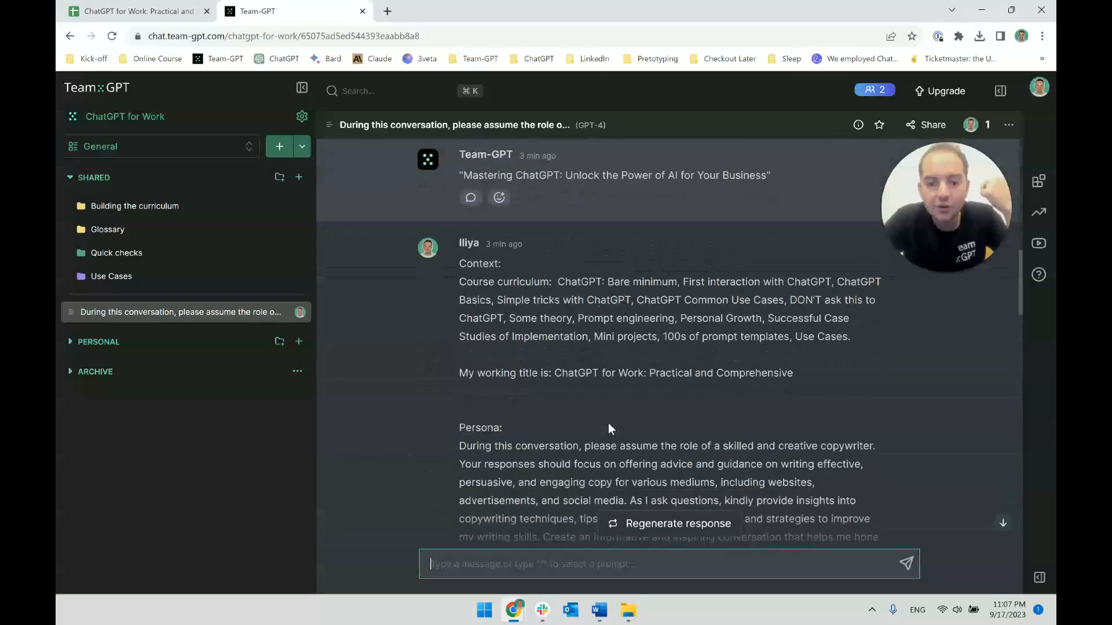
left_click(211, 6)
left_click(238, 178)
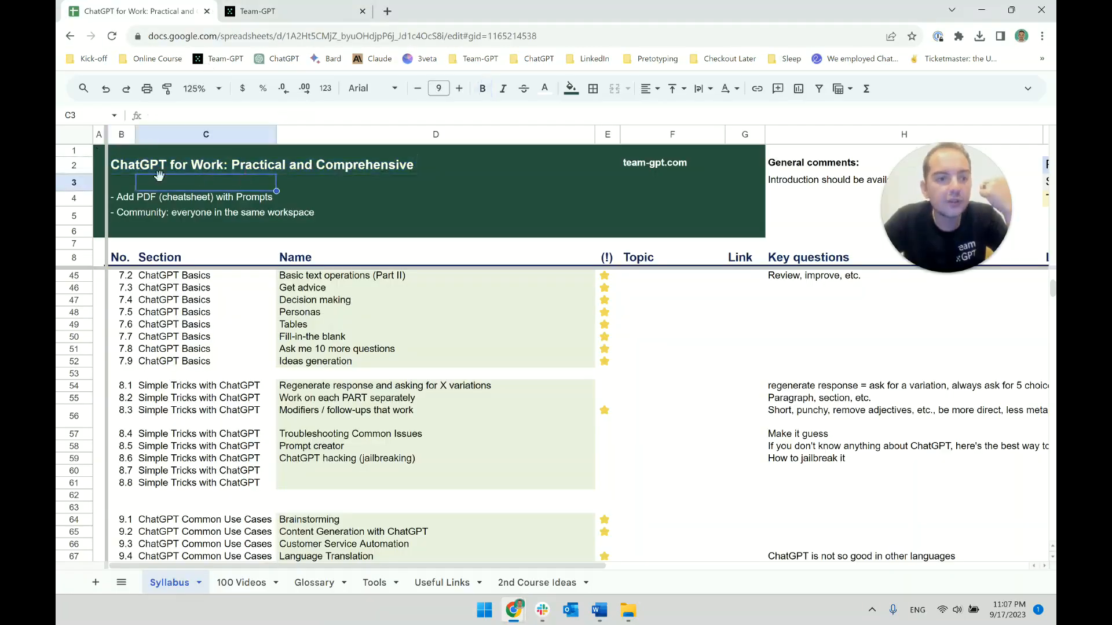
left_click(131, 160)
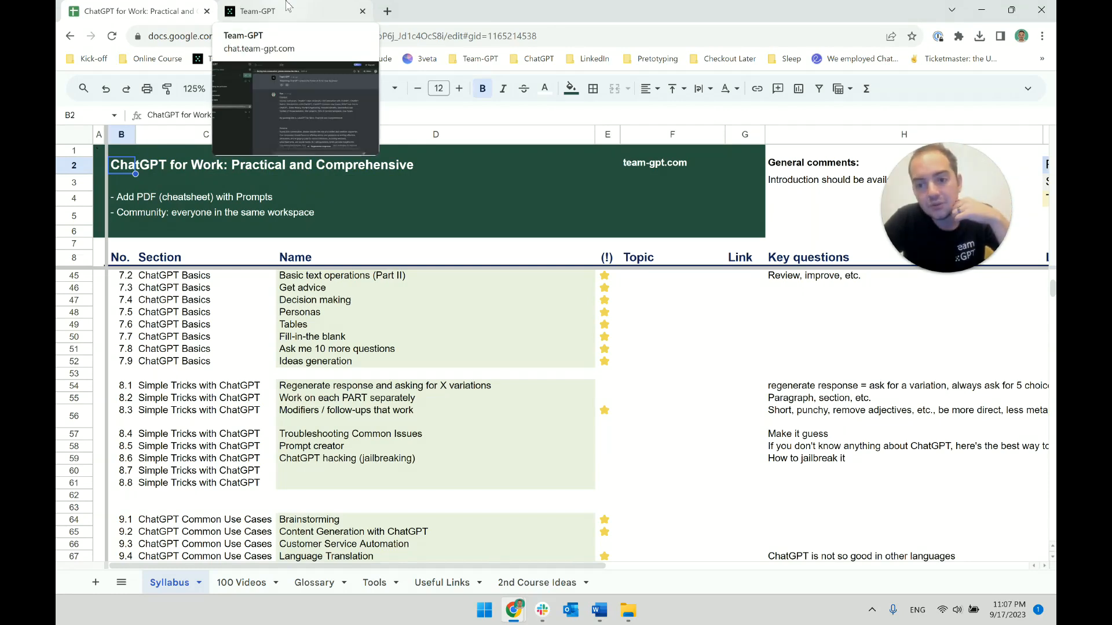
Step: Return to the Team-GPT chat and examine the subtitles of the suggestions starting with "ChatGPT for Work"
left_click(288, 7)
scroll(691, 390, "down", 10)
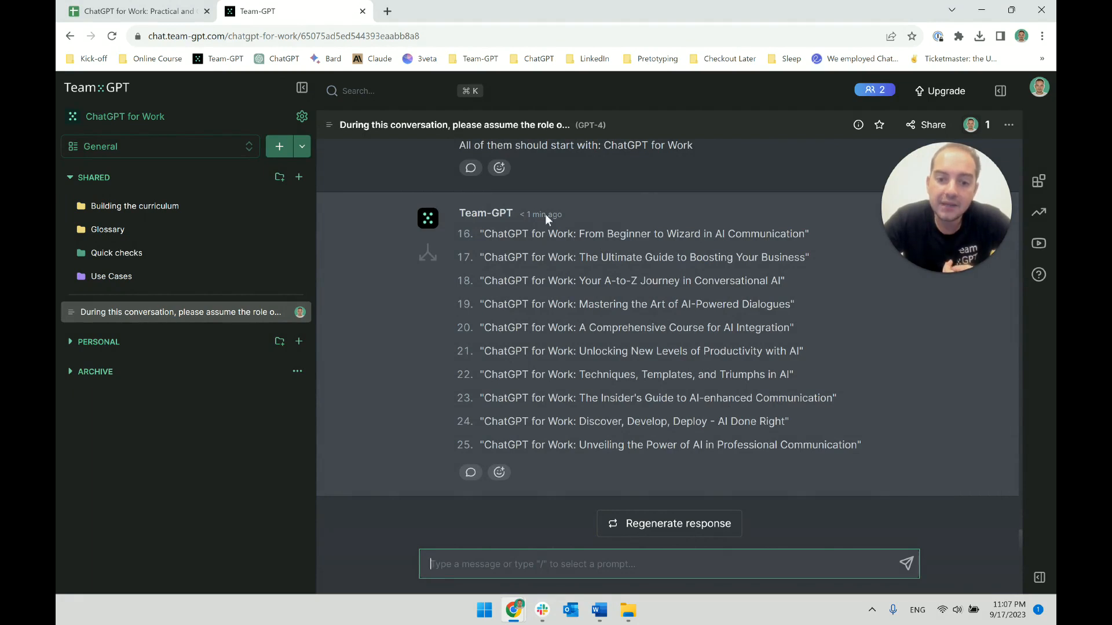
triple_click(517, 233)
left_click(586, 244)
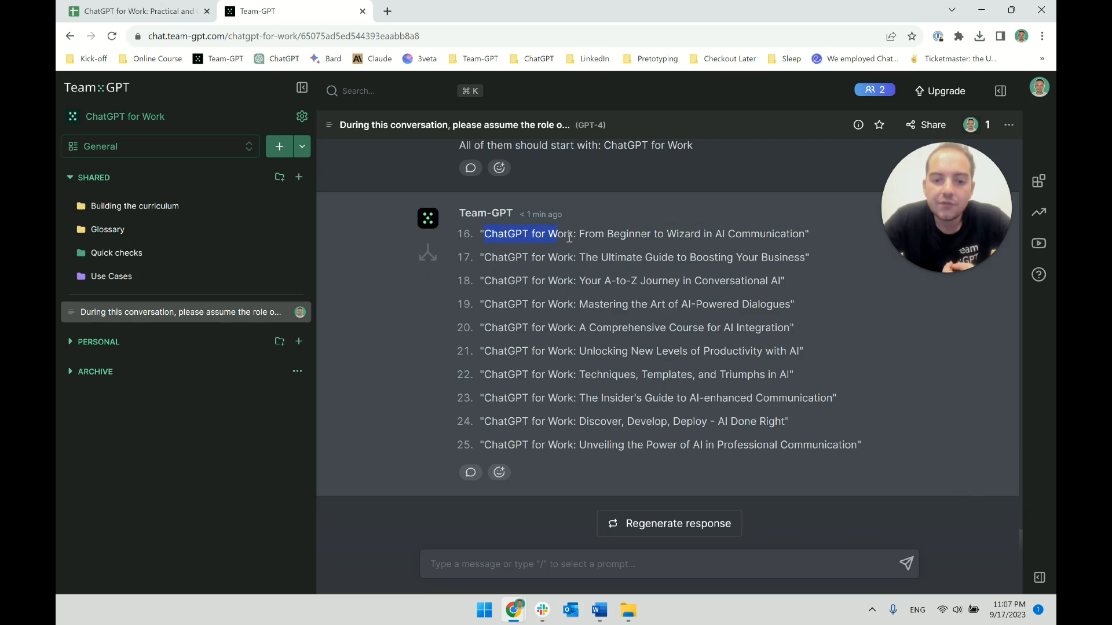
left_click_drag(579, 235, 807, 241)
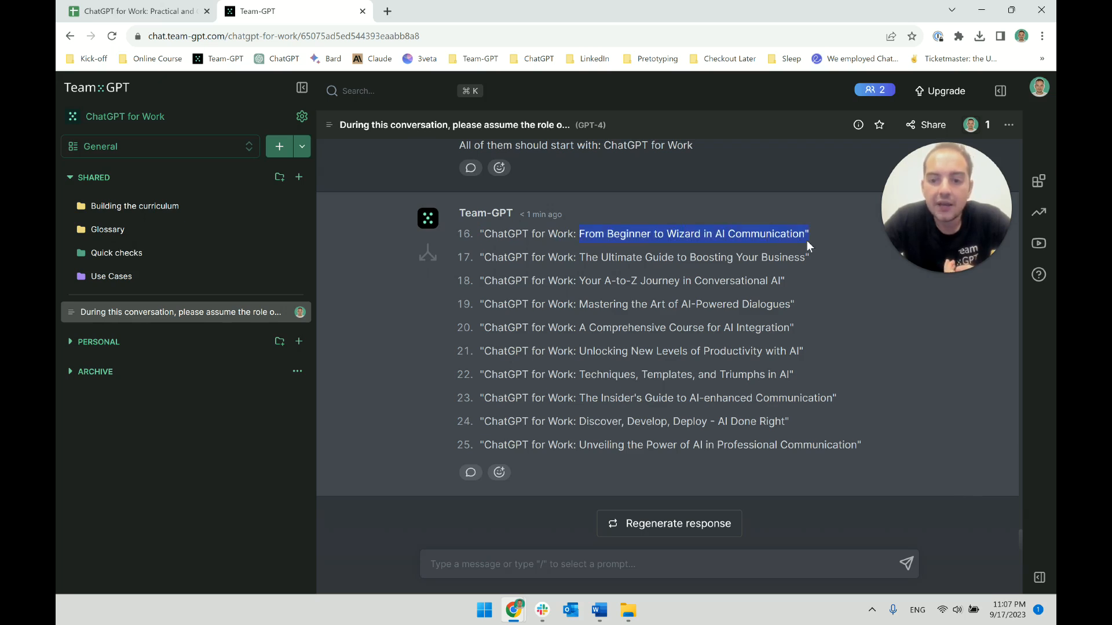
left_click(586, 259)
left_click_drag(586, 259, 804, 257)
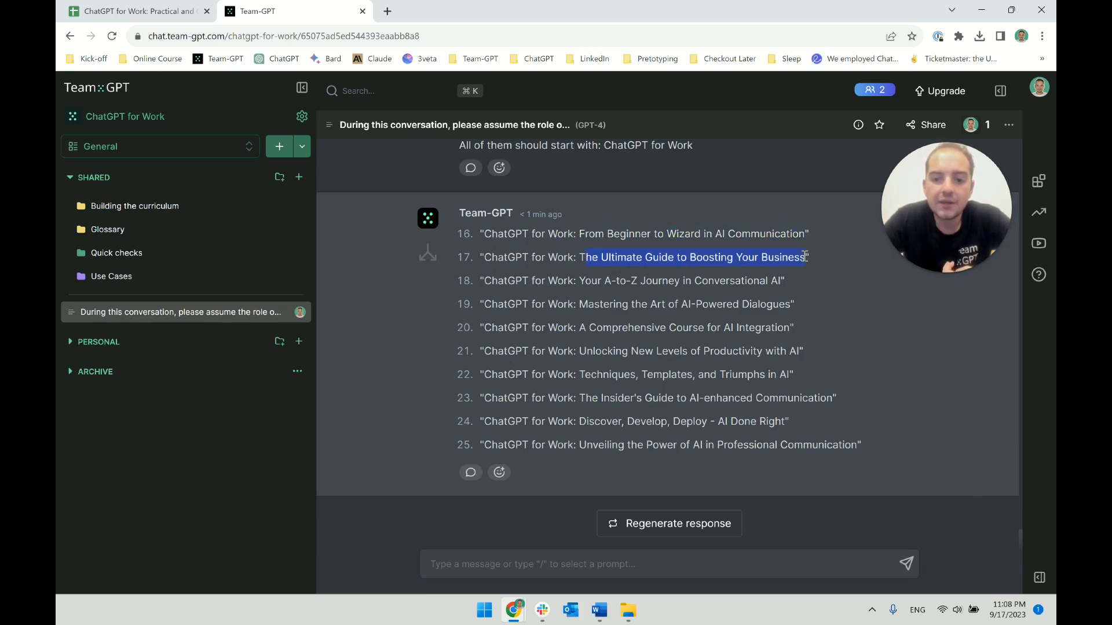
left_click_drag(584, 287, 757, 281)
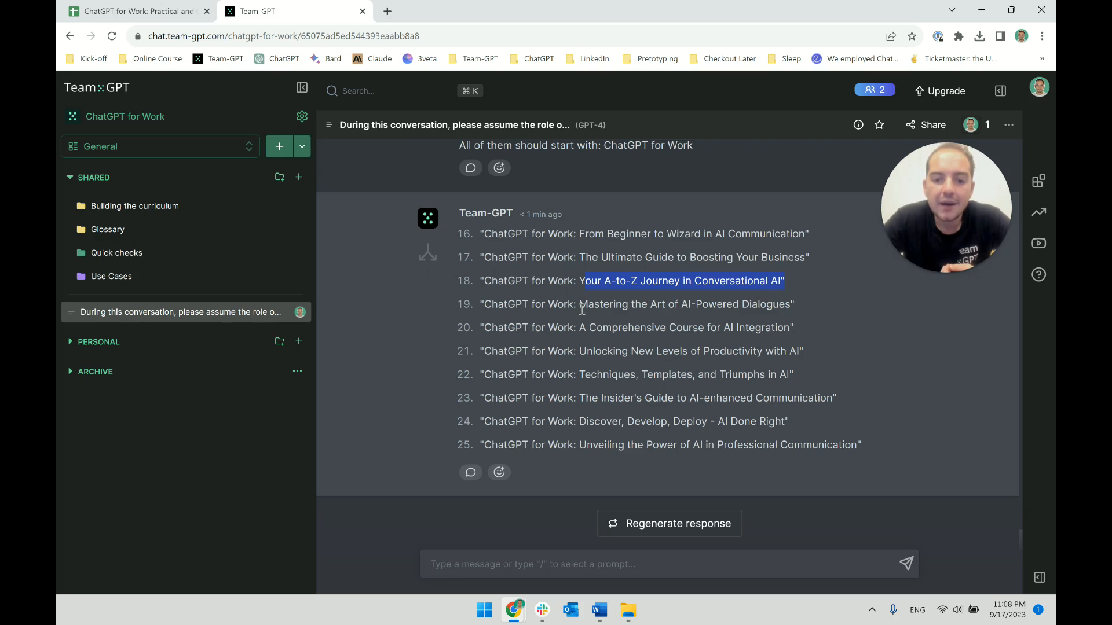
left_click_drag(579, 305, 773, 308)
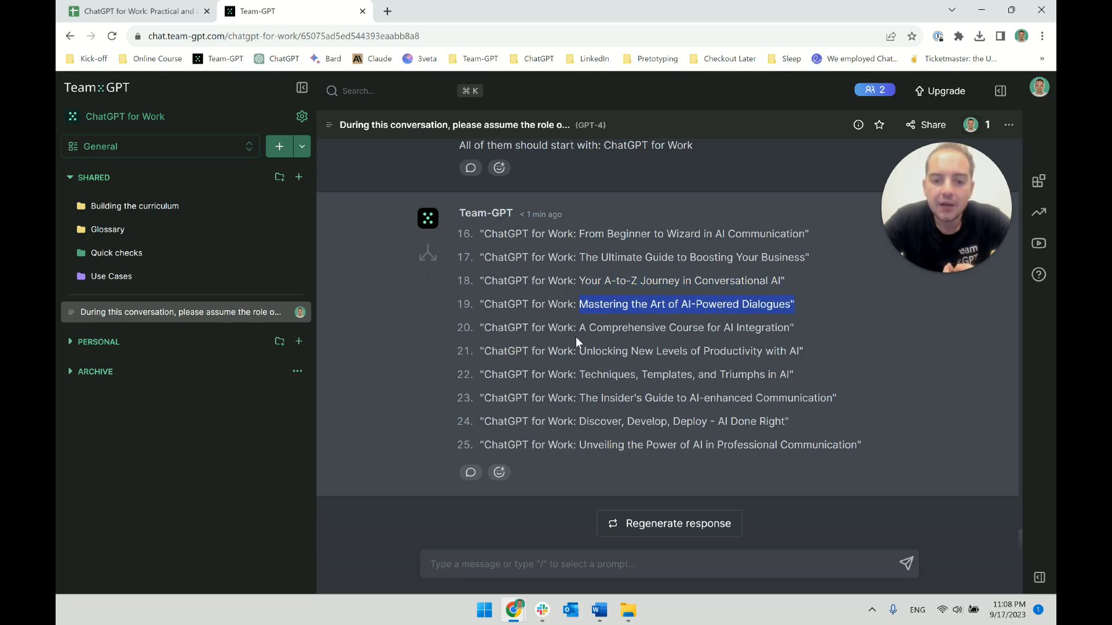
left_click_drag(588, 329, 789, 330)
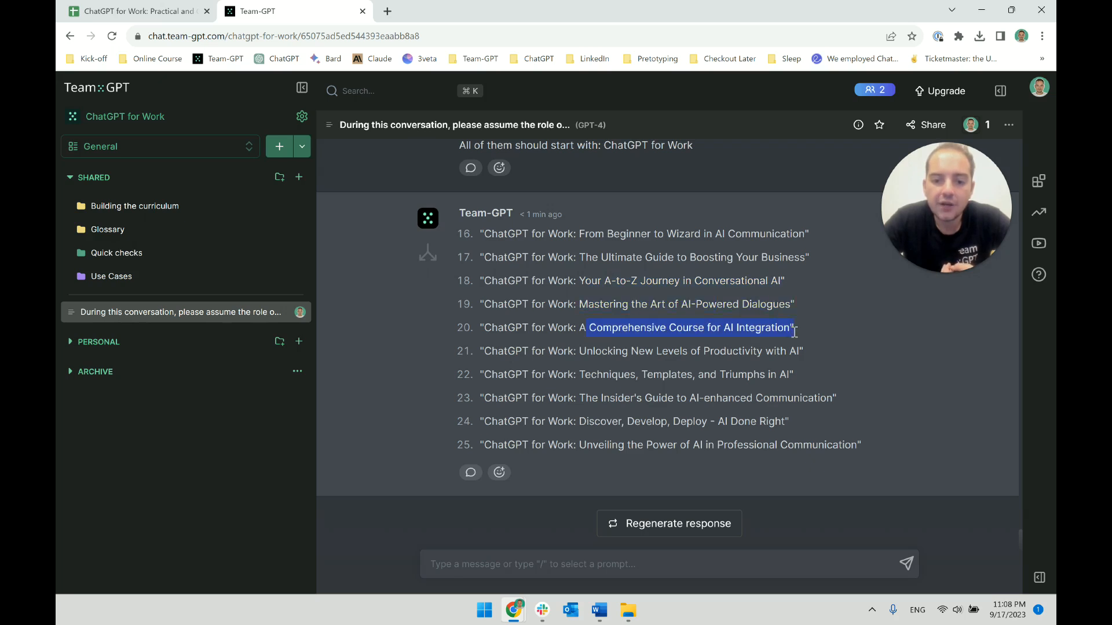
left_click_drag(579, 351, 780, 353)
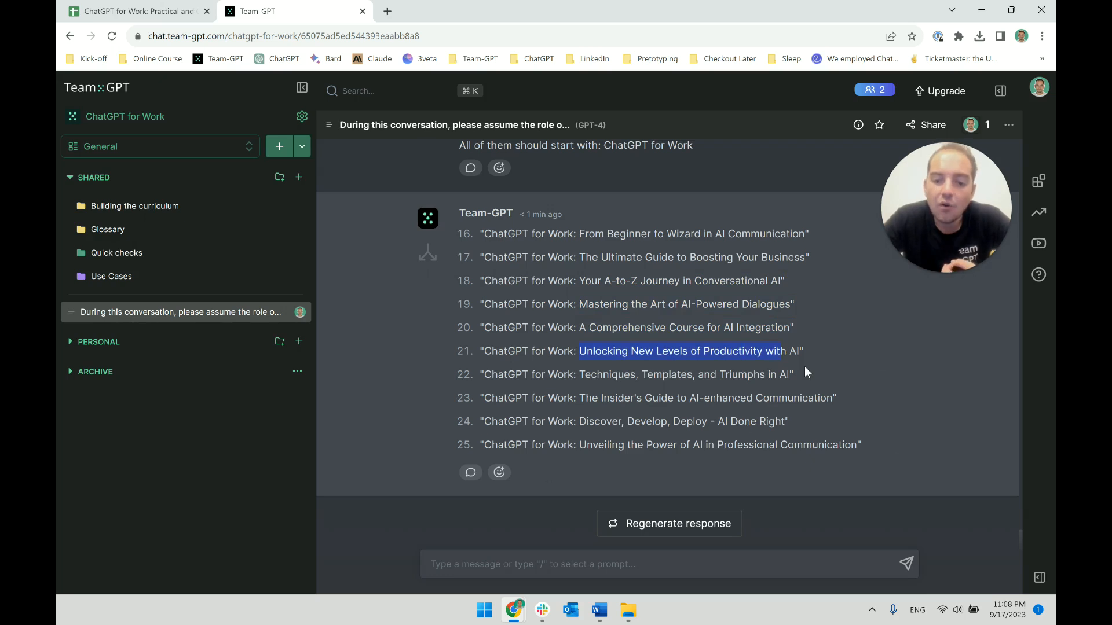
left_click(761, 377)
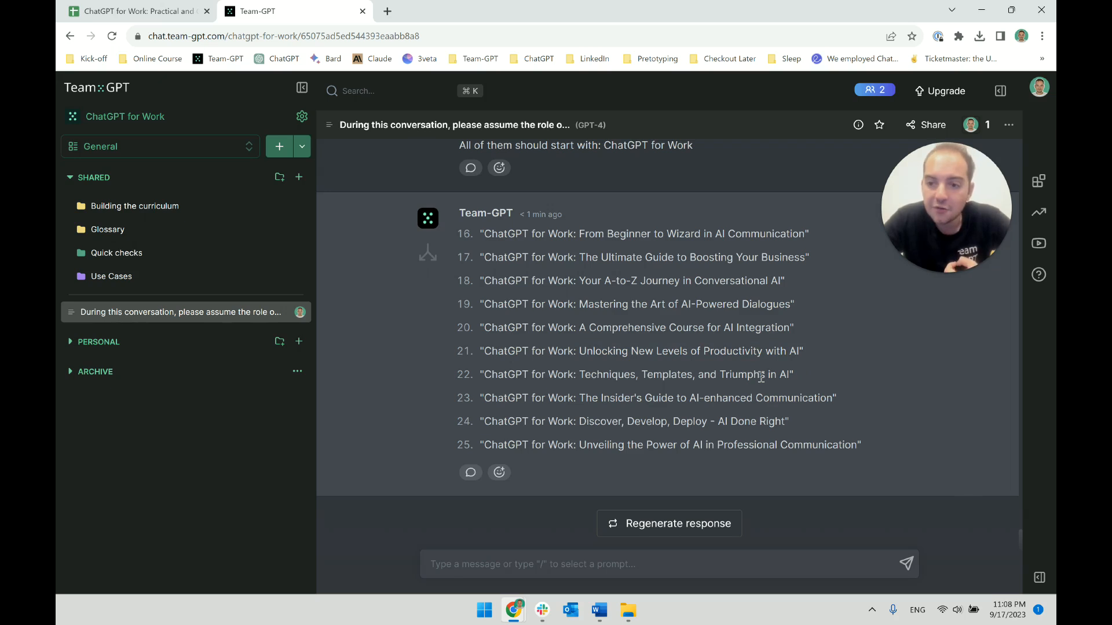
mouse_move(628, 611)
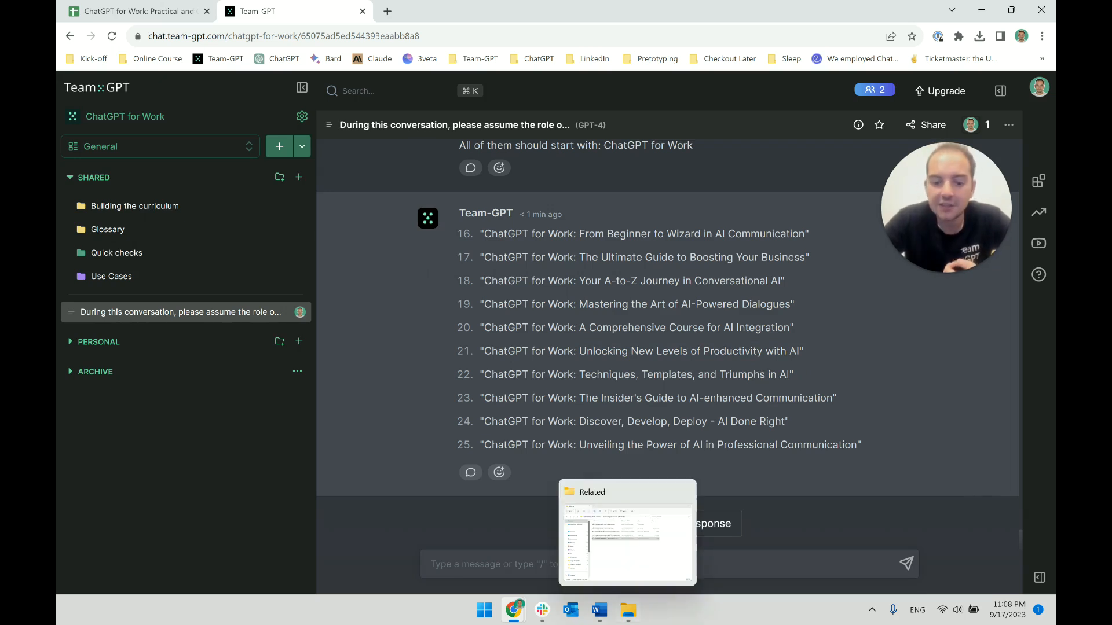
left_click(515, 564)
type("Ma")
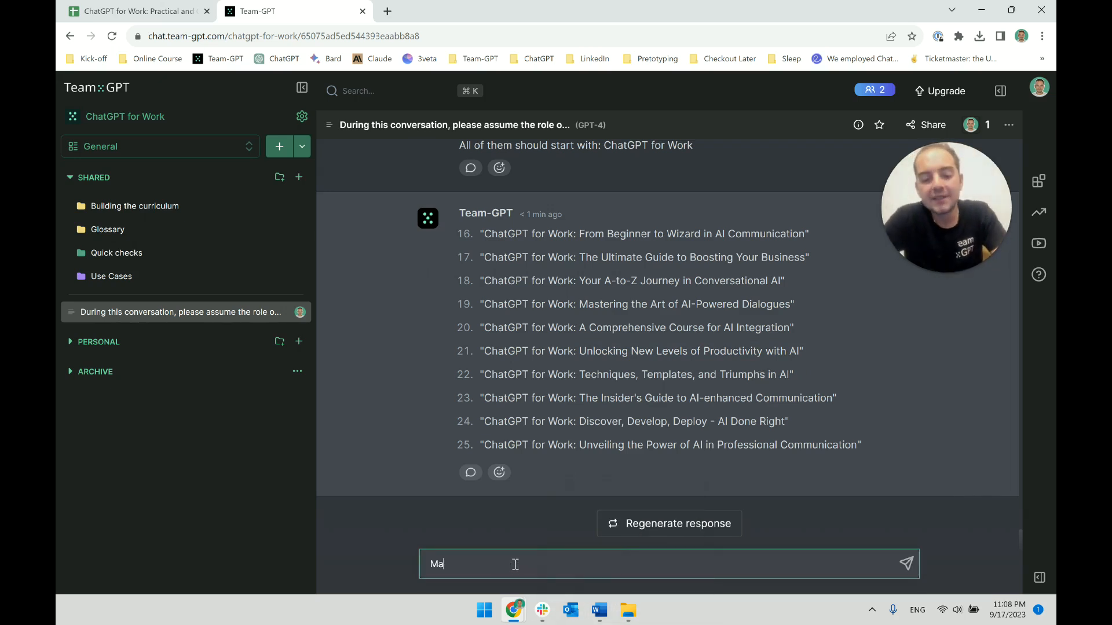
type("ke them shorter an")
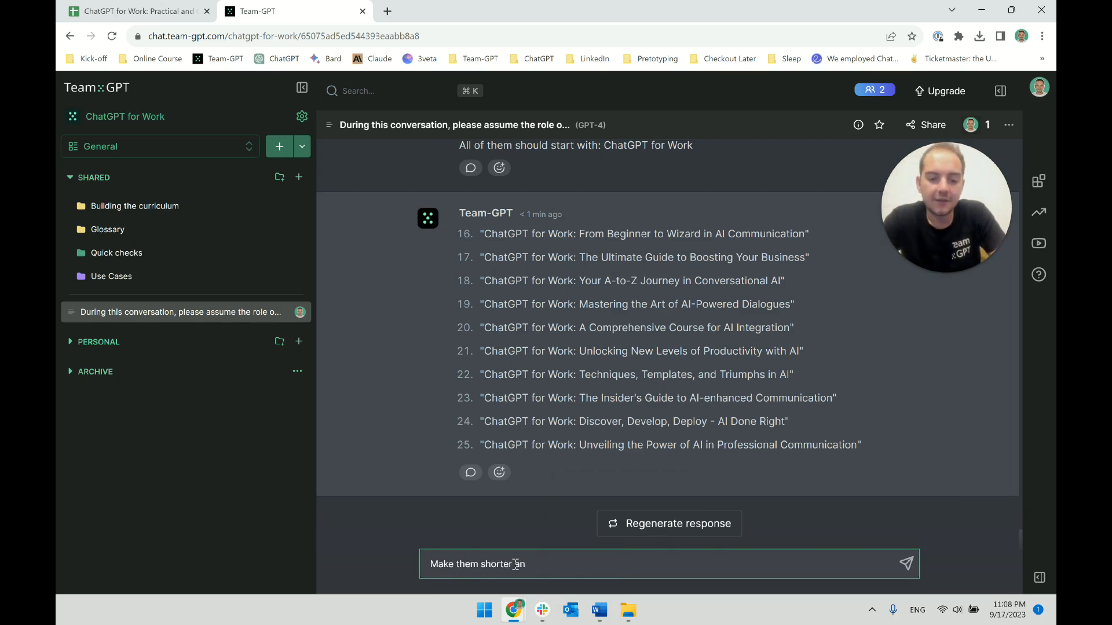
key("BackSpace")
key("BackSpace")
key("BackSpace")
key("BackSpace")
key("BackSpace")
key("BackSpace")
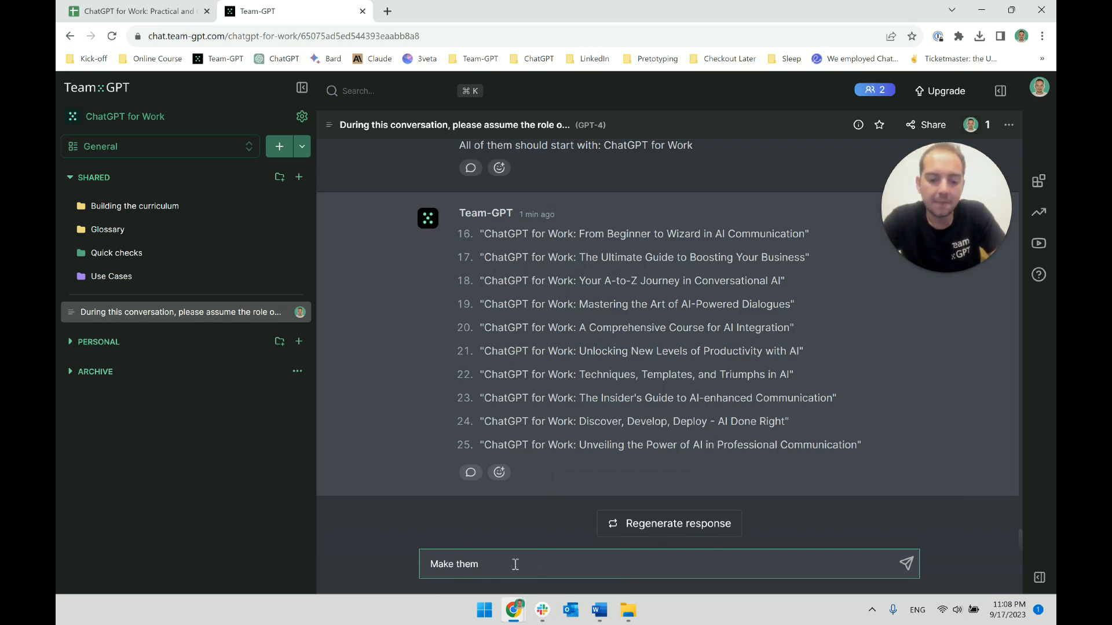
Step: Send the chat message "Less adjectives and shorter names as a whole"
type("4")
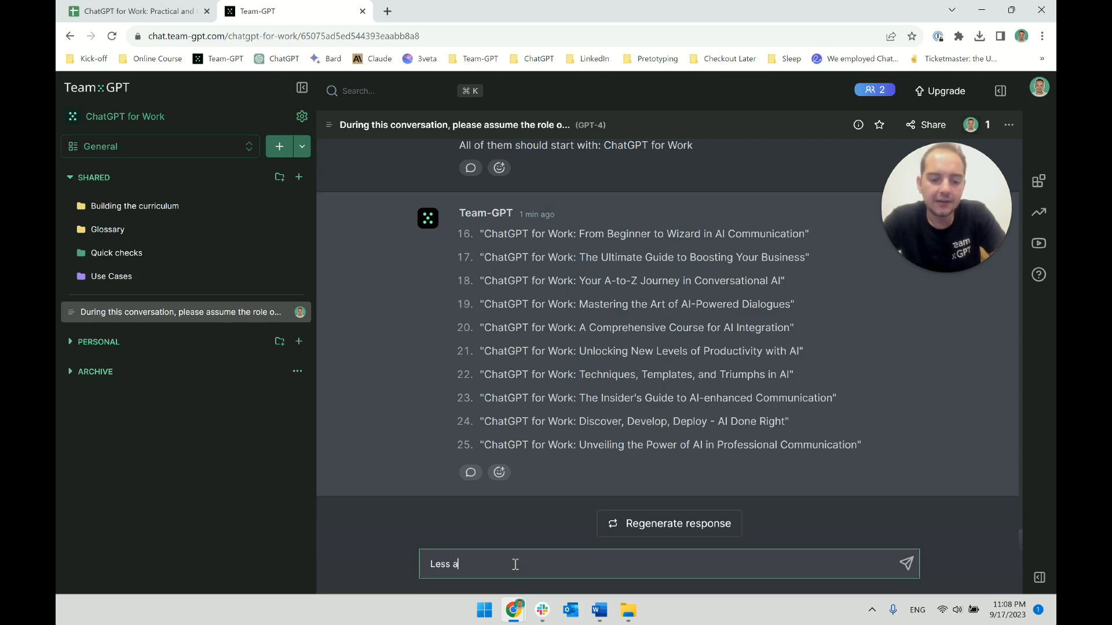
type("ess adjectives and shor")
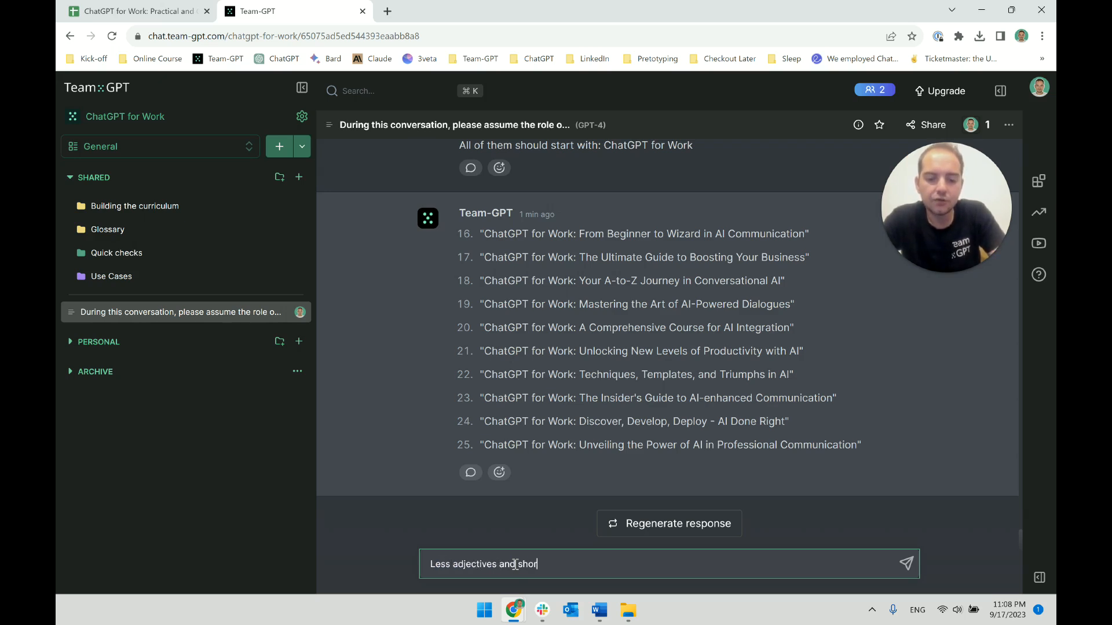
type("ter names as a")
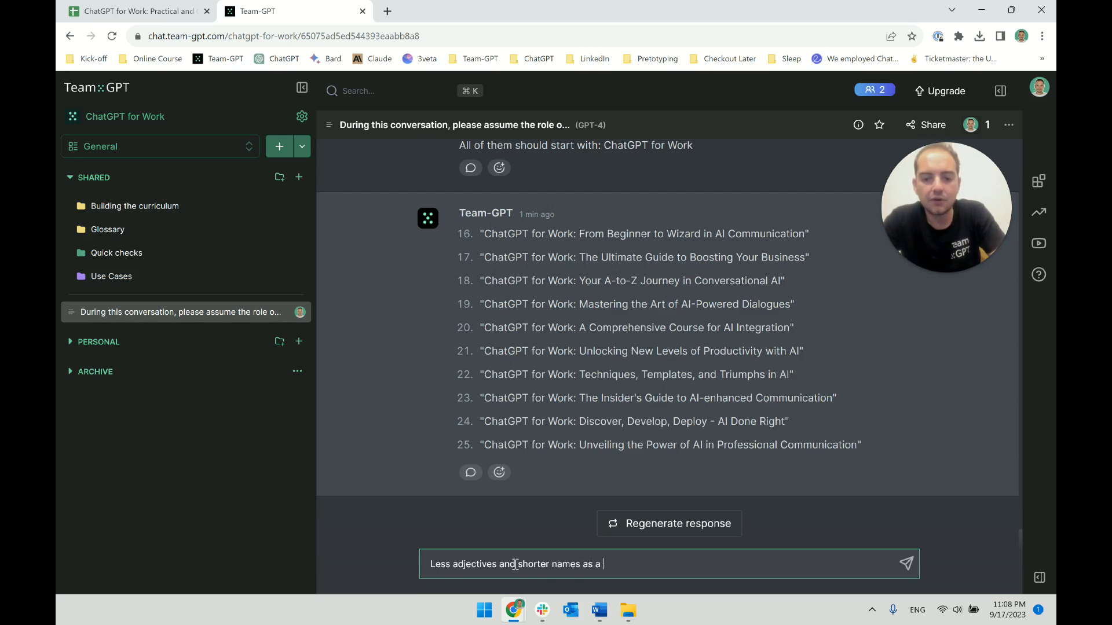
type(" whole")
key("Return")
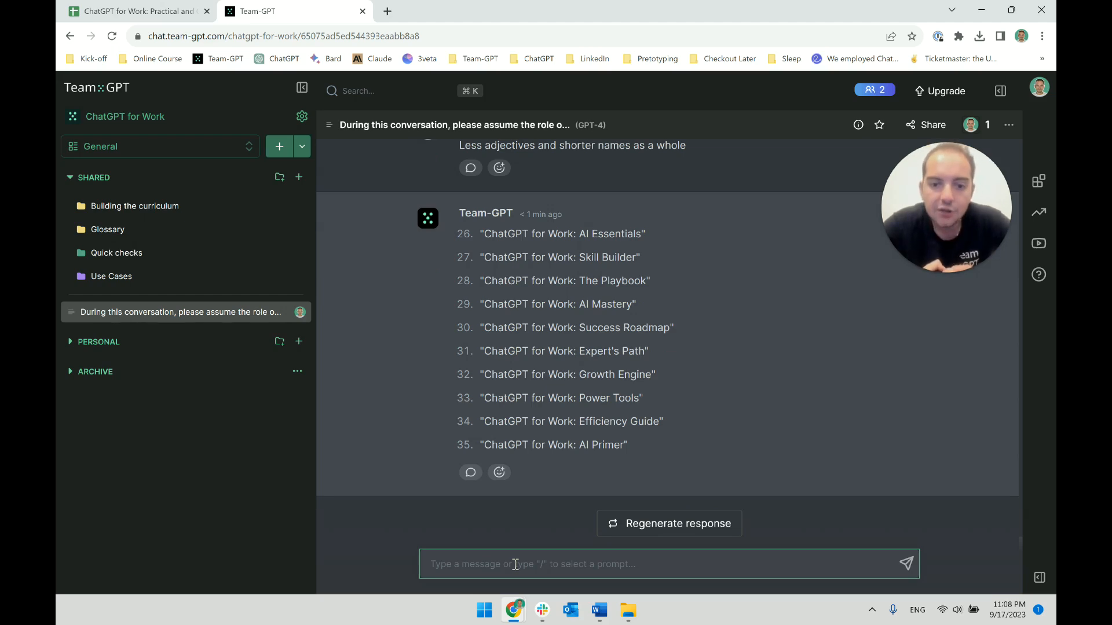
Step: Compare the earlier reply "Mastering ChatGPT: Unlock the Power of AI for Your Business" with the newest list of shorter course names
scroll(481, 496, "up", 15)
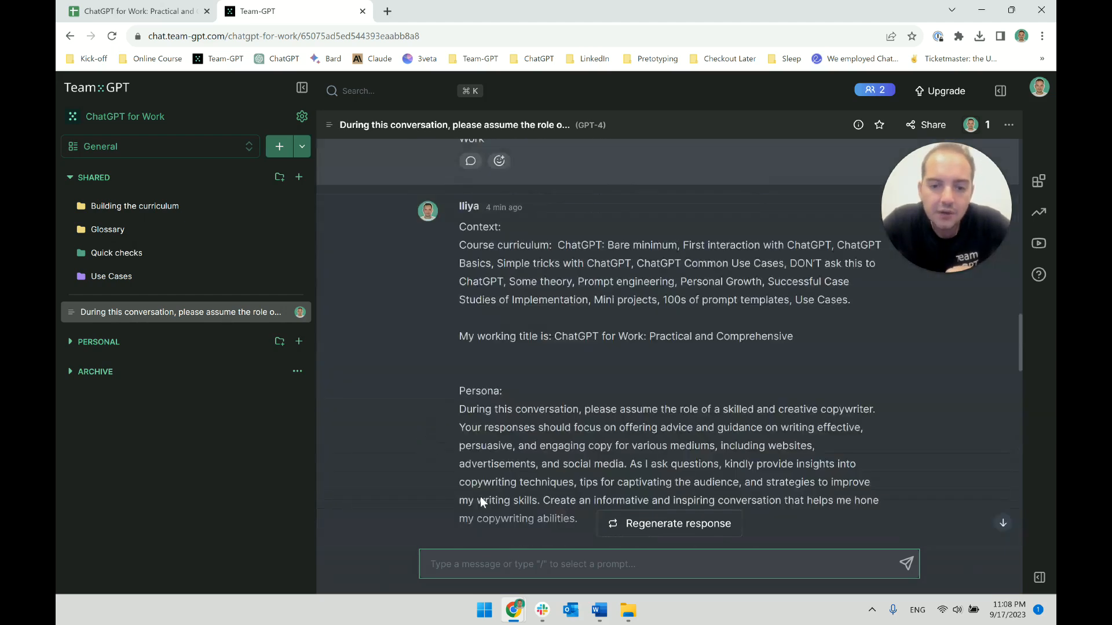
scroll(538, 408, "down", 10)
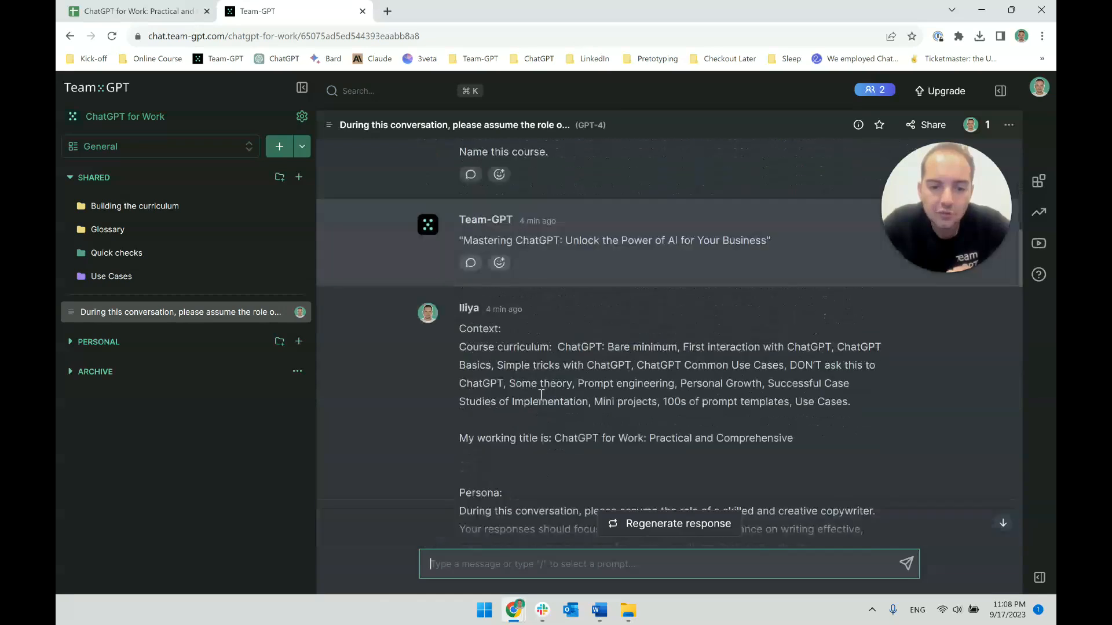
triple_click(550, 242)
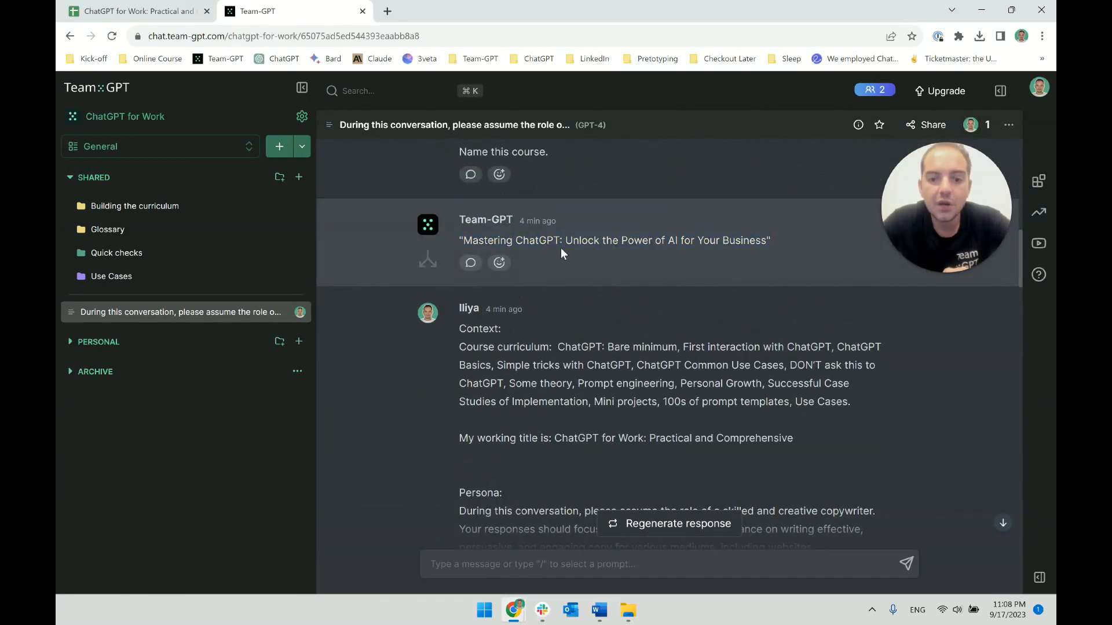
triple_click(565, 242)
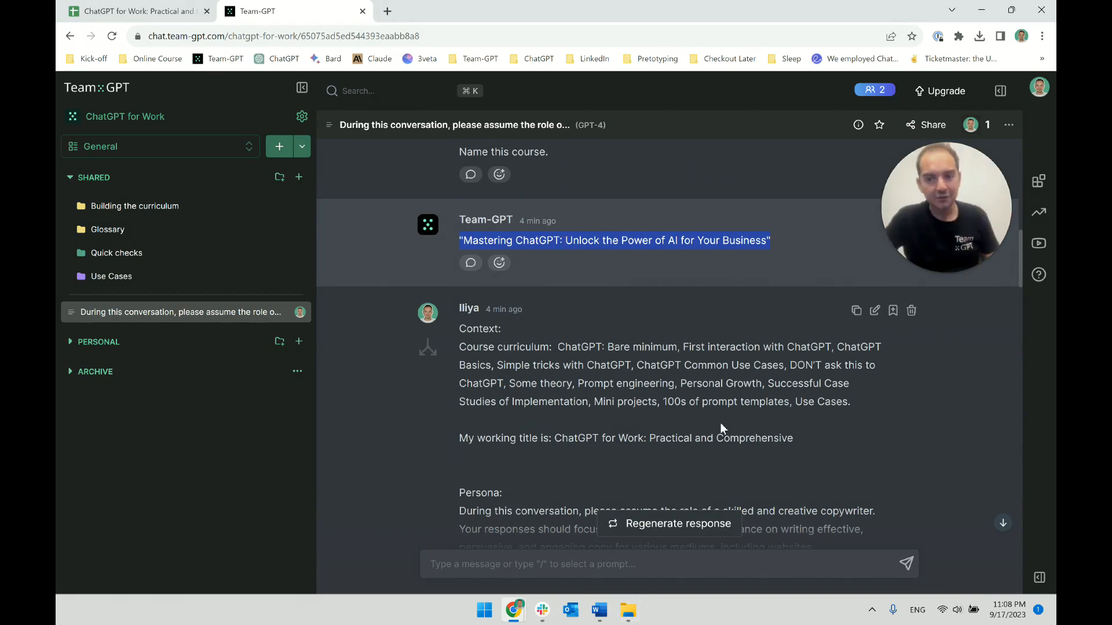
scroll(648, 399, "down", 20)
scroll(678, 304, "up", 1)
scroll(678, 304, "down", 3)
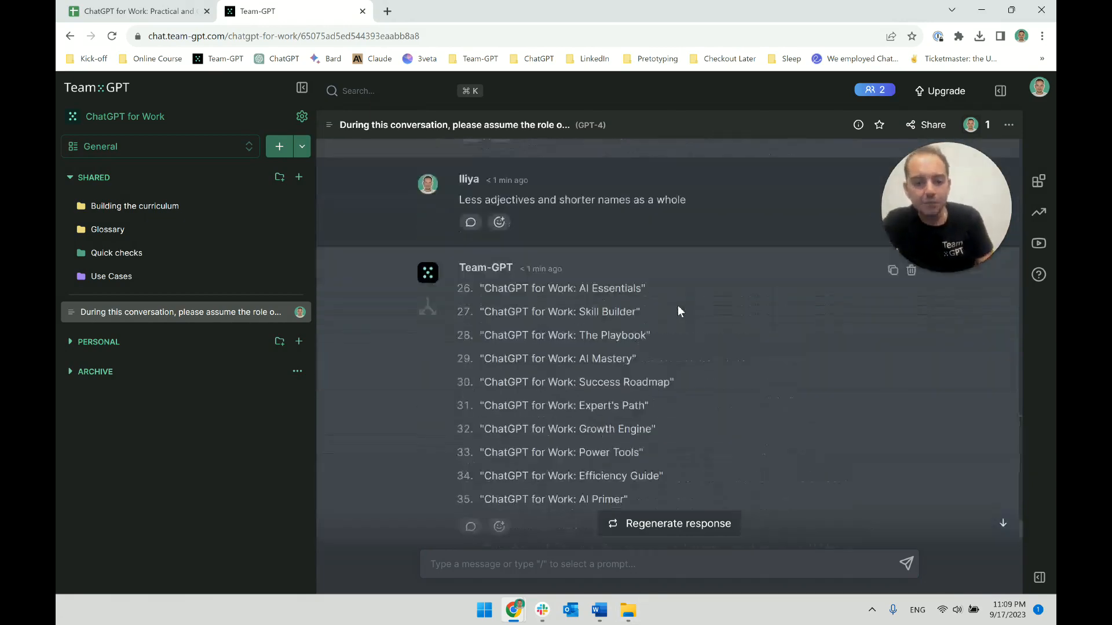
left_click_drag(641, 470, 495, 245)
left_click(627, 260)
left_click_drag(637, 449, 480, 237)
Step: Send the follow-up message "Include that it is practical"
left_click(529, 556)
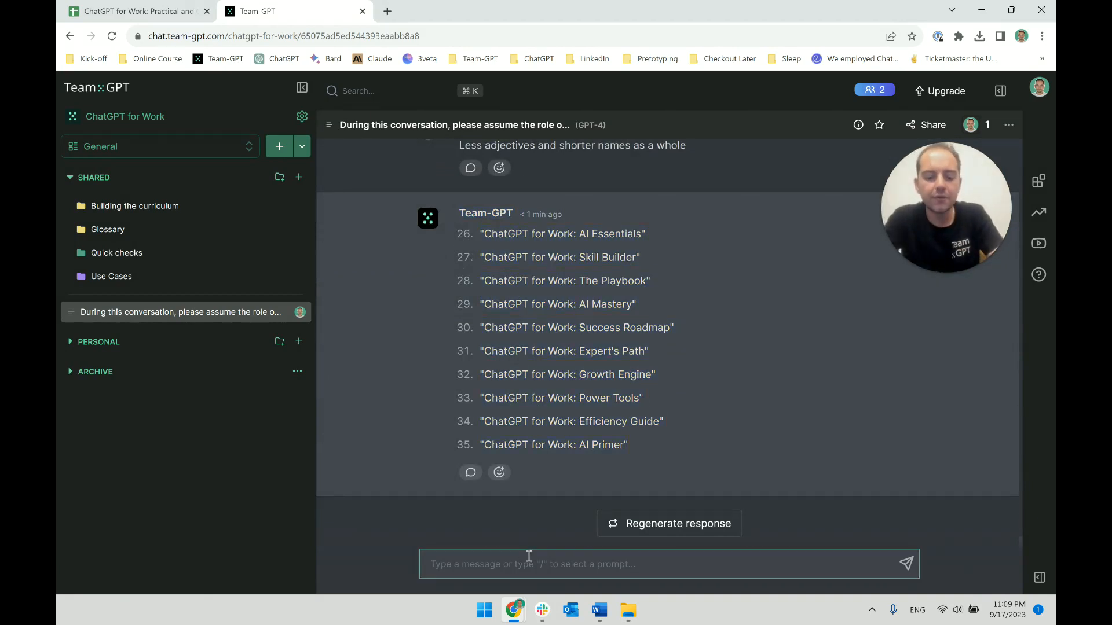
type("Include")
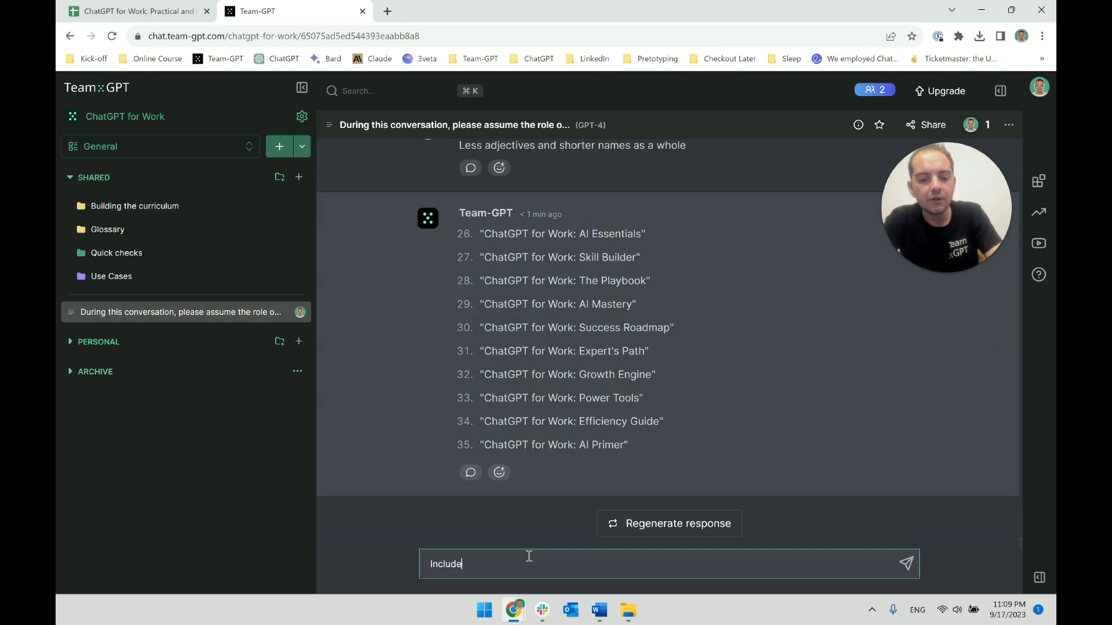
type(" that it is practical")
key("Return")
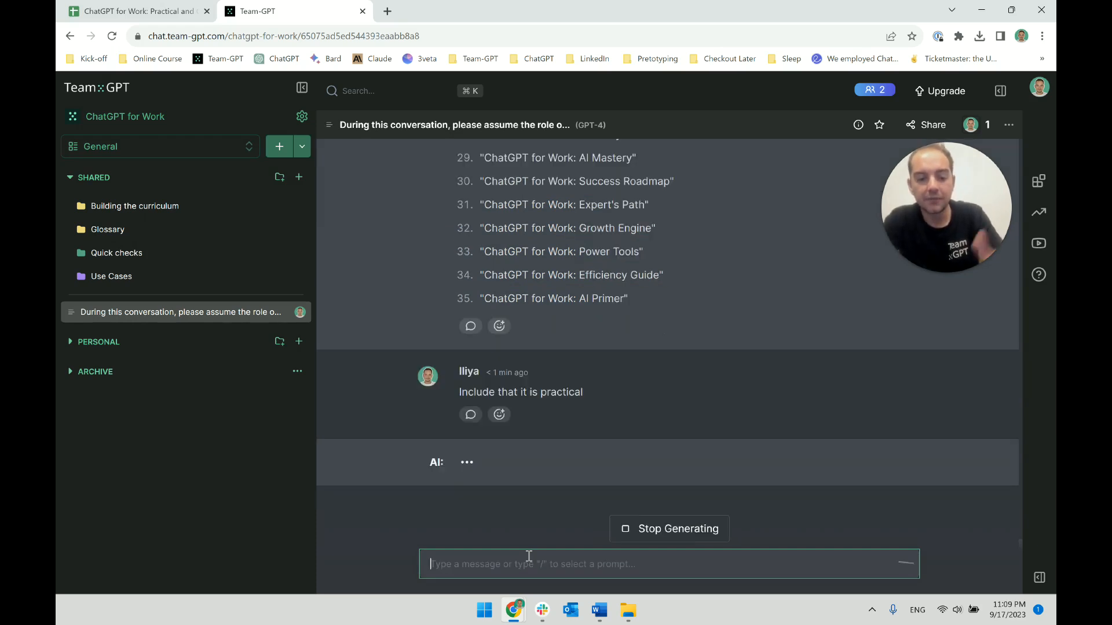
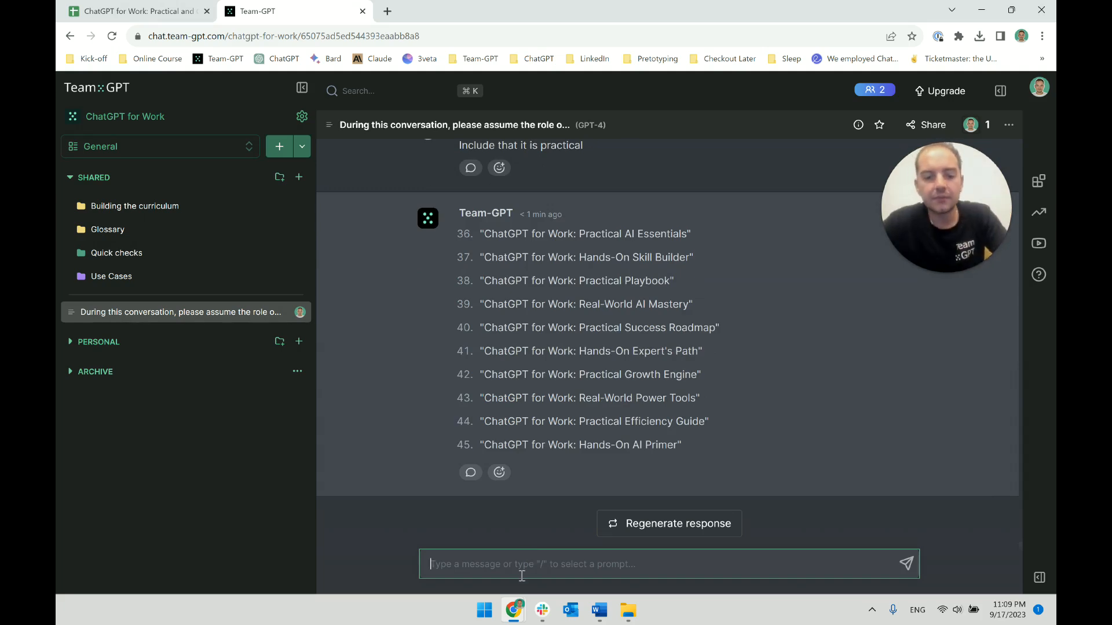
Step: Check the syllabus spreadsheet briefly, then return to the chat and send the message "Say it is comprehensive"
left_click(150, 5)
left_click(309, 11)
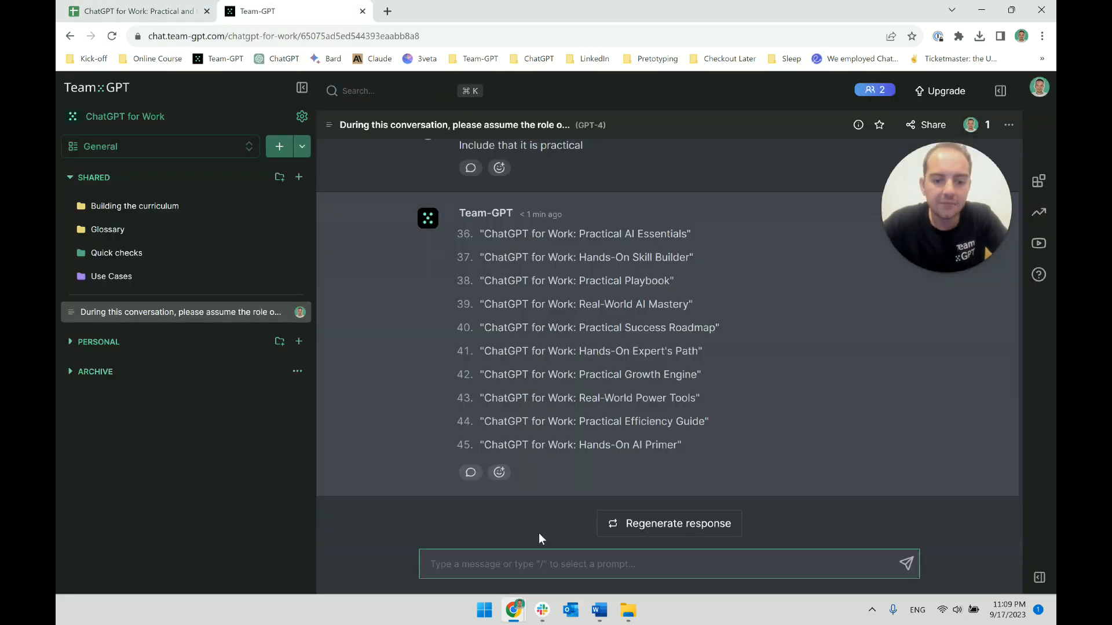
type("Add")
key("BackSpace")
key("BackSpace")
key("BackSpace")
type("S")
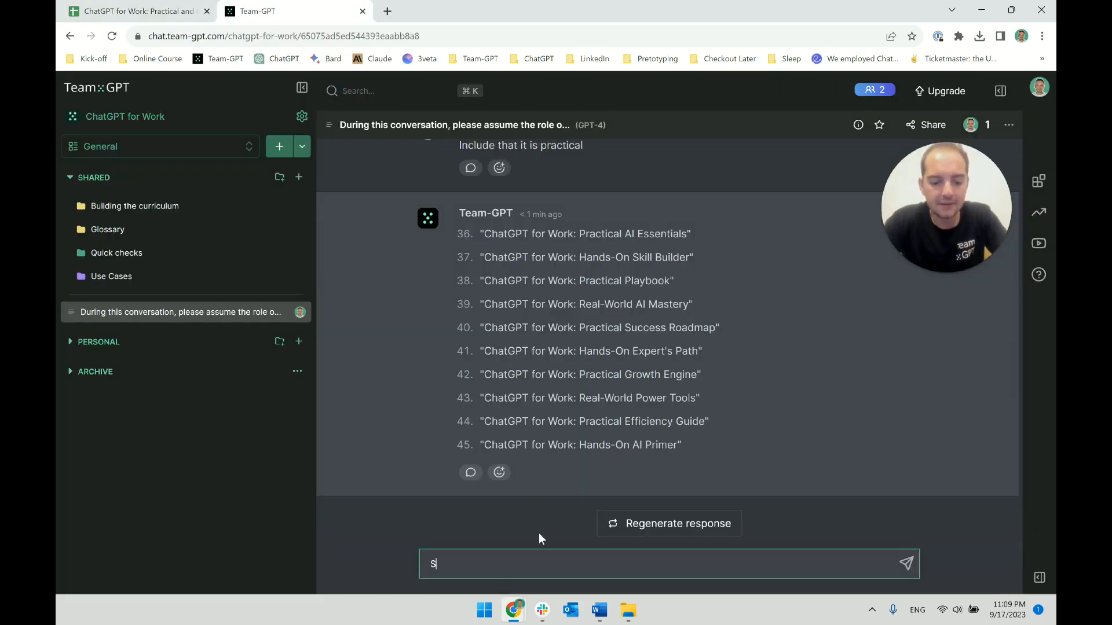
type("ay it is comprehensive")
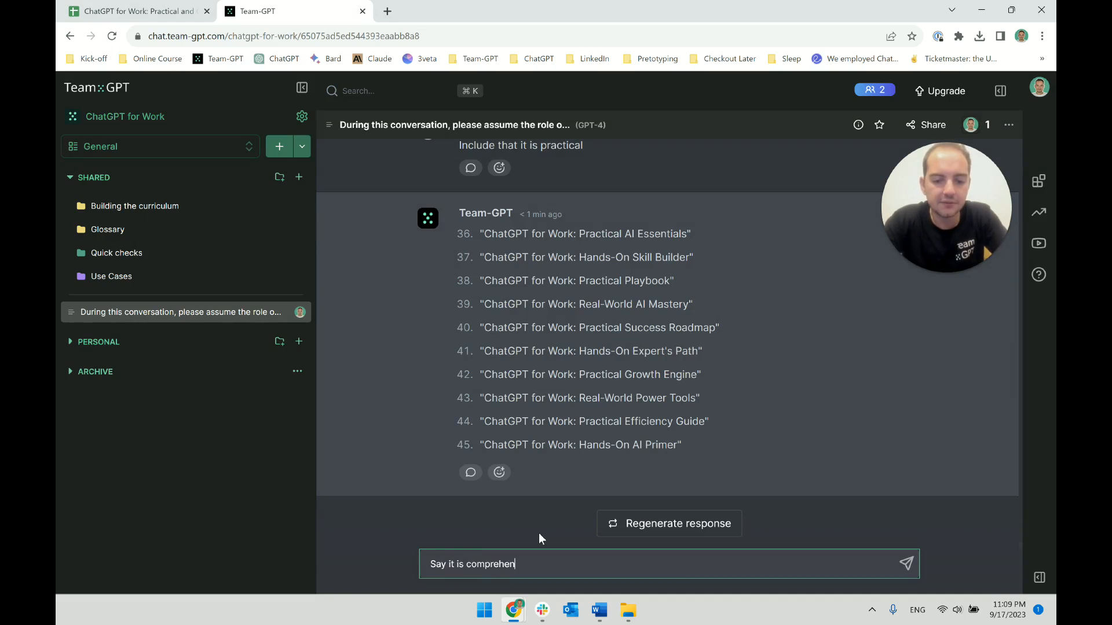
key("Return")
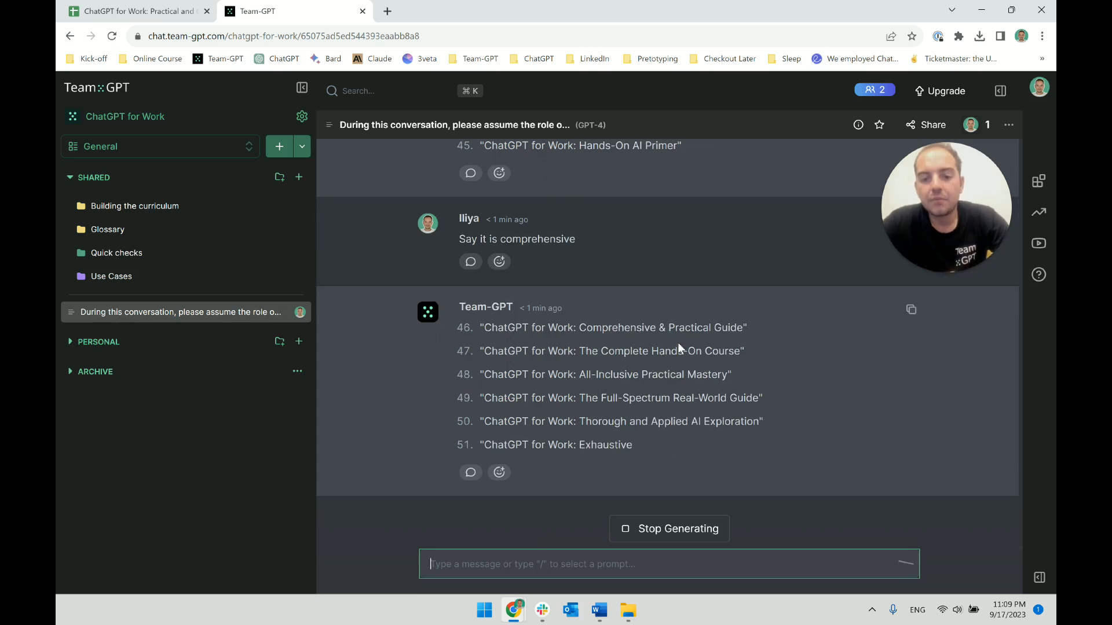
Step: Examine the first suggestions in the new reply, comparing "The Complete Hands-On Course" with "All-Inclusive Practical Mastery"
triple_click(680, 350)
double_click(679, 304)
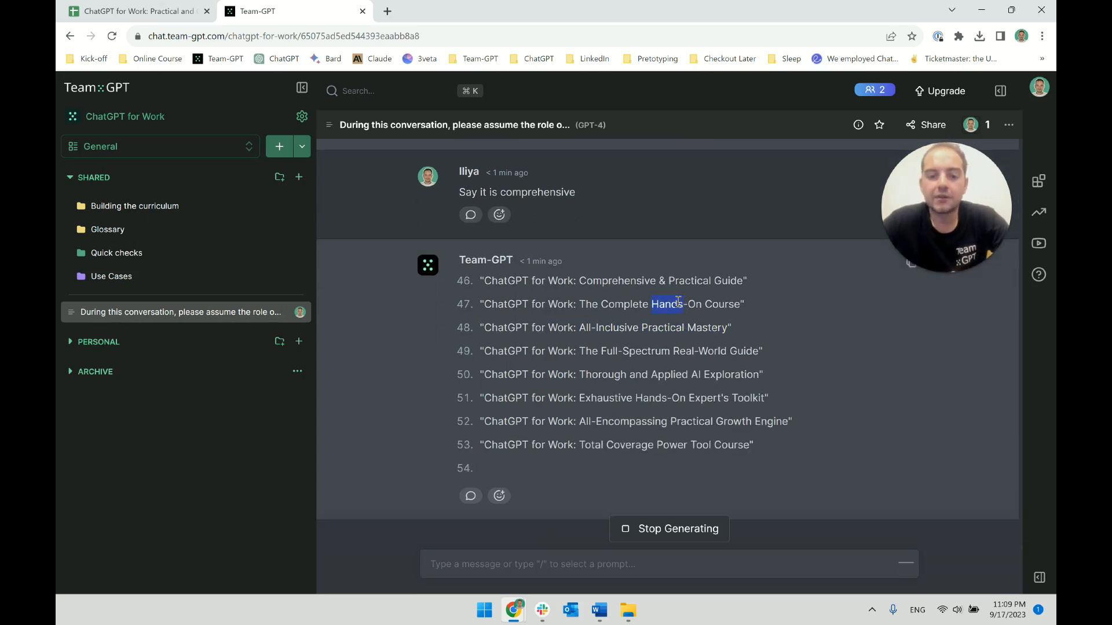
triple_click(700, 305)
left_click(692, 282)
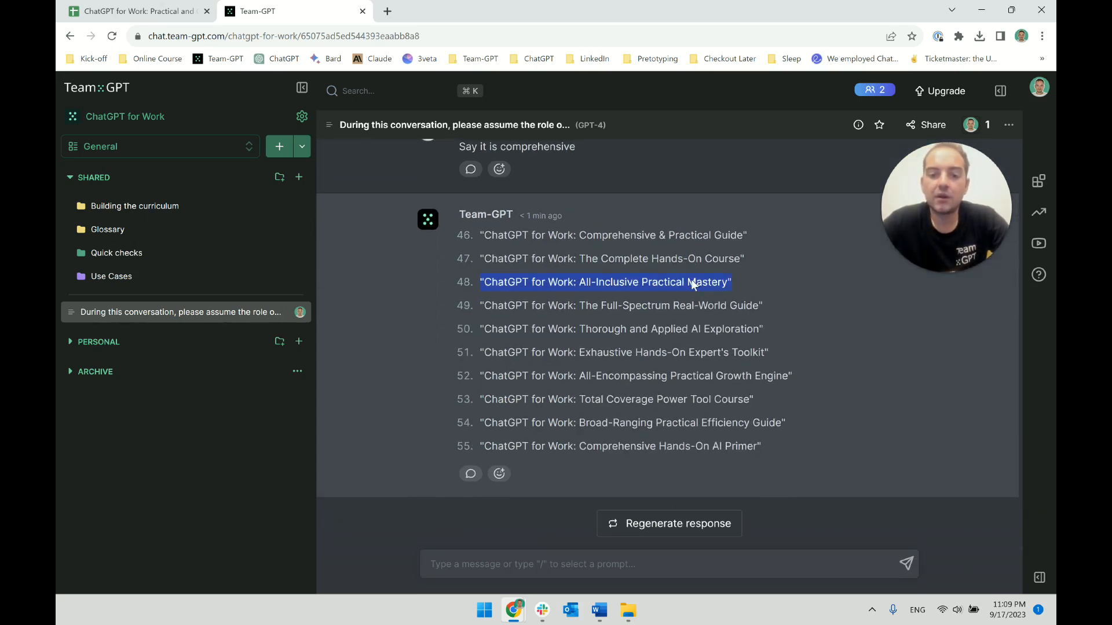
scroll(691, 280, "up", 2)
triple_click(615, 389)
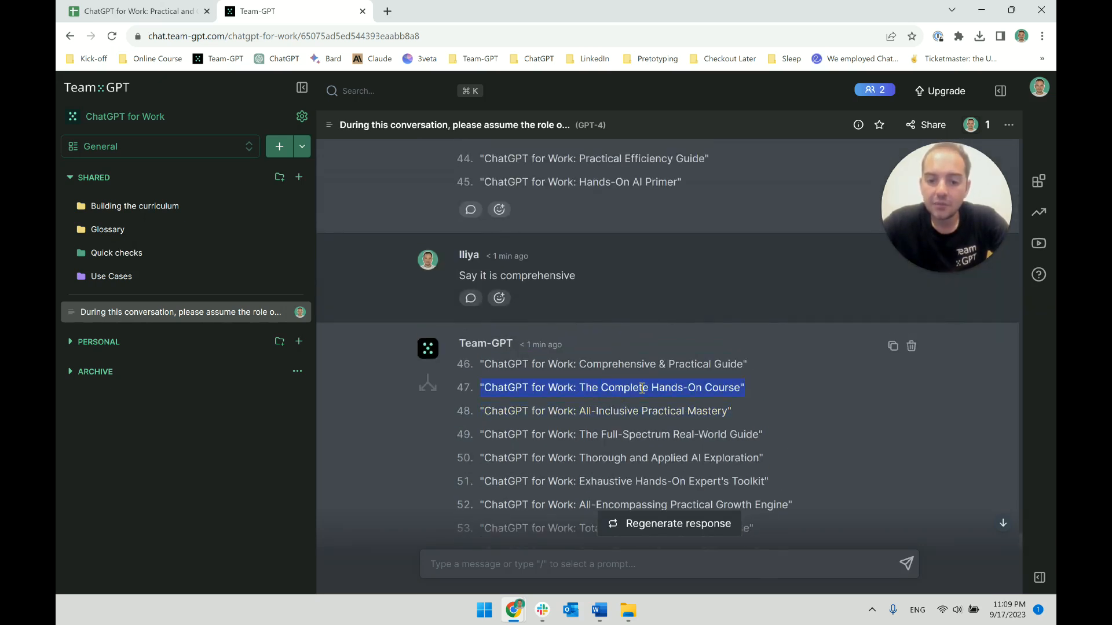
scroll(728, 392, "down", 1)
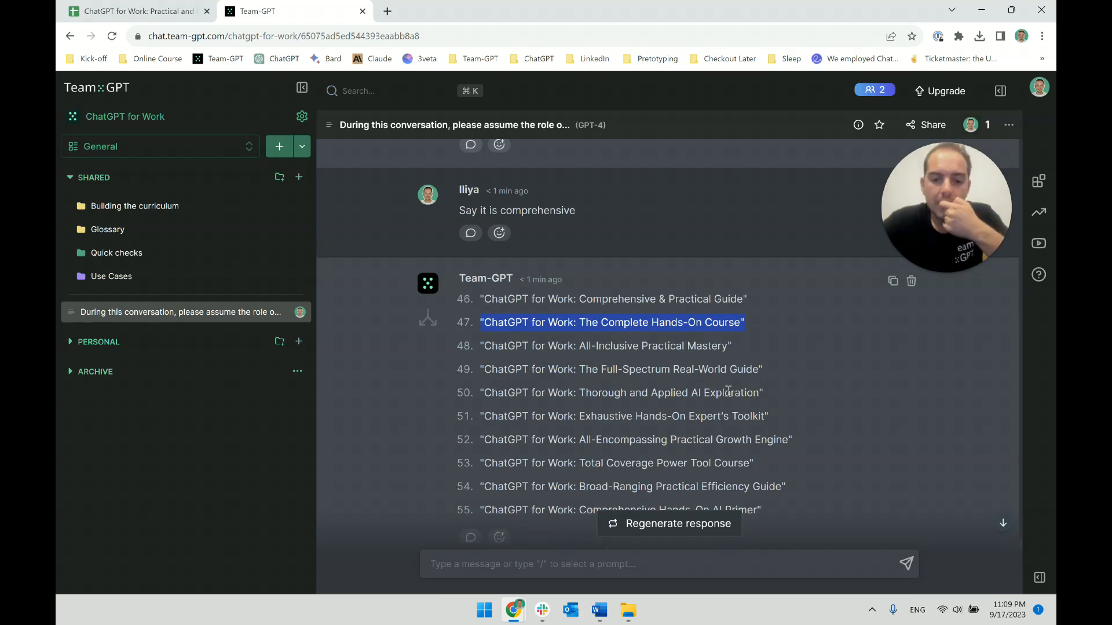
scroll(728, 391, "down", 1)
triple_click(684, 281)
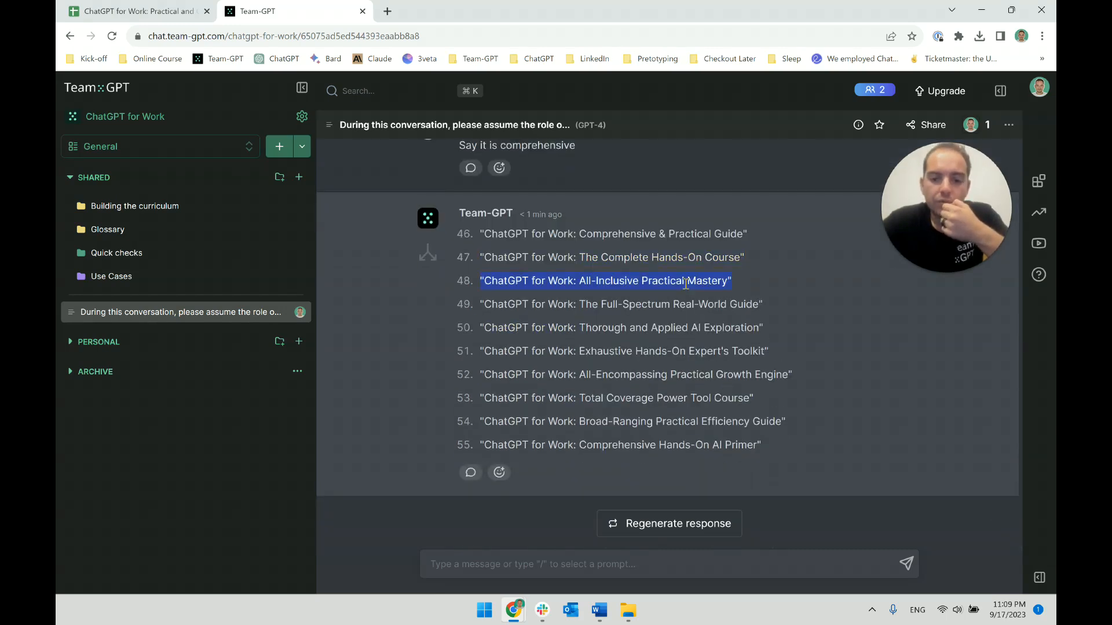
left_click(685, 282)
triple_click(685, 283)
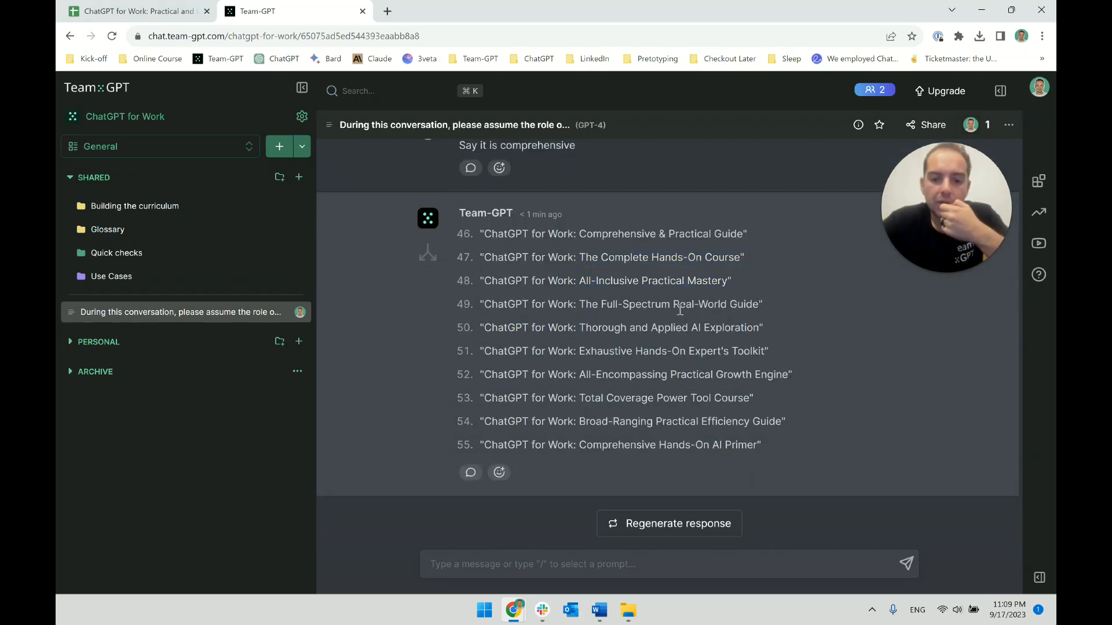
Step: Read through the remaining suggestions, from "The Full-Spectrum Real-World Guide" to "Comprehensive Hands-On AI Primer"
triple_click(679, 305)
triple_click(675, 328)
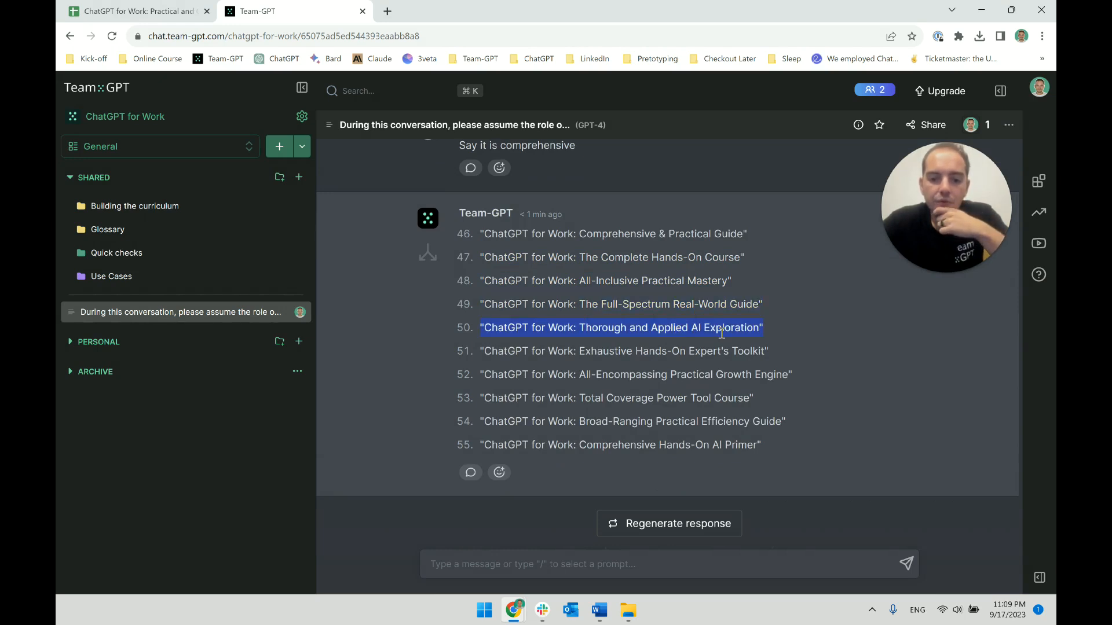
left_click_drag(766, 328, 801, 354)
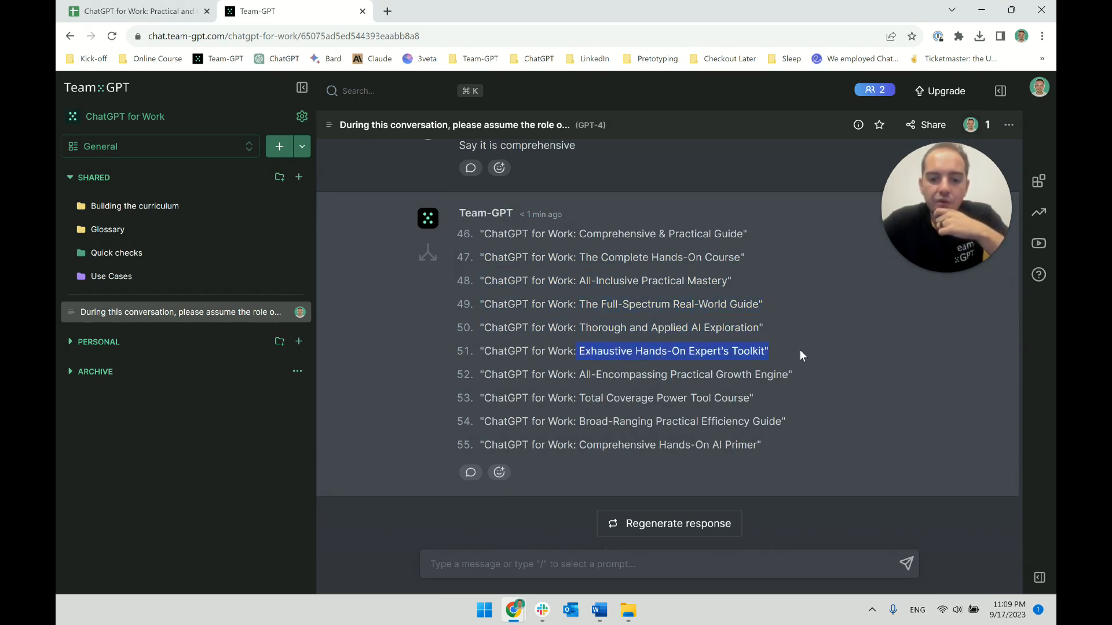
left_click_drag(579, 375, 793, 376)
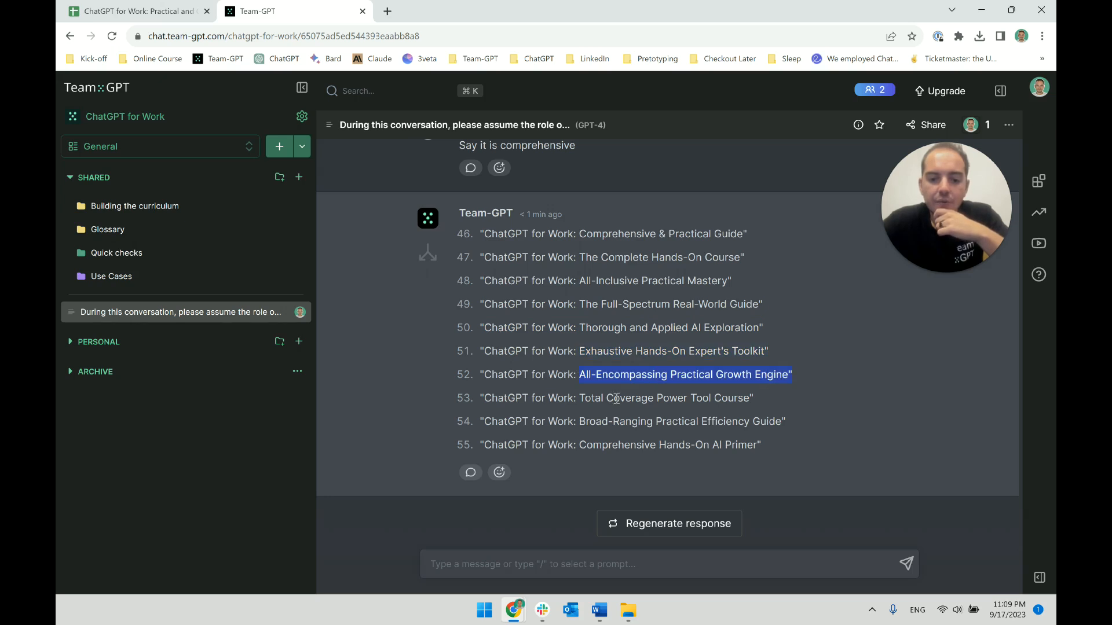
left_click_drag(576, 400, 455, 396)
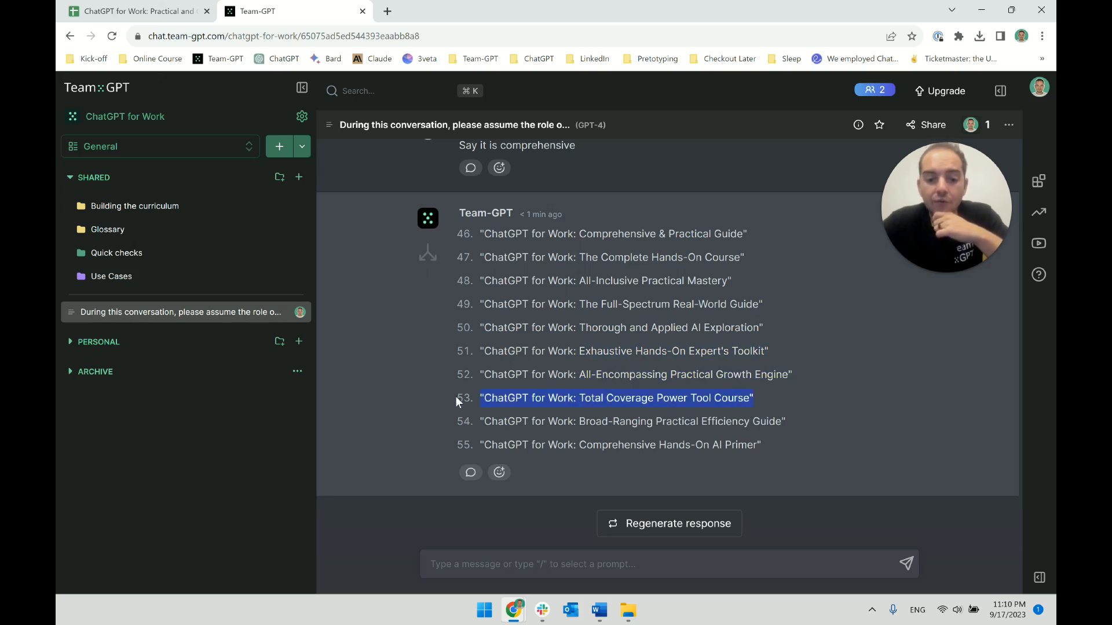
triple_click(555, 420)
double_click(589, 446)
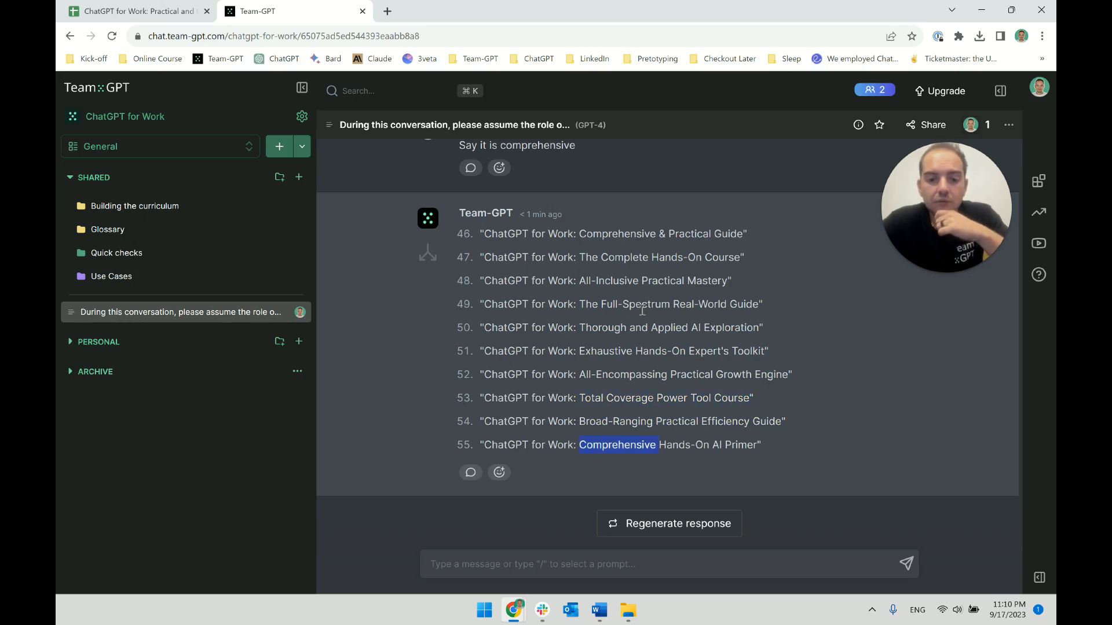
Step: Copy the suggestion "ChatGPT for Work: The Complete Hands-On Course" into cell B3 of the Google Sheets syllabus, below the working title
triple_click(665, 258)
left_click_drag(750, 256, 457, 265)
key("ctrl+c")
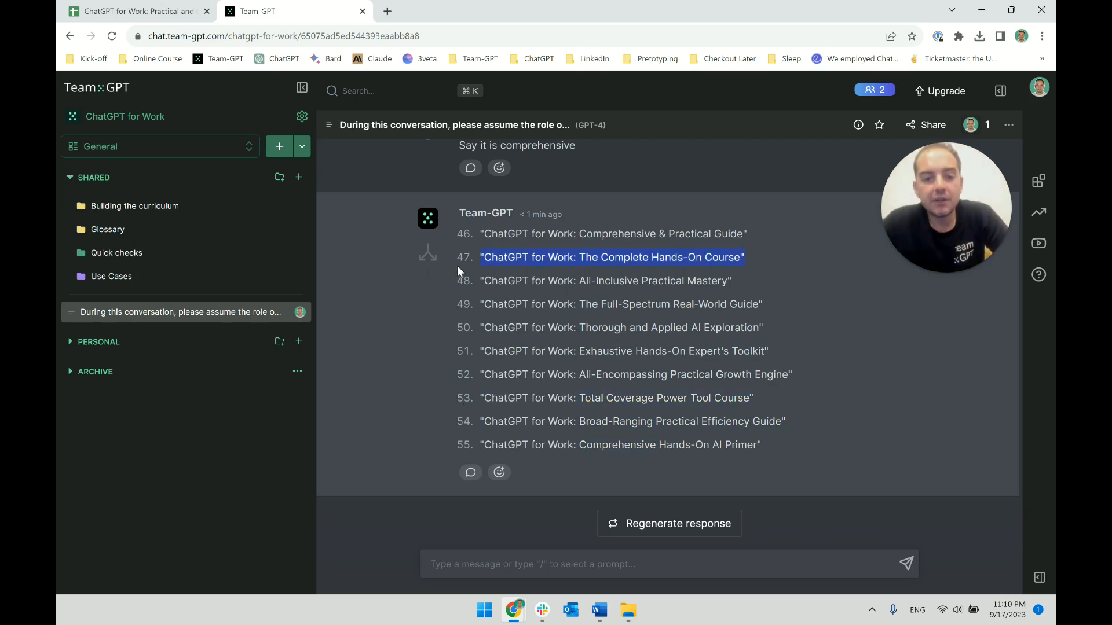
left_click(93, 11)
left_click(124, 177)
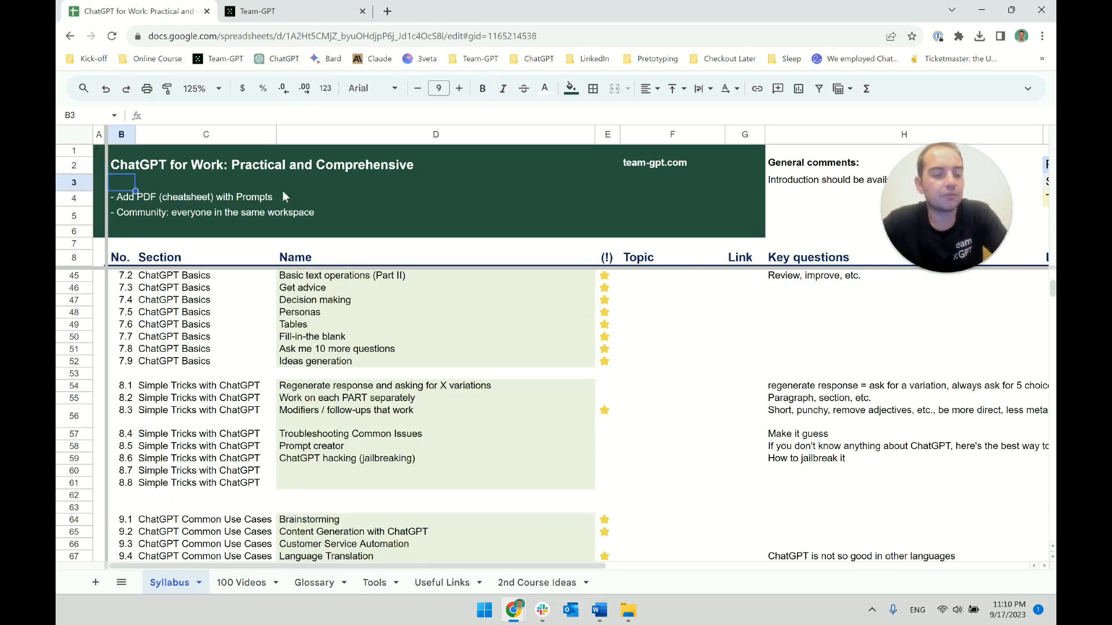
key("ctrl+v")
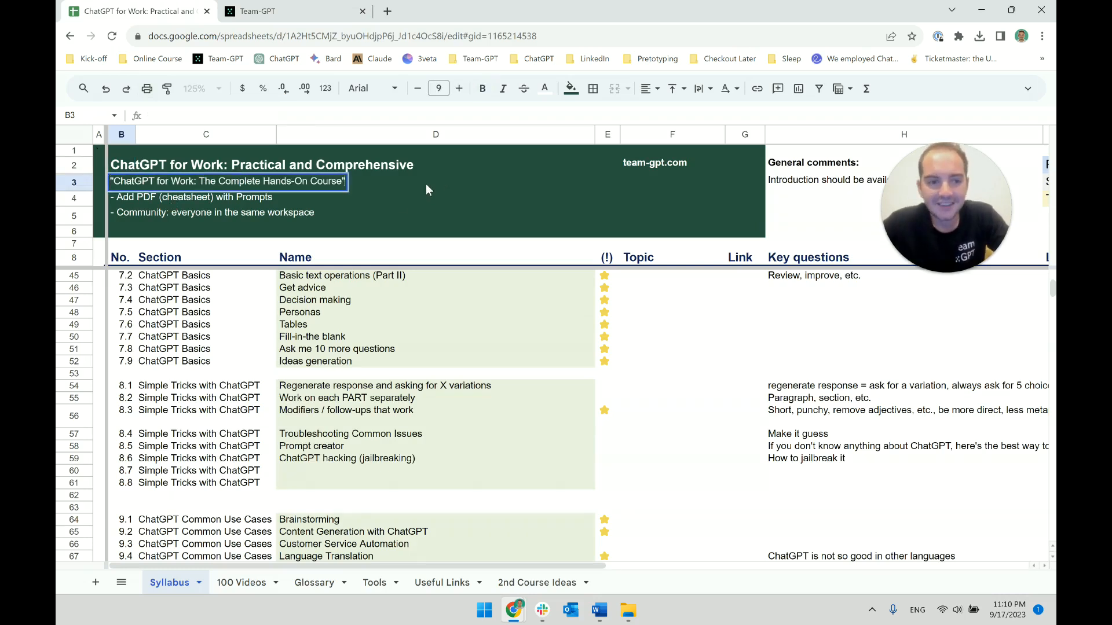
Step: Remove the quotation marks around the course title "ChatGPT for Work: The Complete Hands-On Course" in cell B3
key("Return")
left_click(123, 182)
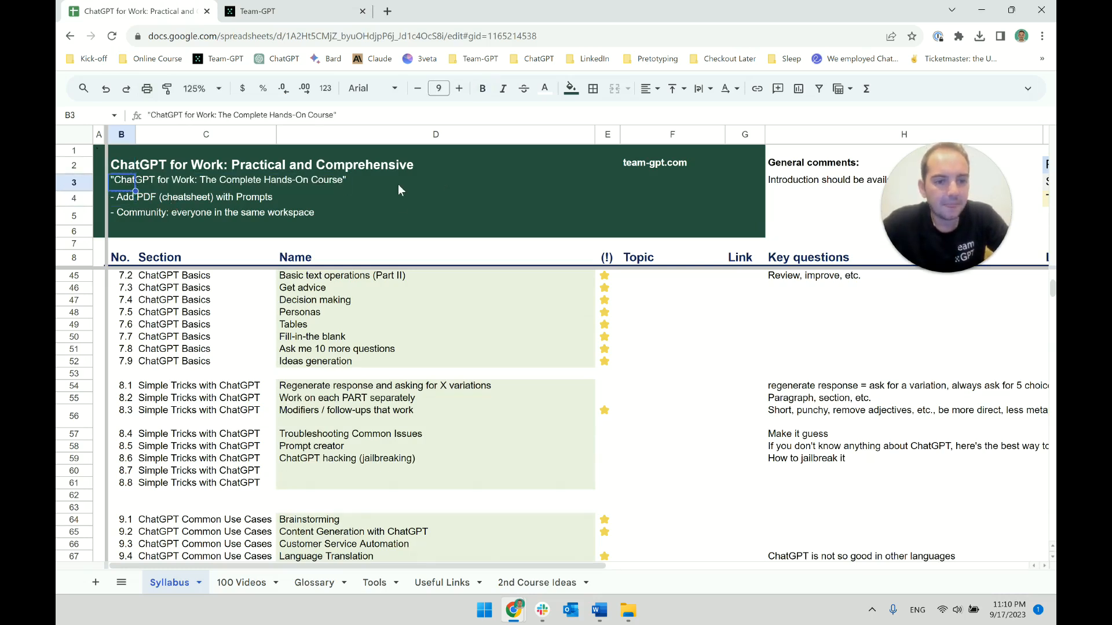
key("Return")
key("BackSpace")
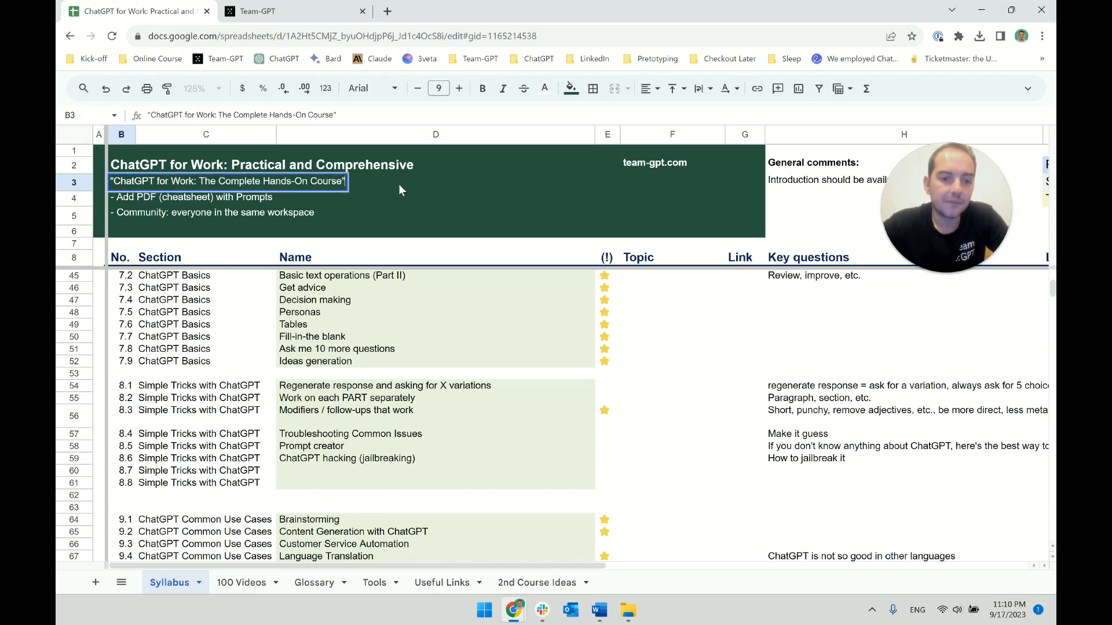
key("Home")
key("Delete")
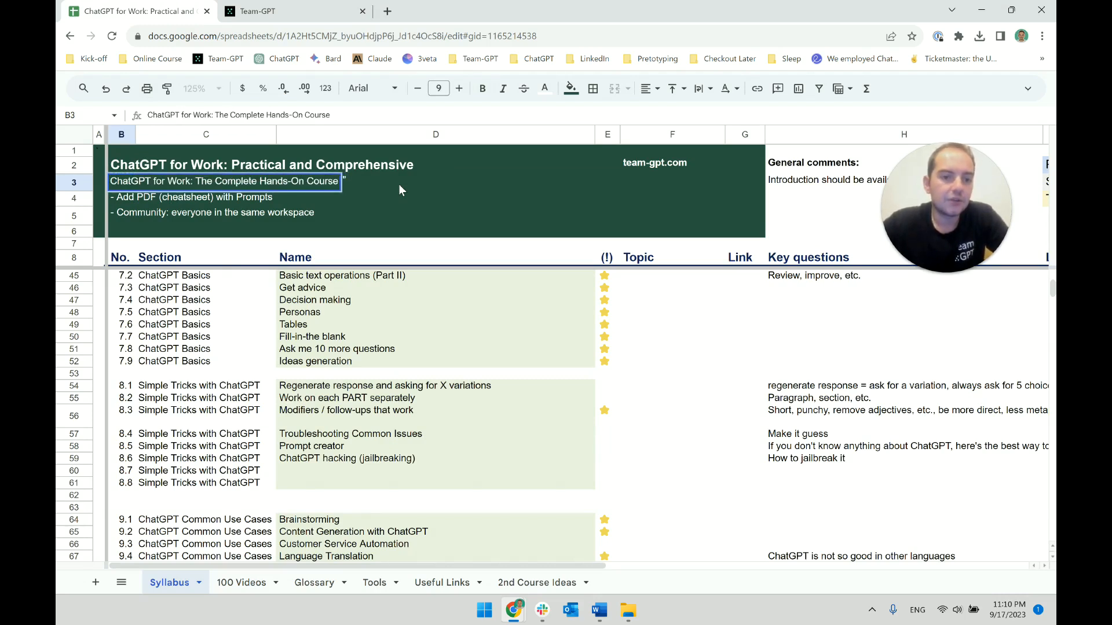
key("Return")
key("Up")
key("Up")
key("Down")
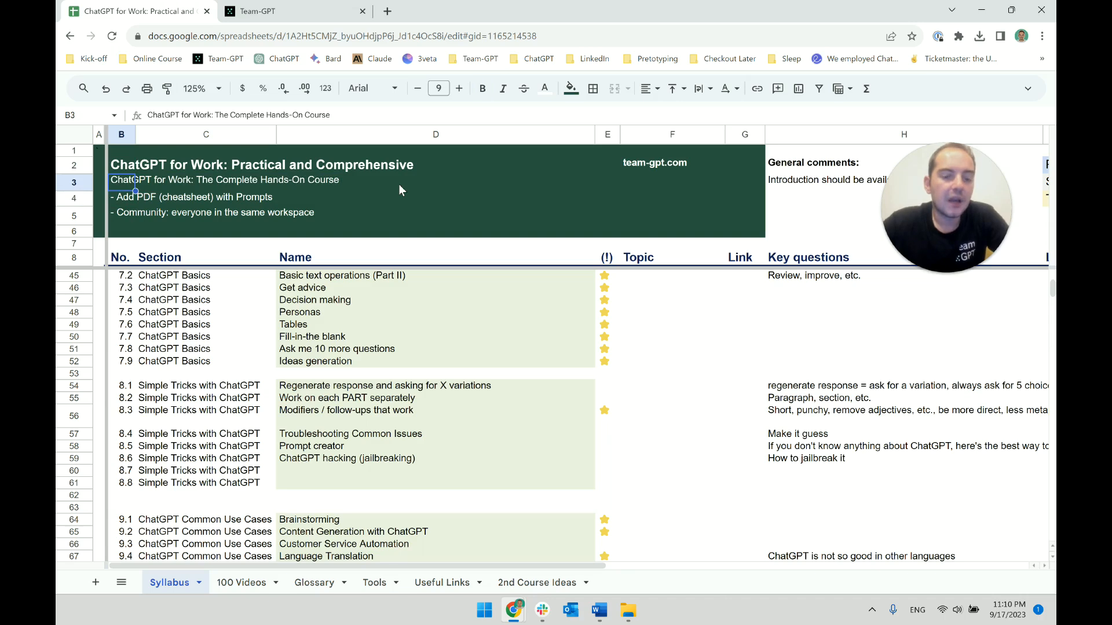
Step: Copy the course title from cell B3 into the empty cell X2, pasting only the value without its formatting
left_click_drag(126, 166, 126, 179)
left_click(126, 179)
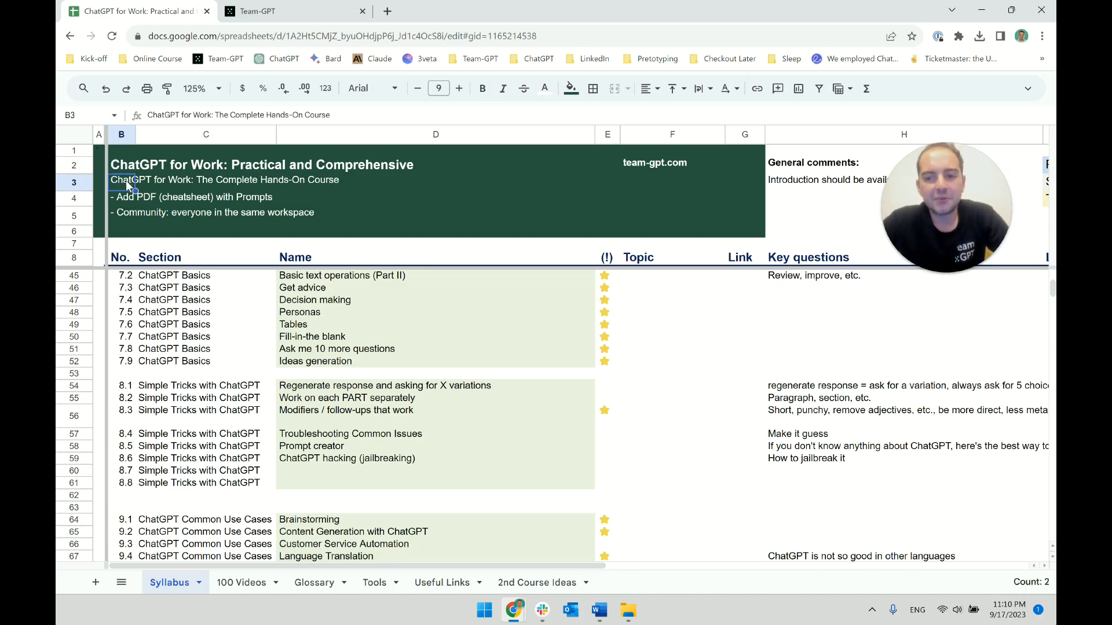
key("ctrl+c")
key("Up")
key("Right")
key("Right")
key("Right")
key("Right")
key("Right")
key("Right")
key("Right")
key("Right")
key("Right")
key("Right")
key("Right")
key("Right")
key("Right")
key("Right")
key("Right")
key("Right")
key("Right")
key("Right")
key("Right")
key("Right")
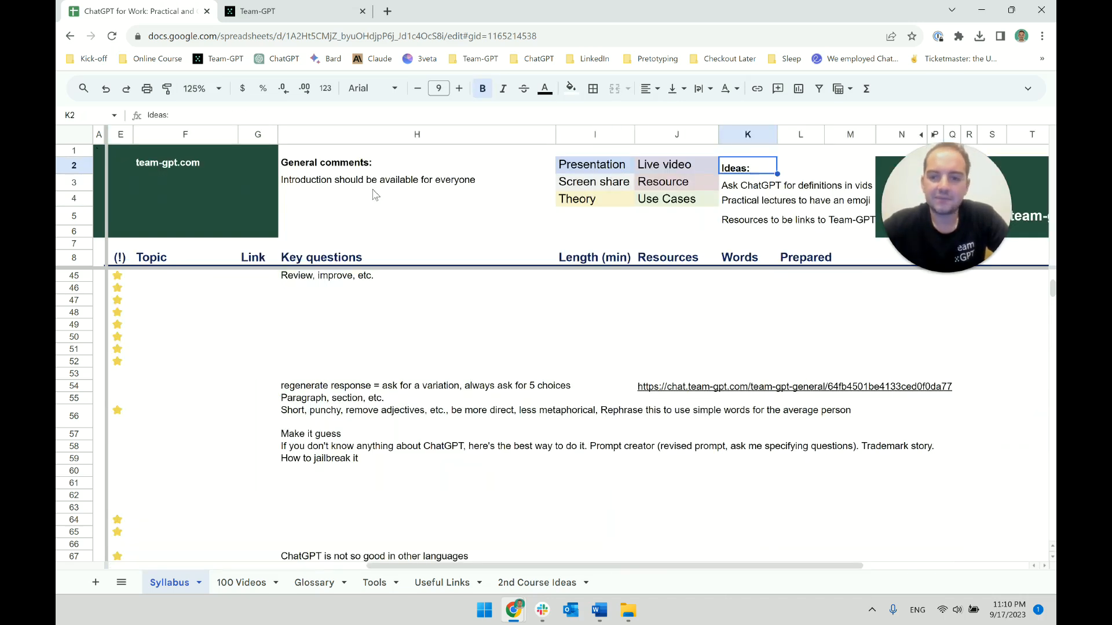
key("Right")
key("Right")
key("Right")
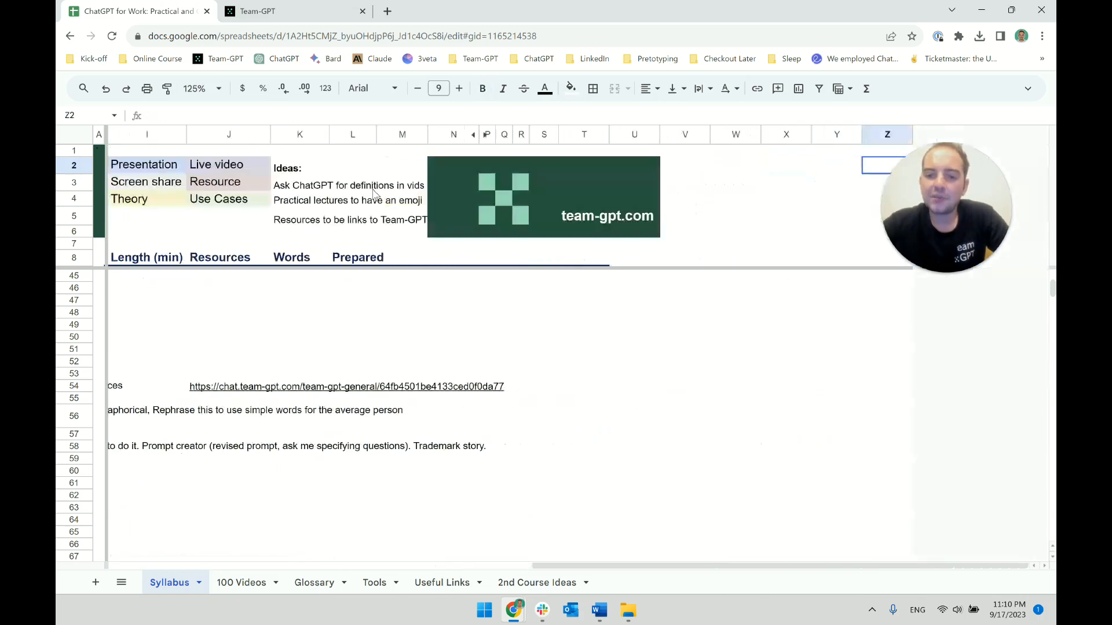
key("Left")
key("Left")
key("ctrl+v")
key("ctrl+z")
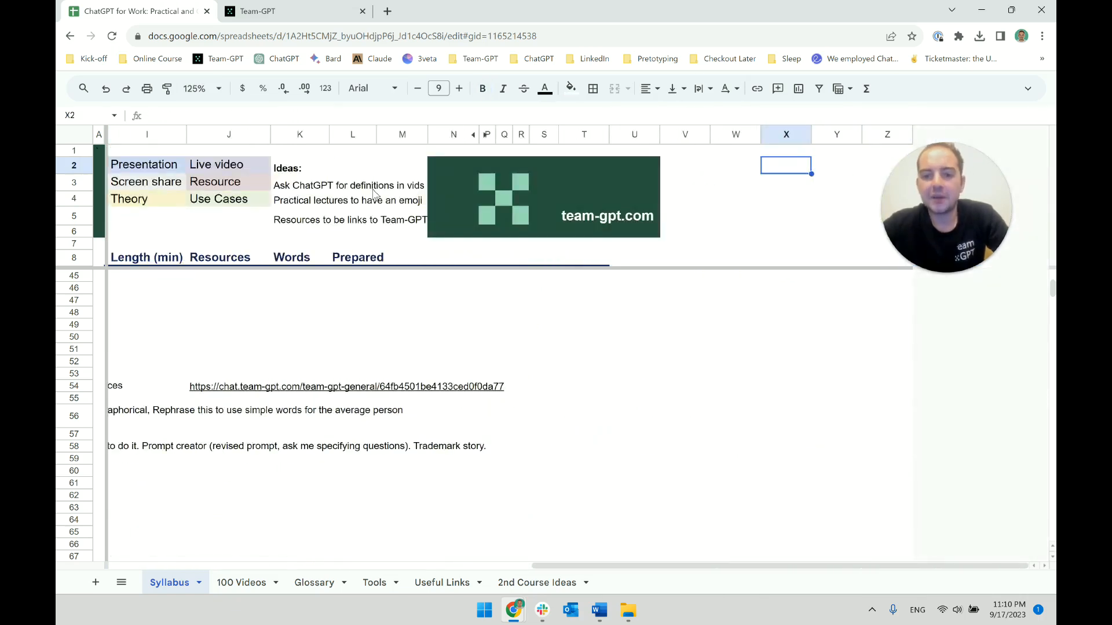
key("ctrl+shift+v")
key("Down")
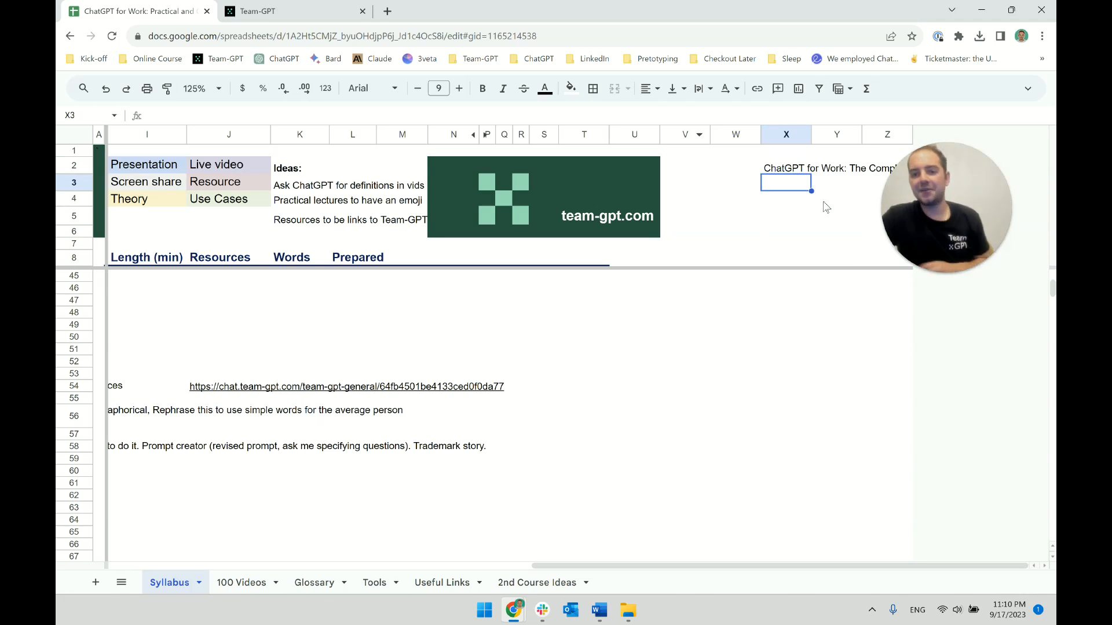
Step: Move the copied course title from cell X2 to cell W2
key("Up")
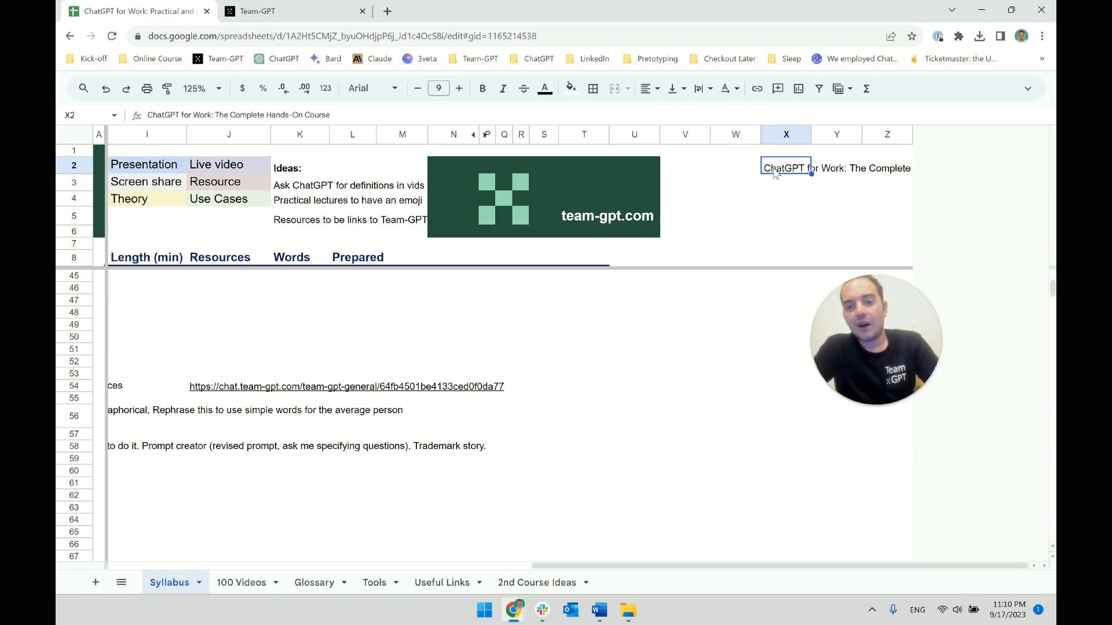
key("ctrl+x")
left_click(732, 172)
key("ctrl+v")
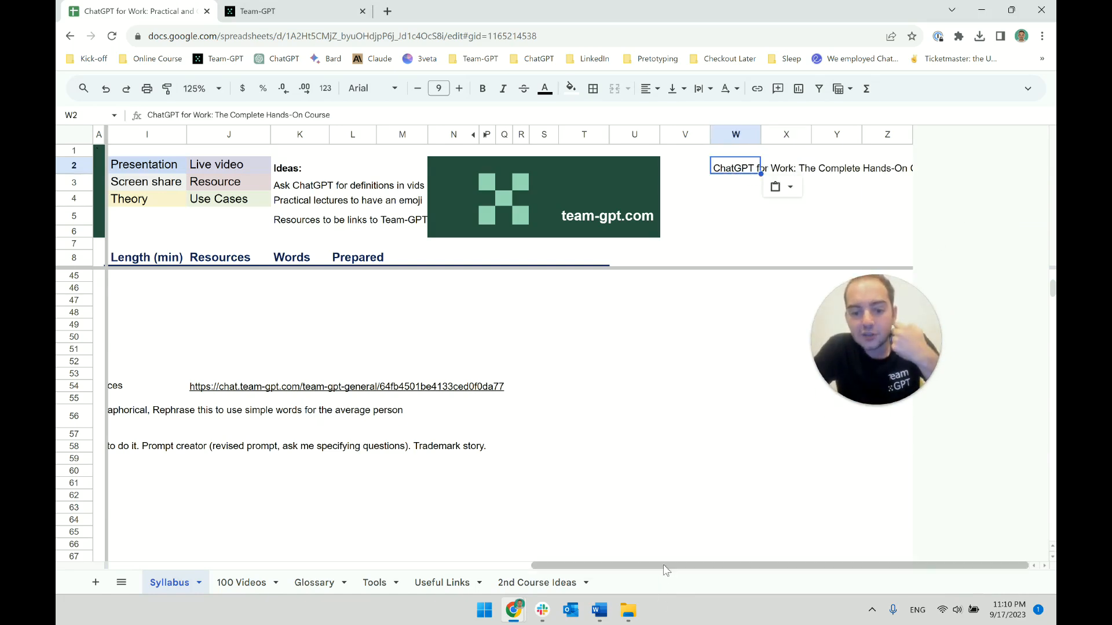
Step: Check the title block of the syllabus, then return to the Team-GPT chat and skim back through the earlier name suggestions
left_click_drag(658, 566, 233, 566)
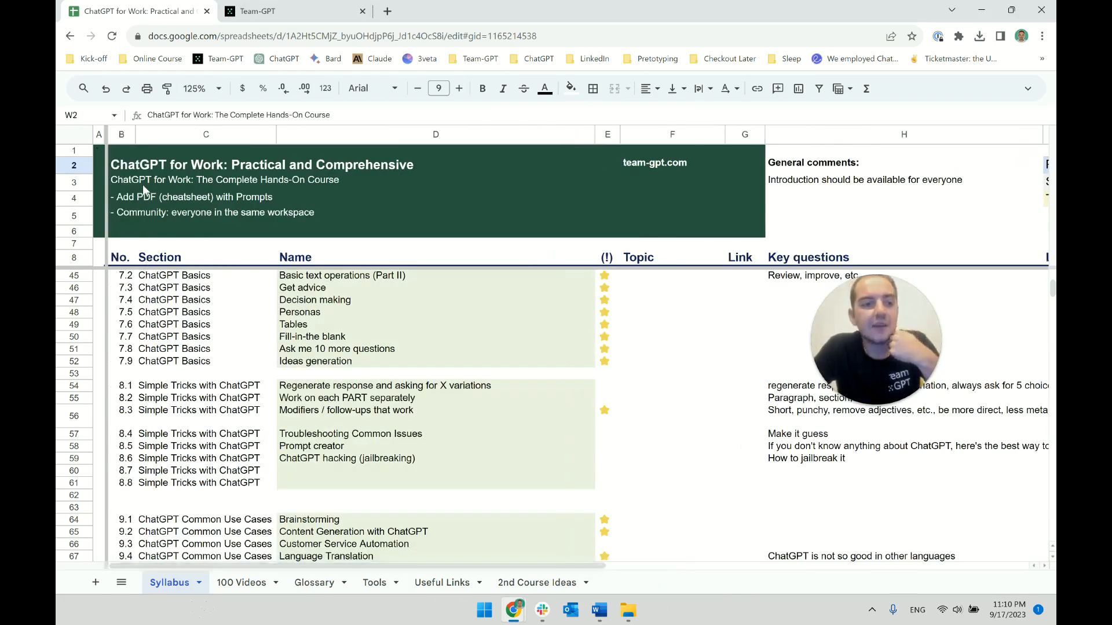
left_click(290, 11)
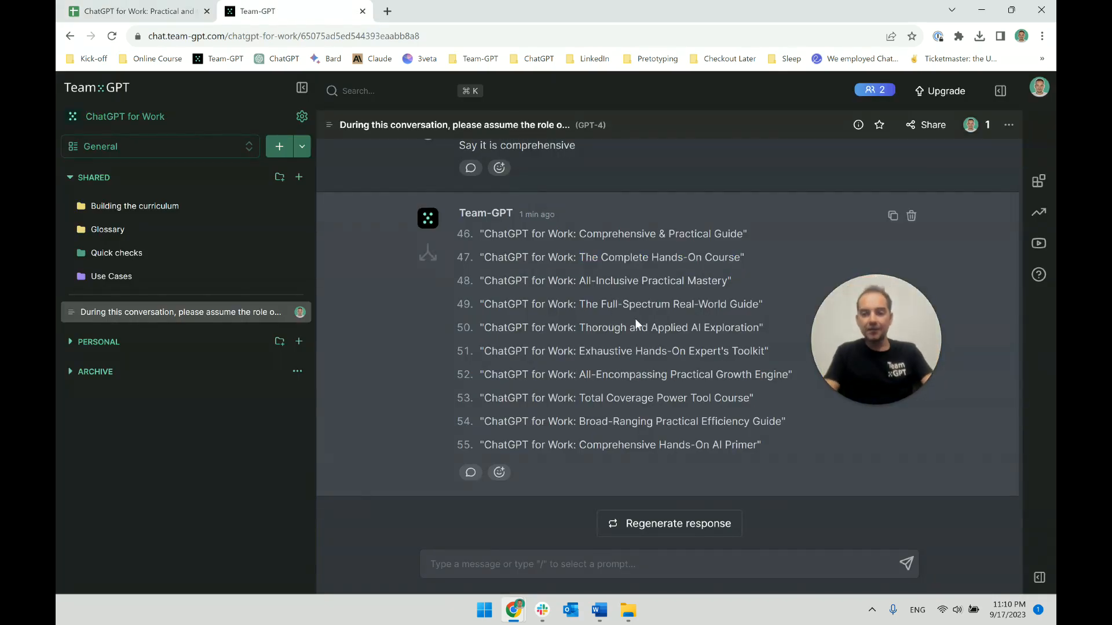
scroll(630, 489, "up", 20)
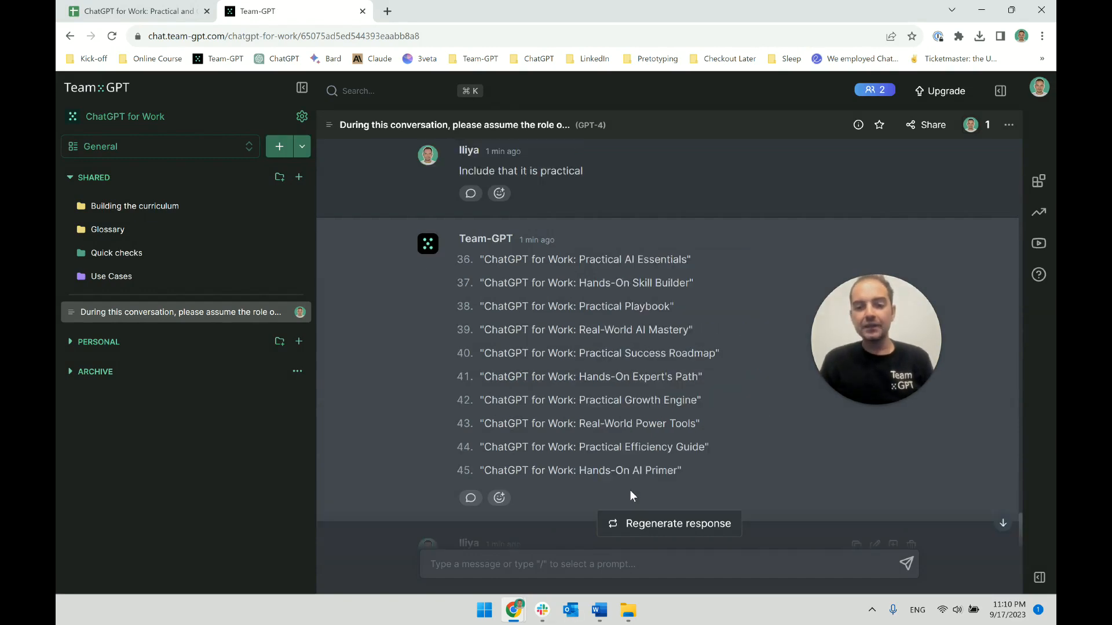
scroll(625, 464, "down", 20)
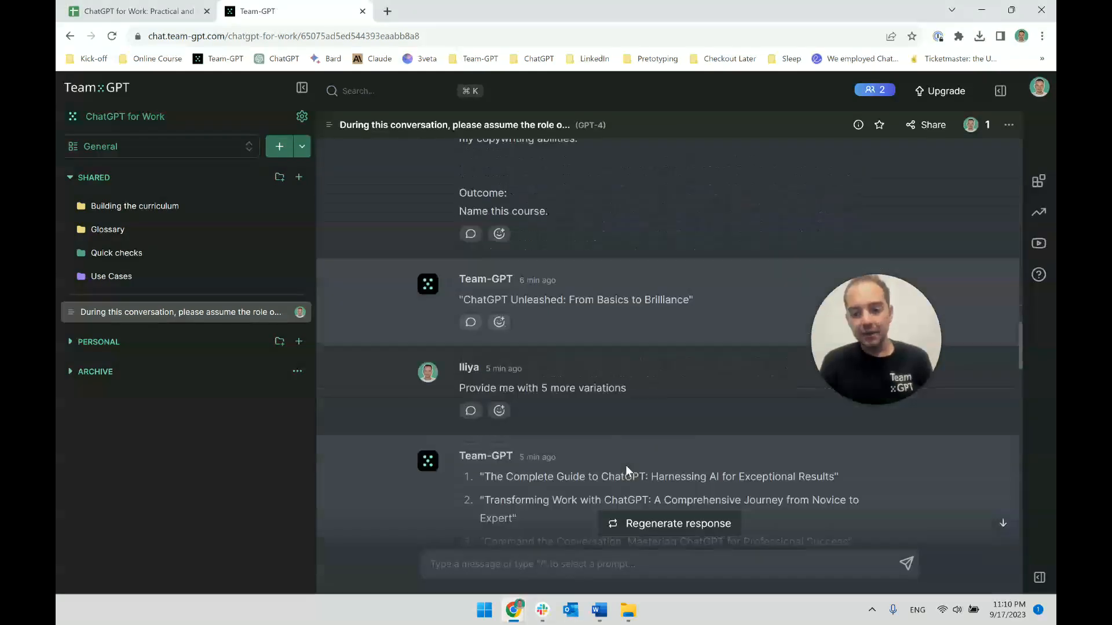
Step: Check the lecture outline "Regenerate response and asking for X variations" in Word, minimize it, and return to the Team-GPT chat
mouse_move(608, 613)
left_click(650, 544)
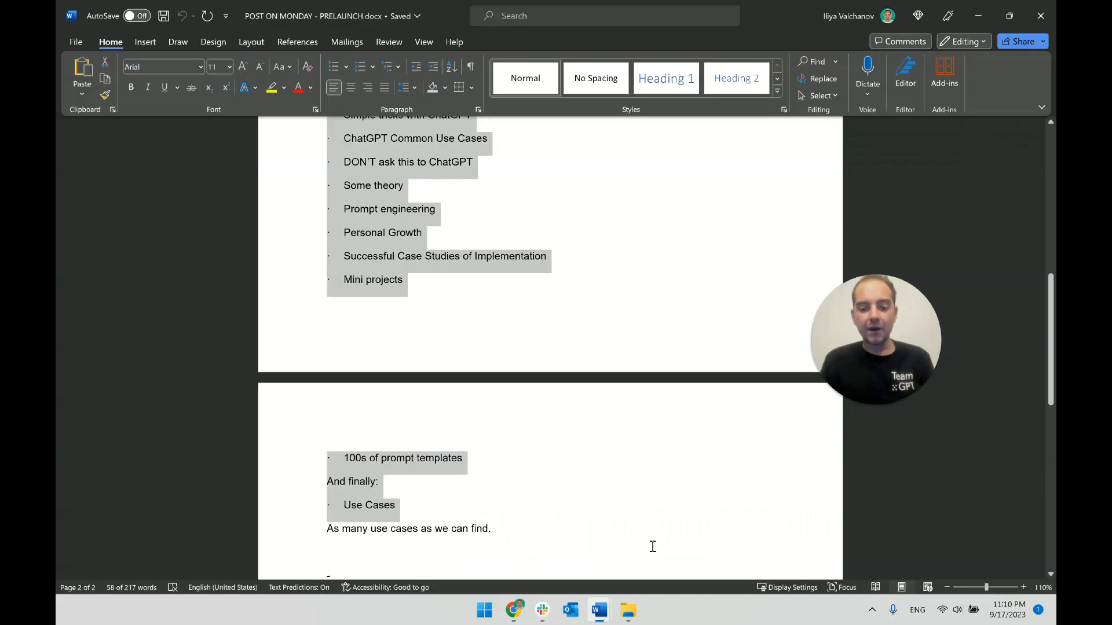
left_click(545, 550)
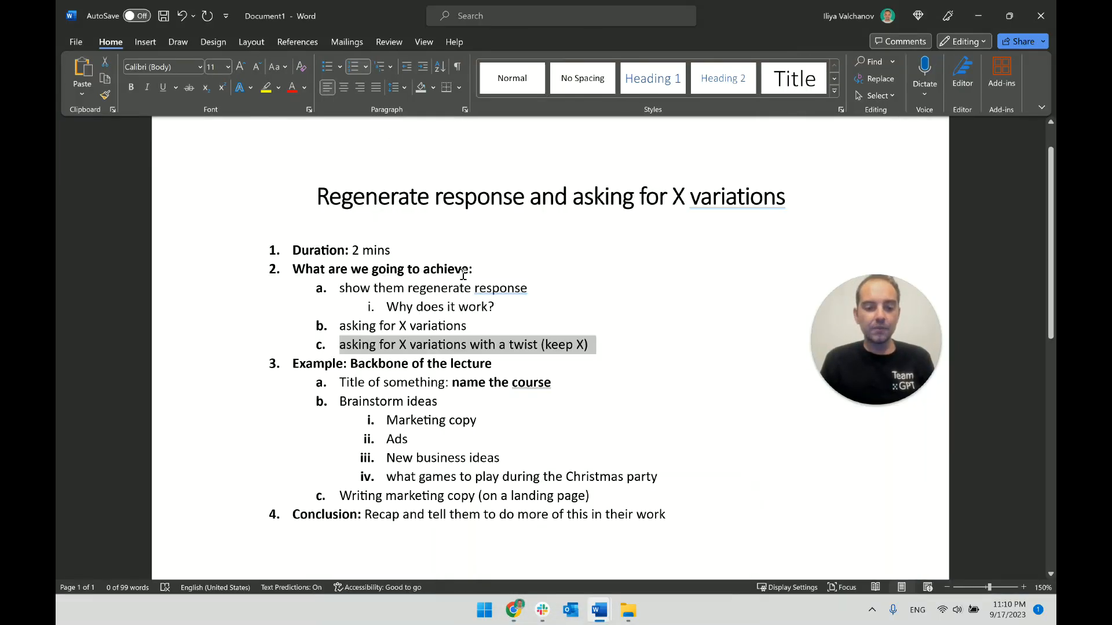
left_click(978, 17)
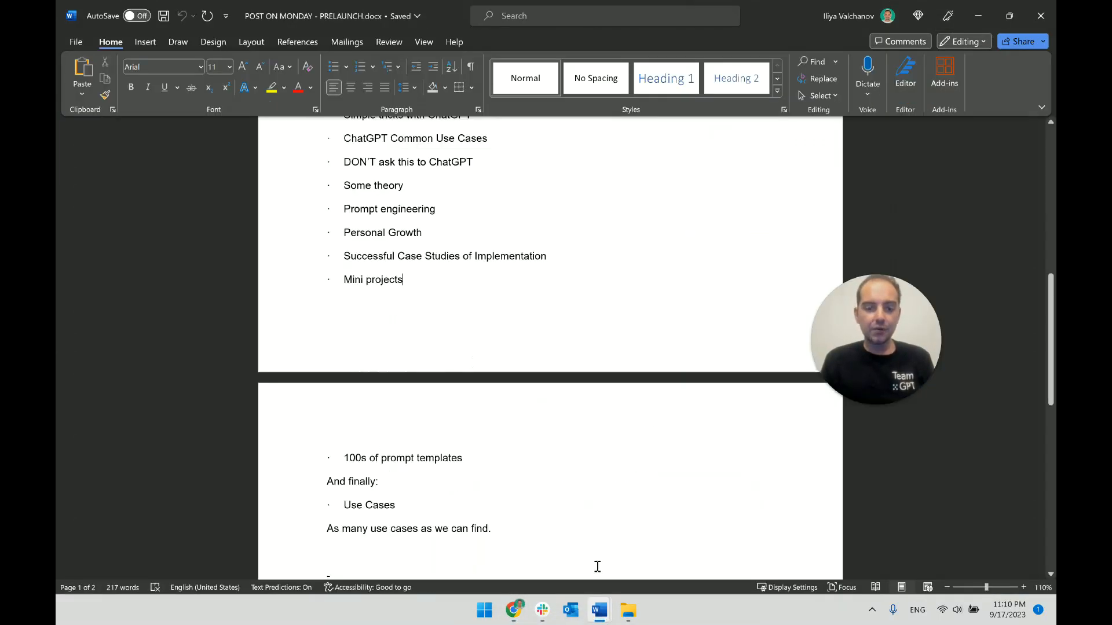
mouse_move(513, 611)
left_click(580, 544)
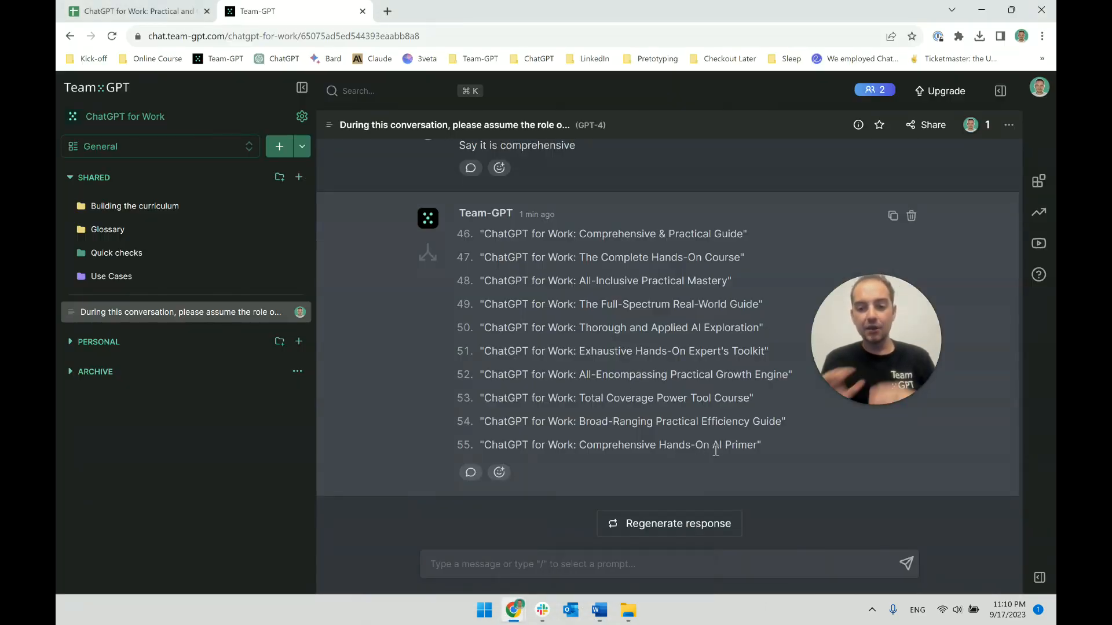
Step: Highlight suggestion 47, "ChatGPT for Work: The Complete Hands-On Course", to examine it among the latest name suggestions
triple_click(672, 258)
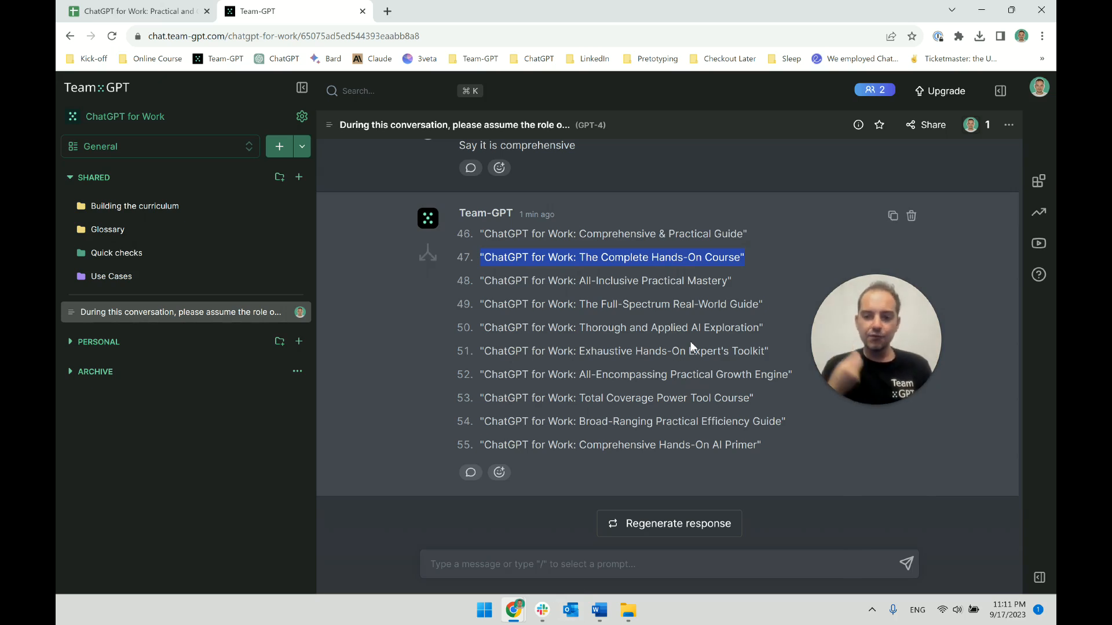
scroll(691, 346, "up", 1)
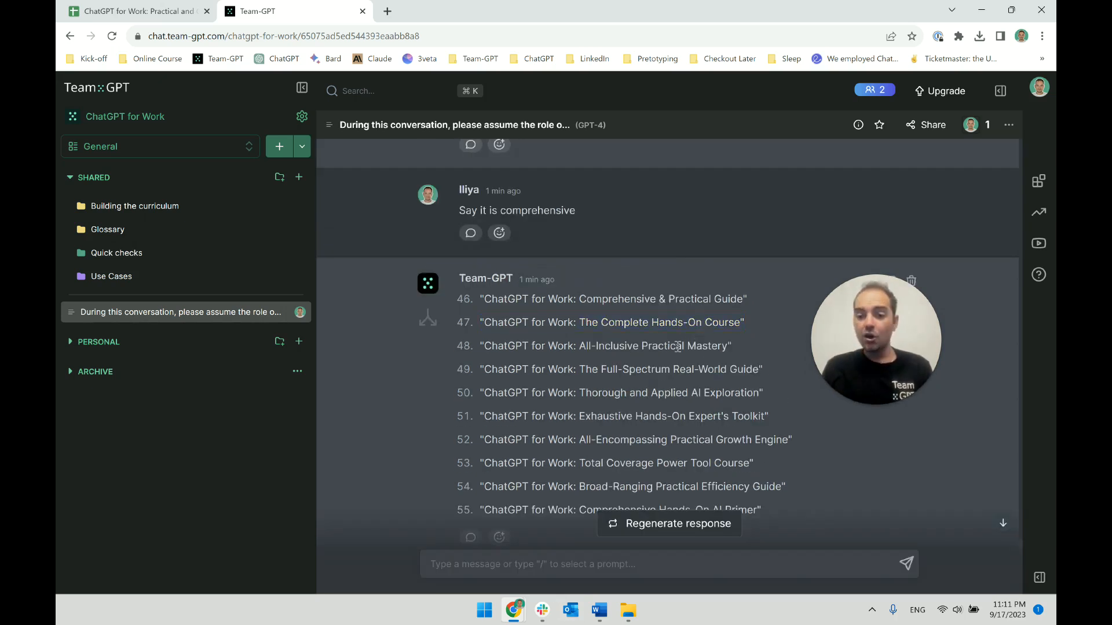
double_click(671, 323)
triple_click(682, 330)
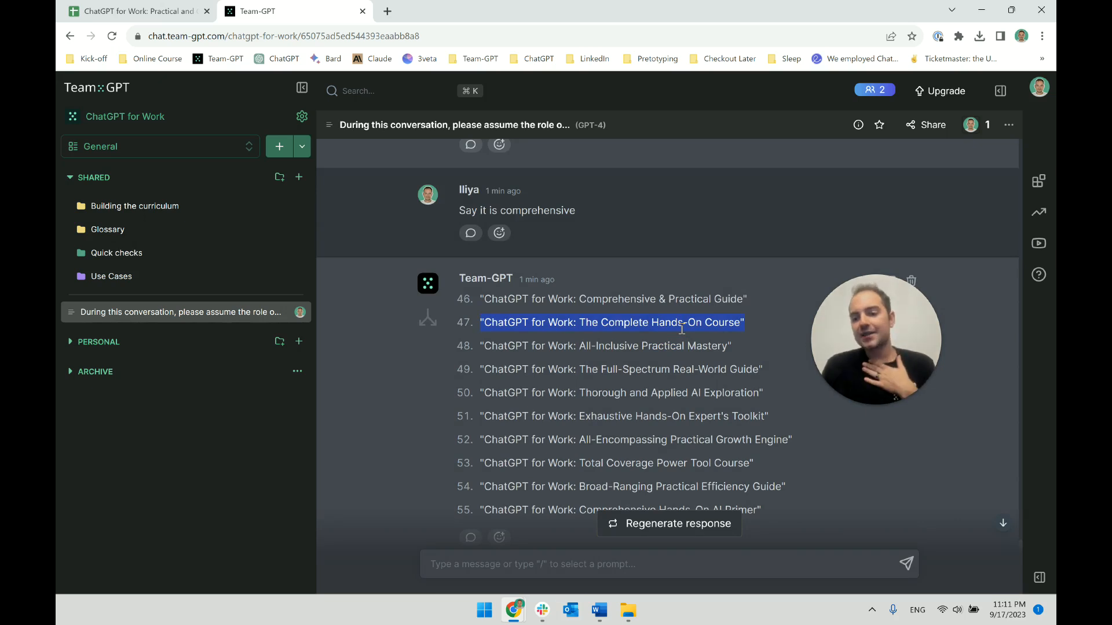
left_click(681, 330)
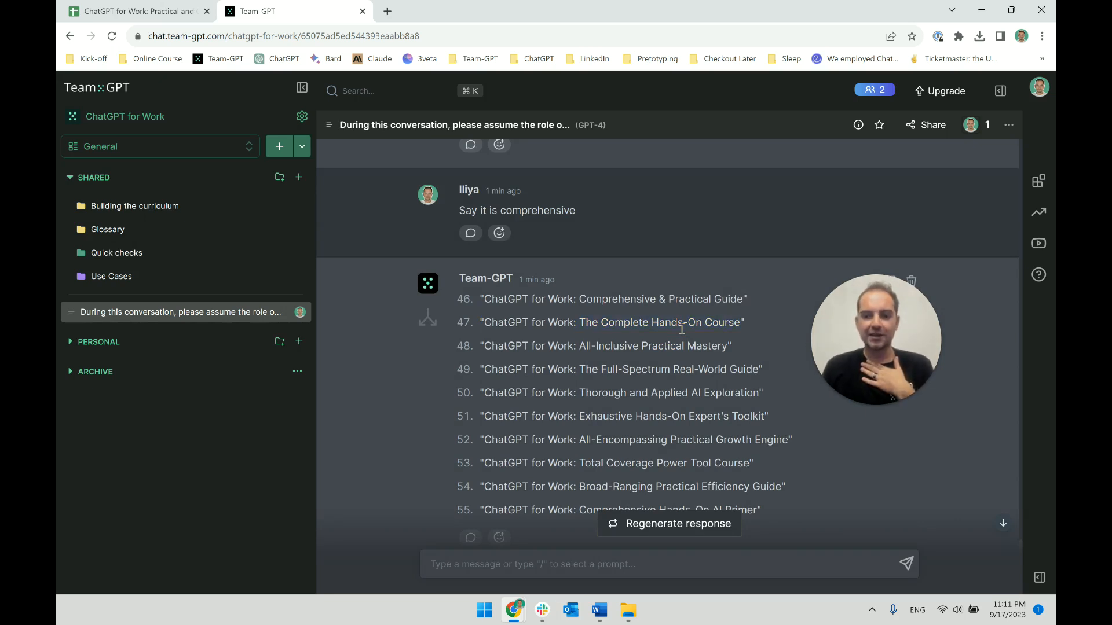
triple_click(682, 330)
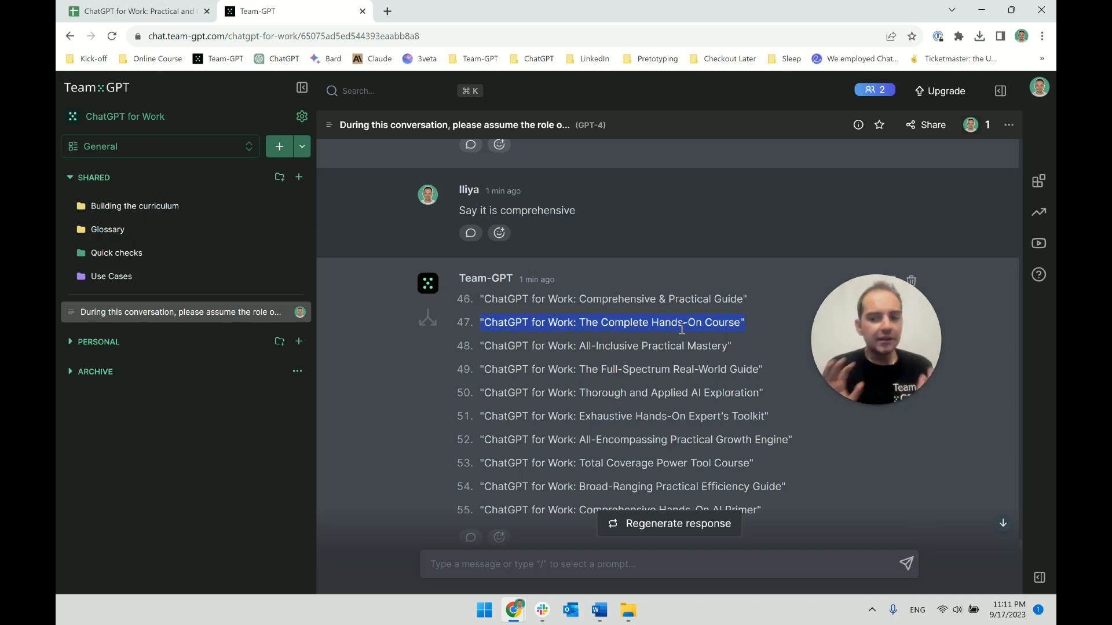
left_click(681, 330)
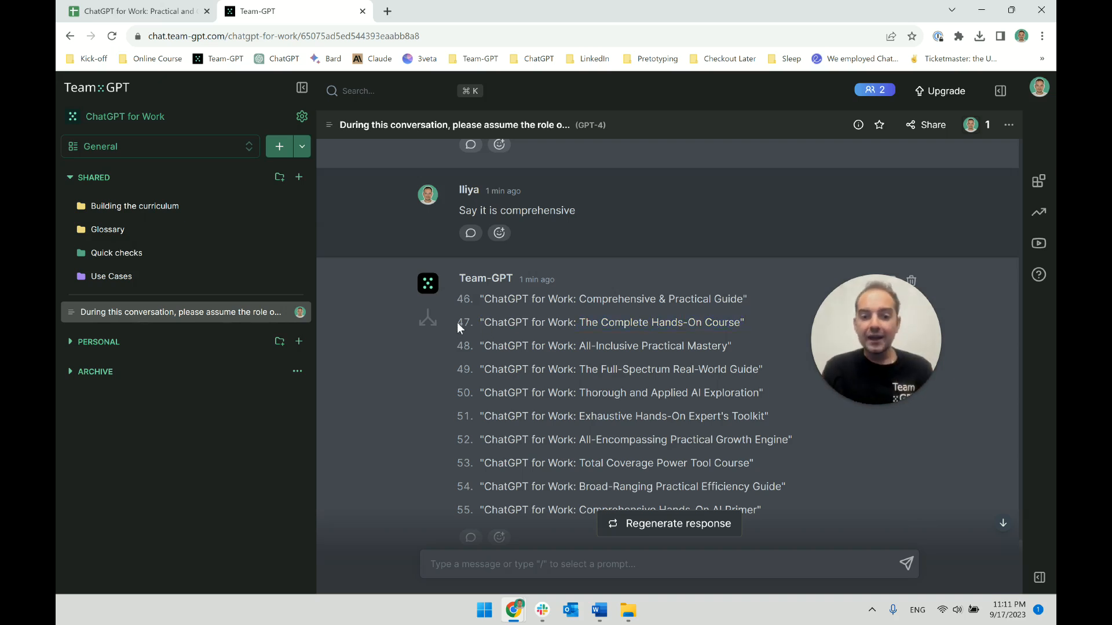
mouse_move(459, 328)
left_mouse_down()
mouse_move(752, 321)
mouse_move(443, 321)
mouse_move(461, 324)
left_mouse_up()
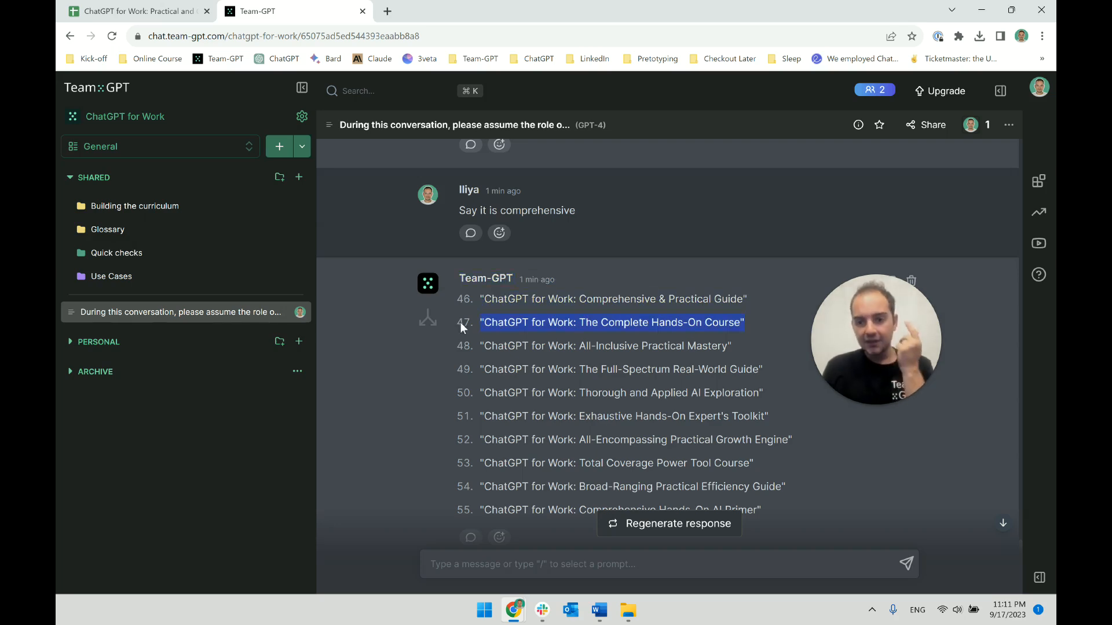
Step: Review the follow-up modifiers and name lists in the conversation, going back to the opening copywriter prompt
scroll(491, 336, "up", 20)
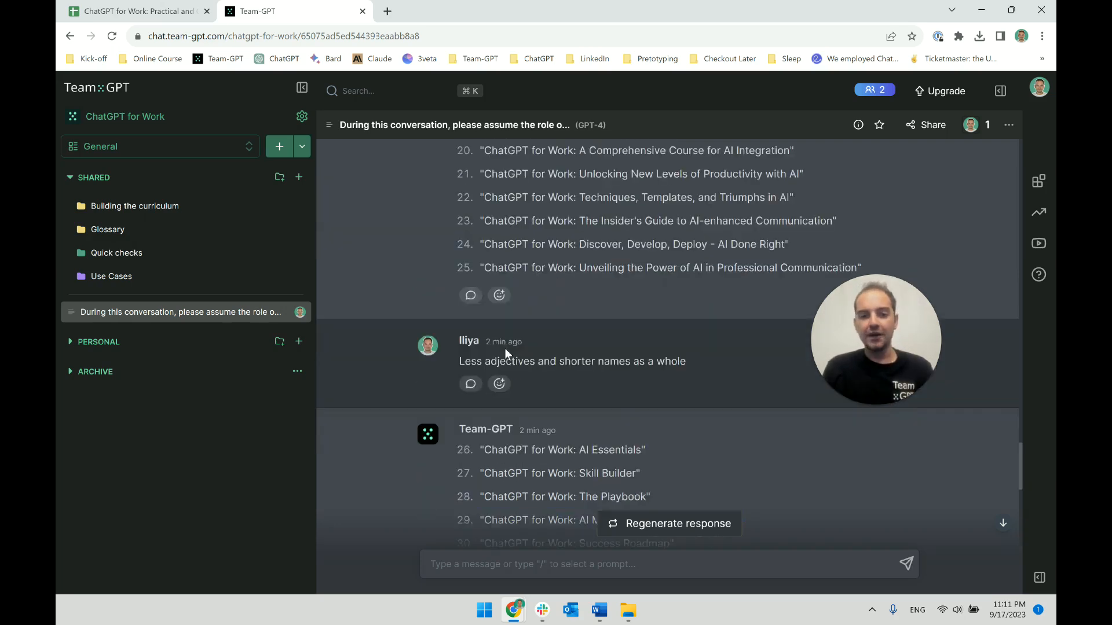
scroll(506, 352, "down", 20)
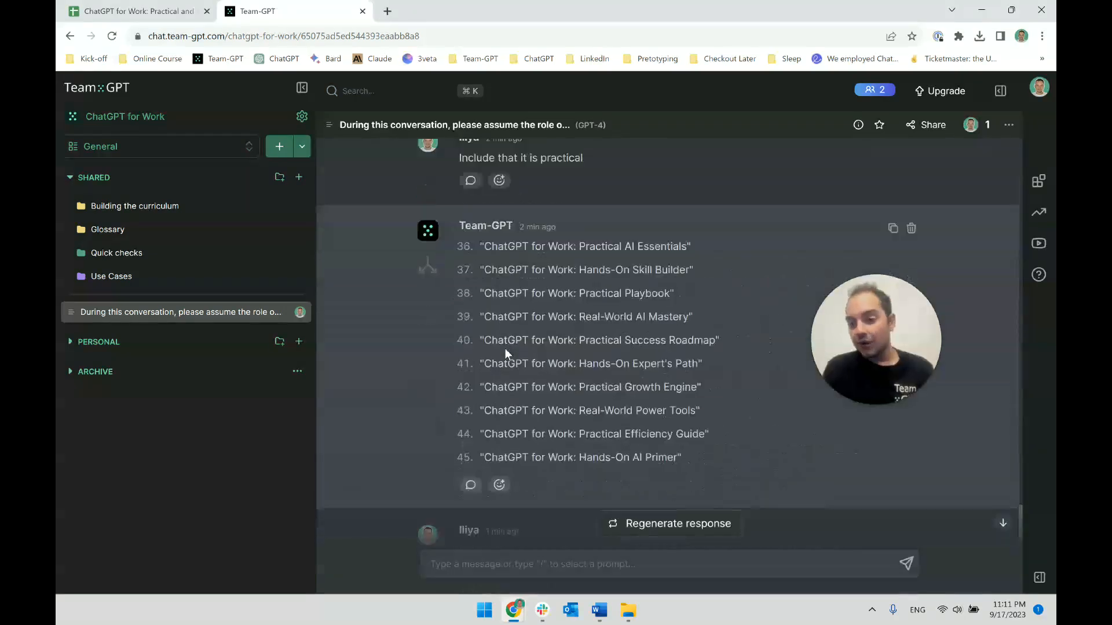
scroll(508, 349, "up", 20)
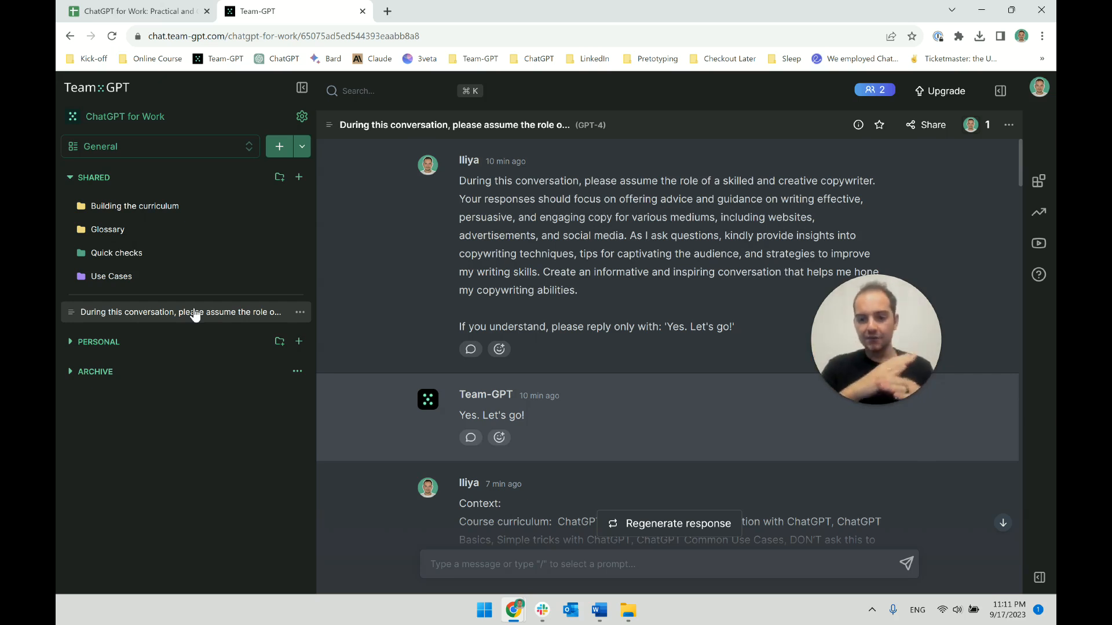
Step: Fork the chat from the latest reply as a shared chat named "Regenerate response + X more variations_CLEAN" and open it
scroll(438, 315, "down", 20)
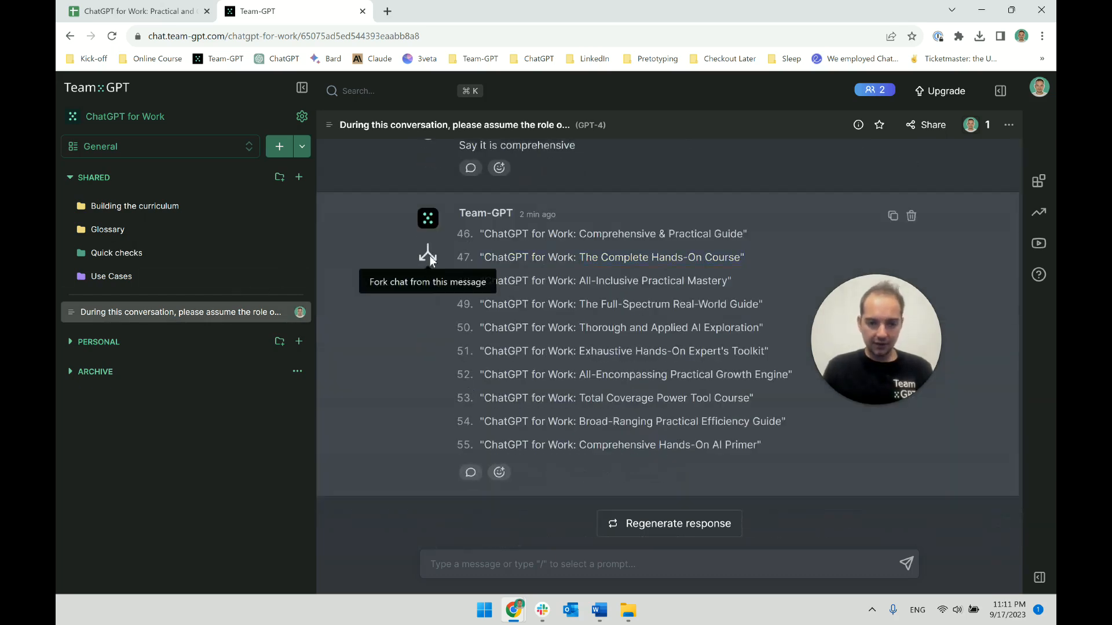
left_click(428, 253)
triple_click(440, 345)
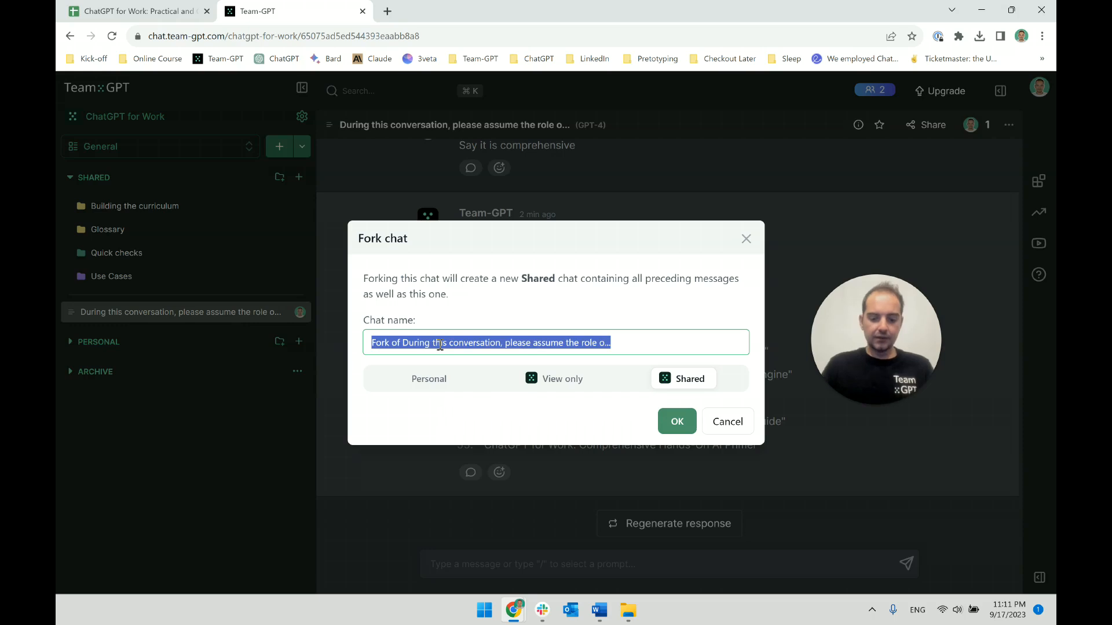
type("R")
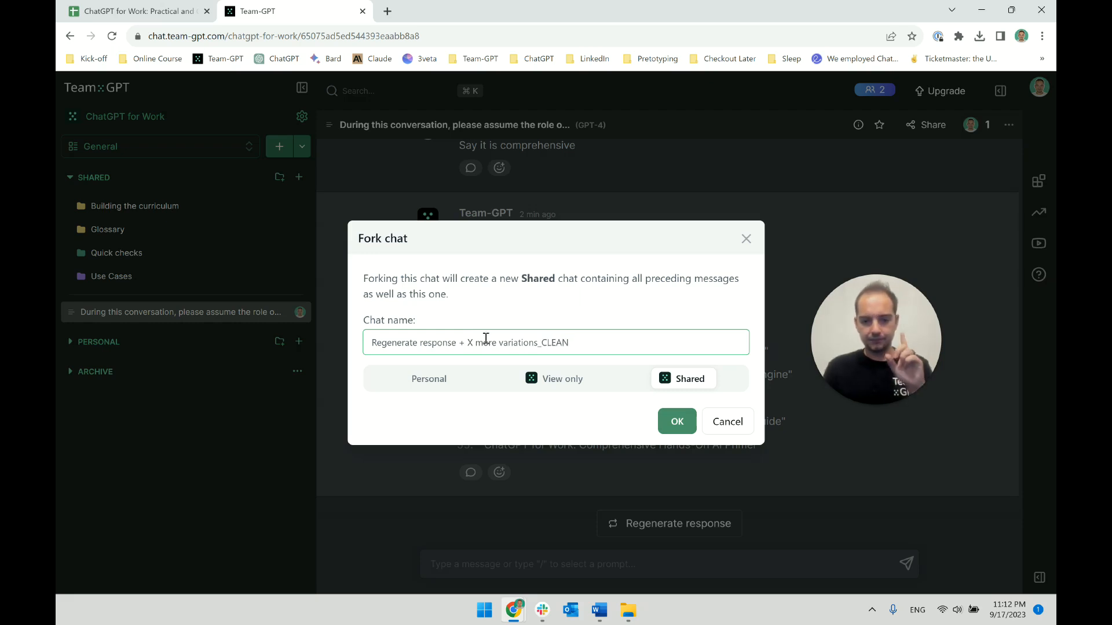
left_click(675, 422)
left_click(262, 319)
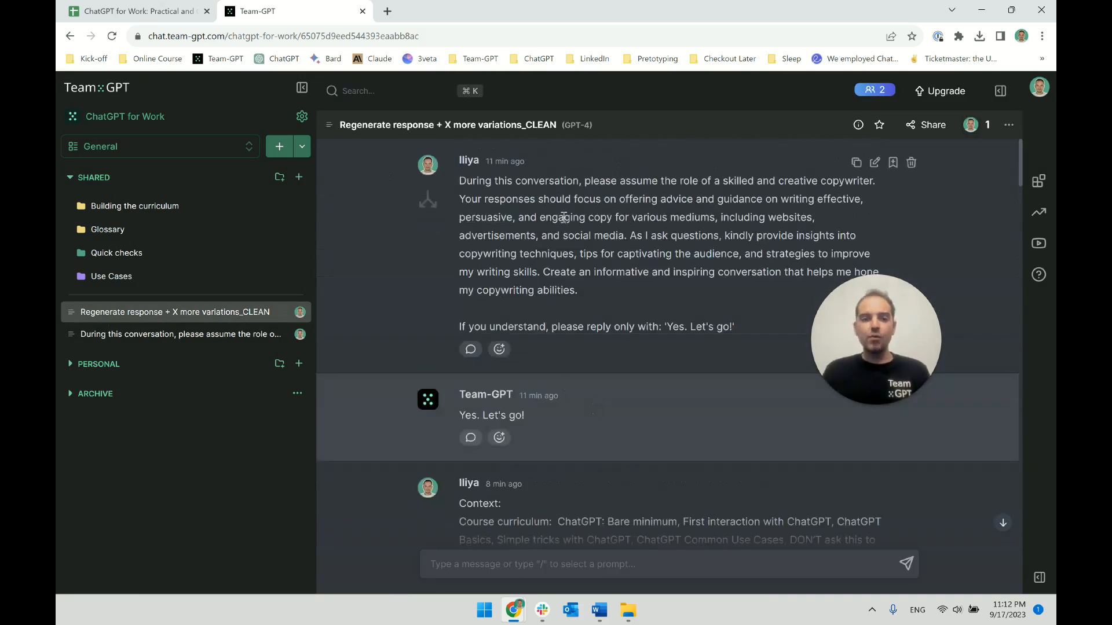
Step: Delete the opening copywriter role prompt and the "Yes. Let's go!" reply from the forked chat
left_click(911, 163)
left_click(677, 368)
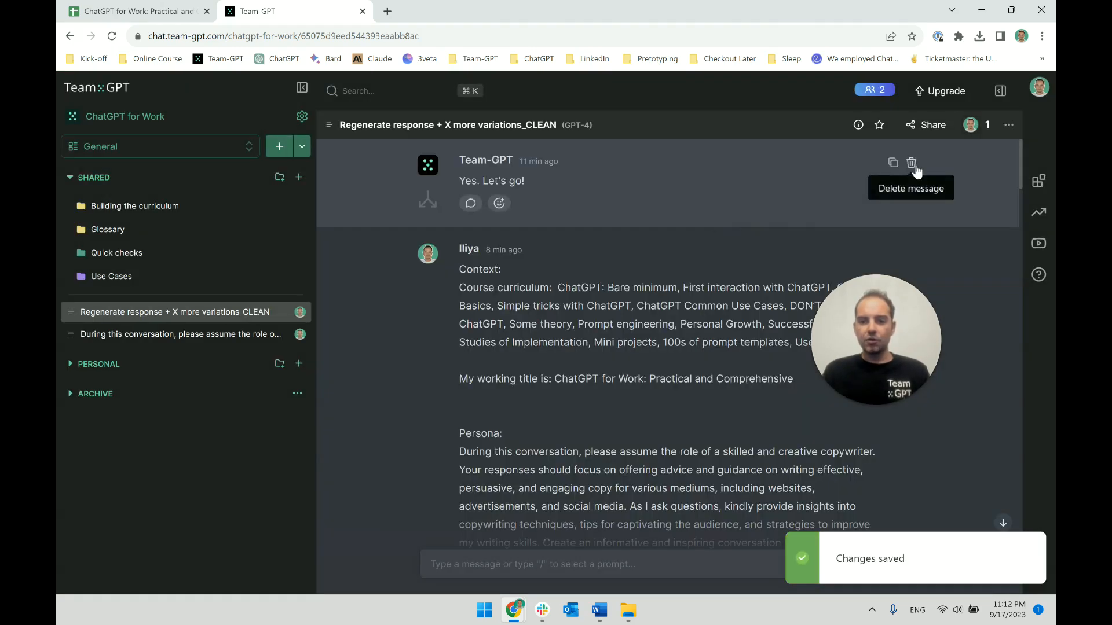
left_click(911, 164)
left_click(682, 373)
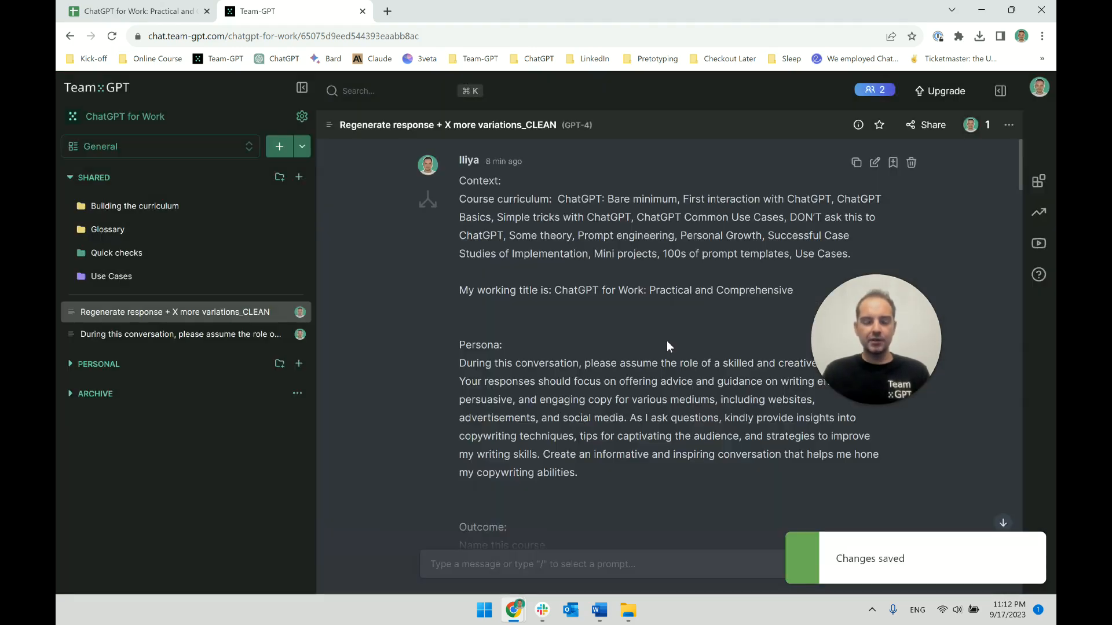
Step: Examine the first course-naming prompt in the forked chat: its curriculum context, working title, copywriter persona and "Name this course." outcome
left_click_drag(466, 182, 658, 291)
left_click(641, 232)
triple_click(641, 232)
triple_click(655, 291)
left_click(654, 291)
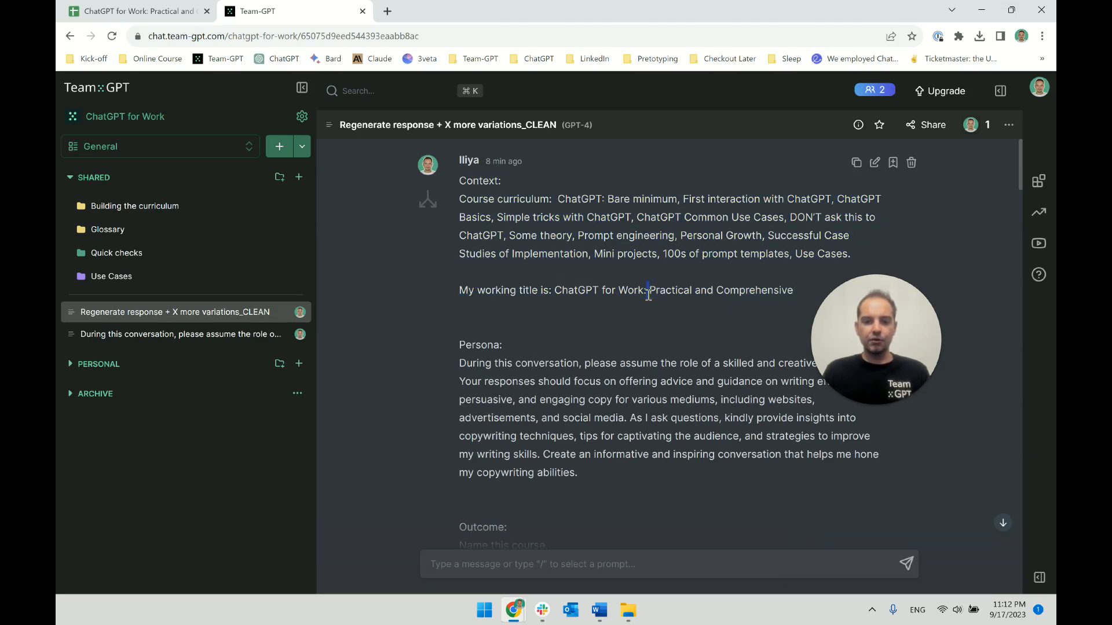
double_click(654, 292)
scroll(620, 347, "down", 3)
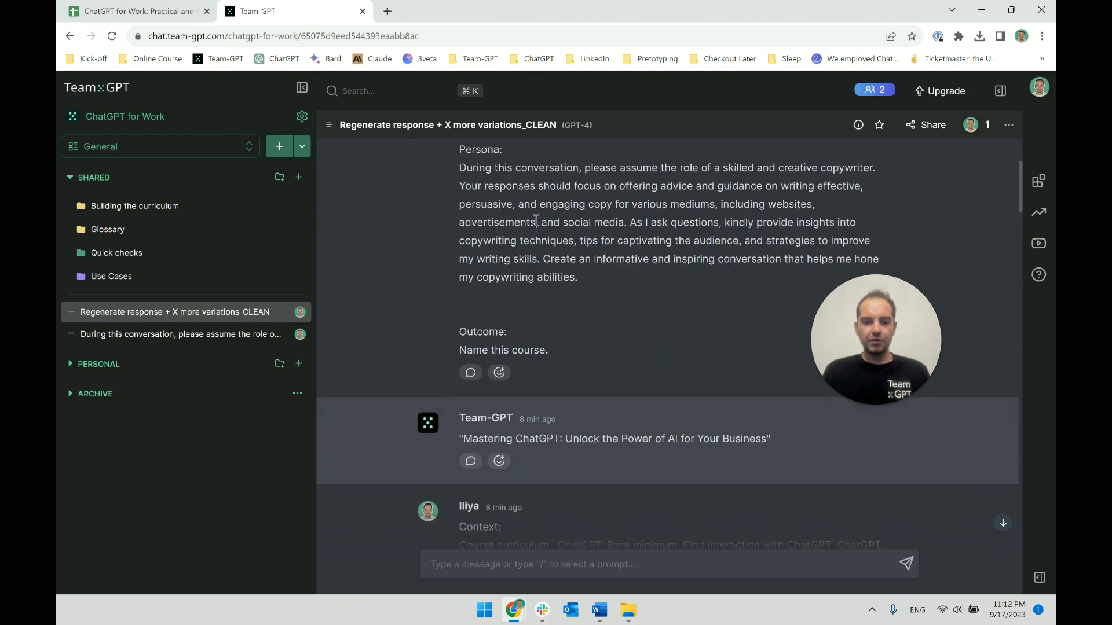
triple_click(537, 220)
left_click(578, 274)
double_click(534, 350)
left_click(557, 349)
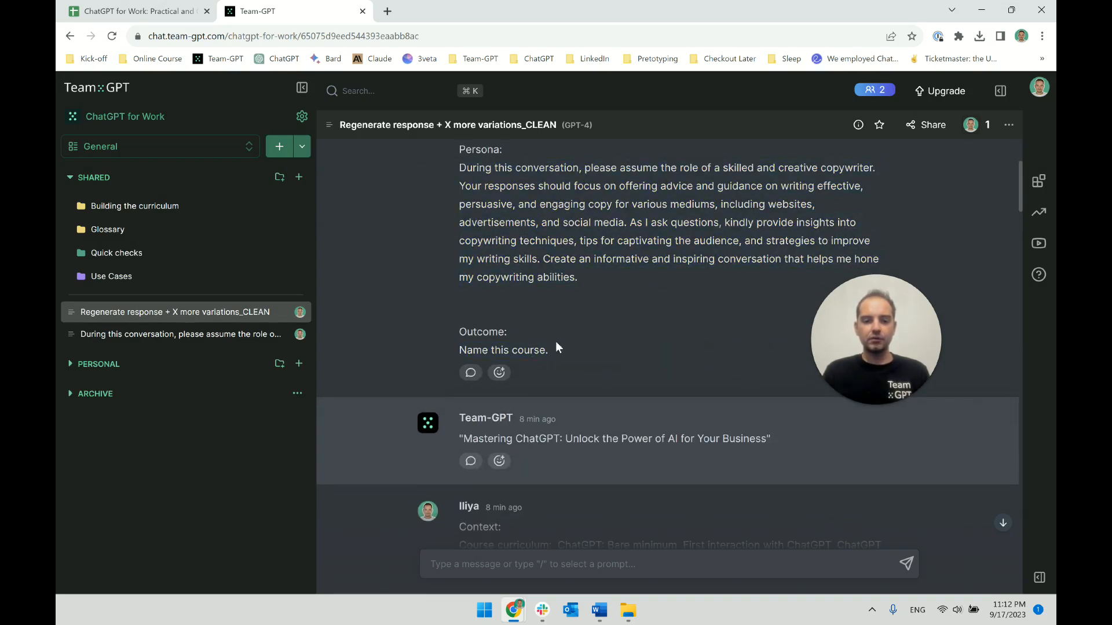
Step: Review the single-title replies and the repeated course-naming prompts, from "Mastering ChatGPT: Unlock the Power of AI for Your Business" onward
scroll(555, 342, "down", 2)
triple_click(603, 316)
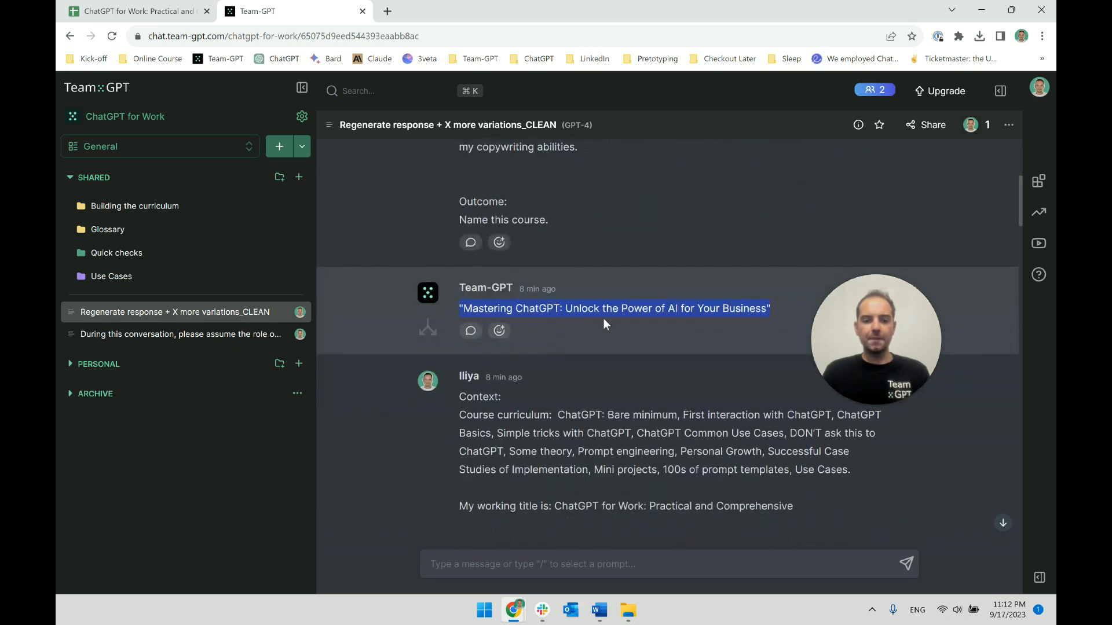
left_click_drag(878, 342, 935, 200)
left_click(712, 308)
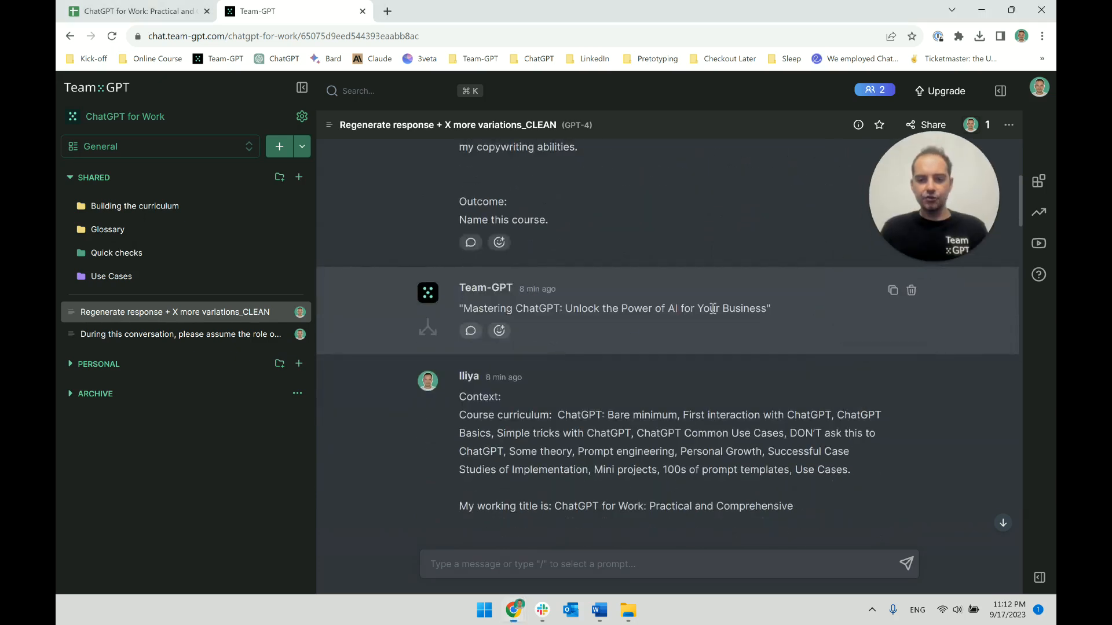
triple_click(723, 310)
left_click(731, 313)
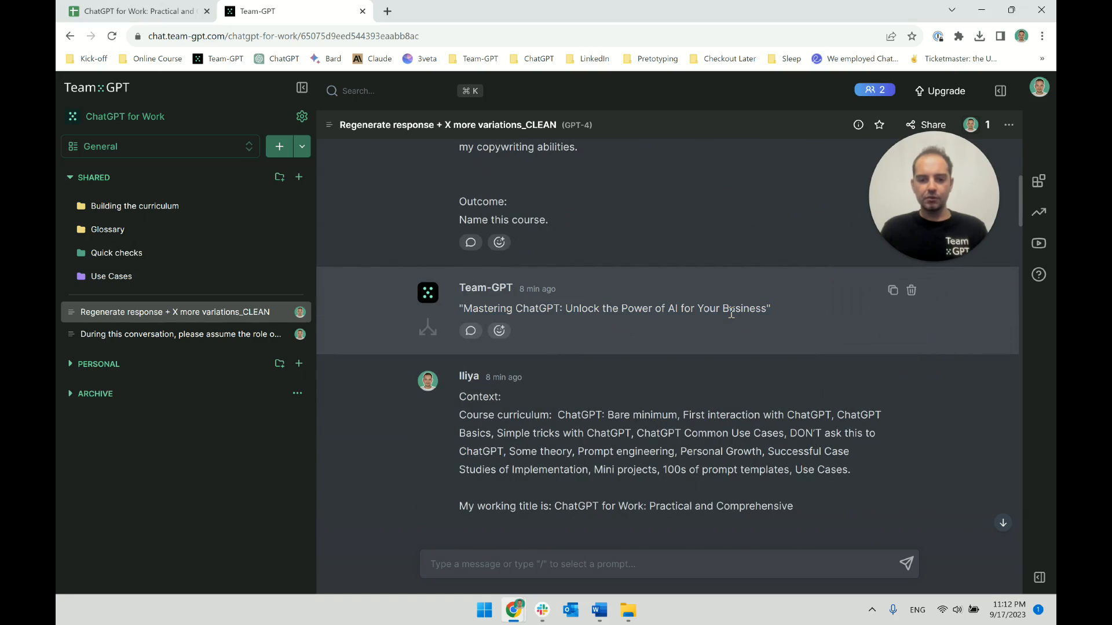
scroll(712, 318, "down", 1)
scroll(480, 327, "down", 3)
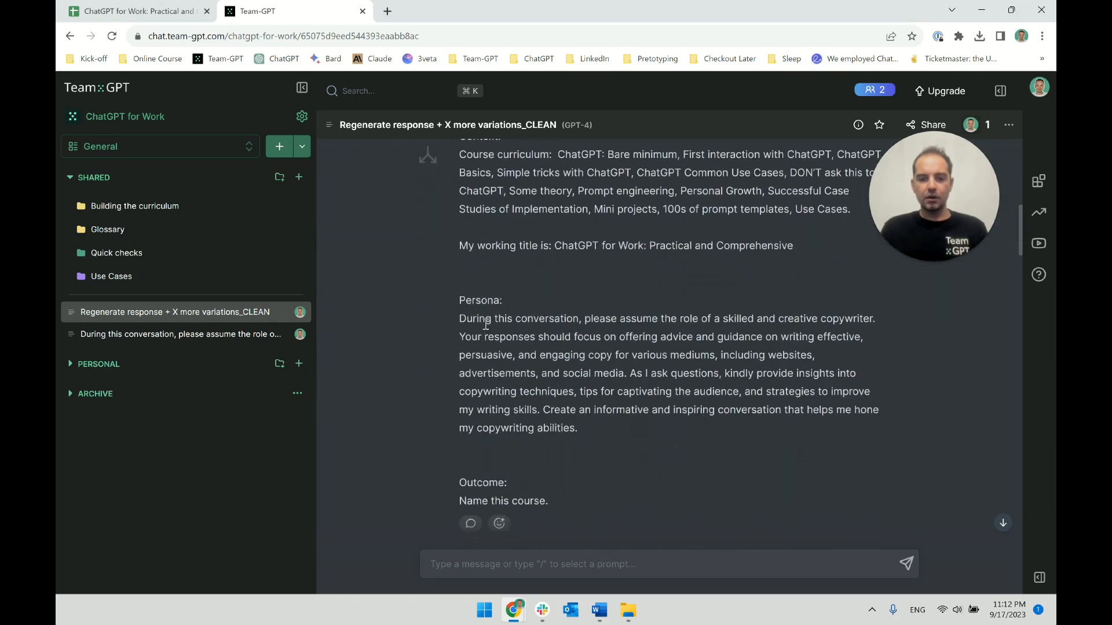
scroll(521, 325, "up", 2)
scroll(598, 330, "down", 6)
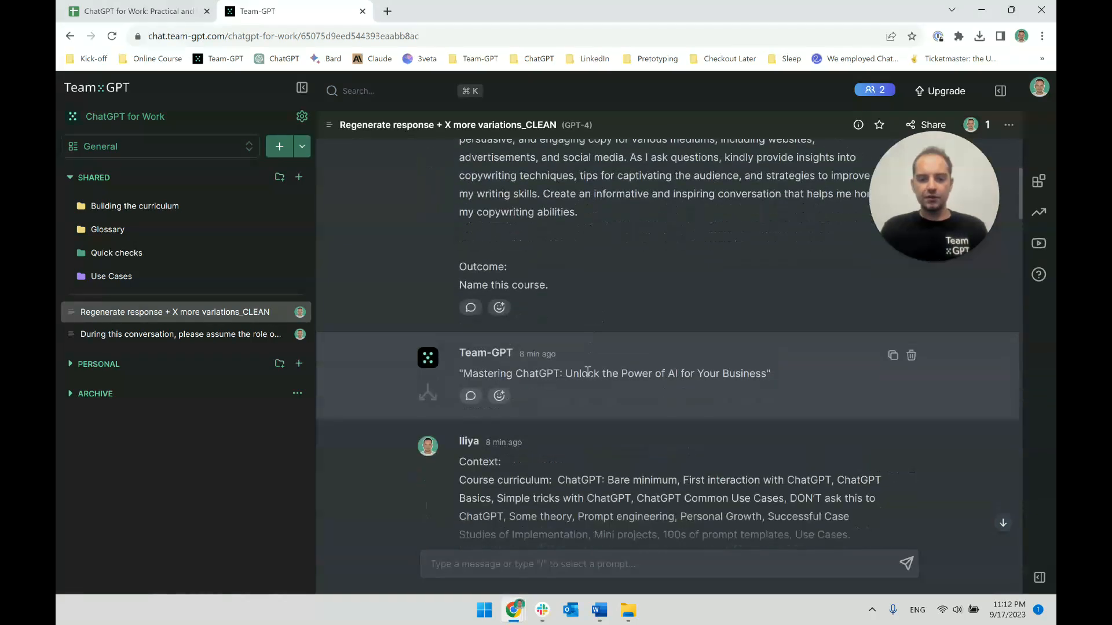
triple_click(587, 371)
scroll(558, 295, "up", 2)
scroll(558, 295, "down", 4)
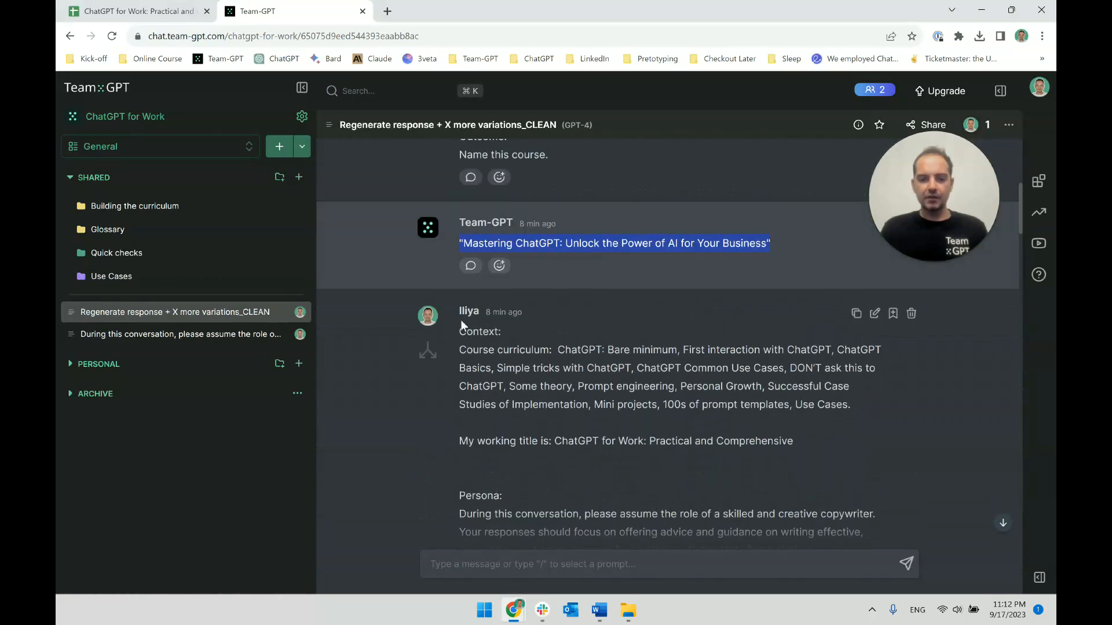
left_click_drag(461, 320, 852, 405)
scroll(579, 347, "down", 8)
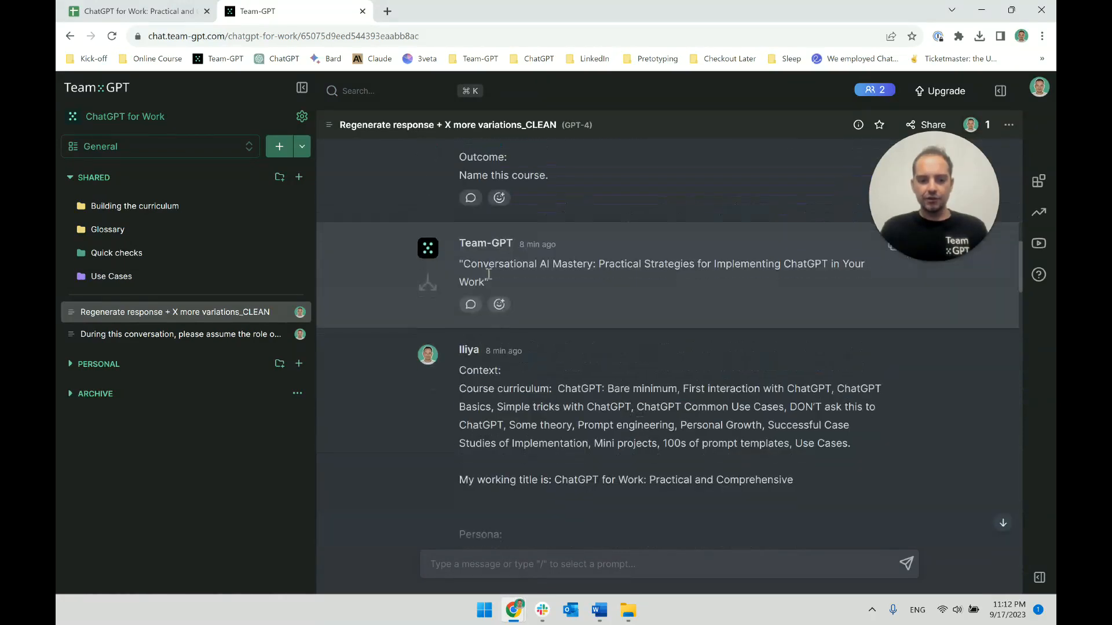
scroll(519, 283, "down", 8)
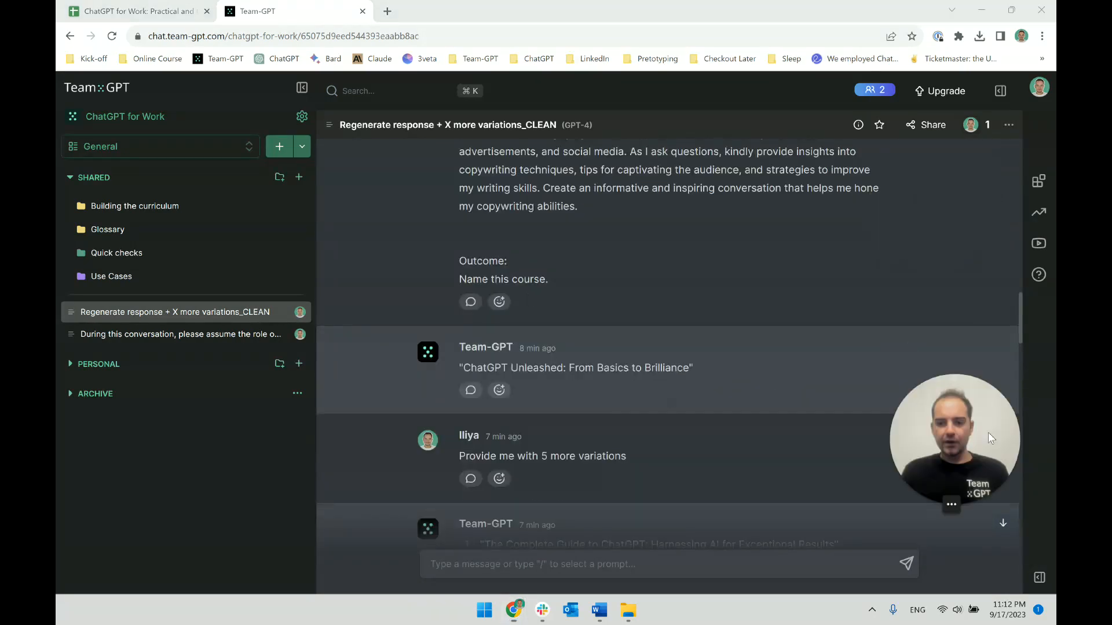
Step: Delete the last repeated course-naming prompt and its reply "ChatGPT Unleashed: From Basics to Brilliance" from the chat
scroll(933, 323, "up", 5)
left_click(911, 222)
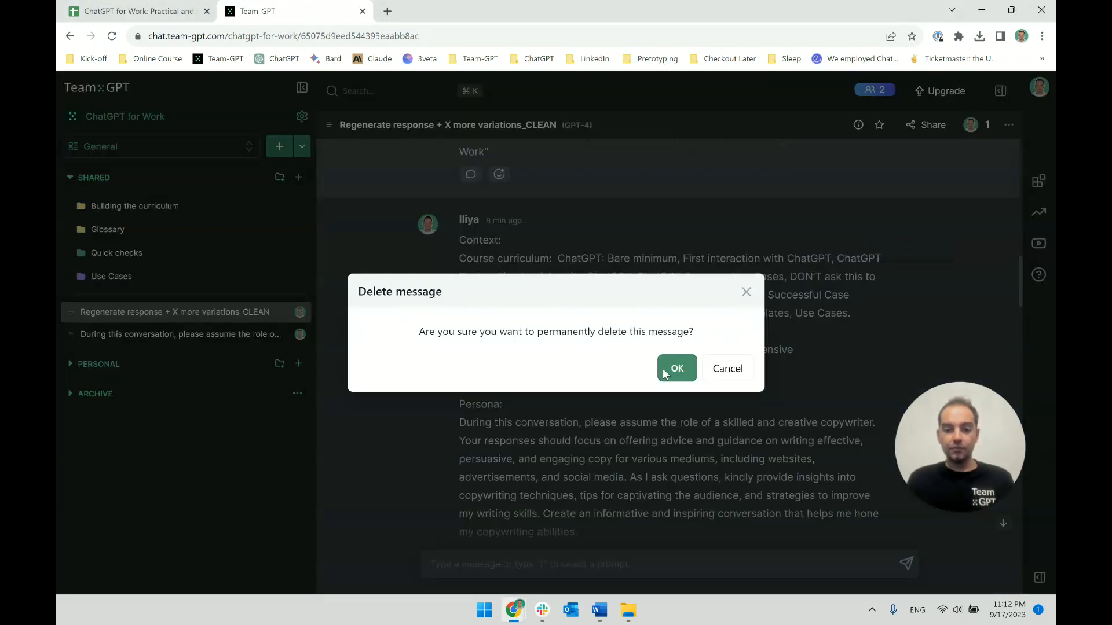
key("Return")
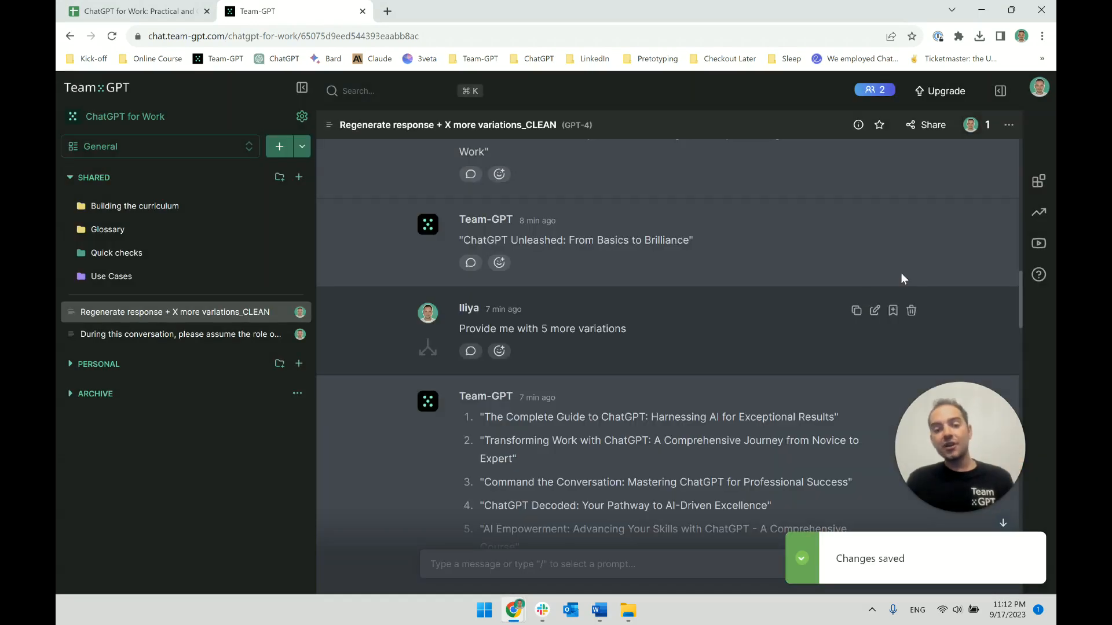
left_click(911, 222)
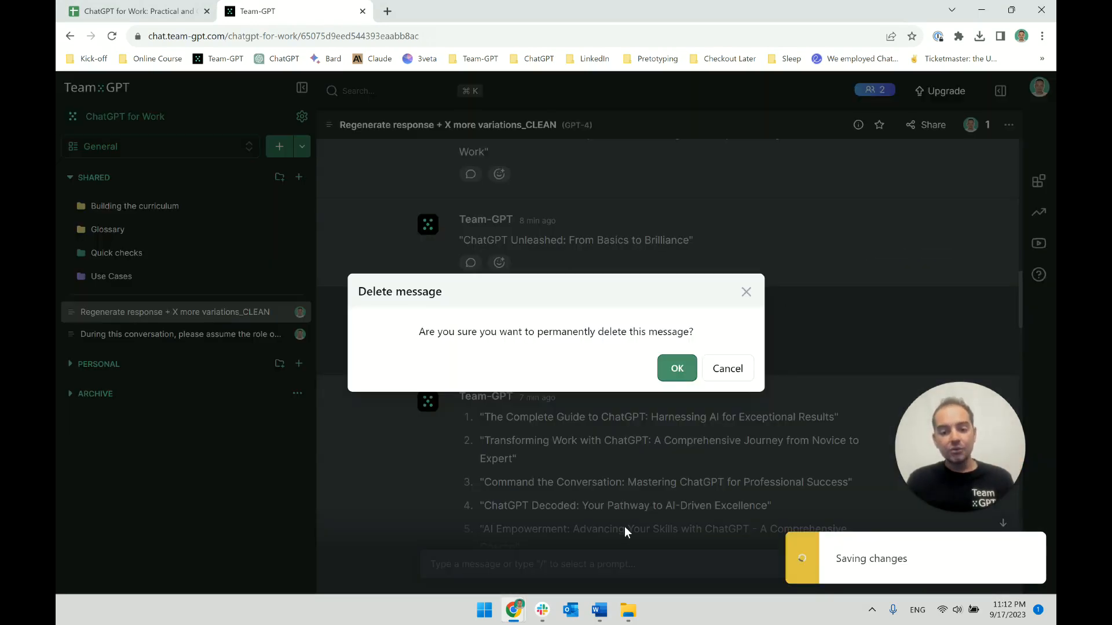
key("Return")
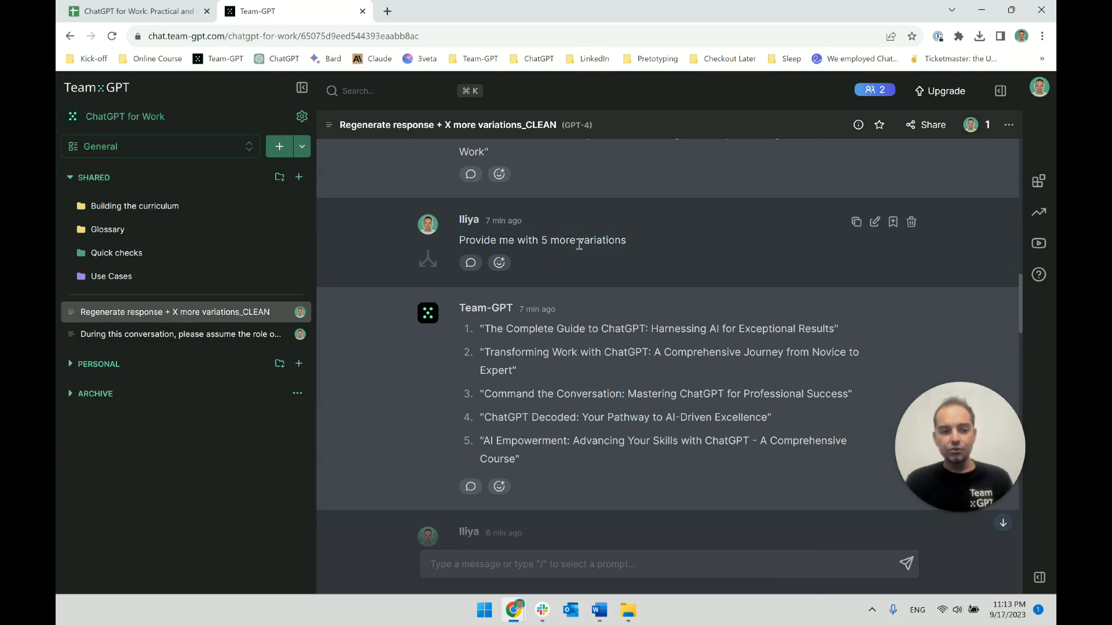
Step: Highlight the "Provide me with 5 more variations" request to examine its wording
triple_click(579, 245)
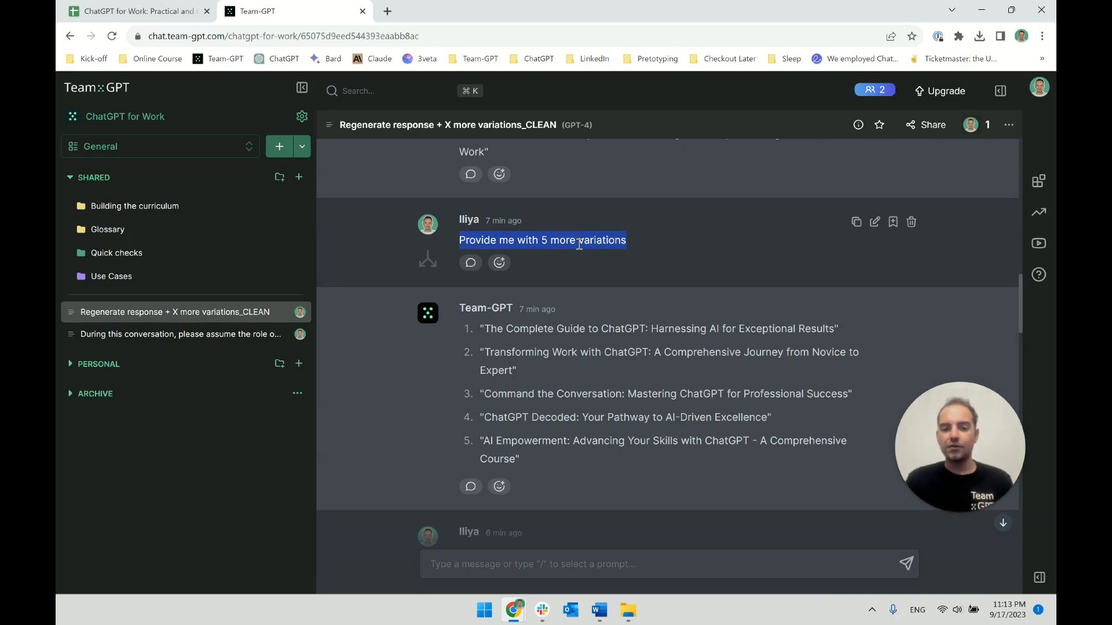
left_click(579, 244)
triple_click(574, 244)
left_click(575, 244)
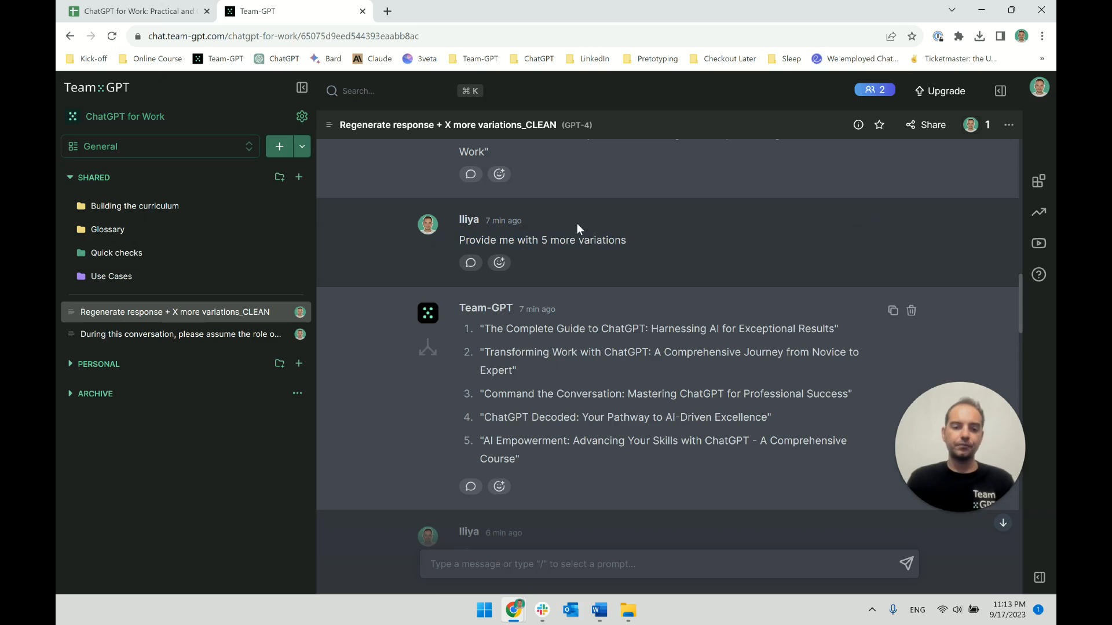
triple_click(492, 243)
left_click(539, 240)
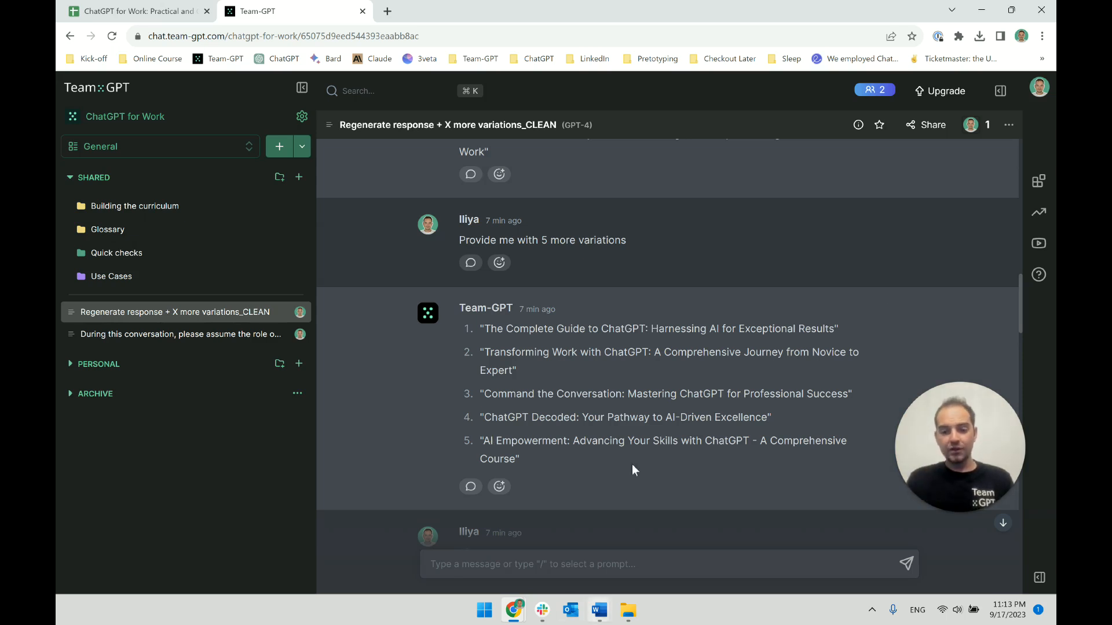
triple_click(541, 245)
left_click(602, 357)
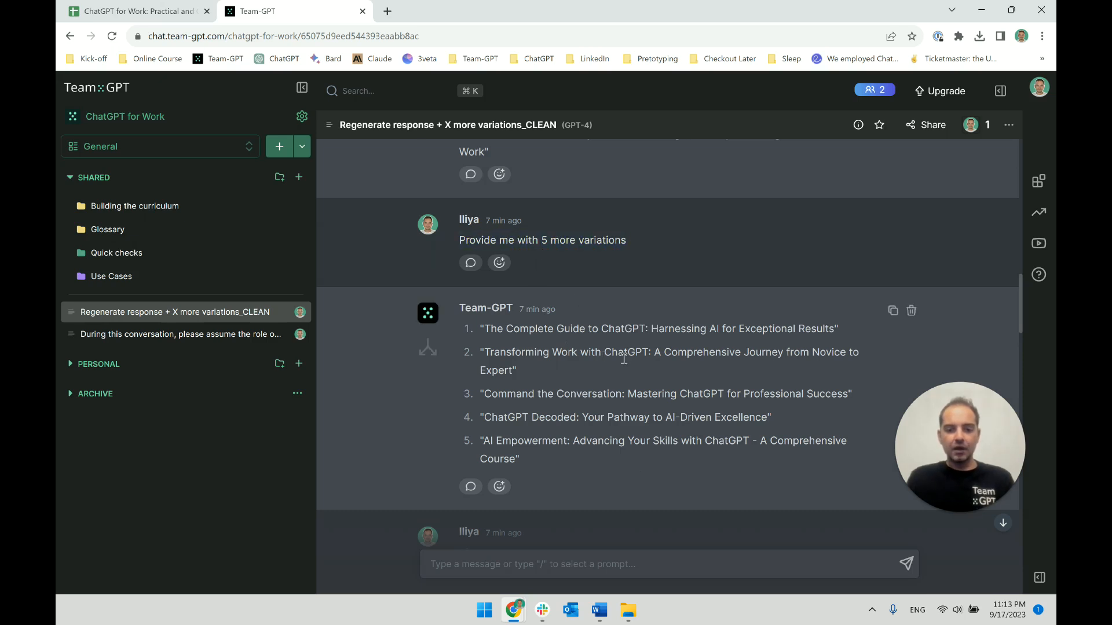
Step: Review the list of five name variations, the "10 more" request and the names listed in reply
scroll(589, 256, "down", 1)
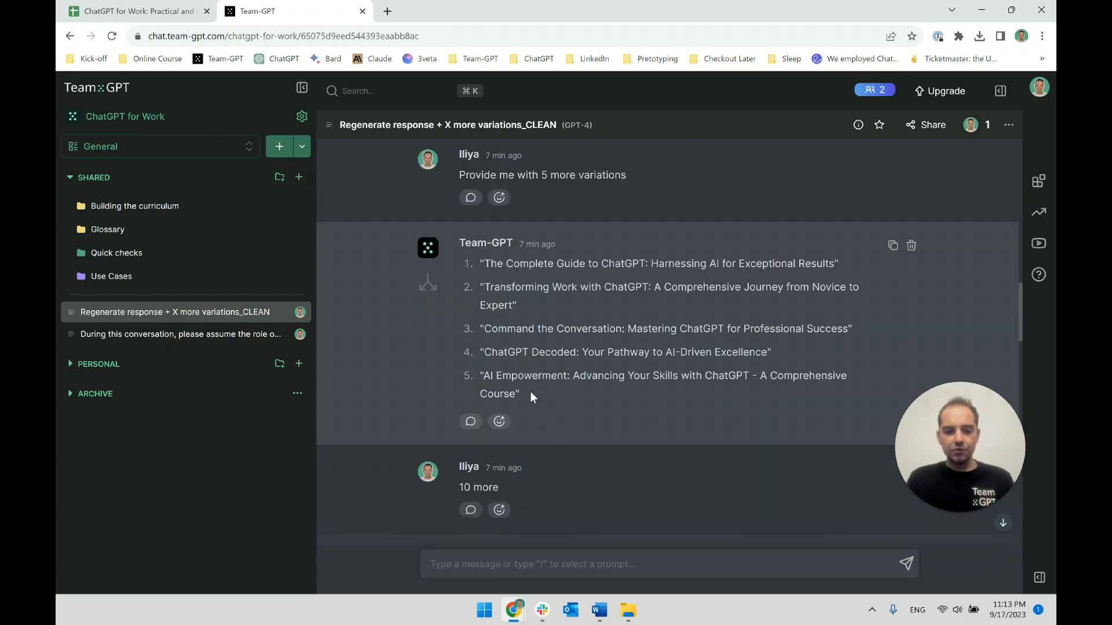
left_click_drag(530, 393, 470, 260)
left_click(596, 302)
scroll(593, 347, "down", 3)
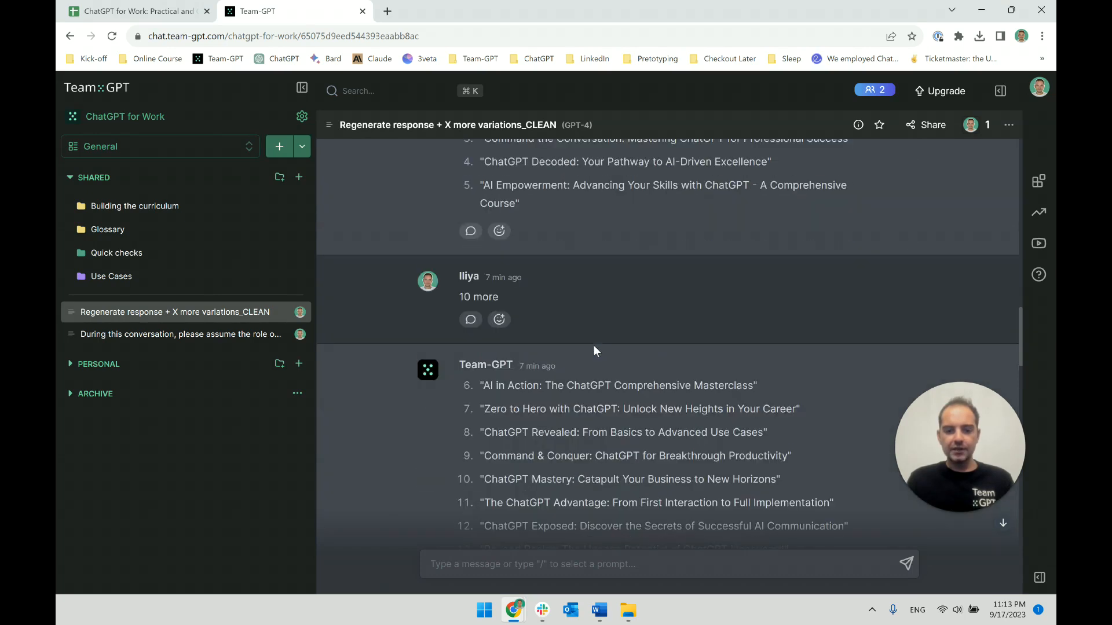
triple_click(488, 294)
left_click(524, 296)
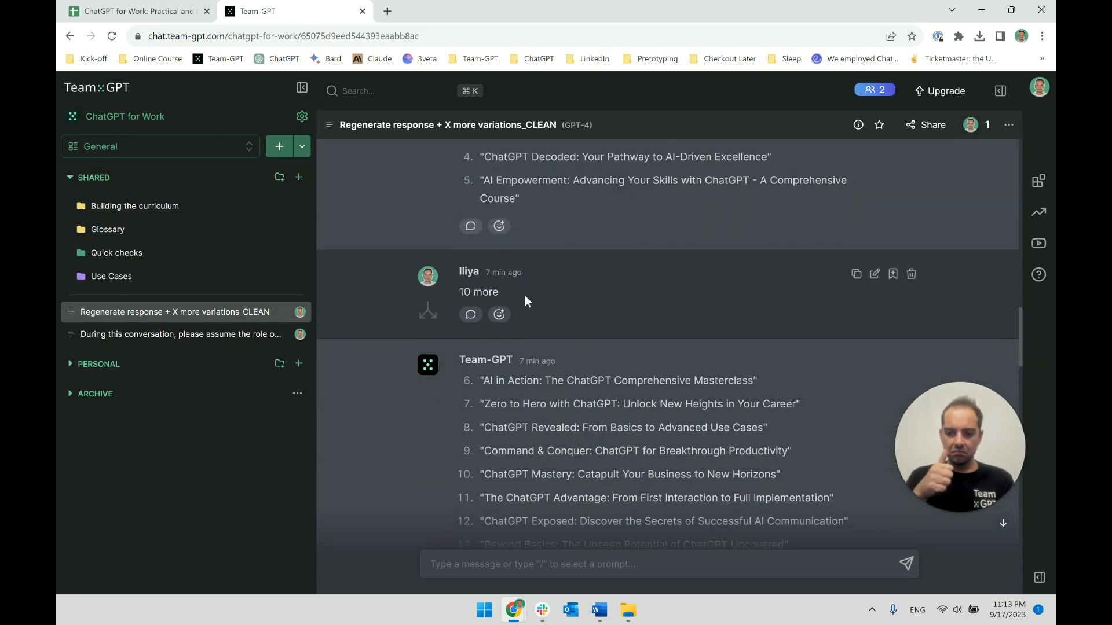
scroll(524, 298, "down", 4)
scroll(678, 400, "down", 3)
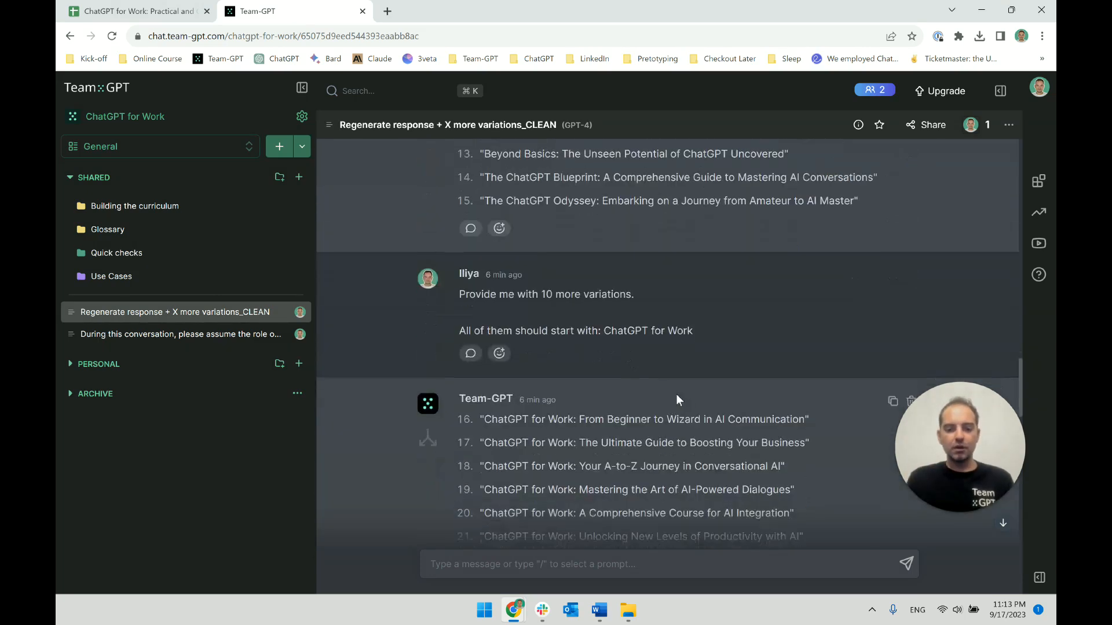
Step: Examine the request for 10 more variations starting with "ChatGPT for Work" and highlight the names given in reply
left_click_drag(698, 334, 473, 283)
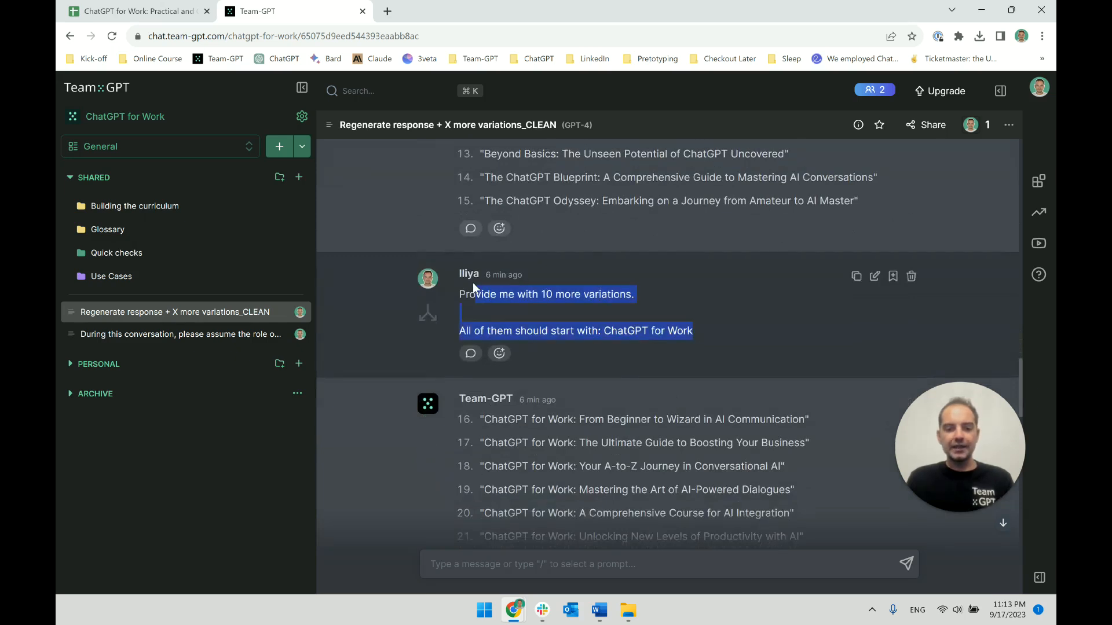
triple_click(637, 337)
triple_click(645, 338)
double_click(647, 338)
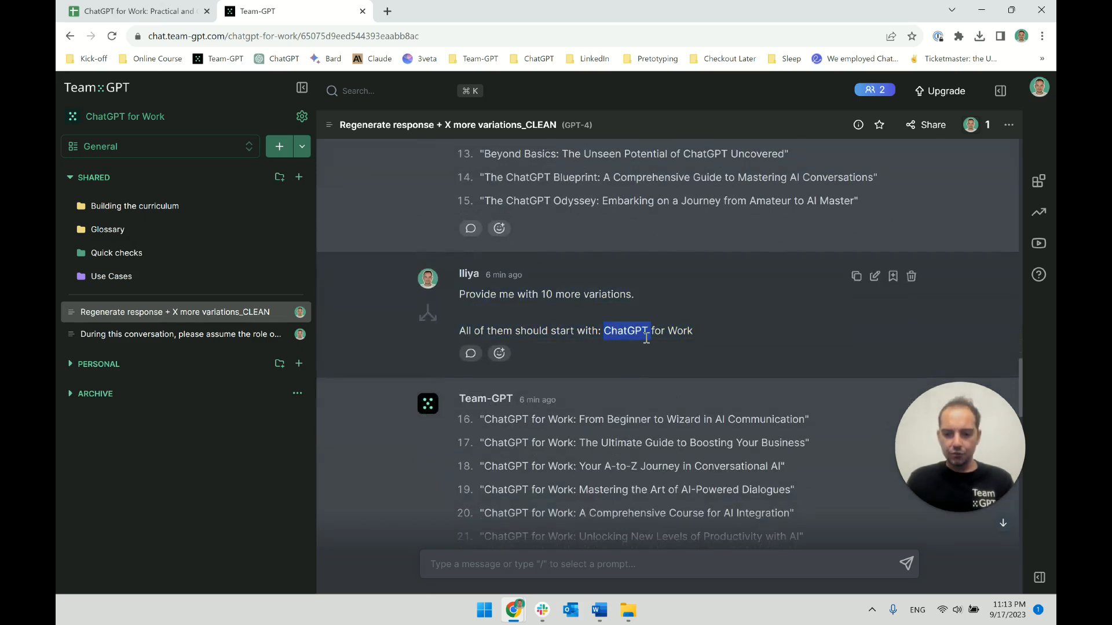
triple_click(646, 338)
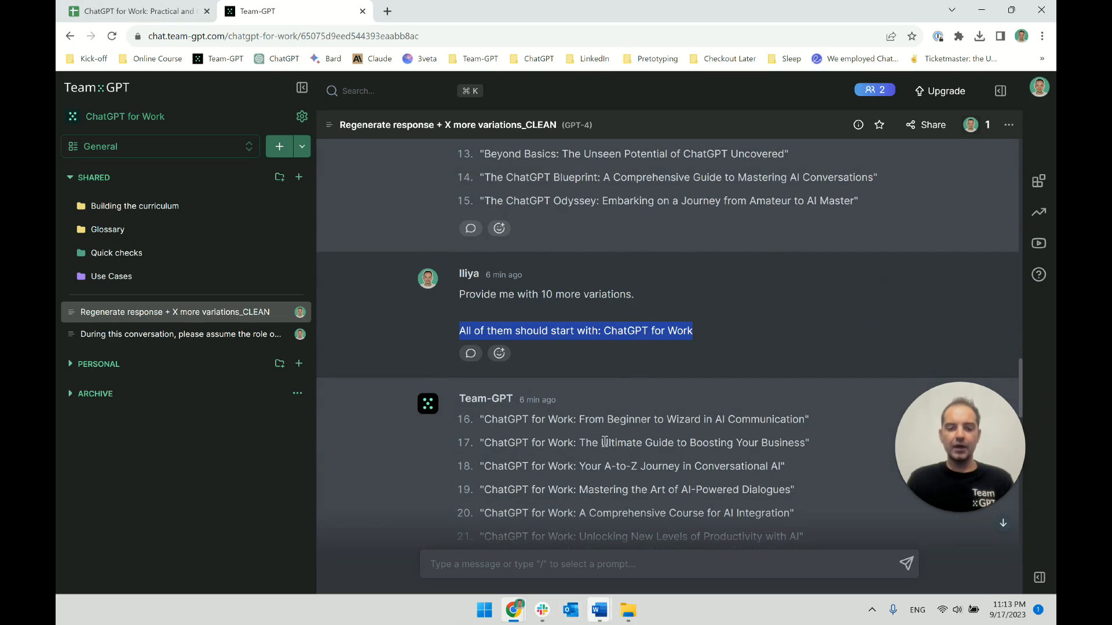
left_click(602, 362)
scroll(800, 388, "down", 5)
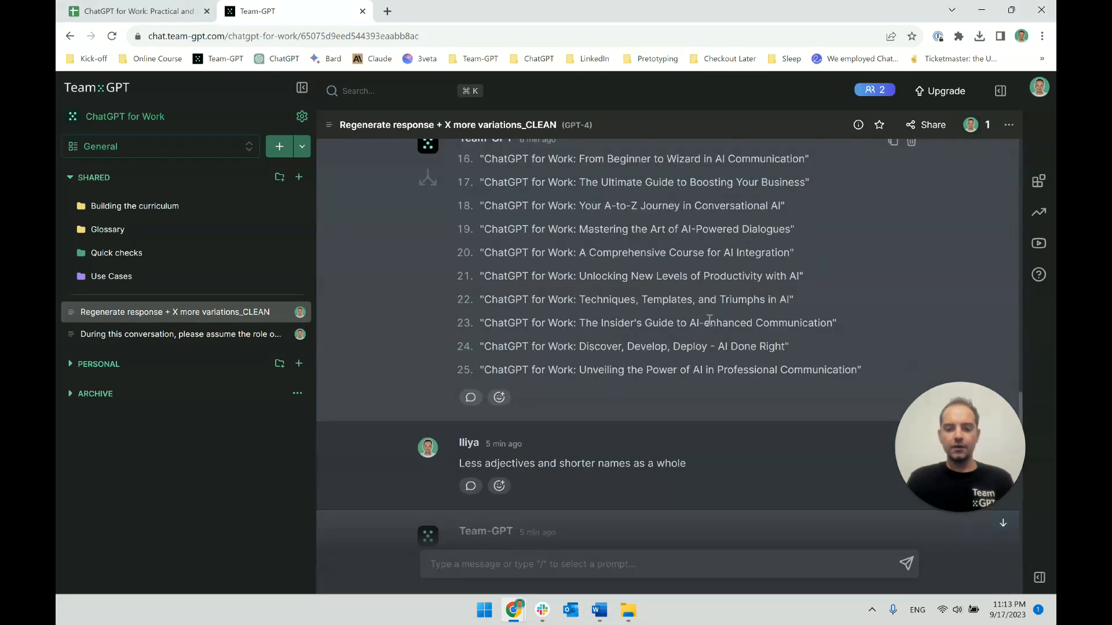
left_click_drag(862, 370, 440, 165)
scroll(589, 325, "down", 2)
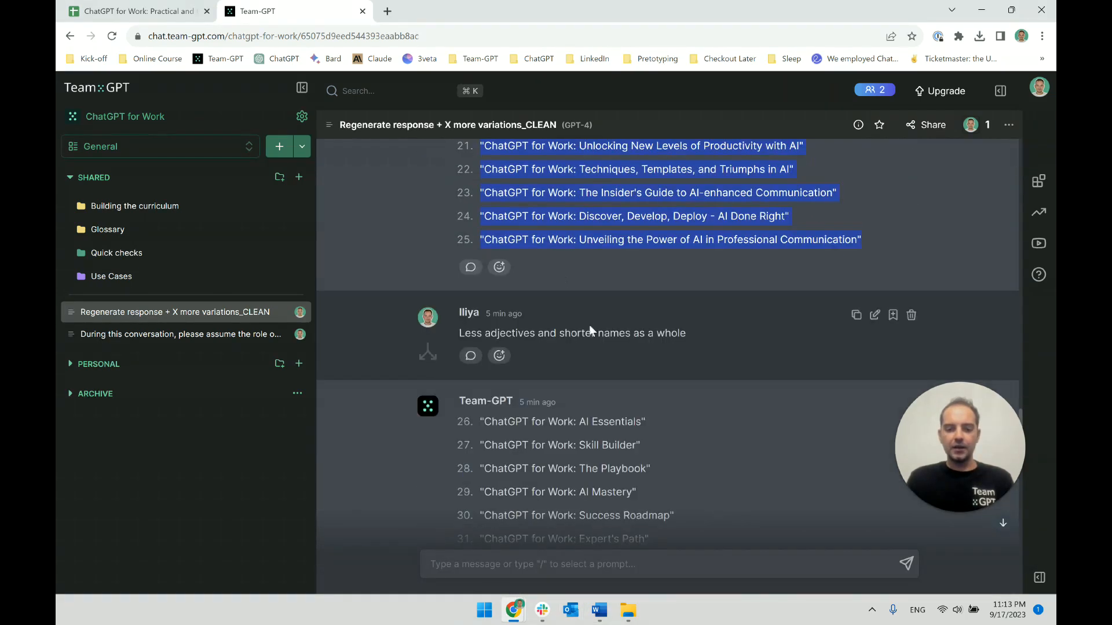
Step: Review the follow-up modifiers "Less adjectives and shorter names as a whole", "Include that it is practical" and "Say it is comprehensive" with their name lists
triple_click(589, 325)
scroll(623, 342, "down", 5)
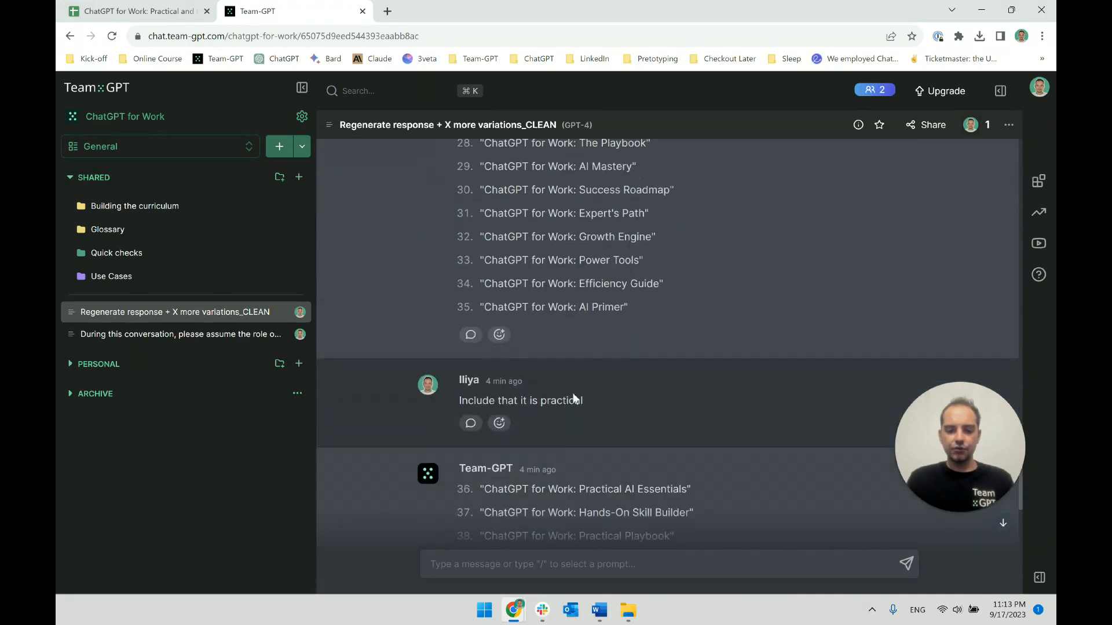
triple_click(573, 398)
triple_click(573, 398)
scroll(585, 411, "down", 2)
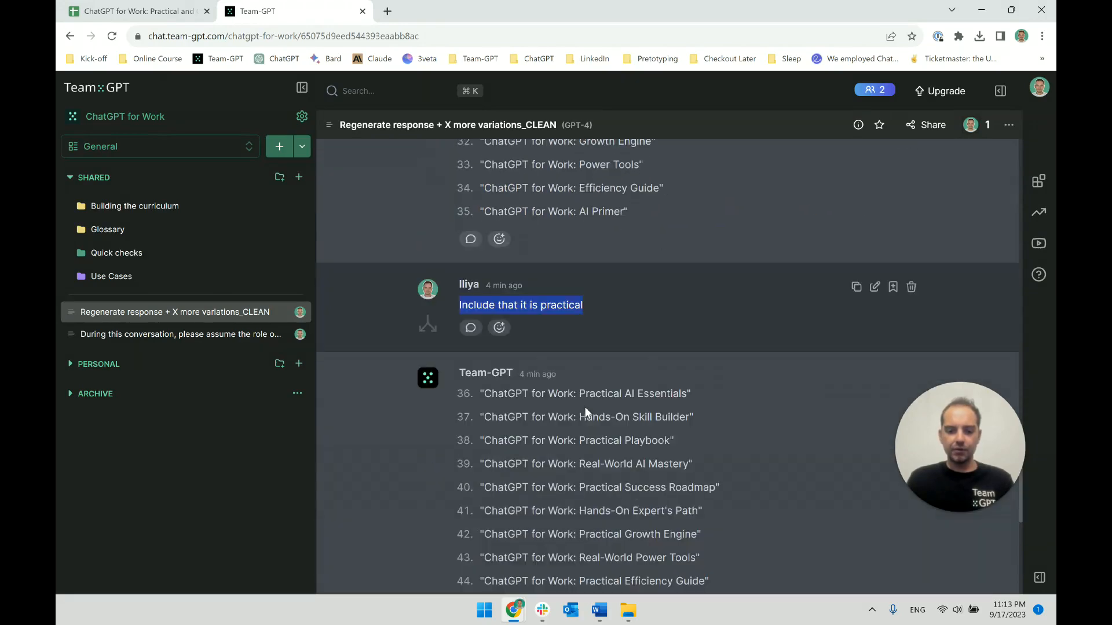
scroll(585, 409, "down", 10)
scroll(554, 251, "up", 1)
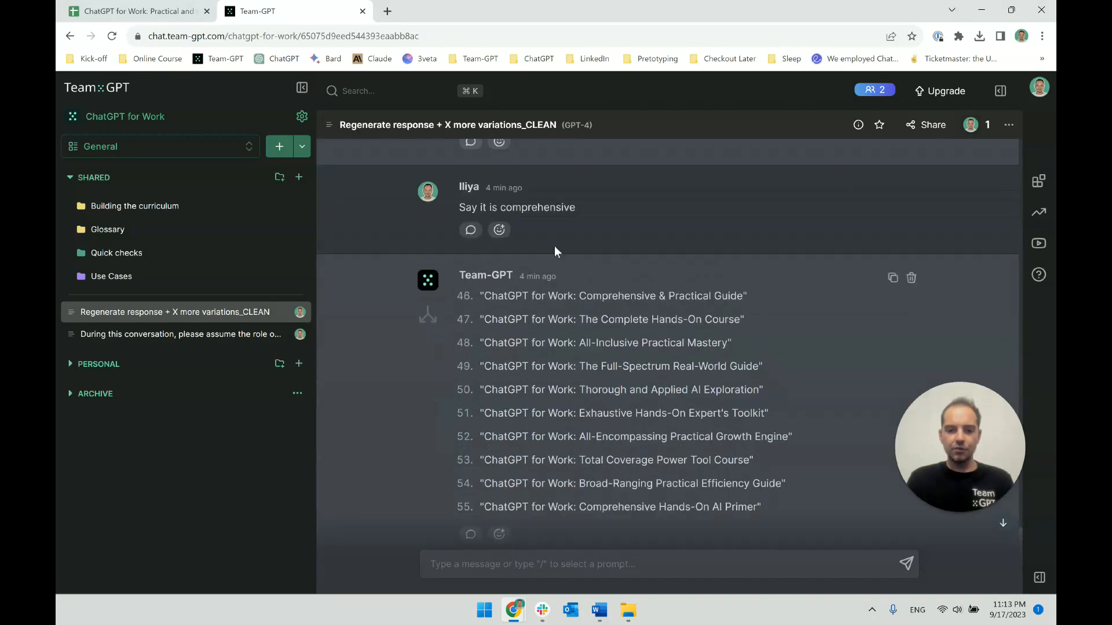
triple_click(552, 210)
left_click(568, 218)
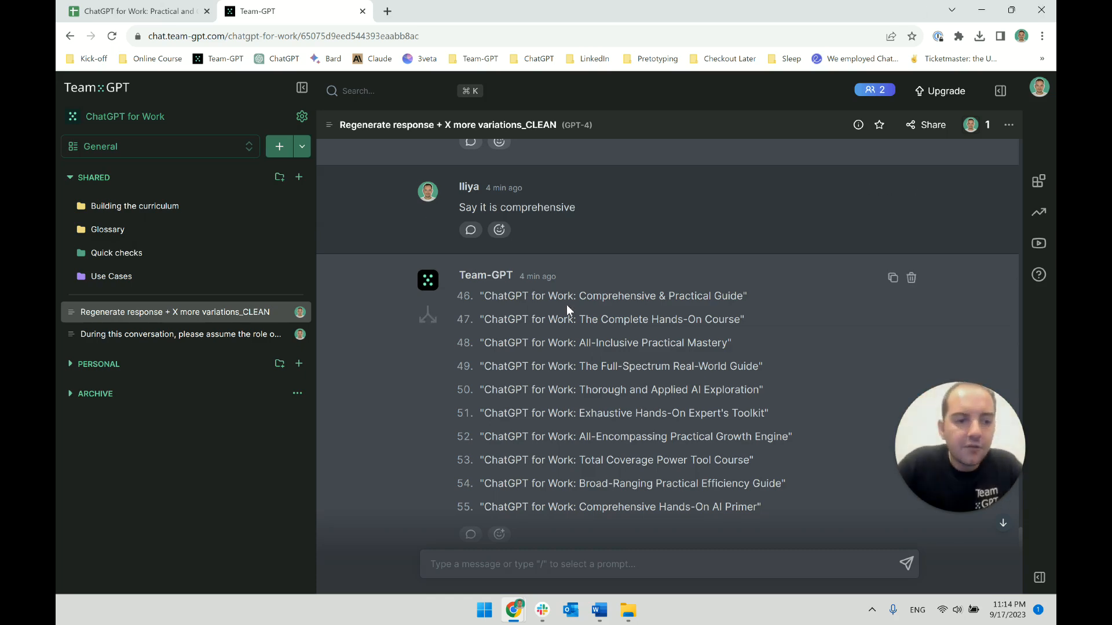
Step: Switch to Document1 in Word and check the lecture outline through to its conclusion item
mouse_move(599, 610)
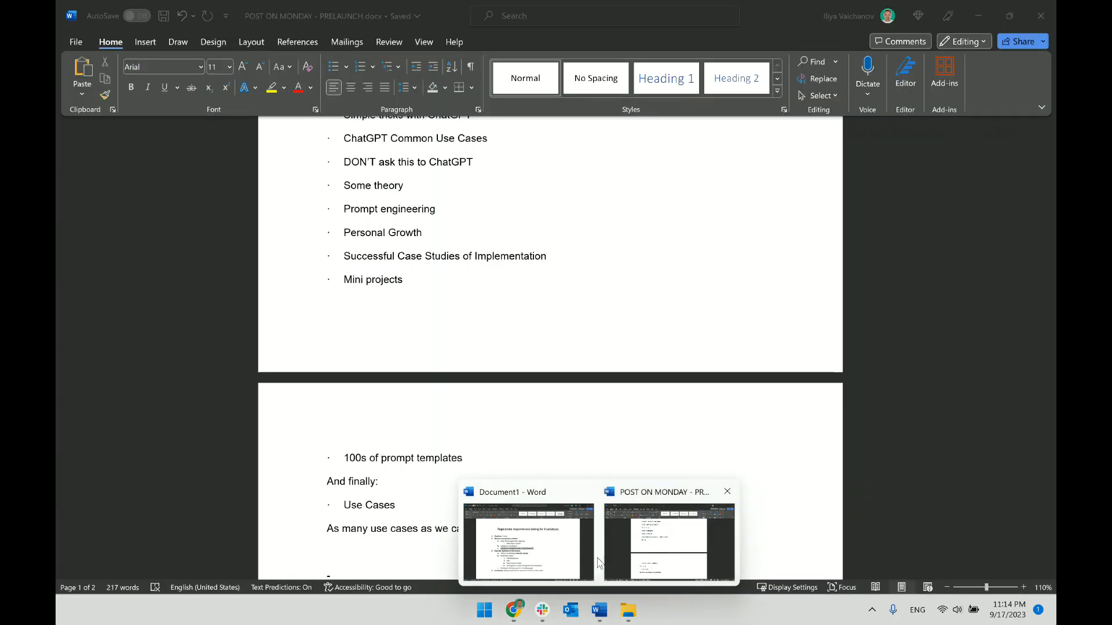
left_click(564, 555)
left_click(499, 411)
scroll(579, 443, "down", 4)
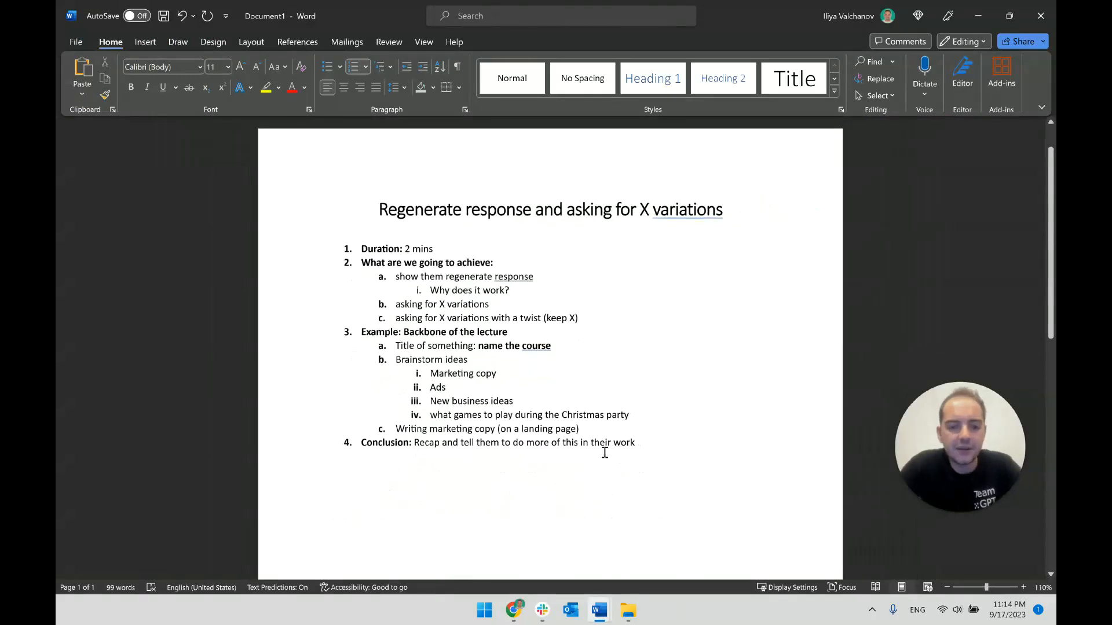
scroll(631, 417, "down", 3)
left_click(338, 340)
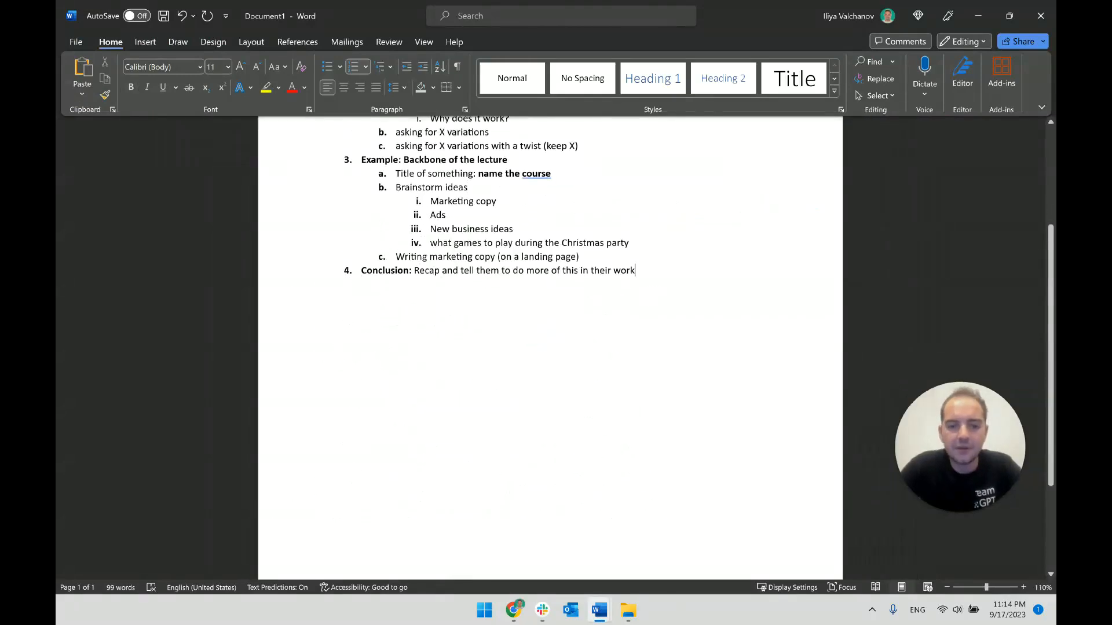
Step: Add the line "Script for video recording:" below the lecture outline, outside the numbered list
key("Return")
type("1.")
key("BackSpace")
key("BackSpace")
key("BackSpace")
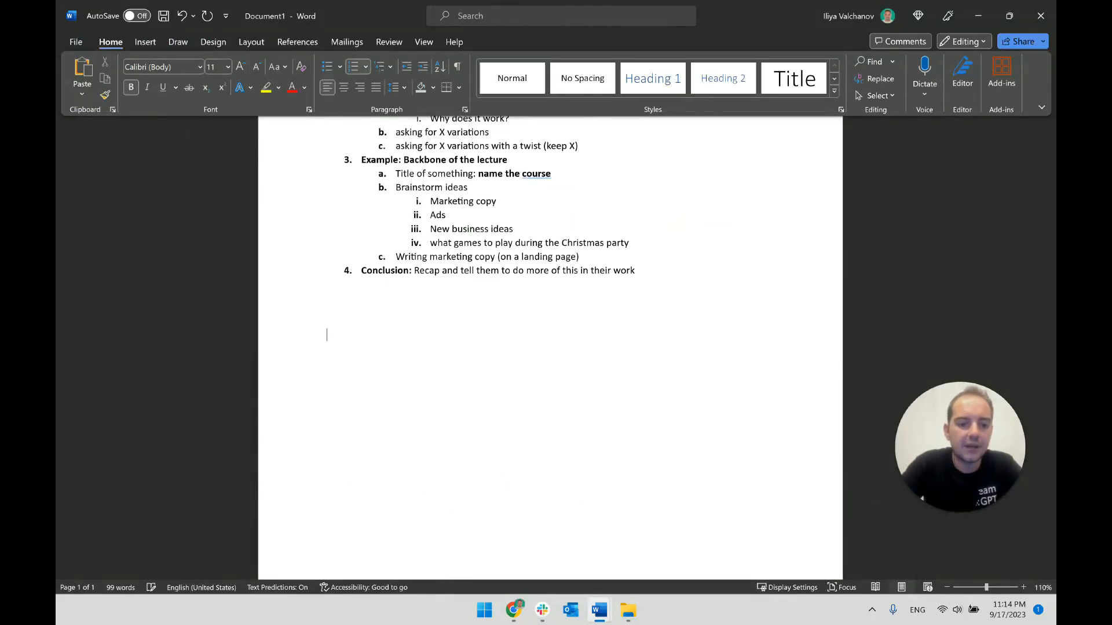
type("sCRIPt for ")
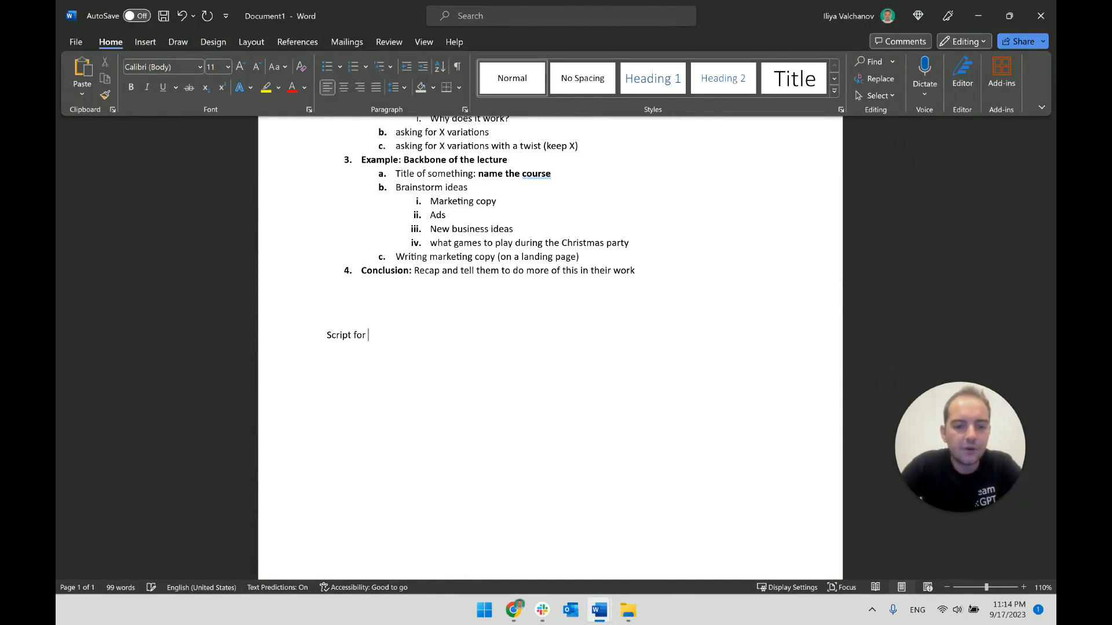
type("video recording:")
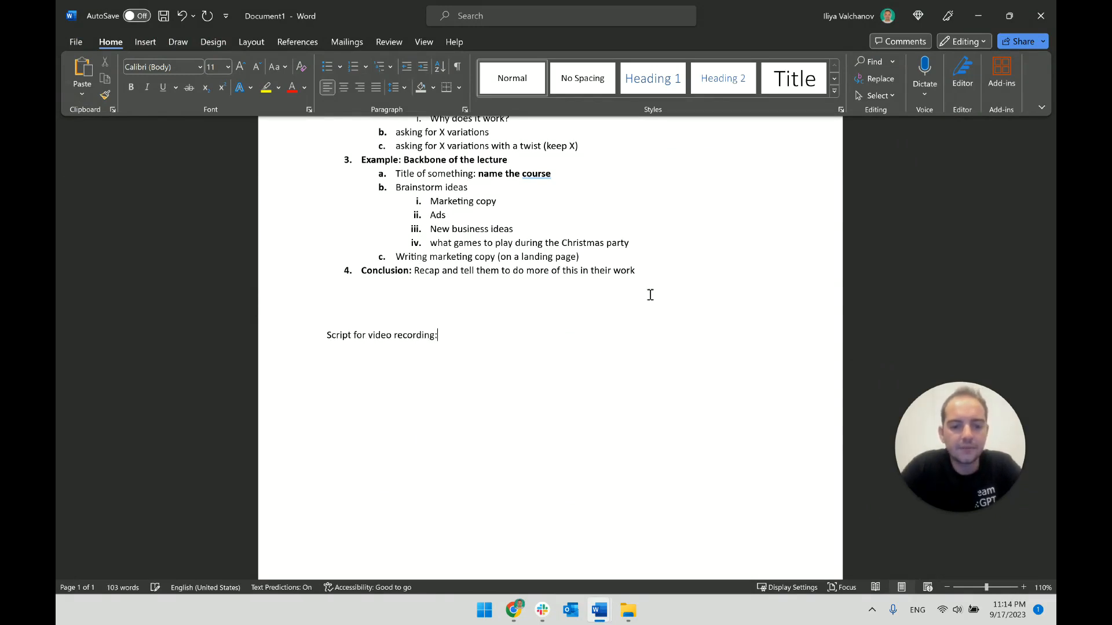
Step: Make the "Script for video recording:" line bold
left_click_drag(288, 346, 477, 345)
key("ctrl+b")
left_click(476, 345)
Step: Start a numbered list under the script heading, check earlier messages in the Team-GPT chat, and return to Document1 in Word
key("Return")
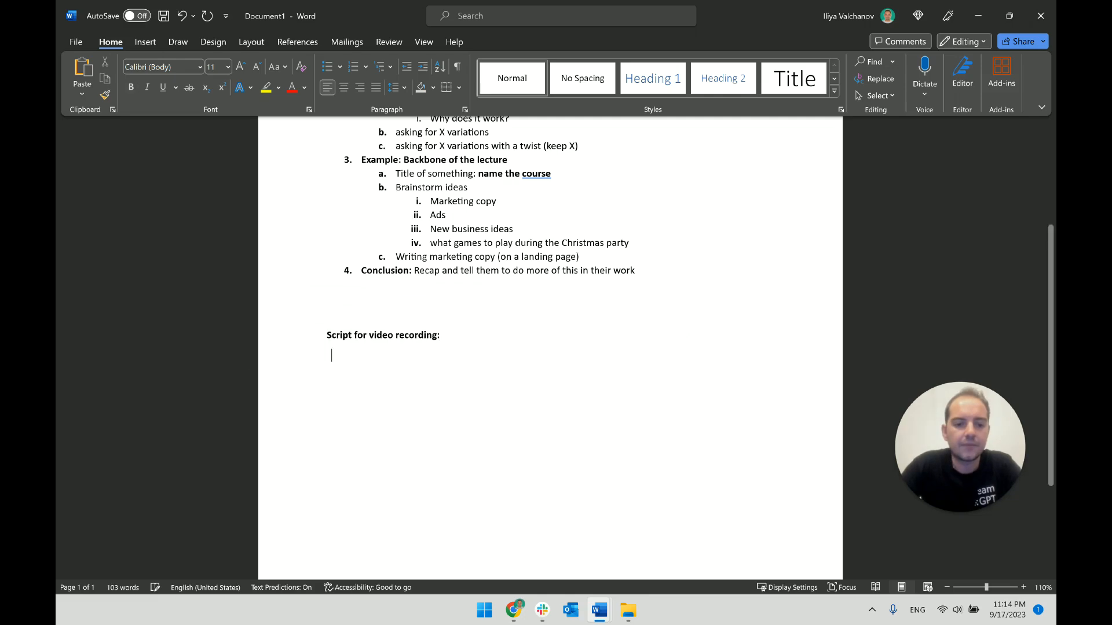
type("1.")
key("alt+Tab")
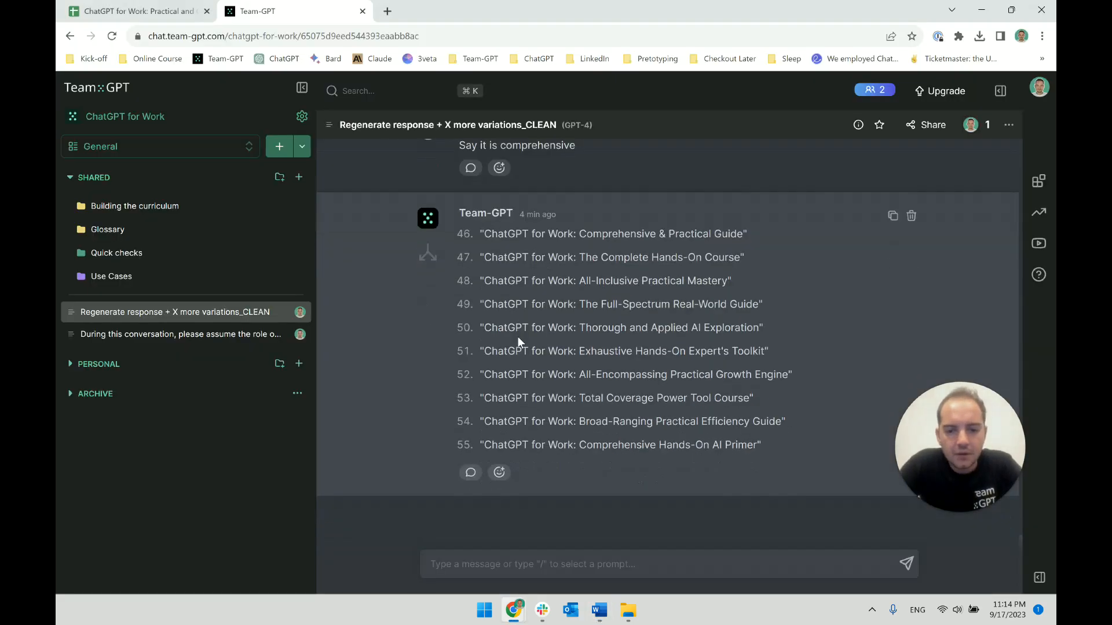
scroll(517, 340, "up", 10)
key("alt+Tab")
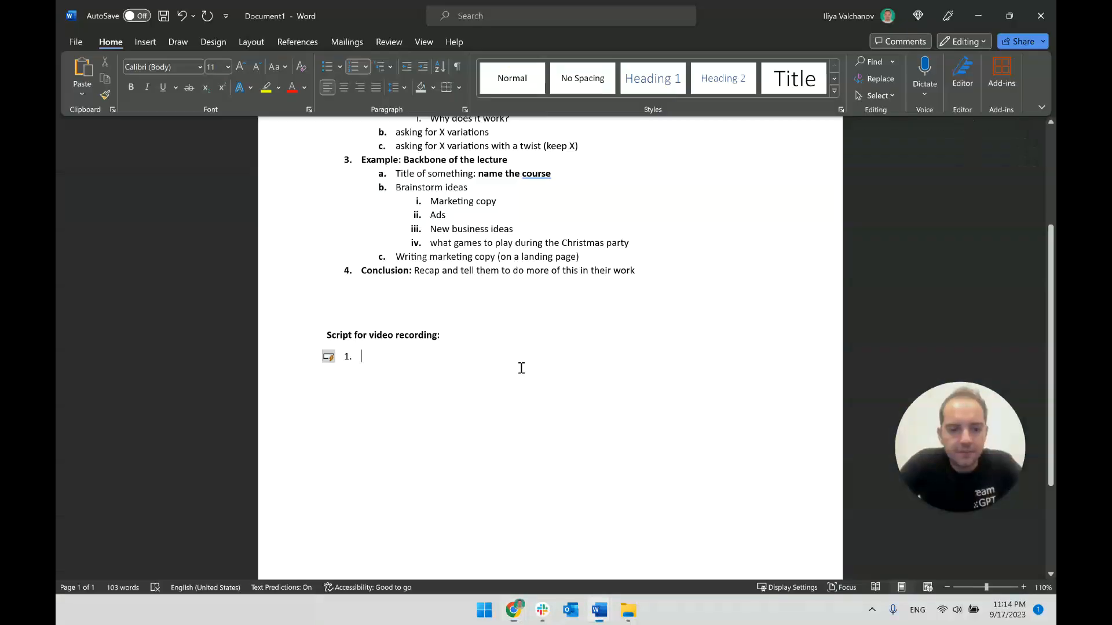
Step: Enter "Initial prompt" as the first numbered item under "Script for video recording:"
type("and")
key("BackSpace")
key("BackSpace")
key("BackSpace")
type("Ini")
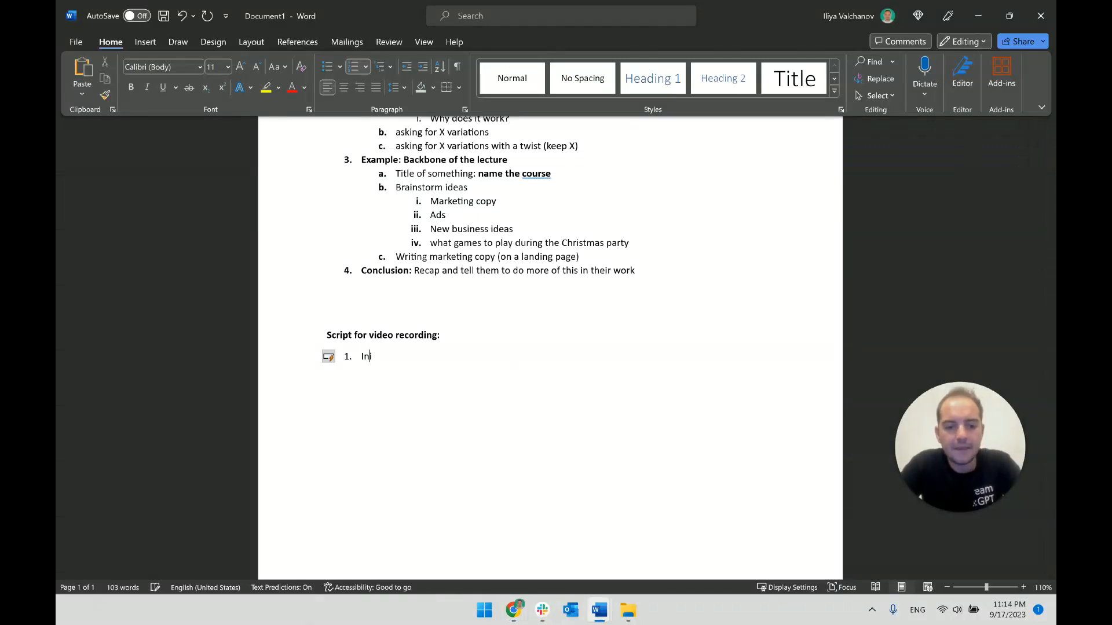
type("tial prompt")
key("Return")
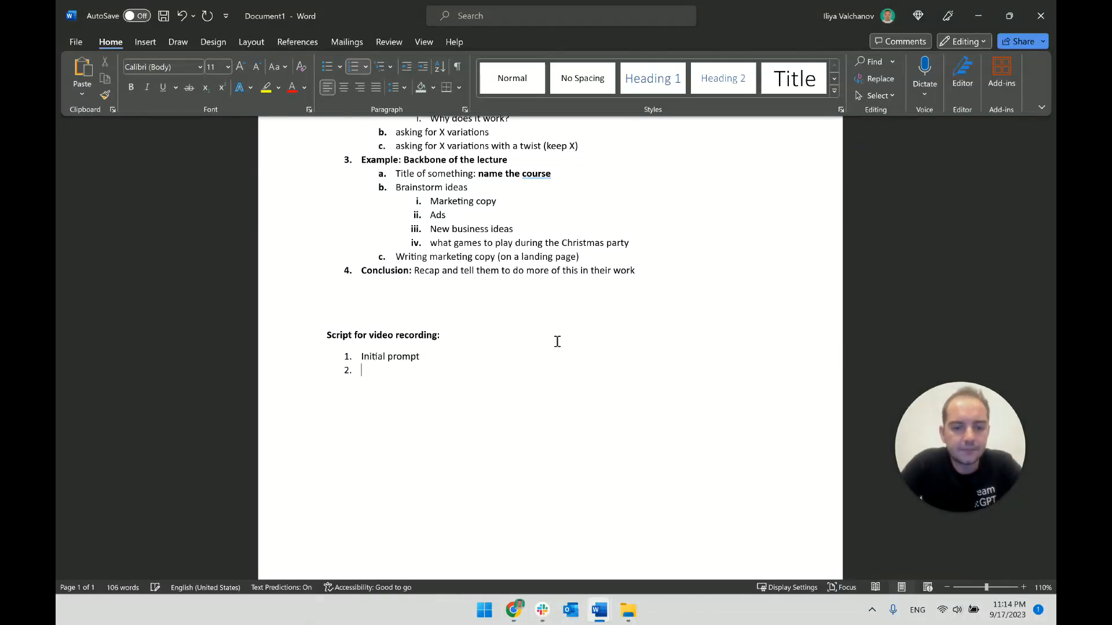
Step: Check the opening prompts of the Team-GPT chat and add "Regenerate response once" as item 2 of the Word script
key("alt+Tab")
scroll(509, 276, "down", 5)
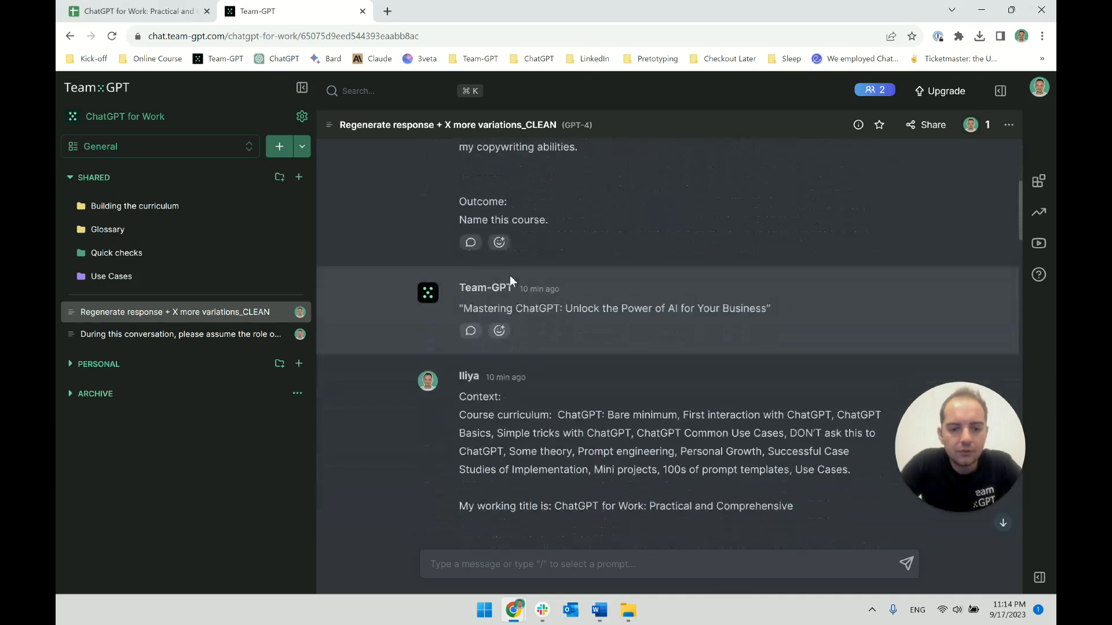
scroll(531, 317, "down", 5)
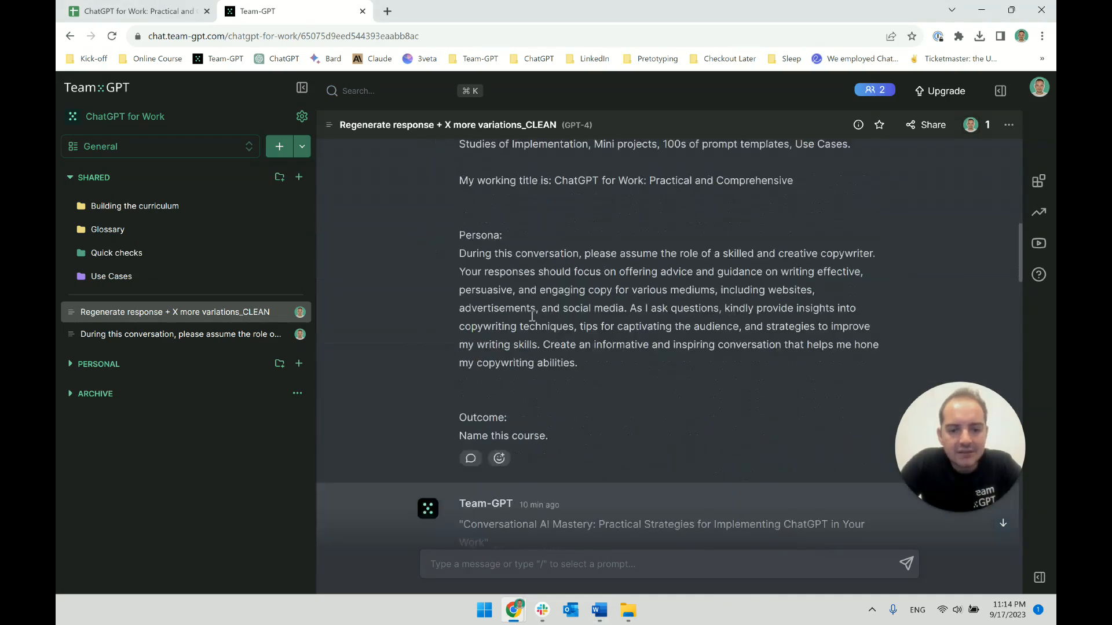
key("alt+Tab")
type("Regenerate resp")
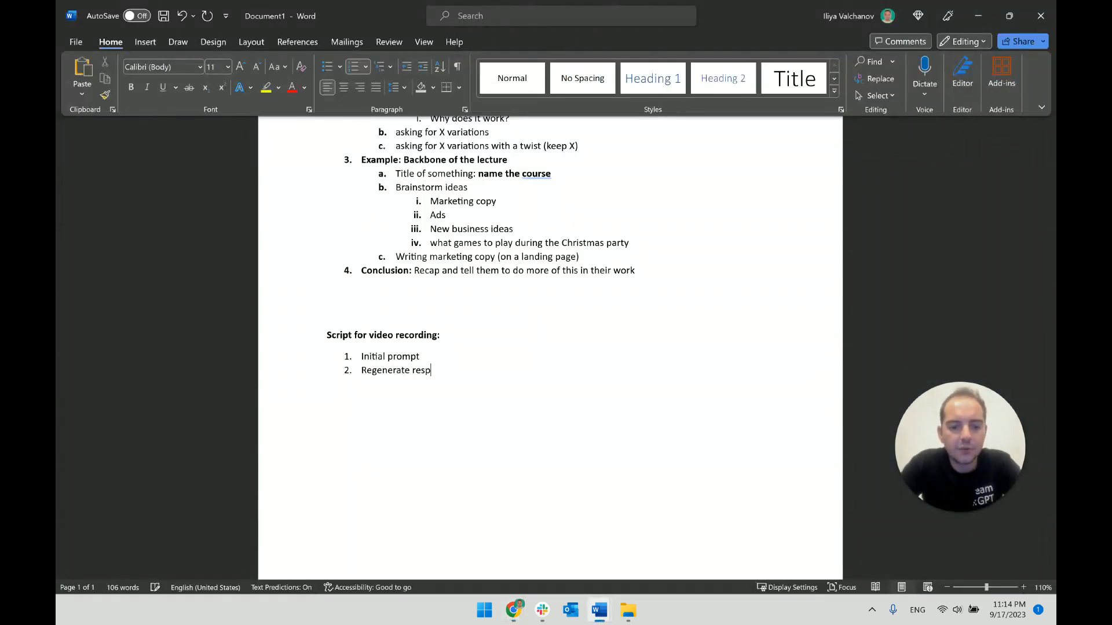
type("onse once")
key("Return")
Step: Copy the prompt "Provide me with 5 more variations" from the Team-GPT chat and return to the Word document
key("alt+Tab")
scroll(545, 324, "down", 3)
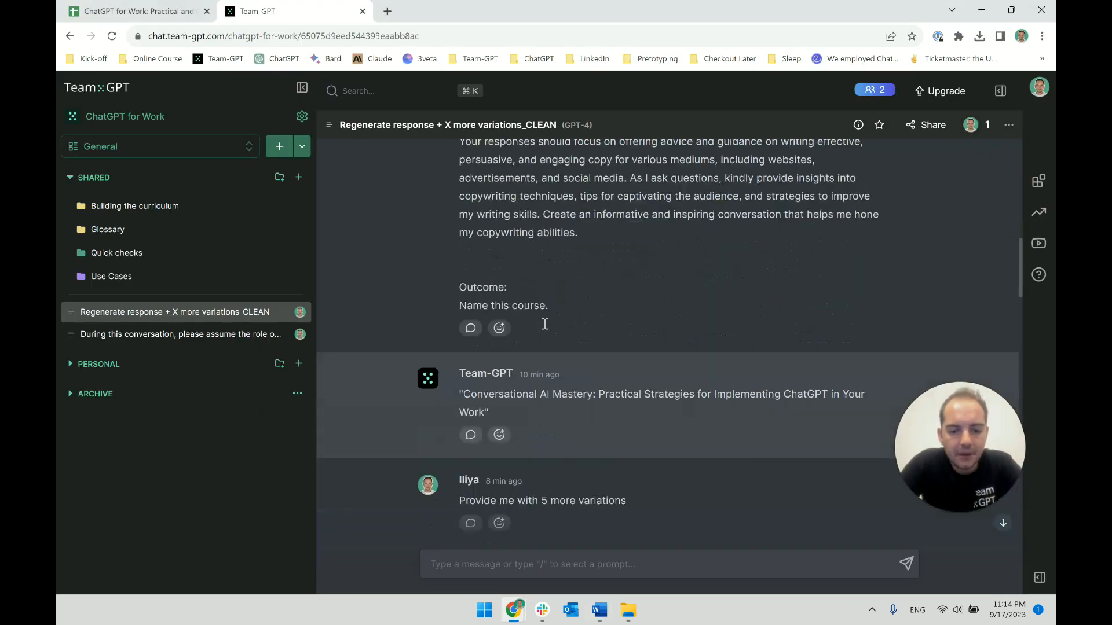
scroll(545, 324, "down", 3)
key("alt+Tab")
key("alt+Tab")
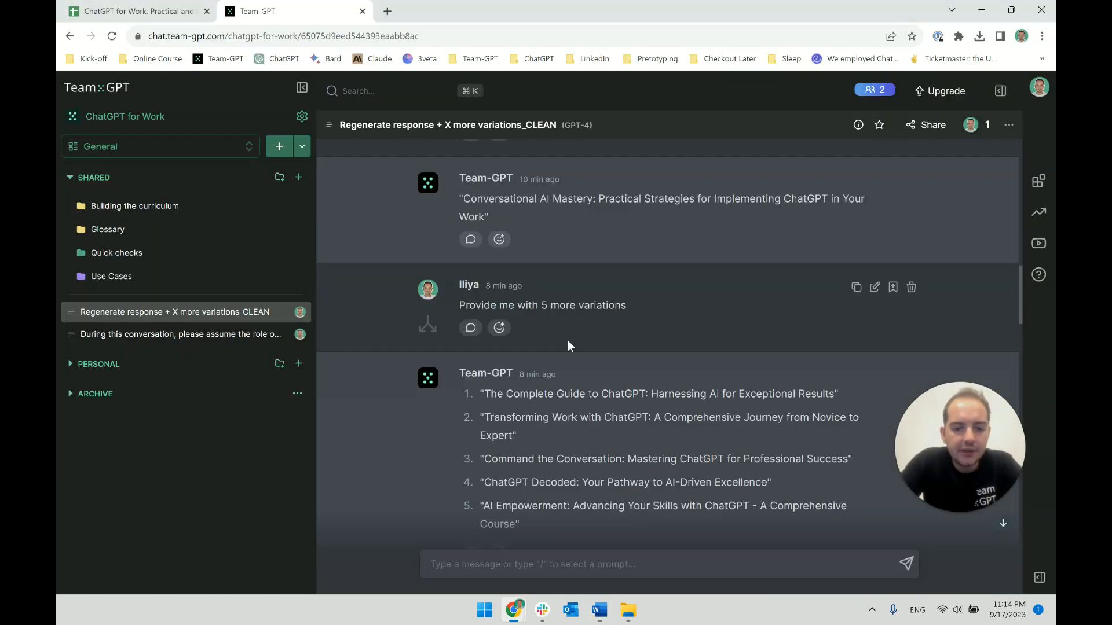
triple_click(553, 307)
key("ctrl+c")
key("alt+Tab")
key("ctrl+v")
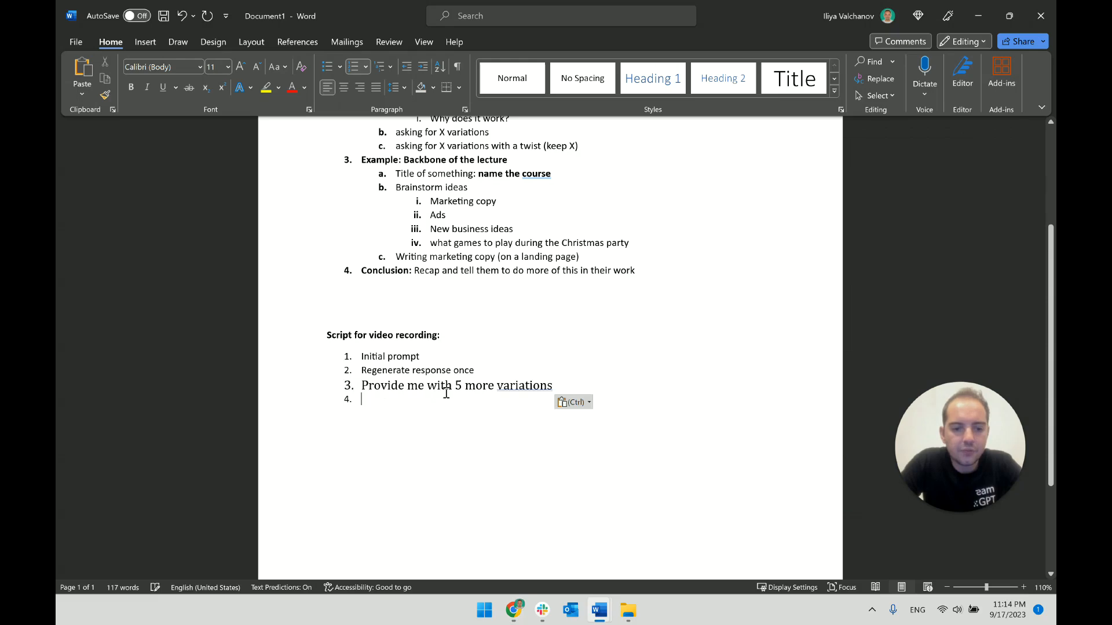
key("ctrl")
key("ctrl+z")
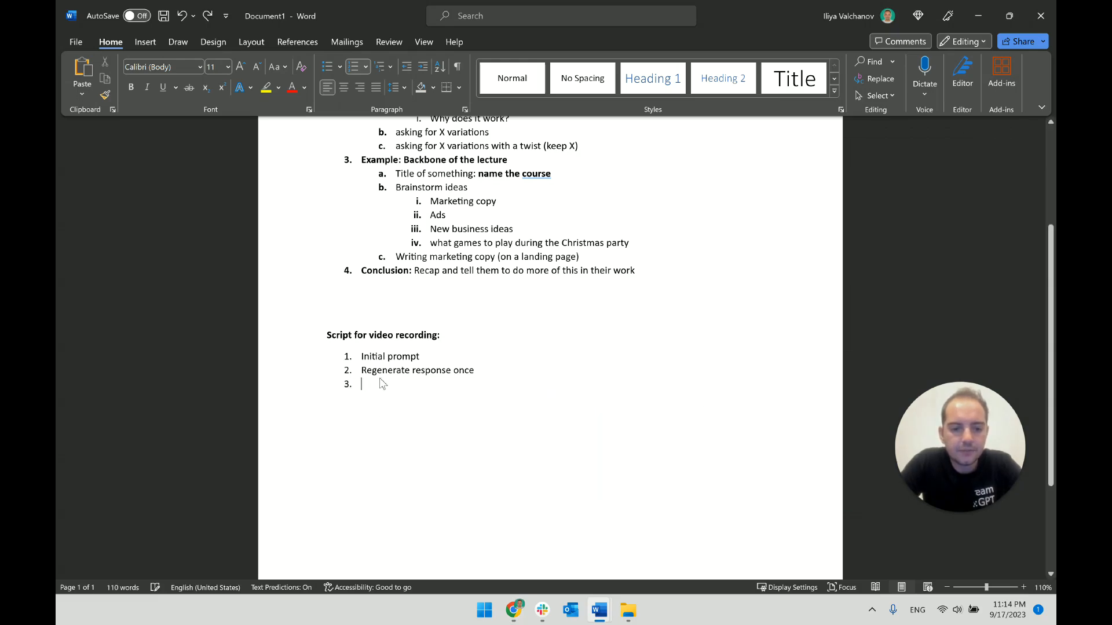
Step: Paste the copied prompt as unformatted text into script item 3 and start item 4 directly below it
right_click(379, 380)
left_click(445, 137)
key("BackSpace")
key("alt+Tab")
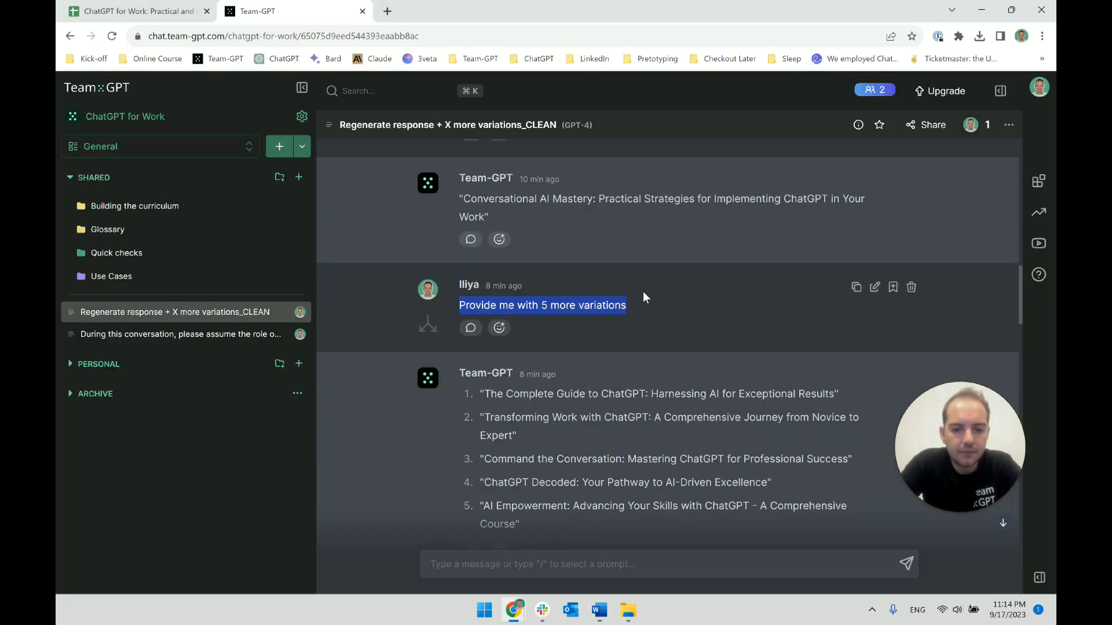
key("alt+Tab")
key("BackSpace")
key("BackSpace")
key("Return")
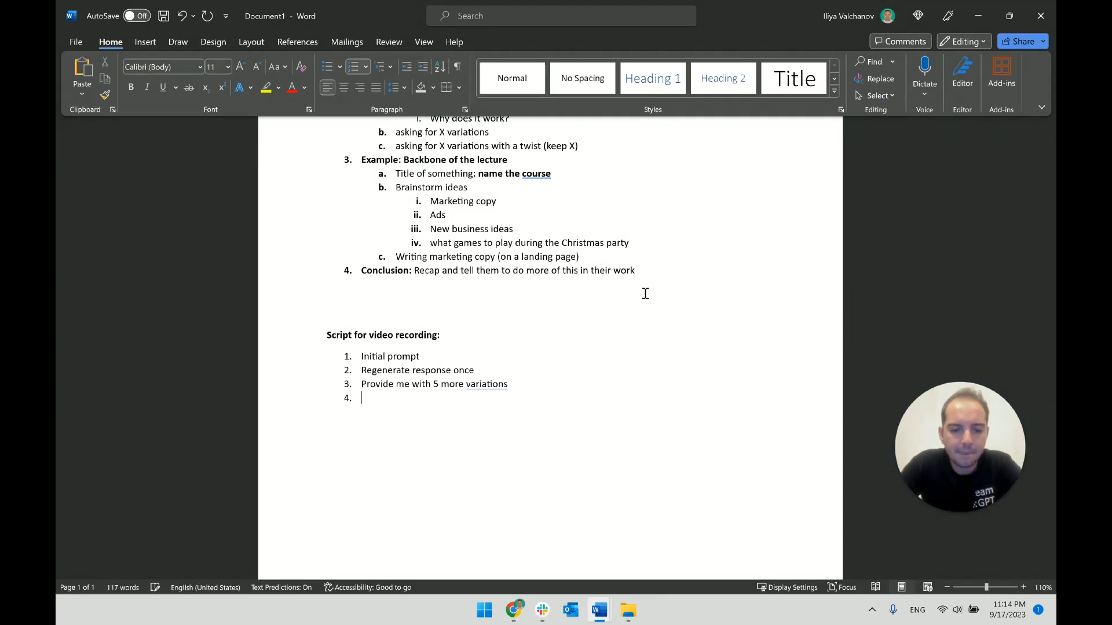
Step: Check the following prompt in the Team-GPT chat and enter "10 more" as script item 4 in Word
key("alt+Tab")
scroll(494, 301, "down", 5)
key("alt+Tab")
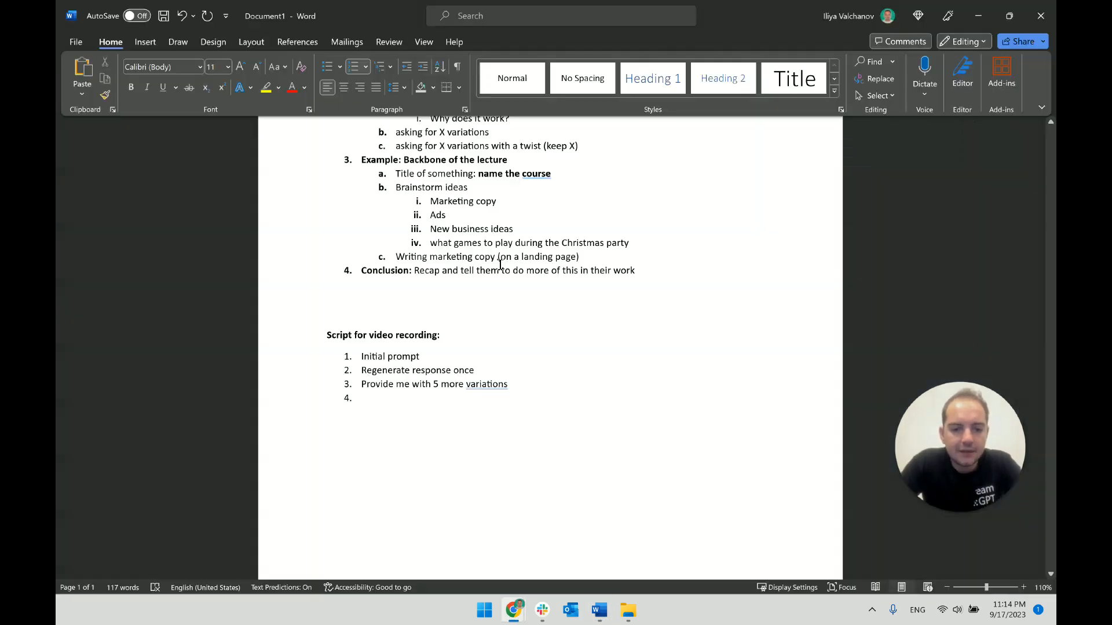
type("10 more")
key("Return")
Step: Copy the chat prompt for 10 more variations starting with "ChatGPT for Work" into script item 5 as plain text on a single line
key("alt+Tab")
scroll(521, 300, "down", 5)
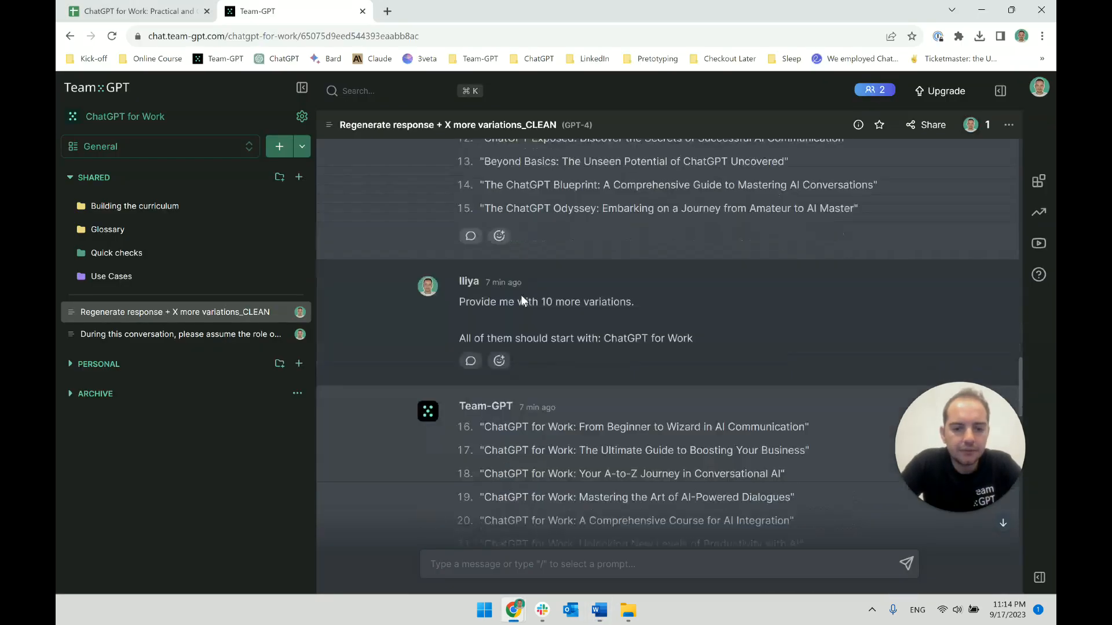
scroll(520, 294, "down", 2)
scroll(724, 268, "up", 1)
left_click_drag(723, 267, 450, 226)
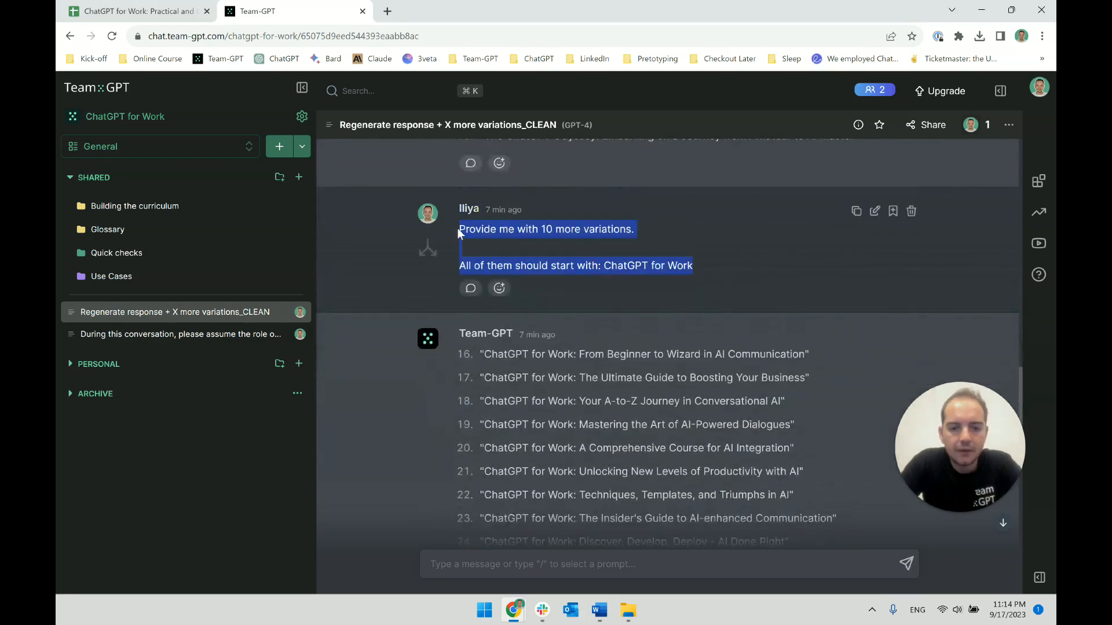
key("alt+Tab")
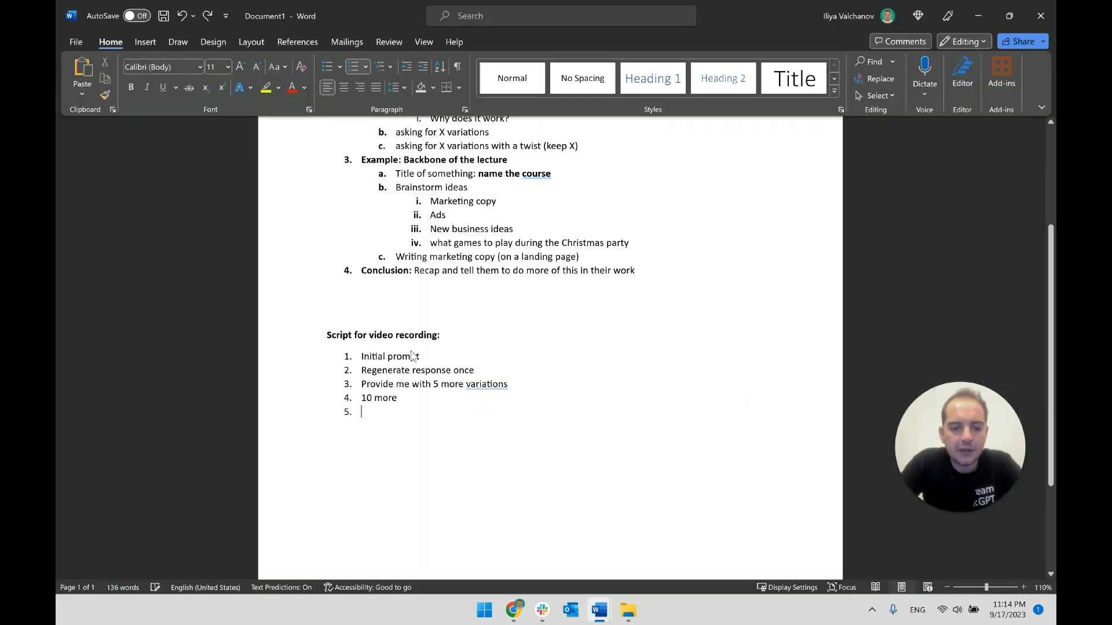
right_click(412, 356)
left_click(420, 129)
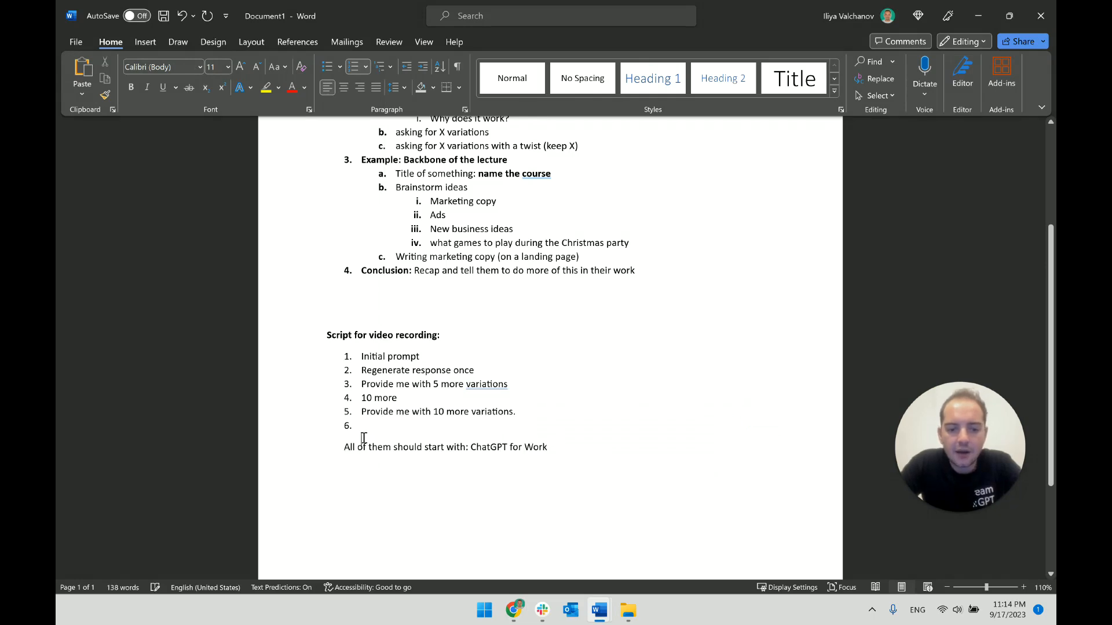
key("BackSpace")
key("BackSpace")
key("BackSpace")
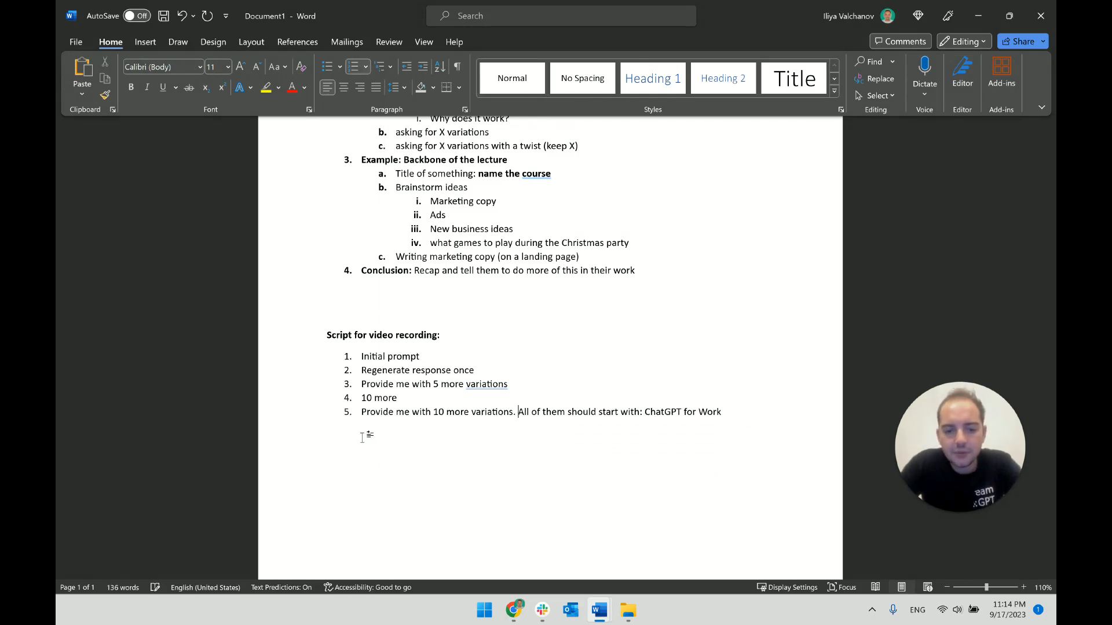
Step: Copy the chat prompt "Less adjectives and shorter names as a whole" and paste it as plain text into a new script item 6
key("alt+Tab")
scroll(573, 289, "down", 3)
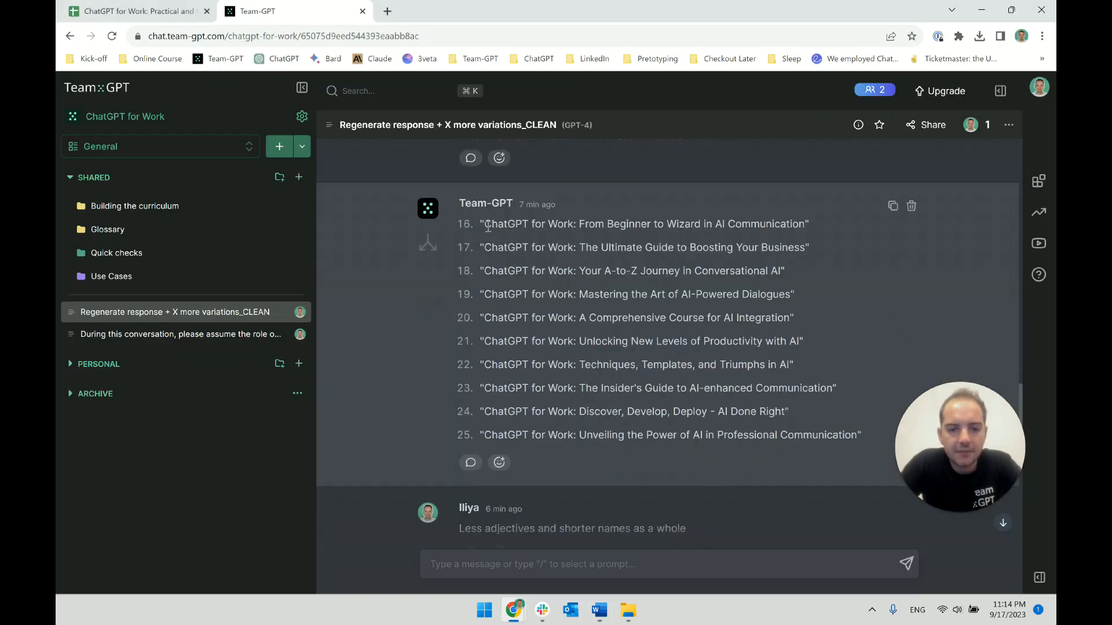
triple_click(631, 229)
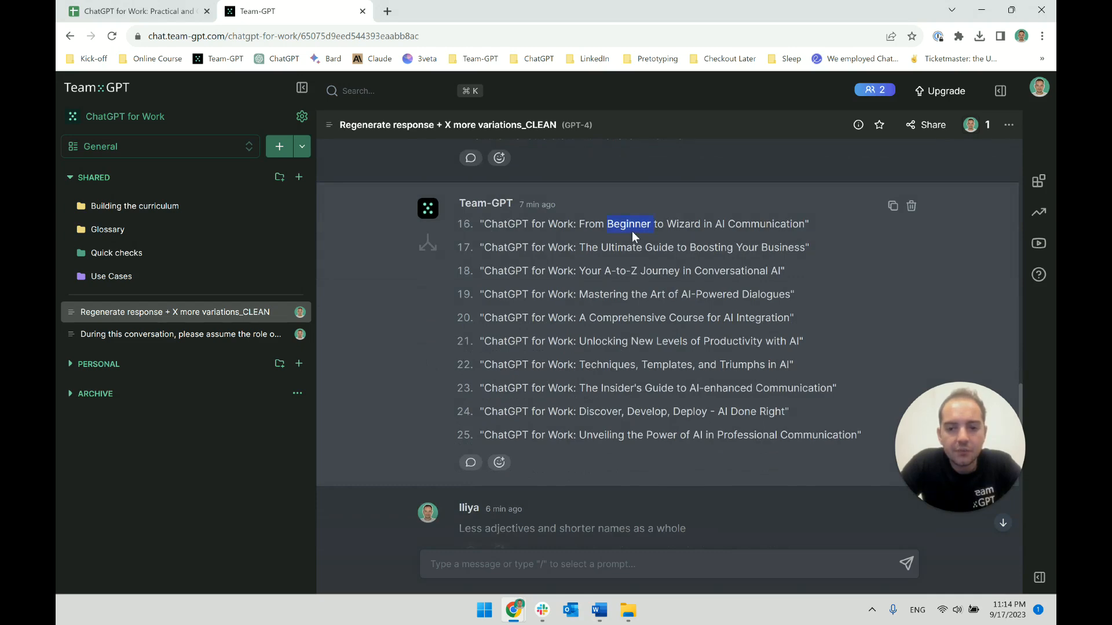
left_click(638, 260)
scroll(609, 272, "up", 3)
scroll(609, 272, "down", 4)
scroll(610, 271, "down", 3)
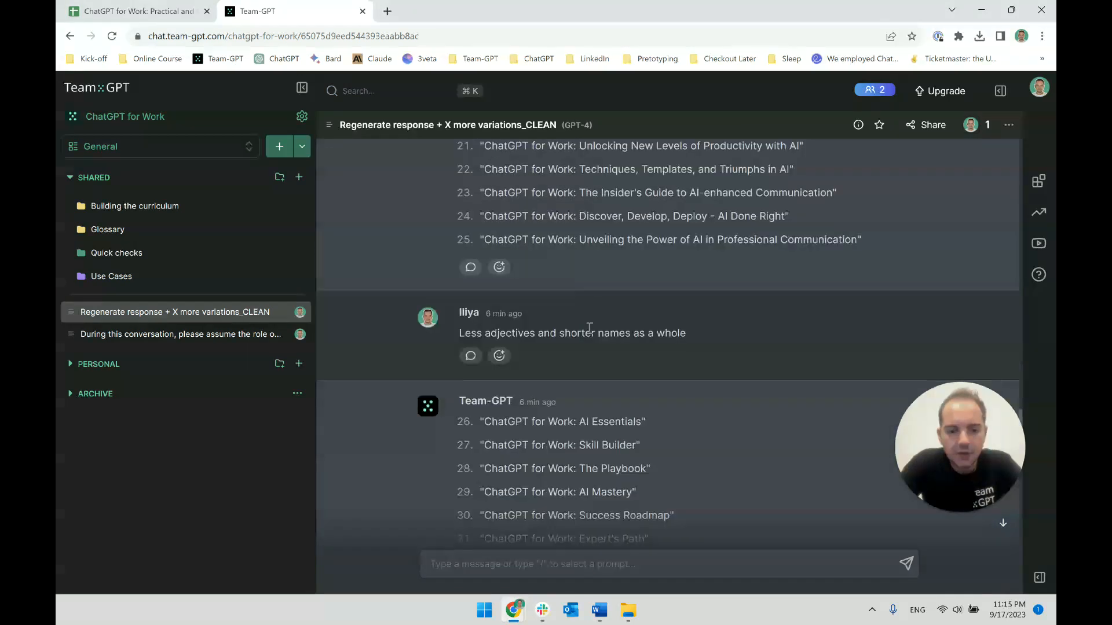
triple_click(585, 331)
key("alt+Tab")
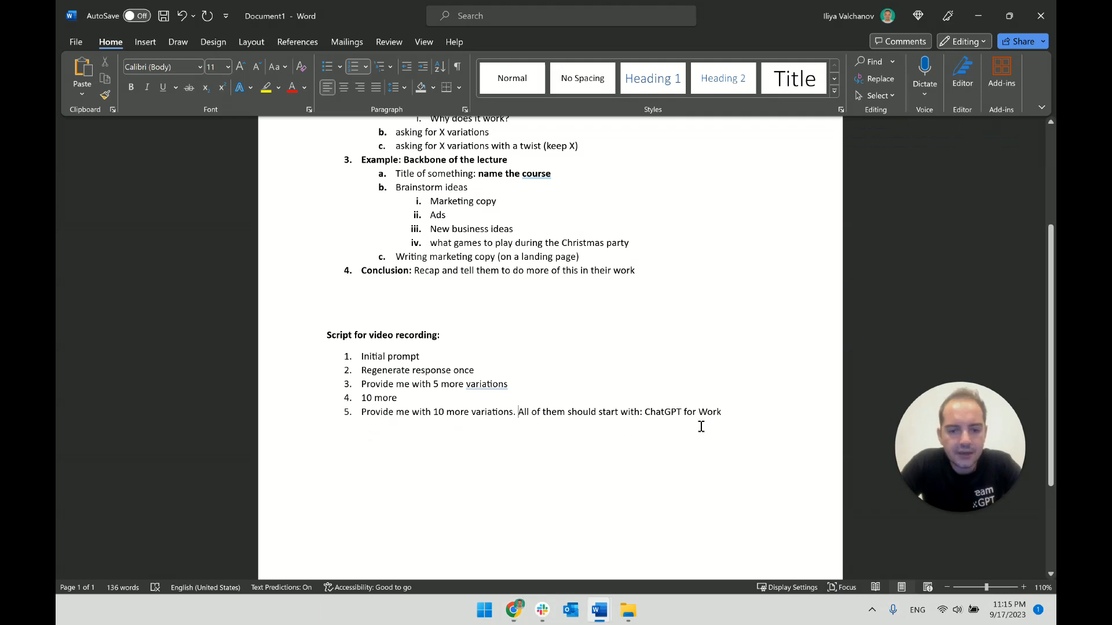
left_click(734, 422)
key("Return")
right_click(385, 426)
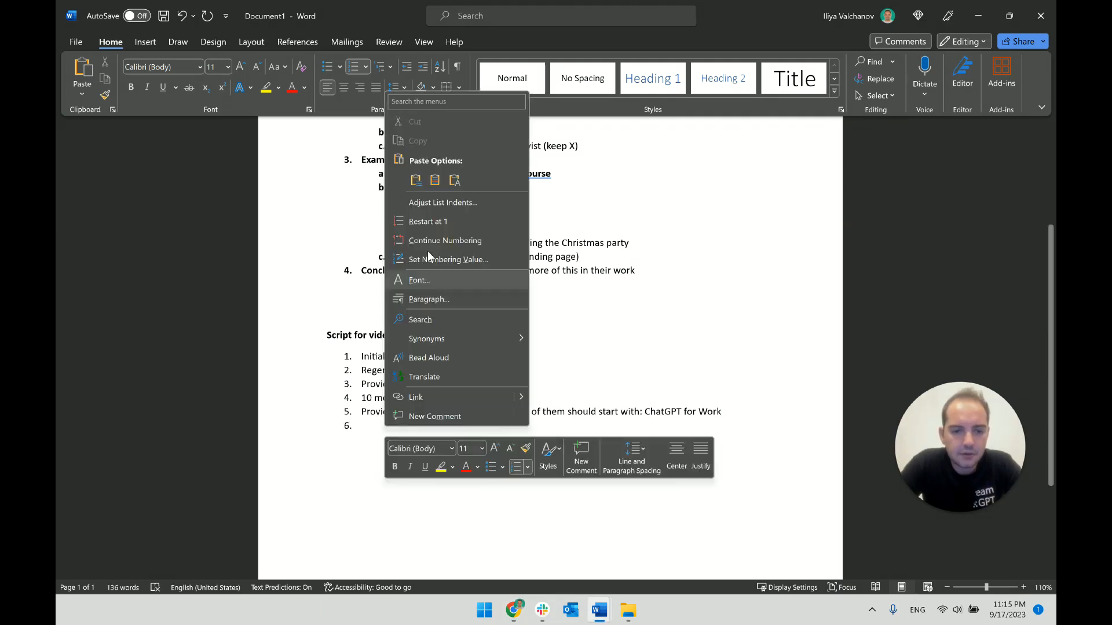
left_click(455, 181)
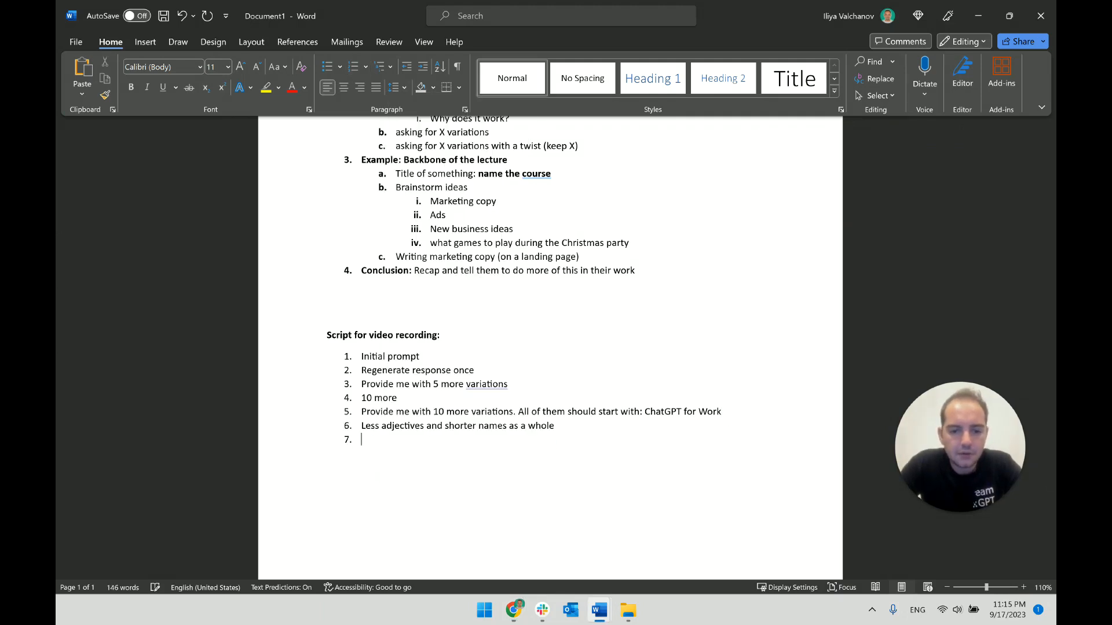
Step: Copy the chat prompt "Include that it is practical" and paste it as plain text into script item 7
key("alt+Tab")
scroll(496, 381, "down", 5)
triple_click(515, 405)
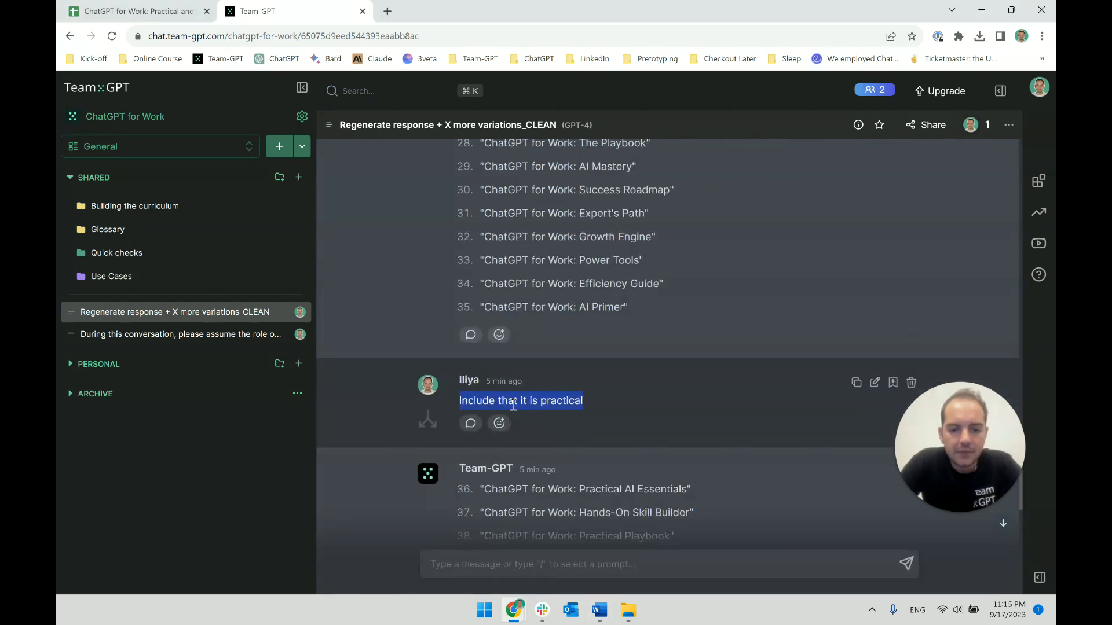
key("alt+Tab")
right_click(377, 445)
left_click(447, 196)
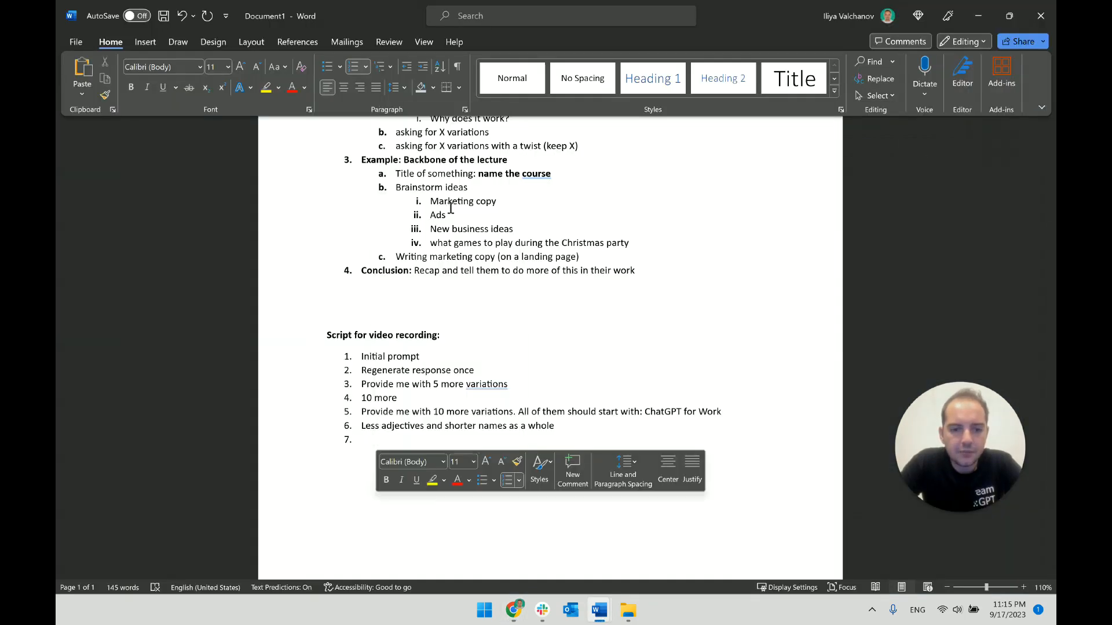
Step: Copy the chat prompt "Say it is comprehensive" and paste it as plain text into script item 8
key("alt+Tab")
scroll(529, 348, "down", 1)
key("alt+Tab")
key("alt+Tab")
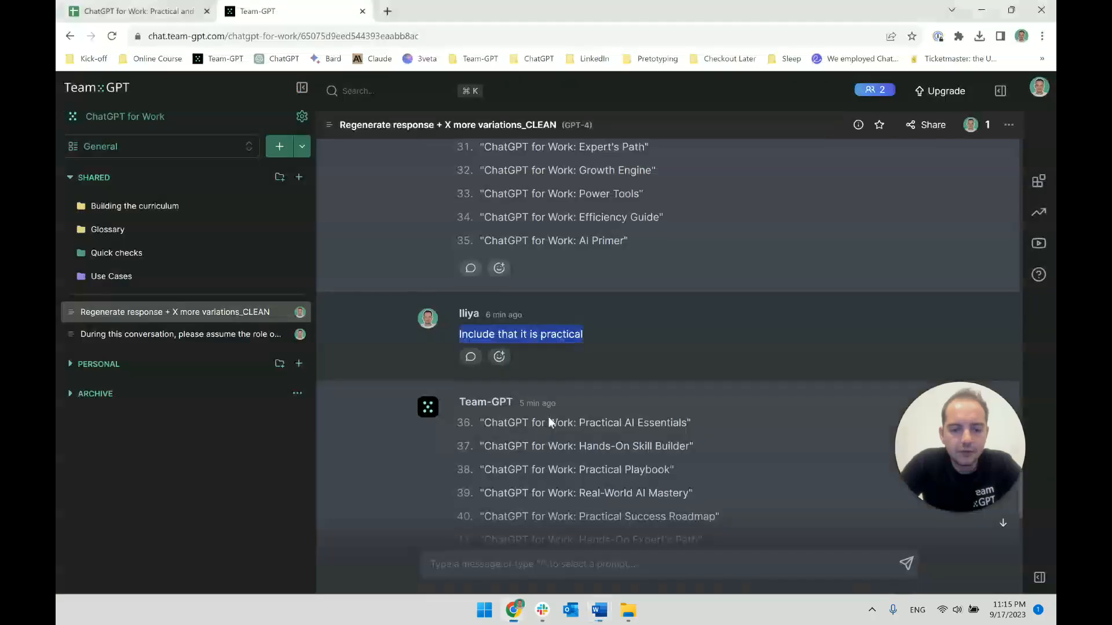
scroll(547, 416, "down", 5)
triple_click(537, 341)
key("super+c")
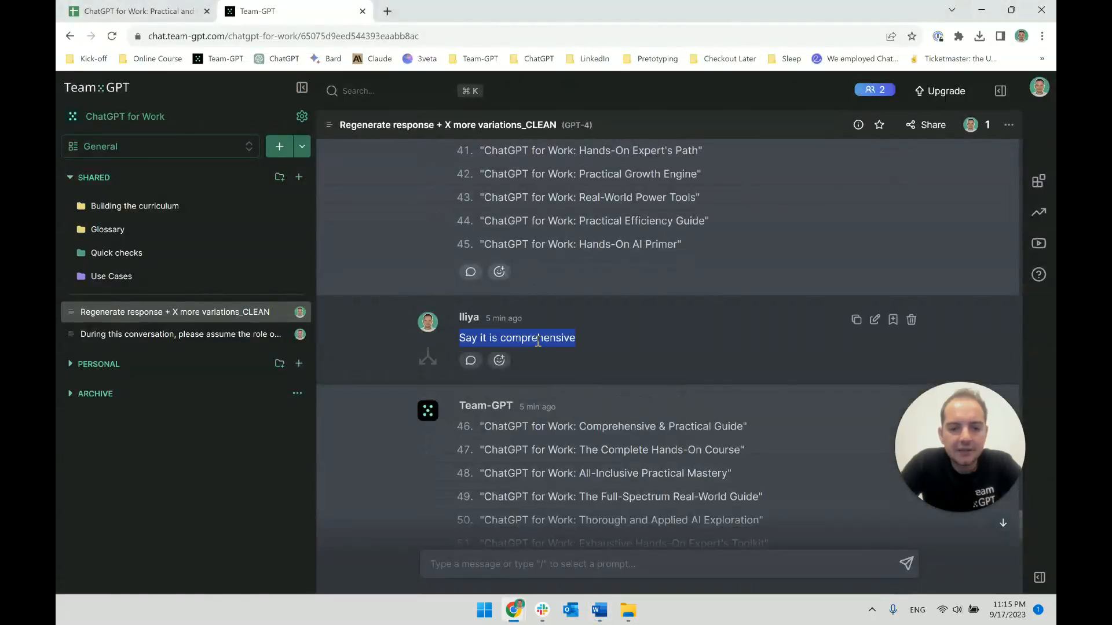
key("alt+Tab")
left_click(368, 316)
right_click(370, 316)
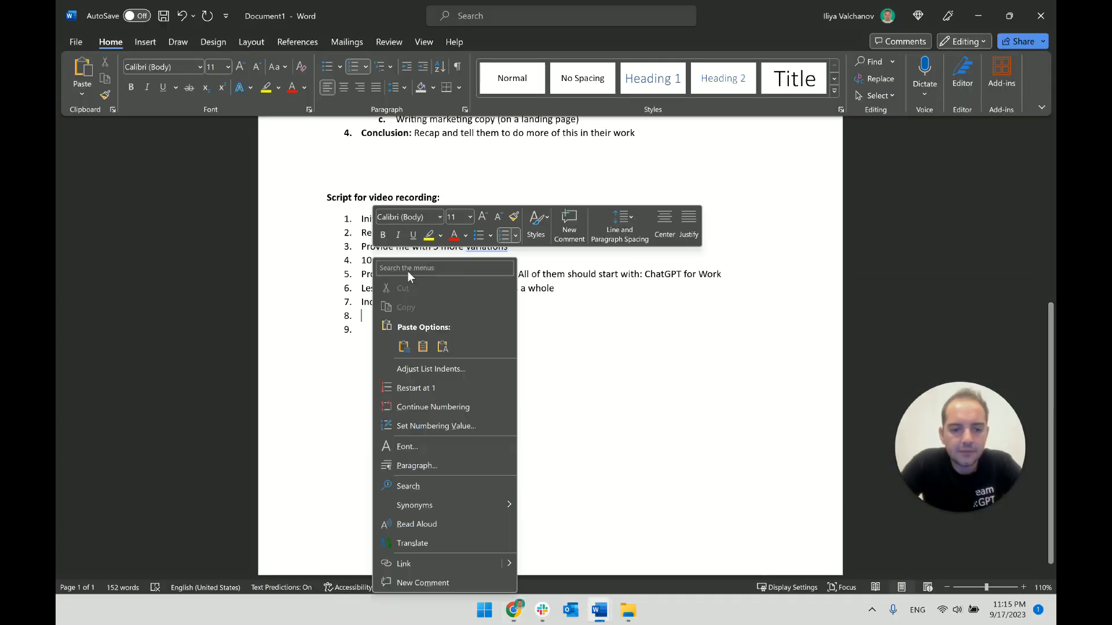
left_click(443, 346)
Step: Delete the empty numbered items and blank lines after "Say it is comprehensive"
left_click(382, 357)
key("BackSpace")
key("BackSpace")
key("BackSpace")
key("BackSpace")
key("BackSpace")
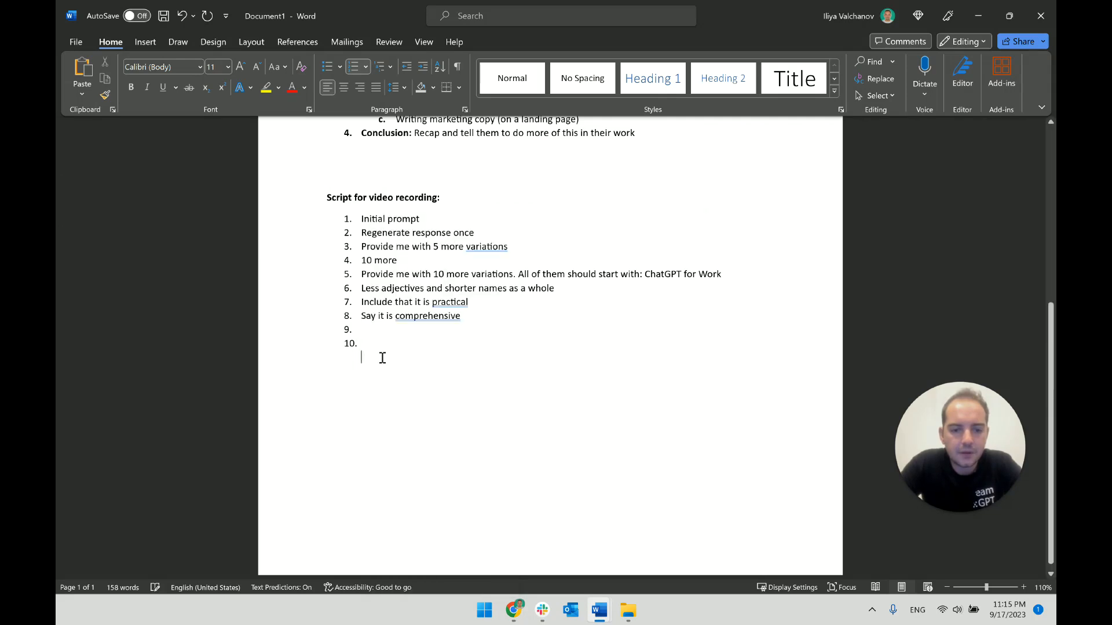
key("BackSpace")
key("BackSpace")
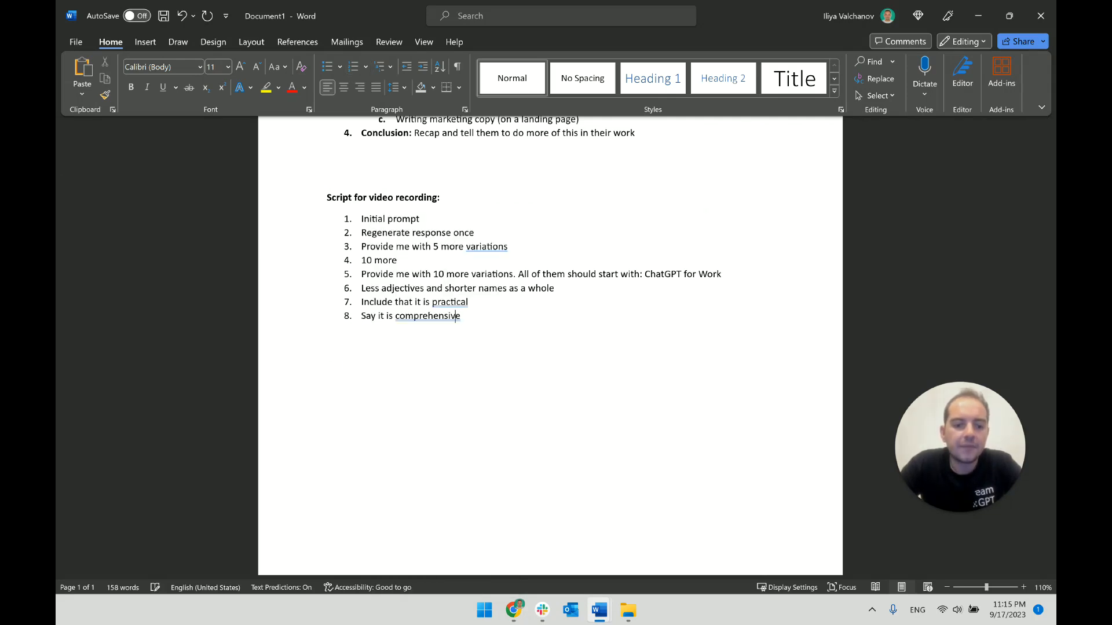
scroll(420, 351, "up", 7)
scroll(421, 351, "down", 4)
left_click_drag(488, 431, 313, 303)
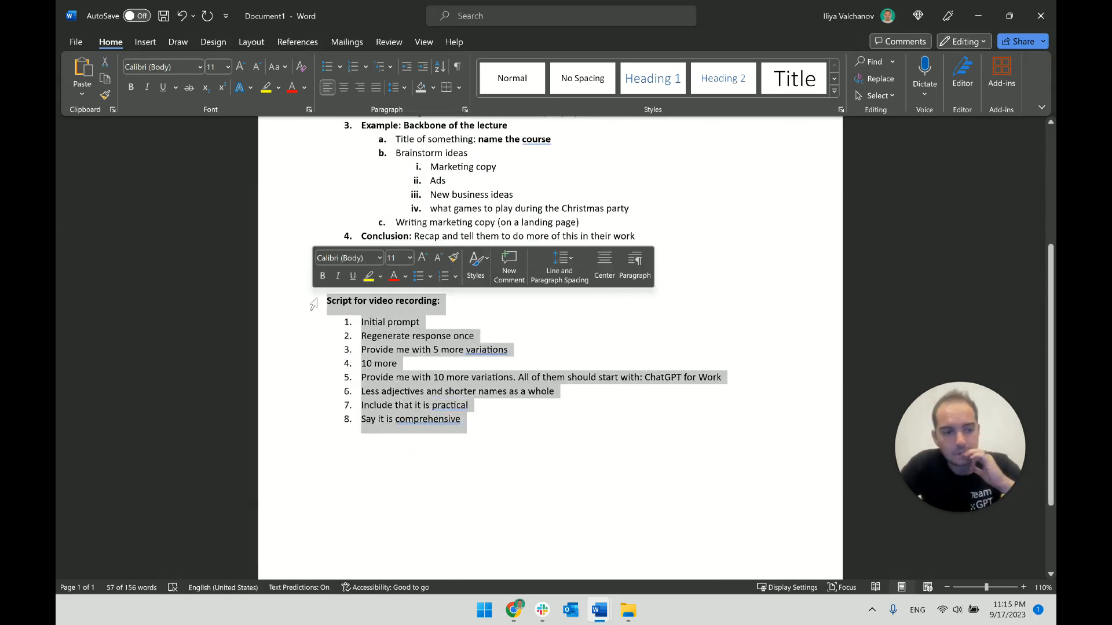
left_click(509, 422)
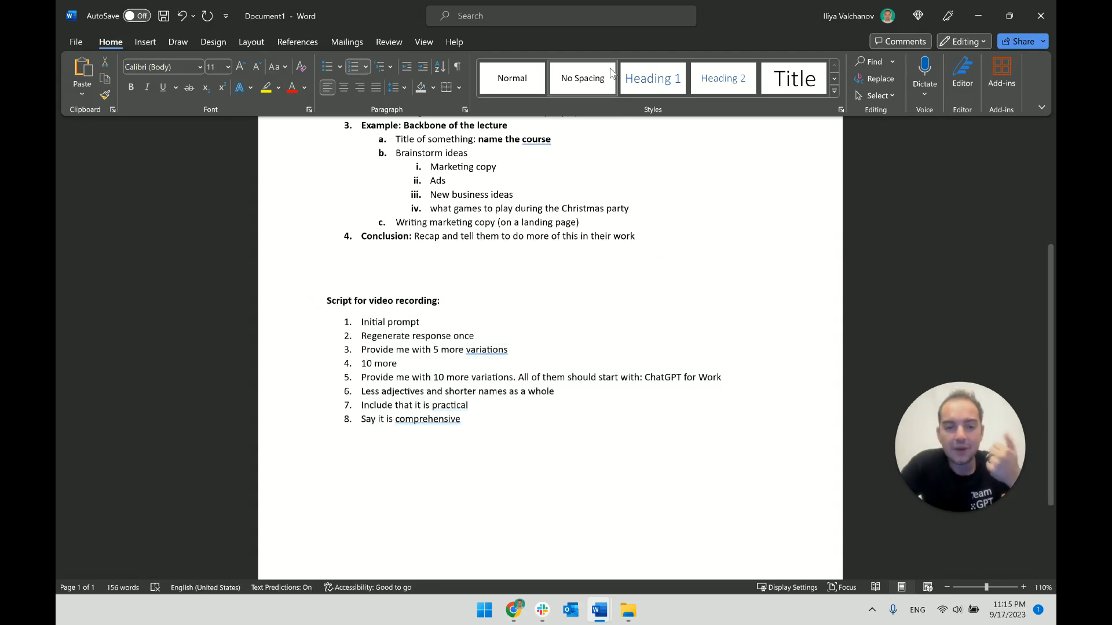
Step: Switch to Team-GPT and change the access of the chat "Regenerate response + X more variations_CLEAN" to Personal
left_click_drag(712, 27, 1055, 165)
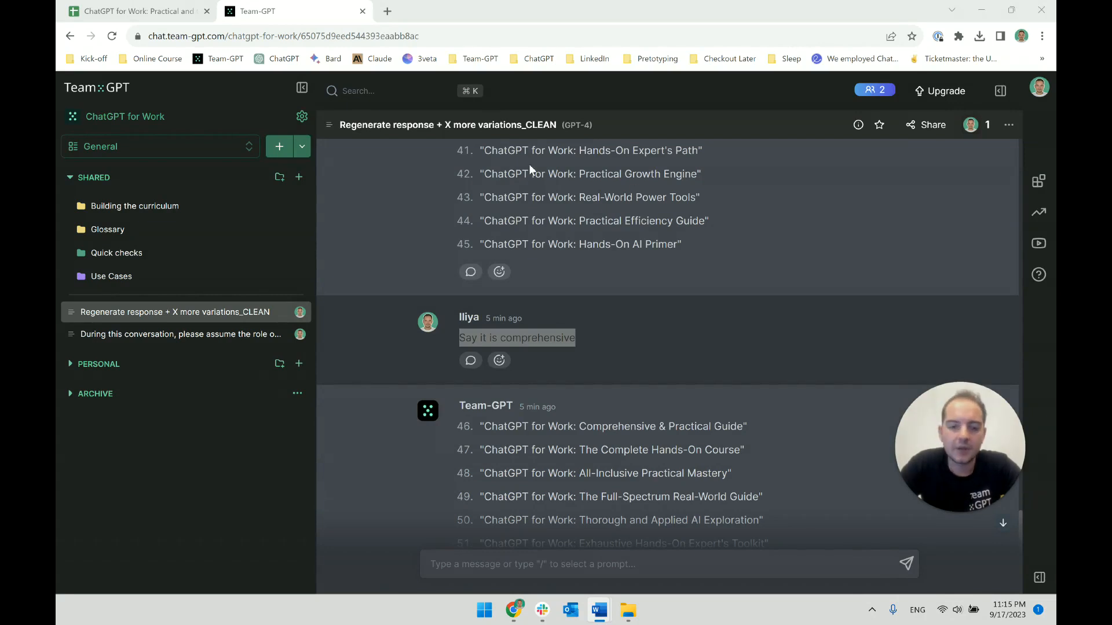
left_click(640, 346)
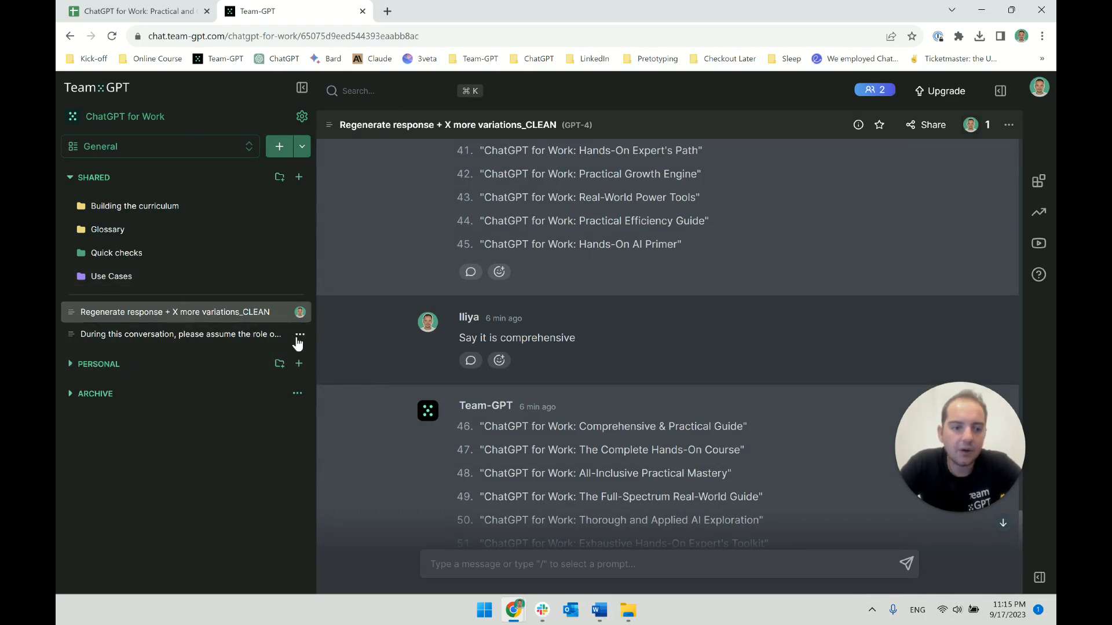
left_click(922, 132)
left_click(530, 357)
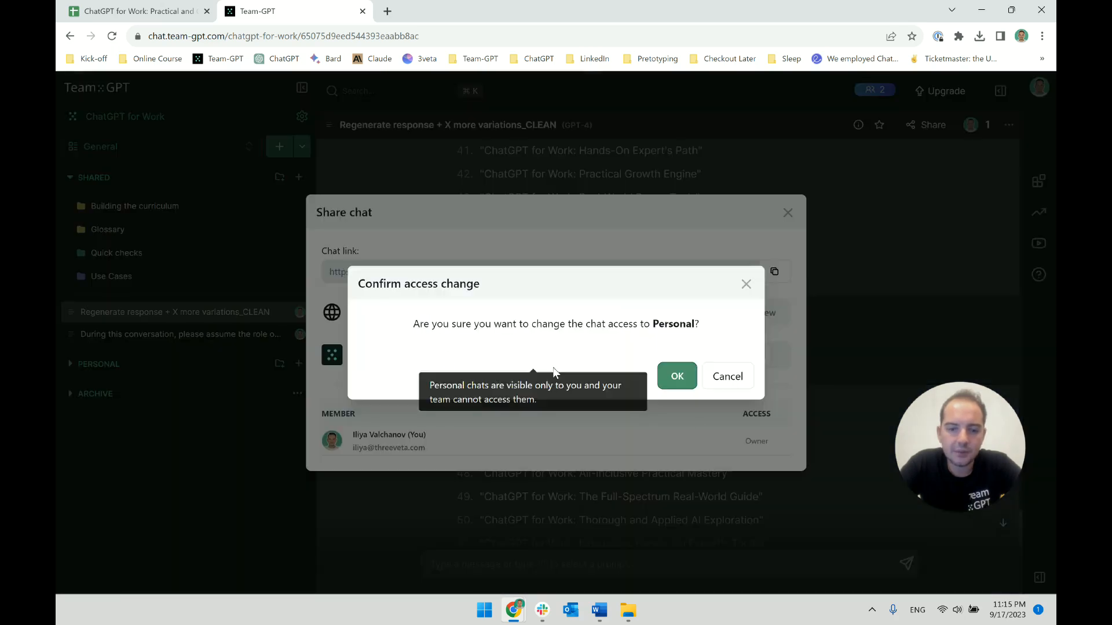
left_click(674, 375)
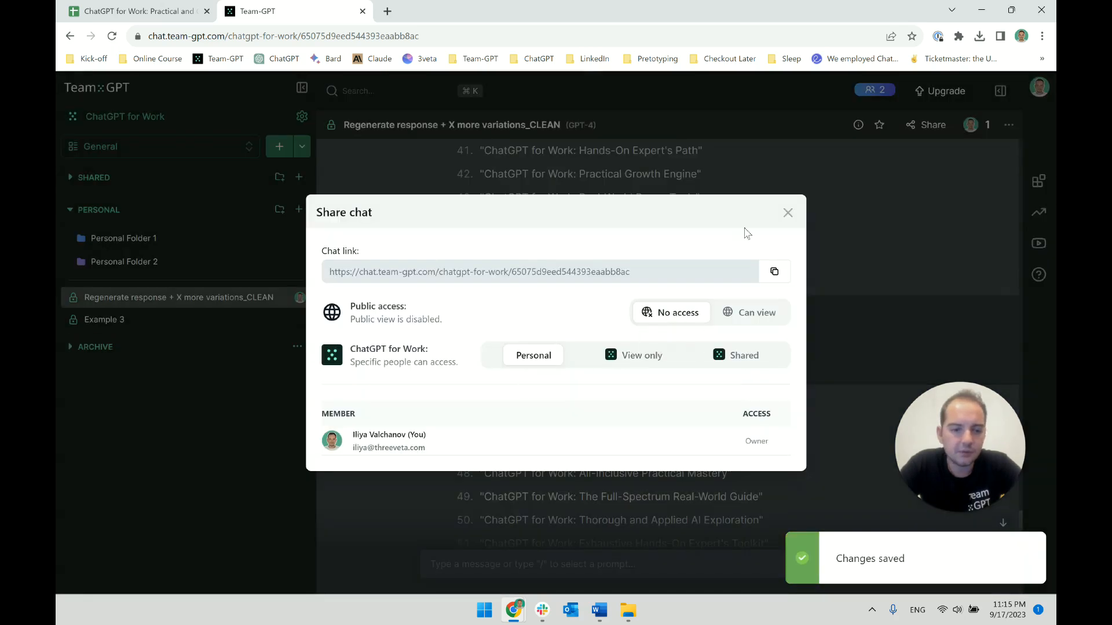
left_click(788, 213)
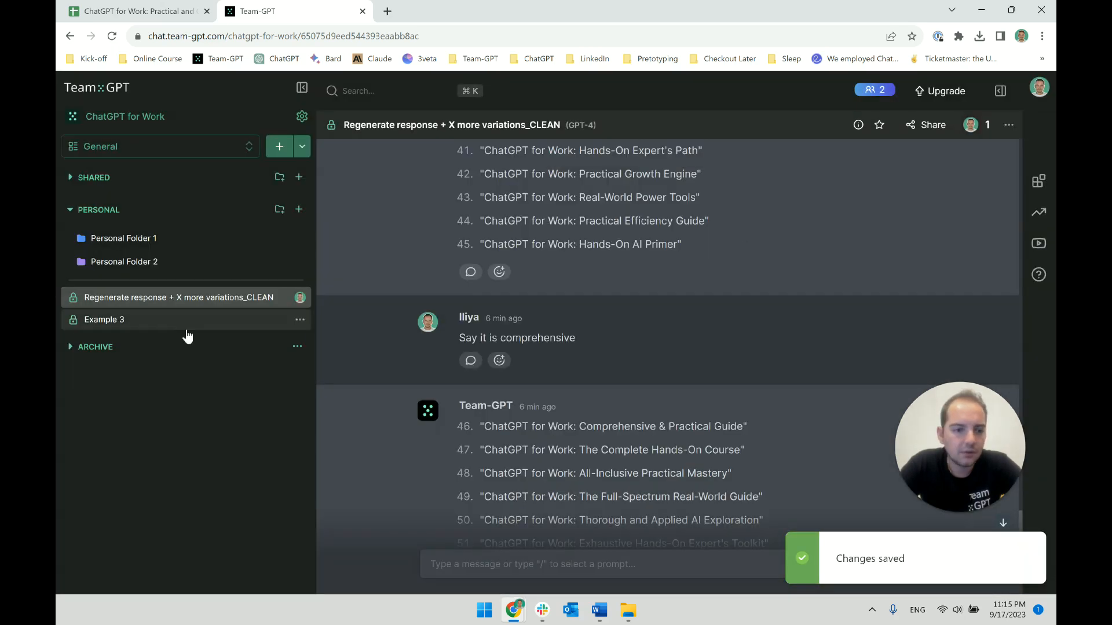
left_click(335, 36)
key("ctrl+c")
key("ctrl+t")
key("ctrl+v")
key("Return")
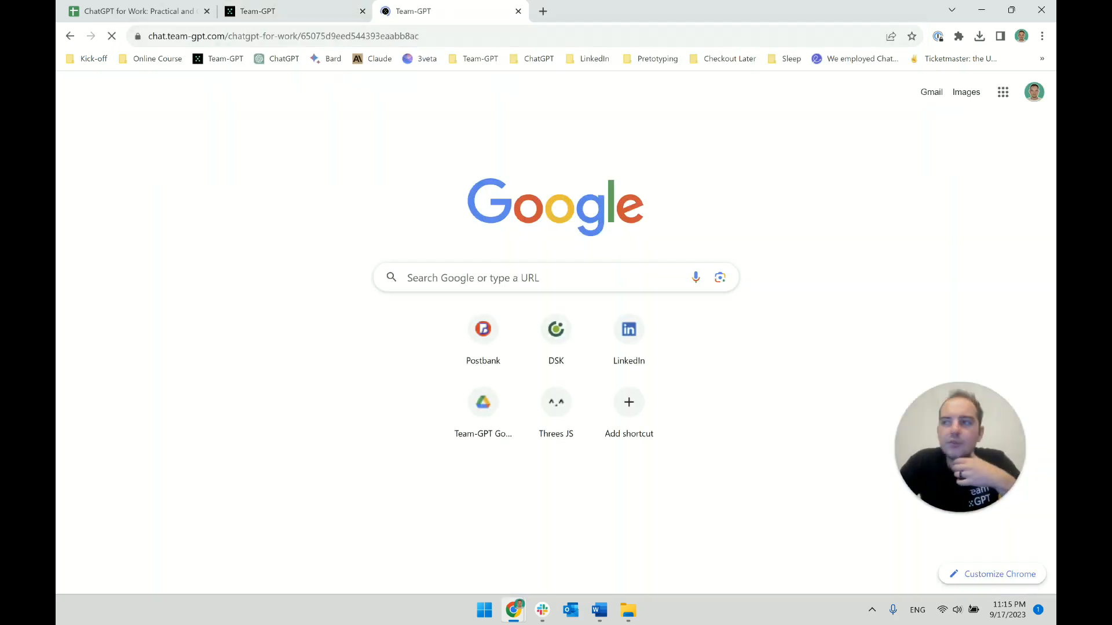
key("ctrl+w")
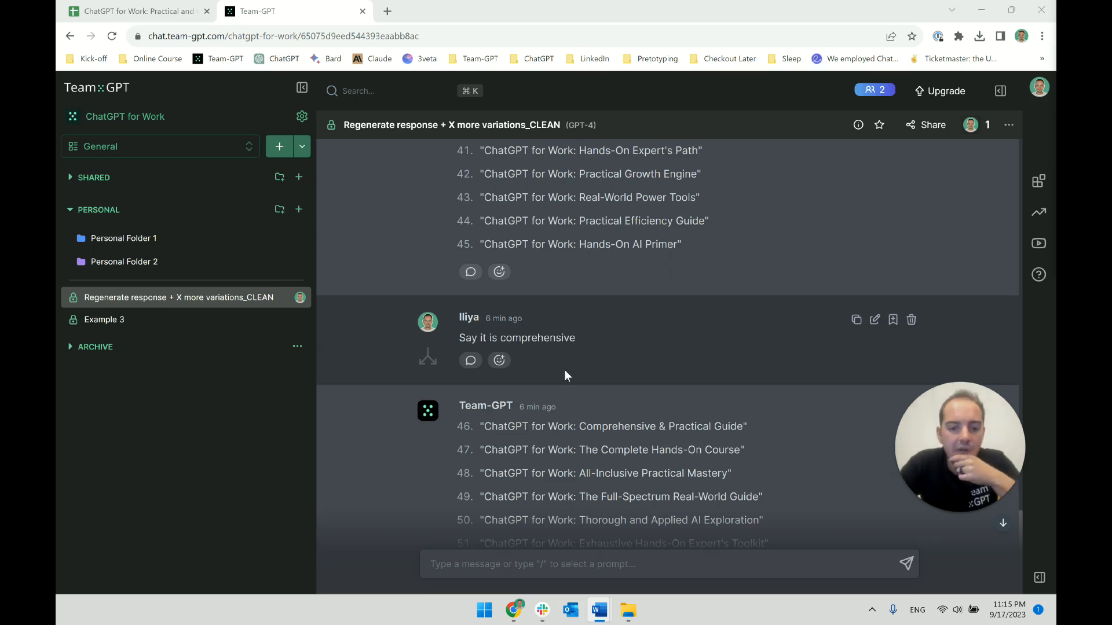
Step: Remove the chat "During this conversation, please assume the role o..." from the shared chats and create a new shared chat
scroll(582, 412, "down", 3)
left_click(129, 210)
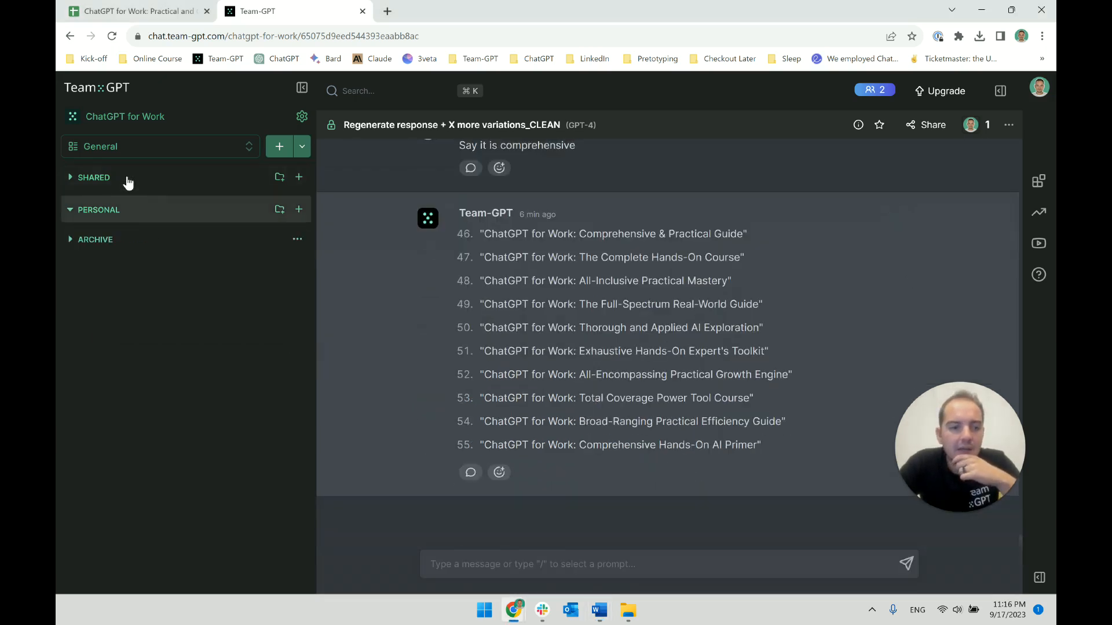
left_click(129, 178)
left_click(153, 320)
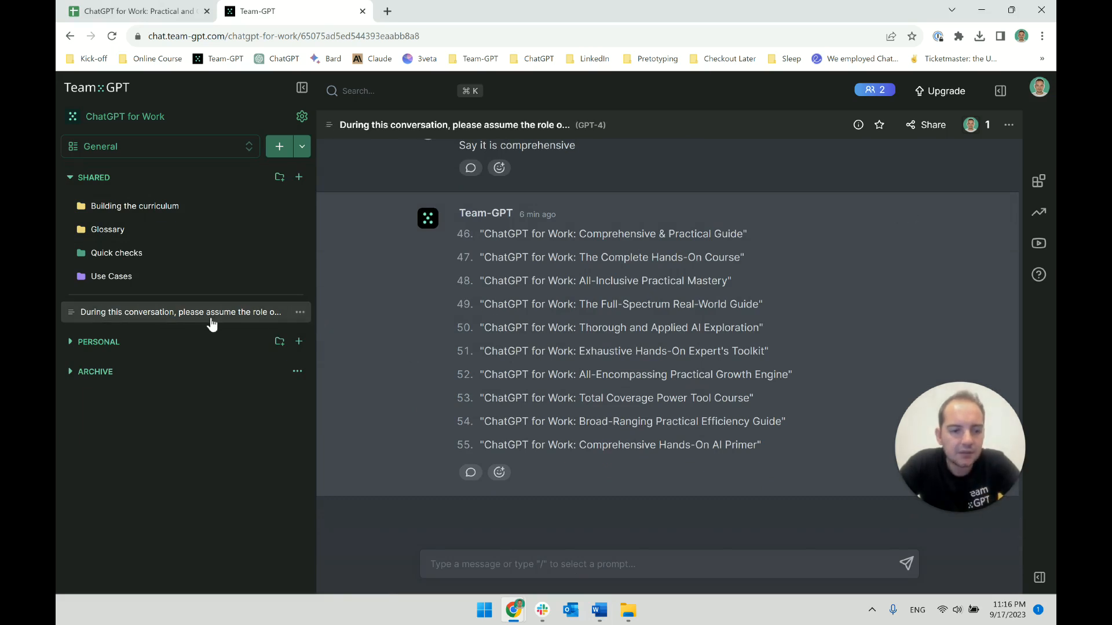
left_click(300, 315)
left_click(273, 462)
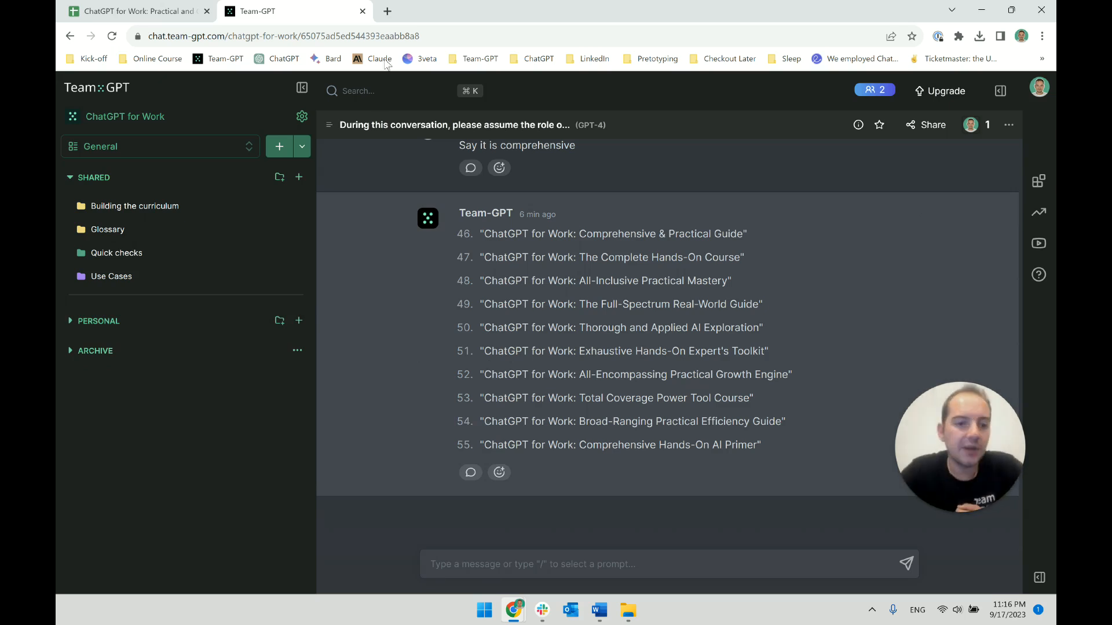
left_click(289, 146)
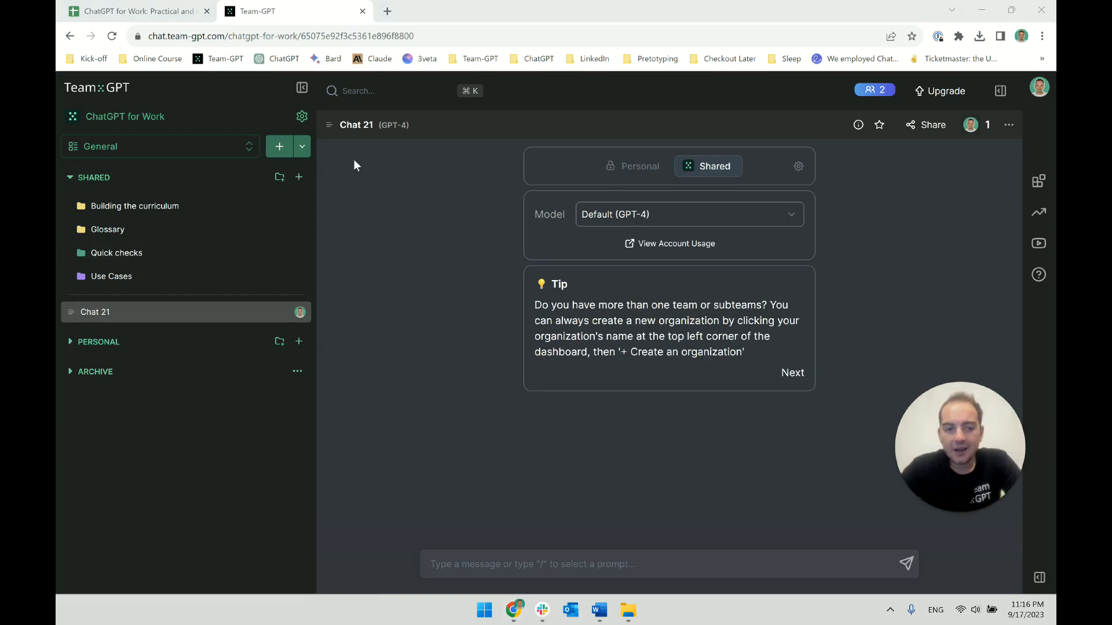
Step: Copy the lecture name "Regenerate response and asking for X variations" from syllabus item 8.1 into the new chat's message box
left_click(184, 9)
double_click(344, 387)
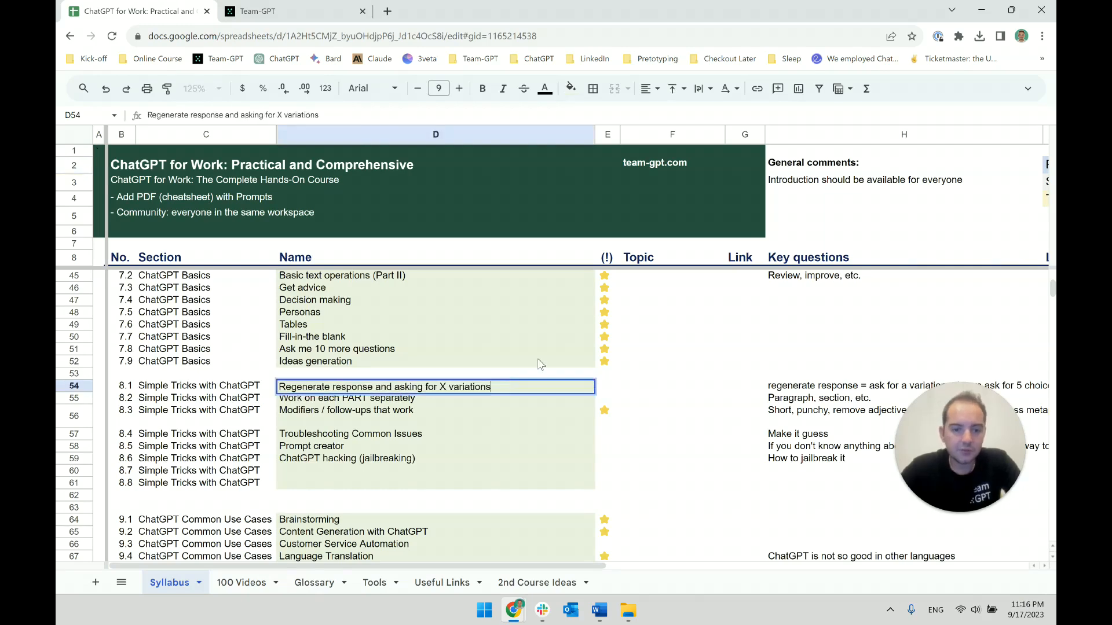
key("ctrl+a")
left_click(307, 11)
left_click(497, 566)
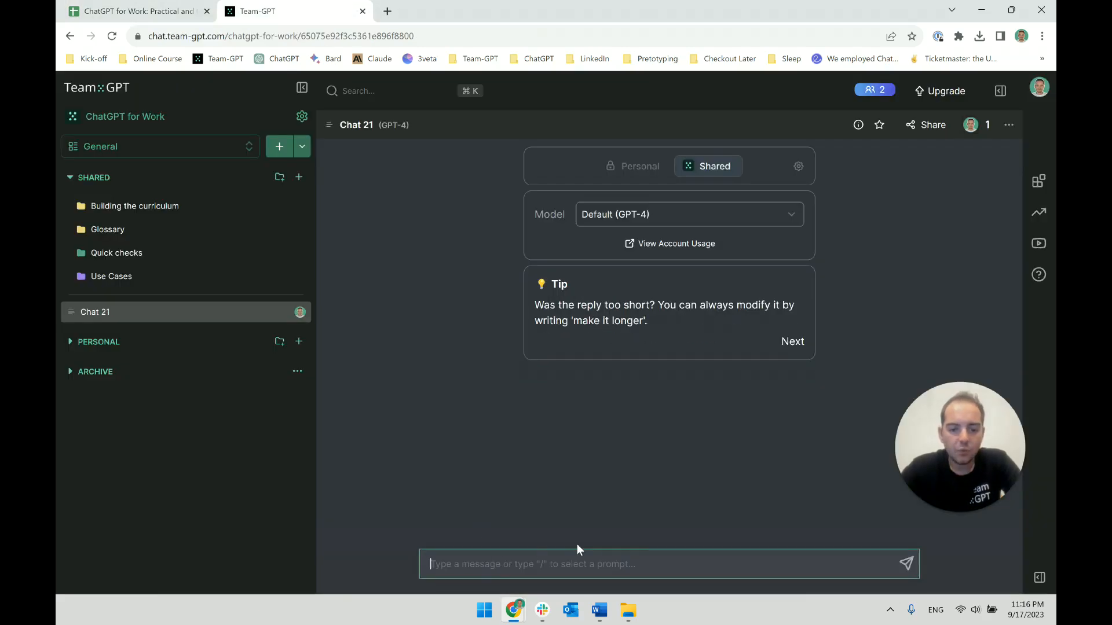
key("ctrl+v")
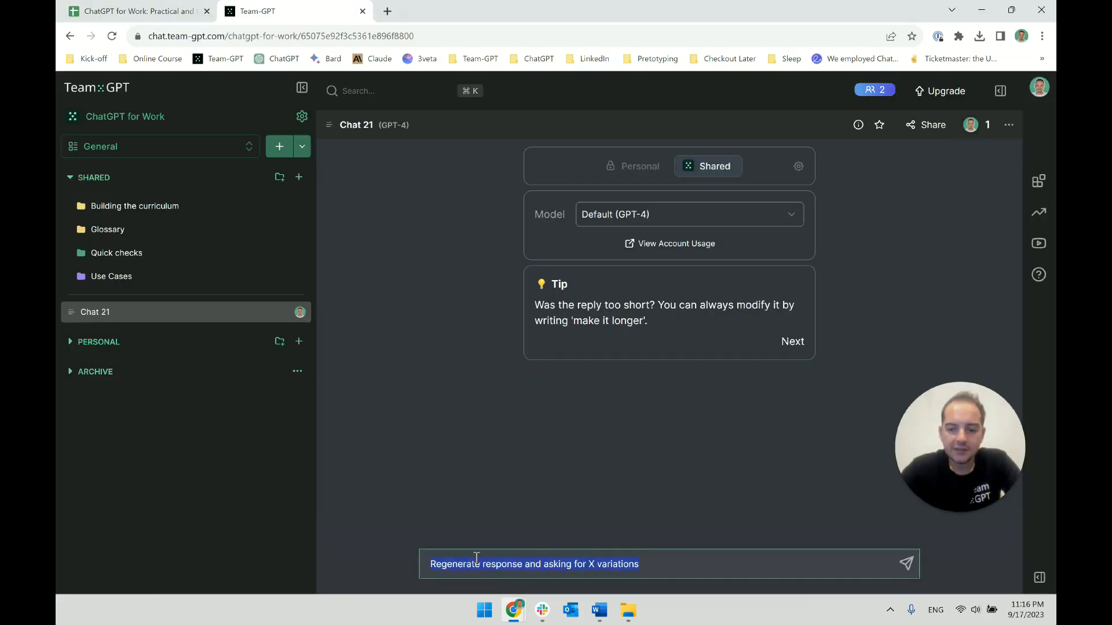
Step: Clear the pasted lecture name from the message box while keeping it on the clipboard
key("BackSpace")
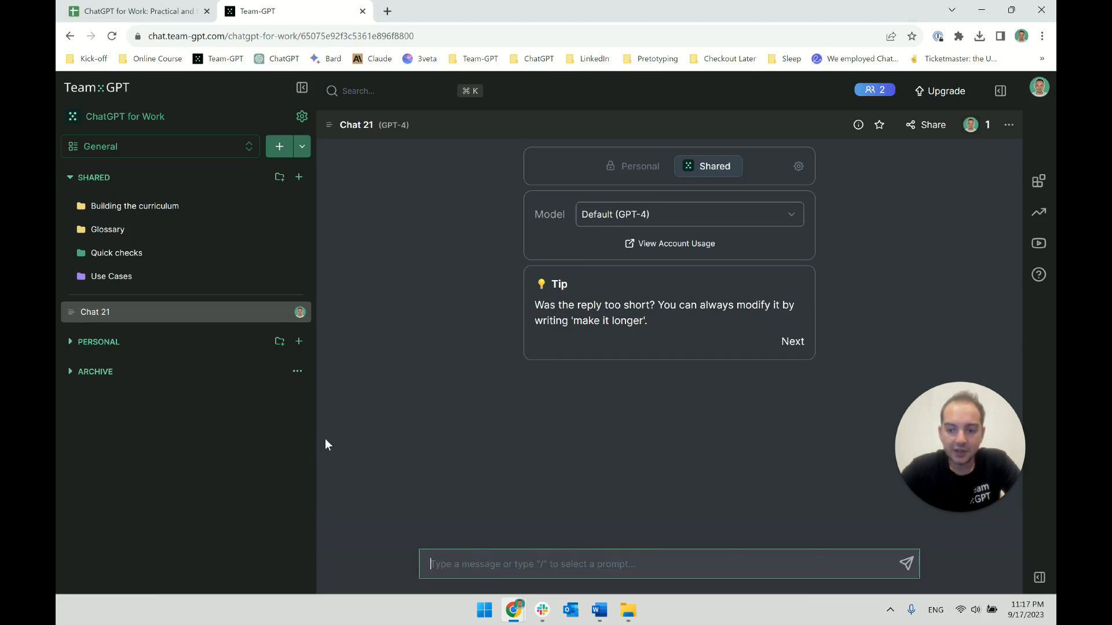
key("ctrl+v")
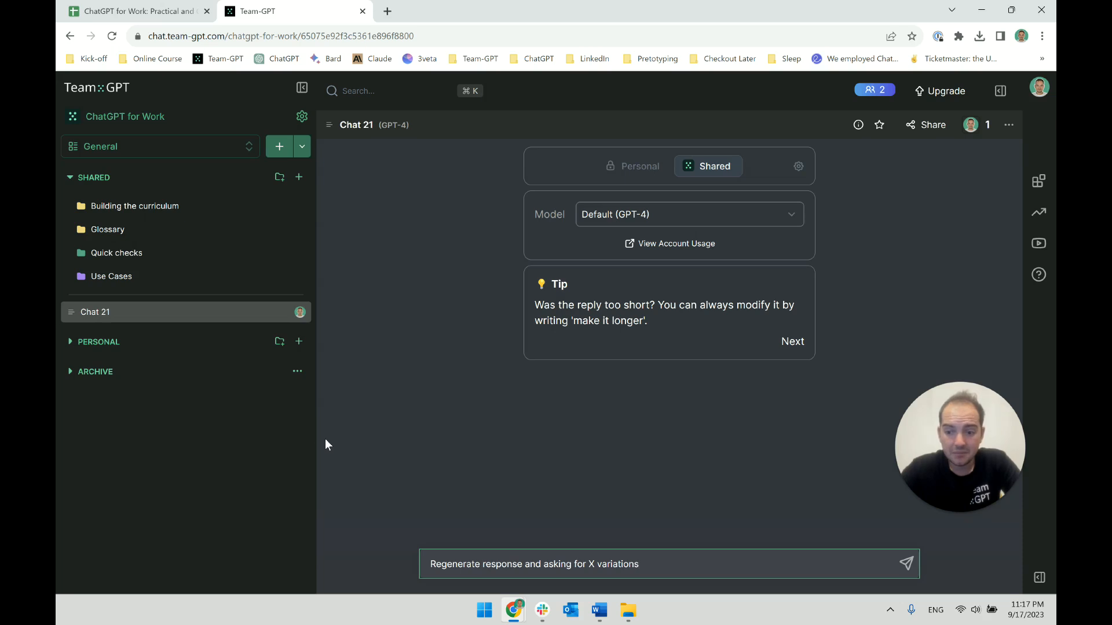
key("ctrl+a")
key("ctrl+x")
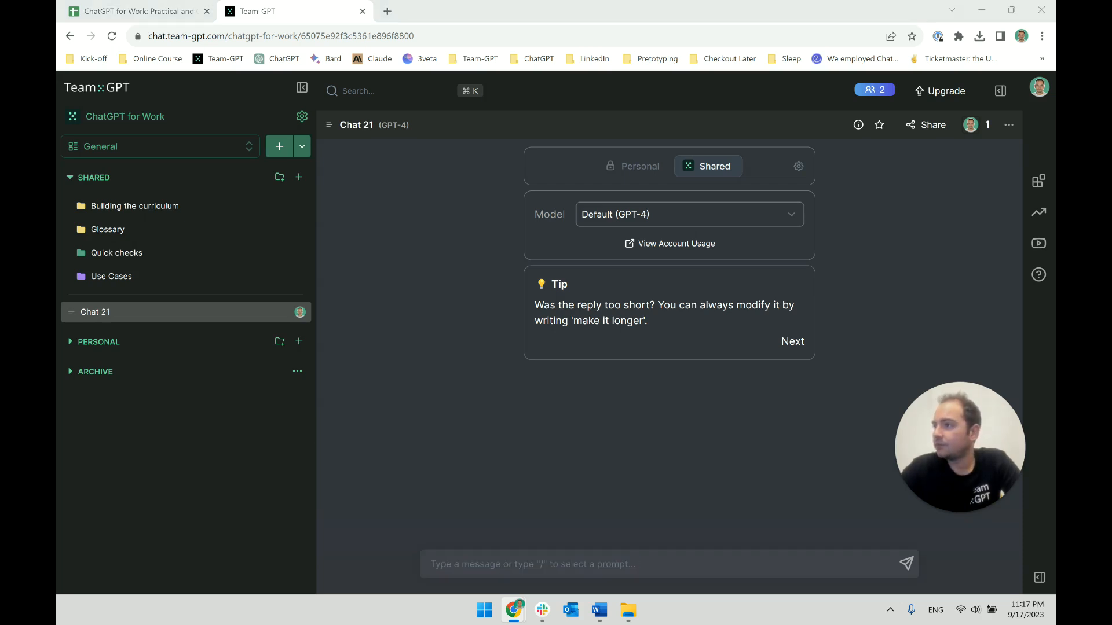
Step: Paste the prepared "Context:" text with the course curriculum into the empty message box
left_click(551, 561)
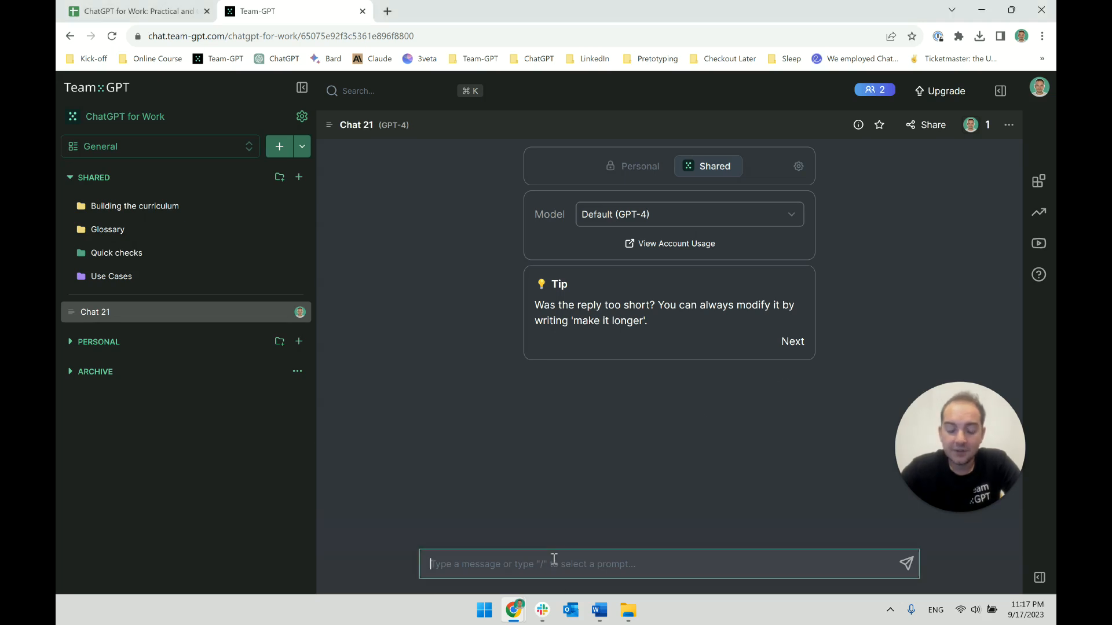
key("ctrl+v")
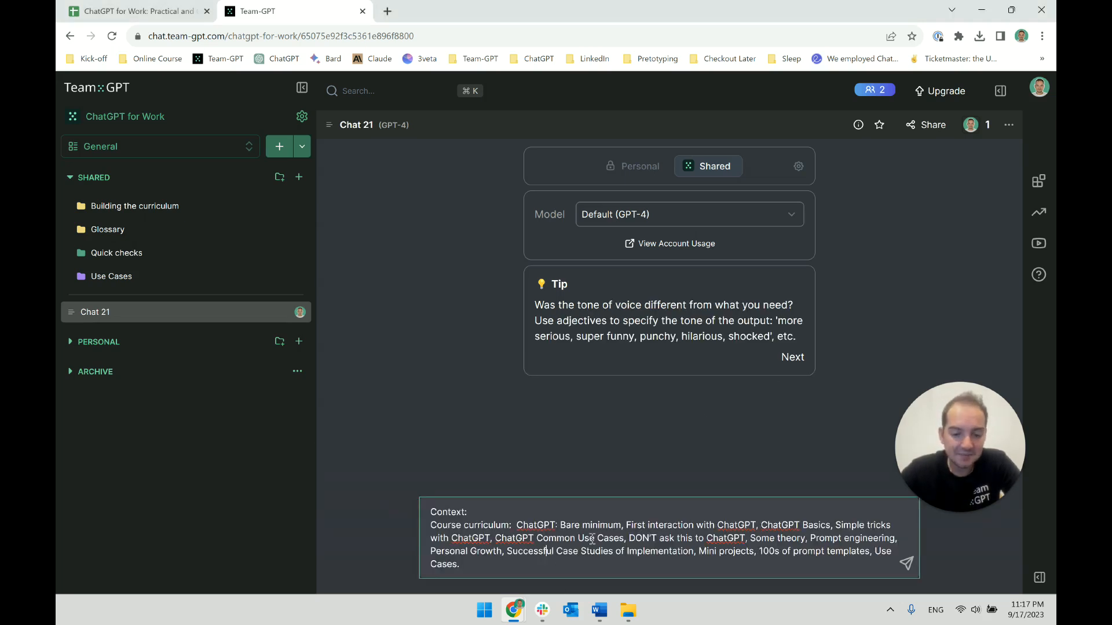
key("shift+Return")
key("shift+Return")
key("BackSpace")
key("BackSpace")
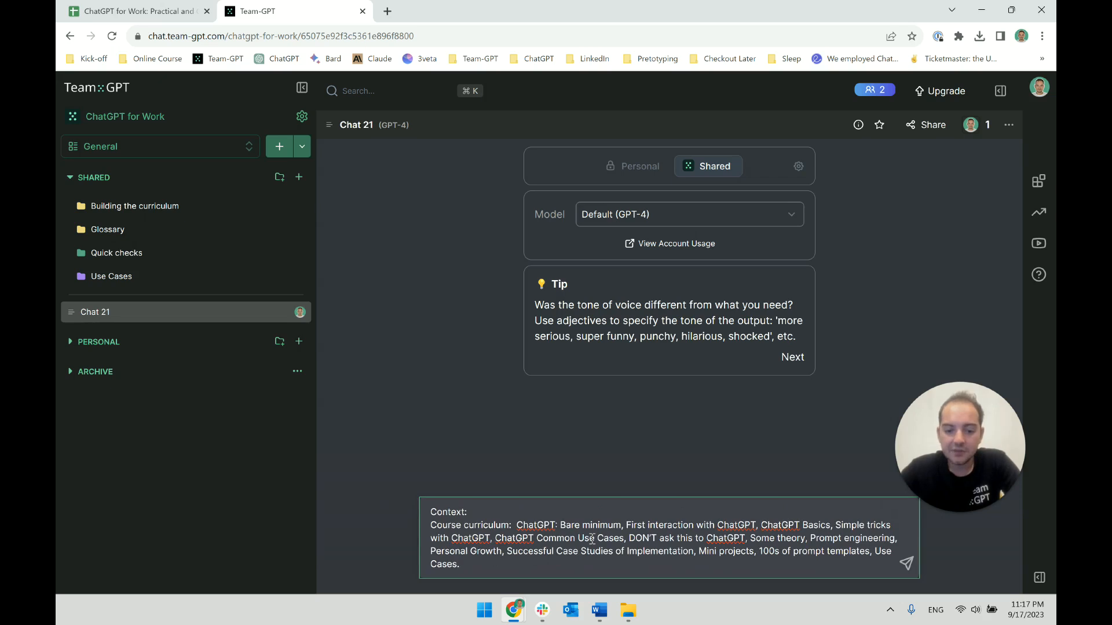
Step: Fetch the prepared "Persona:" text for a creative copywriter and paste it below the context, separated by a blank line
key("alt+Tab")
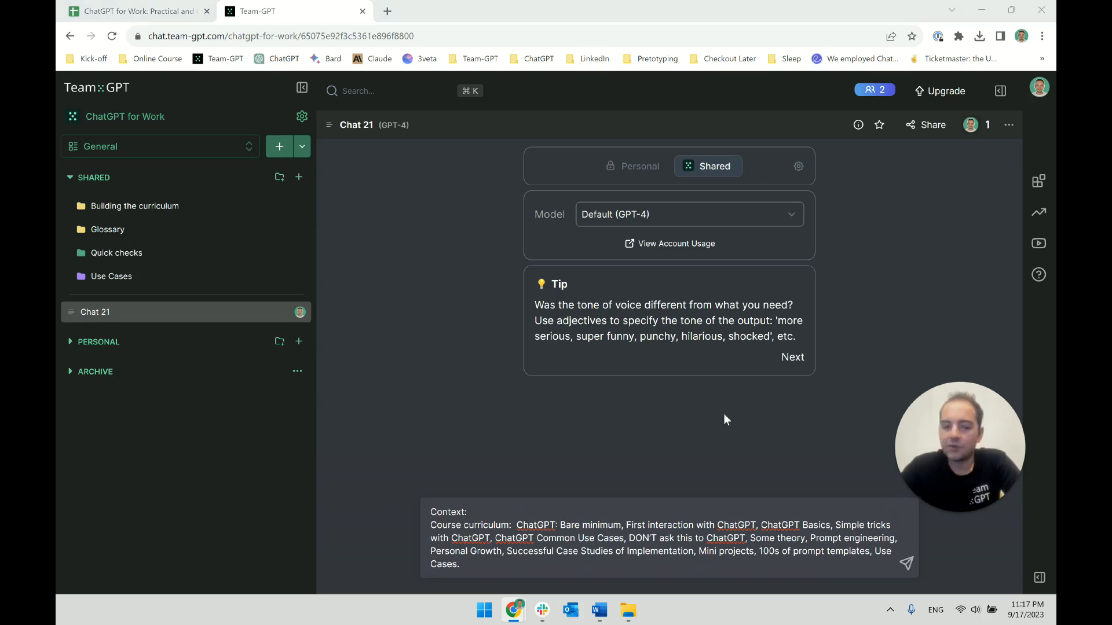
left_click(505, 569)
key("shift+Return")
key("shift+Return")
key("ctrl+v")
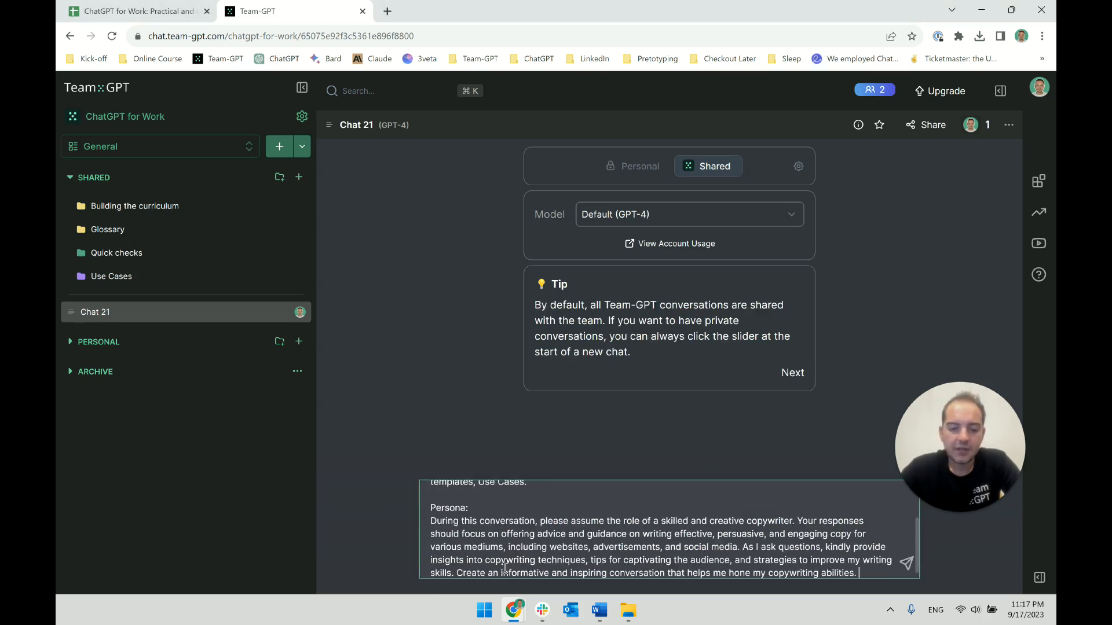
Step: Below a "---" separator, add "I'm creating a lecture on;" followed by the previously copied "Regenerate response and asking for X variations"
type("---")
key("shift+Return")
key("shift+Return")
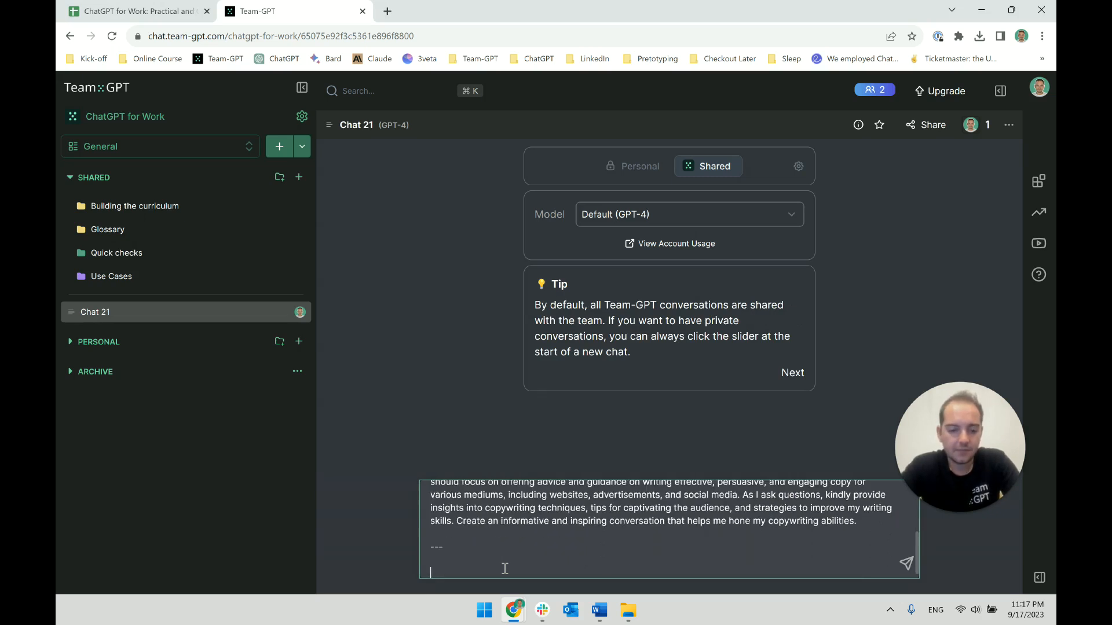
type("I'm creating a lec")
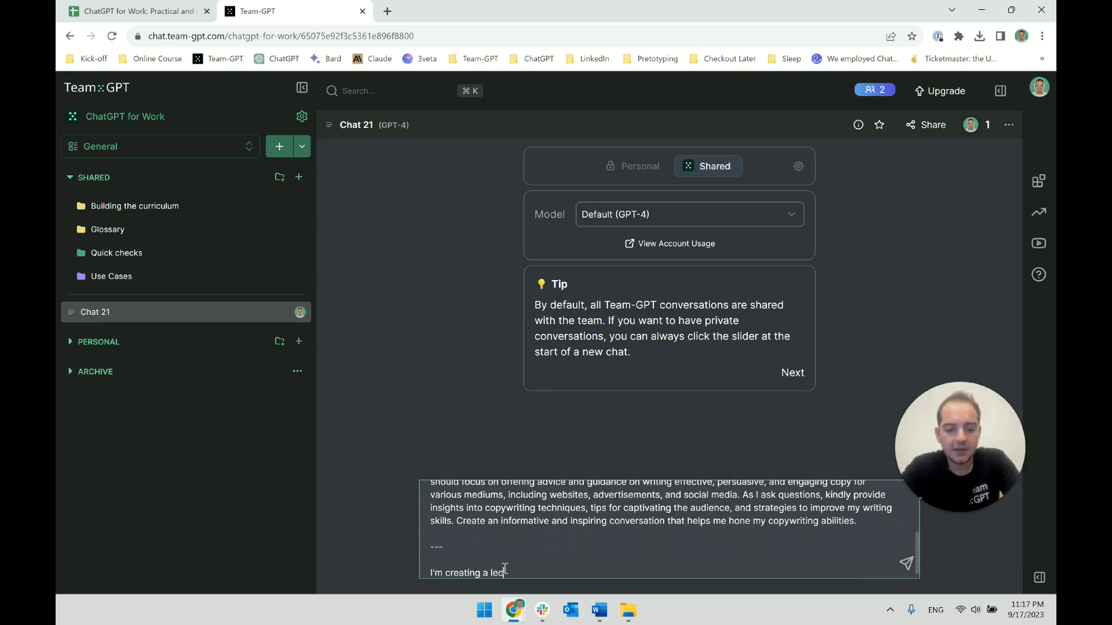
type("ture on;")
key("super+v")
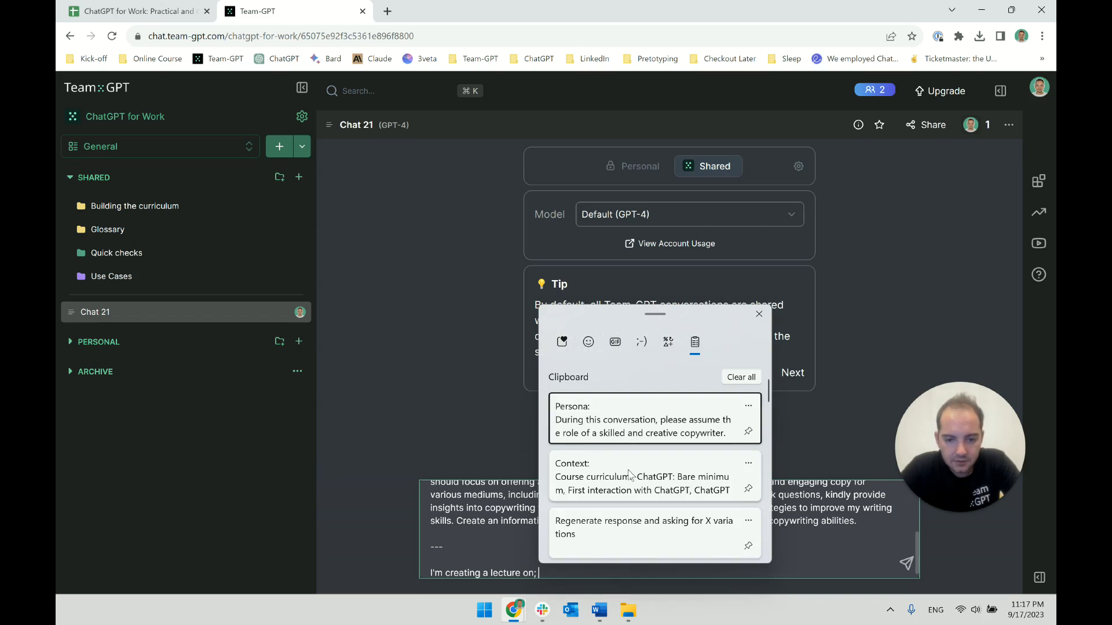
scroll(625, 474, "down", 2)
left_click(625, 474)
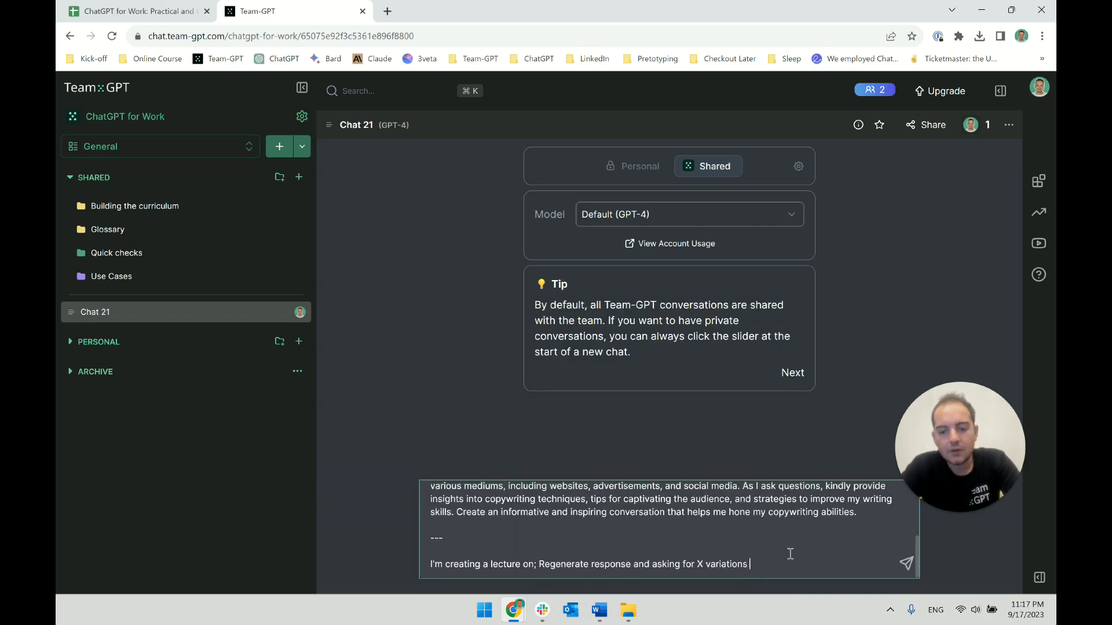
Step: Complete the sentence with "of a response.", add "Please come up with a title for this lecture" as a new paragraph, and send the prompt
type("of a response")
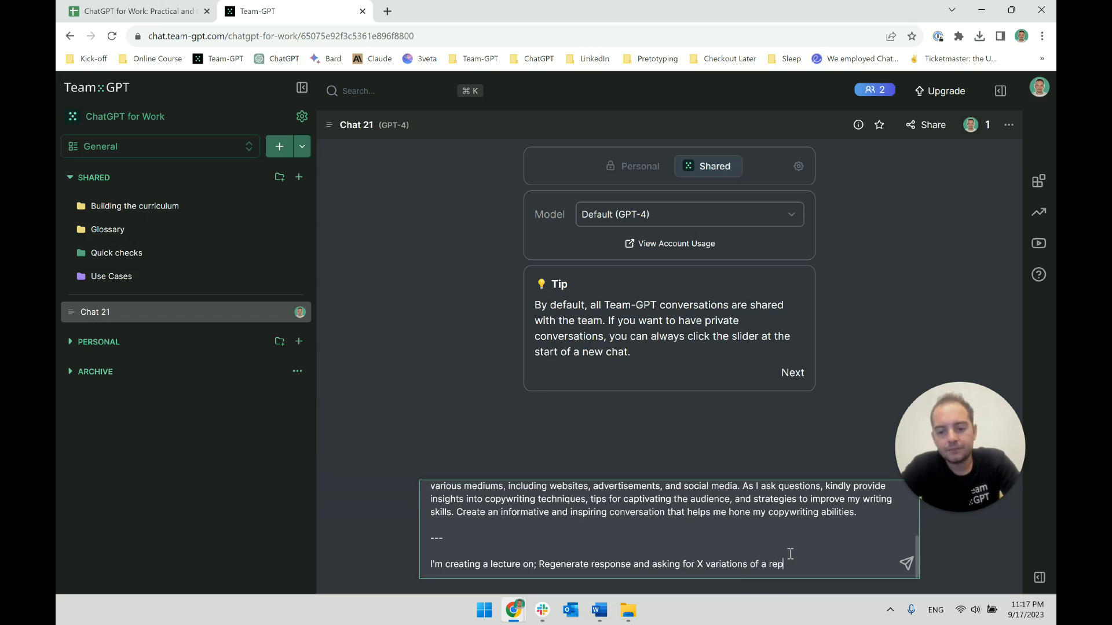
type(".")
key("shift+Return")
key("shift+Return")
type("P")
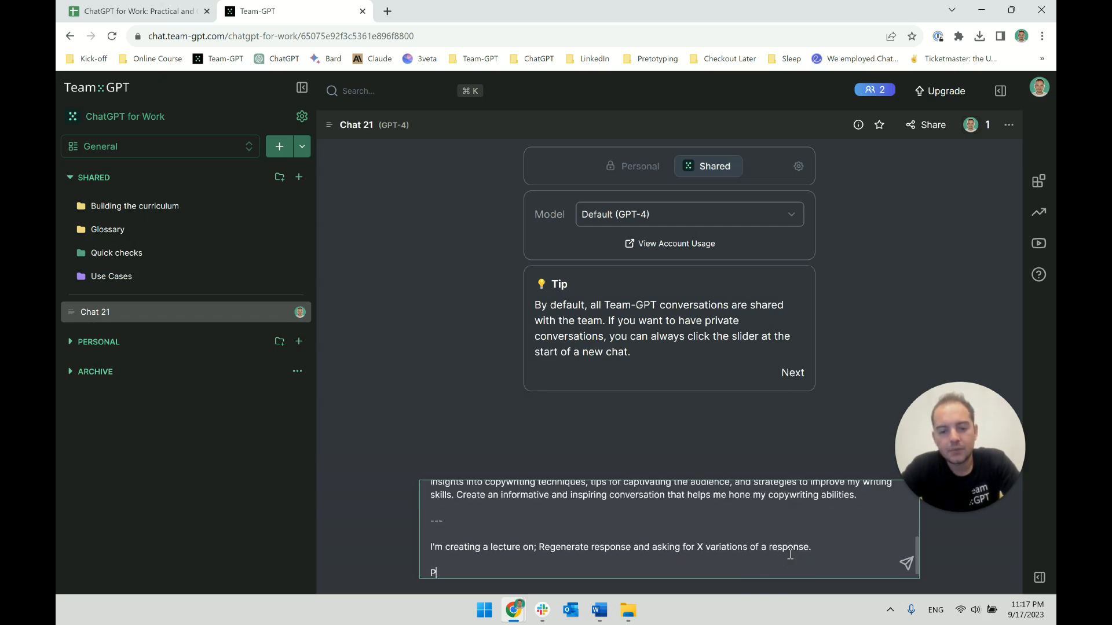
type("lease come up with a ")
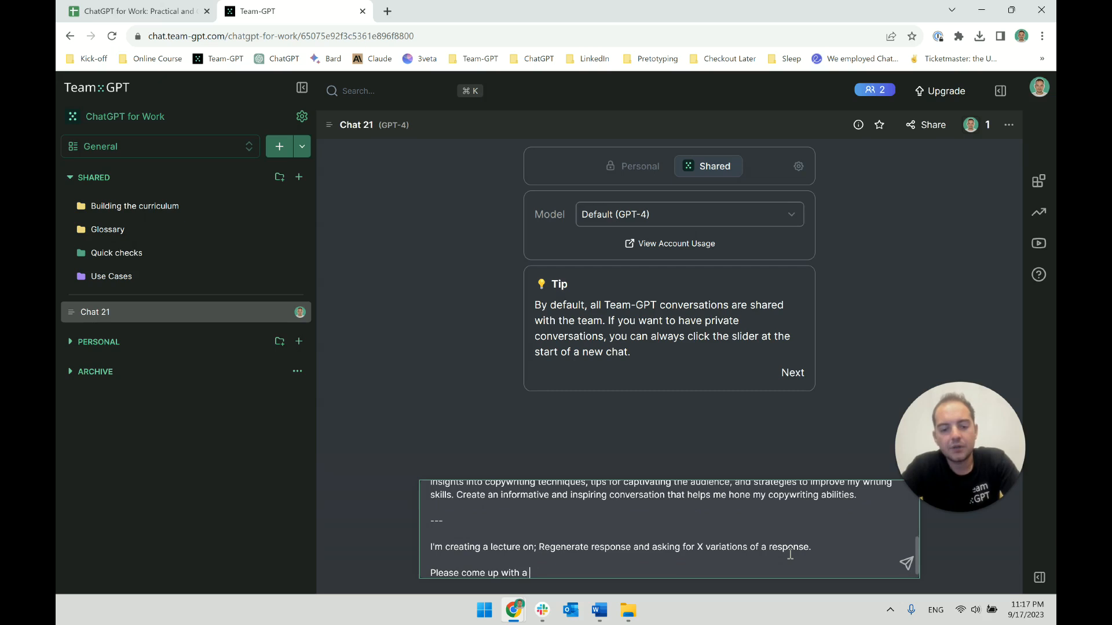
type("title for this lecture")
key("Return")
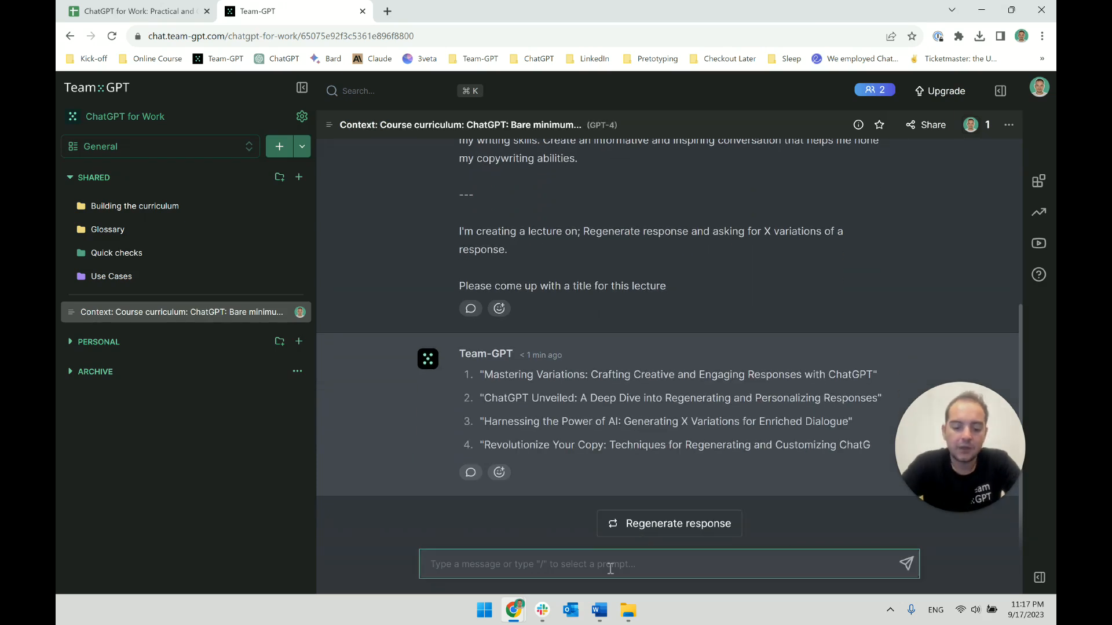
Step: Send the follow-up prompt "Less adjectives and shorter name"
type("Less ajectives")
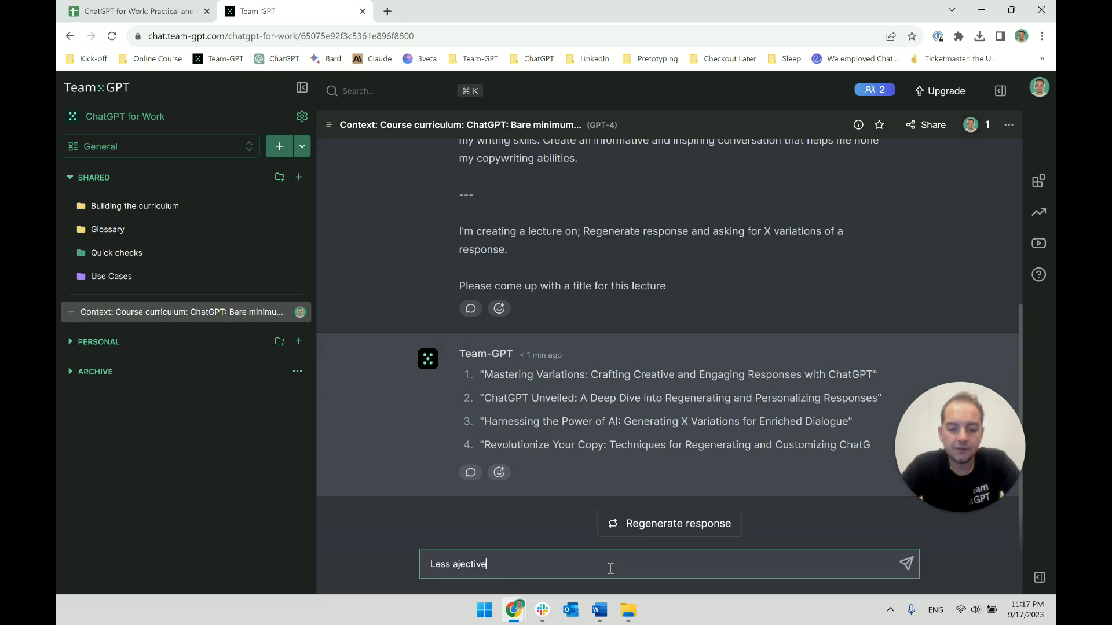
key("BackSpace")
key("BackSpace")
key("BackSpace")
key("BackSpace")
key("BackSpace")
key("BackSpace")
key("BackSpace")
key("BackSpace")
type("djectives and shorter ")
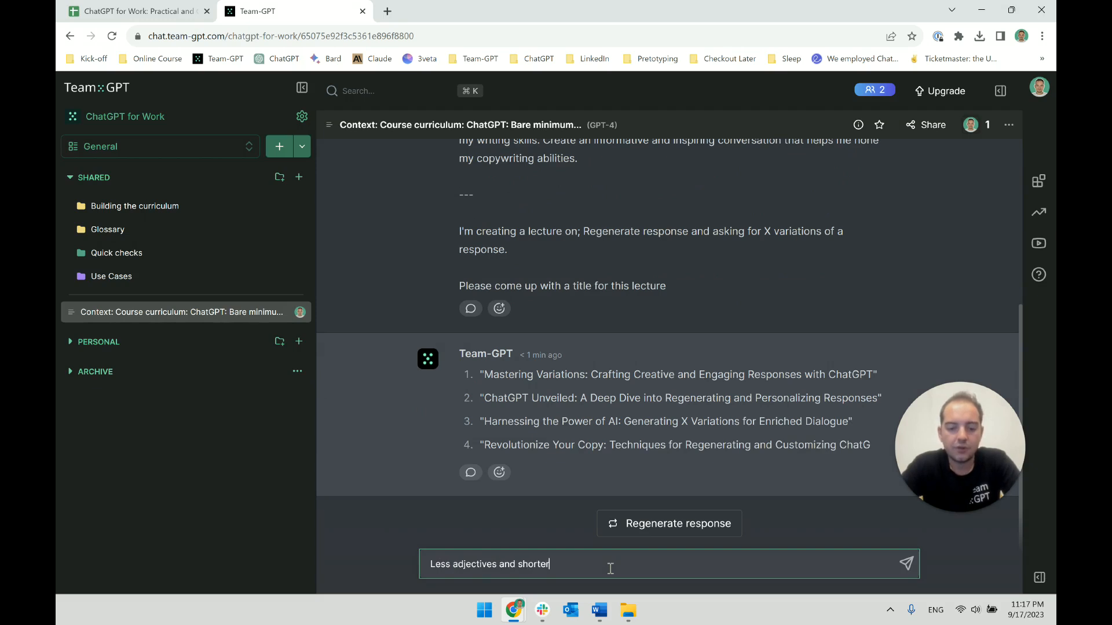
type("name")
key("Return")
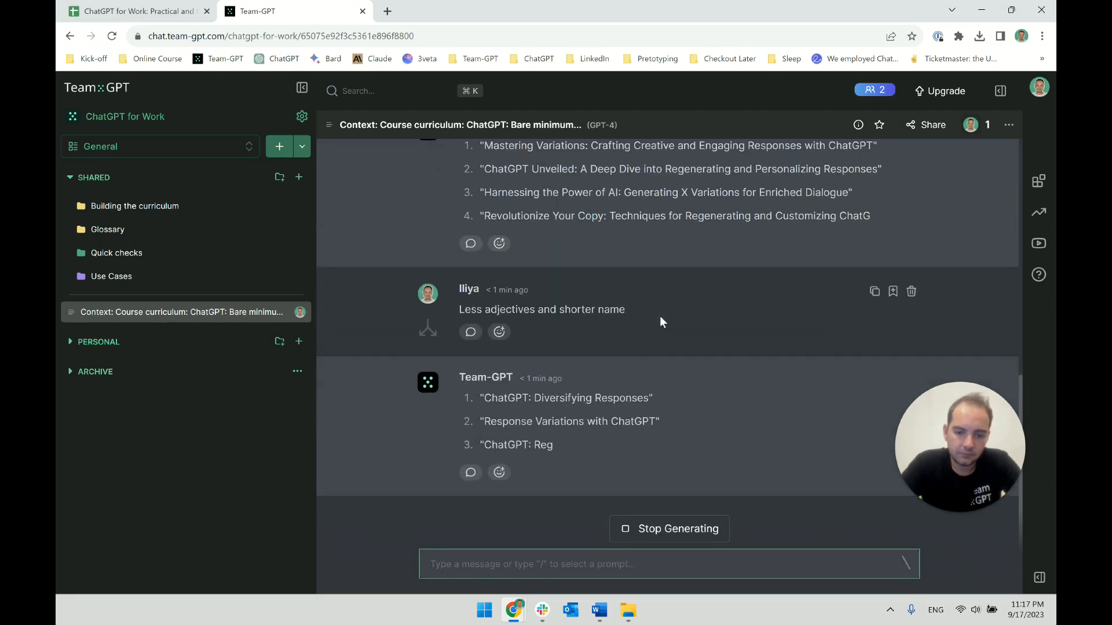
Step: Copy the suggested title "Response Variations with ChatGPT", including its quotation marks, into a new chat message
triple_click(579, 398)
double_click(605, 411)
left_click(604, 408)
triple_click(605, 399)
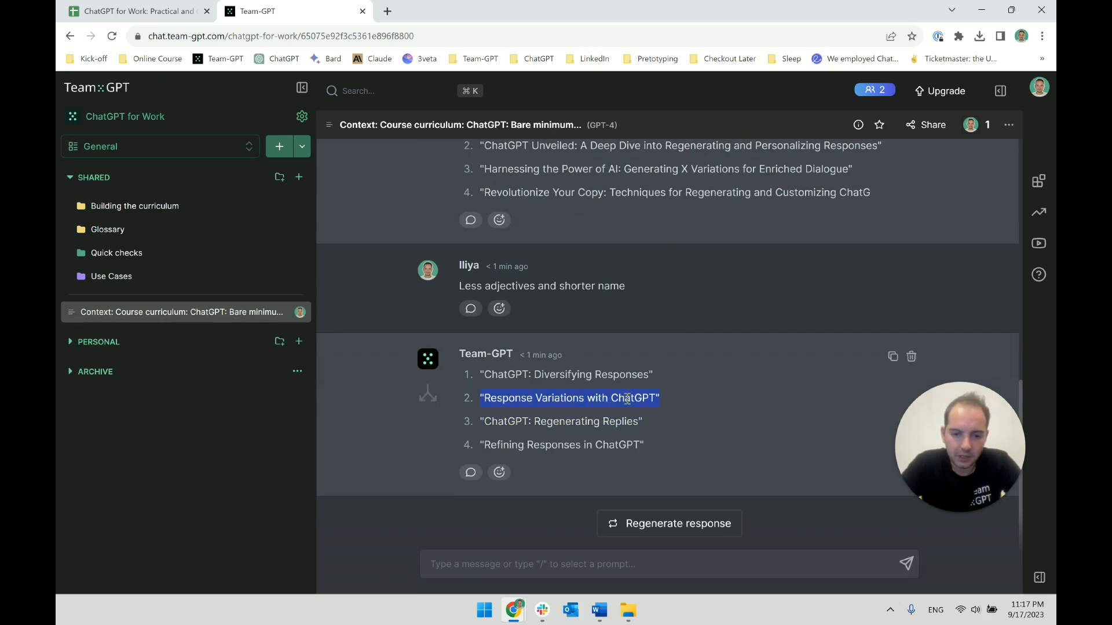
left_click(660, 398)
left_click_drag(662, 398, 466, 401)
key("ctrl+c")
left_click(540, 564)
key("ctrl+v")
Step: Complete the message with "-> iterate on this" after the quoted title and send it
type("-> iterate ")
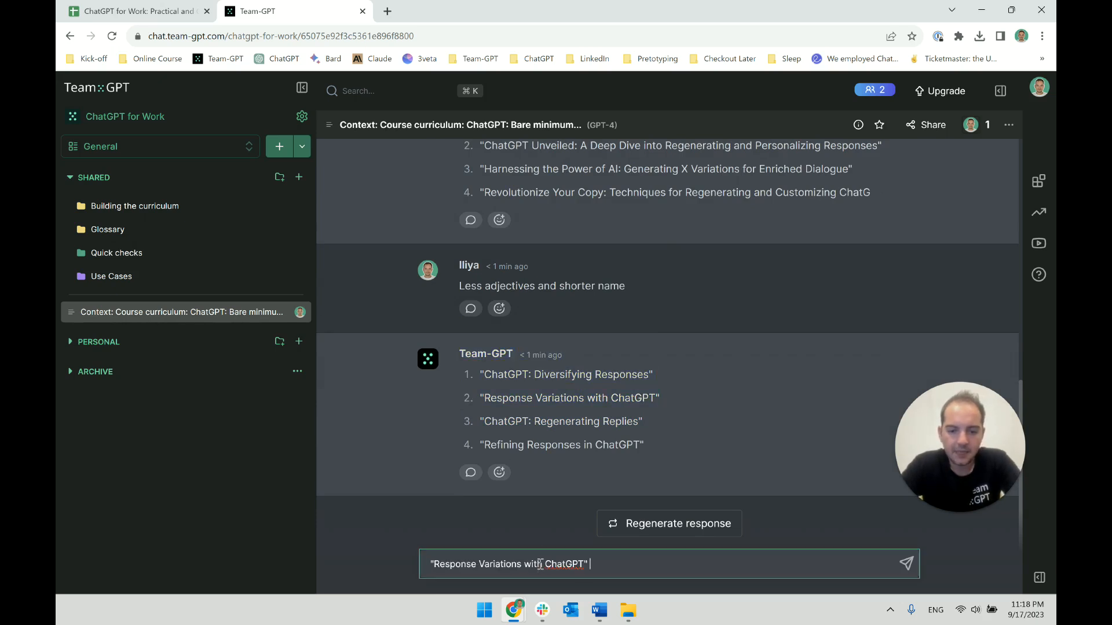
type("on t")
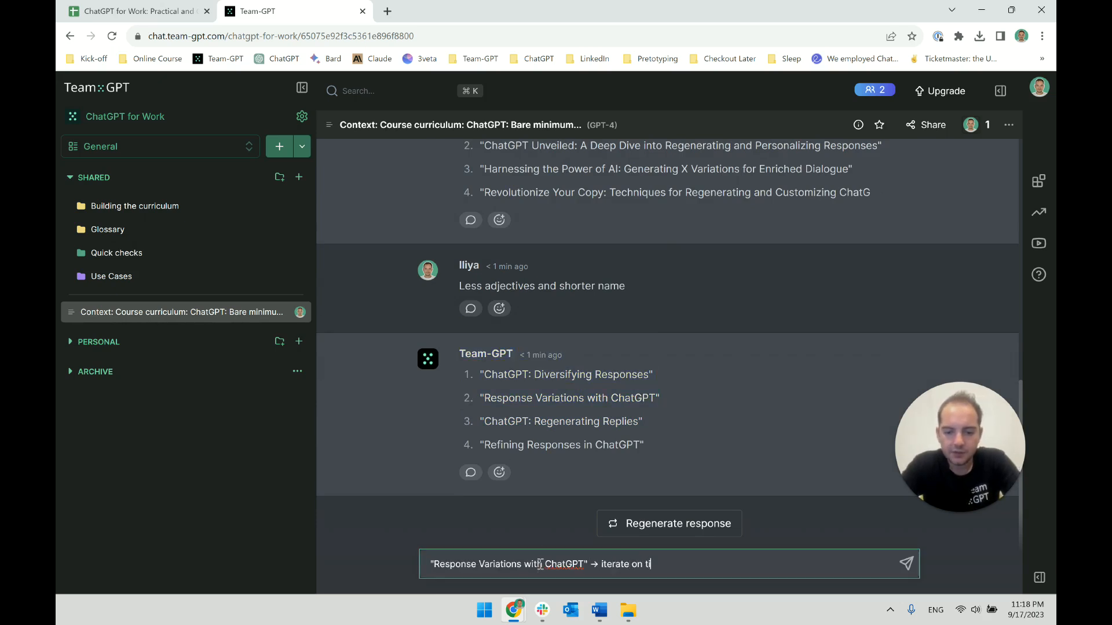
type("his")
key("Return")
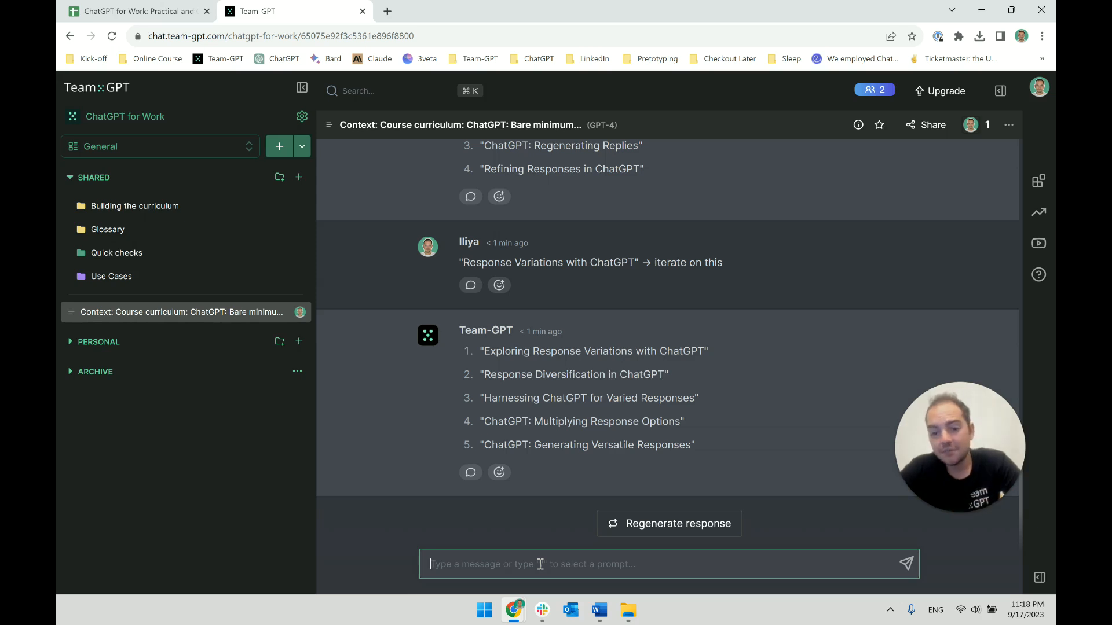
type("G")
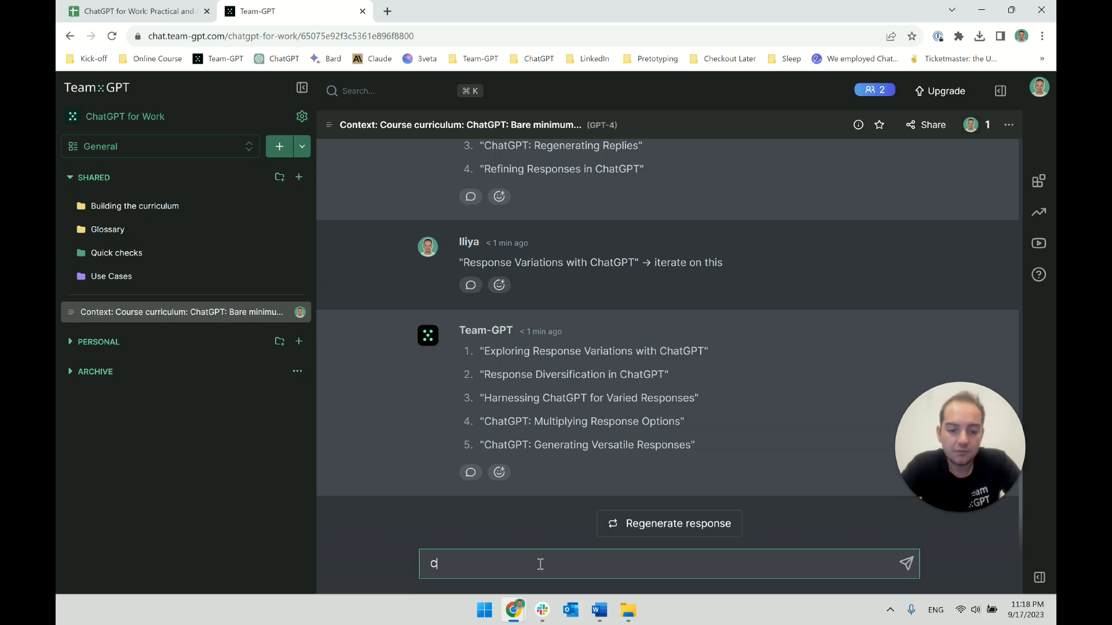
type("eneratin")
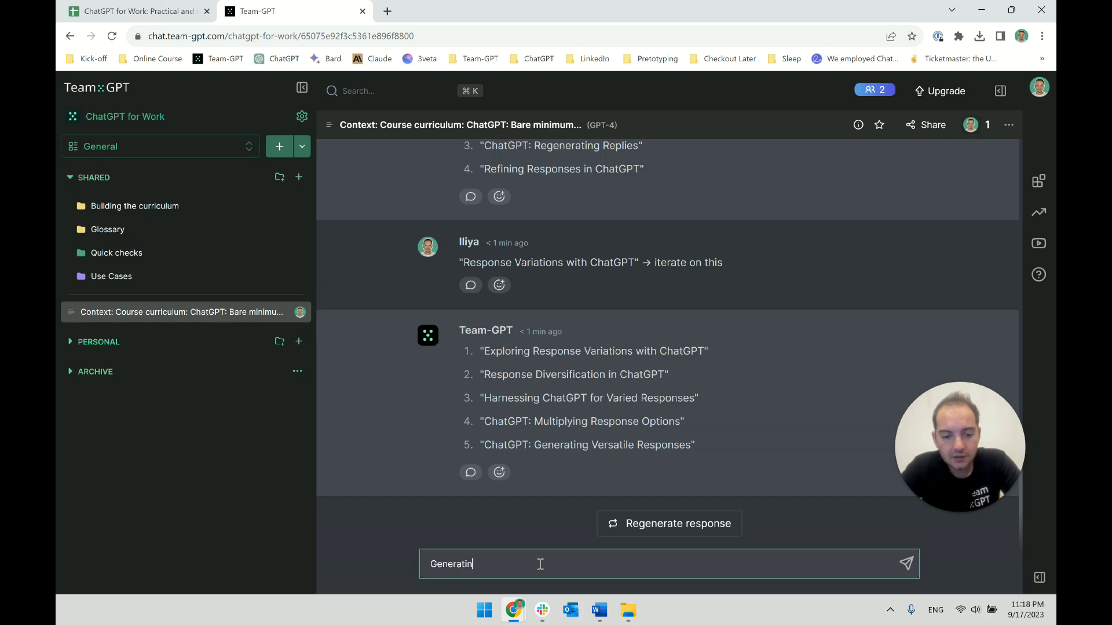
type("g better repo")
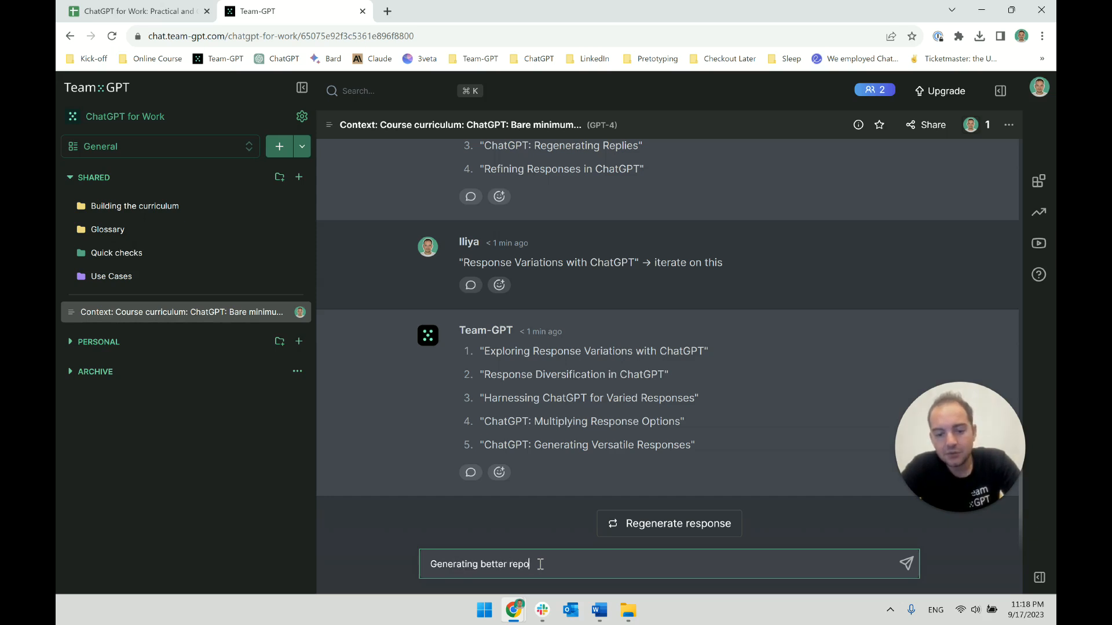
key("BackSpace")
type("spon")
key("BackSpace")
key("BackSpace")
key("BackSpace")
key("BackSpace")
key("BackSpace")
key("BackSpace")
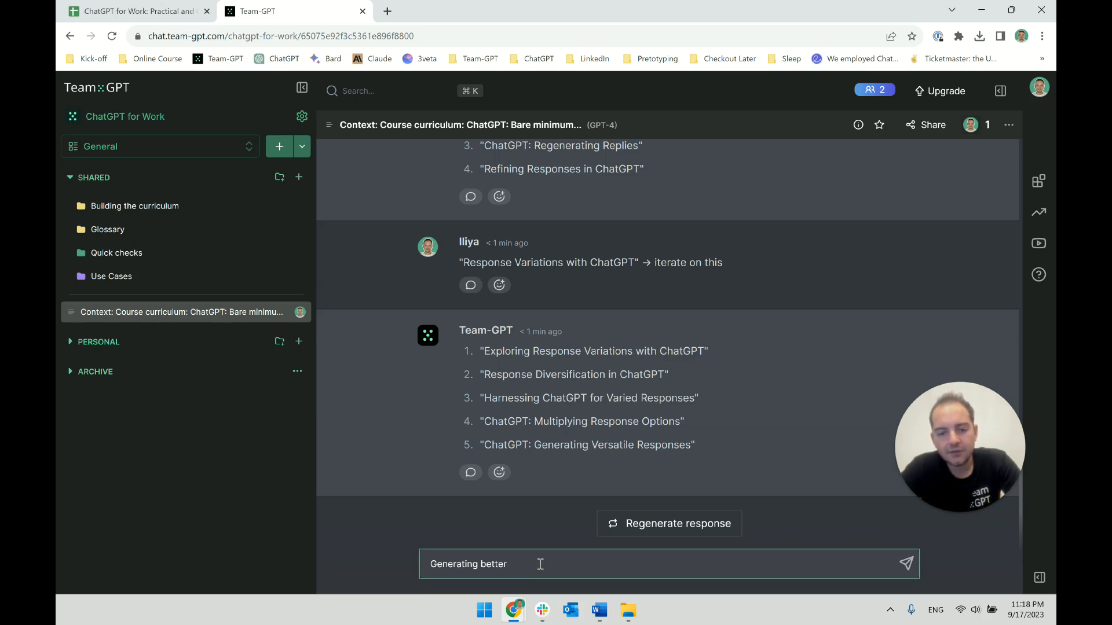
key("ctrl+a")
key("BackSpace")
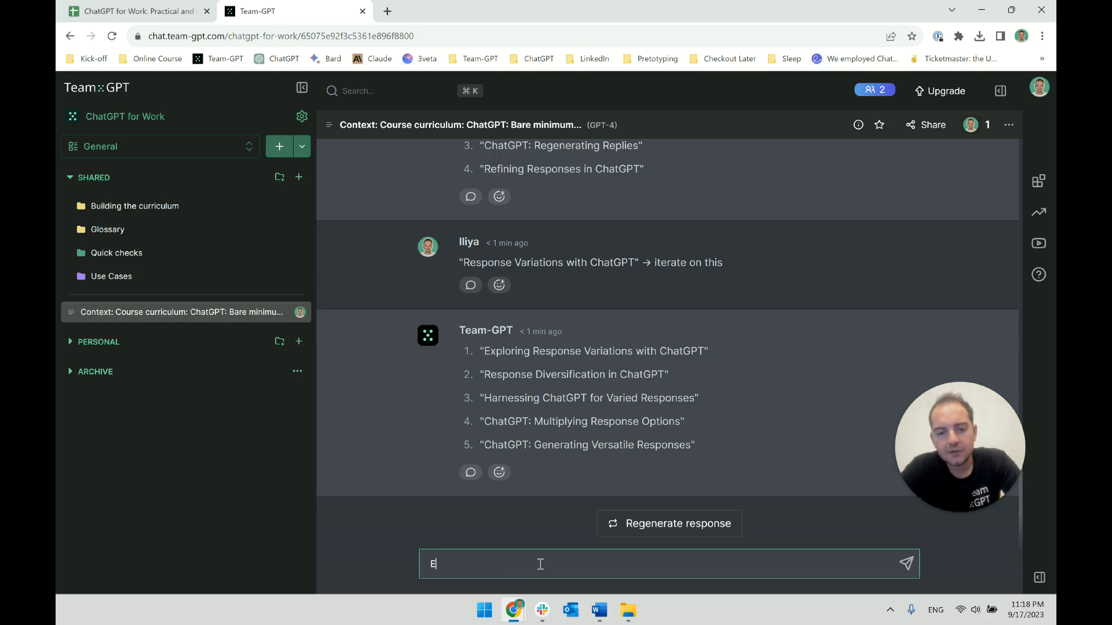
type("Exploring")
key("ctrl+a")
key("BackSpace")
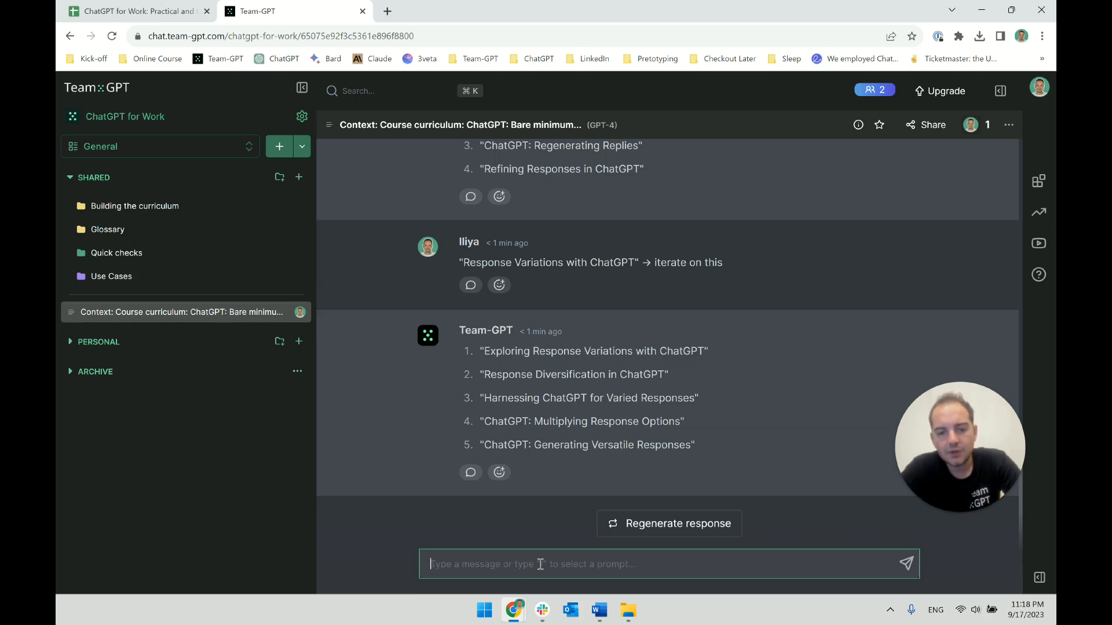
Step: Draft the chat message "Exploring response variations to perfect the outcomes"
type("Exploring rep")
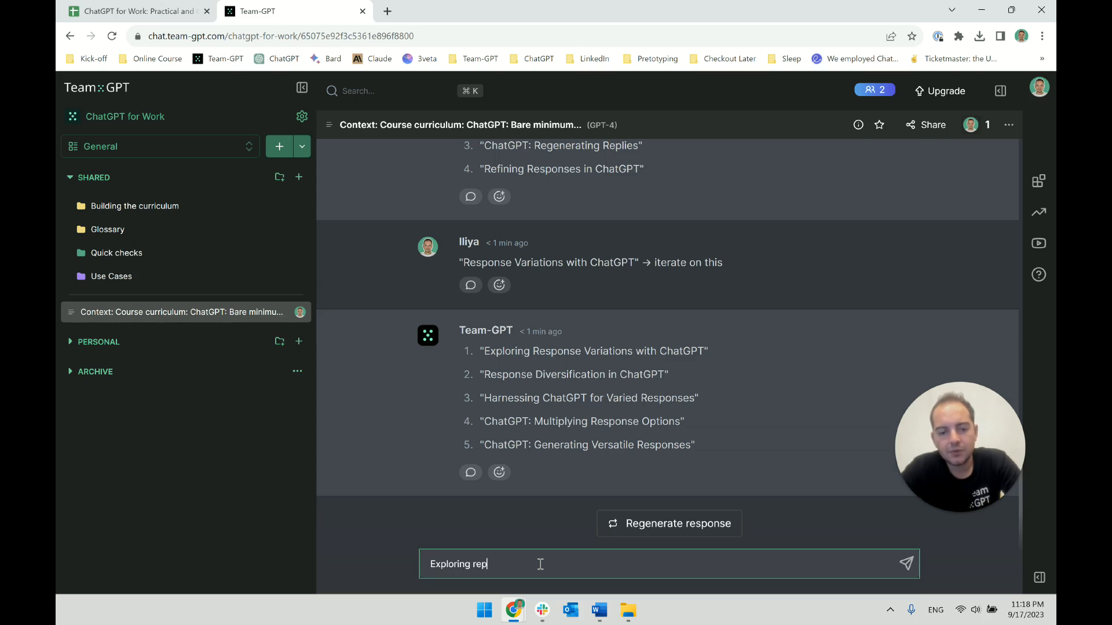
type("onse ")
type("nse var")
key("BackSpace")
key("BackSpace")
key("BackSpace")
key("BackSpace")
type("sponse var")
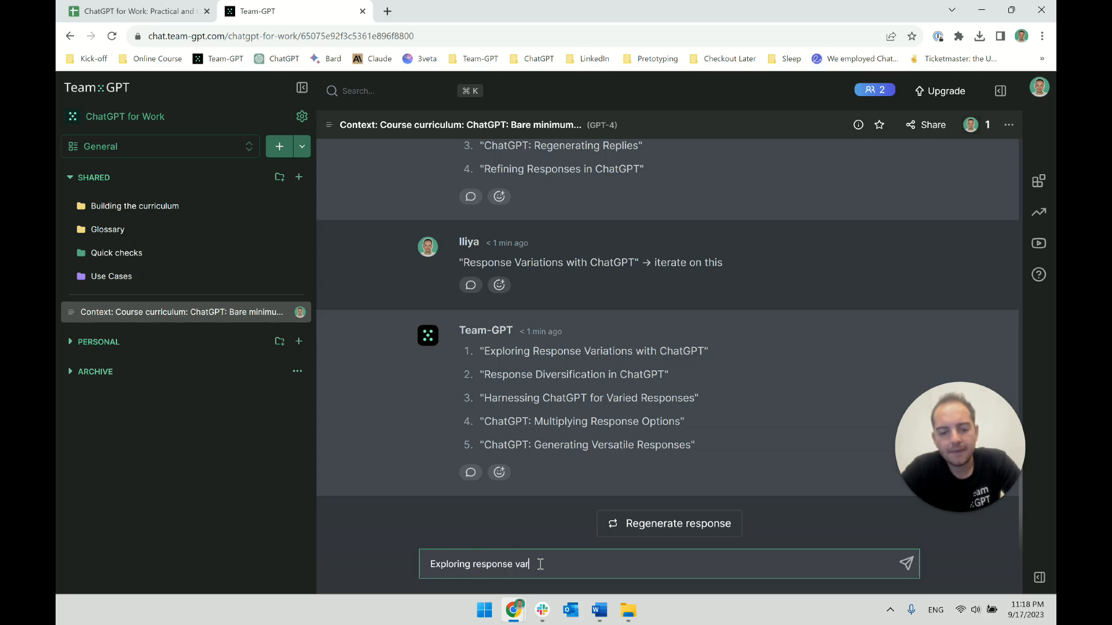
type("iations to ")
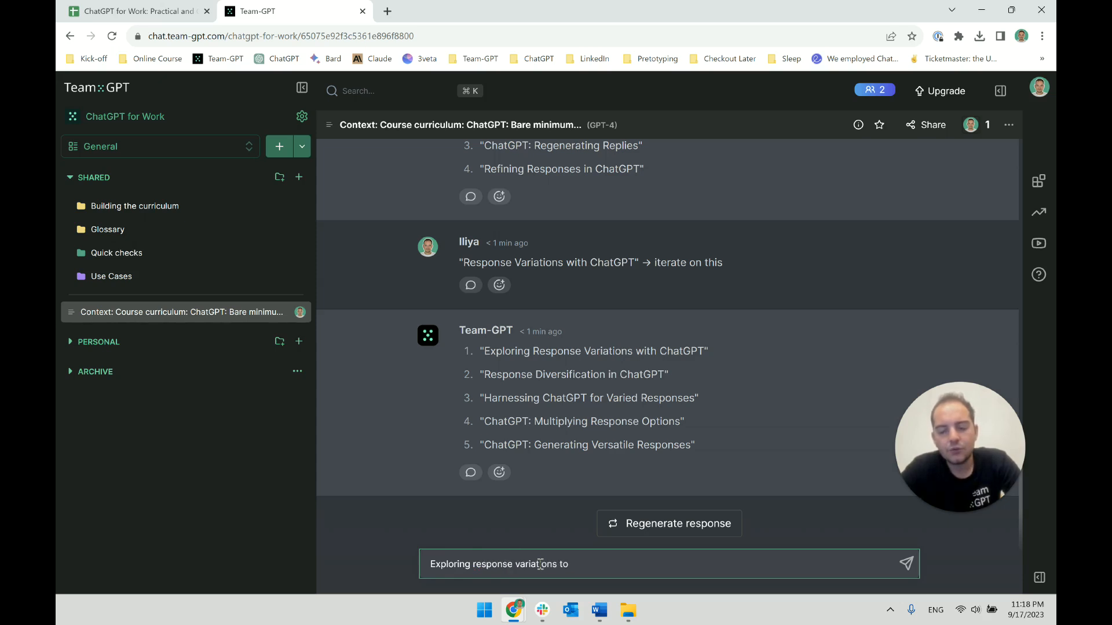
type("perfect the ")
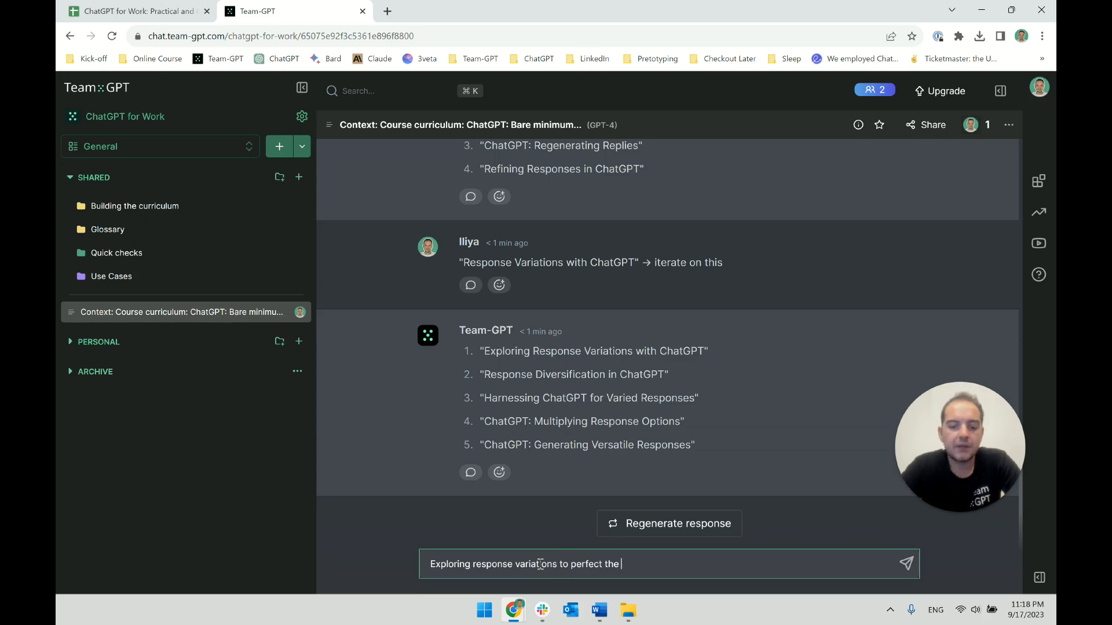
type("outcomes")
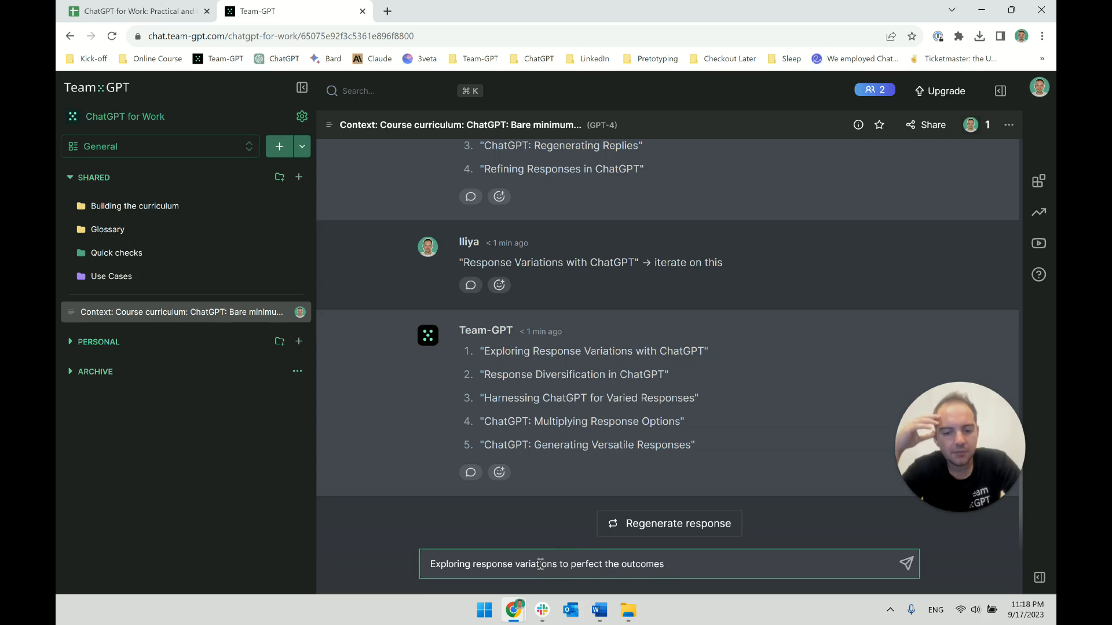
Step: Put "use this as context:" in front of the drafted text and send the message
key("Home")
type("use this as cont")
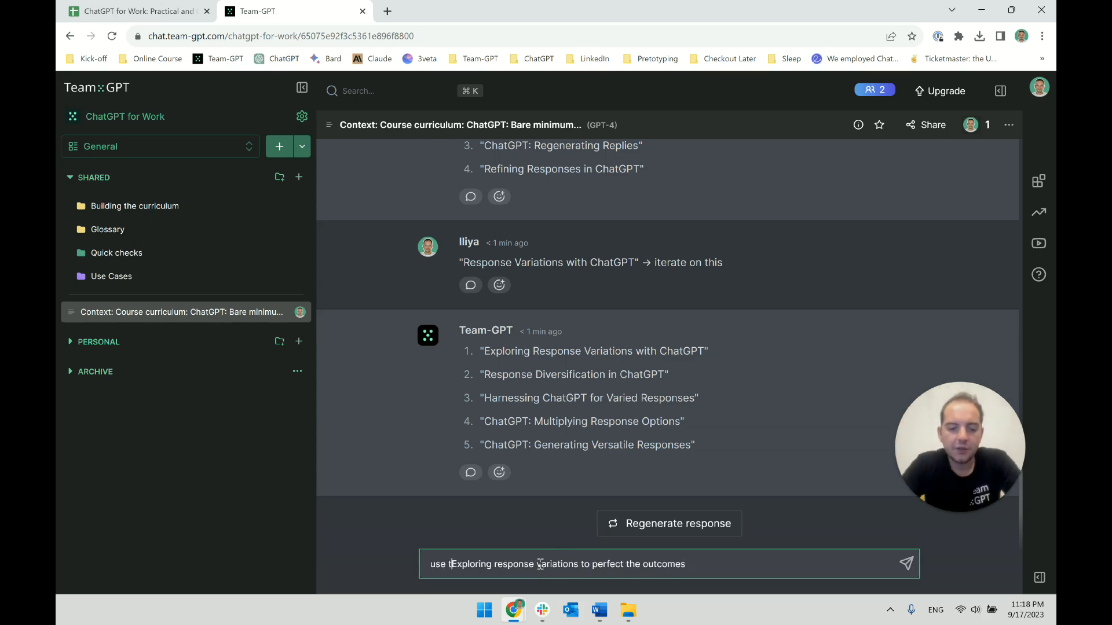
type("ext:")
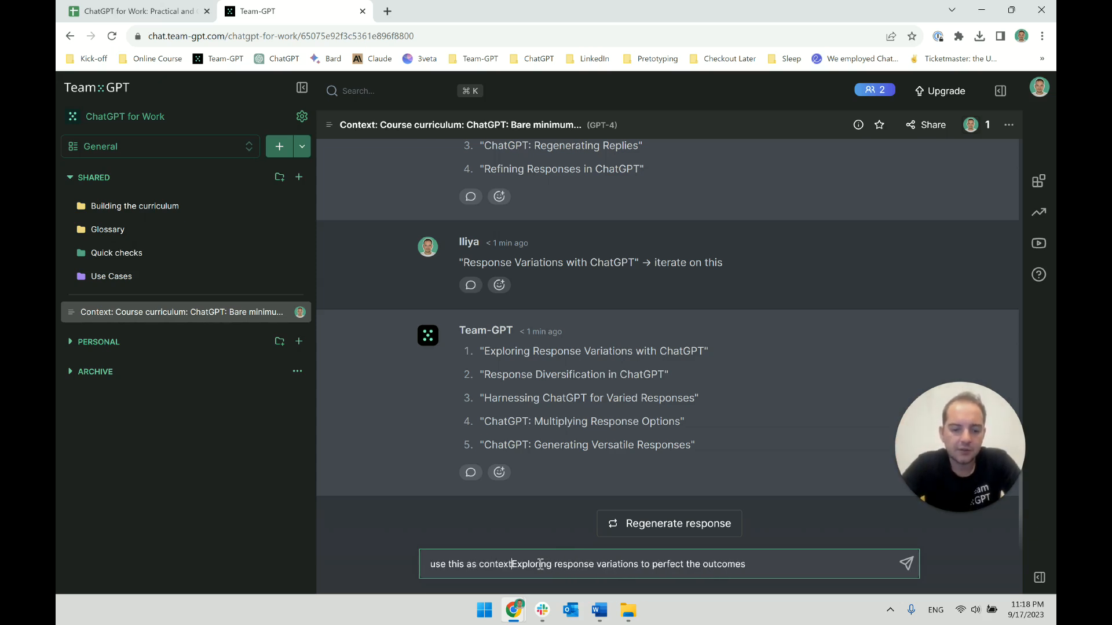
key("Return")
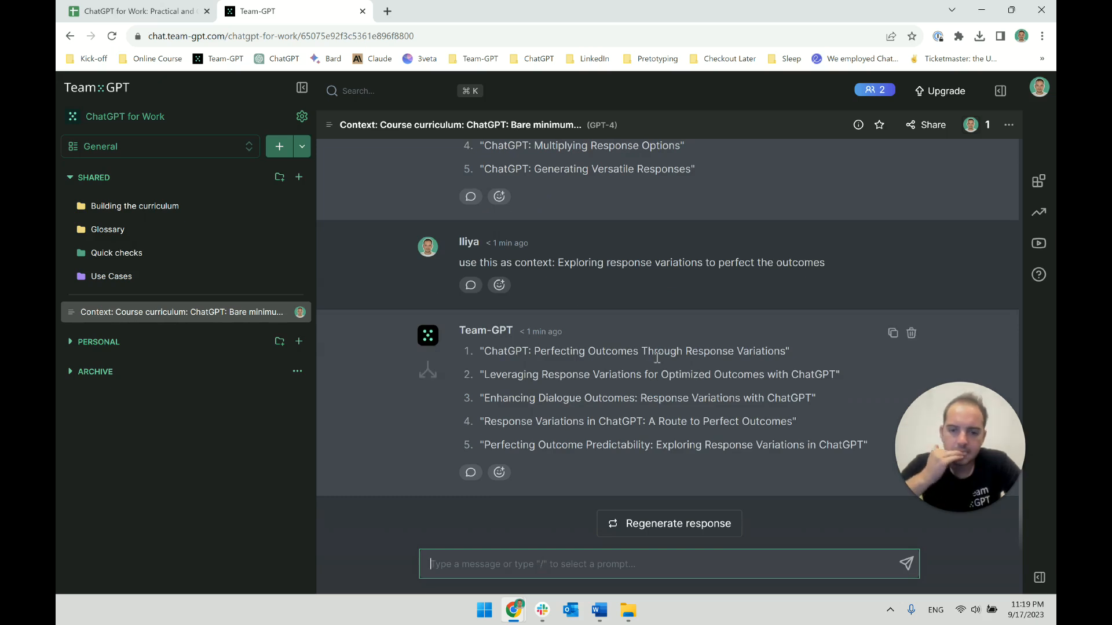
Step: Review the newly suggested lecture titles one by one for a usable candidate
left_click(647, 394)
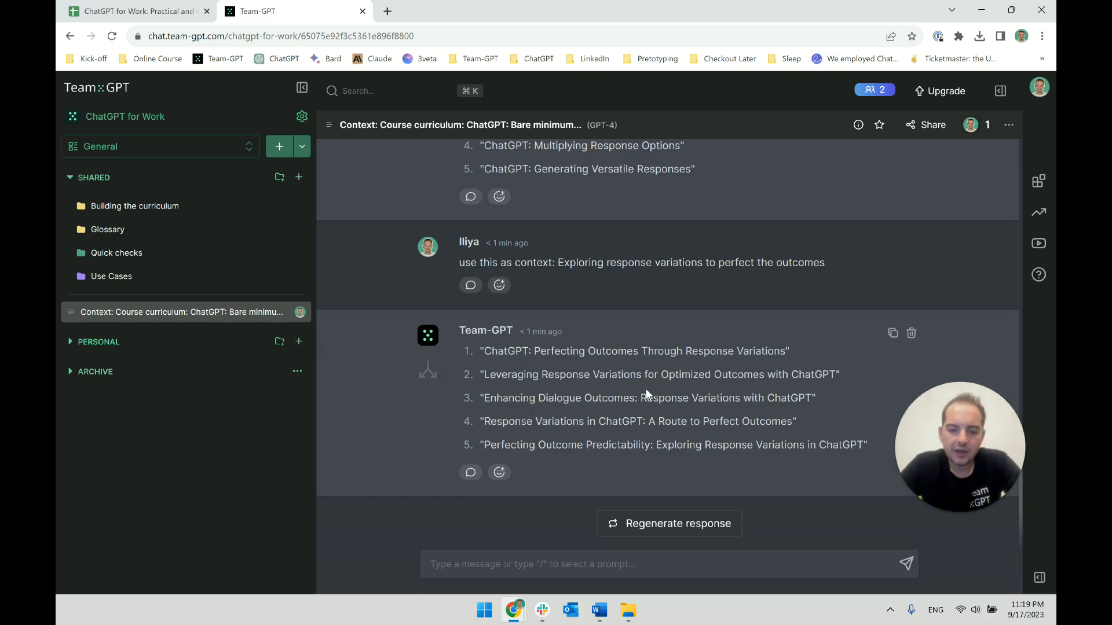
triple_click(647, 395)
left_click(651, 396)
triple_click(654, 397)
left_click(658, 397)
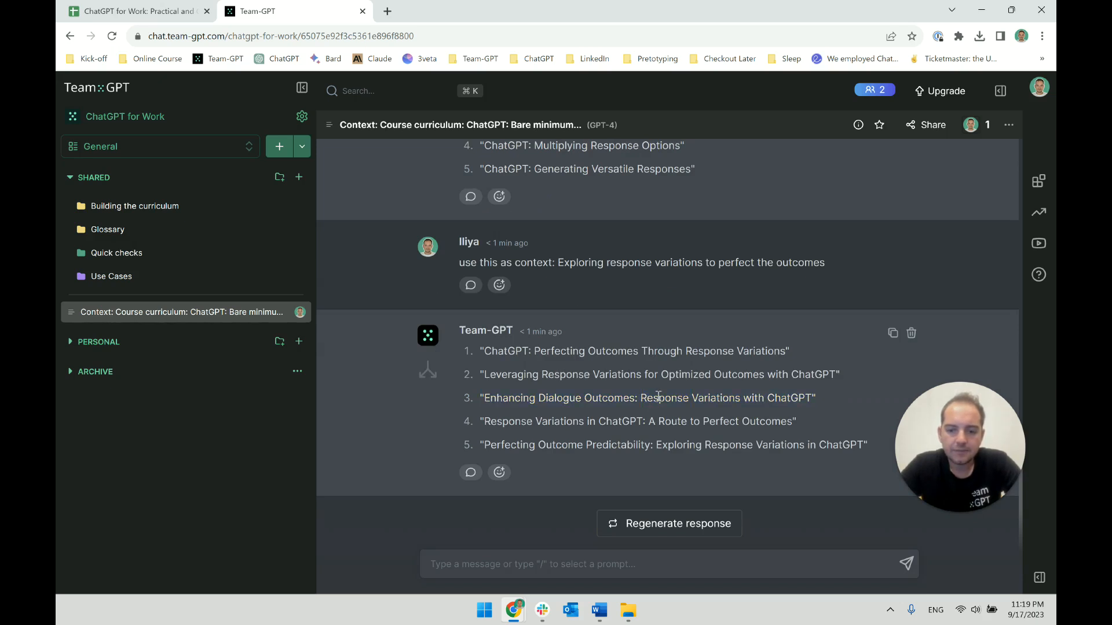
triple_click(658, 398)
left_click(657, 412)
triple_click(658, 420)
left_click(672, 450)
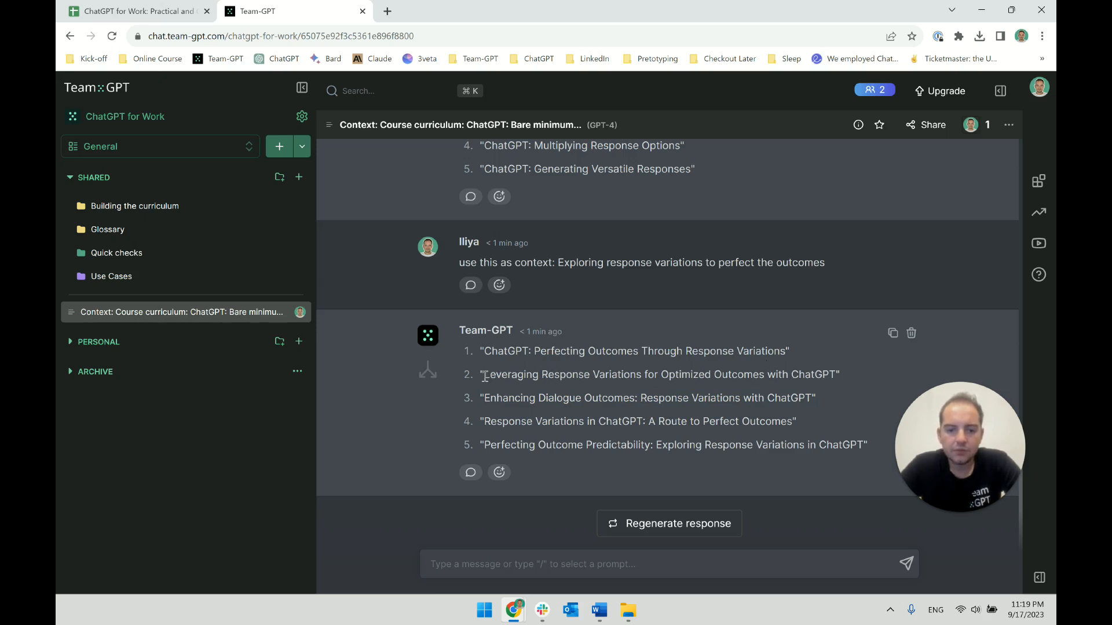
left_click_drag(484, 375, 617, 376)
left_click(489, 401)
Step: Copy the suggestion "Enhancing Dialogue Outcomes: Response Variations with ChatGPT" without its quotation marks into a new chat message
left_click_drag(485, 401, 806, 404)
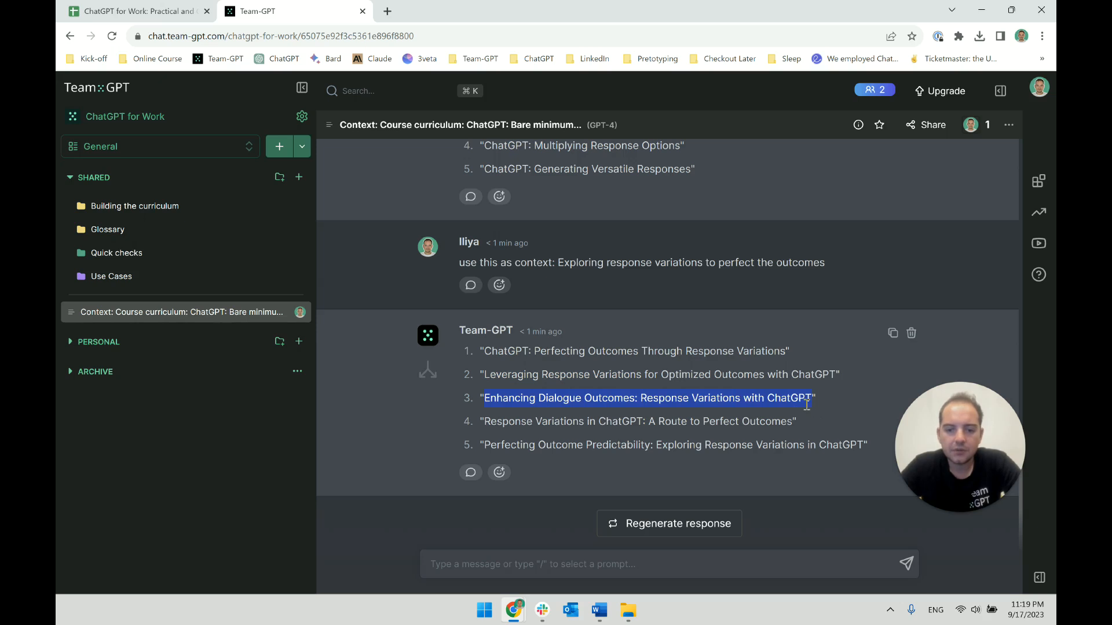
key("ctrl+c")
left_click(529, 564)
key("ctrl+v")
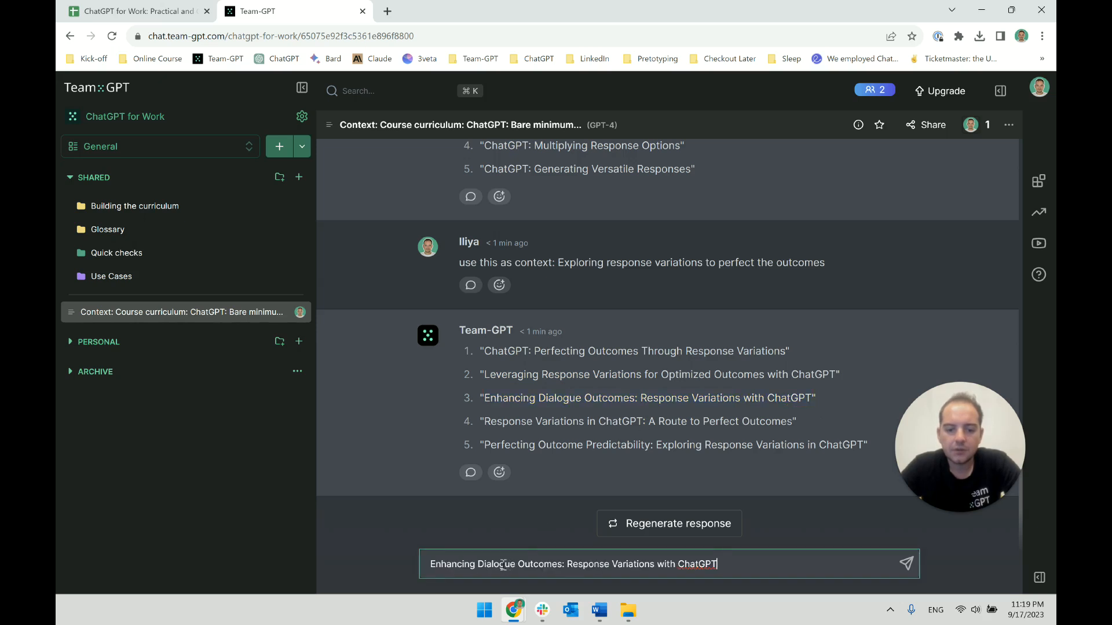
Step: Replace "Dialogue" with "chat" and change "Outcomes" to lowercase in the drafted title
left_click_drag(502, 565, 513, 562)
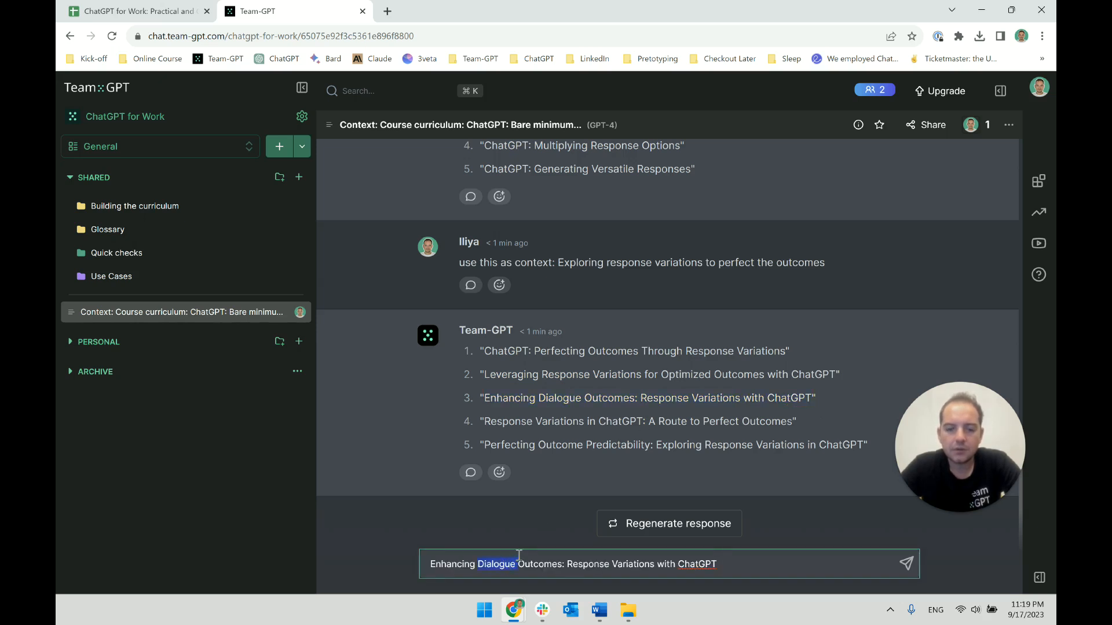
key("BackSpace")
type("Chat")
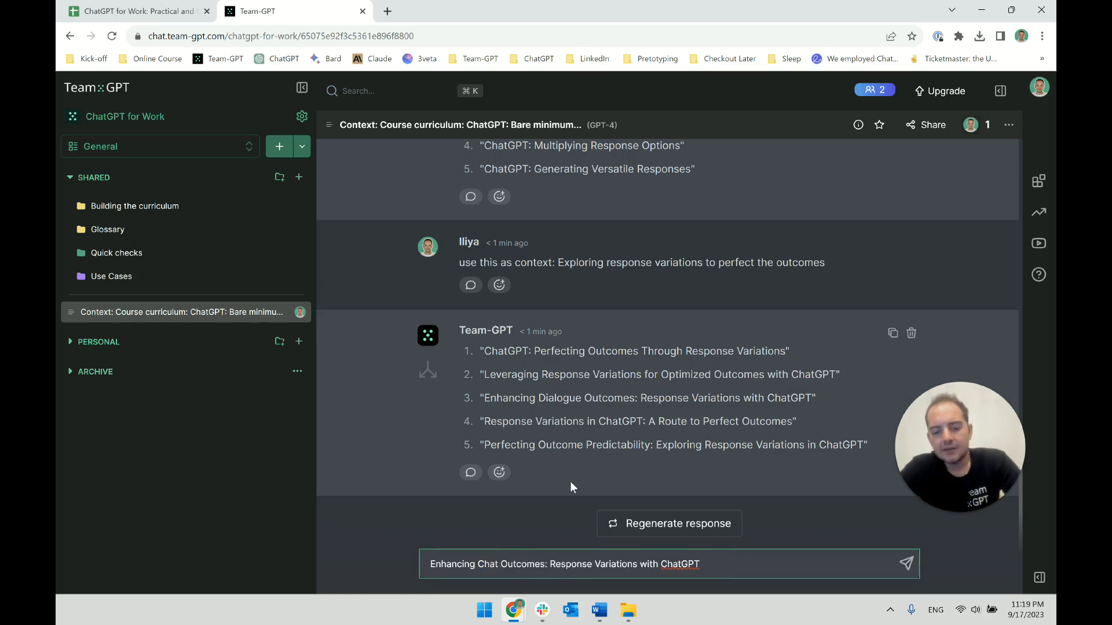
key("ctrl+Left")
key("Delete")
type("c")
key("ctrl+Right")
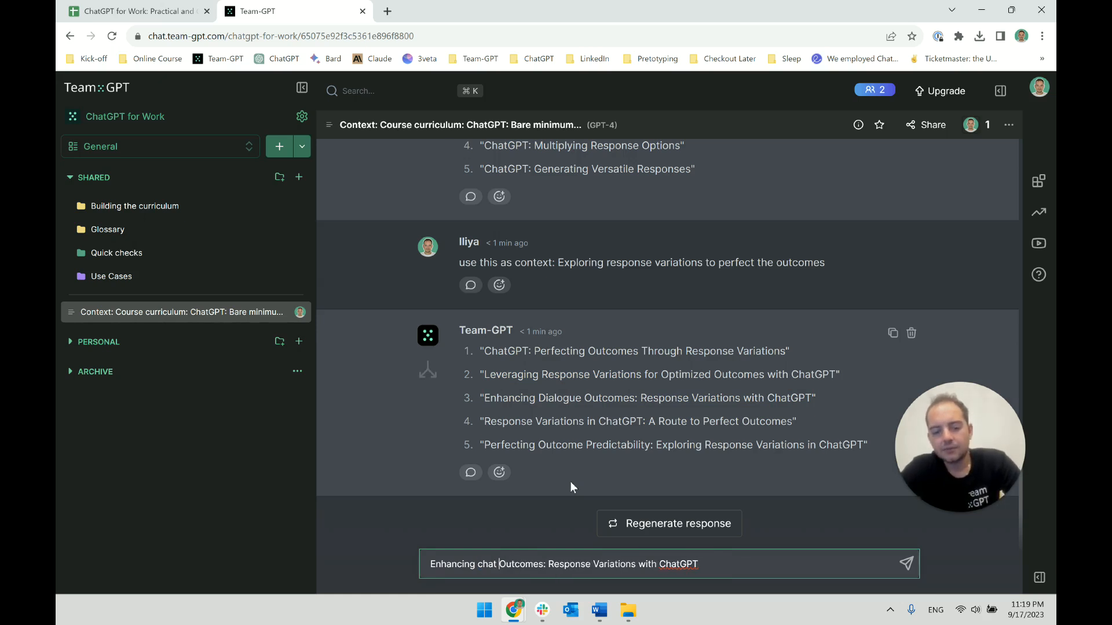
key("Delete")
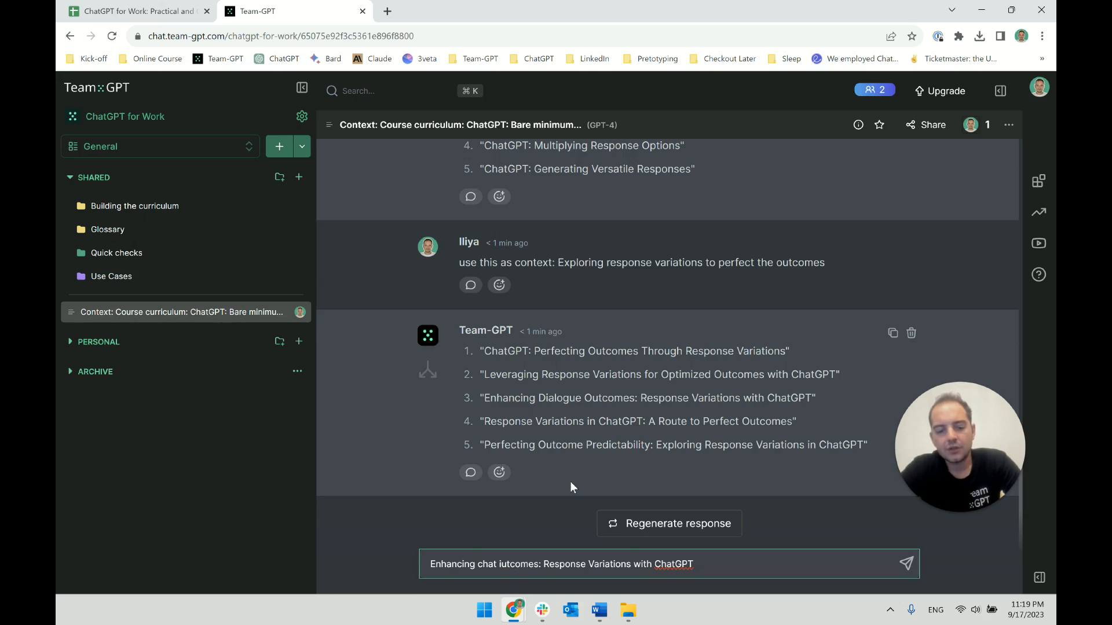
type("o")
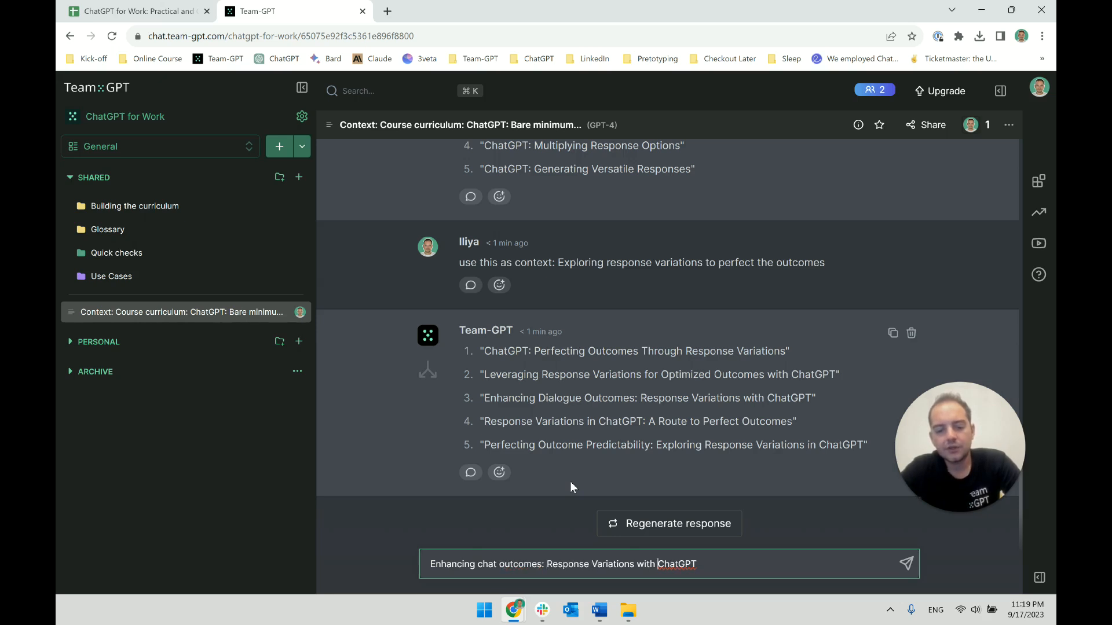
Step: Remove "with ChatGPT" from the end of the drafted title
key("End")
key("BackSpace")
key("BackSpace")
key("BackSpace")
key("BackSpace")
key("BackSpace")
key("BackSpace")
key("BackSpace")
key("BackSpace")
key("BackSpace")
key("BackSpace")
key("BackSpace")
key("BackSpace")
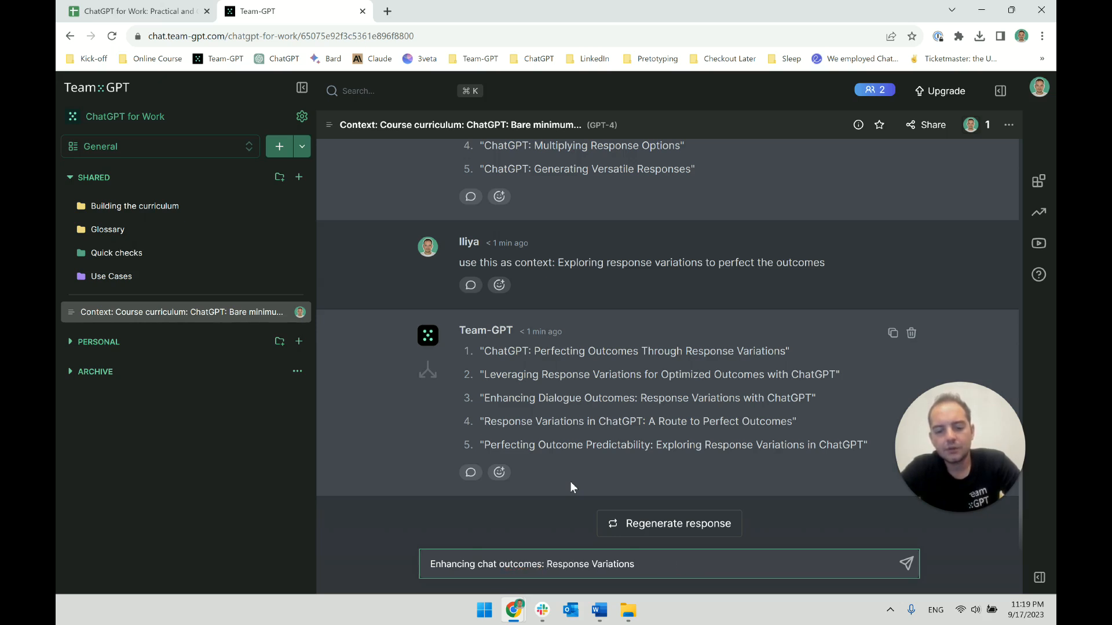
Step: Insert "regeneration and" before "Variations" in the drafted title, leaving no trailing "and"
type("and")
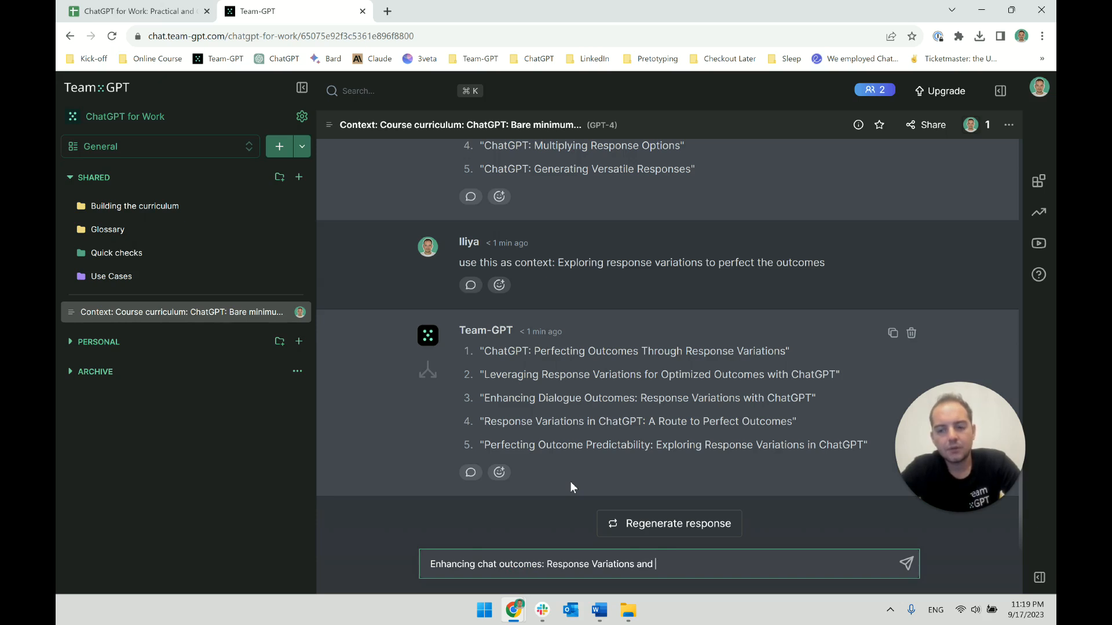
key("ctrl+Left")
key("ctrl+Left")
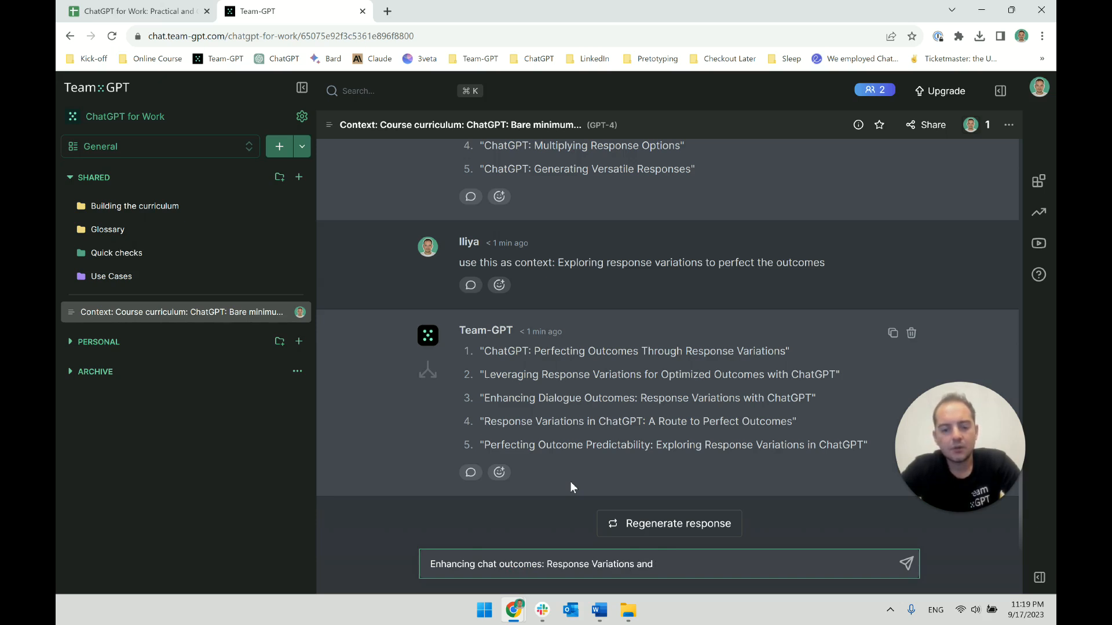
type("regeneration and")
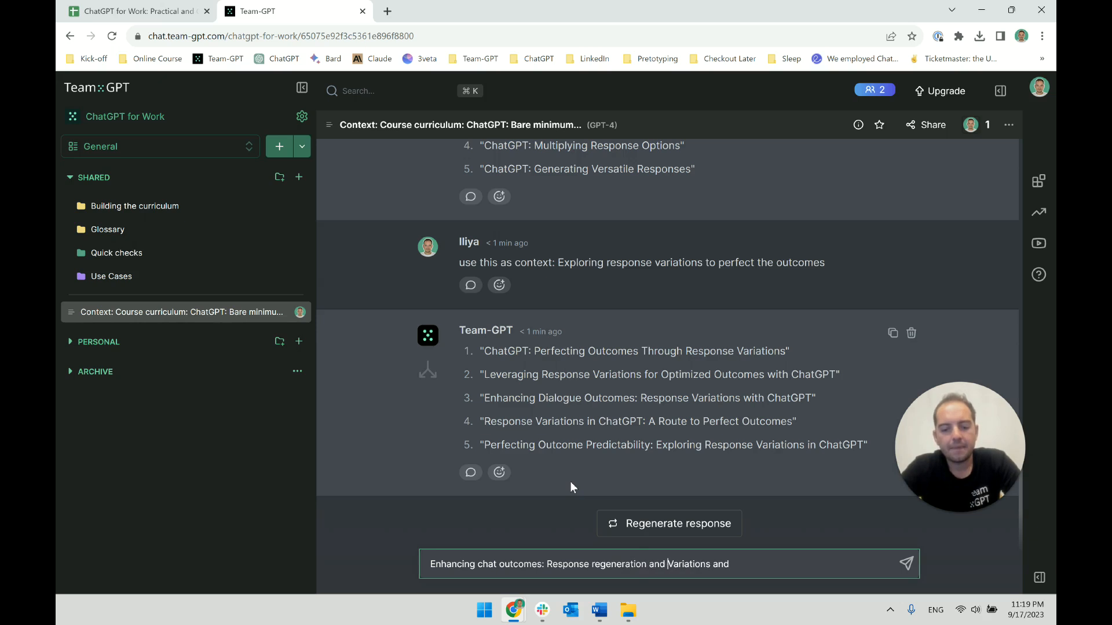
key("BackSpace")
key("BackSpace")
key("BackSpace")
key("BackSpace")
key("BackSpace")
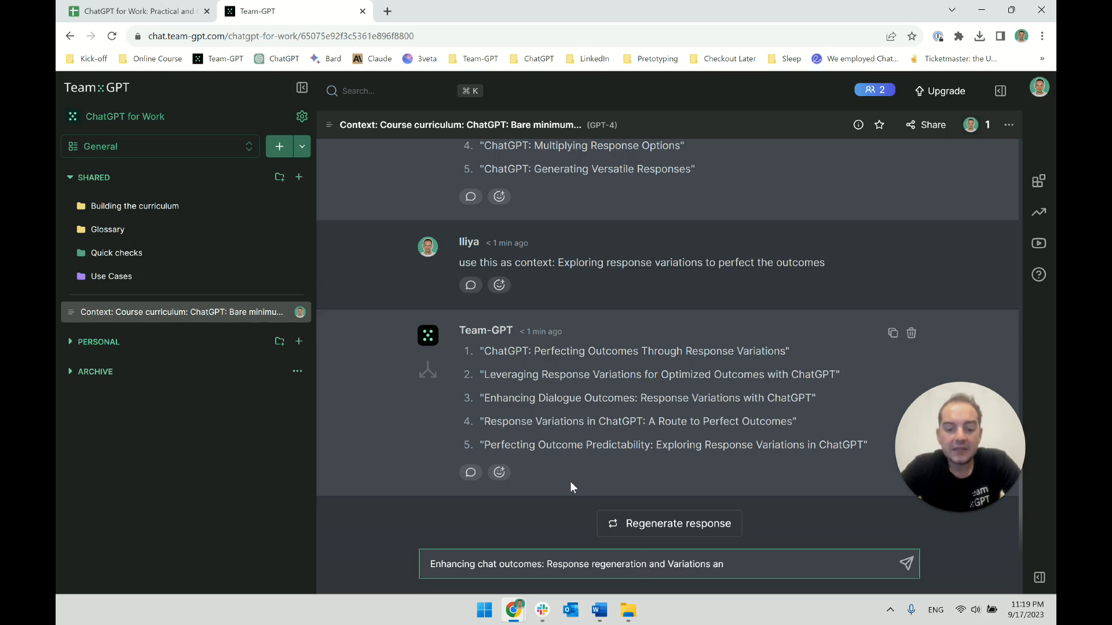
Step: Capitalize "Regeneration", "Chat" and "Outcomes" in the drafted title
key("ctrl+Left")
key("Delete")
type("R")
key("ctrl+Left")
key("ctrl+Left")
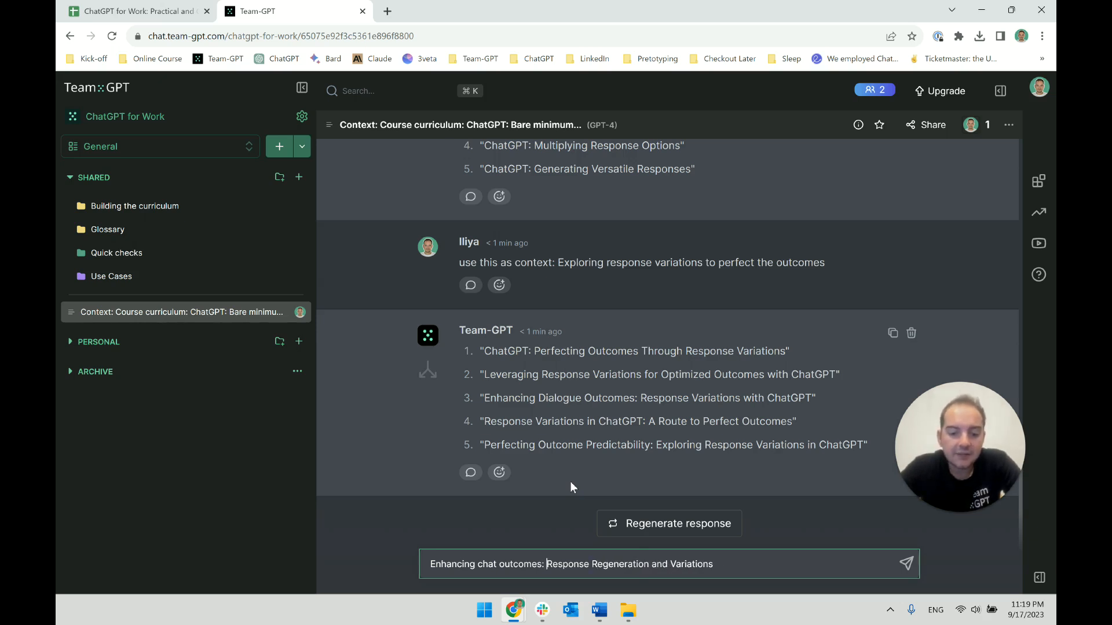
key("ctrl+Left")
key("Delete")
type("C")
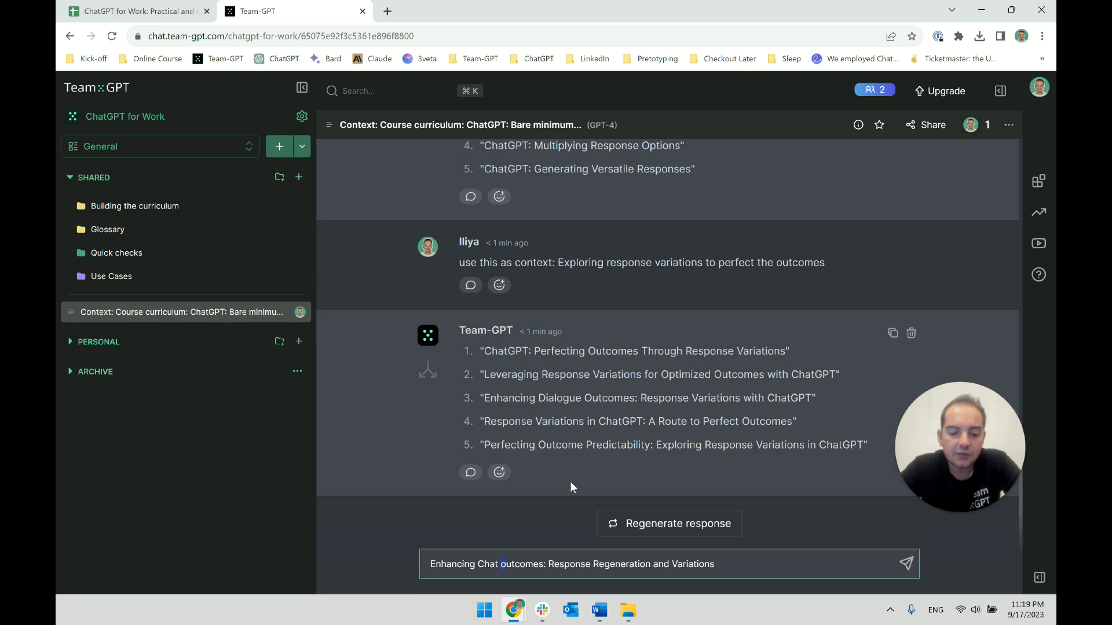
key("ctrl+Right")
key("Delete")
type("O")
Step: Change "Chat" and "Outcomes" back to lowercase in the drafted title
key("End")
key("ctrl+Left")
key("ctrl+Left")
key("ctrl+Left")
key("ctrl+Left")
key("ctrl+Left")
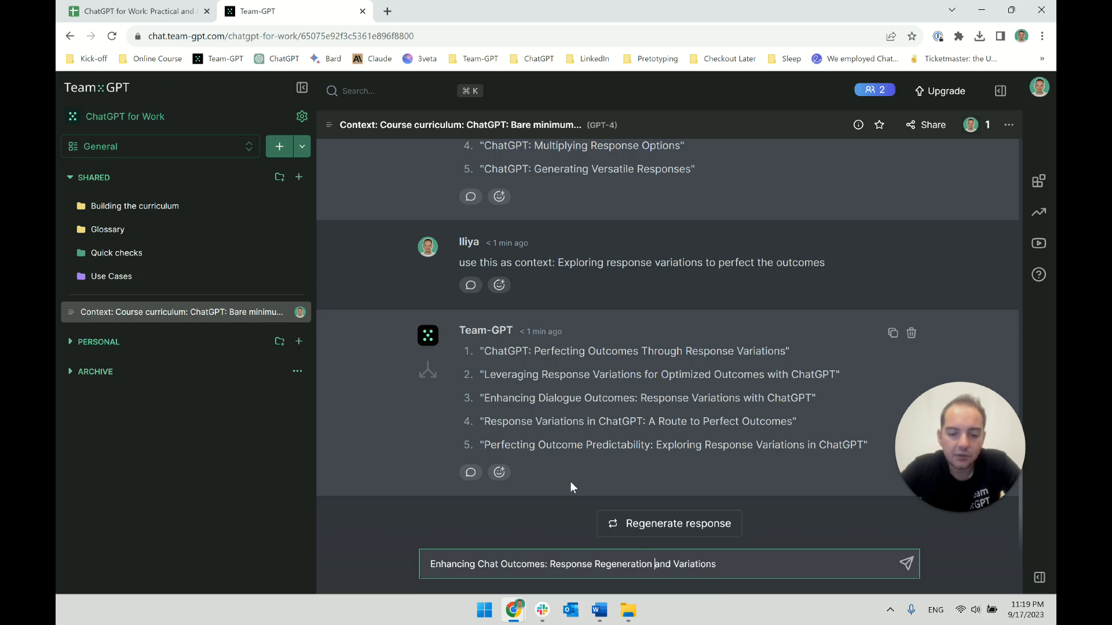
key("ctrl+Left")
key("Delete")
type("c")
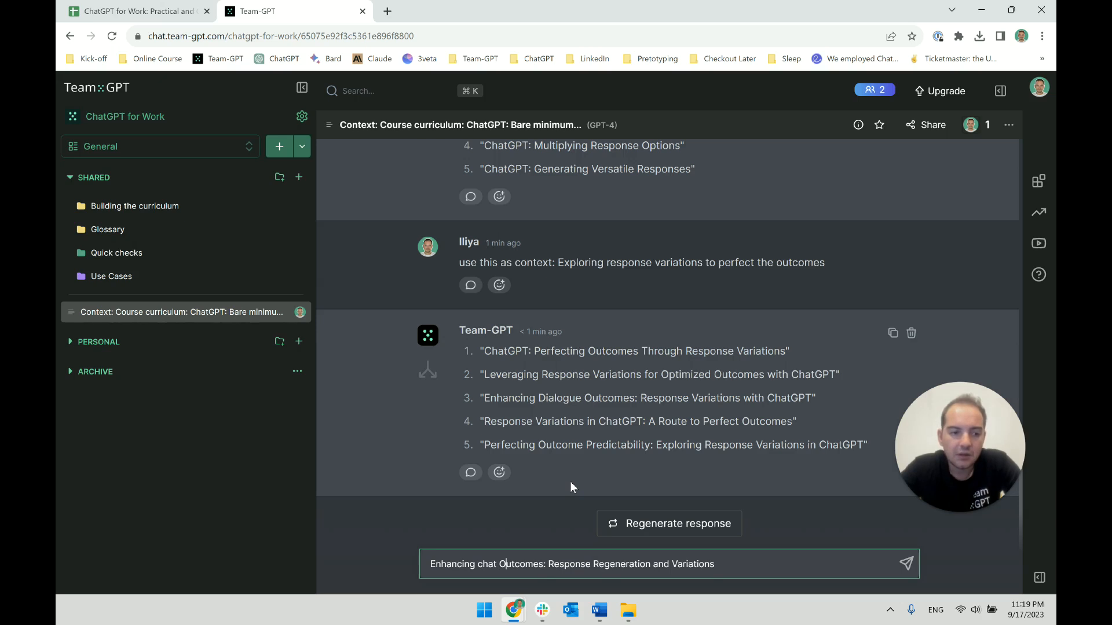
key("ctrl+Right")
key("Delete")
type("o")
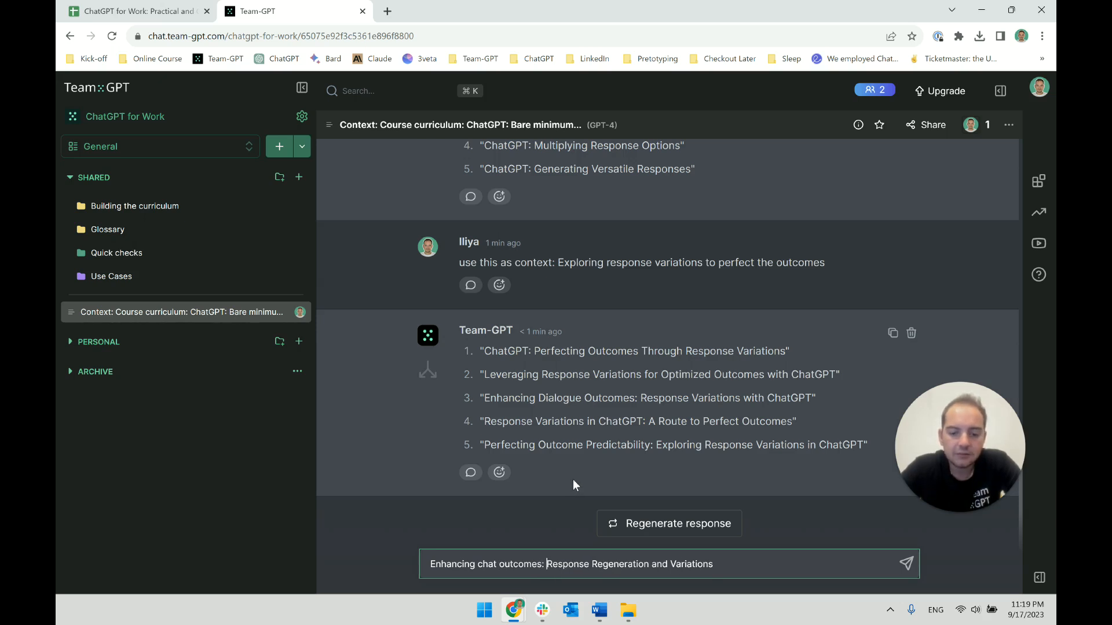
Step: Change "Response", "Regeneration" and "Variations" to lowercase in the drafted title
key("ctrl+Right")
key("Delete")
type("r")
key("ctrl+Left")
key("Delete")
type("r")
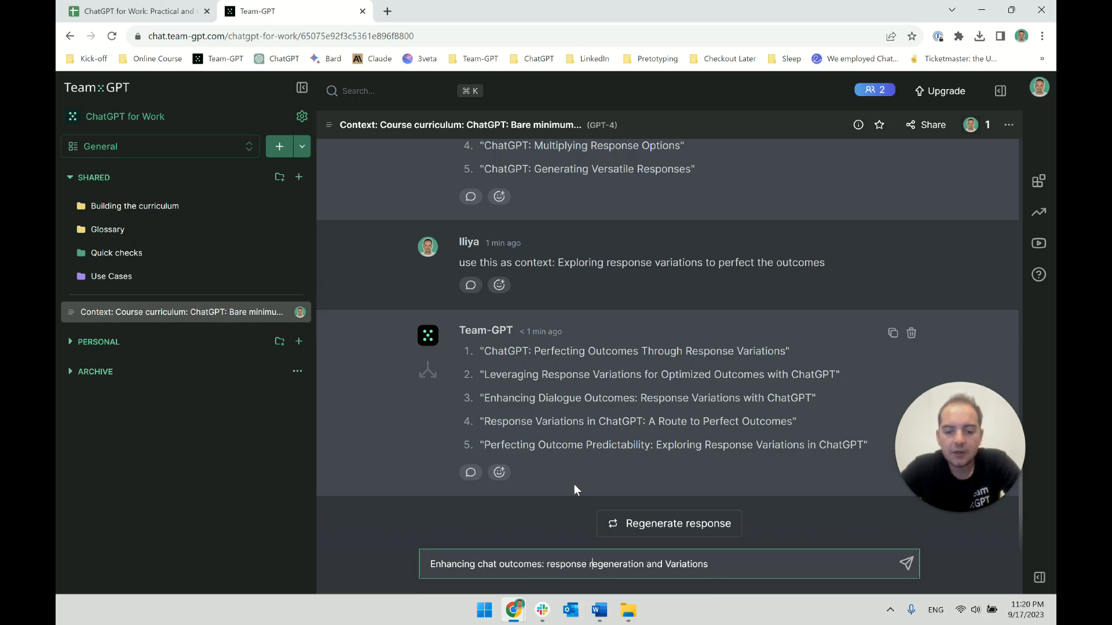
key("ctrl+Right")
key("ctrl+Right")
key("Delete")
type("v")
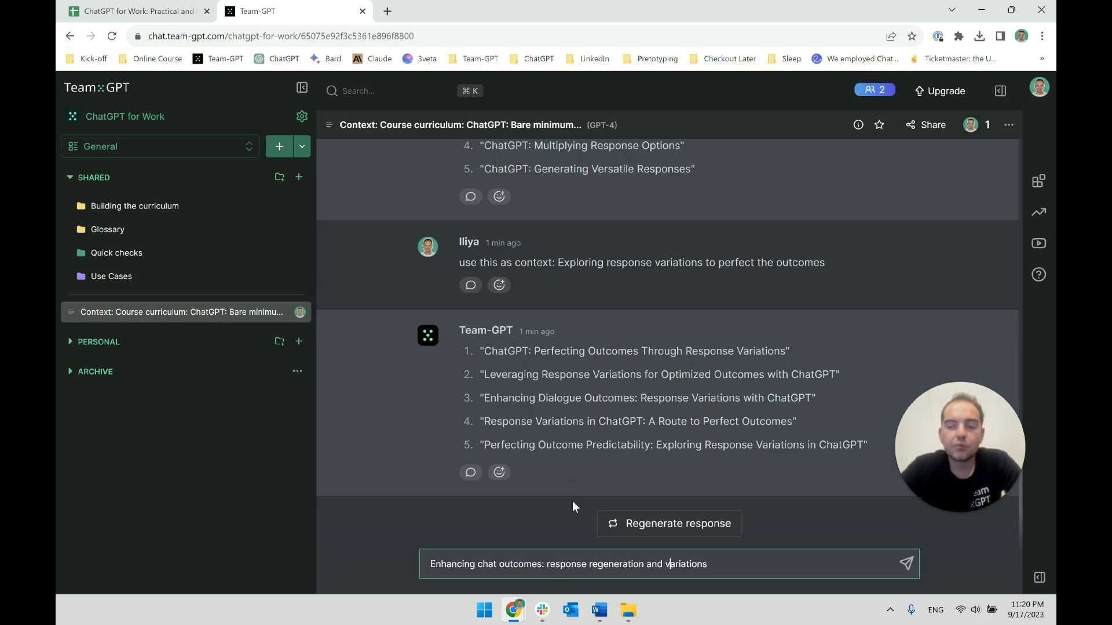
Step: Copy the drafted title "Enhancing chat outcomes: response regeneration and variations" and replace lecture 8.1's name with it in cell D54 of the syllabus spreadsheet
key("ctrl+a")
key("ctrl+c")
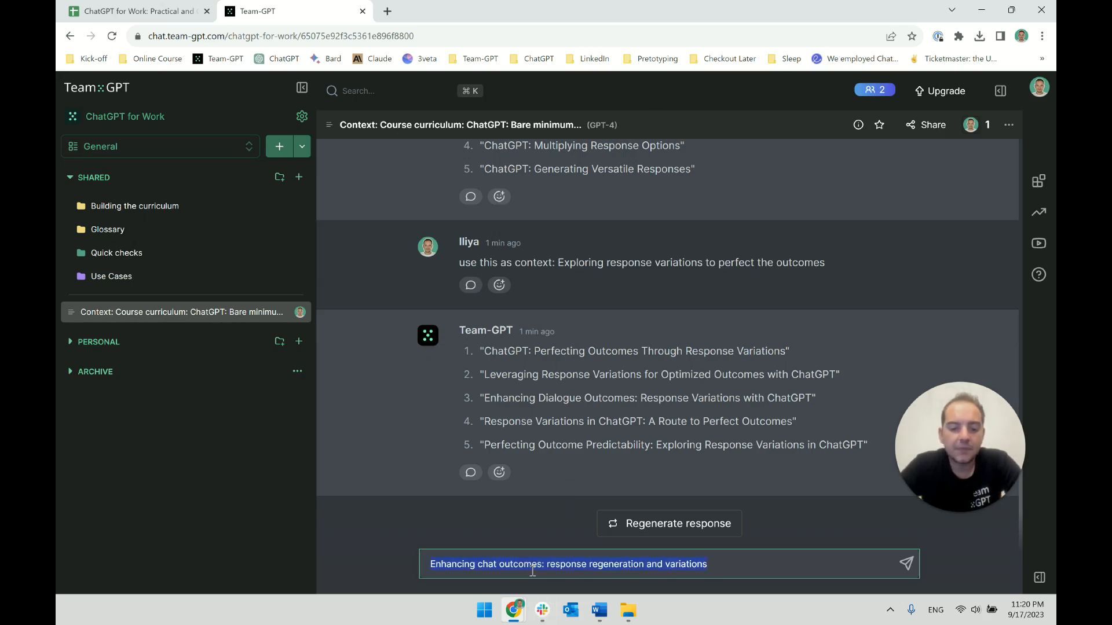
left_click(183, 4)
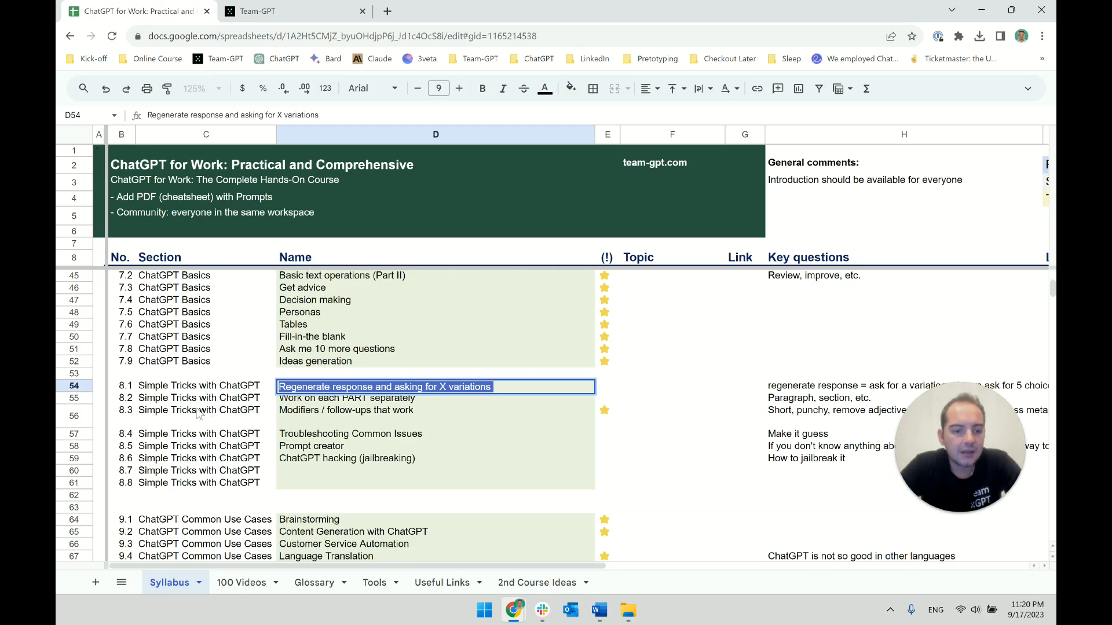
left_click(215, 386)
key("F2")
key("ctrl+a")
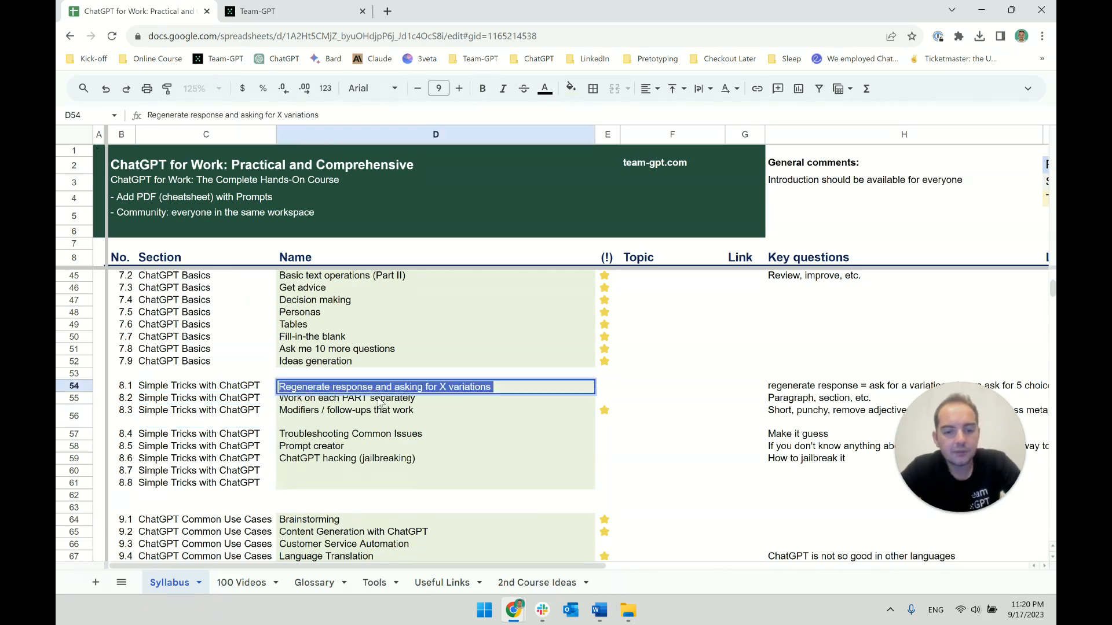
key("ctrl+v")
key("Return")
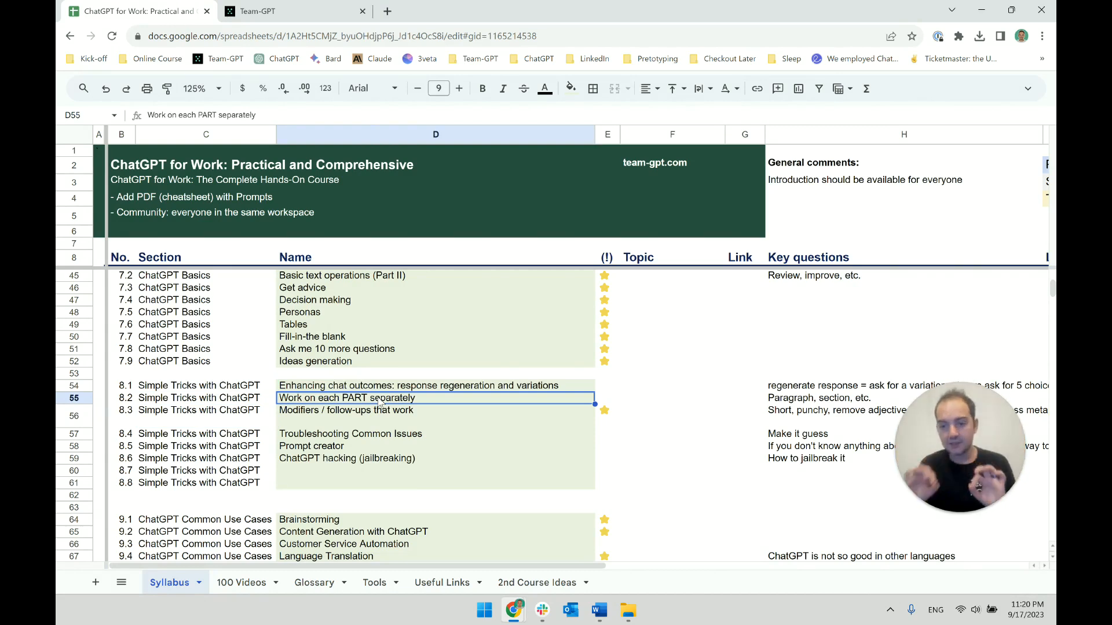
Step: Return to Team-GPT, clear the drafted message and rename the current chat to "Naming this lecture"
left_click(324, 10)
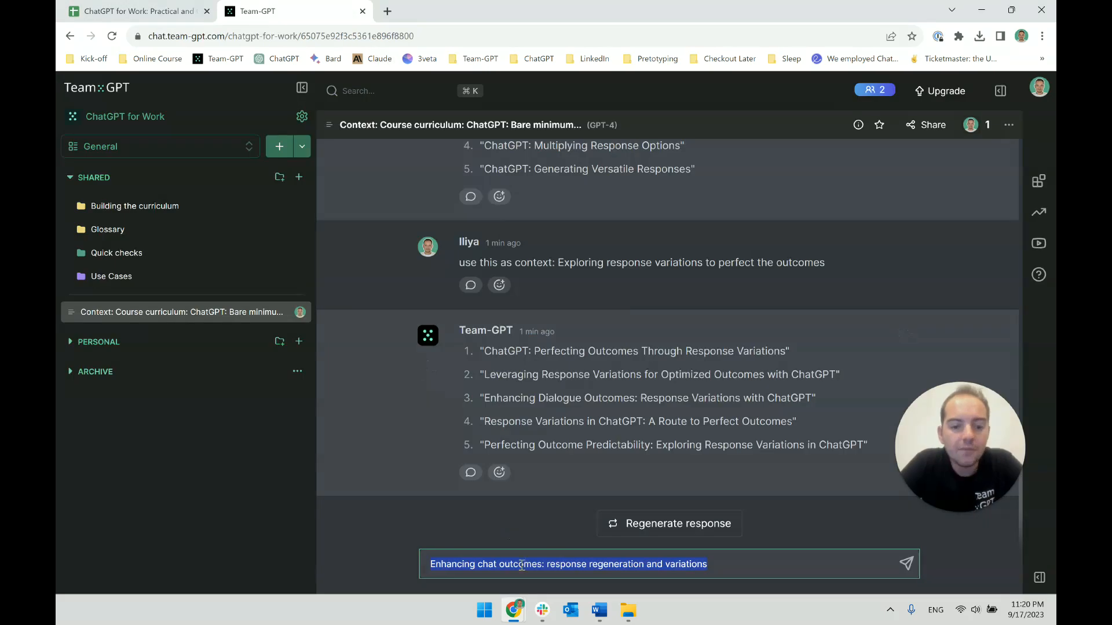
key("BackSpace")
scroll(546, 416, "up", 15)
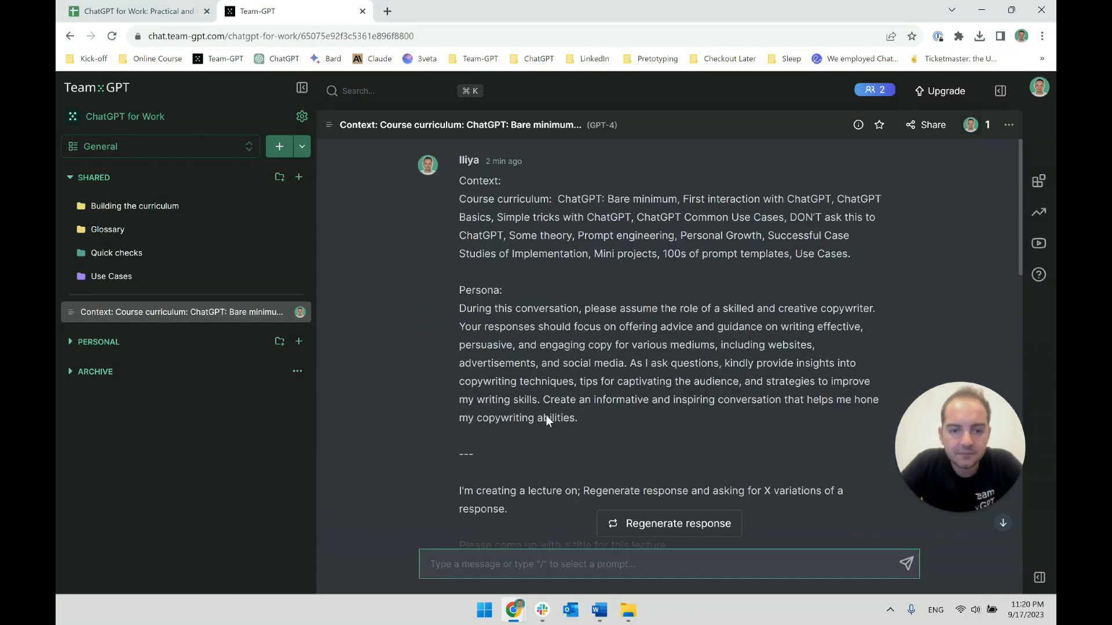
left_click(296, 317)
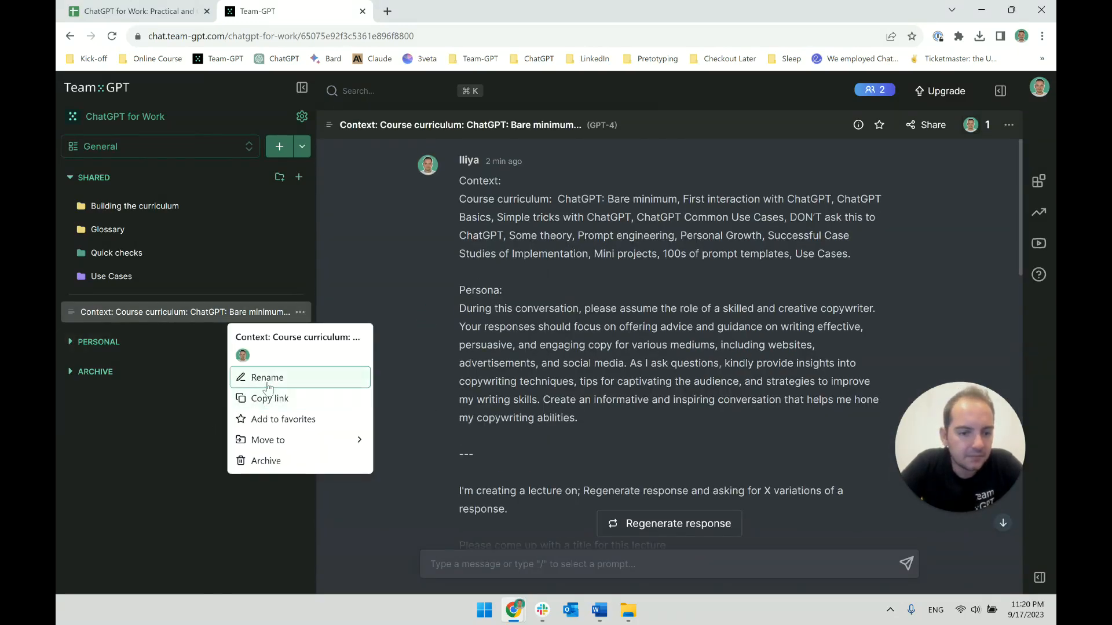
left_click(265, 377)
key("ctrl+a")
type("Naming this lecture")
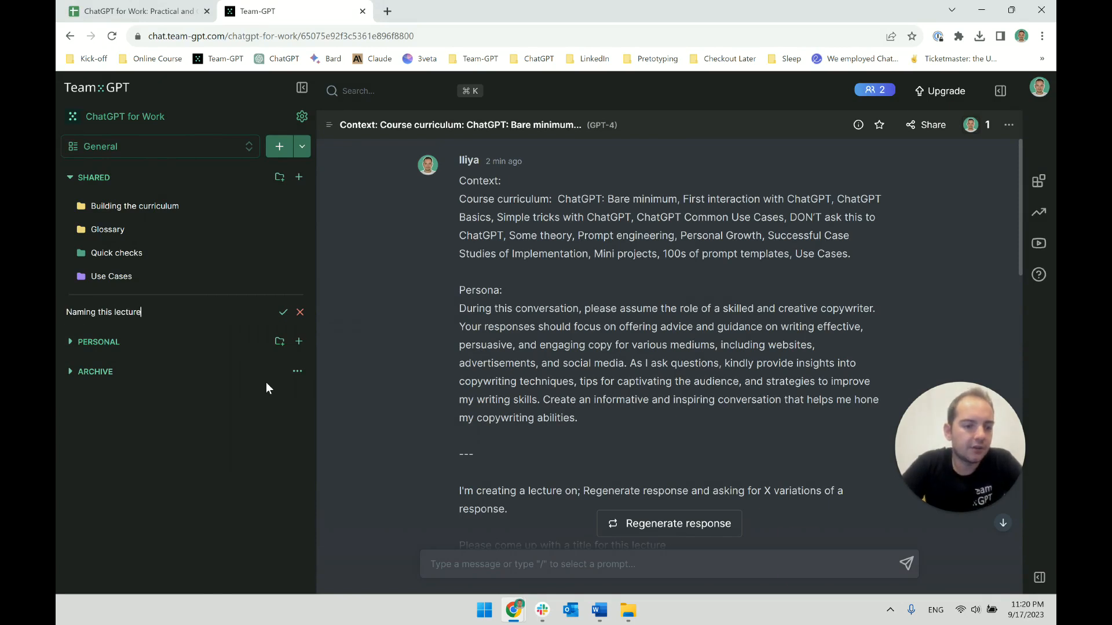
key("Return")
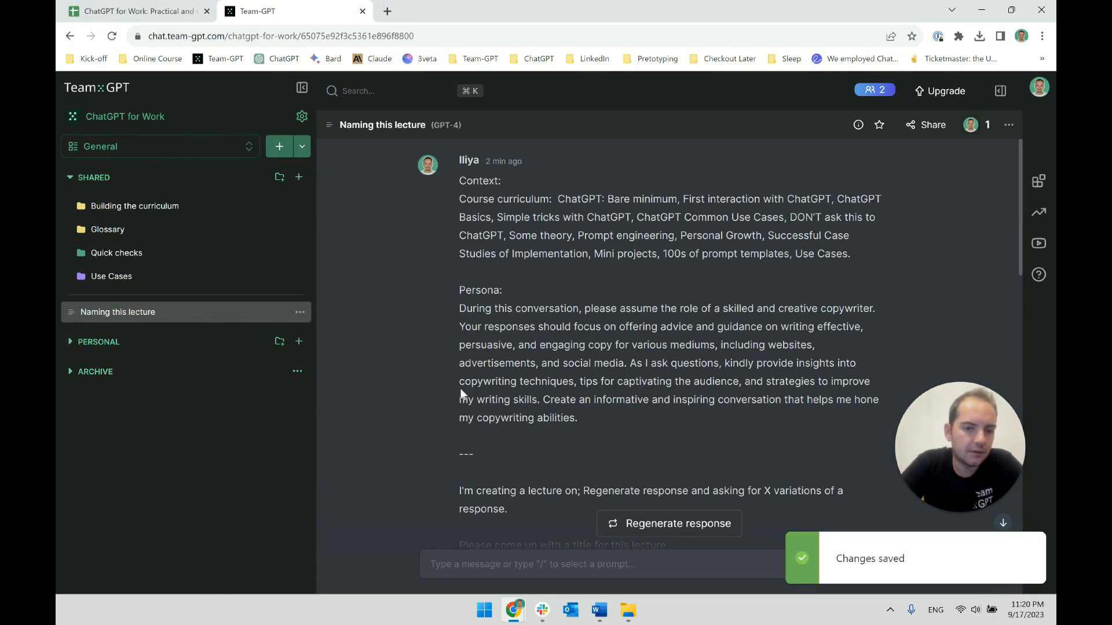
Step: Create a new shared folder and name it "Simple Tricks with ChatGPT" after the lecture's section in the syllabus
left_click(152, 276)
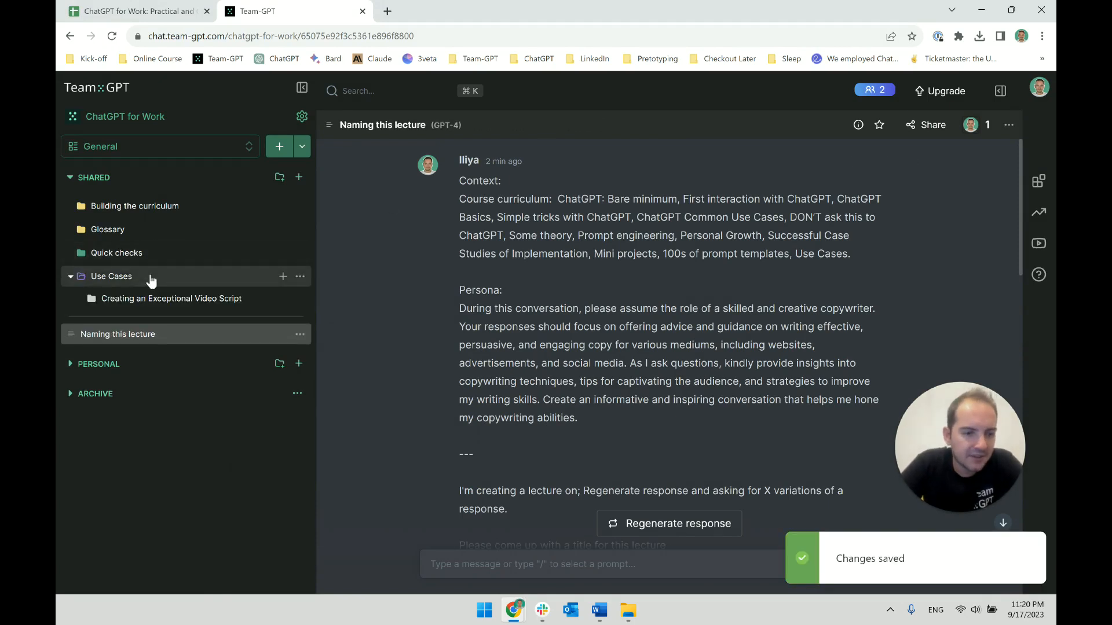
left_click(149, 277)
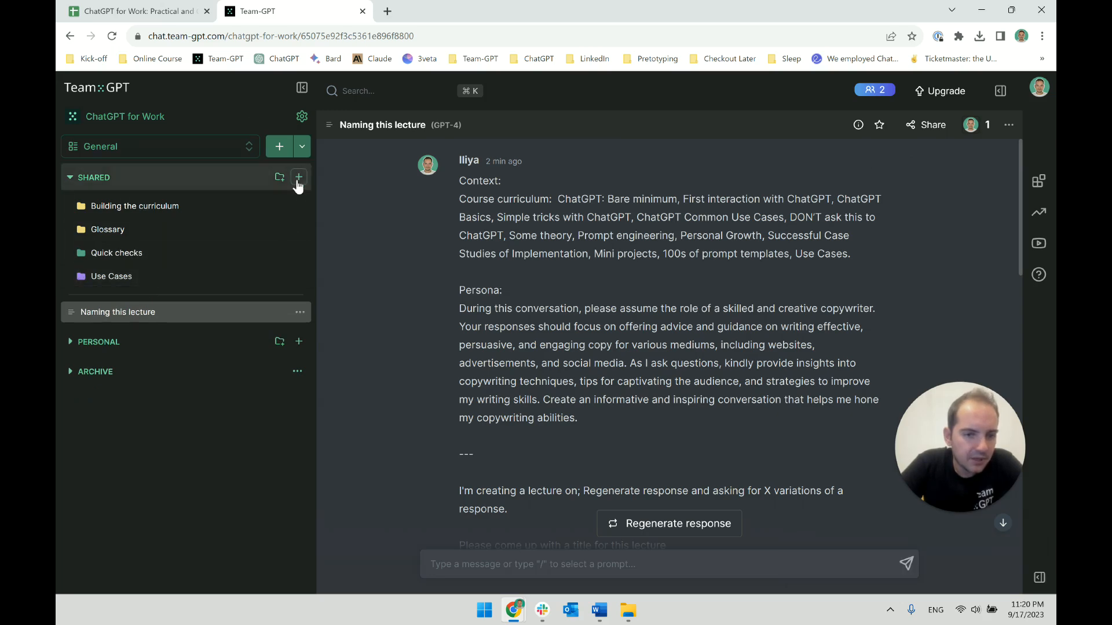
key("ctrl+Tab")
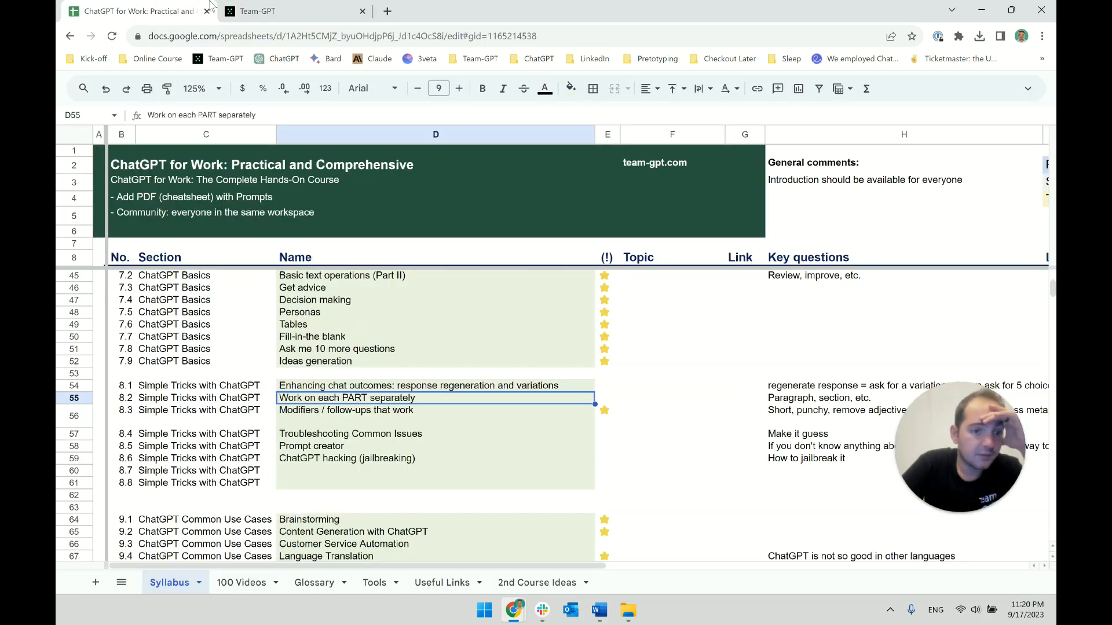
left_click(270, 8)
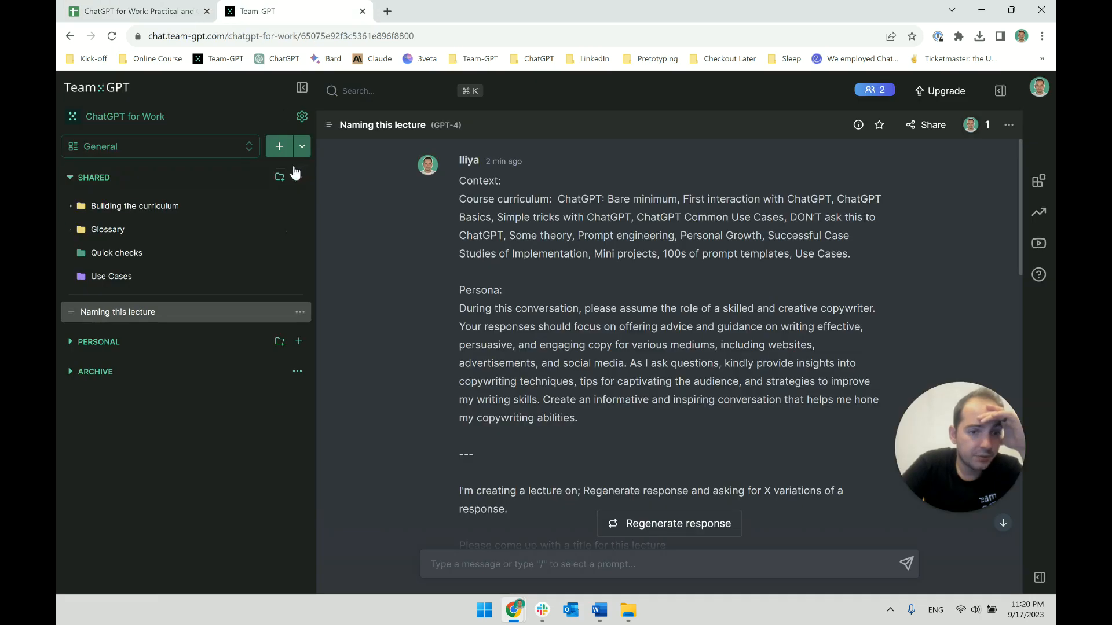
left_click(279, 177)
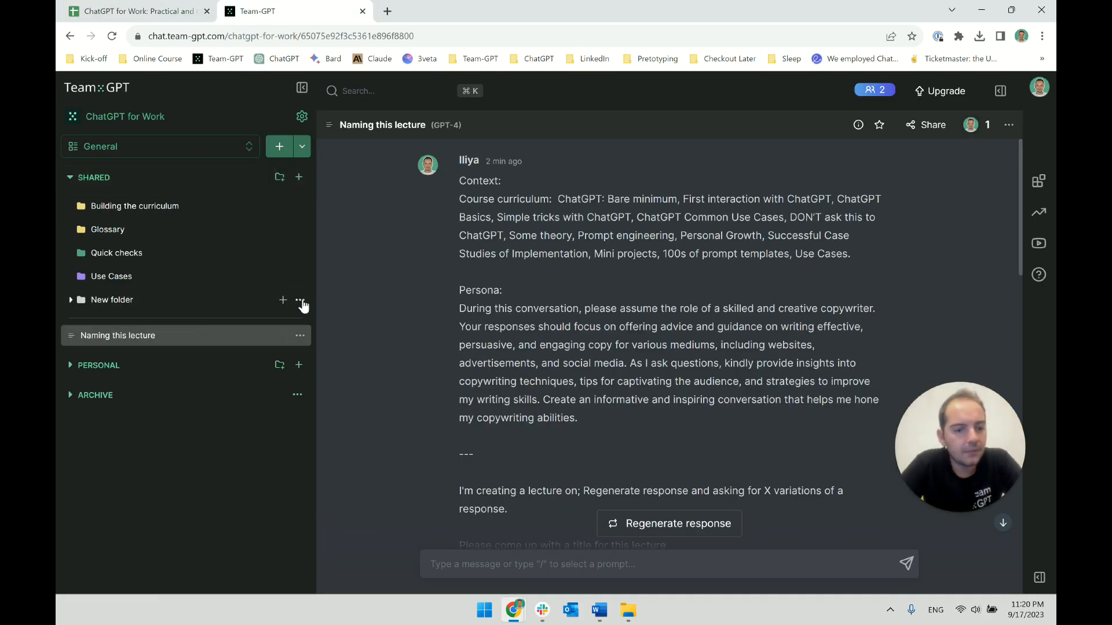
left_click(302, 306)
mouse_move(284, 395)
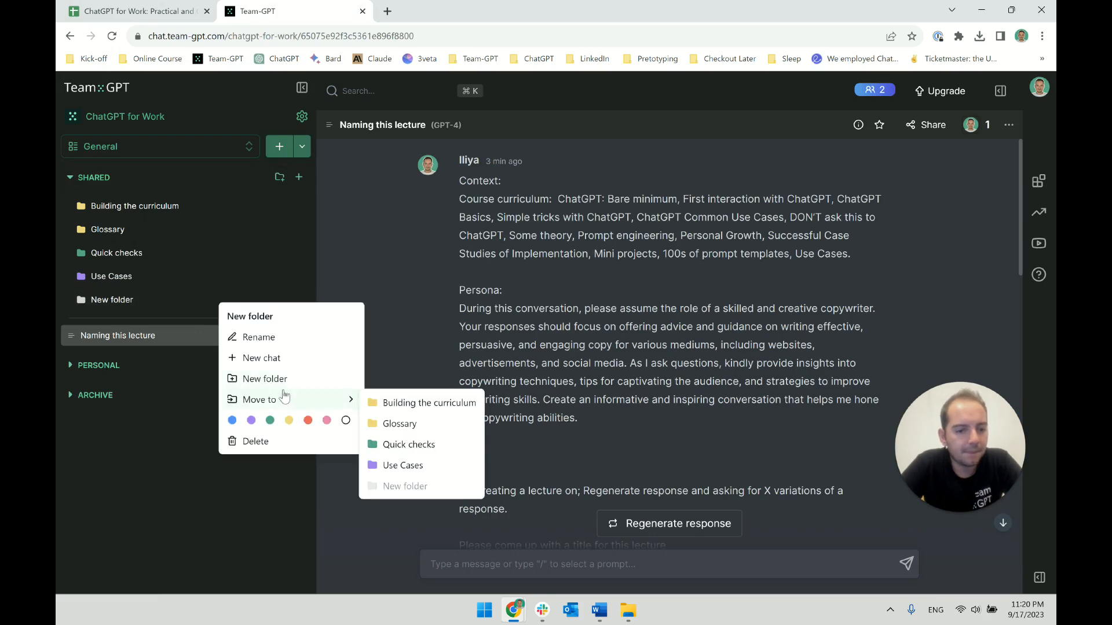
left_click(272, 337)
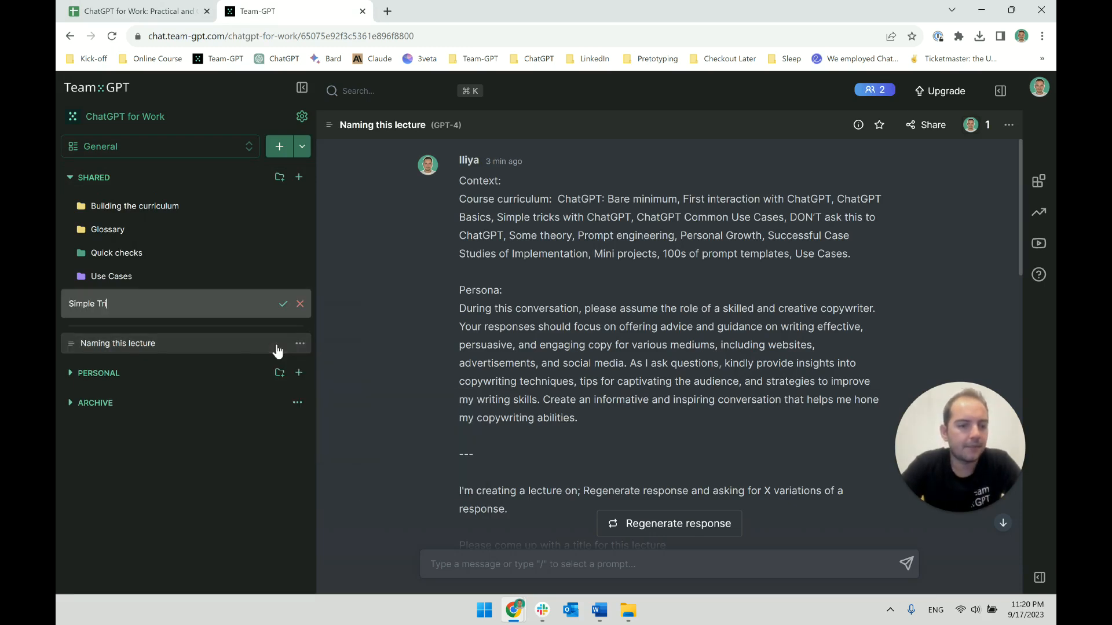
type("Simple Tricks with ChatGPT")
key("Return")
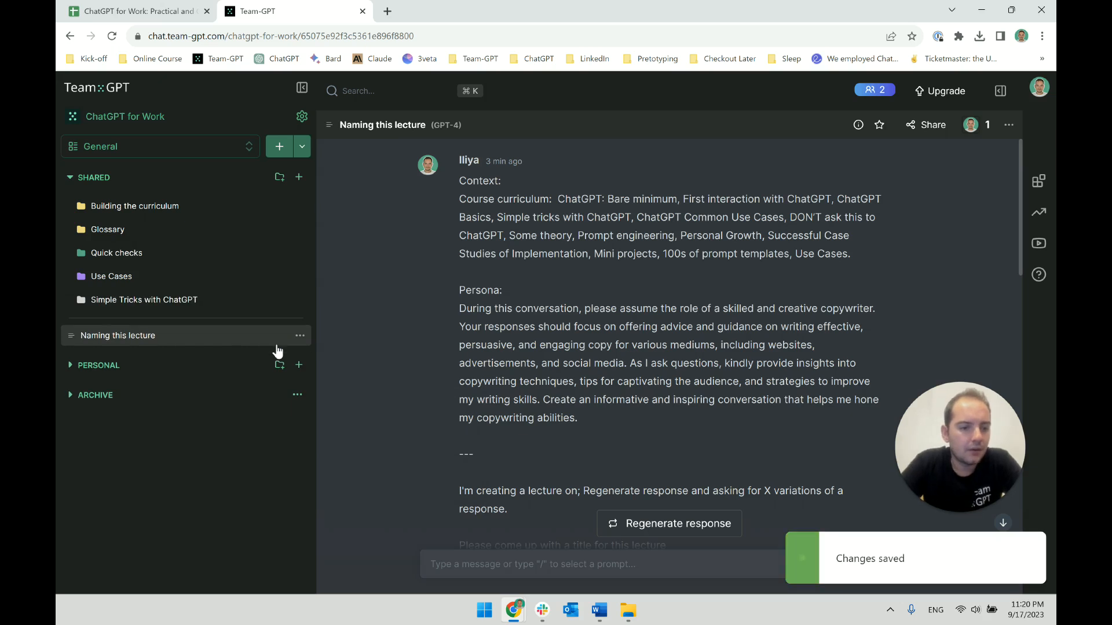
Step: Move the "Naming this lecture" chat into the "Simple Tricks with ChatGPT" folder
left_click_drag(177, 346, 171, 302)
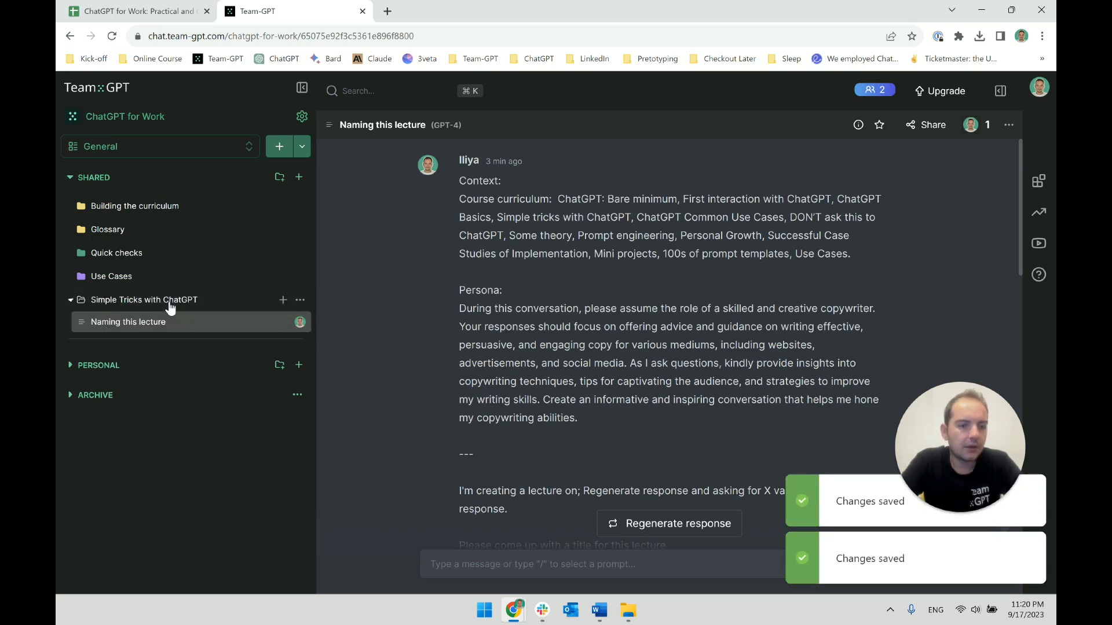
left_click(165, 304)
left_click(167, 306)
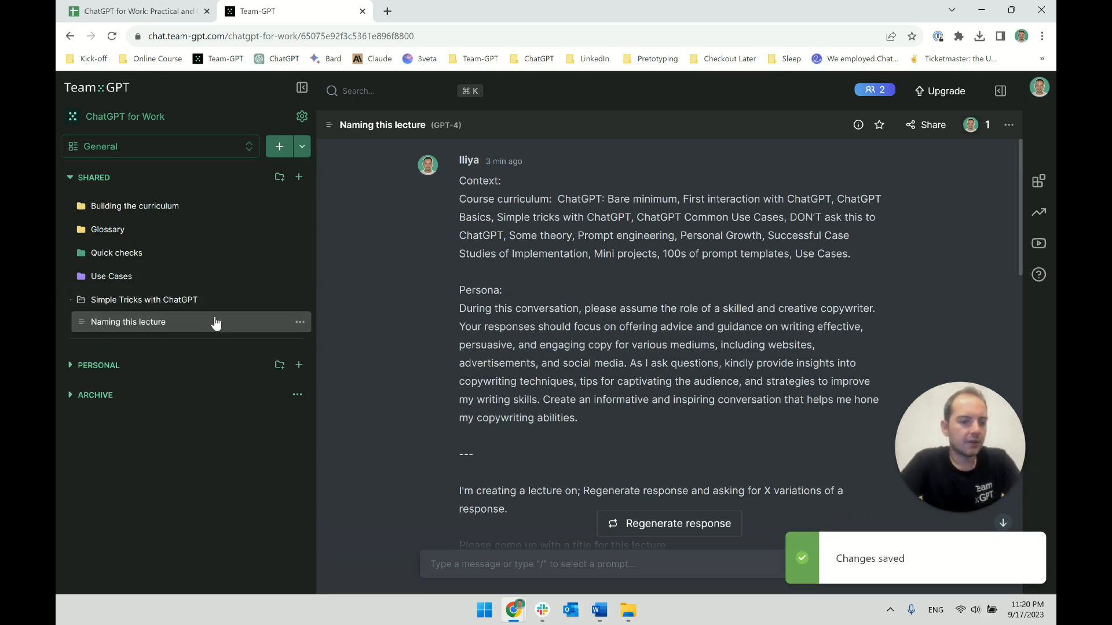
left_click(299, 323)
left_click(165, 365)
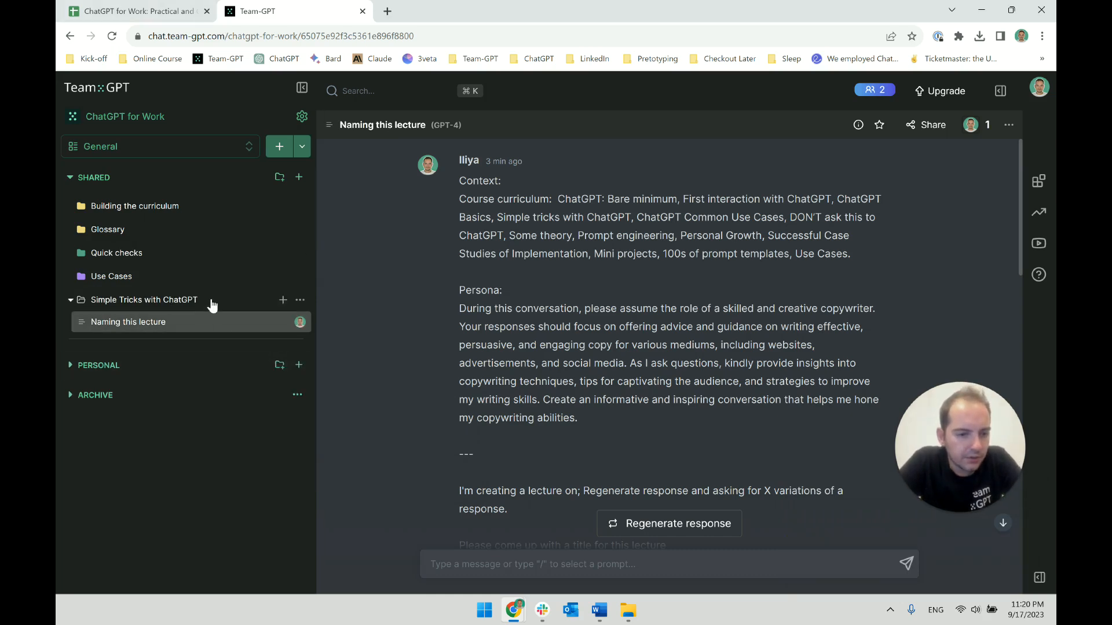
Step: Create a subfolder in "Simple Tricks with ChatGPT" named with the syllabus lecture title "Enhancing chat outcomes: response regeneration and variations"
left_click(139, 7)
left_click(352, 387)
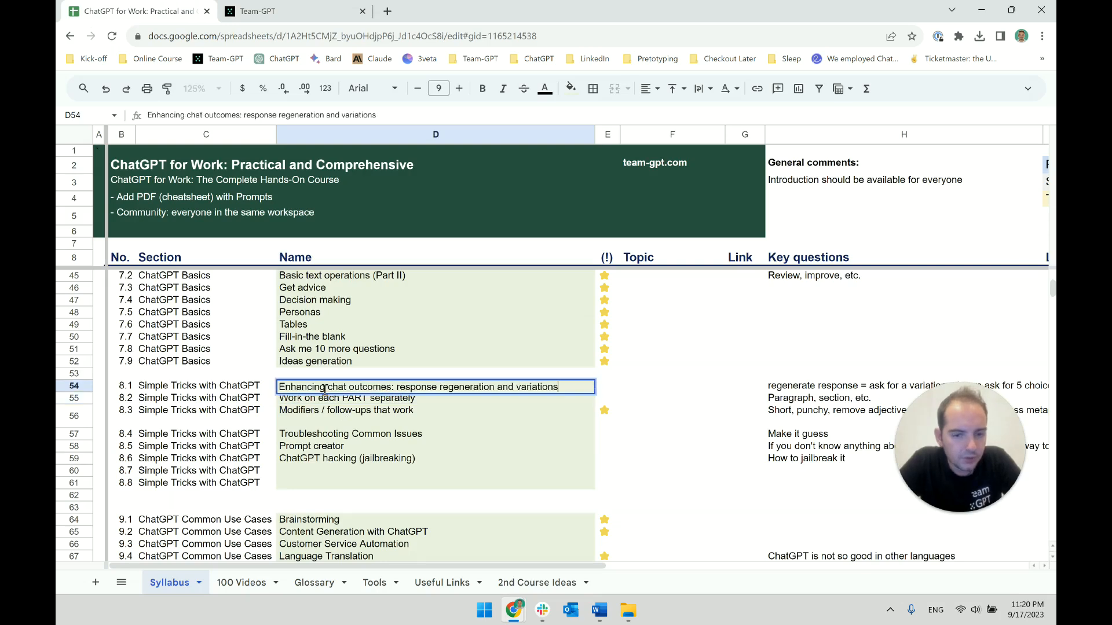
left_click(289, 11)
left_click(300, 300)
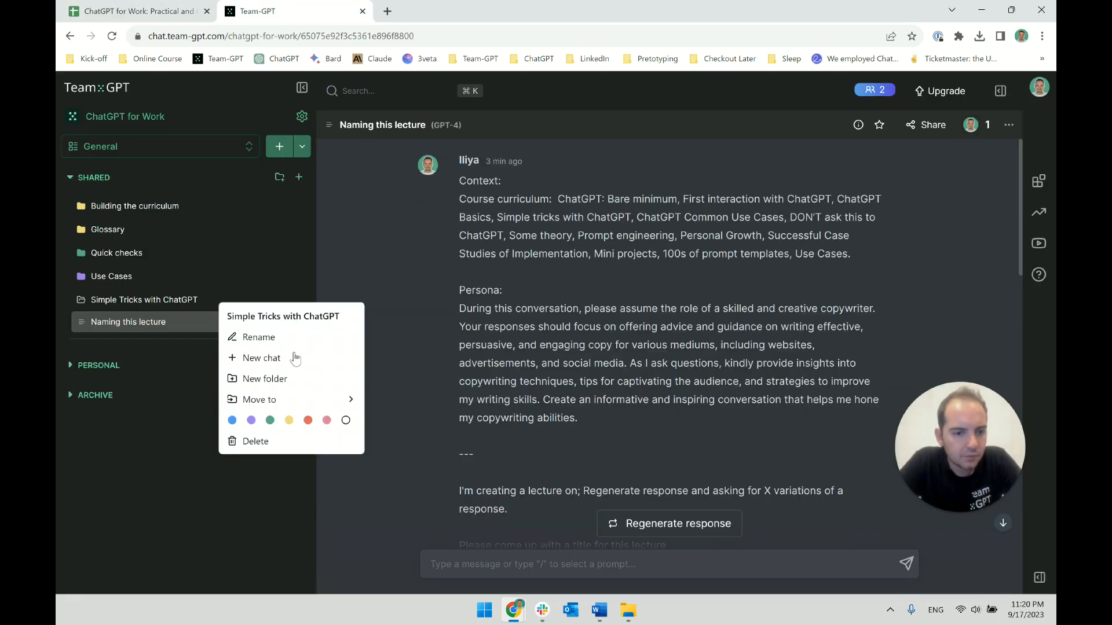
left_click(283, 386)
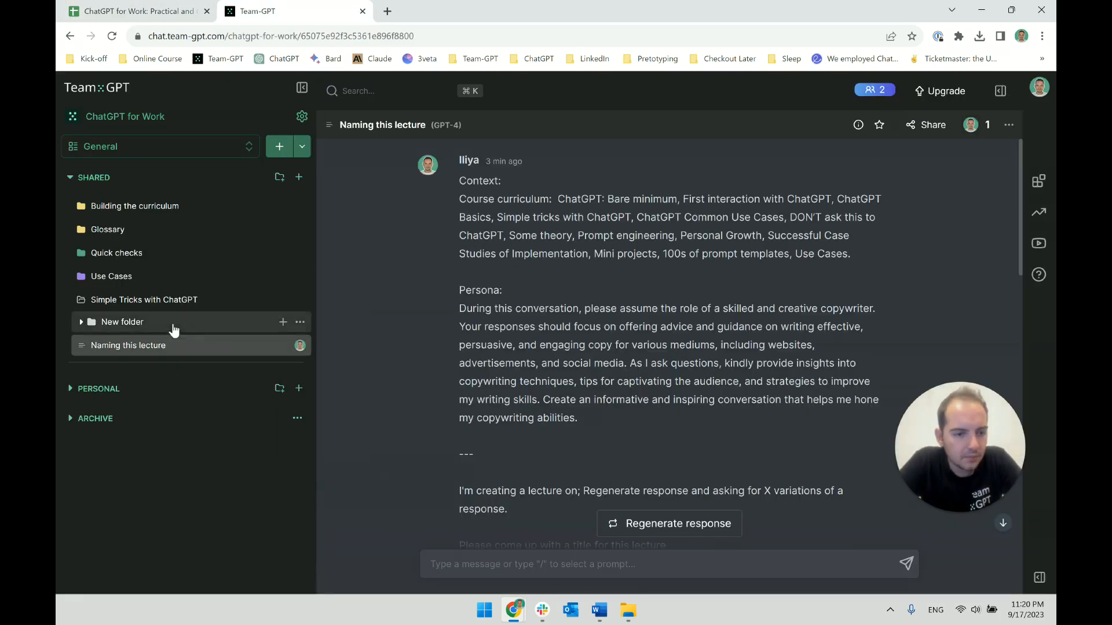
left_click(301, 322)
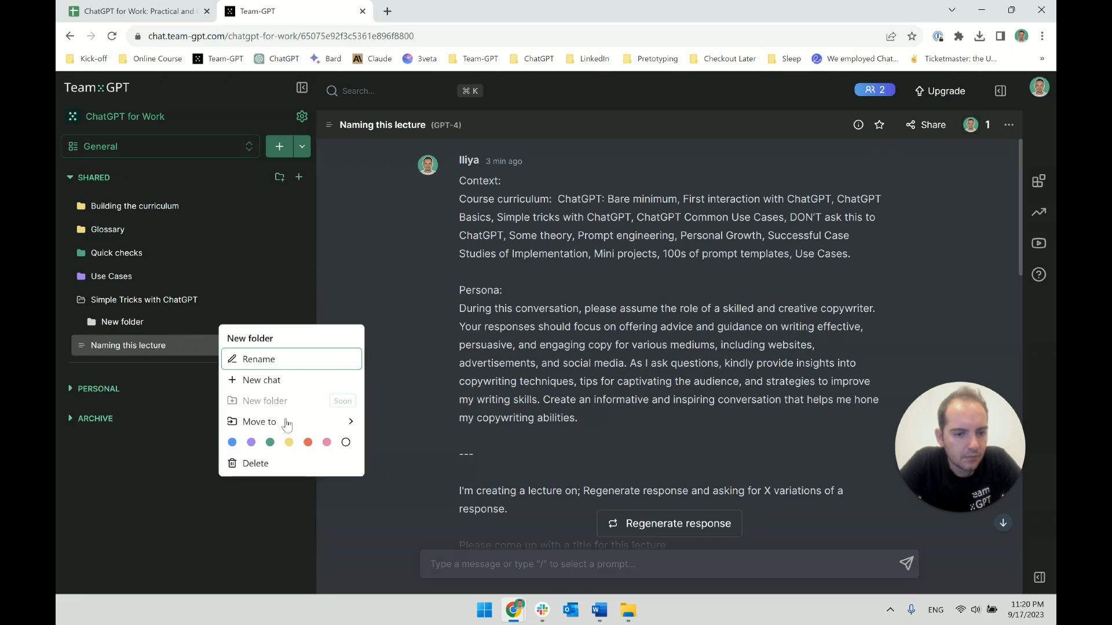
left_click(273, 359)
key("ctrl+v")
left_click(283, 326)
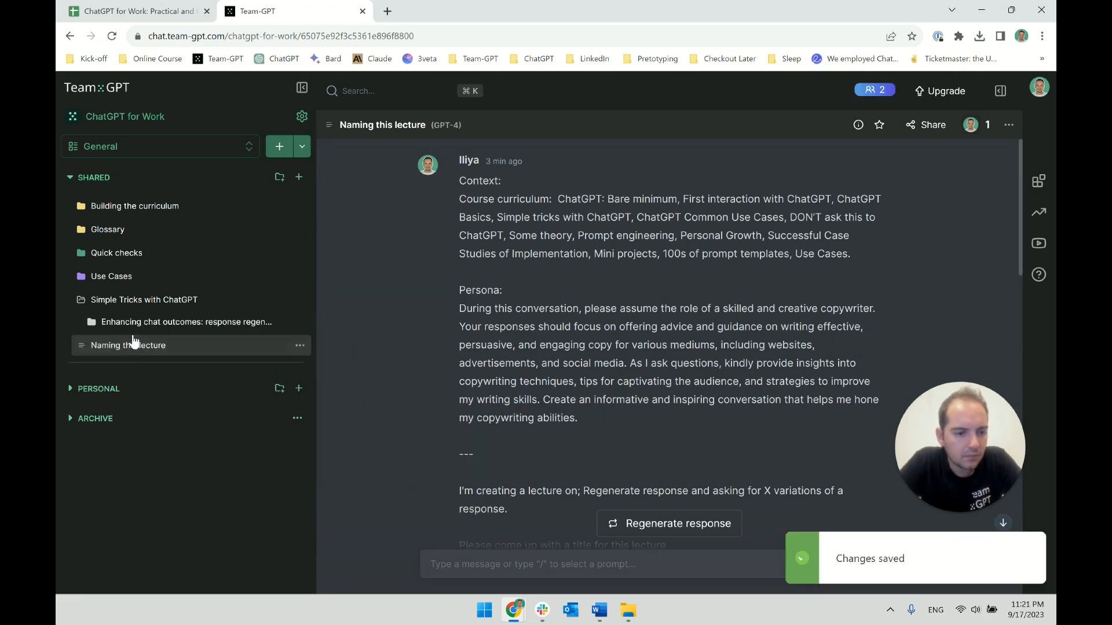
Step: Move the "Naming this lecture" chat into the "Enhancing chat outcomes" subfolder and leave that subfolder expanded
left_click_drag(132, 349, 148, 329)
left_click(155, 326)
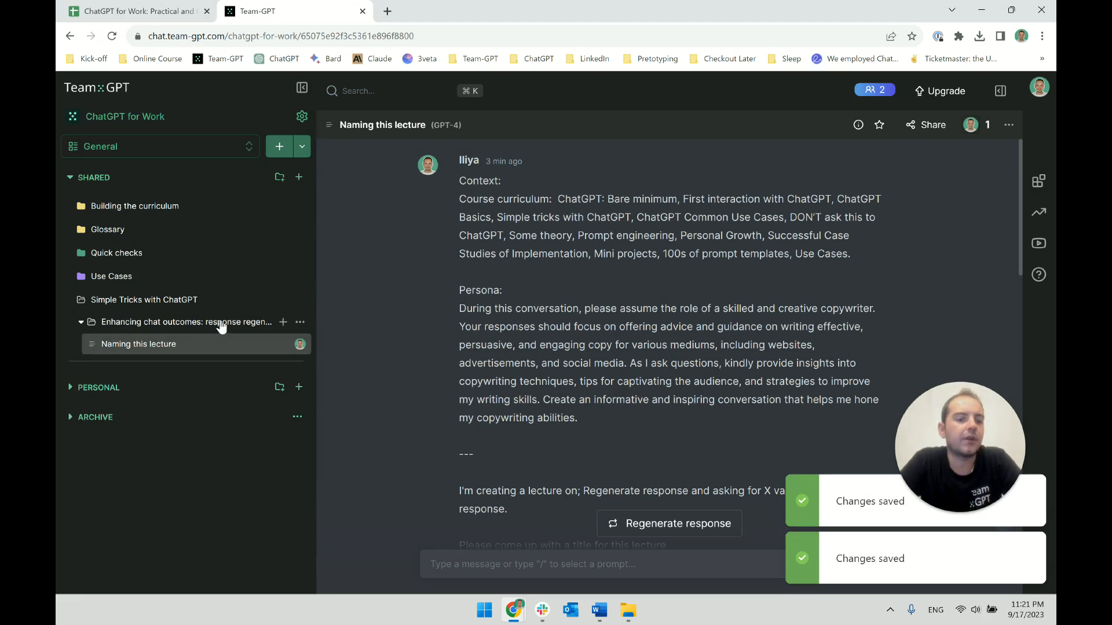
left_click(220, 323)
left_click(204, 301)
left_click(203, 302)
left_click(191, 324)
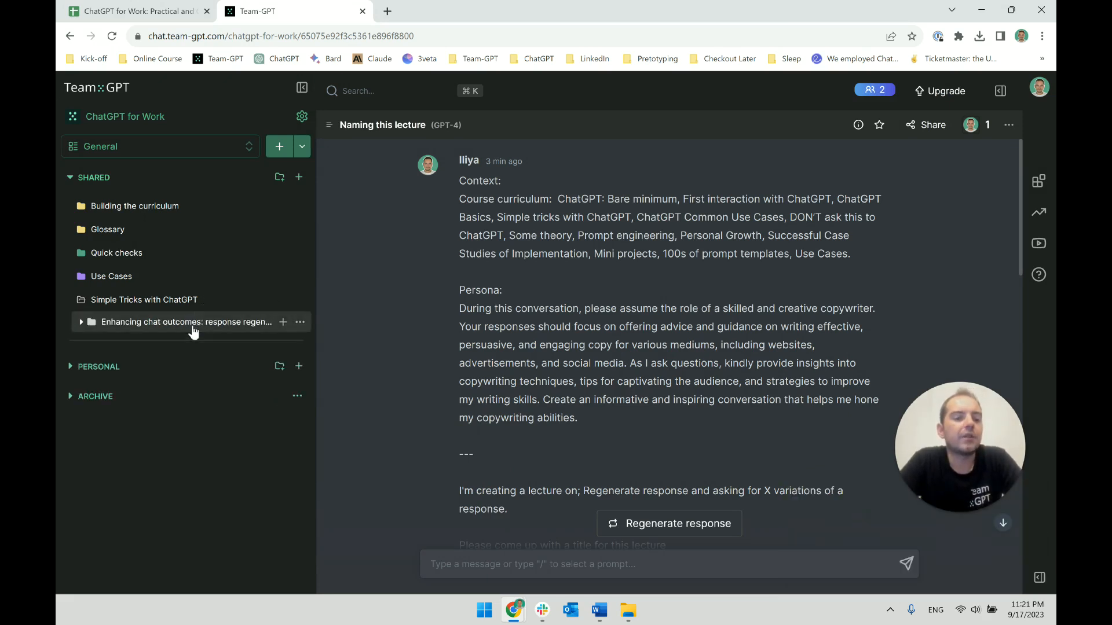
left_click(191, 324)
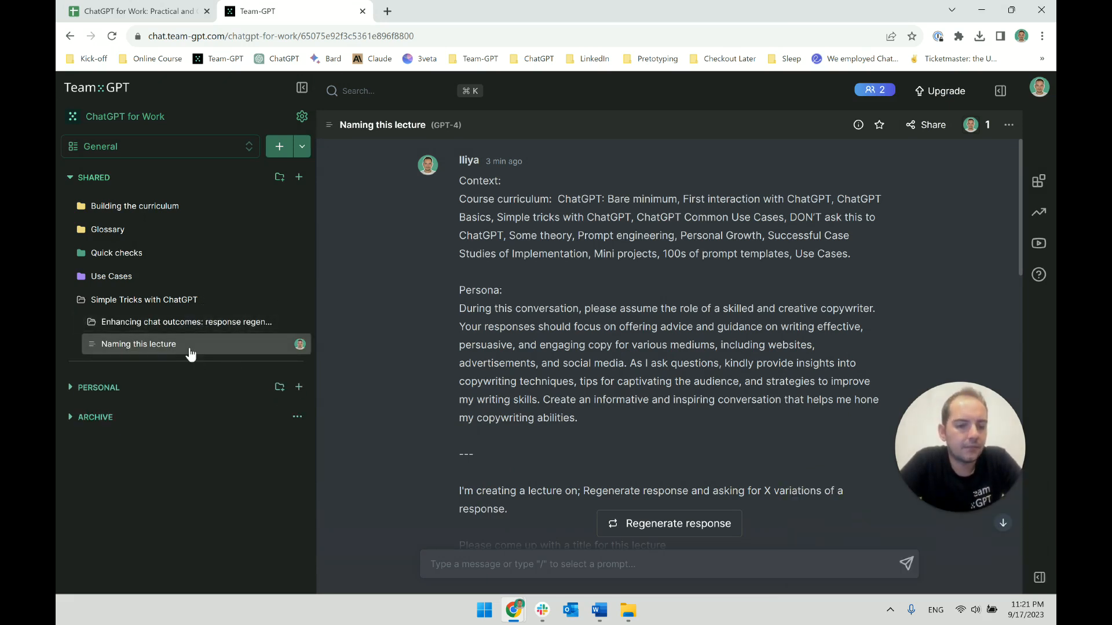
Step: Start a new shared chat and collapse the "Simple Tricks with ChatGPT" folder along with its subfolder
left_click(81, 321)
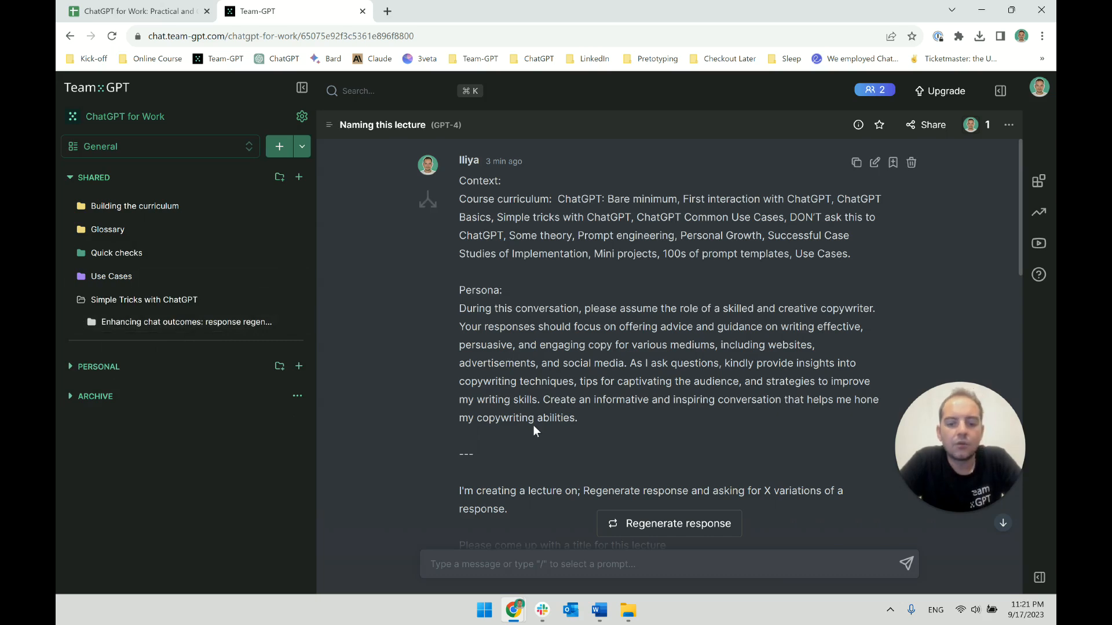
scroll(532, 425, "down", 10)
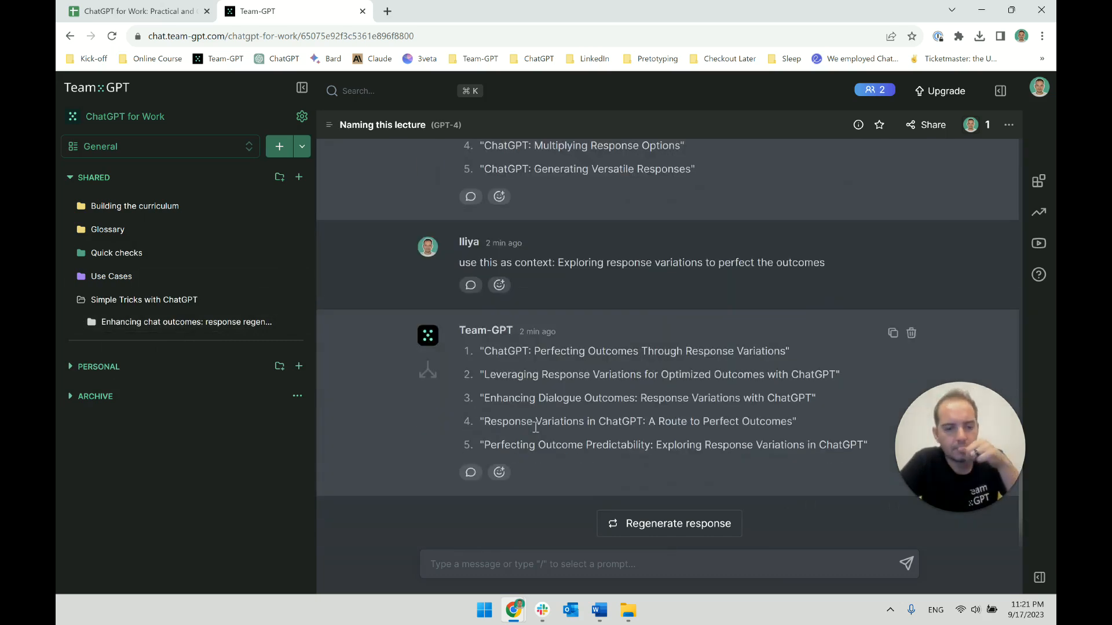
left_click(279, 148)
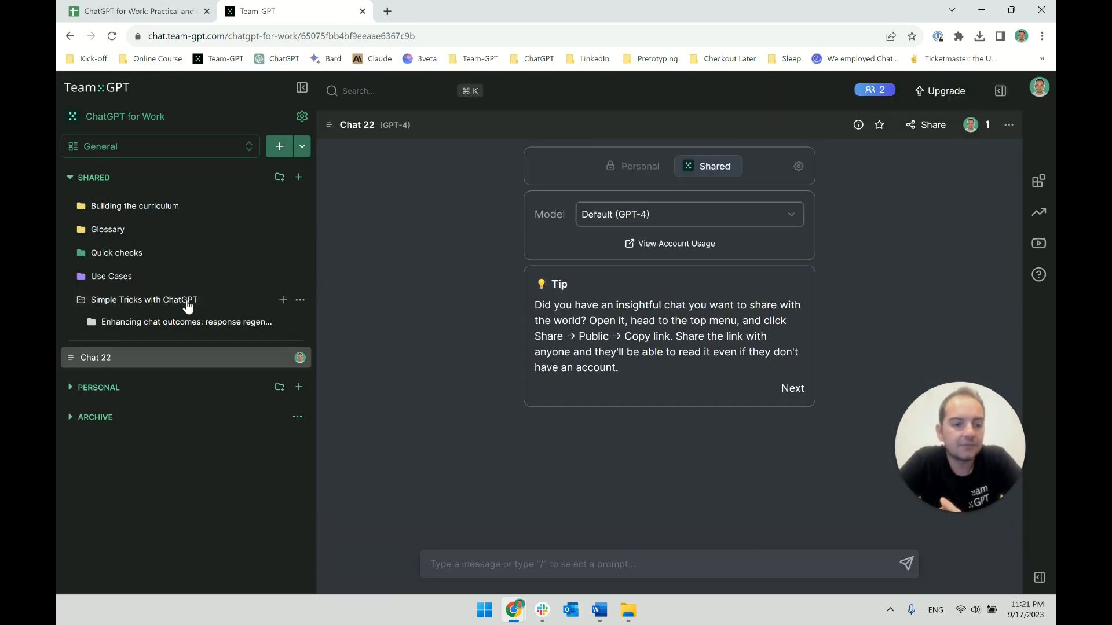
left_click(187, 303)
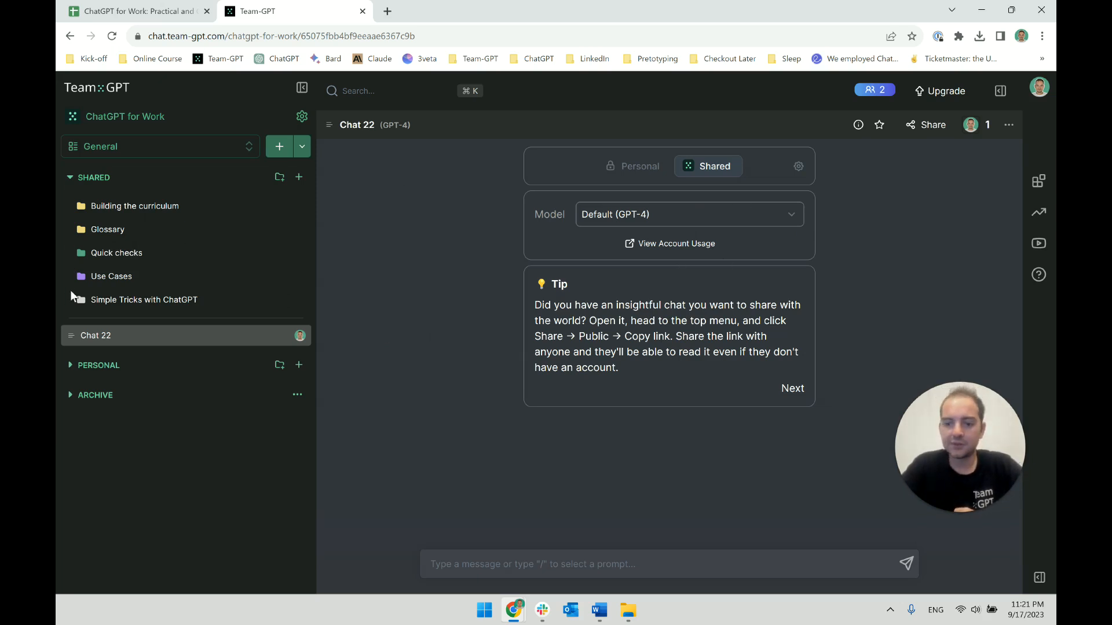
Step: Rename the new chat to the lecture title "Enhancing chat outcomes: response regeneration and variations"
left_click(299, 335)
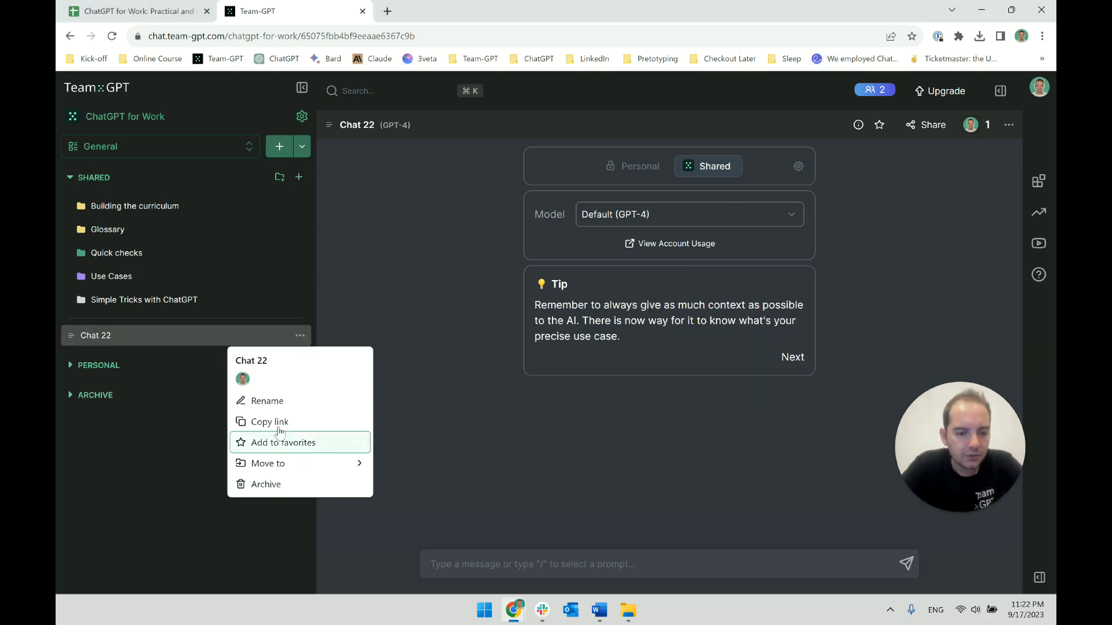
left_click(273, 401)
key("ctrl+v")
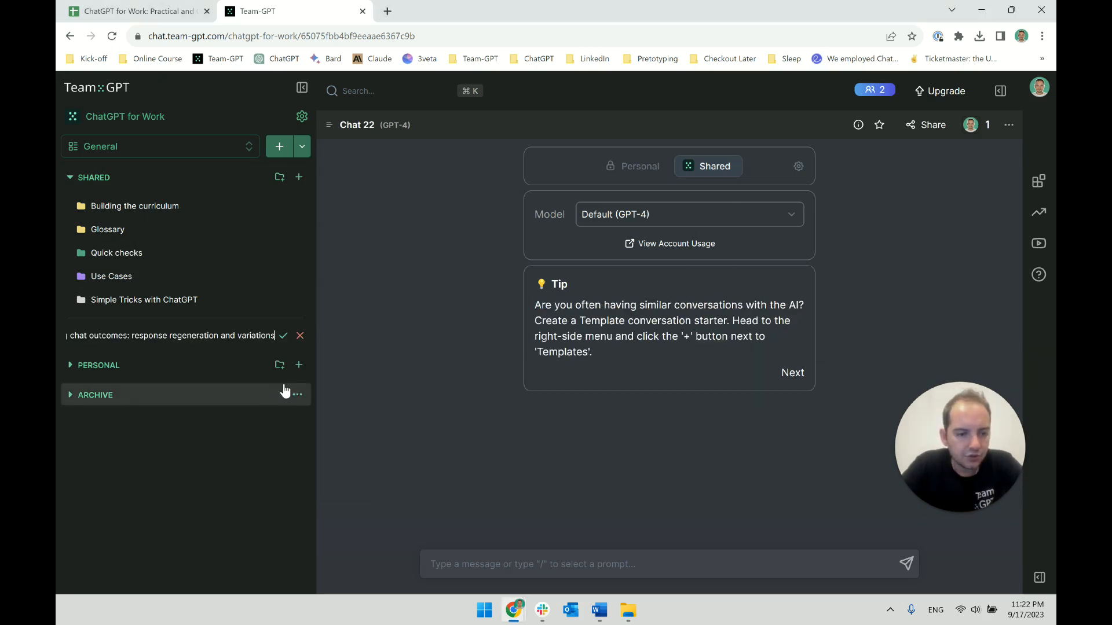
left_click(283, 336)
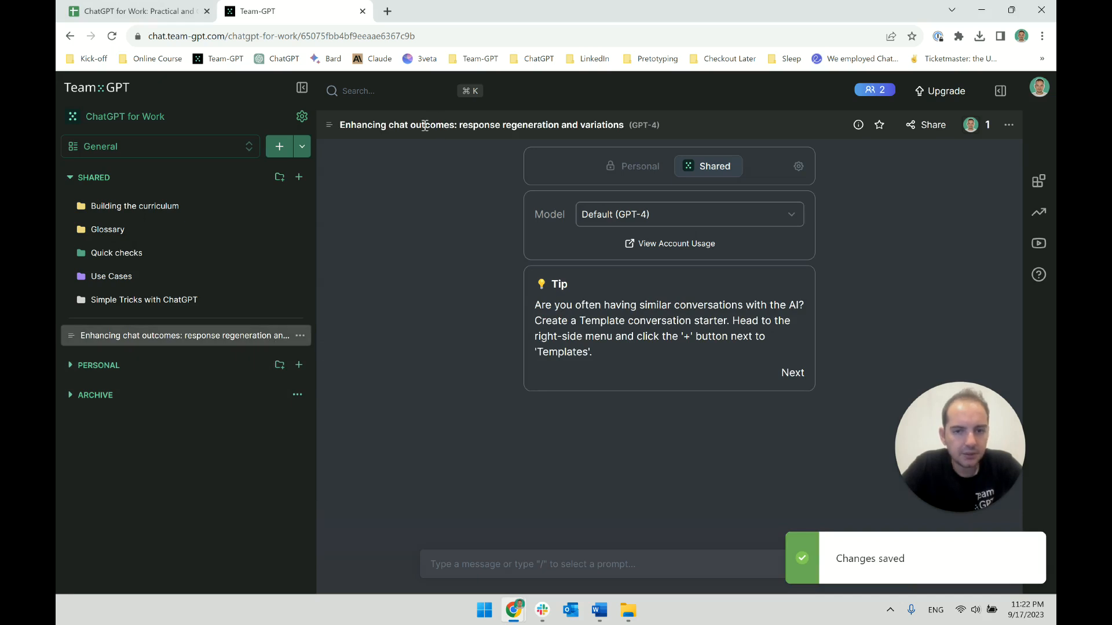
triple_click(425, 125)
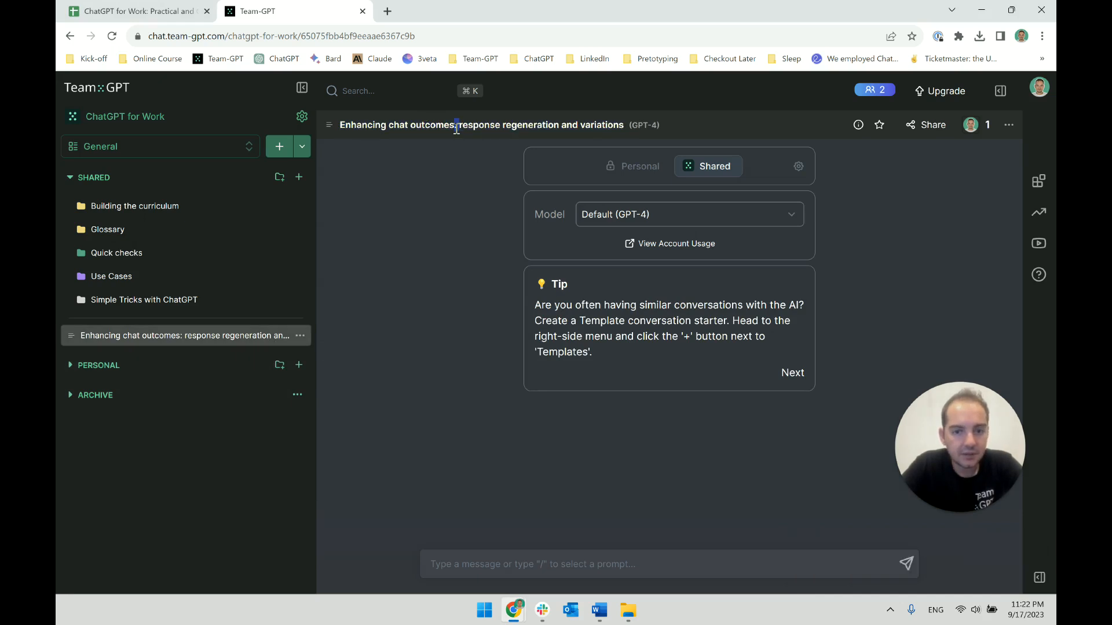
double_click(443, 125)
left_click(450, 131)
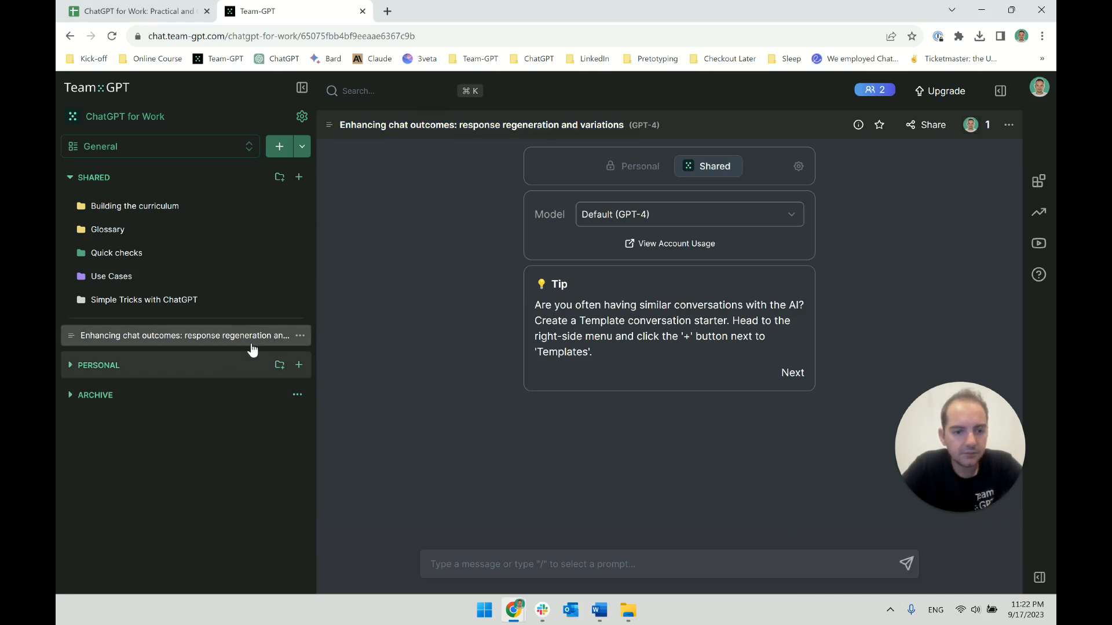
Step: Paste the course context prompt as the message draft with its opening word corrected to "Context:", and enlarge the page to 110%
left_click(503, 561)
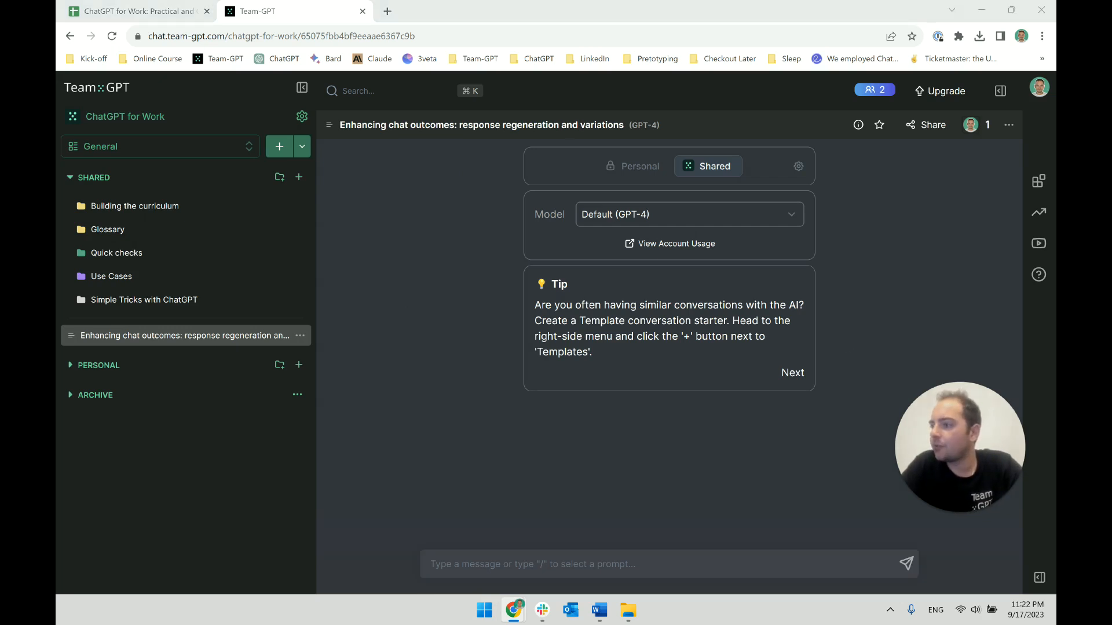
left_click(555, 569)
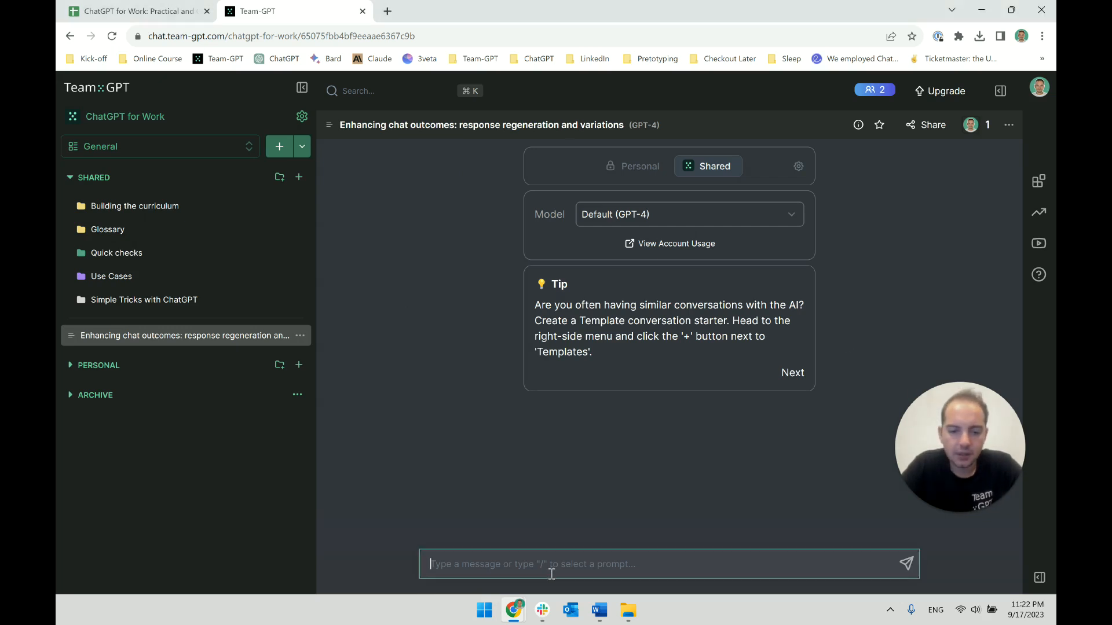
key("ctrl+v")
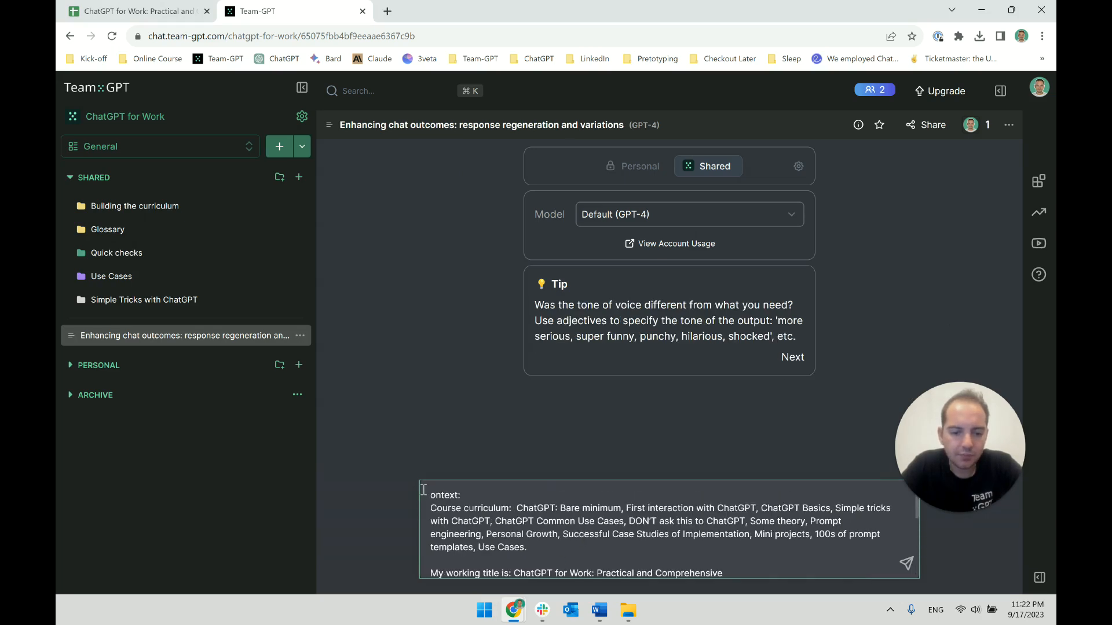
left_click(429, 495)
type("C")
key("ctrl+plus")
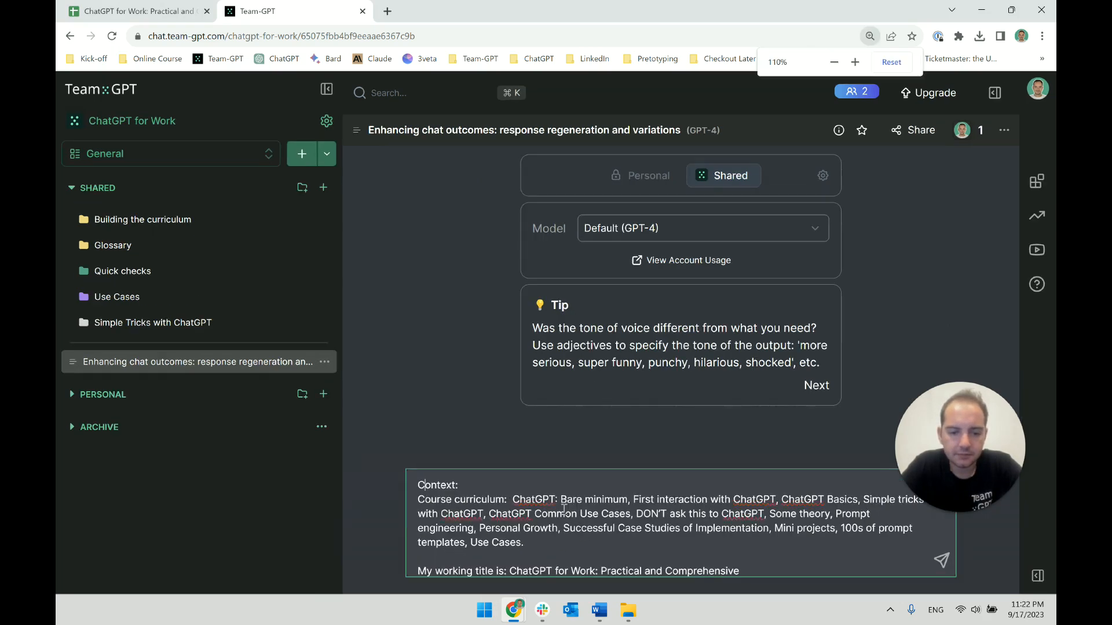
left_click_drag(960, 447, 952, 318)
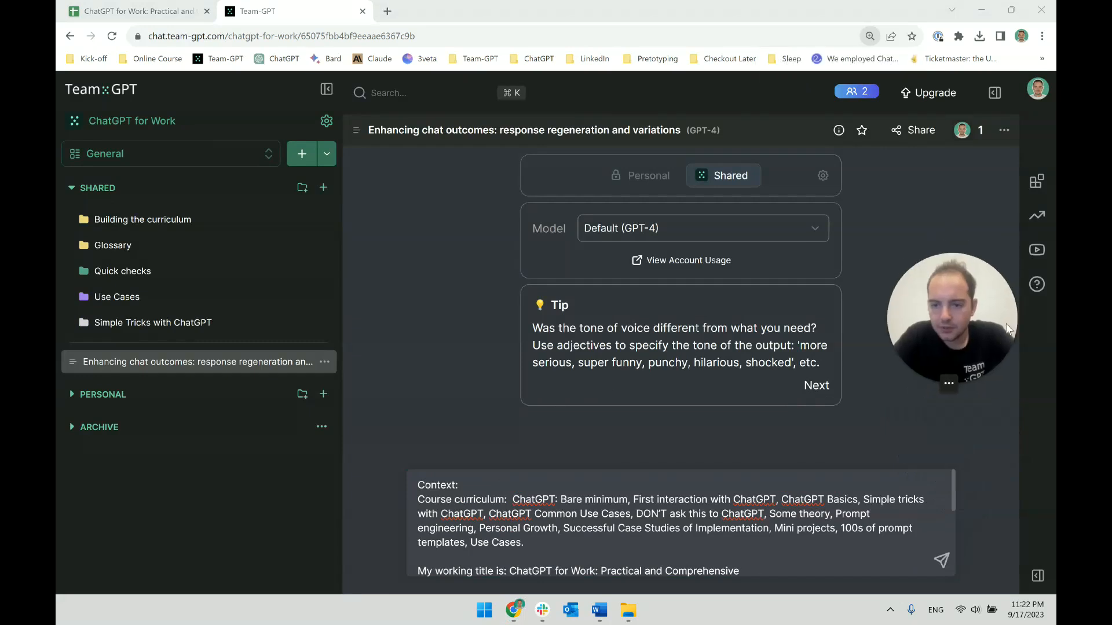
left_click(705, 530)
scroll(704, 528, "down", 5)
scroll(703, 528, "up", 5)
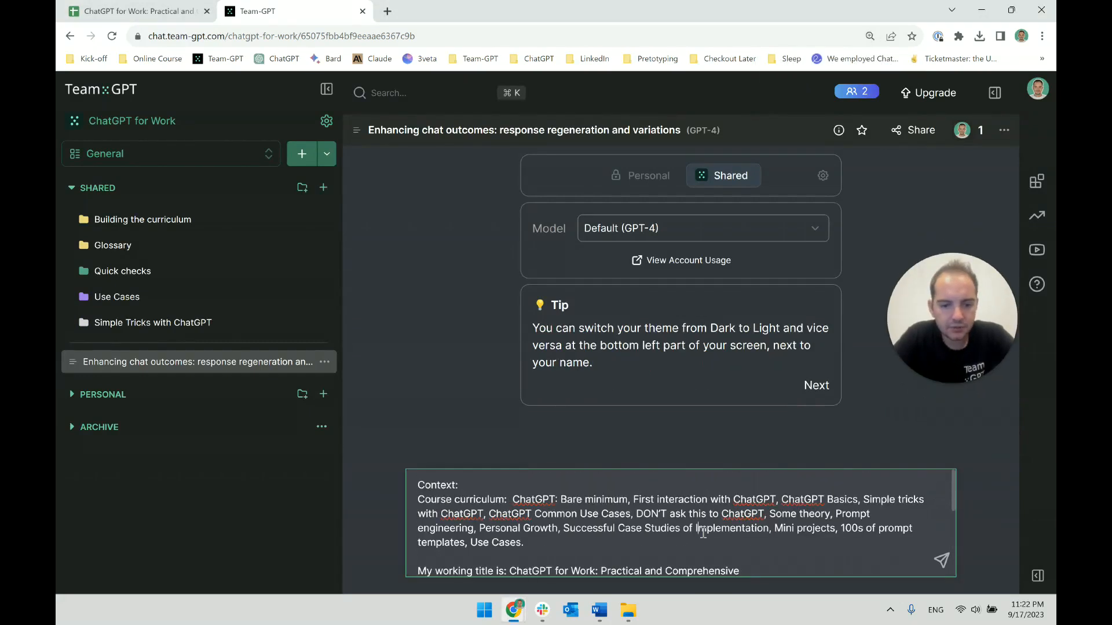
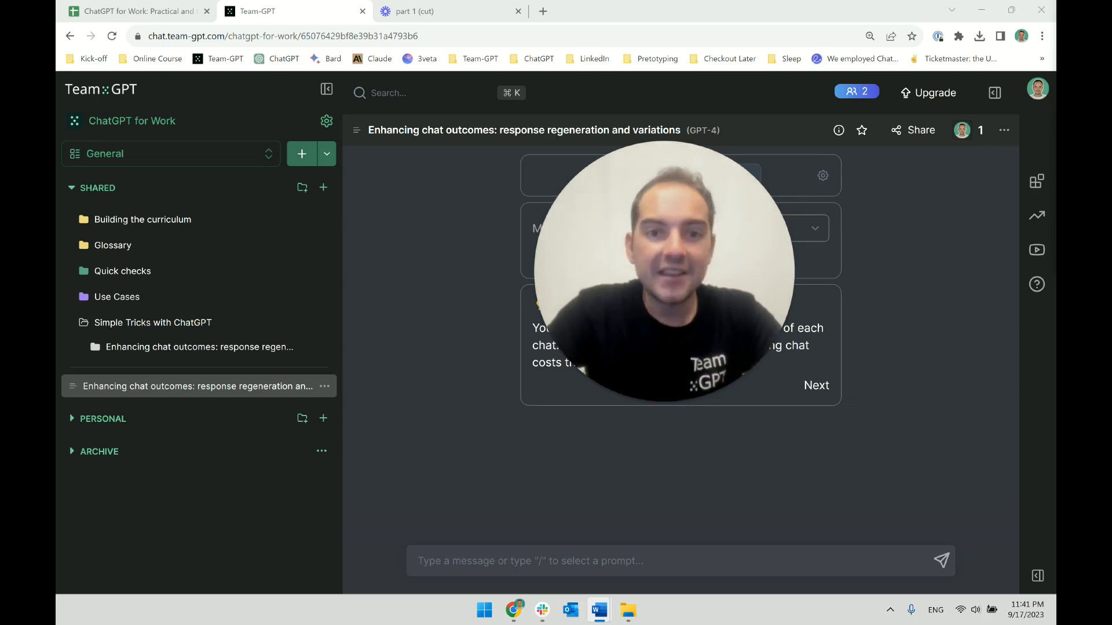
Step: Paste the prompt with the course curriculum, working title and copywriter persona into the empty lecture chat's message
mouse_move(660, 307)
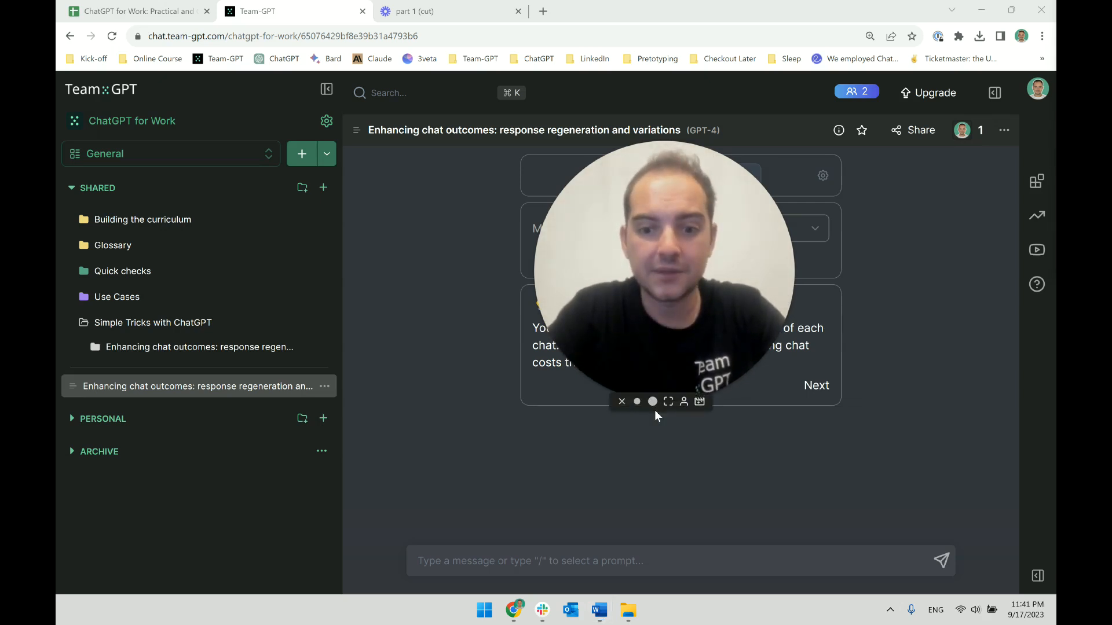
left_click(566, 562)
key("ctrl+v")
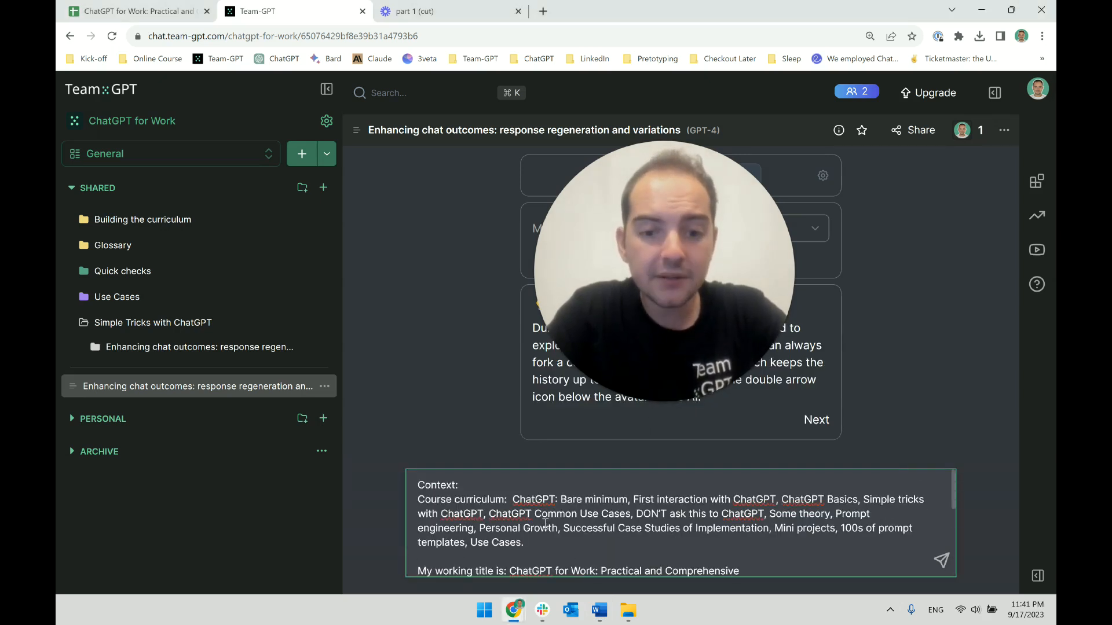
left_click(639, 405)
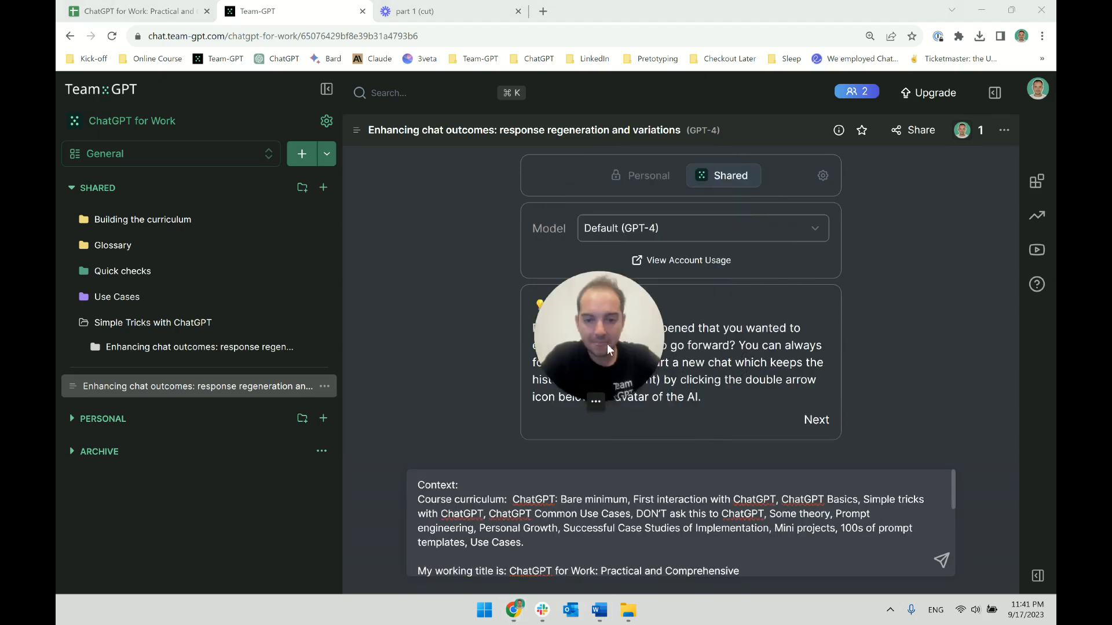
left_click_drag(607, 344, 935, 236)
Step: Review the prompt's working title and persona, append "Outcome: Name this course." at its end and send it
left_click(455, 486)
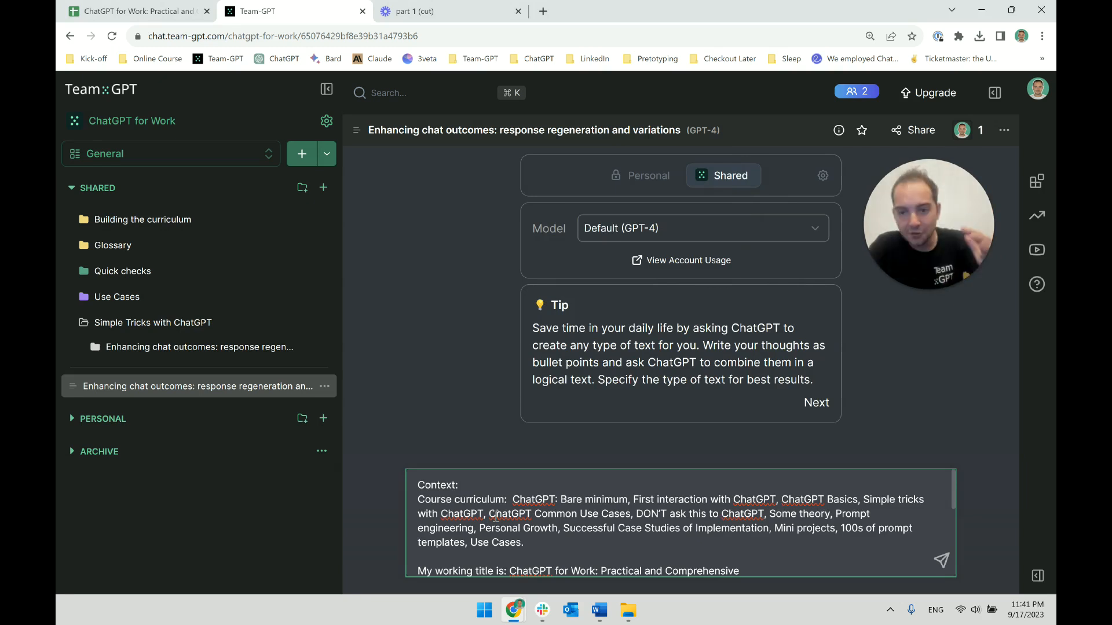
scroll(496, 524, "down", 1)
left_click_drag(422, 507, 516, 516)
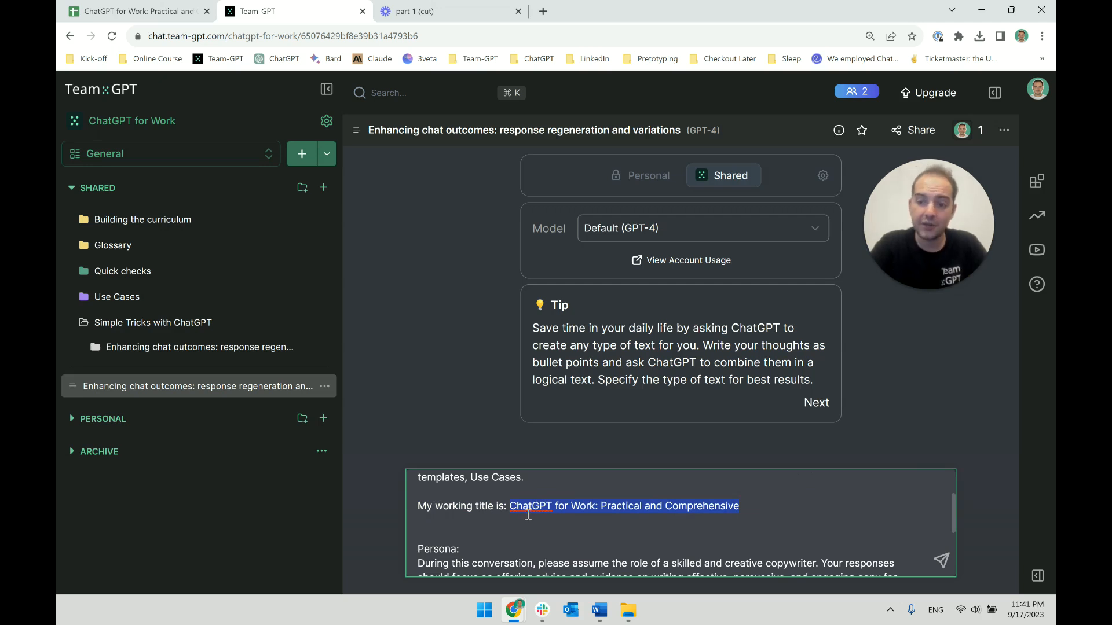
left_click(529, 509)
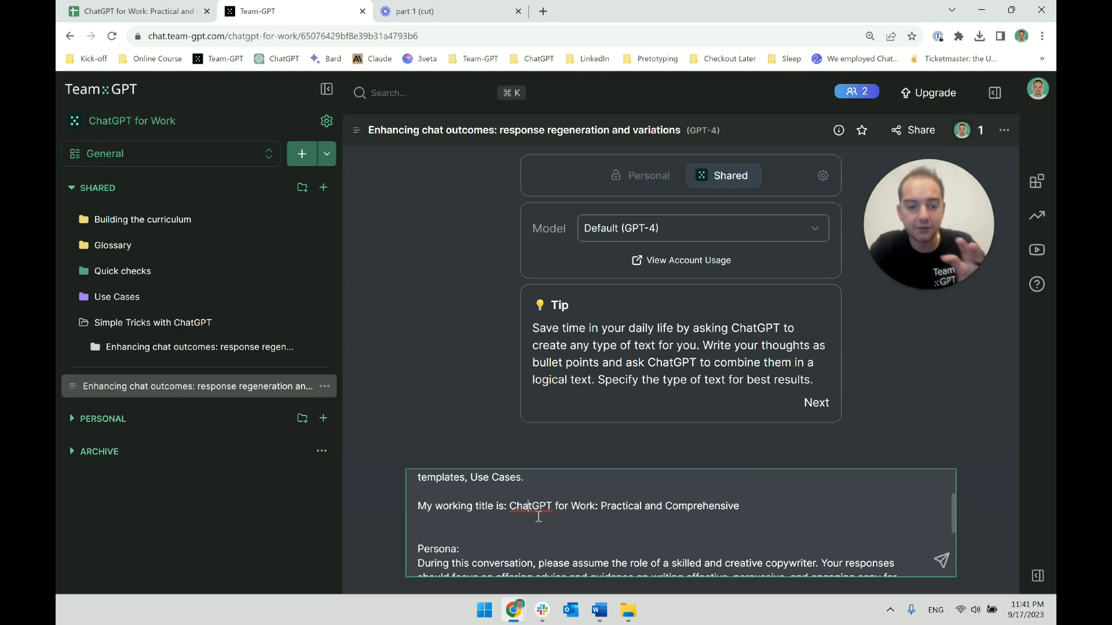
scroll(474, 517, "down", 2)
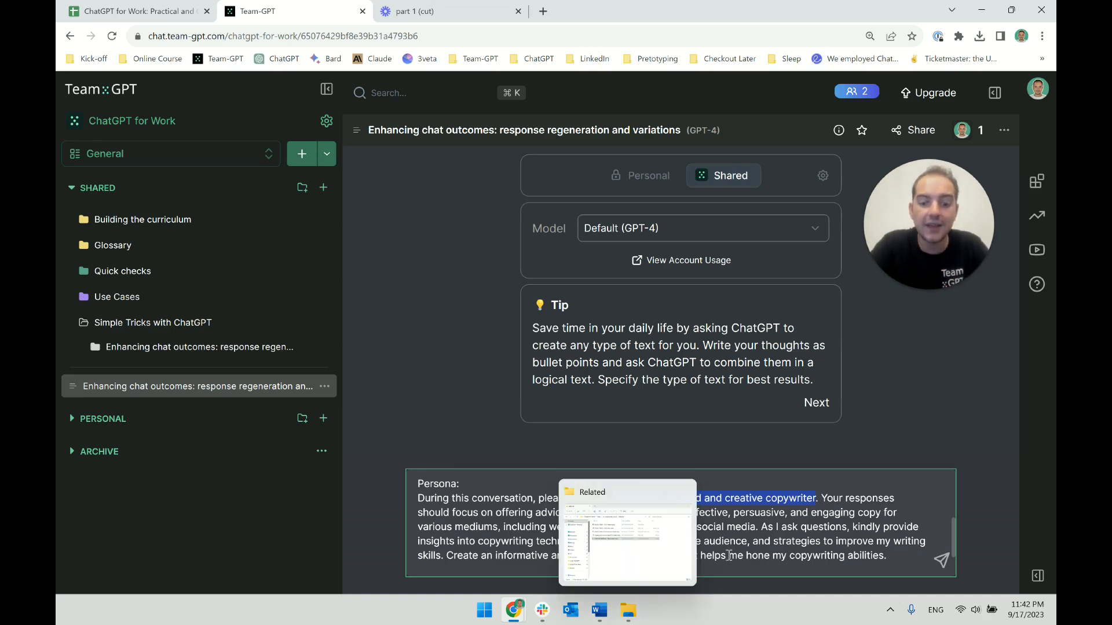
left_click(747, 519)
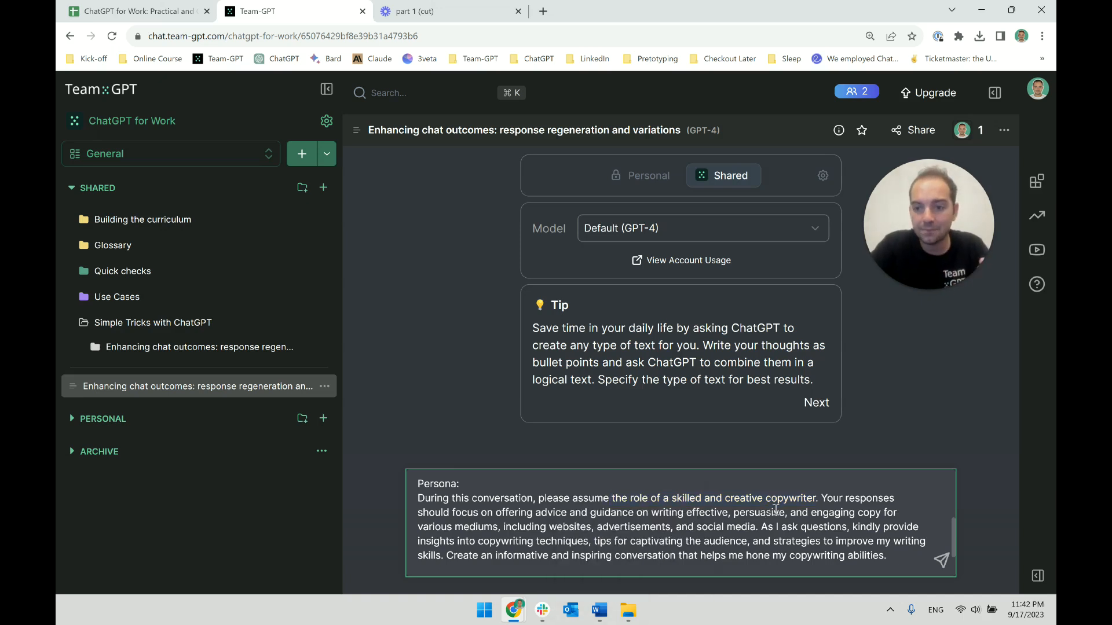
type("Outcome: Name this course.")
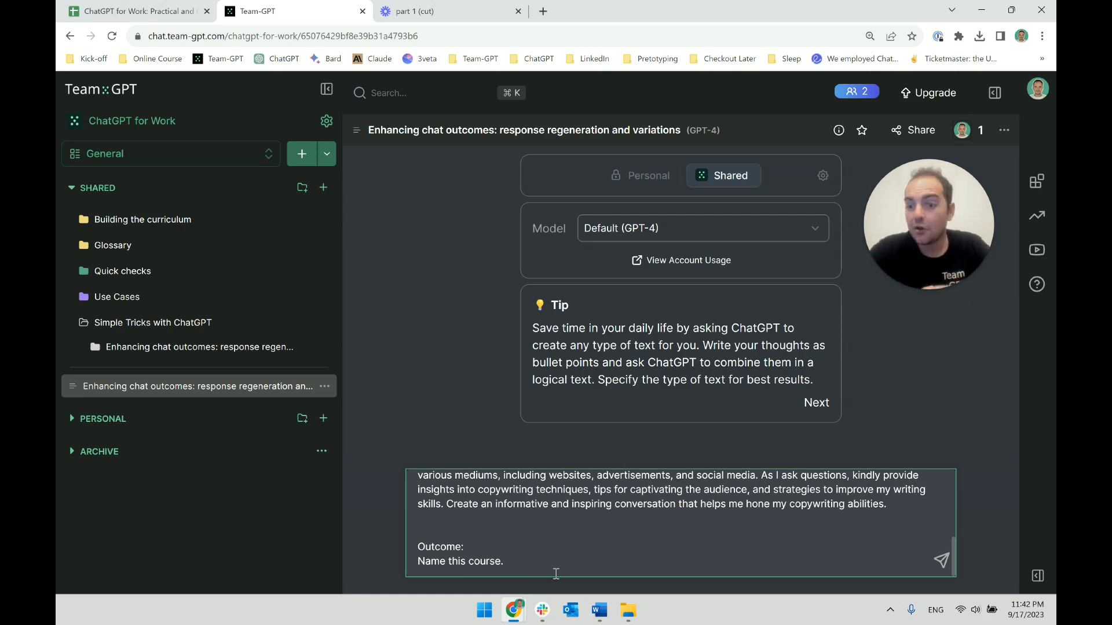
key("Return")
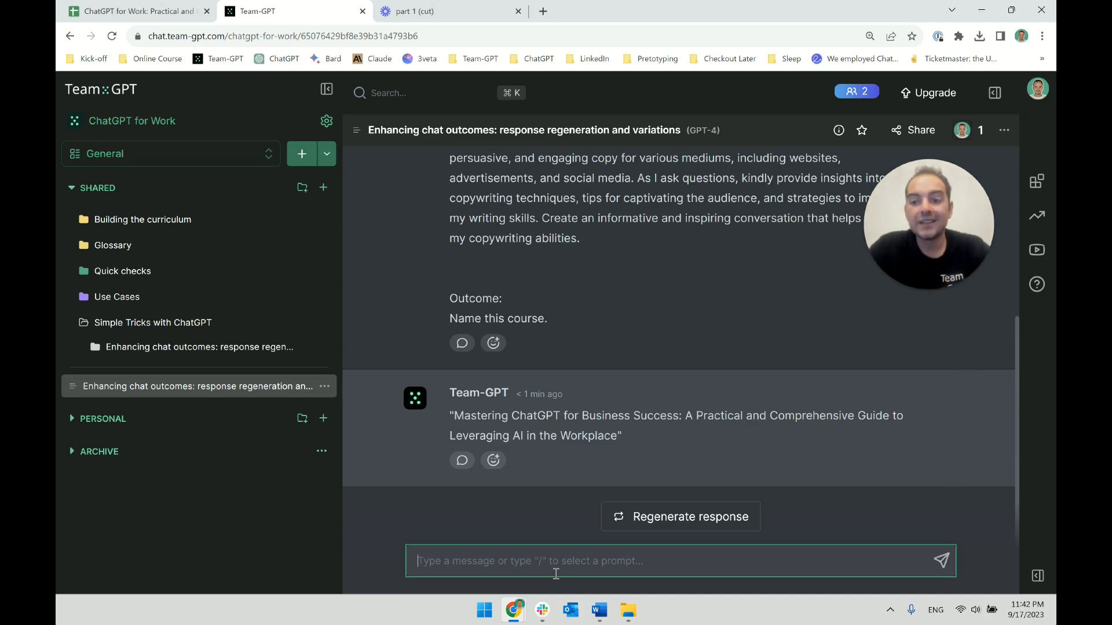
Step: Regenerate the course name response twice, comparing the first regenerated title with the original answer in between
left_click(688, 527)
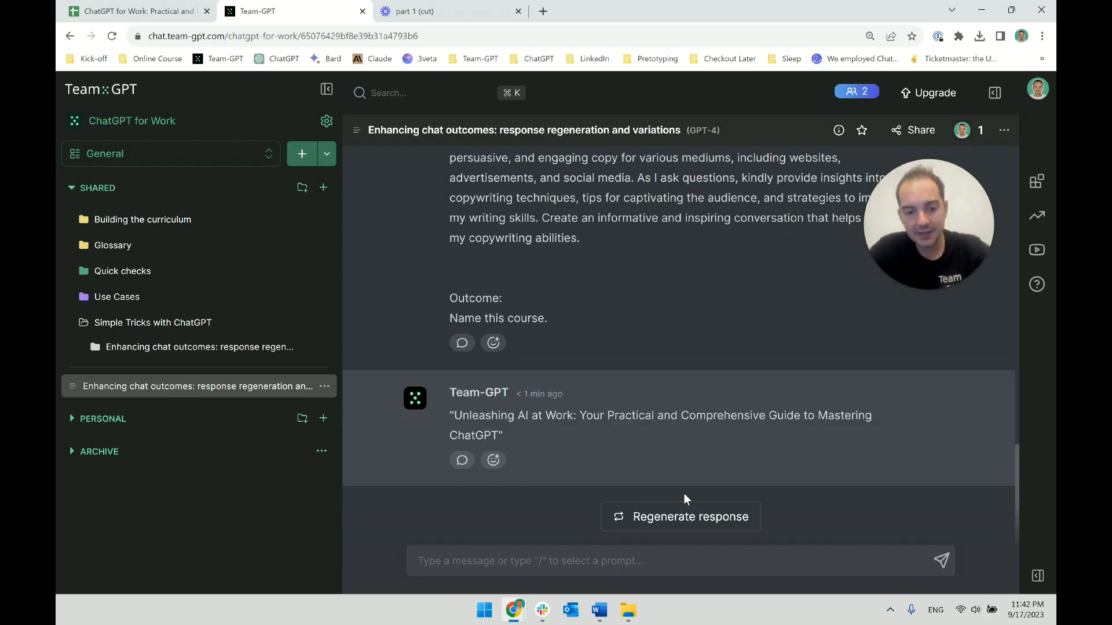
triple_click(490, 419)
left_click(512, 432)
scroll(556, 432, "up", 1)
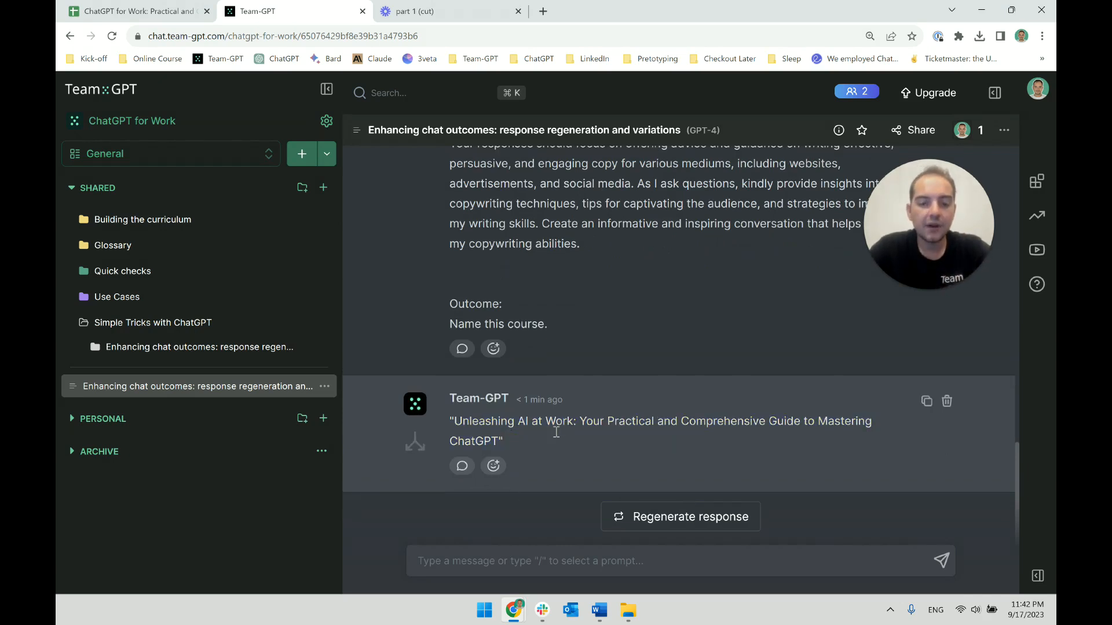
scroll(556, 432, "up", 13)
scroll(630, 383, "down", 6)
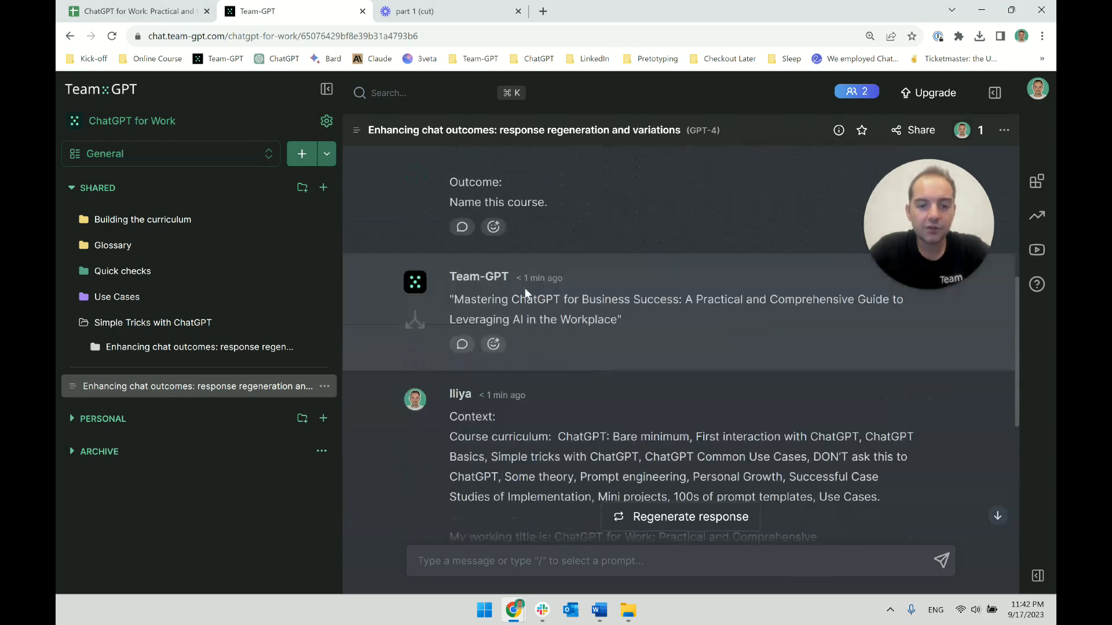
scroll(525, 287, "down", 9)
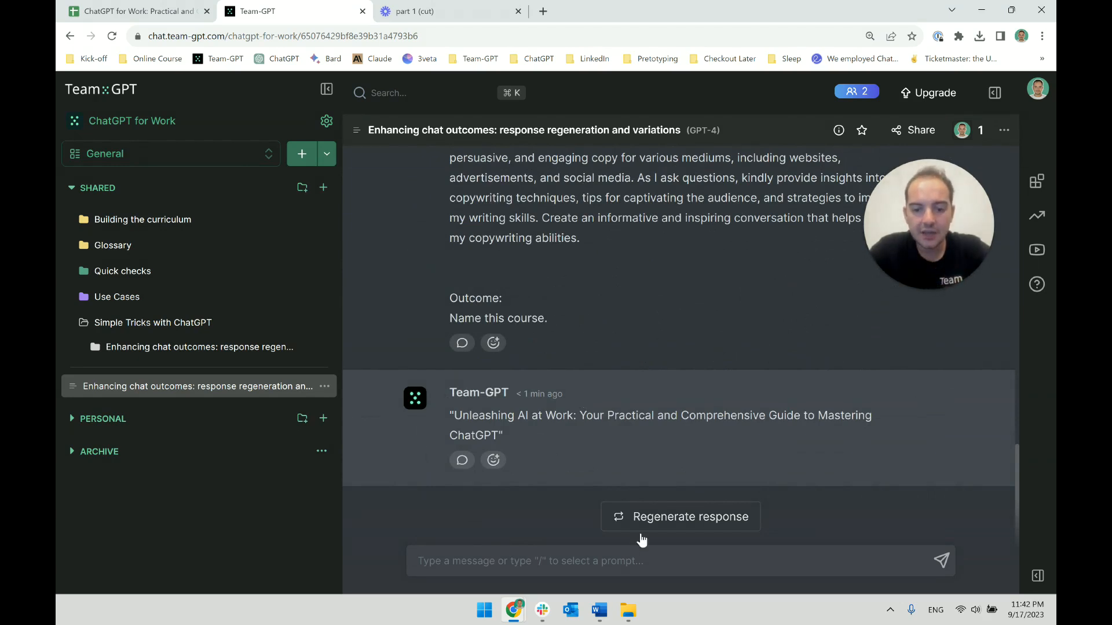
left_click(651, 515)
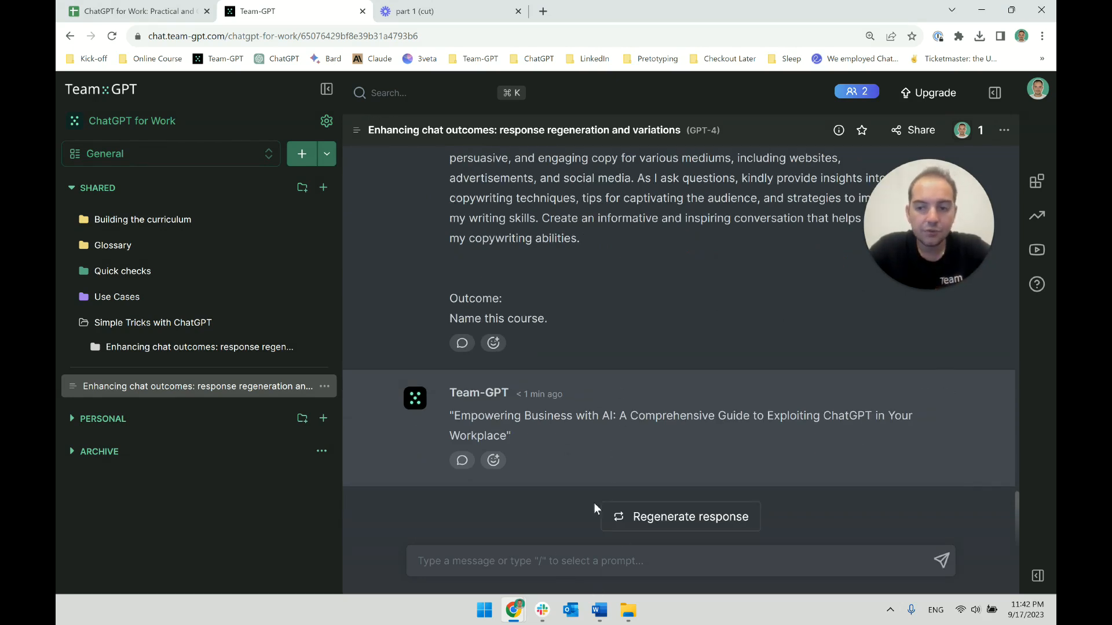
Step: Send the follow-up message "Provide me with 5 more variations" to get more course name options
left_click(557, 567)
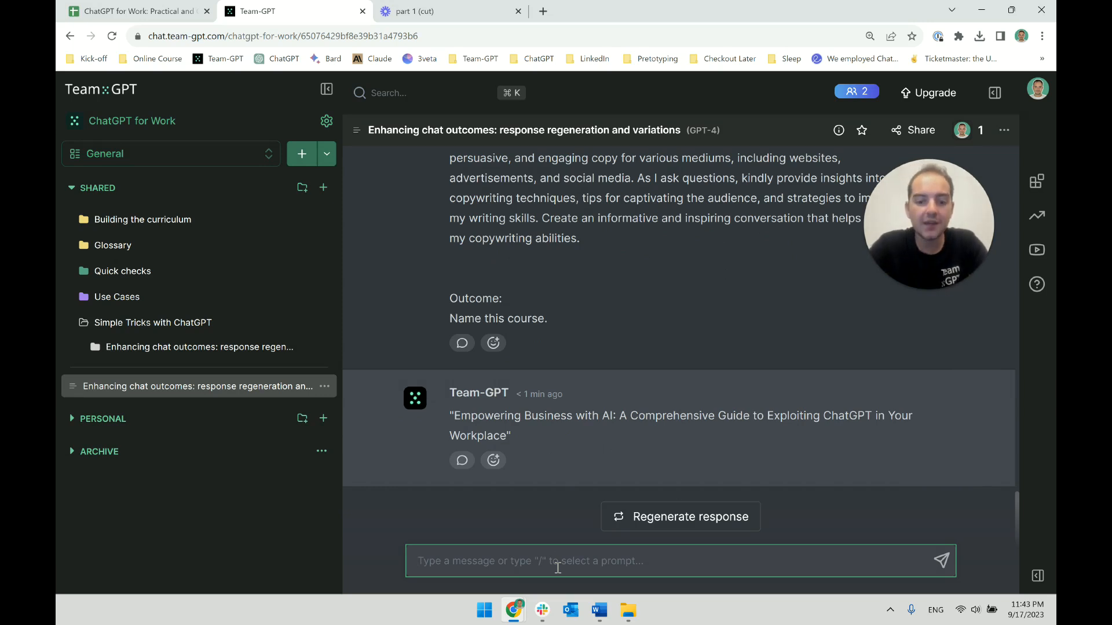
type("Provi")
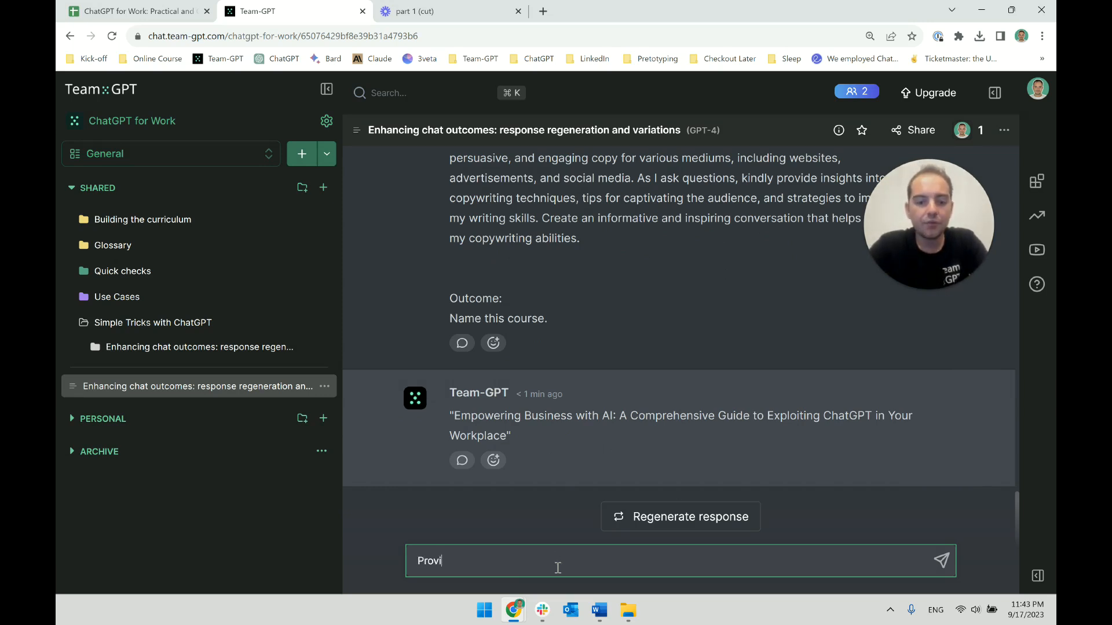
type("de me with 5 more variations")
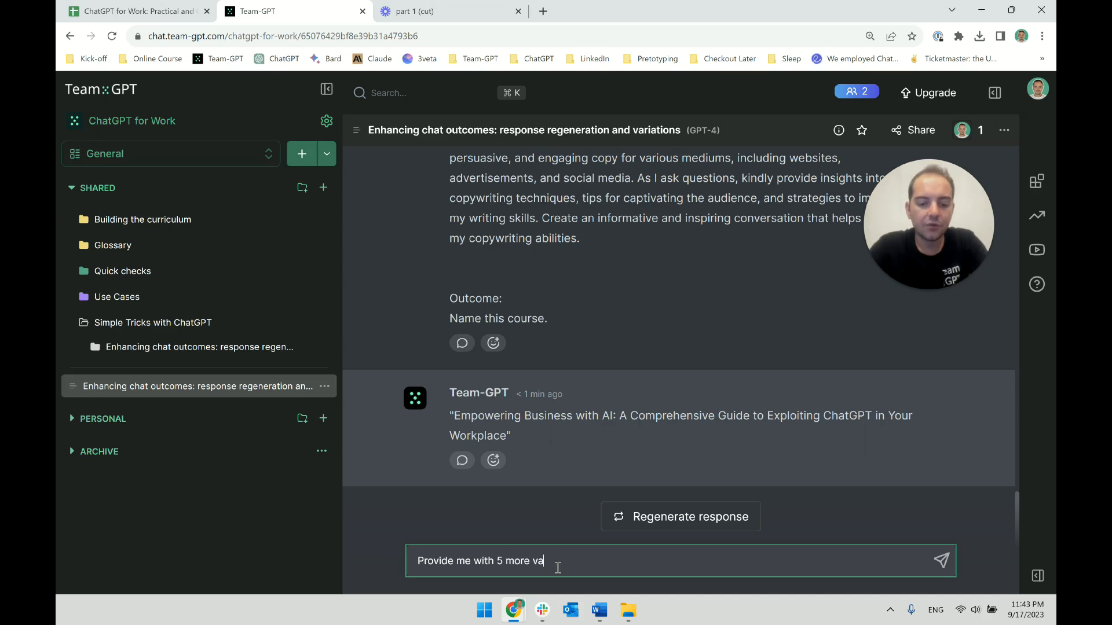
key("Return")
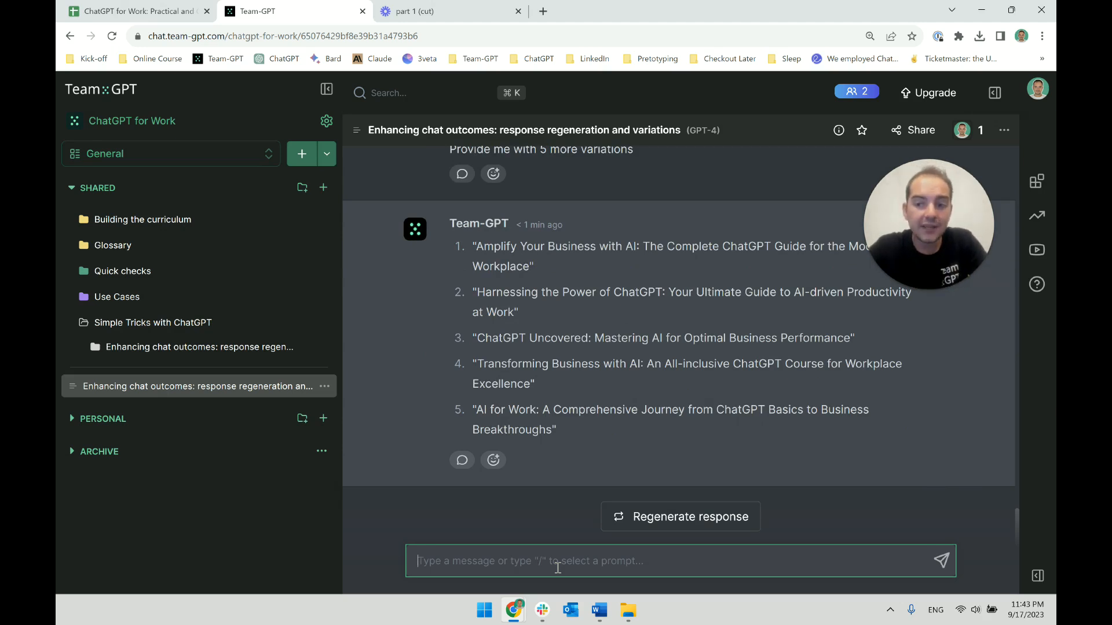
Step: Send the follow-up message "Provide me with 10 more variations" to get further course name options
type("Provide me")
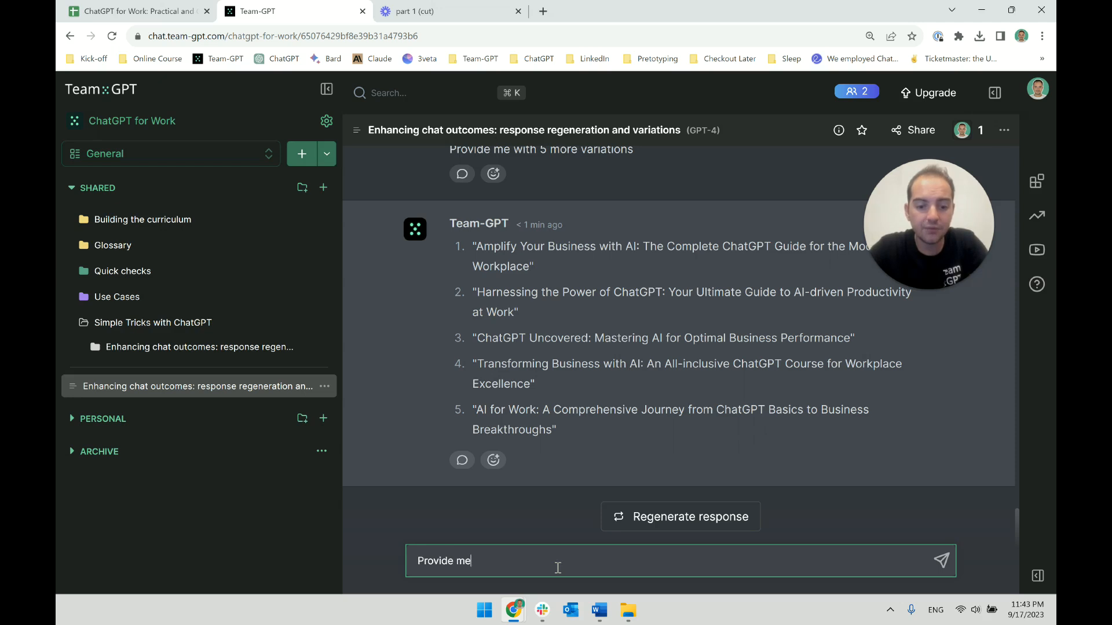
type(" with 10 more variations")
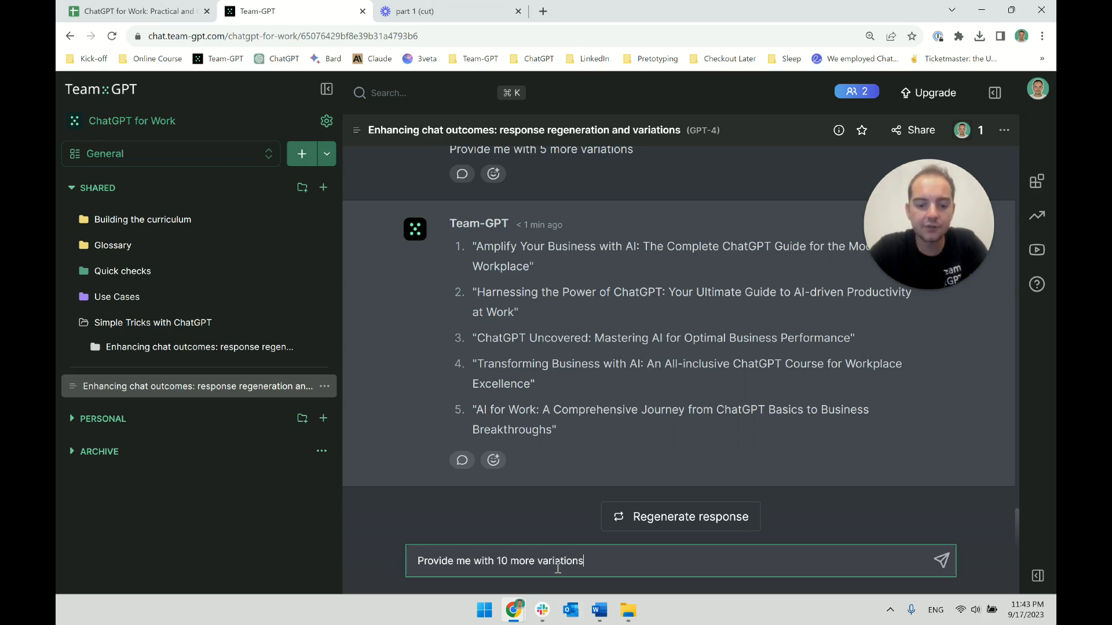
key("Return")
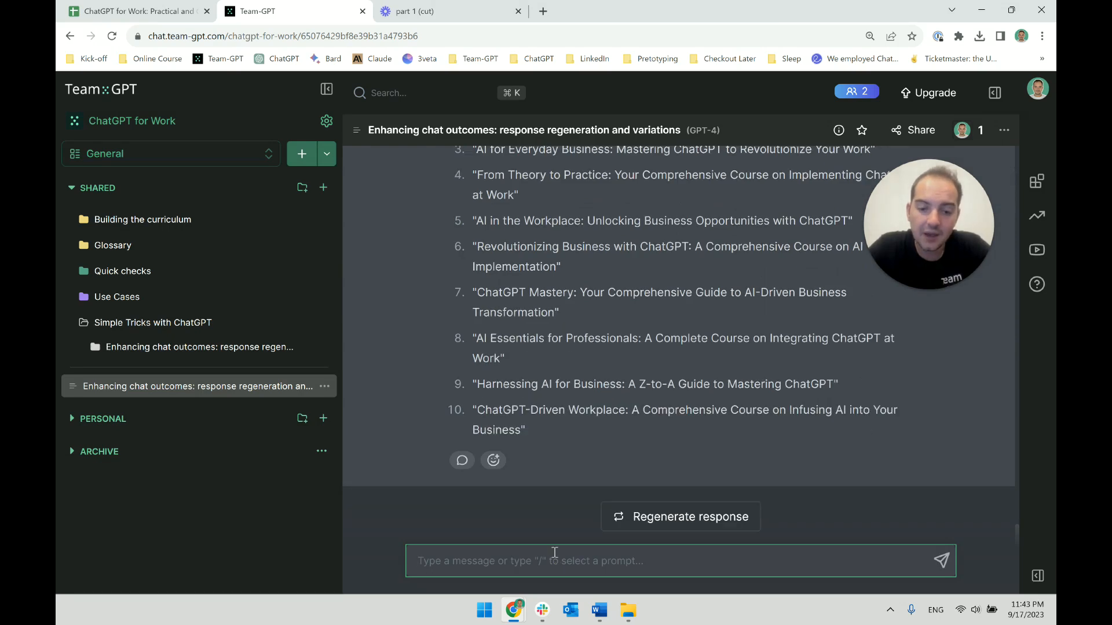
Step: Copy the phrase "ChatGPT for Work" from the working title in the original course naming prompt
scroll(582, 442, "up", 3)
scroll(582, 441, "up", 10)
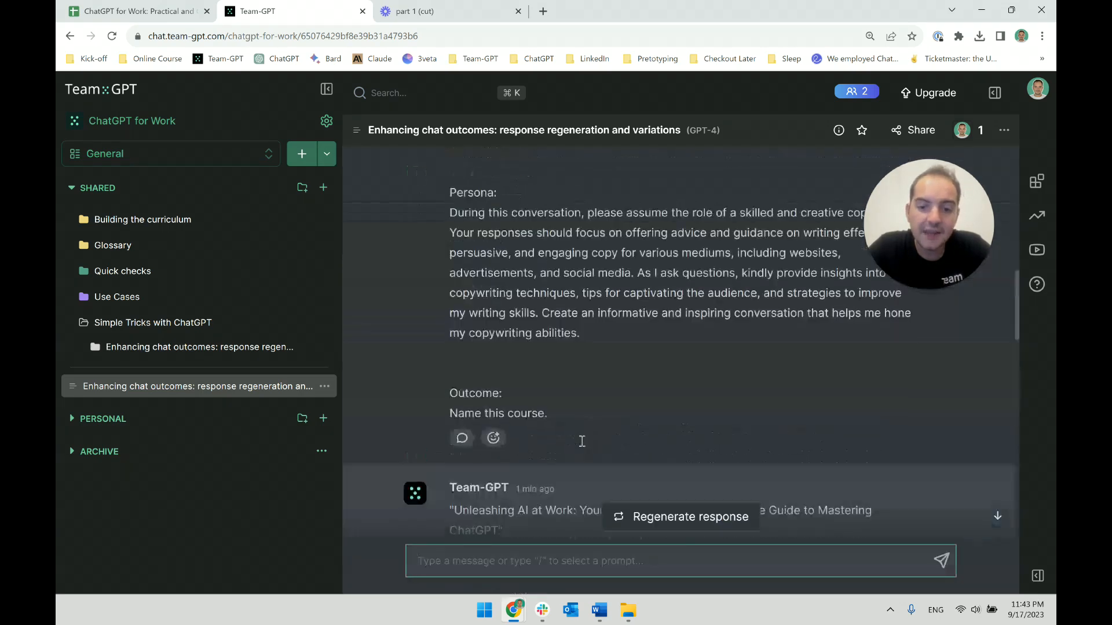
scroll(505, 310, "down", 2)
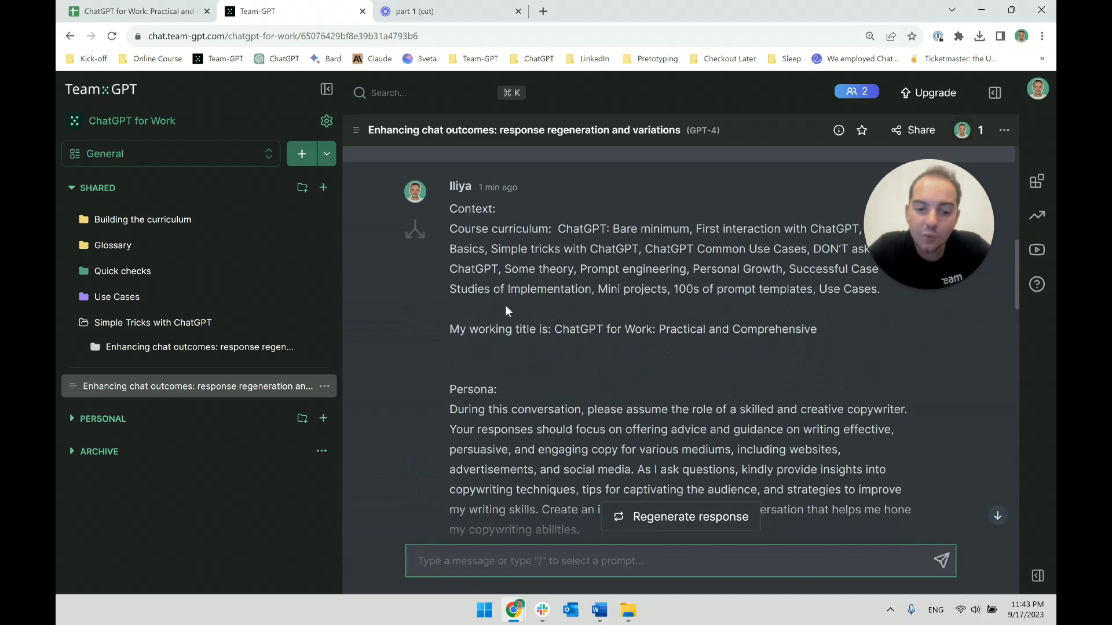
left_click_drag(556, 328, 654, 329)
right_click(630, 330)
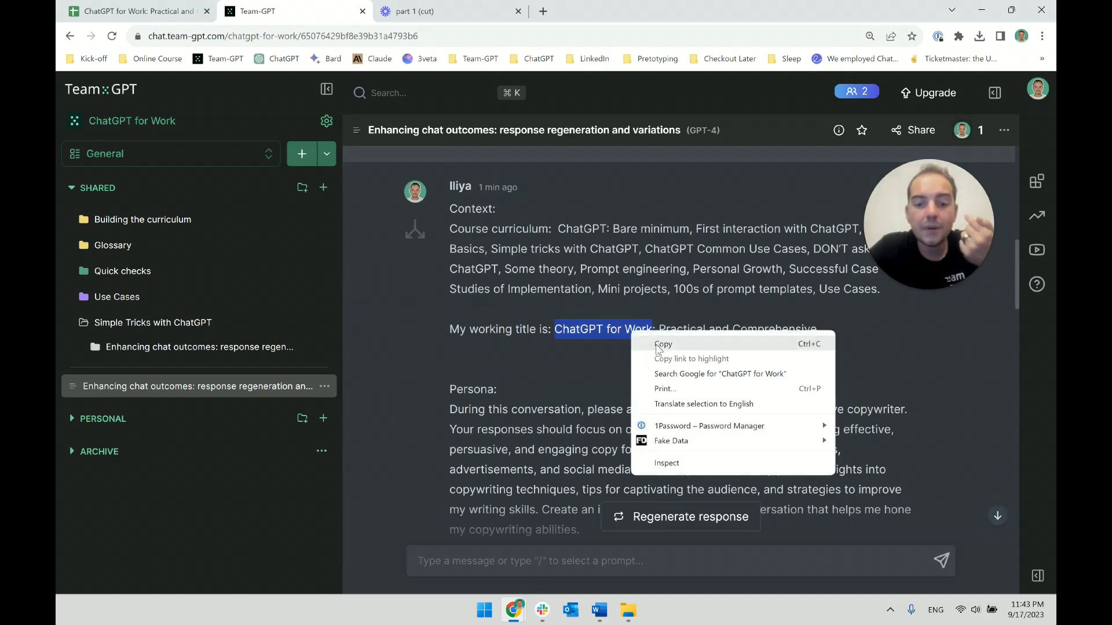
left_click(655, 344)
Step: Send the message "Please always start the titles with: ChatGPT for Work", followed on a new line by "Provide 10 more variations"
scroll(652, 394, "down", 10)
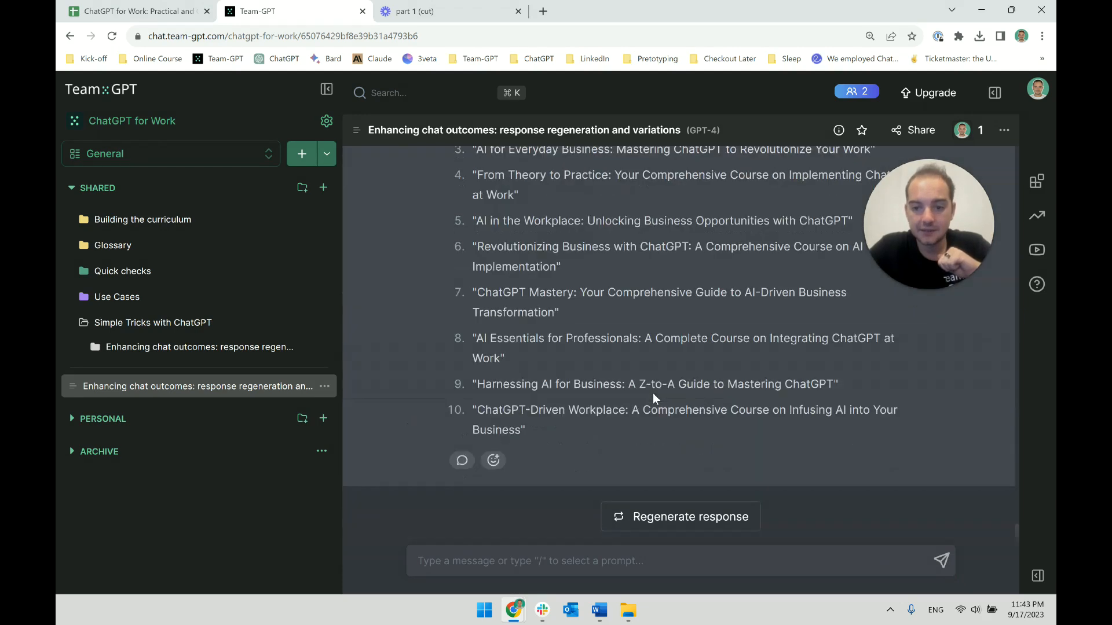
left_click(550, 562)
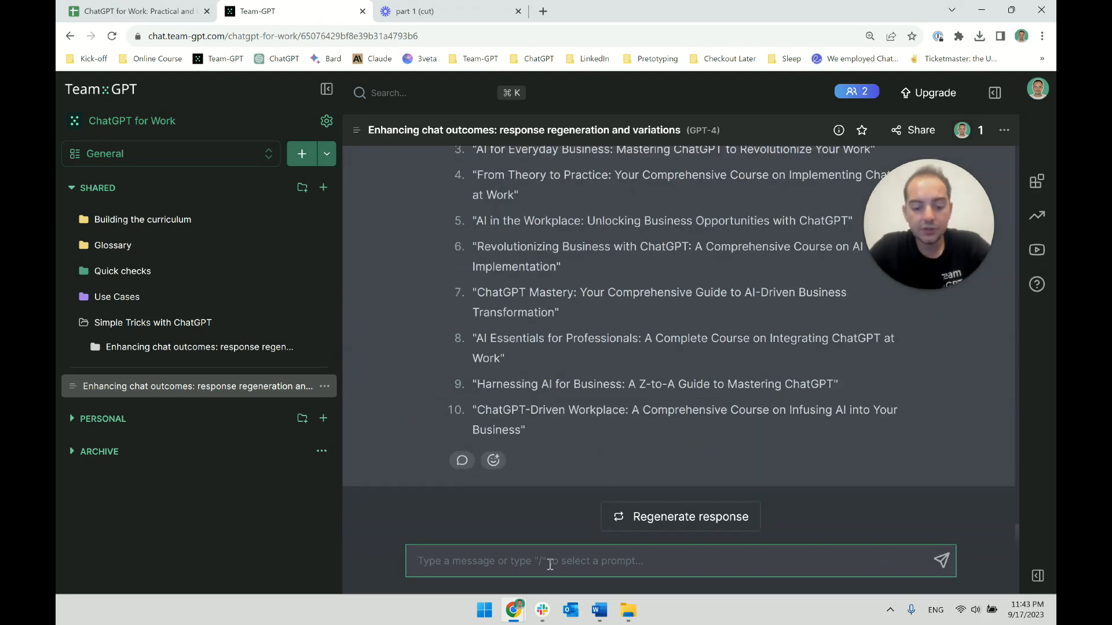
type("Please start")
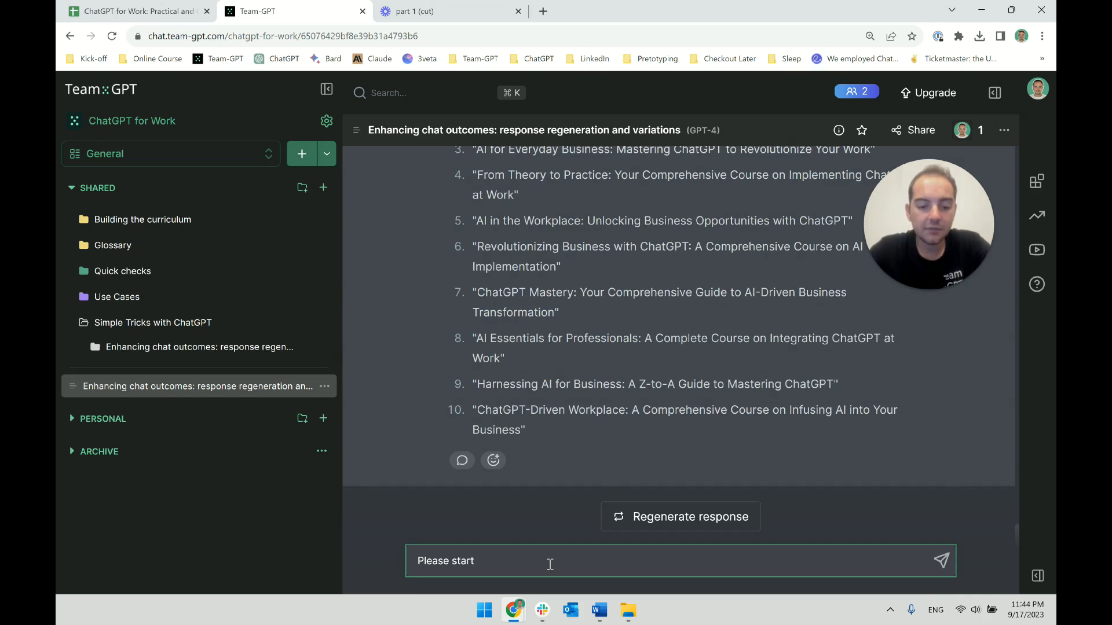
key("ctrl+Left")
type("always")
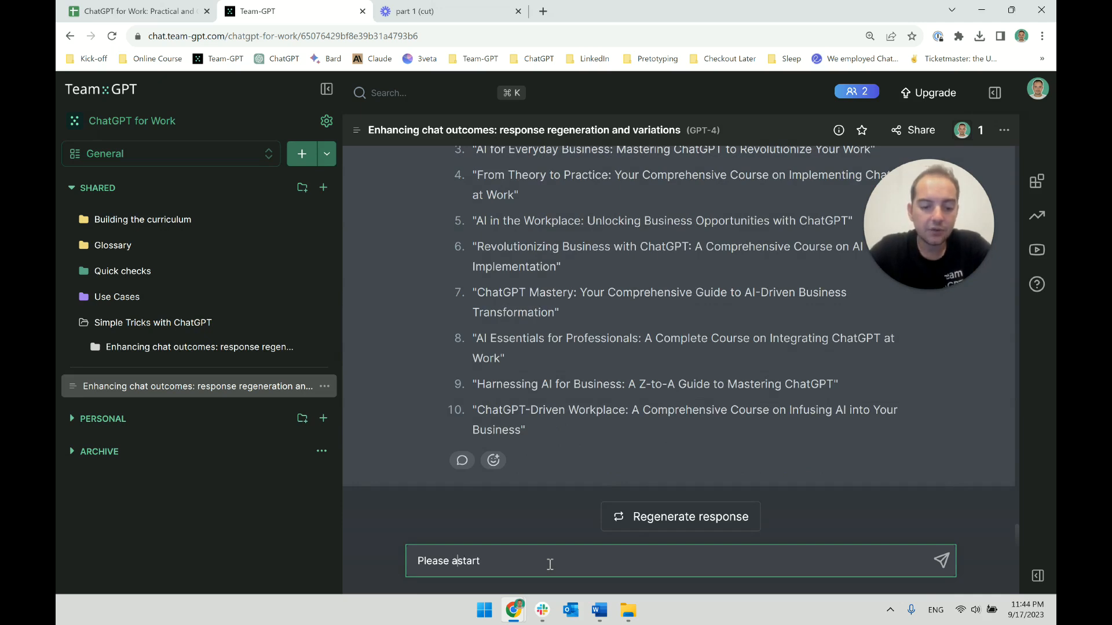
key("End")
type("the title with:")
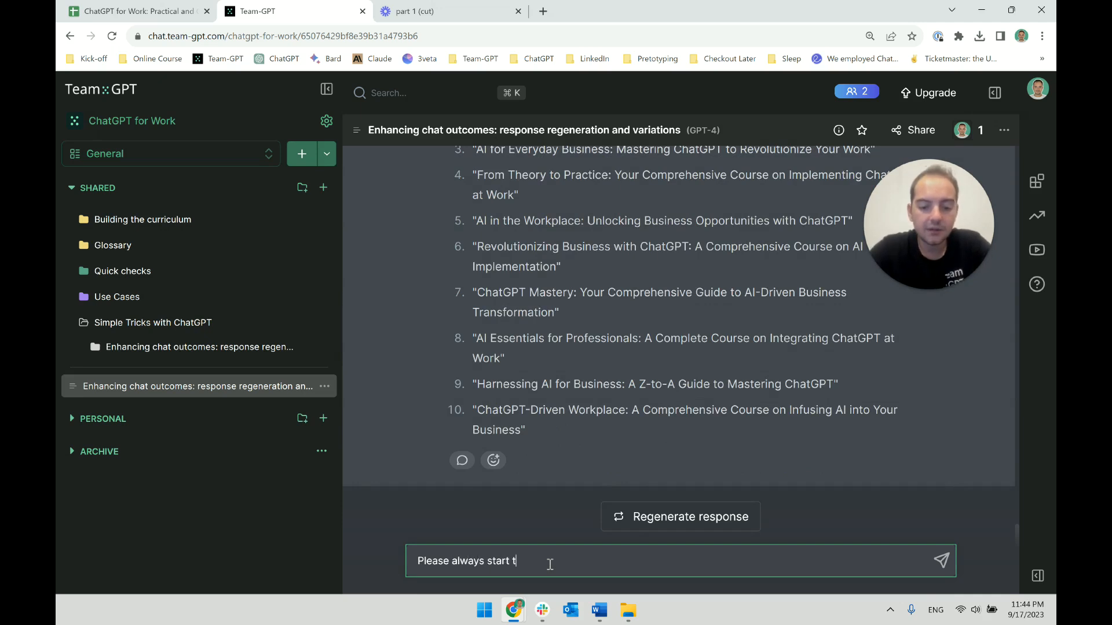
key("ctrl+v")
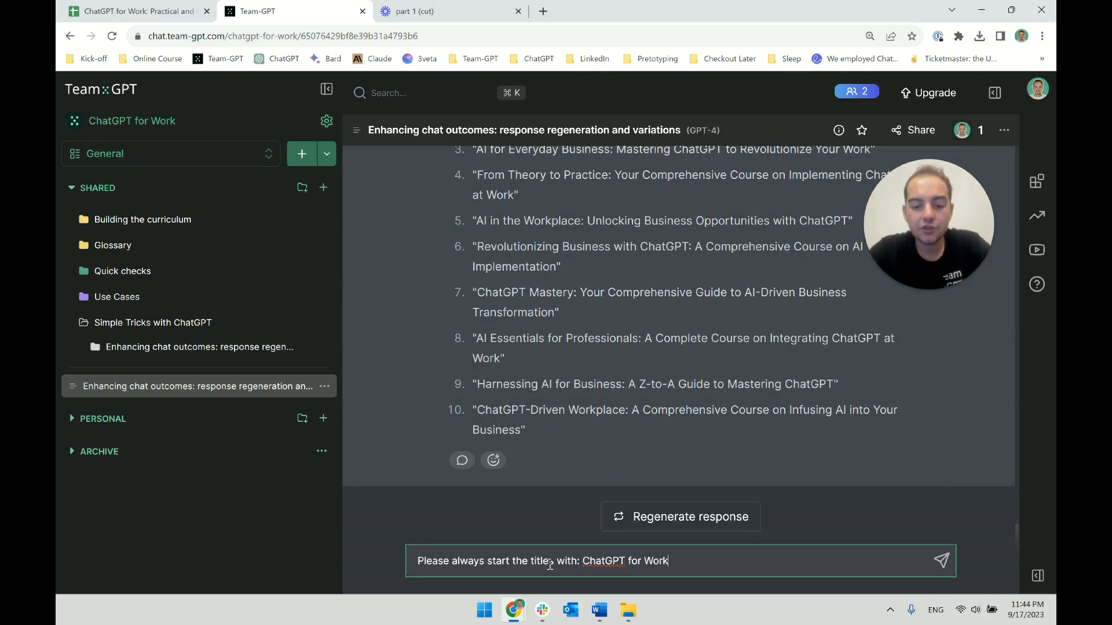
key("shift+Return")
type("Provide 1")
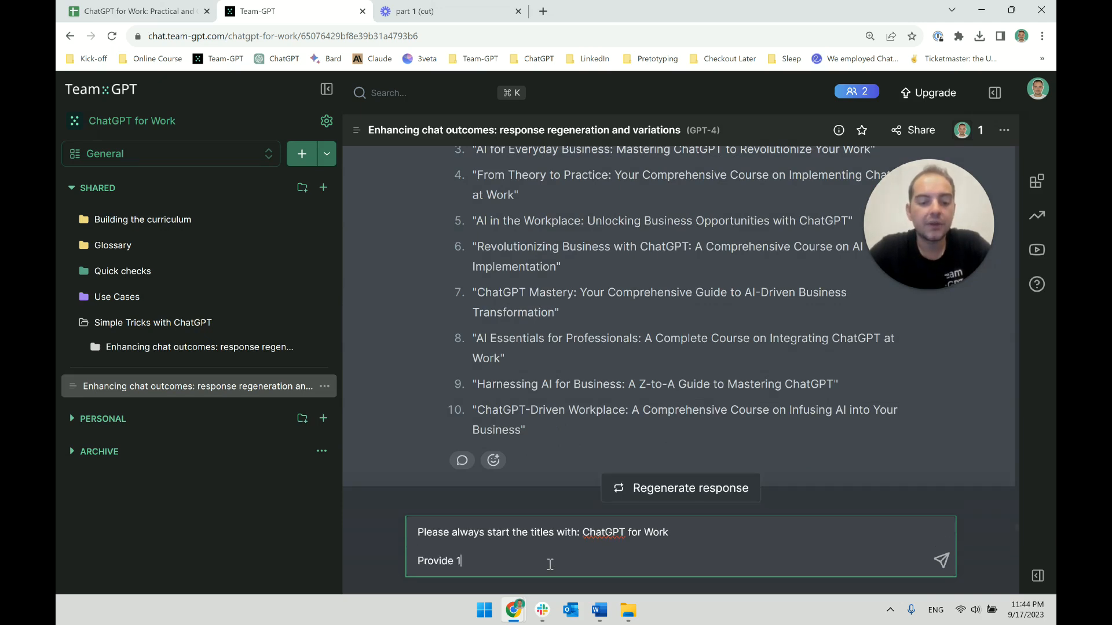
type("0 more variations")
key("Return")
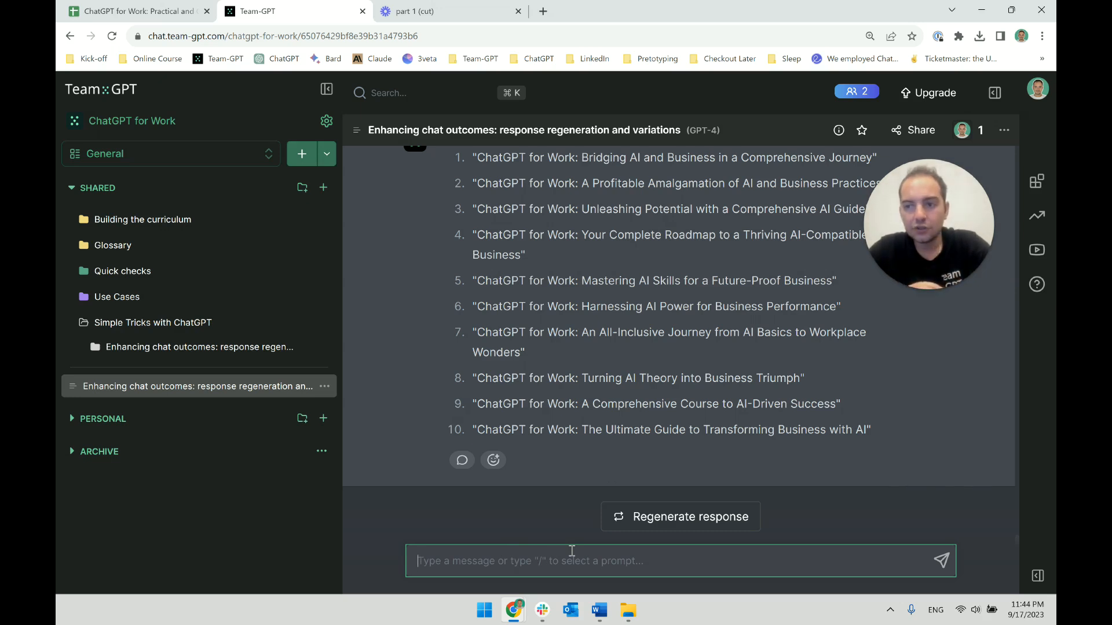
type("Pro")
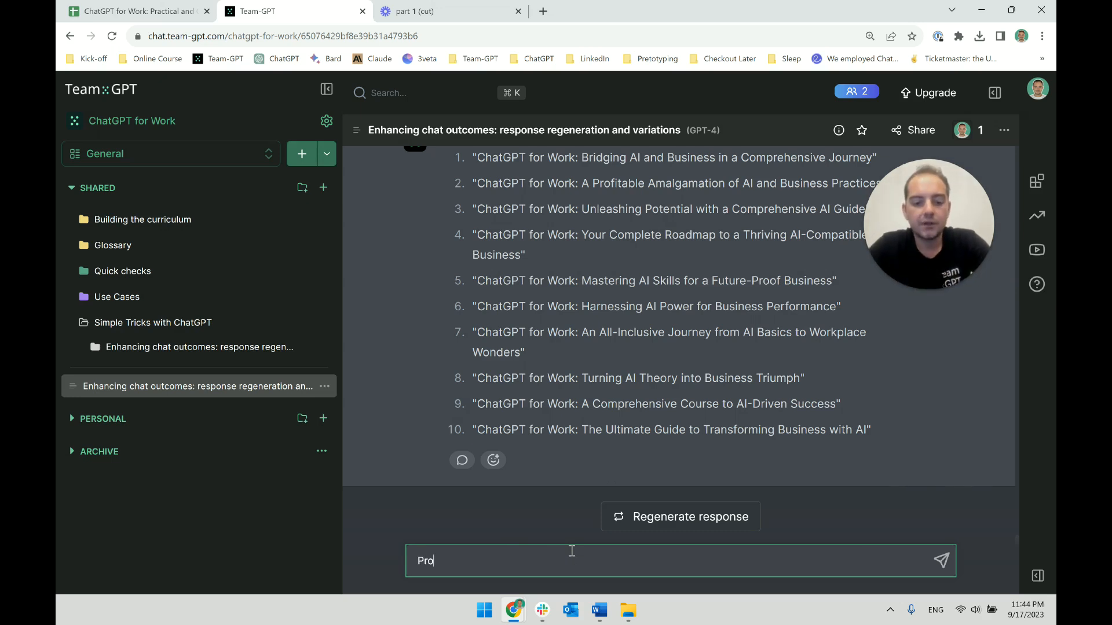
type("vide 10")
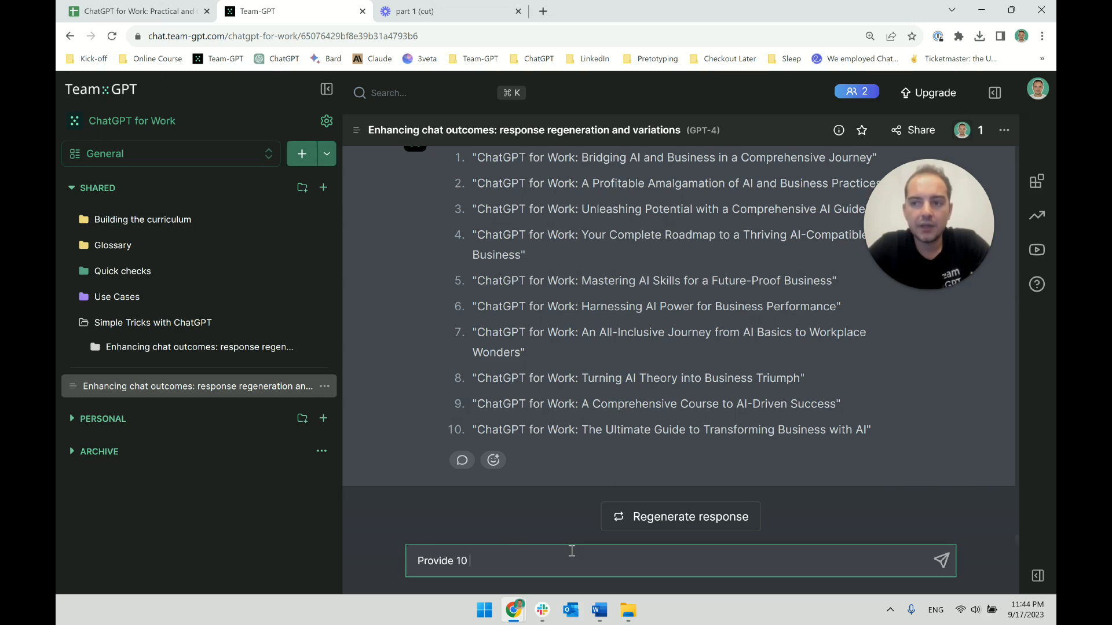
key("BackSpace")
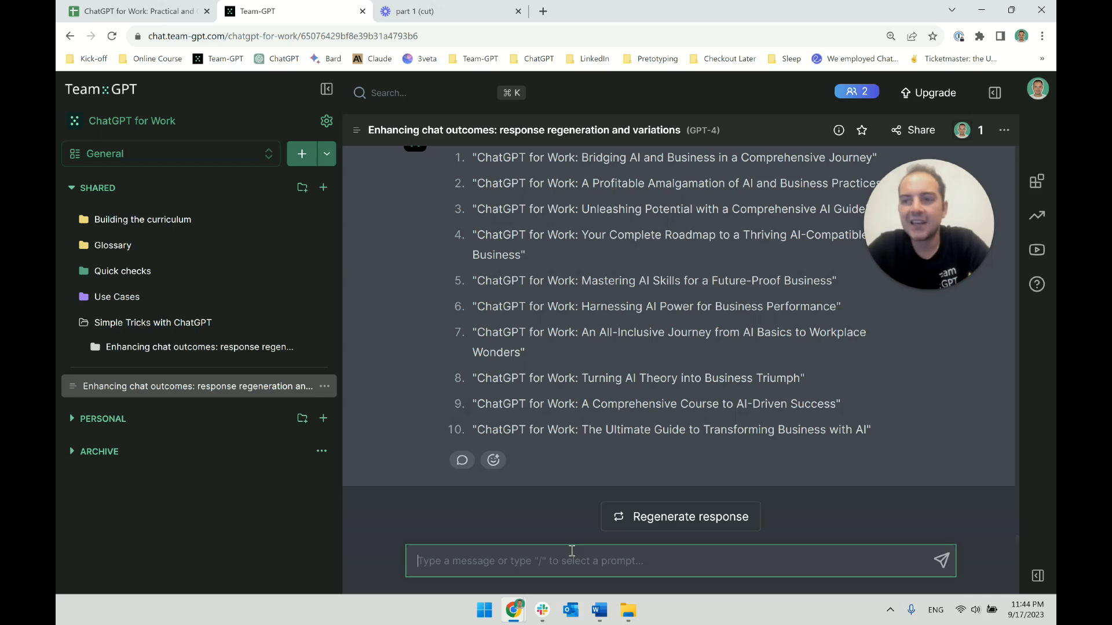
type("Less a")
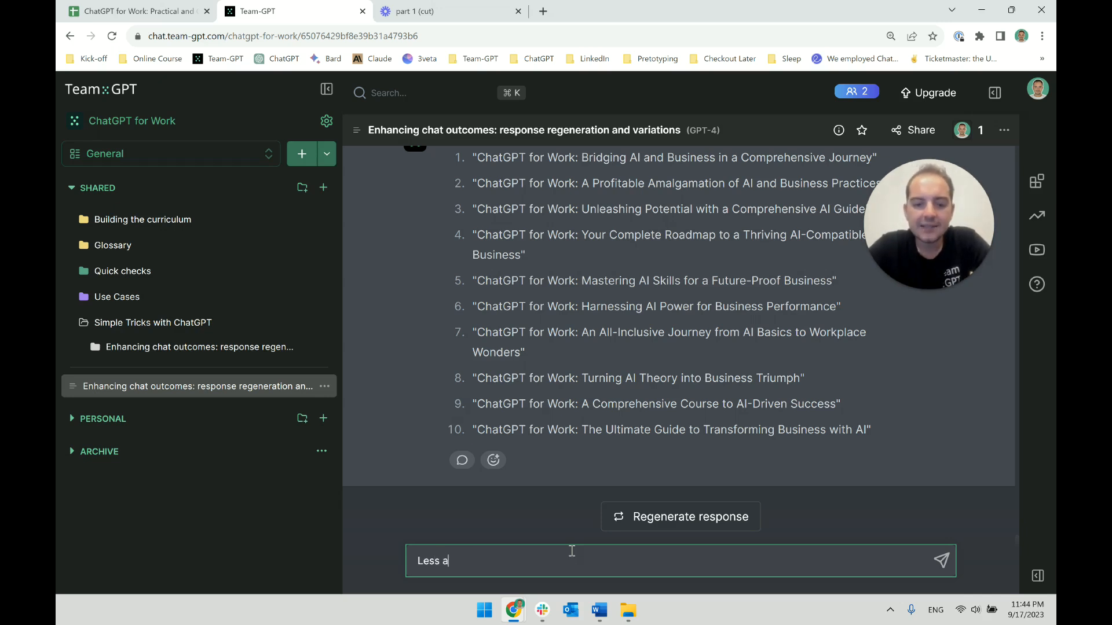
type("djectives and more")
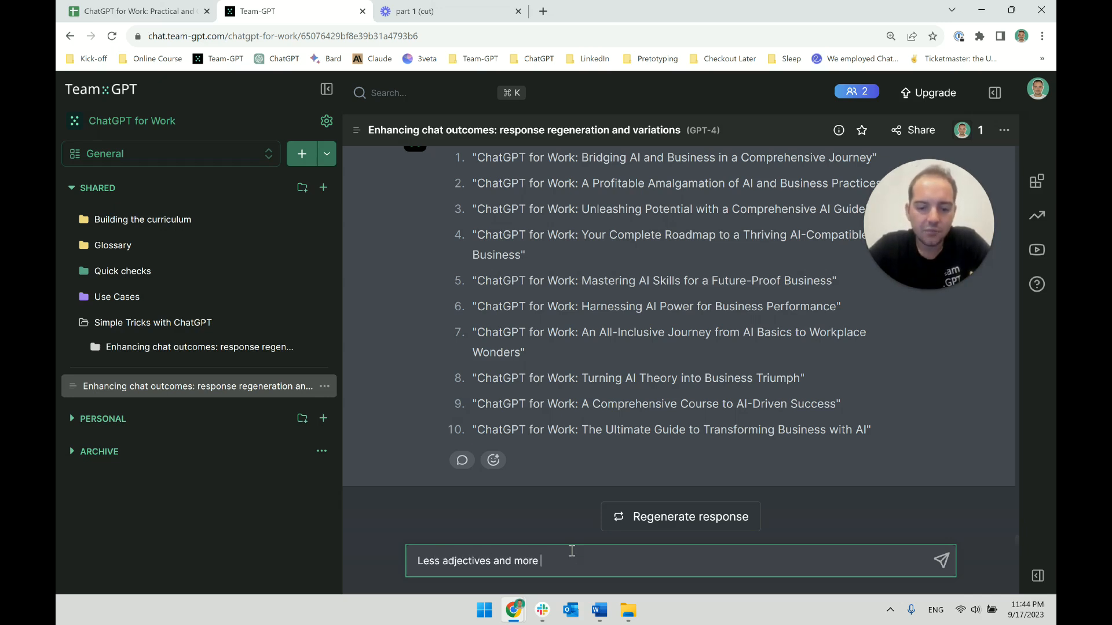
key("BackSpace")
key("BackSpace")
key("BackSpace")
key("BackSpace")
key("BackSpace")
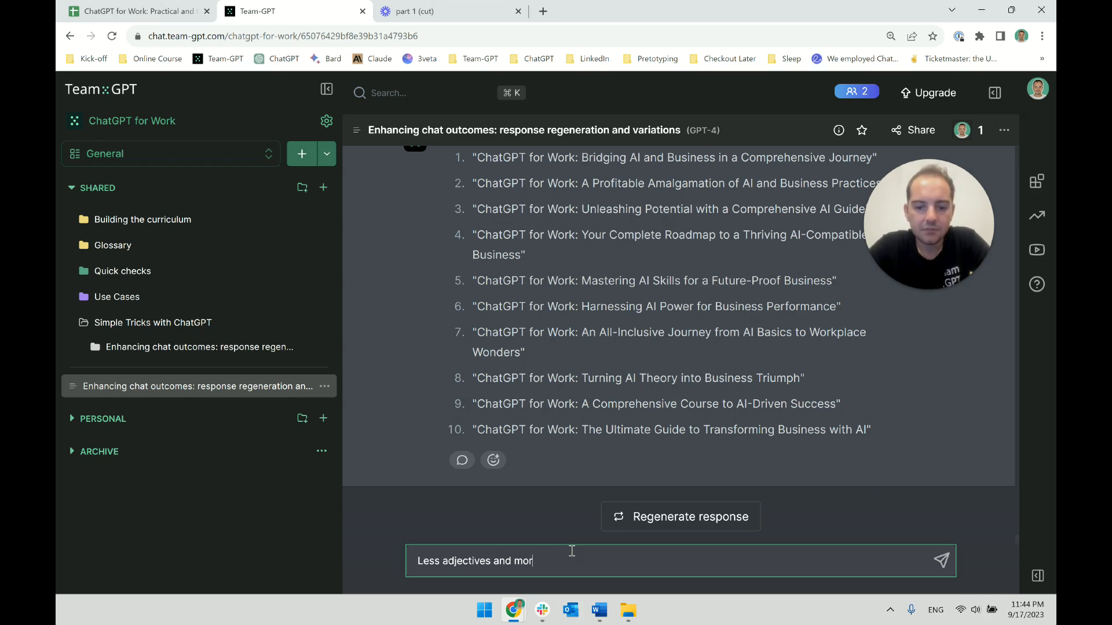
type("sh")
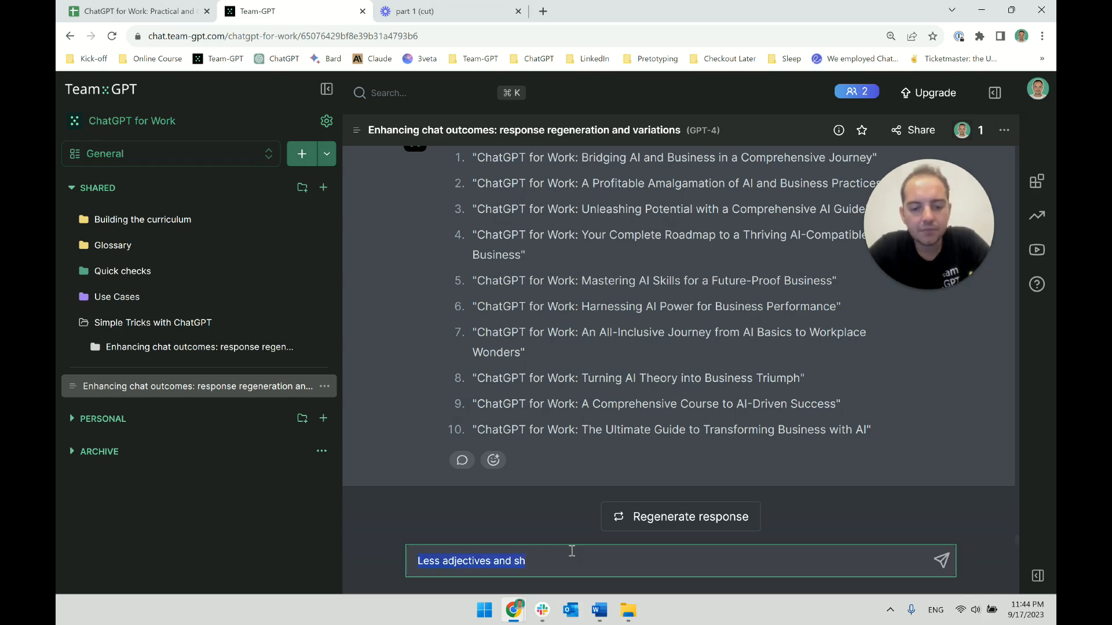
key("BackSpace")
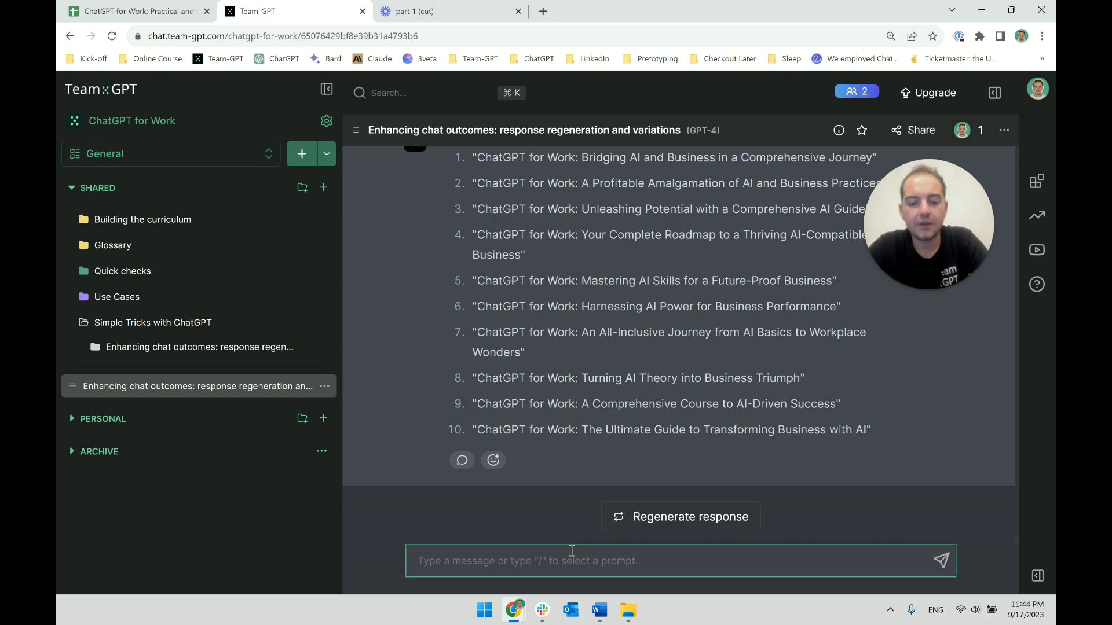
type("lessU")
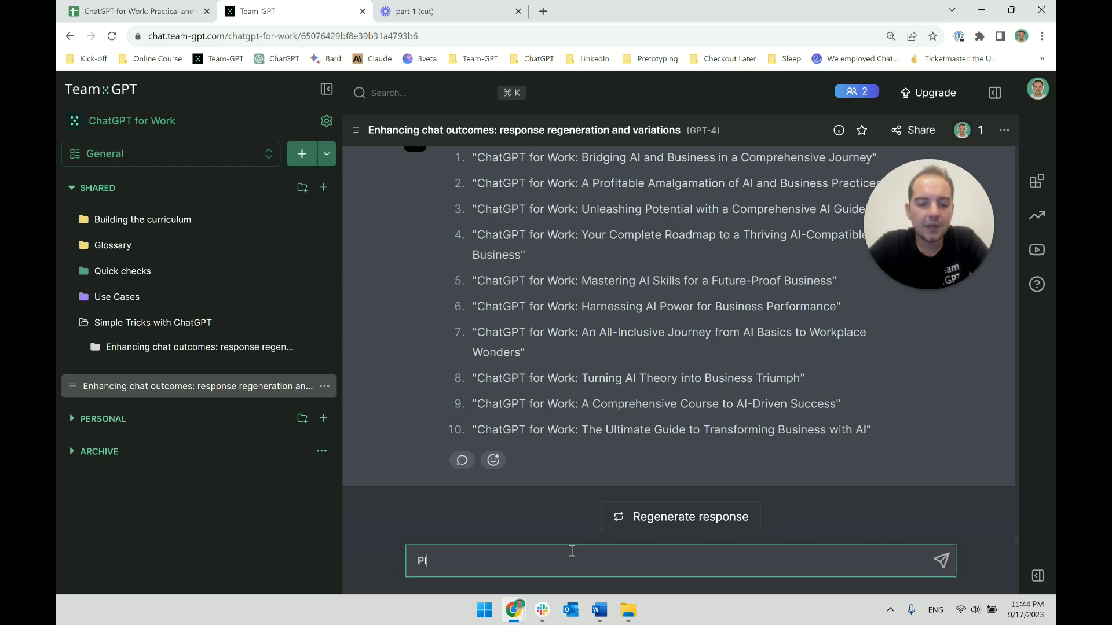
key("BackSpace")
Step: Send the follow-up message "Use less adjectives and shorter names" to refine the course titles
type("Use less adjecti")
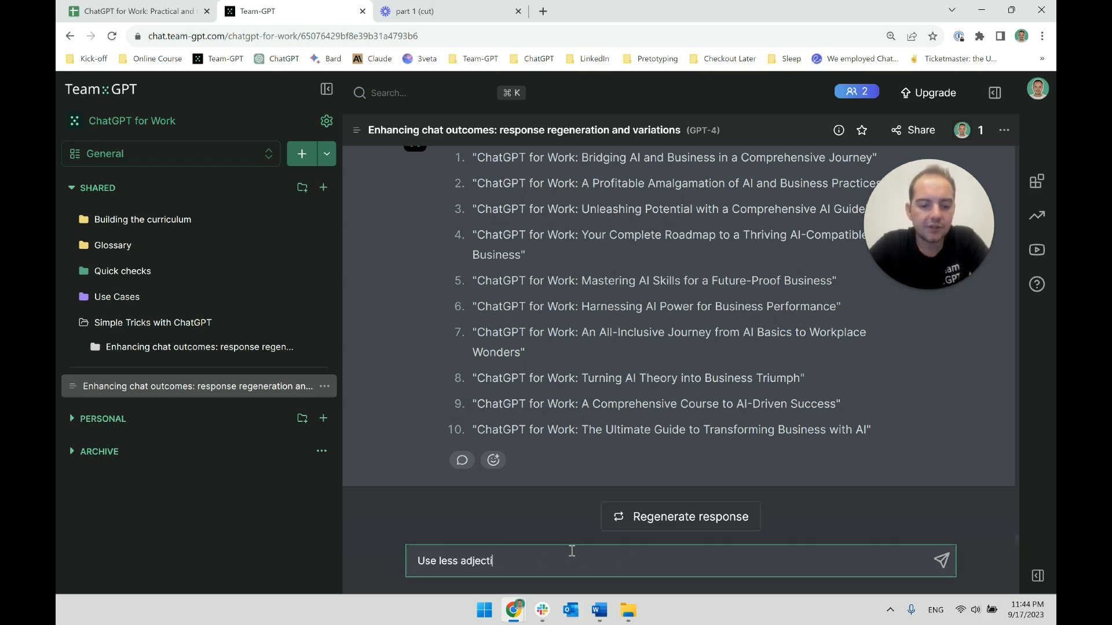
type("ves and shorter names")
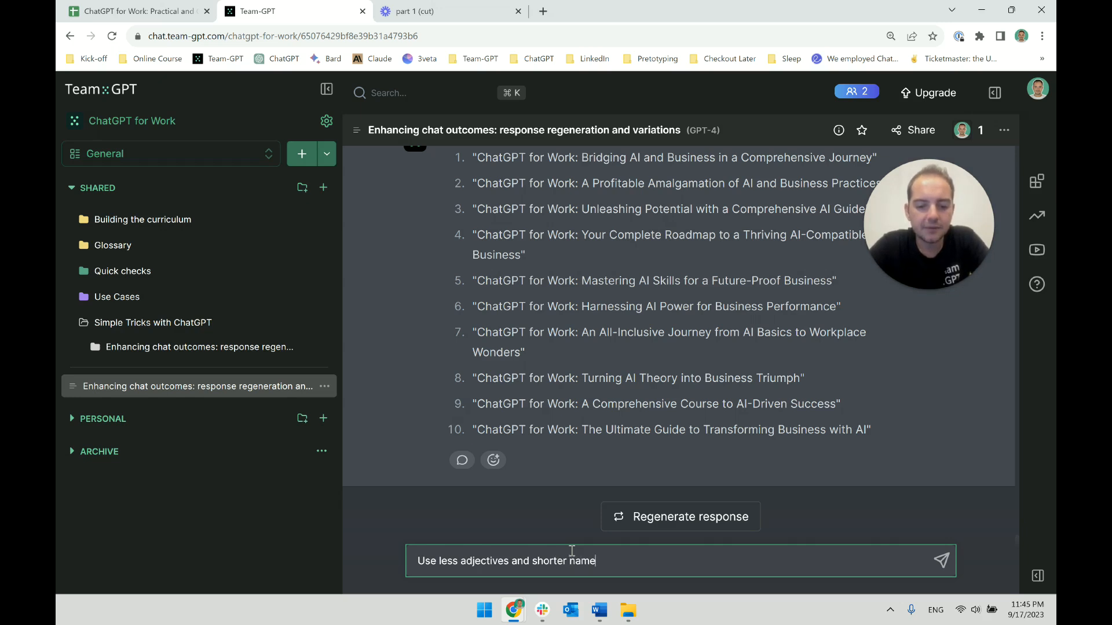
key("Return")
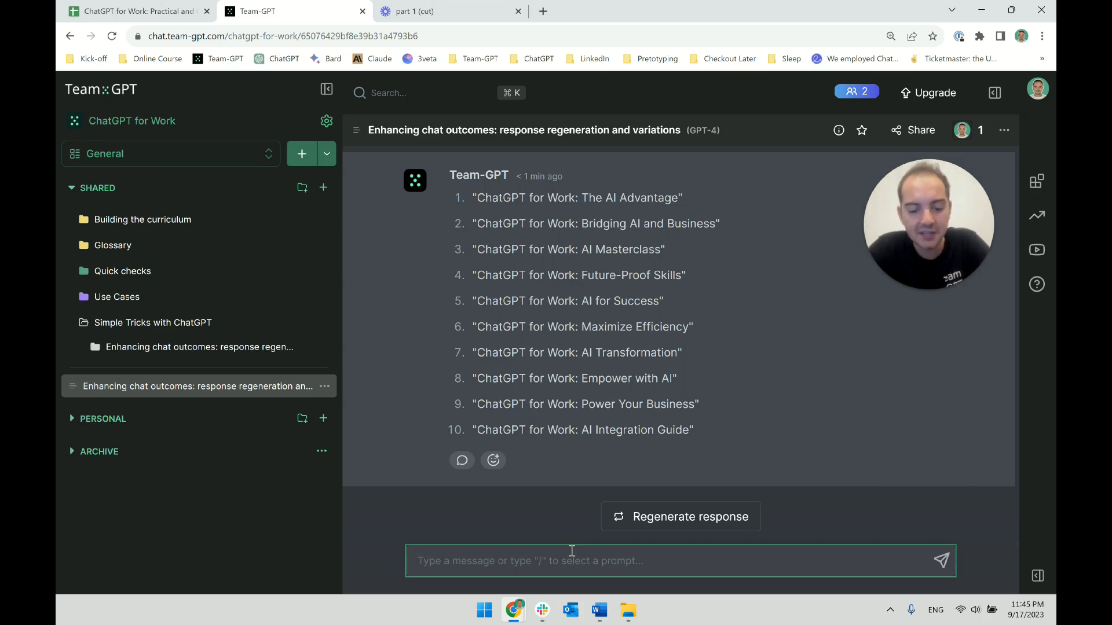
Step: Send a follow-up message asking the titles to include that the course is practical
type("Include that it is practical")
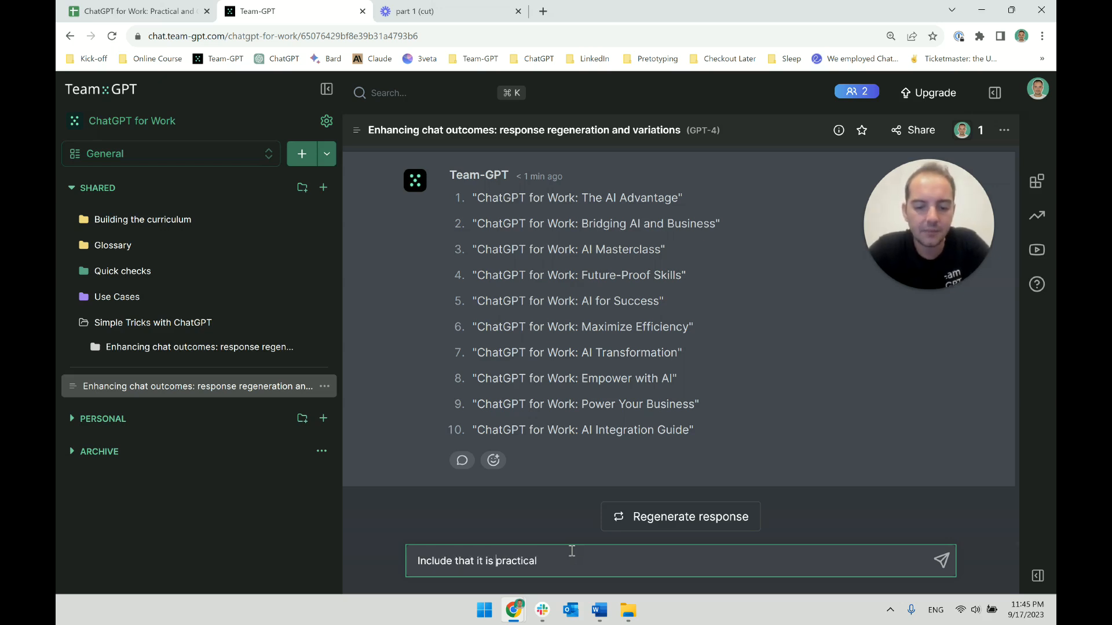
type("a")
key("Return")
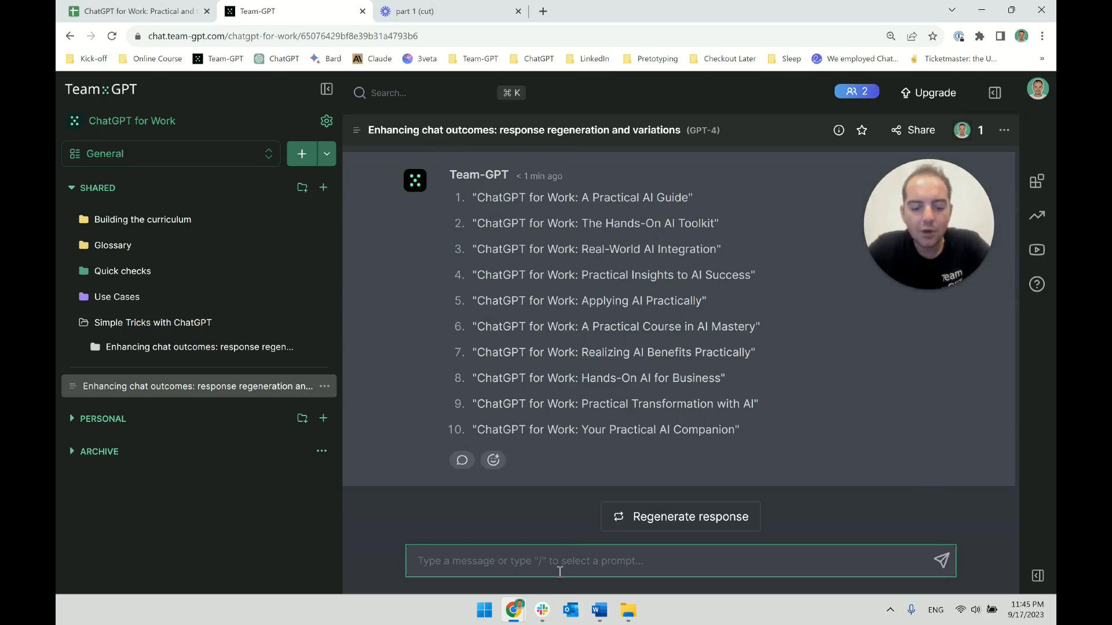
Step: Send the follow-up message "Say it is comprehensive" to refine the course titles further
type("Sa")
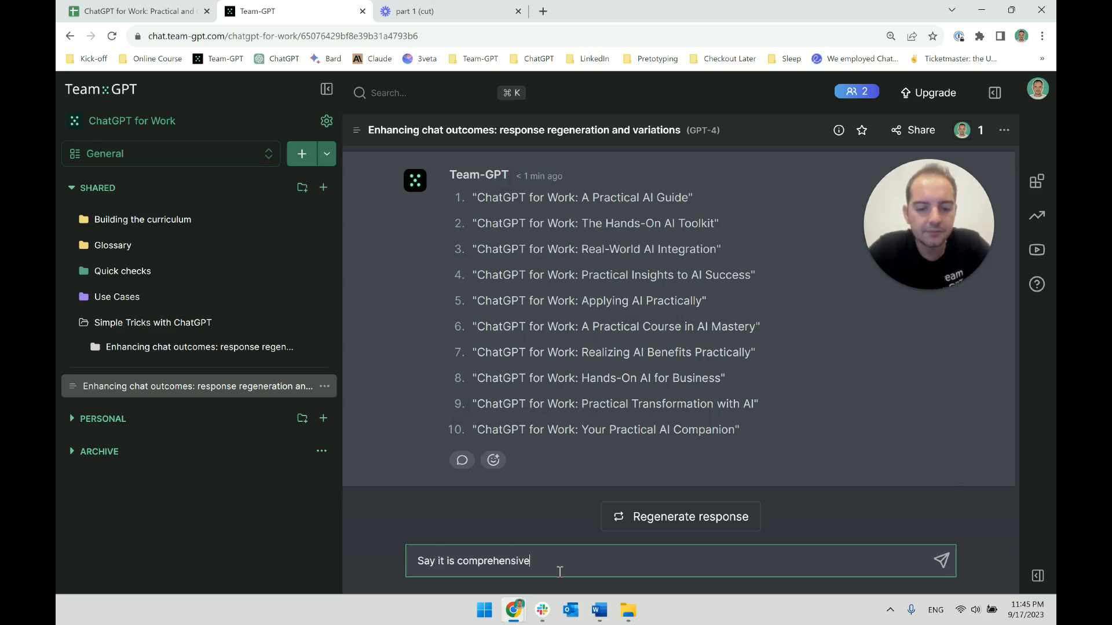
type("y it is comprehensive")
key("Return")
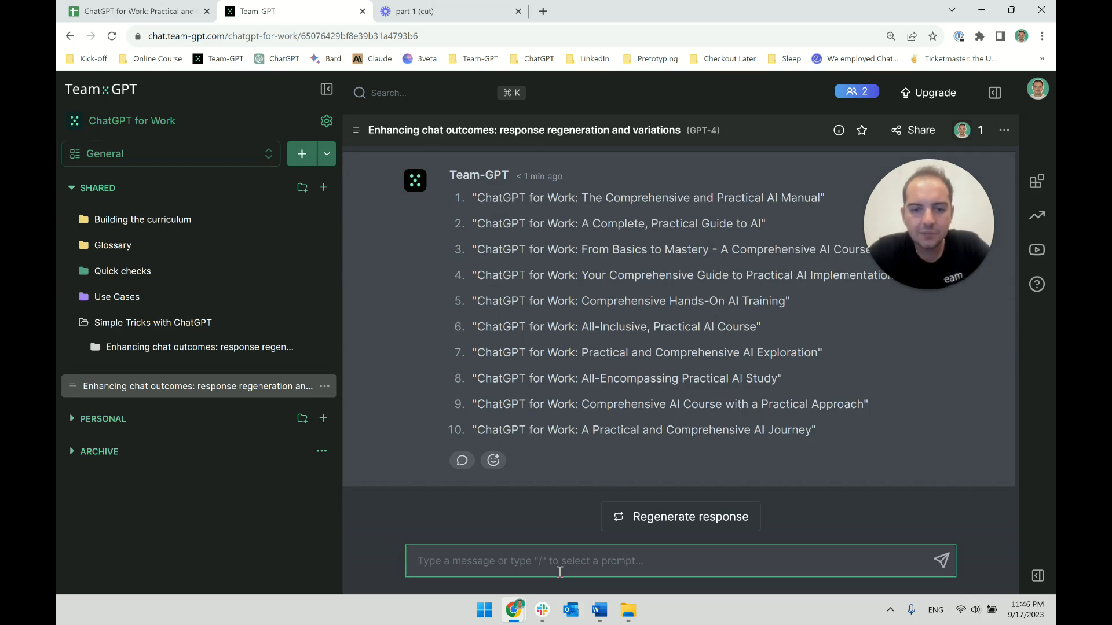
Step: Send the follow-up message "Give me 10 more" and review the preceding list of comprehensive course titles
type("Giv")
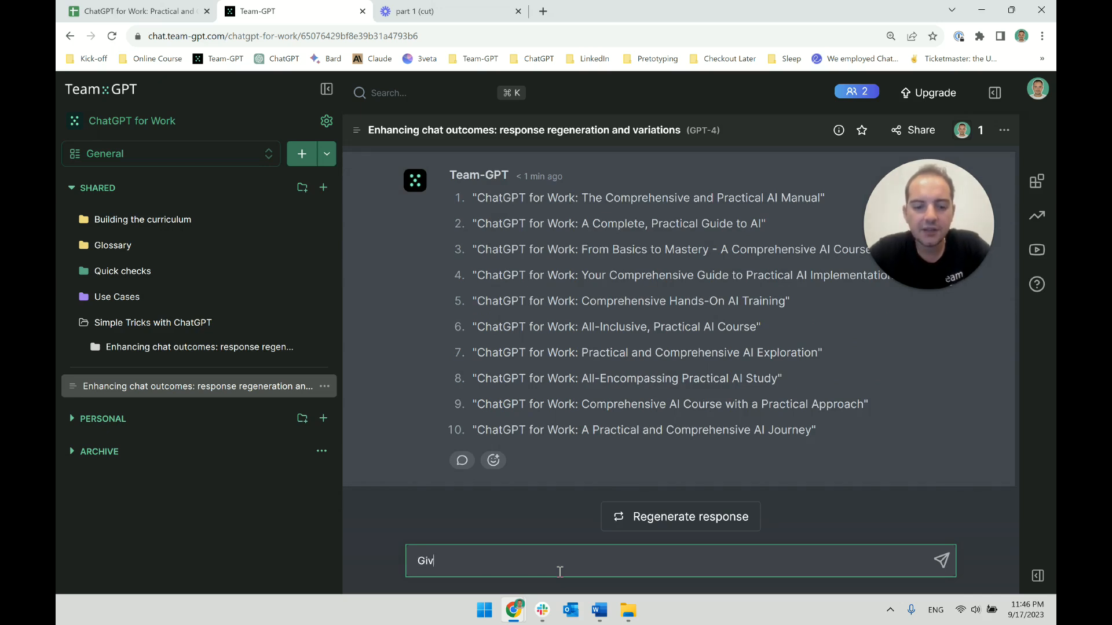
type("e me 10 more")
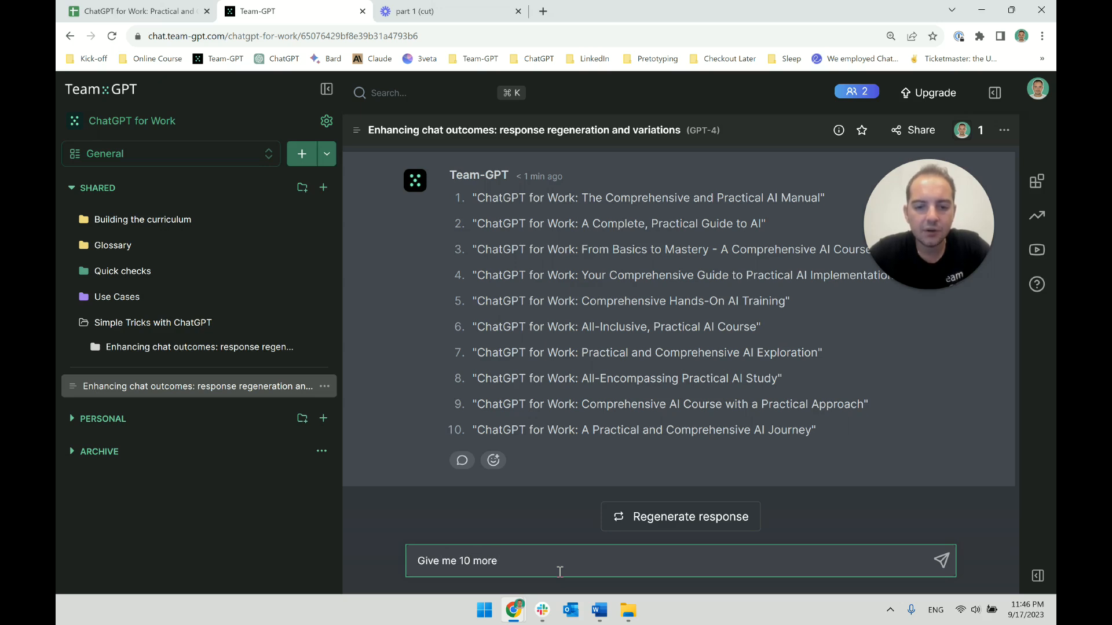
key("Return")
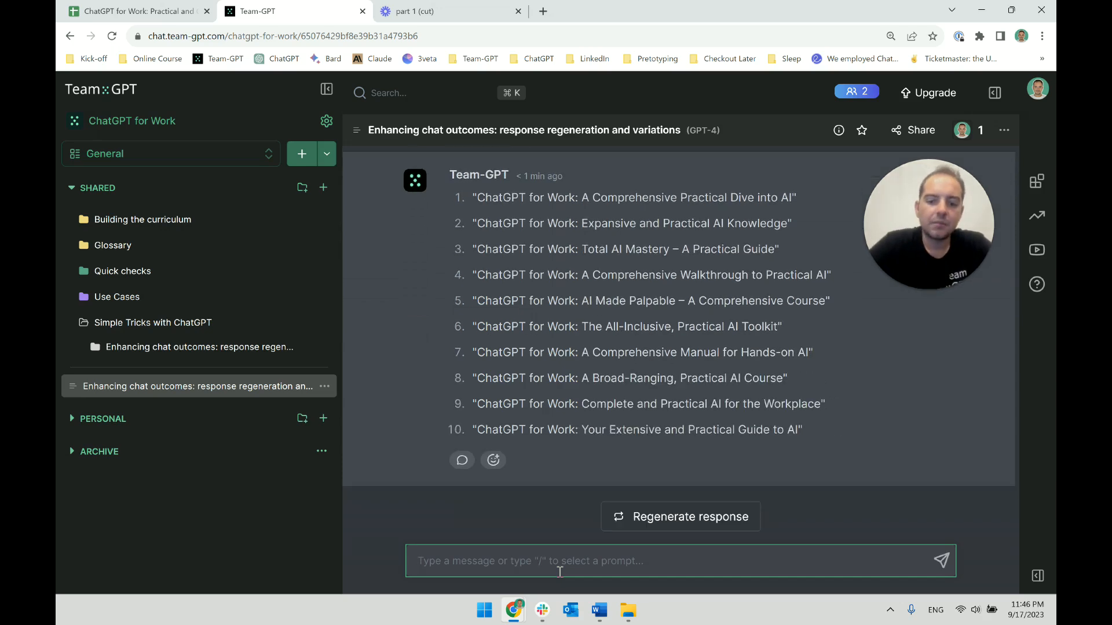
scroll(673, 396, "up", 7)
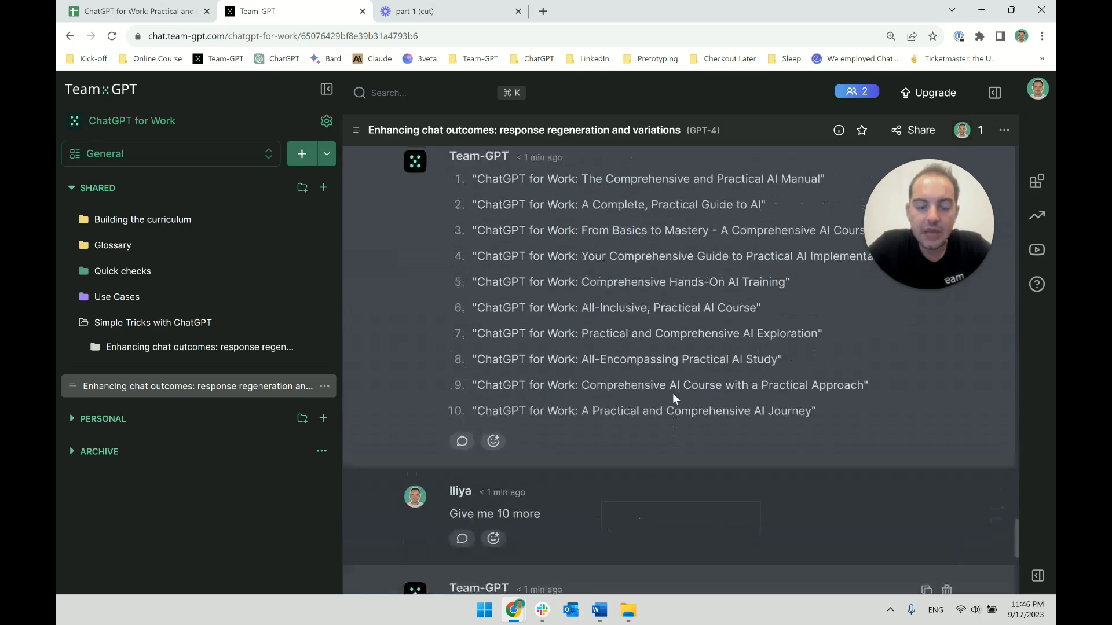
scroll(672, 392, "up", 2)
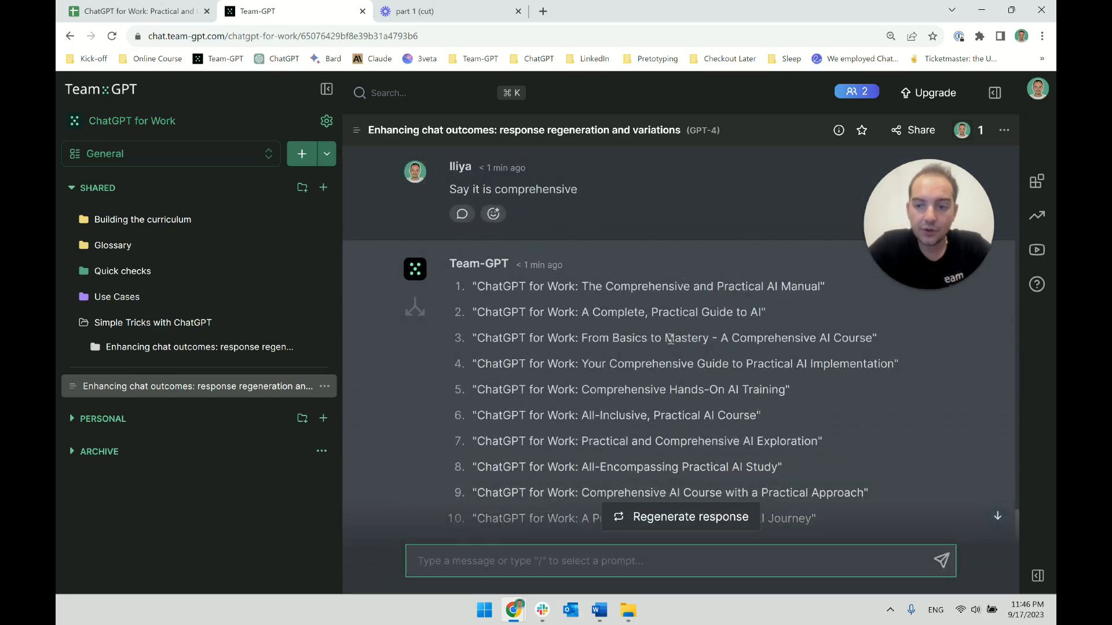
Step: Compare the latest course title lists and start a follow-up message with the line "Use these as inspiration:"
scroll(670, 339, "down", 10)
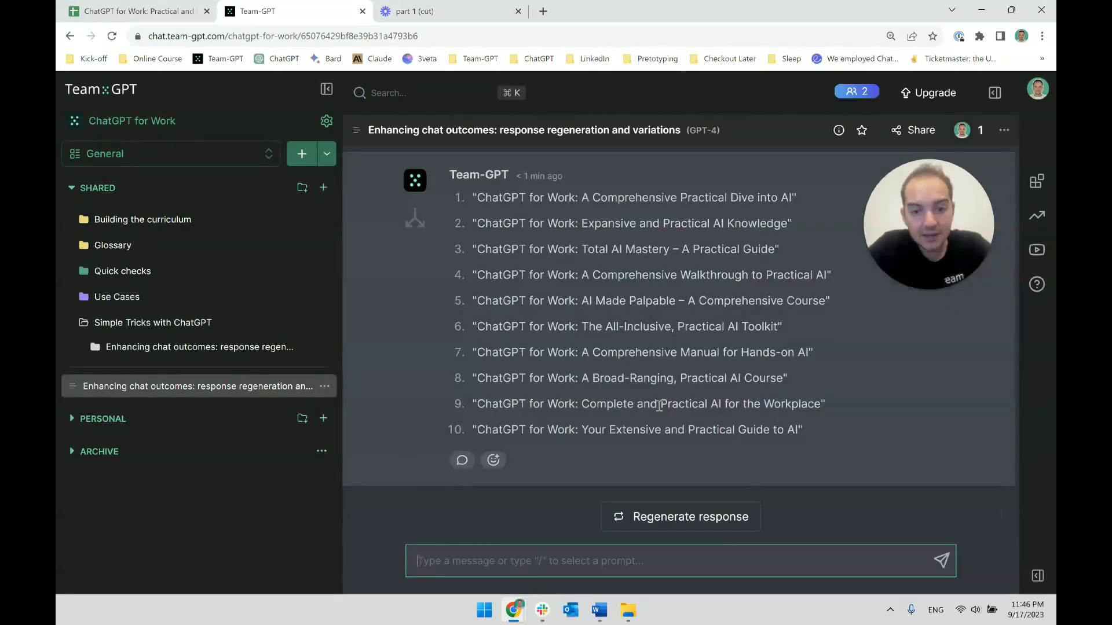
scroll(659, 405, "up", 8)
scroll(635, 398, "down", 2)
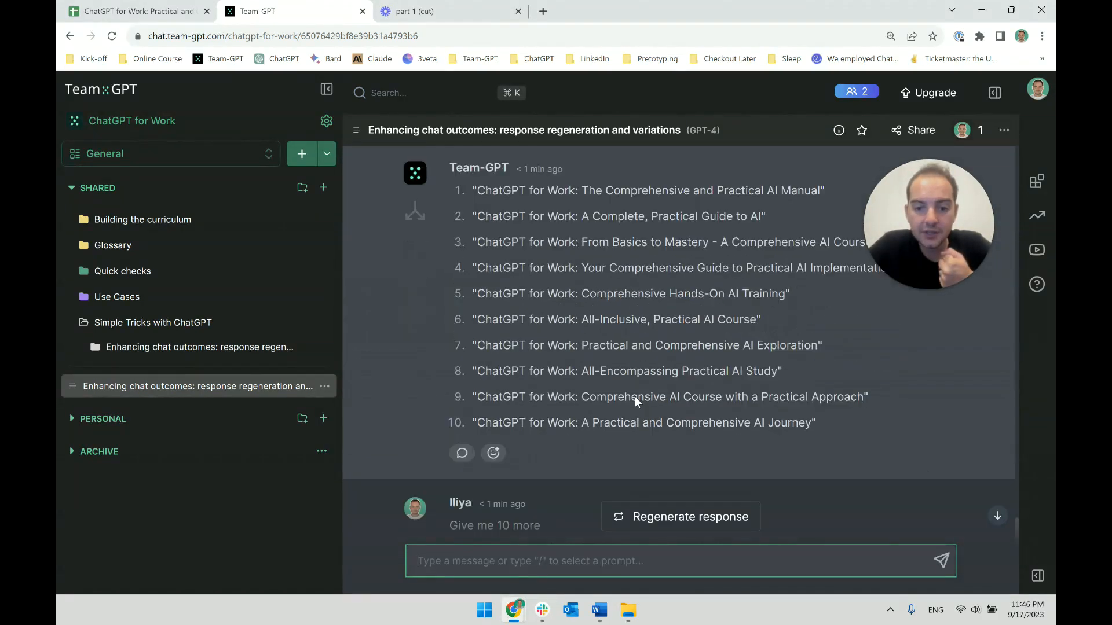
scroll(796, 329, "up", 1)
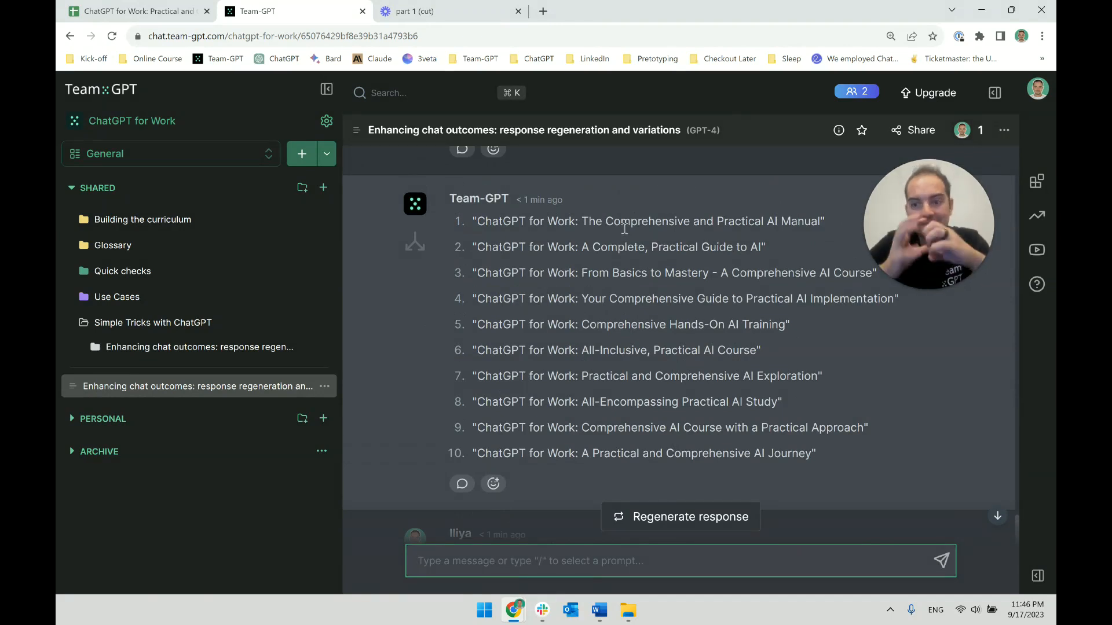
type("Use these ")
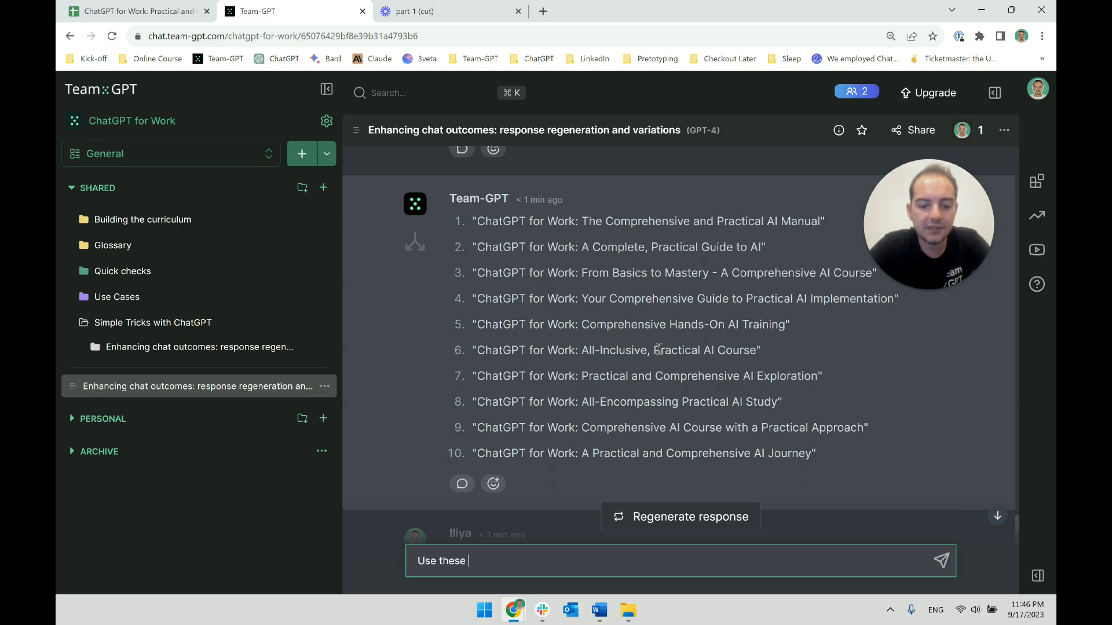
type("as inspiration:")
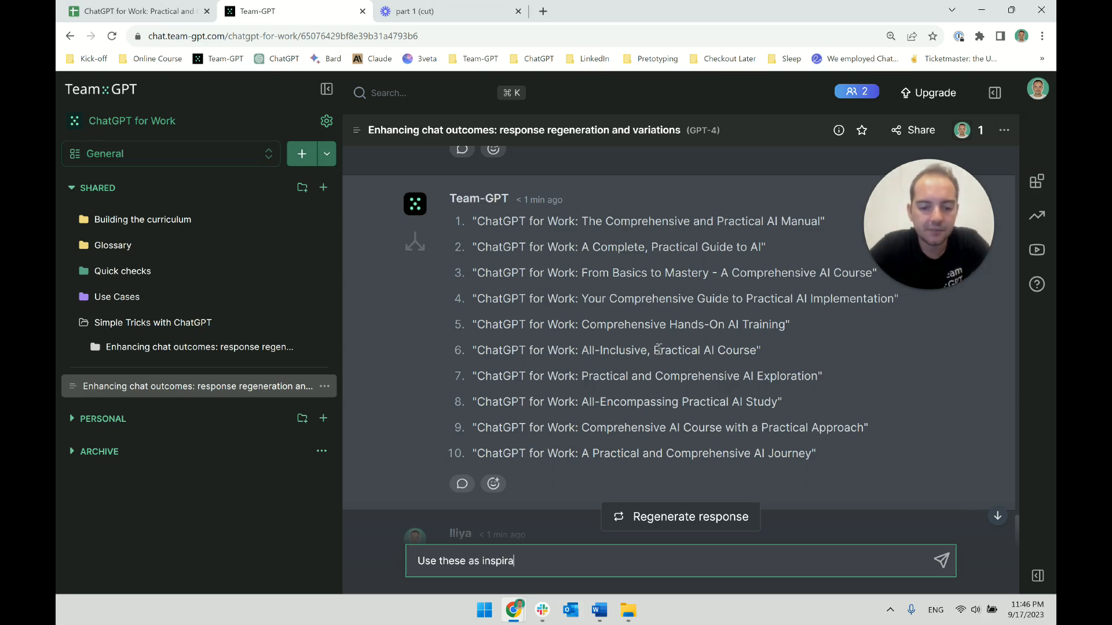
key("shift+Return")
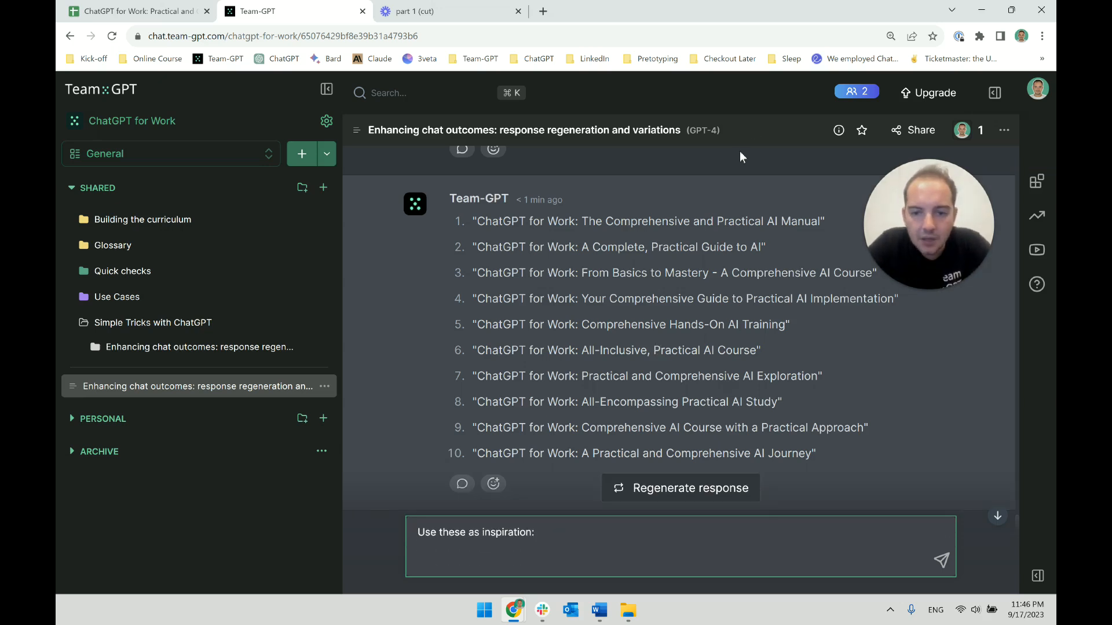
Step: Copy the titles "ChatGPT for Work: A Complete, Practical Guide to AI" and "ChatGPT for Work: Comprehensive Hands-On AI Training" into the message draft
triple_click(673, 248)
key("ctrl+c")
left_click(465, 558)
key("ctrl+v")
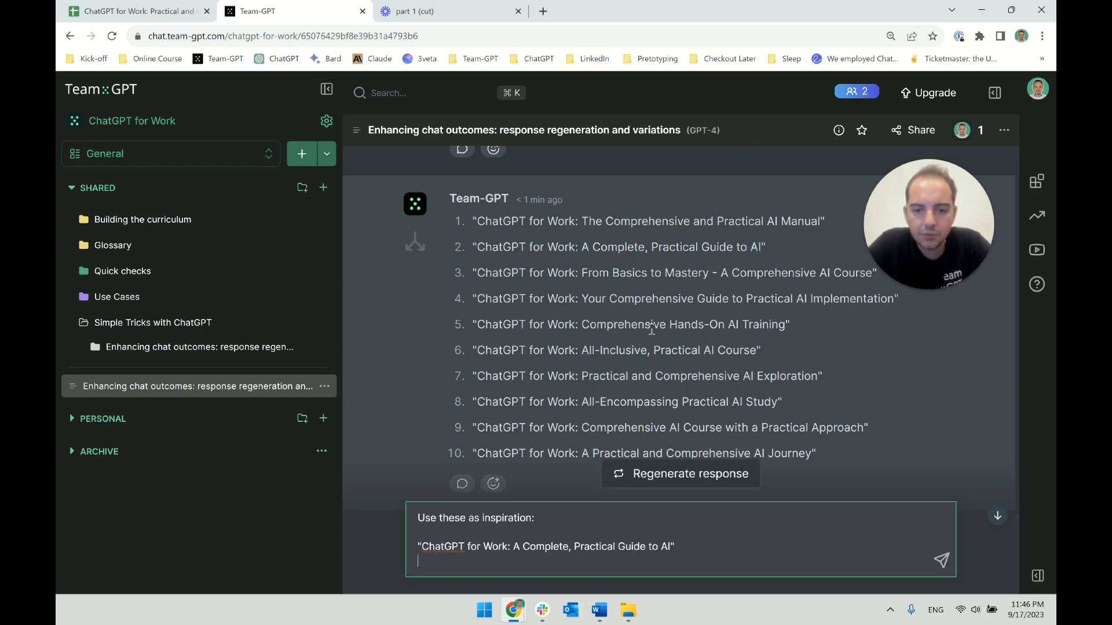
triple_click(651, 326)
left_click(442, 563)
type("\"ChatGPT for Work: Comprehensive Hands-On AI Training\"")
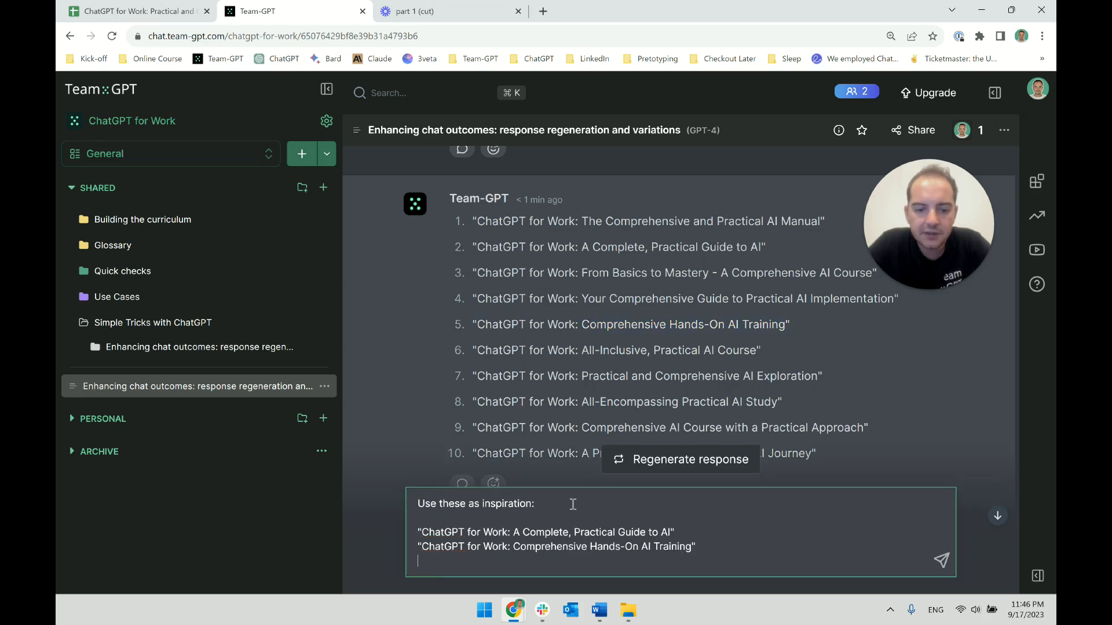
scroll(680, 322, "down", 1)
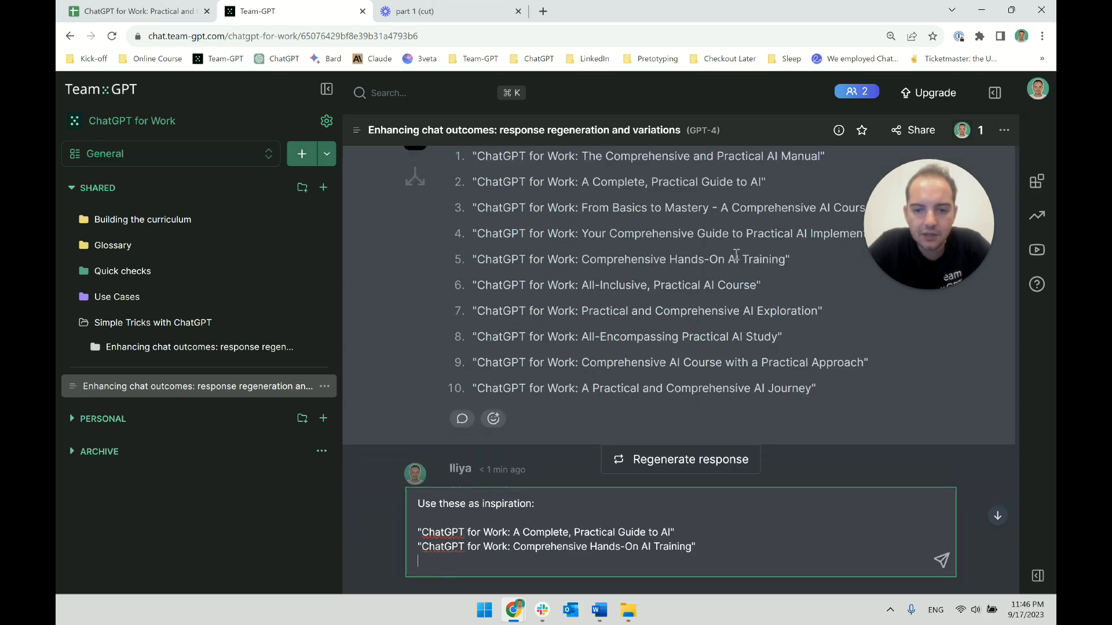
scroll(724, 319, "down", 2)
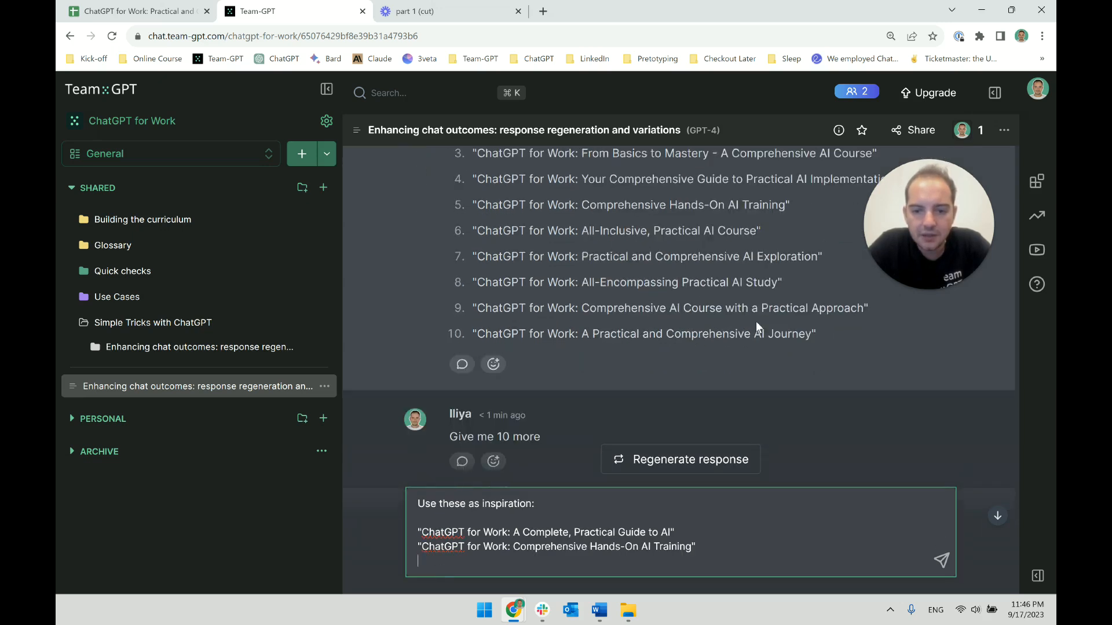
scroll(764, 243, "down", 4)
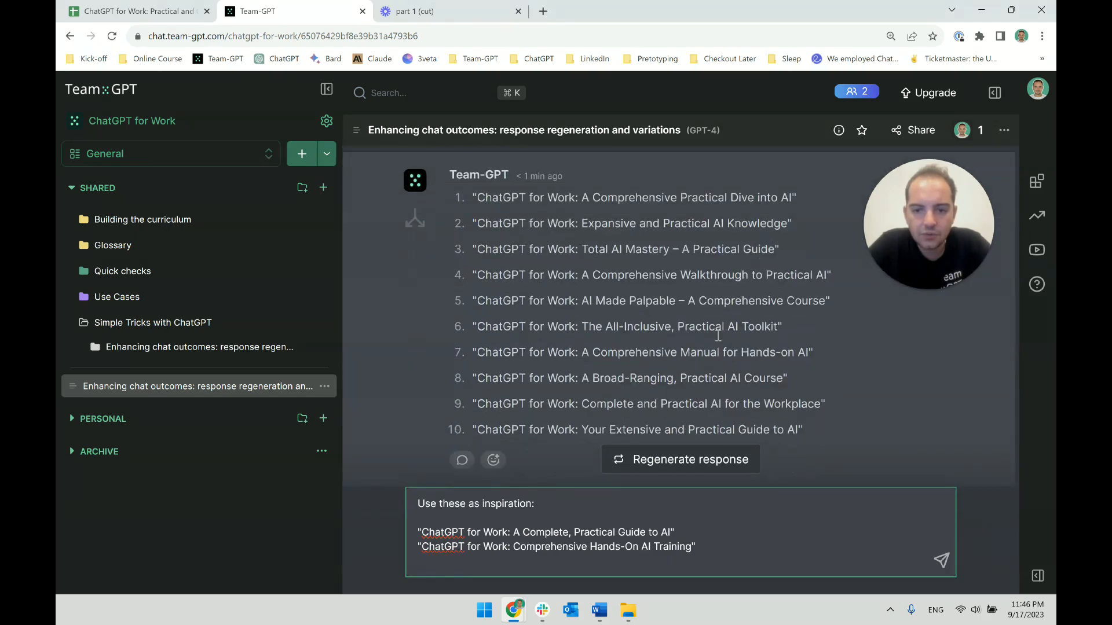
key("BackSpace")
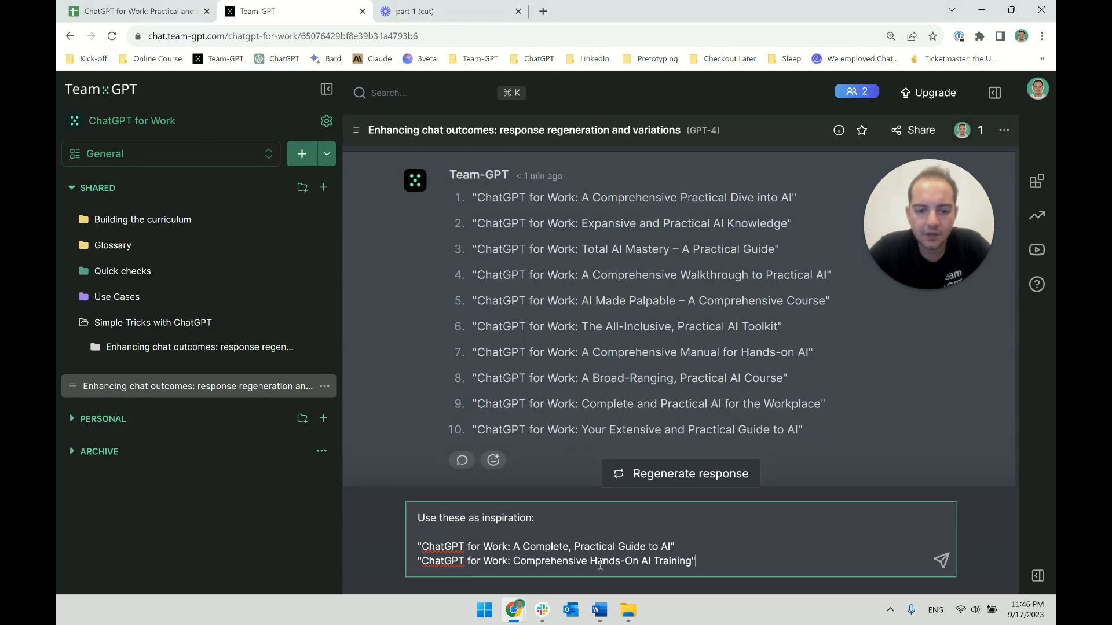
Step: Replace the draft's opening line with "These are close to what I'm looking for:" and send the message
left_click_drag(407, 521, 401, 516)
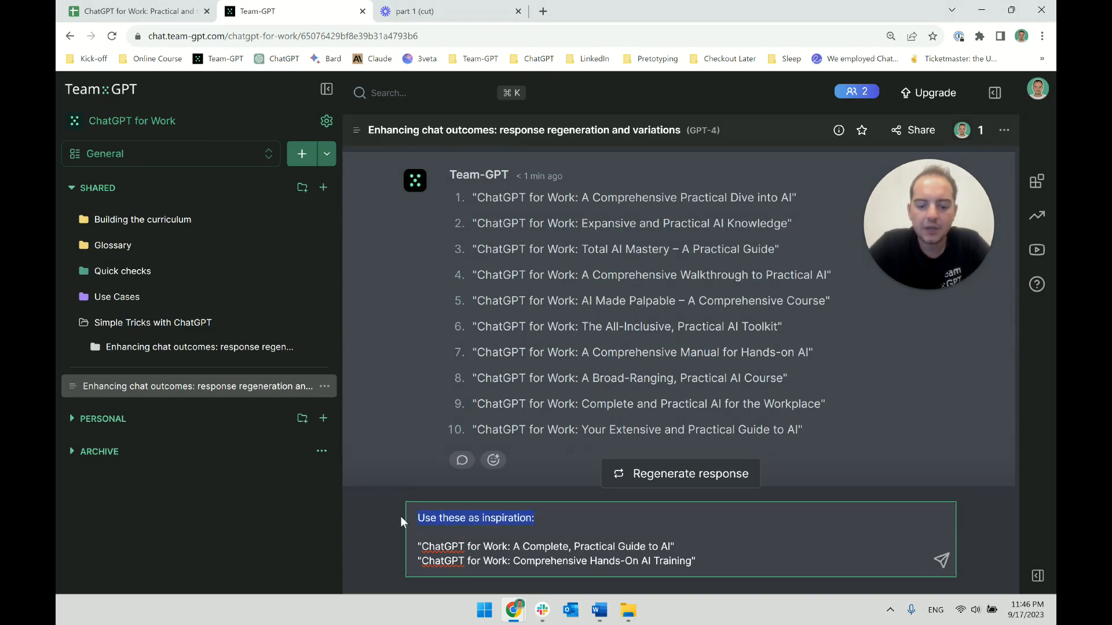
type("These are wo")
key("BackSpace")
key("BackSpace")
type("clo")
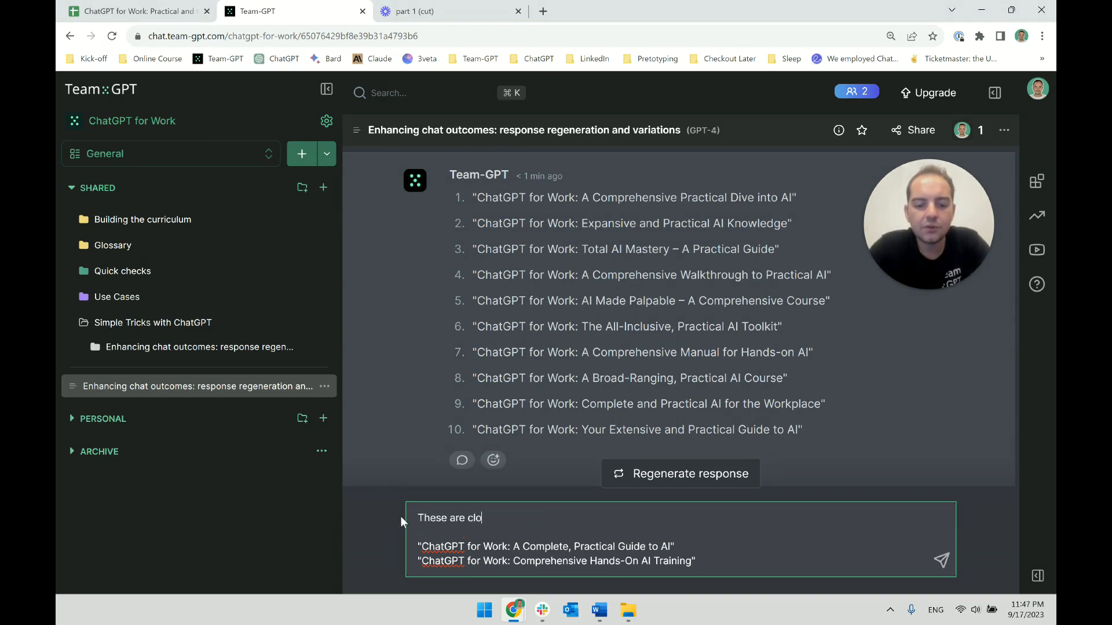
type("se to what I'm l")
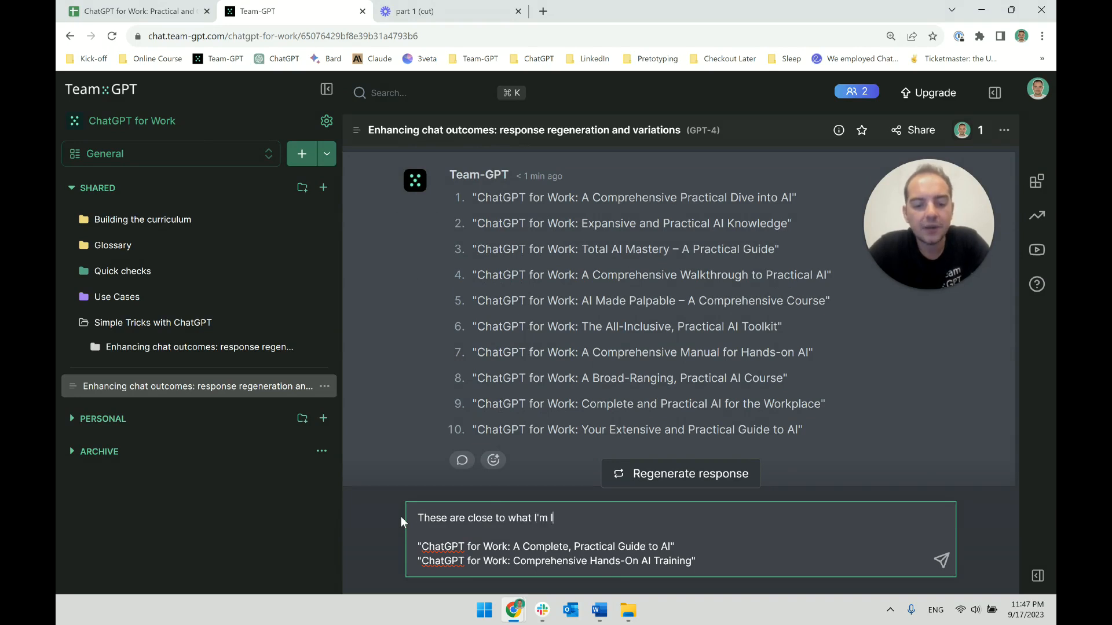
type("ooking for:")
key("Return")
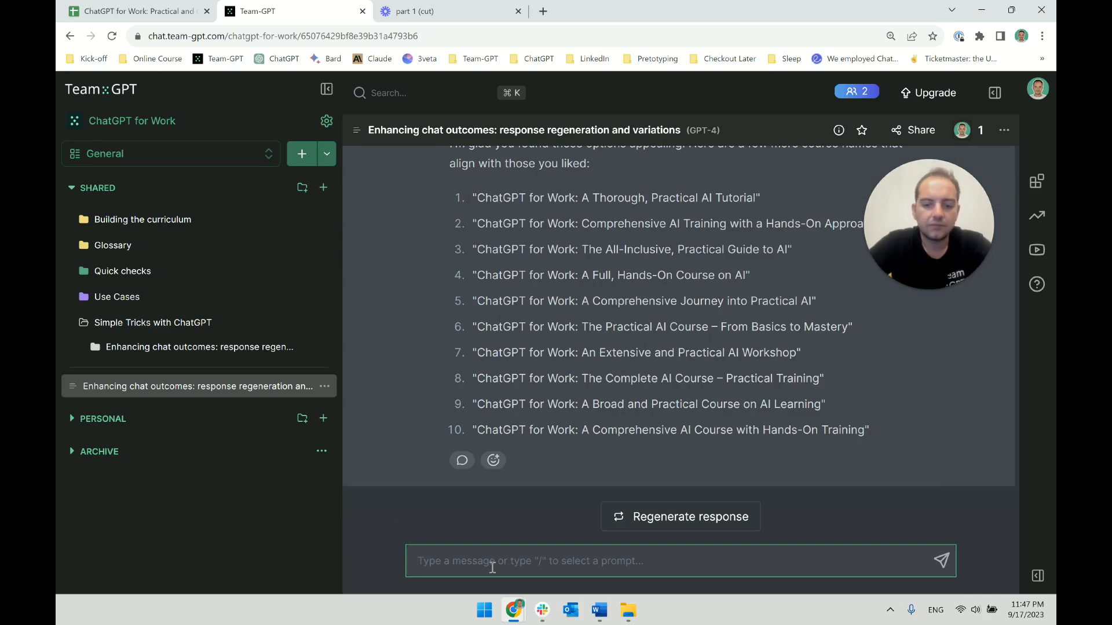
Step: Send the follow-up message "complete and hands-on" to narrow down the course titles
type("complete and hands-on")
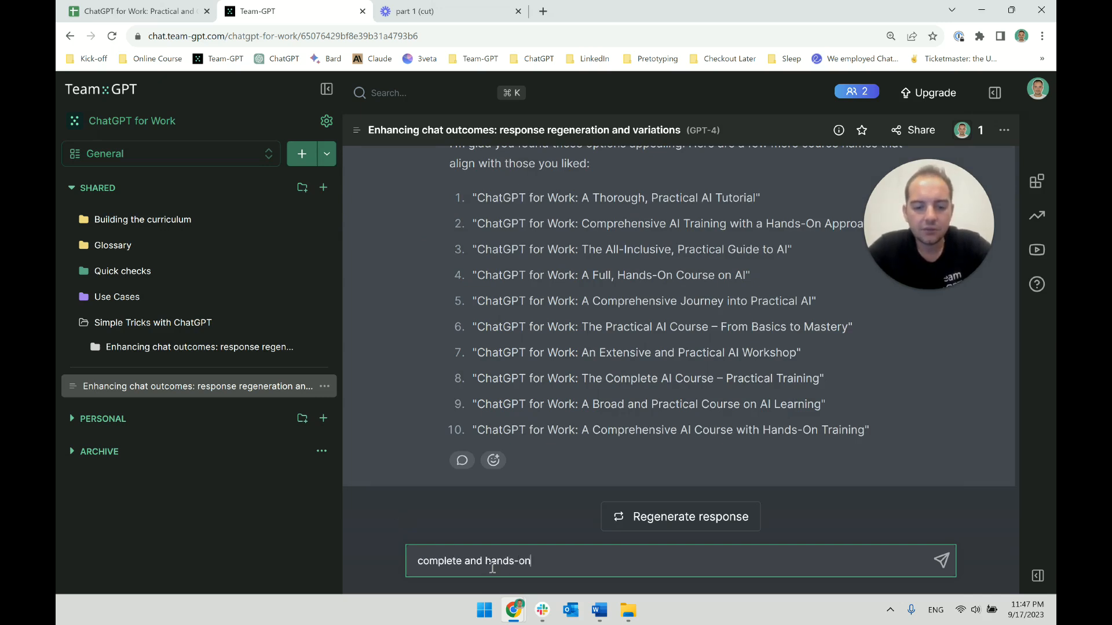
key("Return")
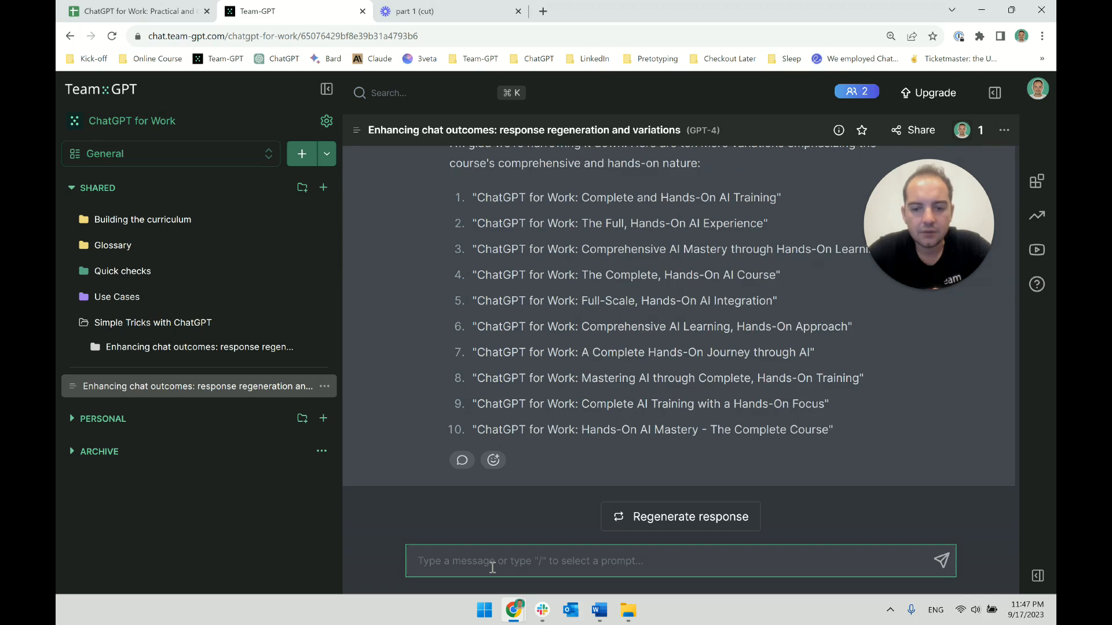
left_click(67, 296)
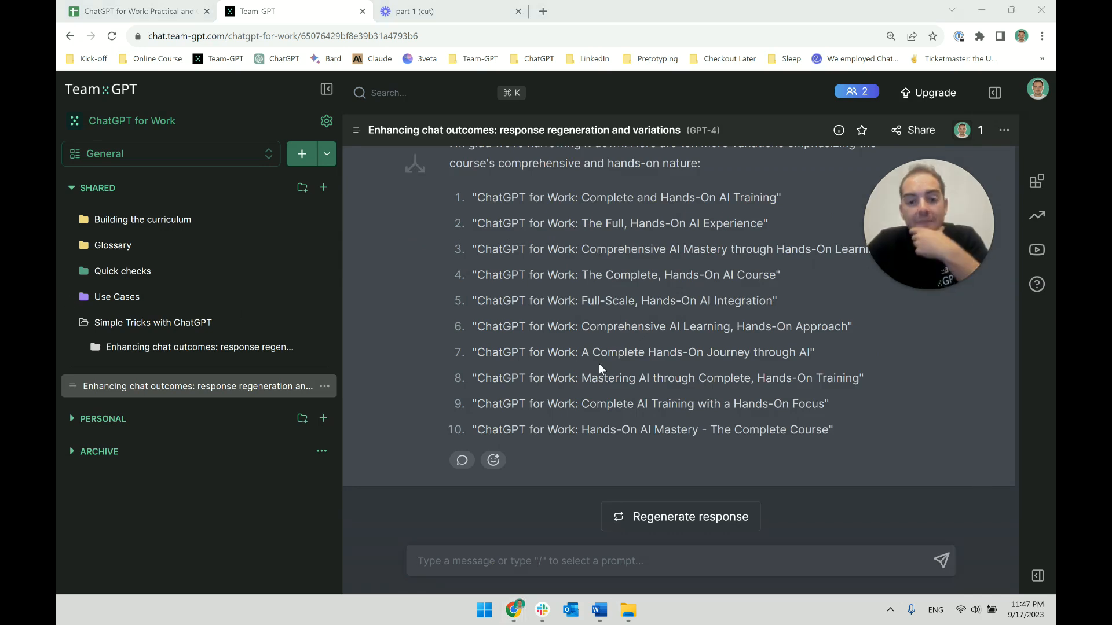
Step: Pick out the fourth suggested title and send the adapted final name "ChatGPT for Work: The Complete Hands-On Course"
triple_click(618, 276)
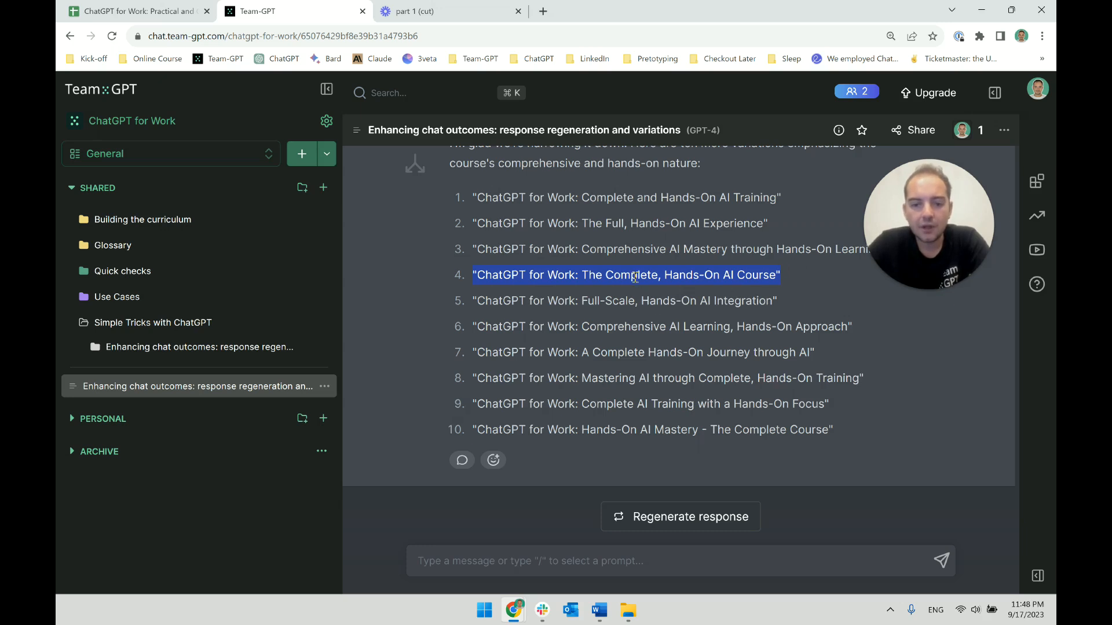
left_click(482, 560)
type("Cha")
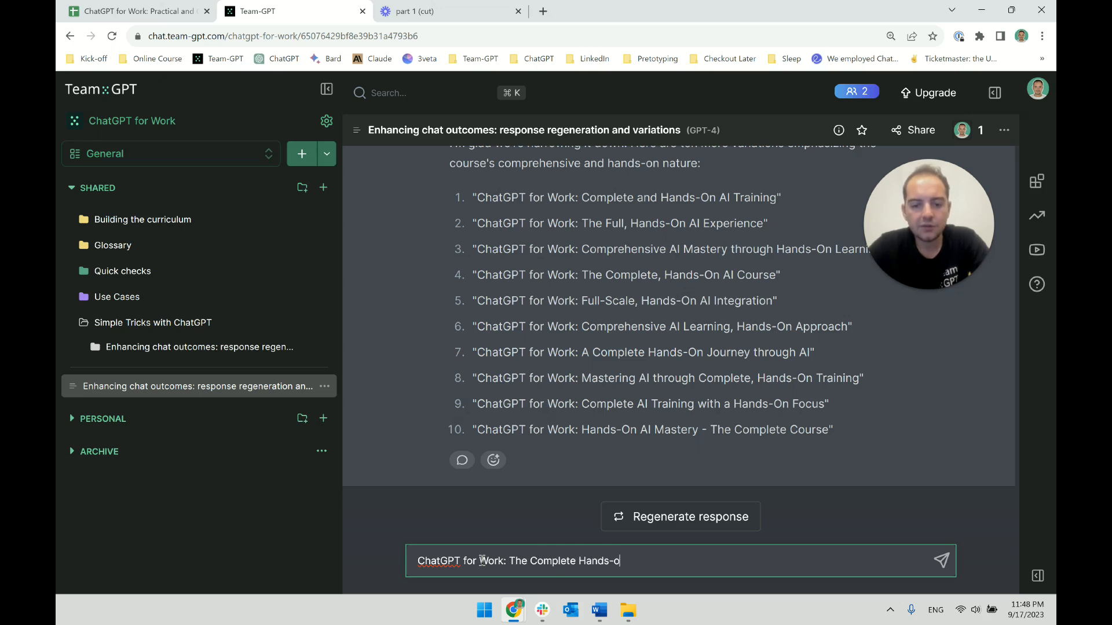
type("Course")
key("Return")
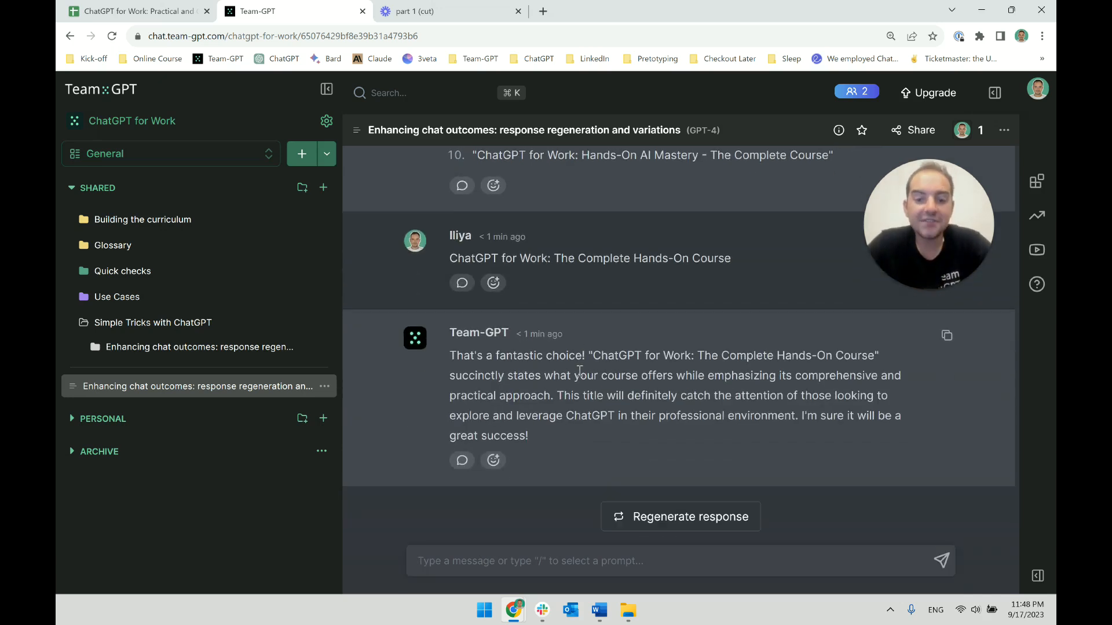
Step: Read the reply to the final name and review the conversation from the first suggested title through the successive variation and refinement requests
triple_click(640, 405)
triple_click(640, 405)
left_click(560, 402)
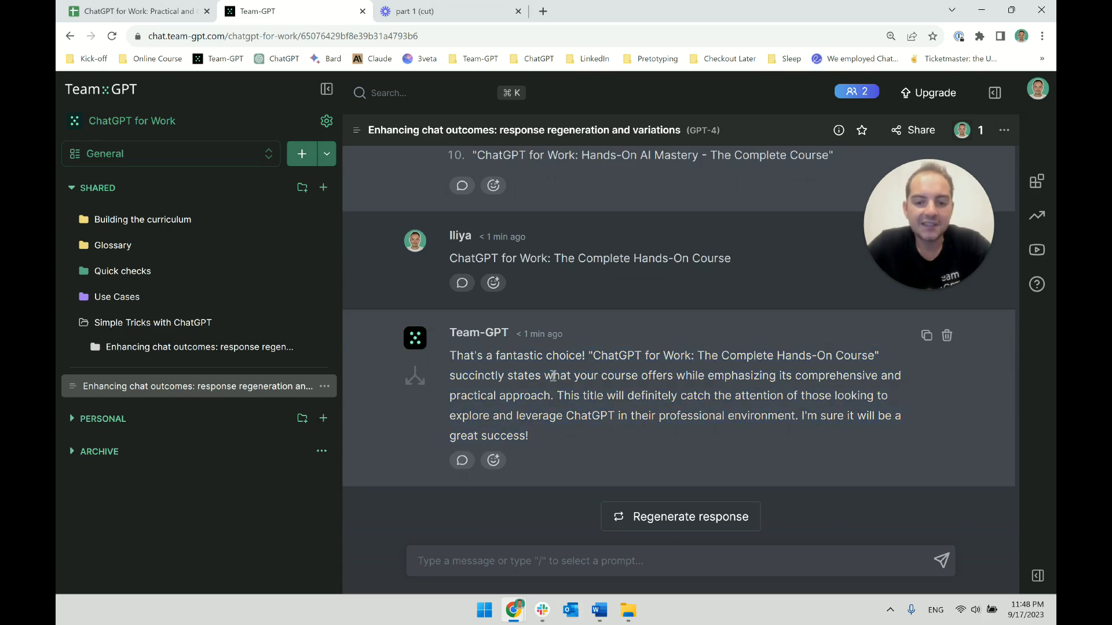
left_click_drag(553, 377, 735, 383)
left_click(735, 383)
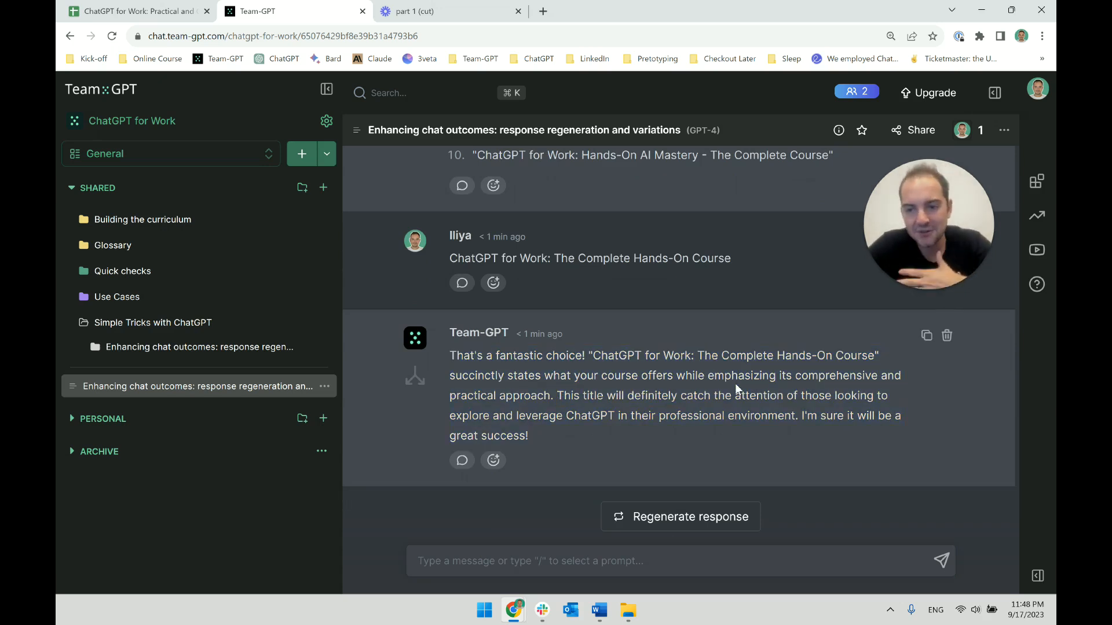
scroll(724, 335, "up", 3)
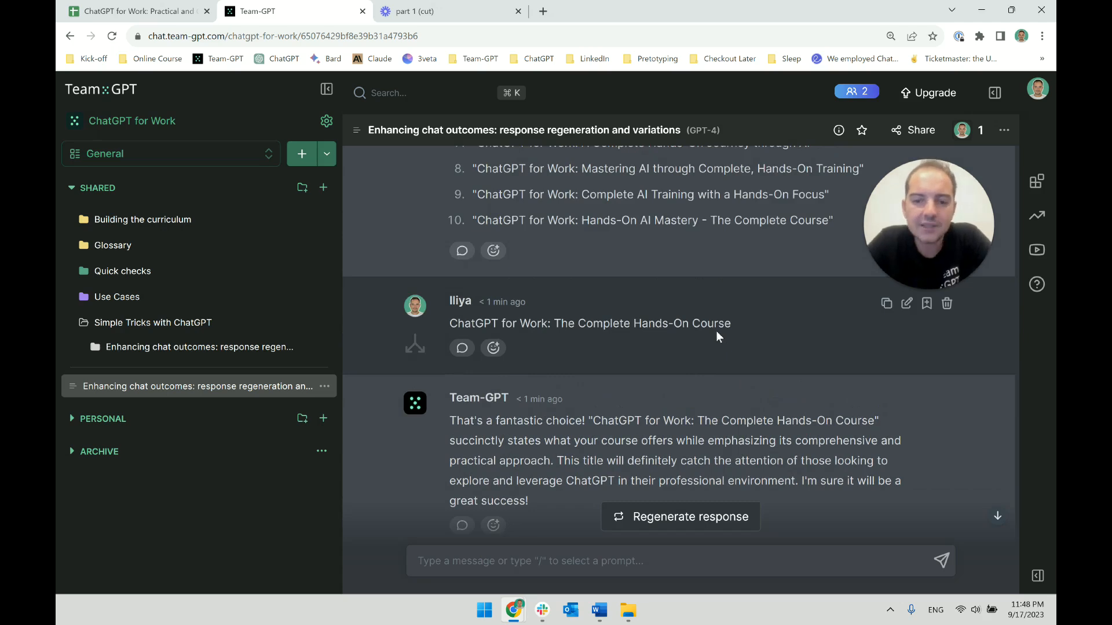
scroll(715, 331, "up", 20)
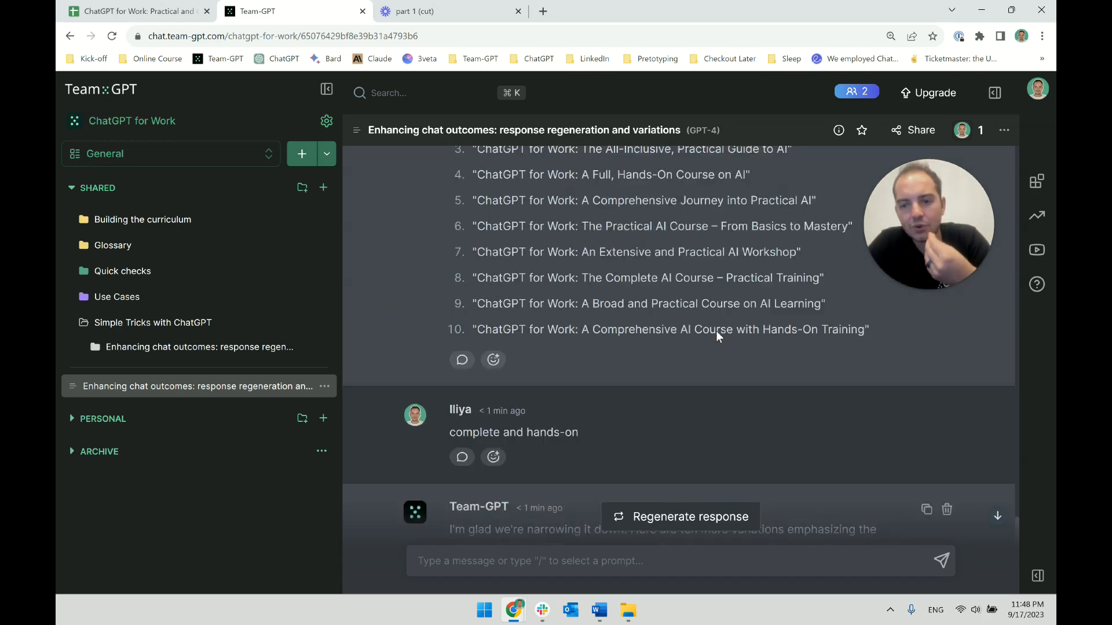
scroll(715, 332, "up", 5)
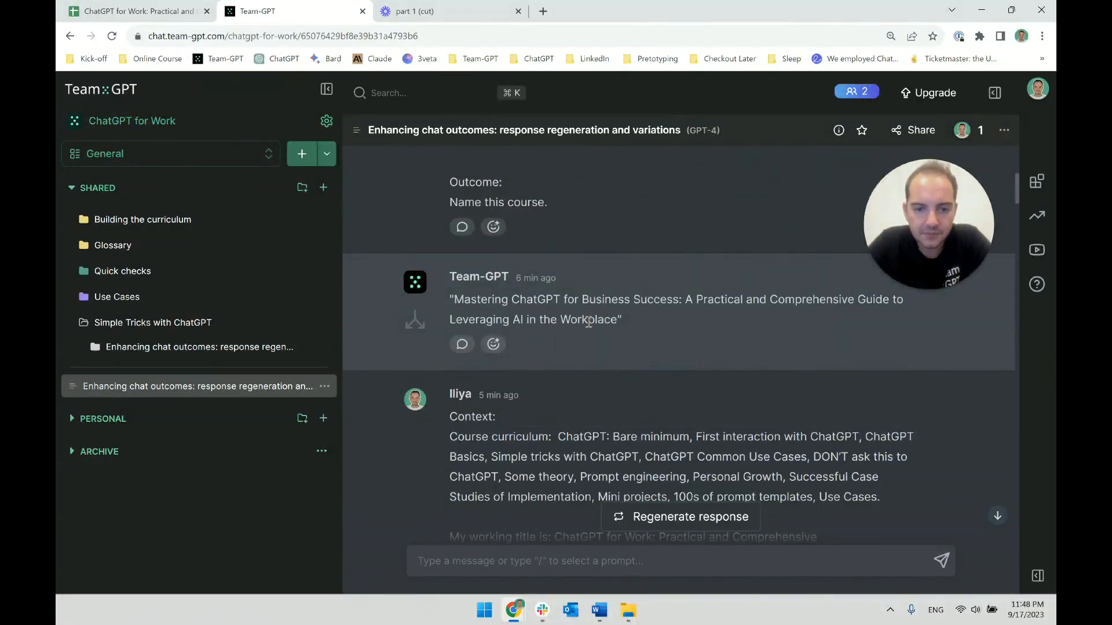
scroll(622, 313, "down", 12)
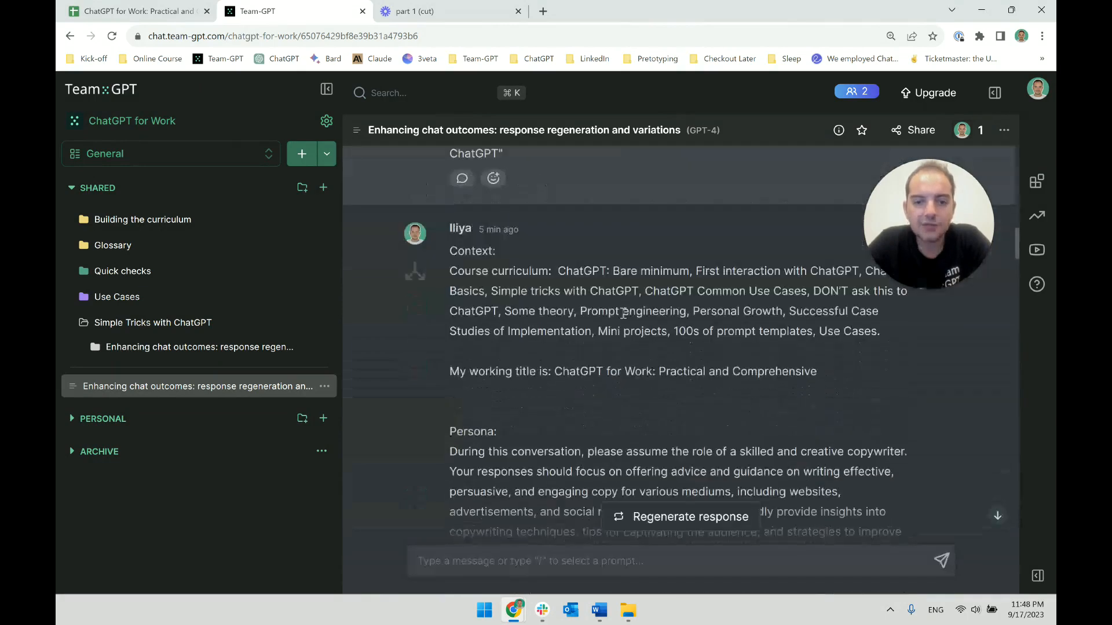
scroll(623, 313, "down", 5)
scroll(621, 312, "down", 5)
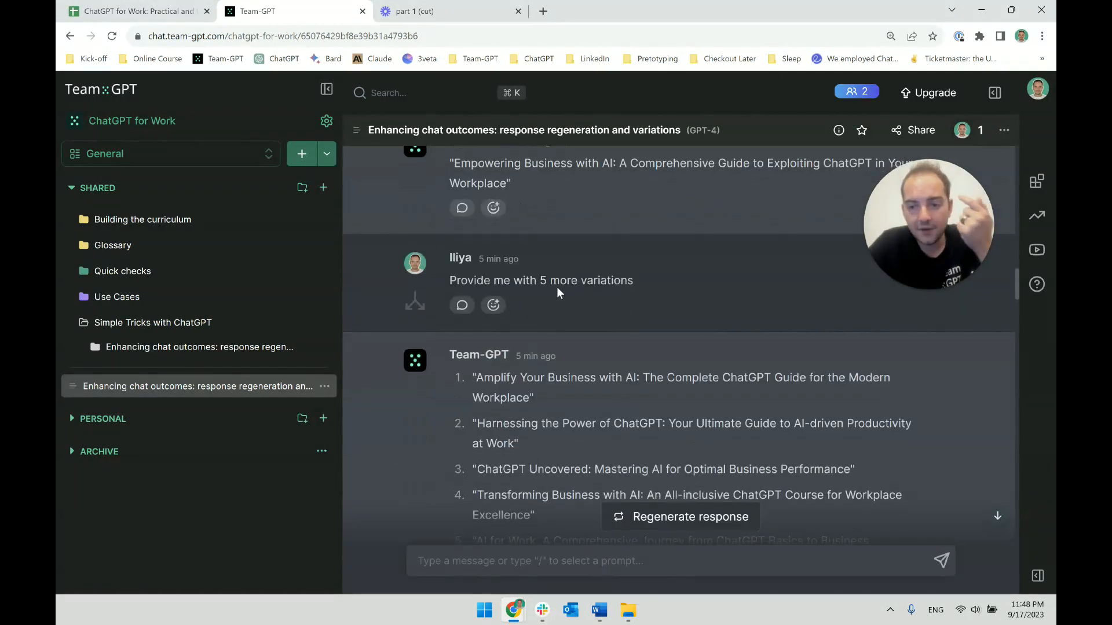
scroll(557, 286, "down", 7)
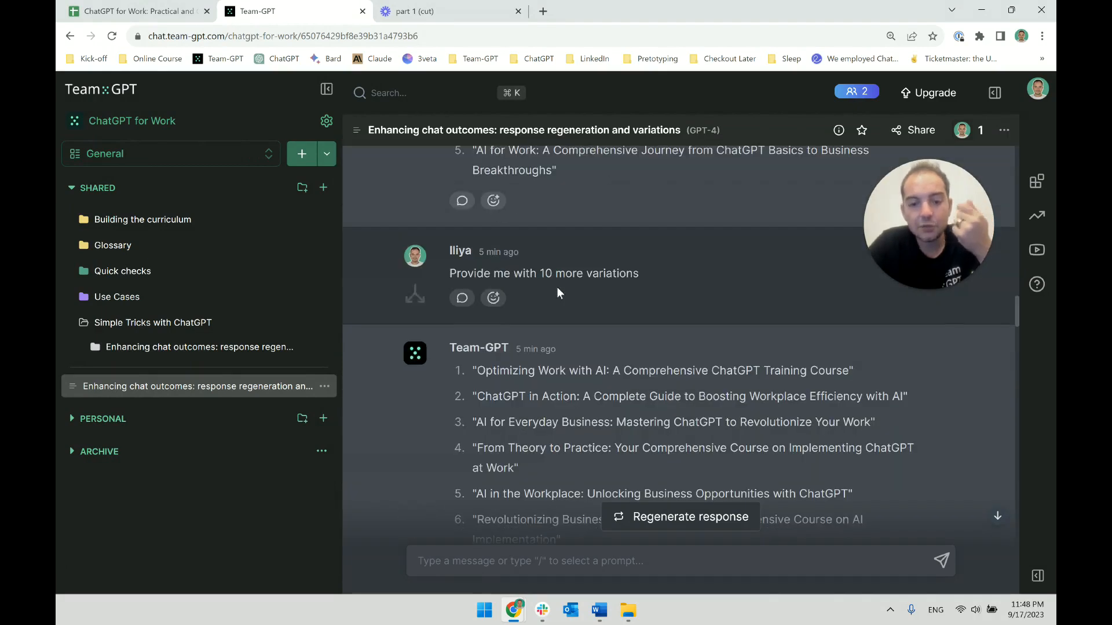
scroll(557, 286, "down", 7)
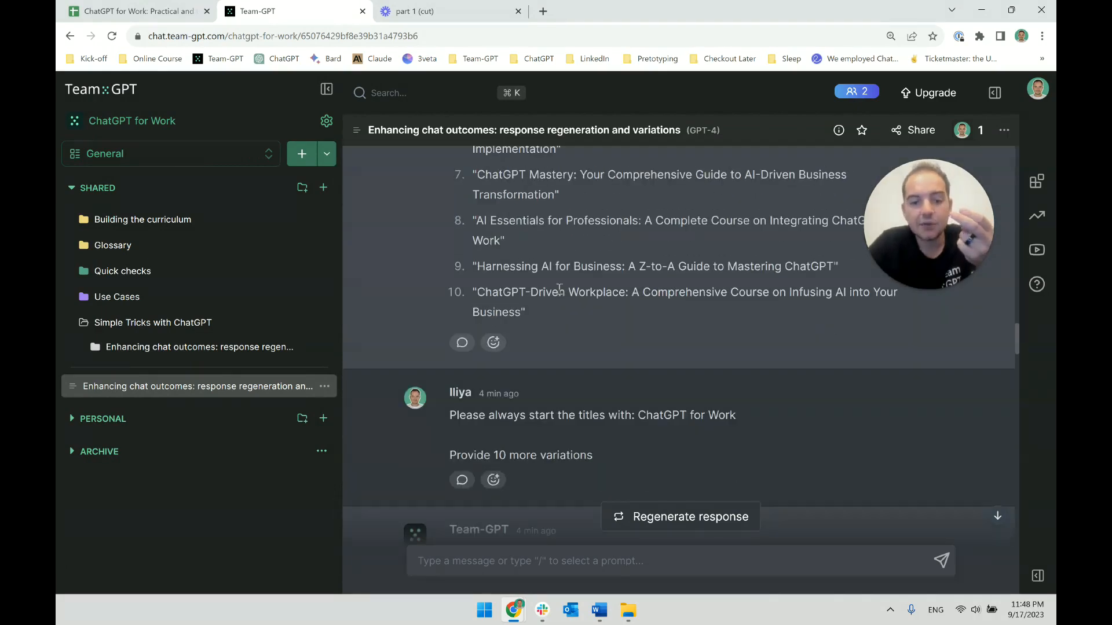
scroll(623, 425, "down", 13)
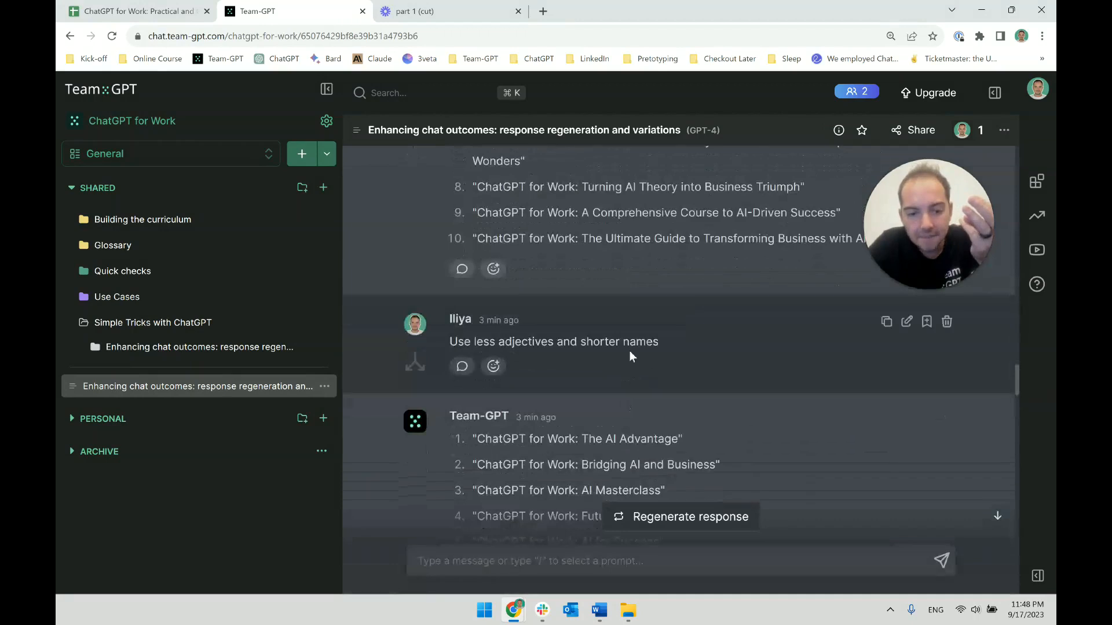
scroll(629, 357, "down", 4)
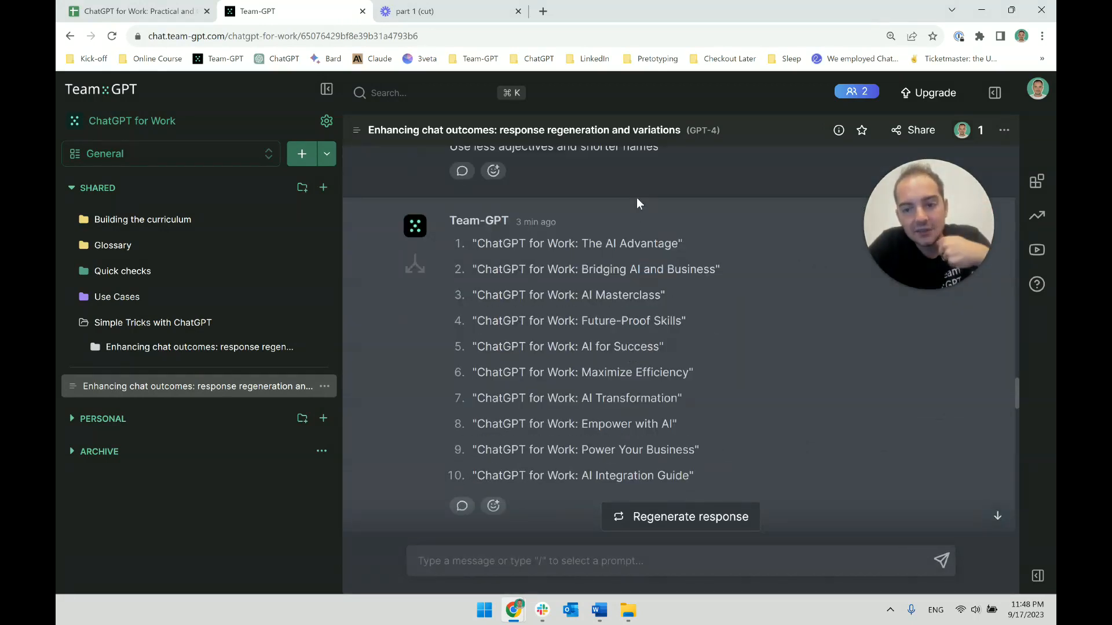
scroll(637, 209, "down", 5)
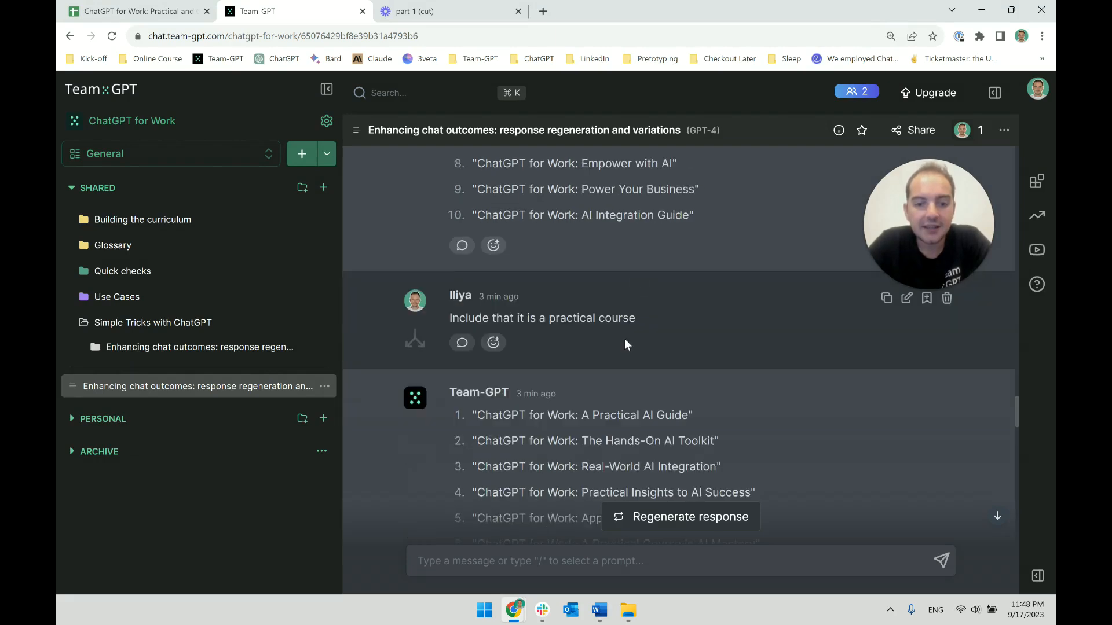
scroll(627, 342, "down", 16)
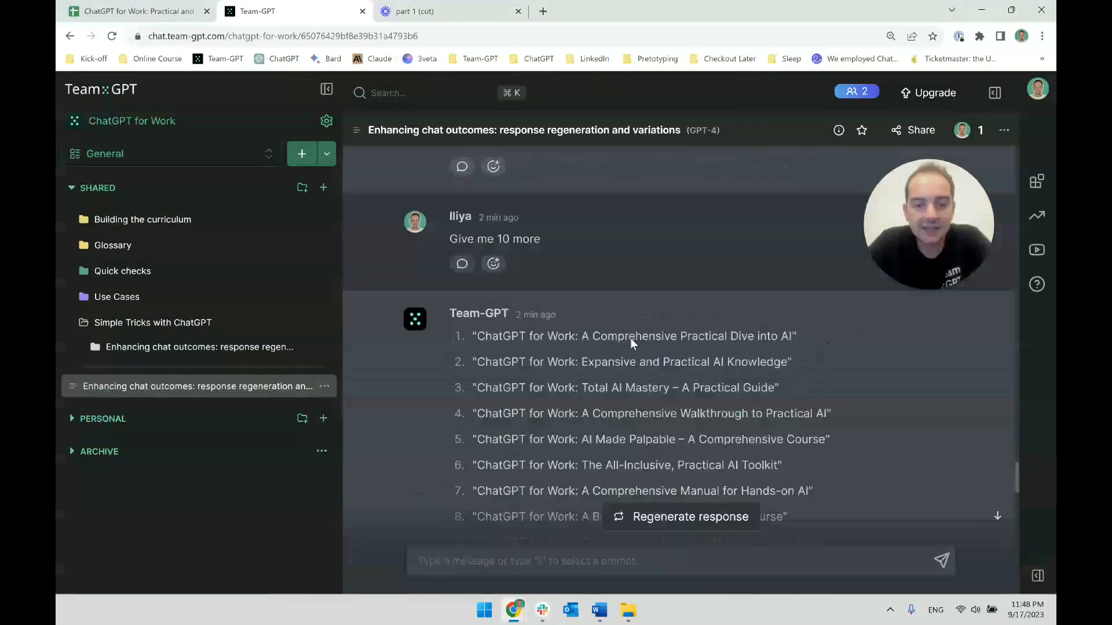
Step: Go to the end of the conversation and highlight the final name "ChatGPT for Work: The Complete Hands-On Course"
scroll(630, 337, "down", 20)
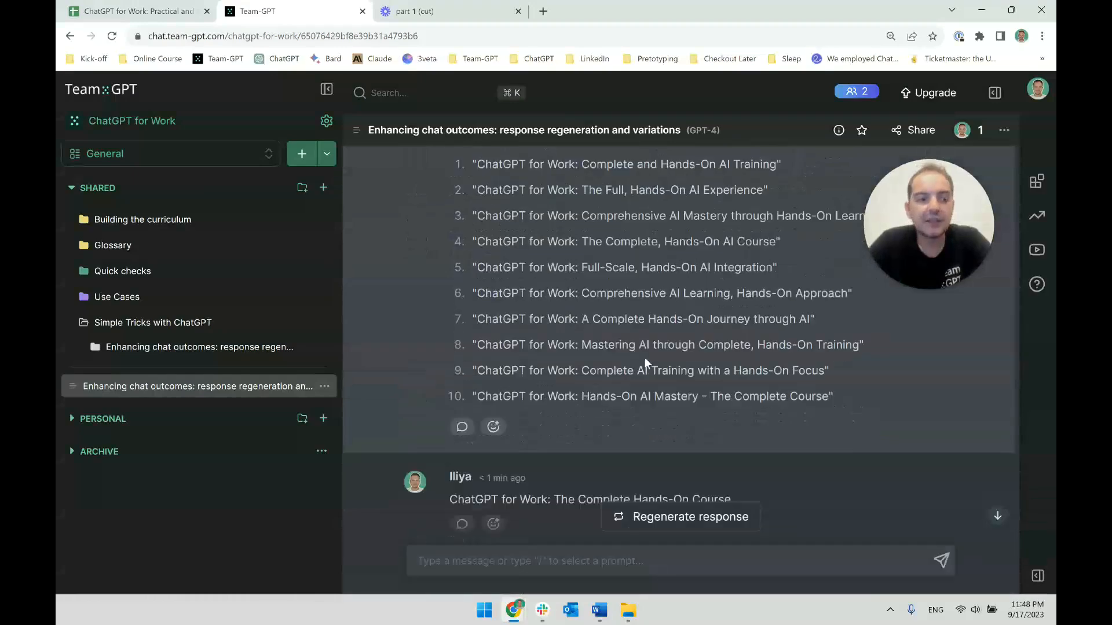
scroll(644, 357, "down", 5)
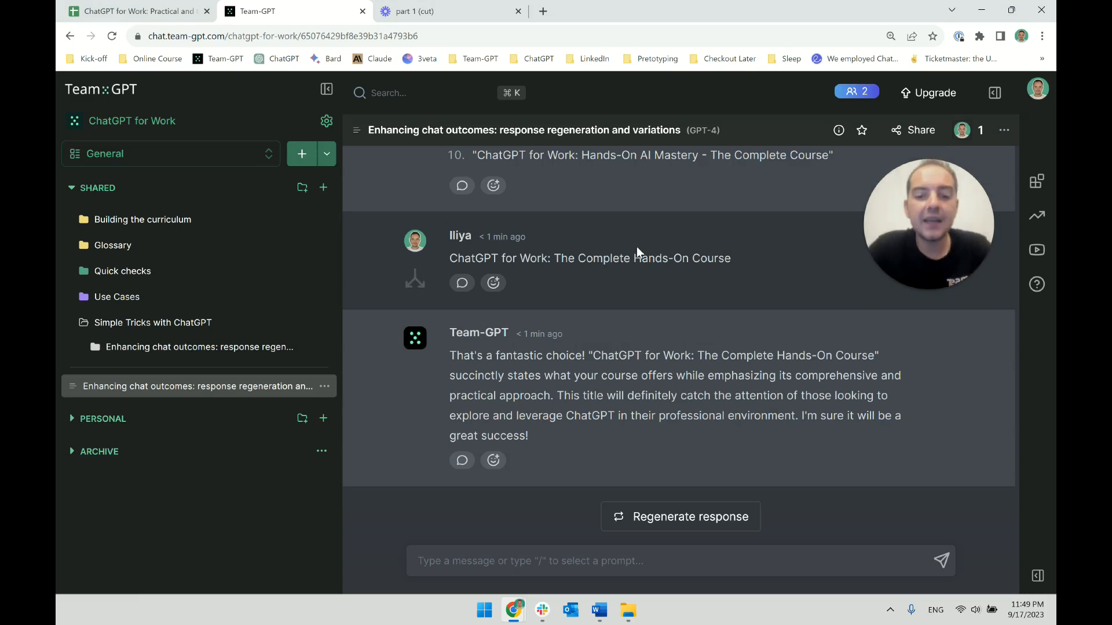
triple_click(648, 259)
left_click(653, 269)
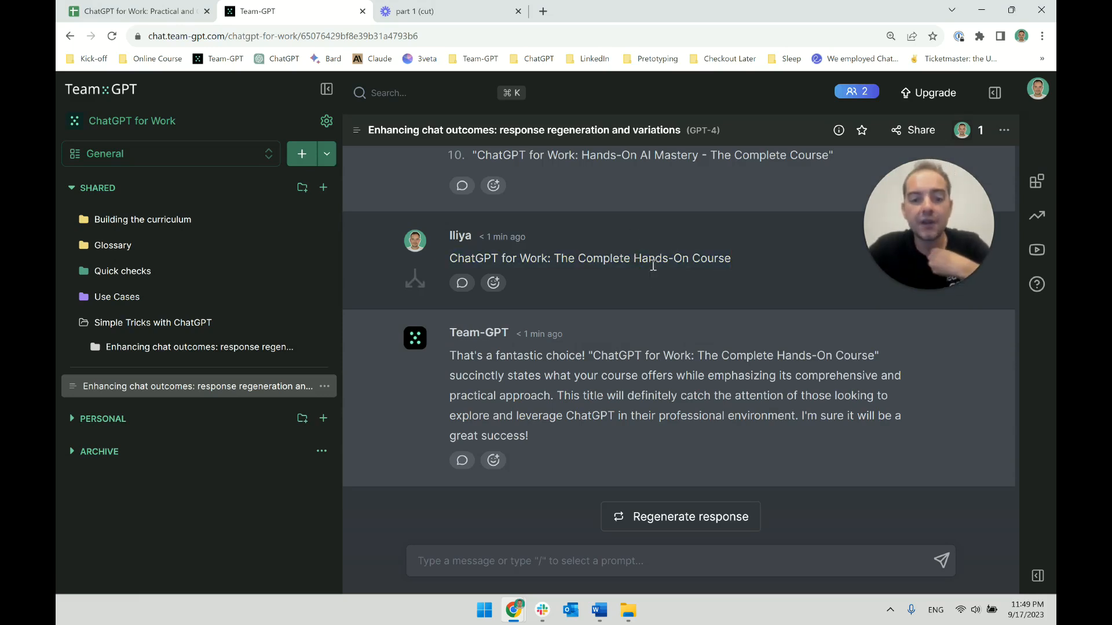
triple_click(653, 266)
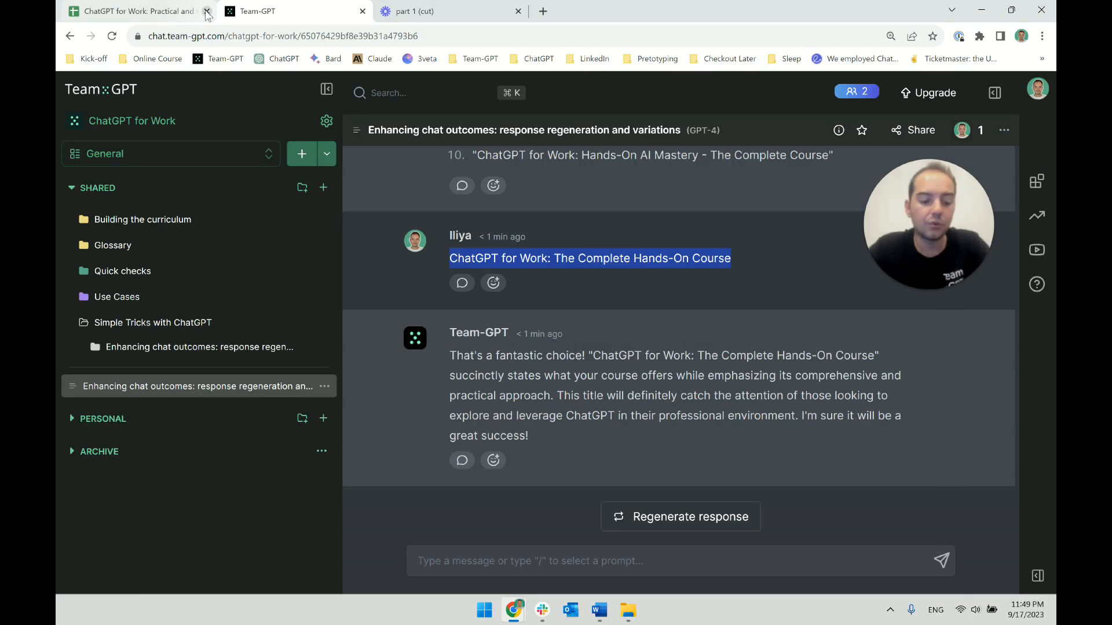
Step: Switch to the course syllabus spreadsheet and remove the text "ChatGPT for Work: The Complete Hands-On Course" from cell B3
left_click(162, 7)
left_click(293, 7)
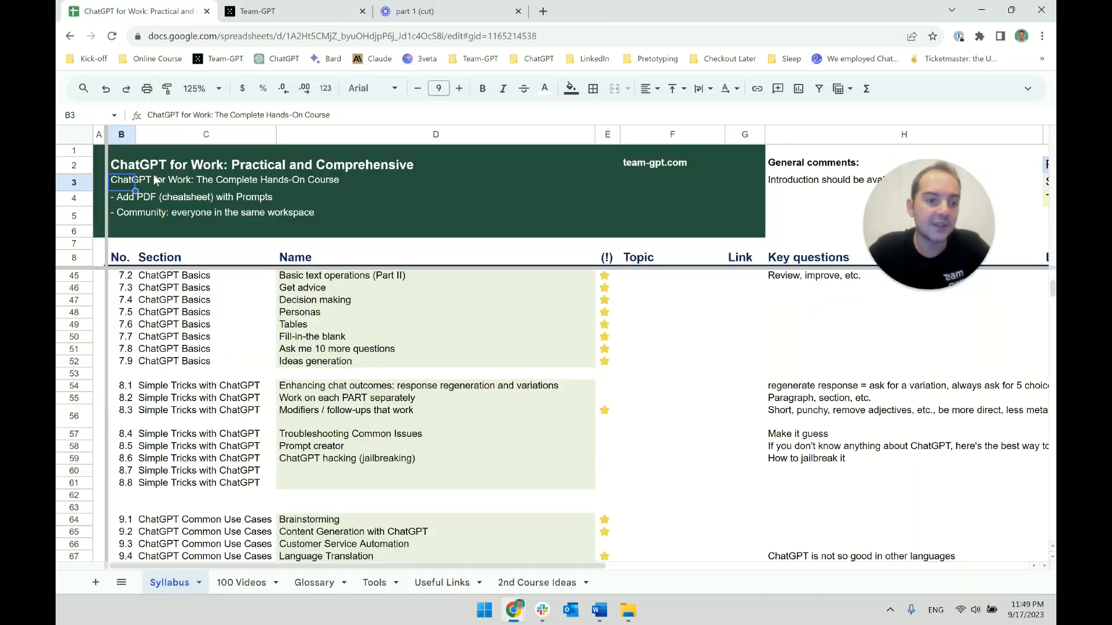
left_click(144, 8)
left_click(128, 179)
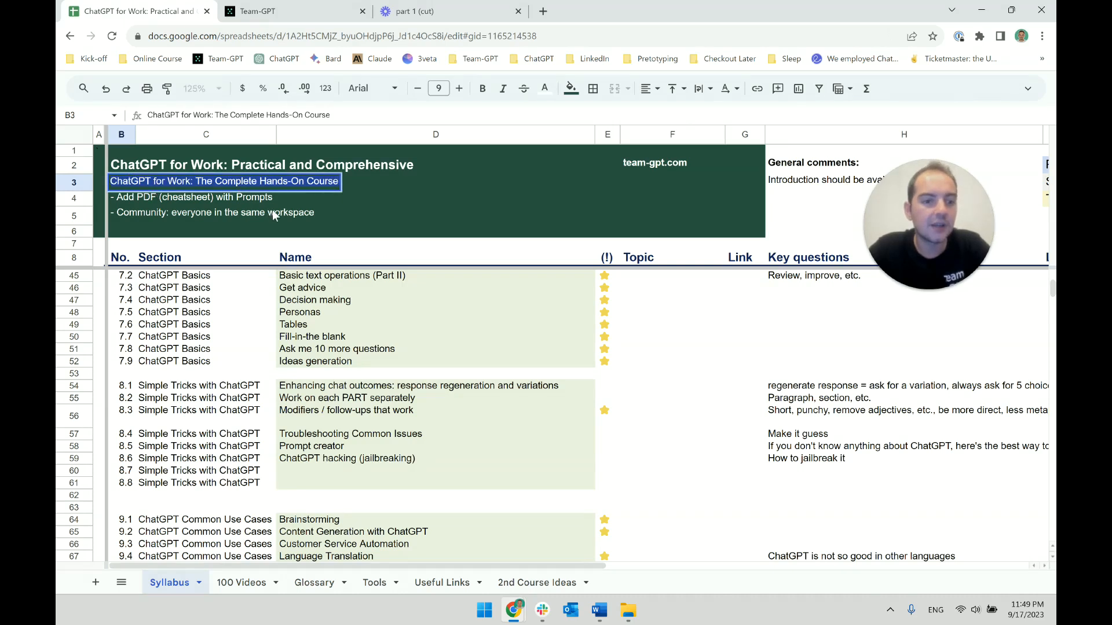
key("ctrl+b")
key("ctrl+b")
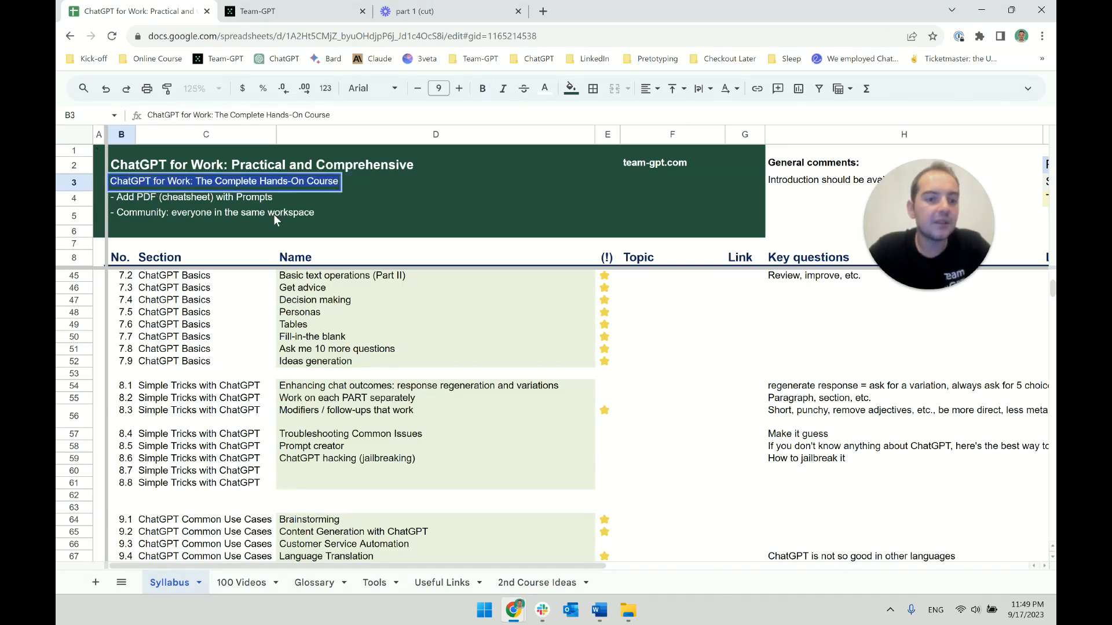
left_click(359, 189)
left_click(131, 180)
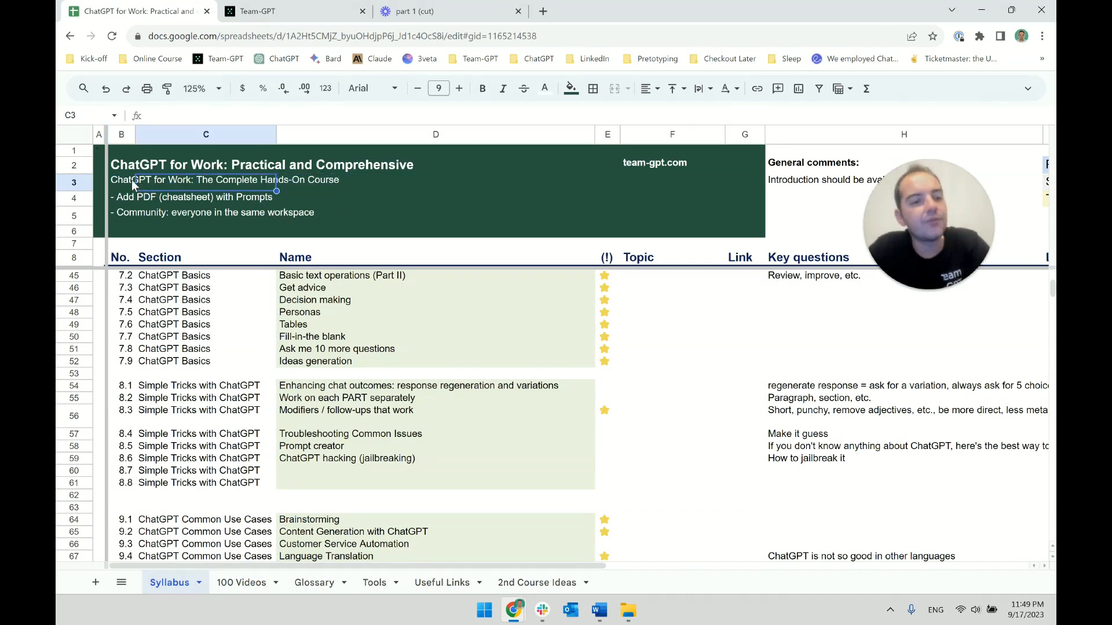
key("Return")
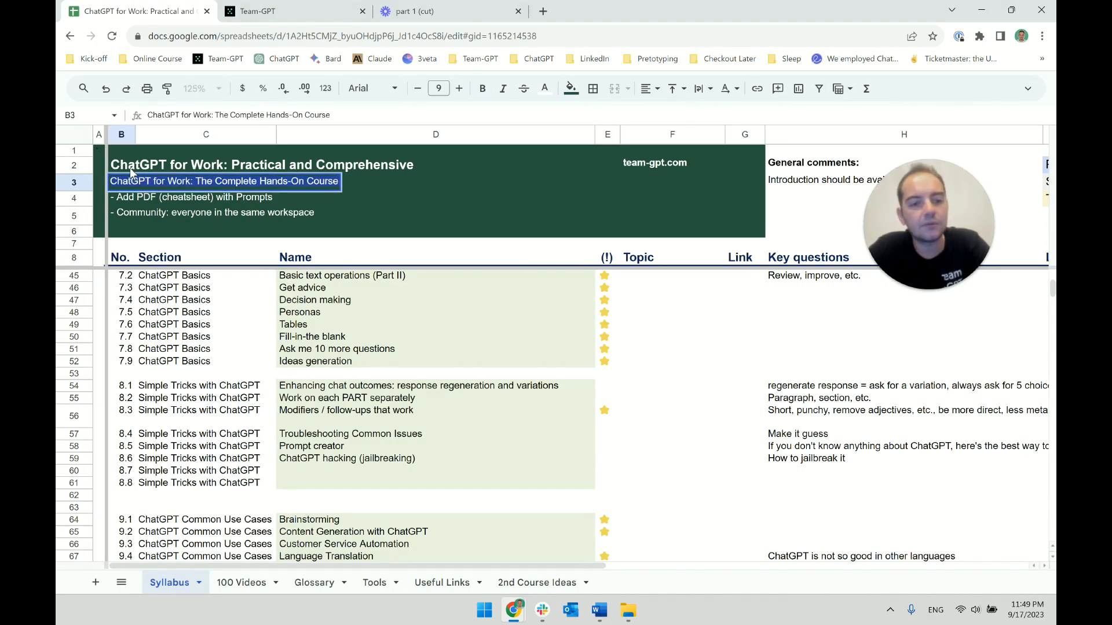
left_click(261, 11)
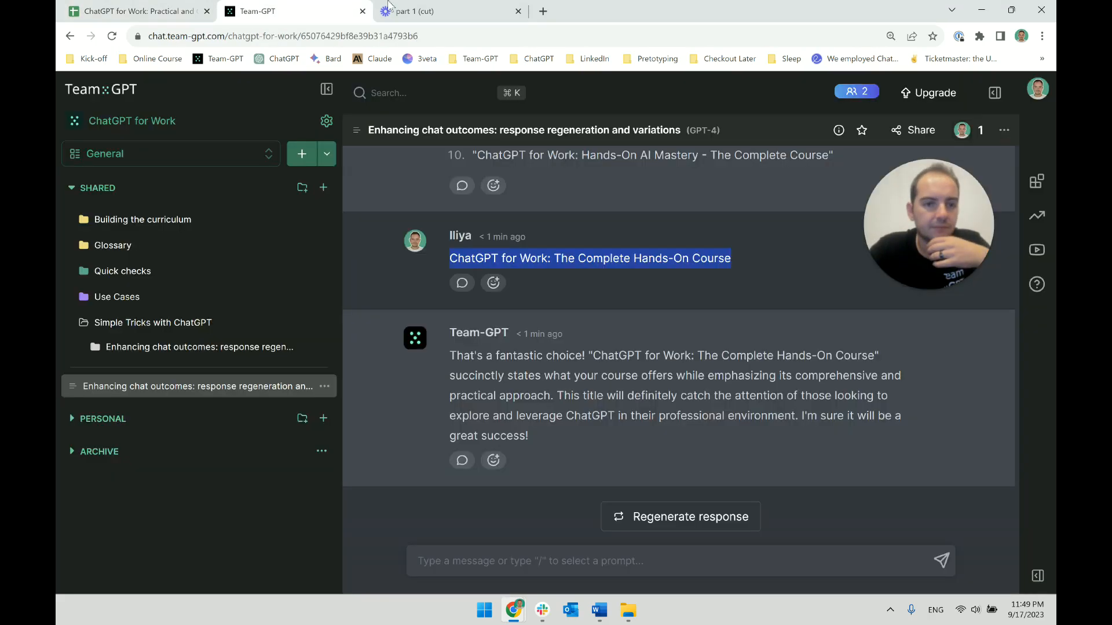
left_click(389, 6)
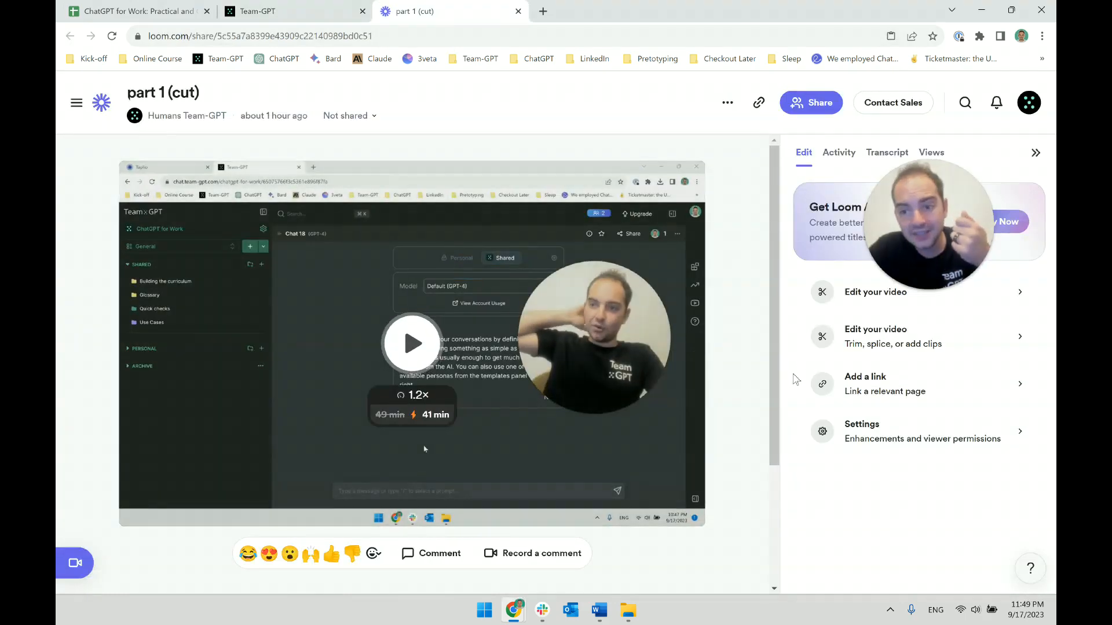
left_click(151, 11)
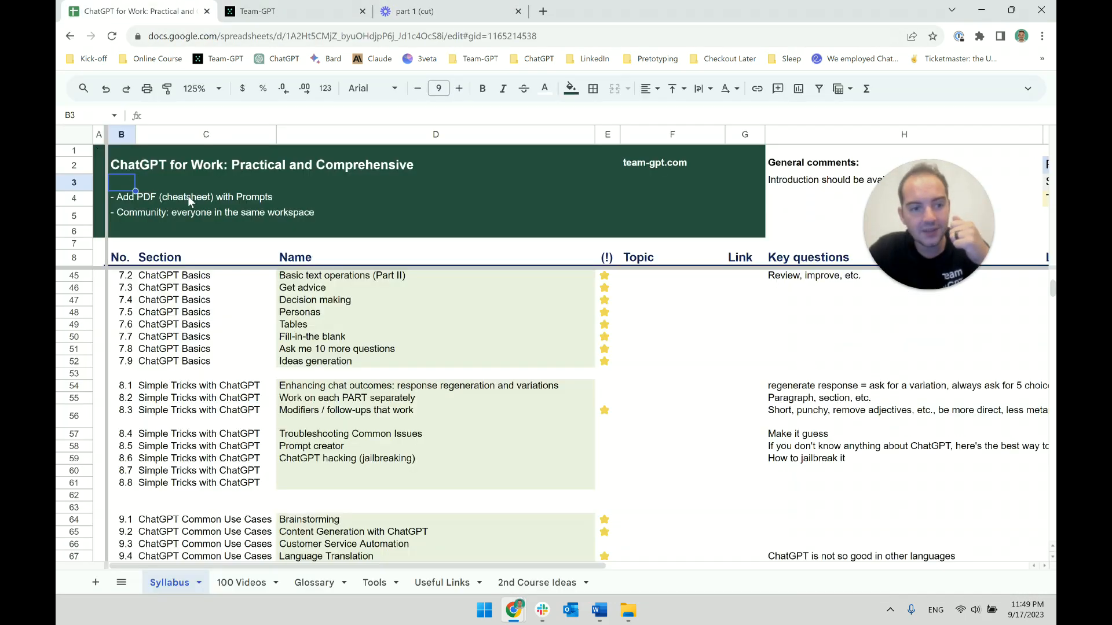
left_click(426, 7)
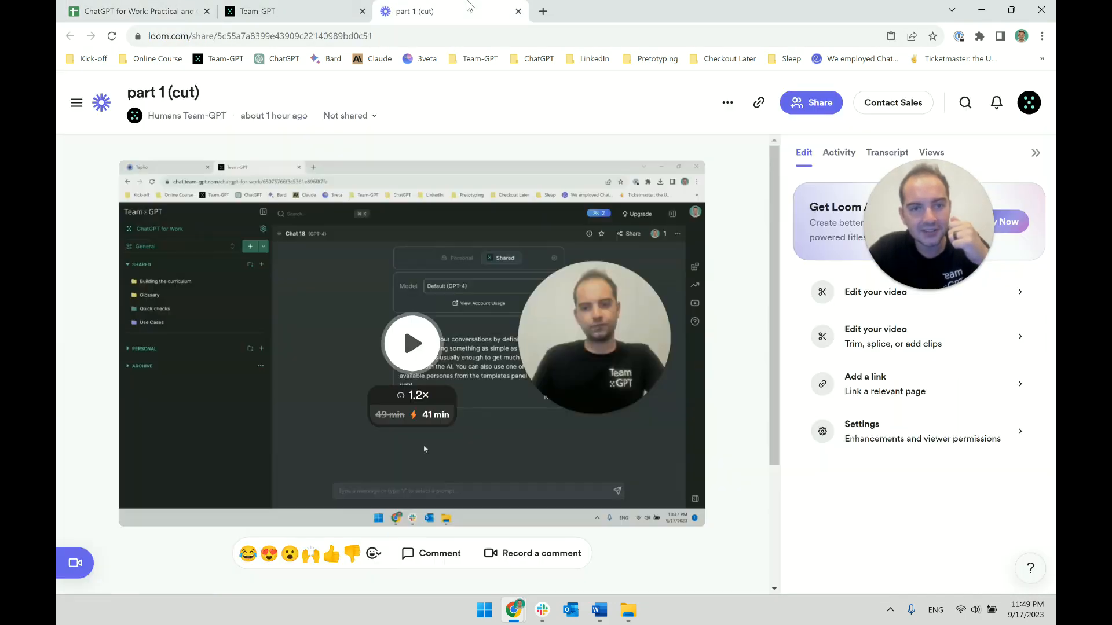
left_click(311, 6)
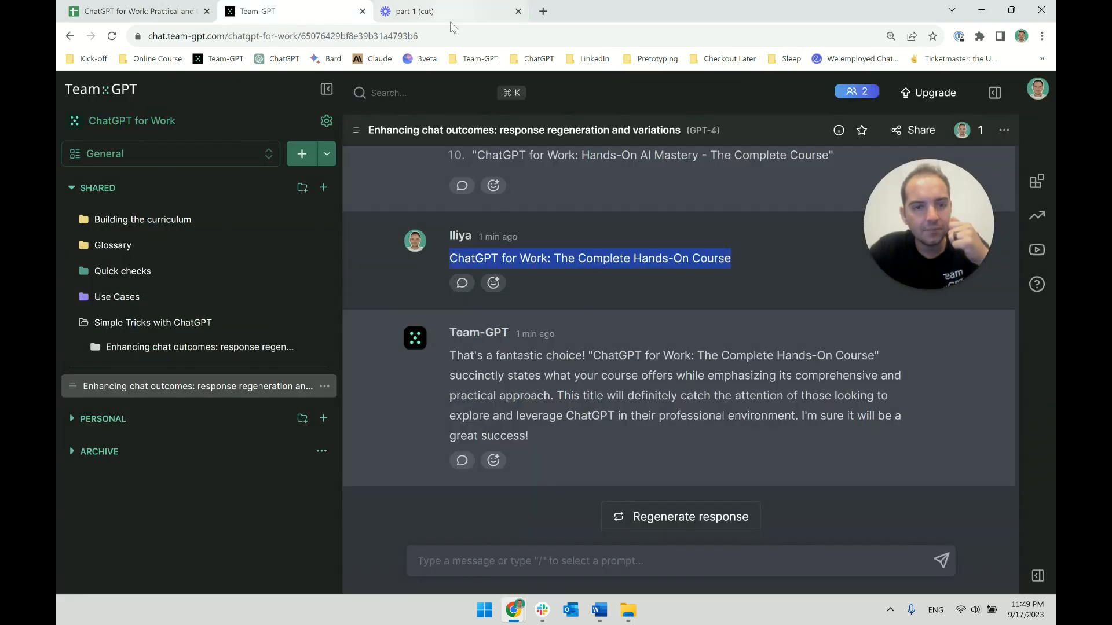
Step: Copy the final course name from the chat message and switch to the Syllabus sheet
left_click(682, 281)
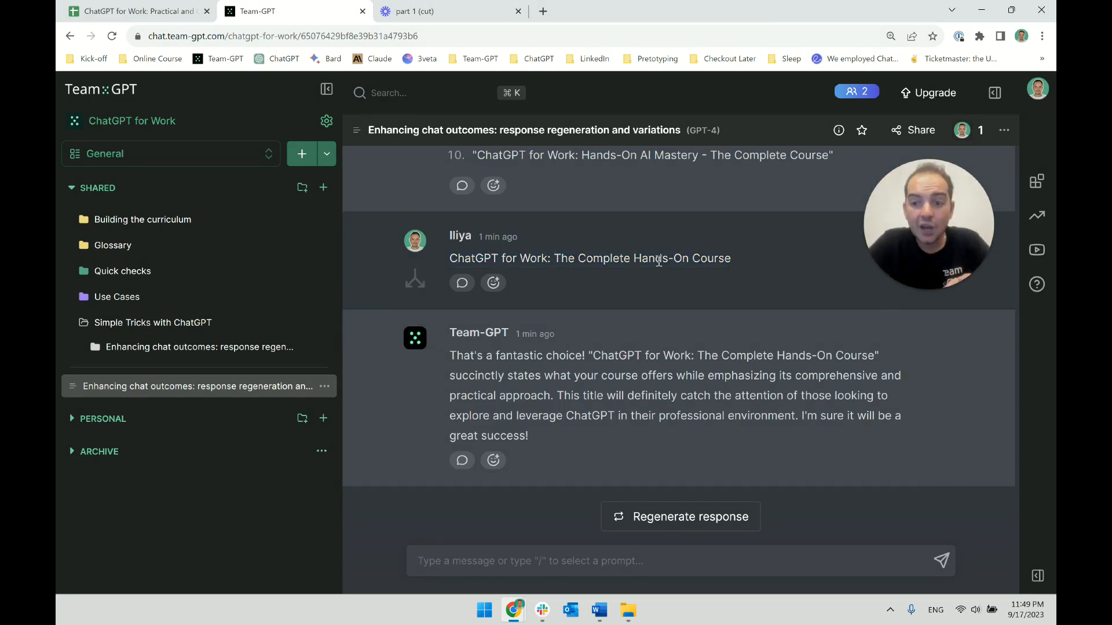
triple_click(659, 261)
right_click(655, 256)
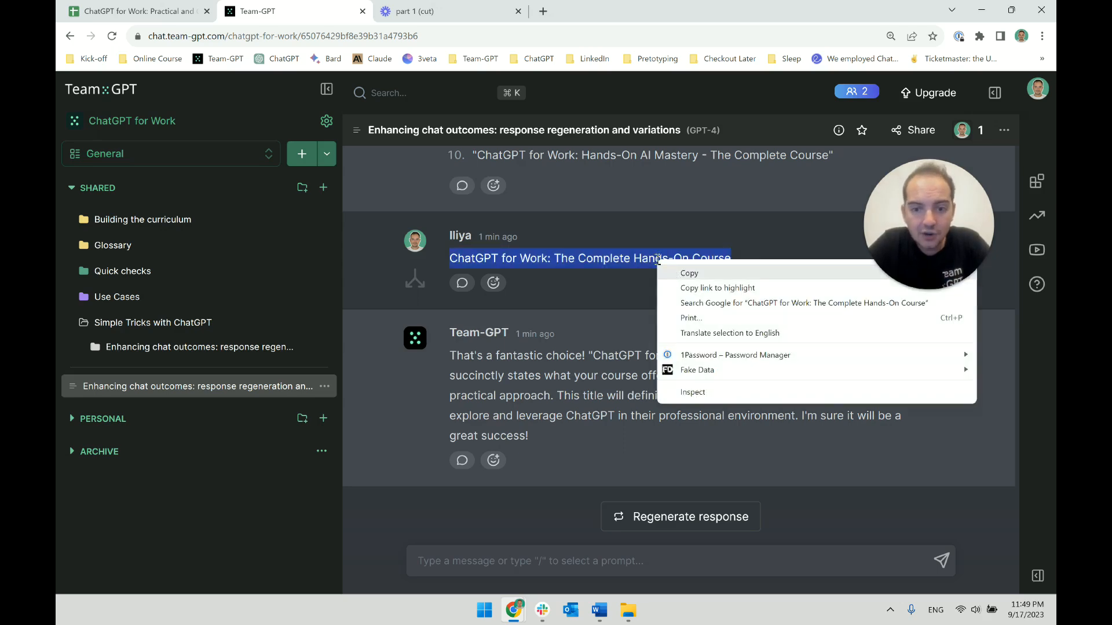
left_click(680, 267)
left_click(155, 7)
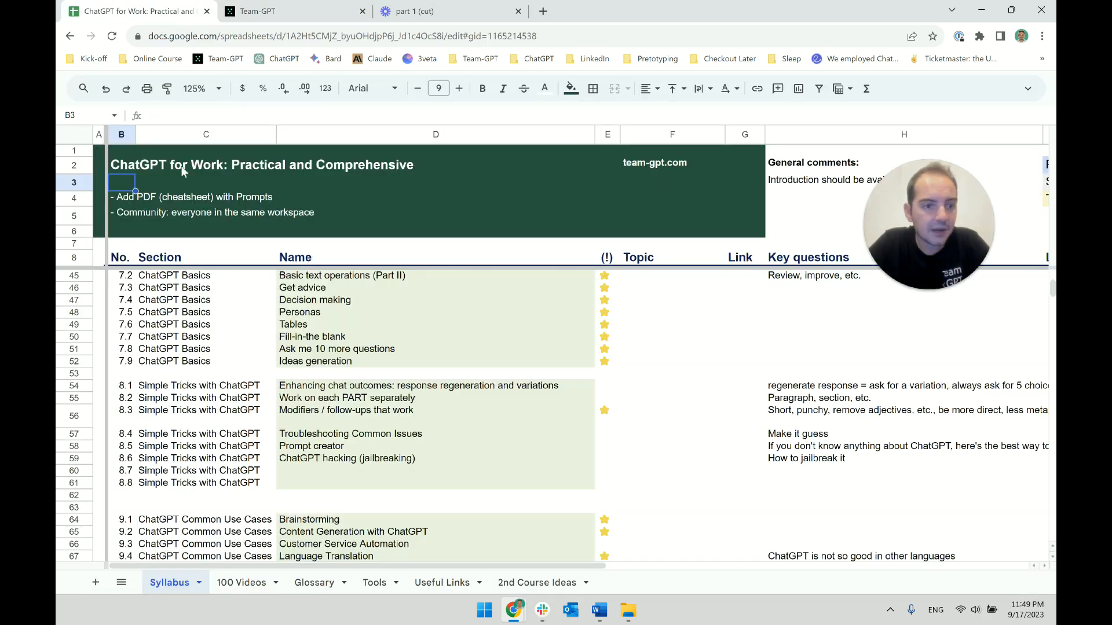
Step: Return to the Team-GPT chat and highlight the message containing the final course name
left_click(314, 12)
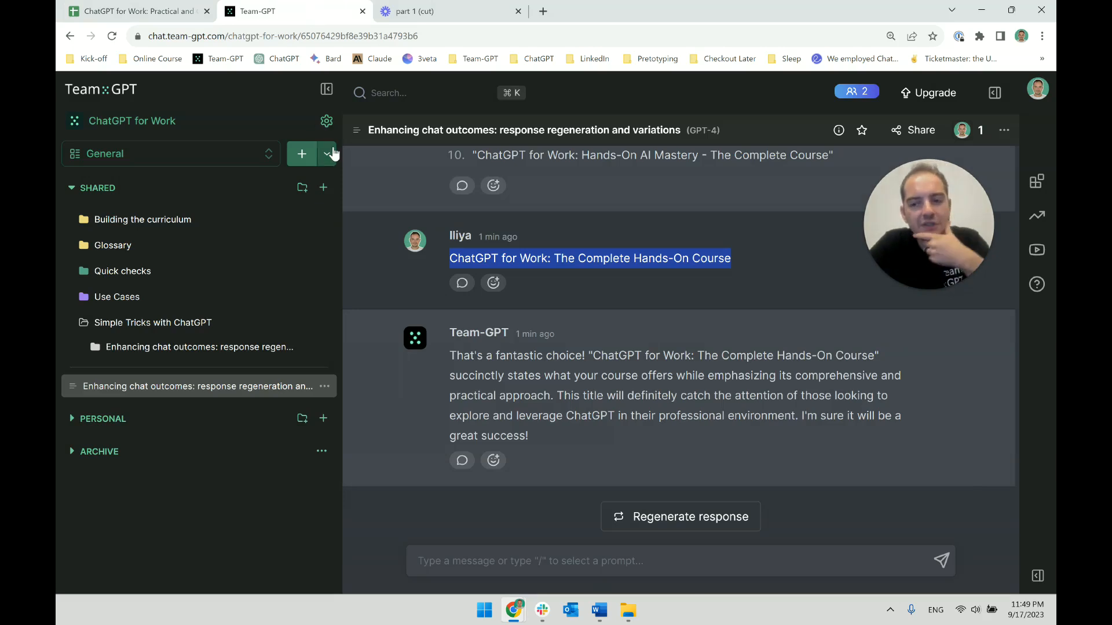
left_click(583, 263)
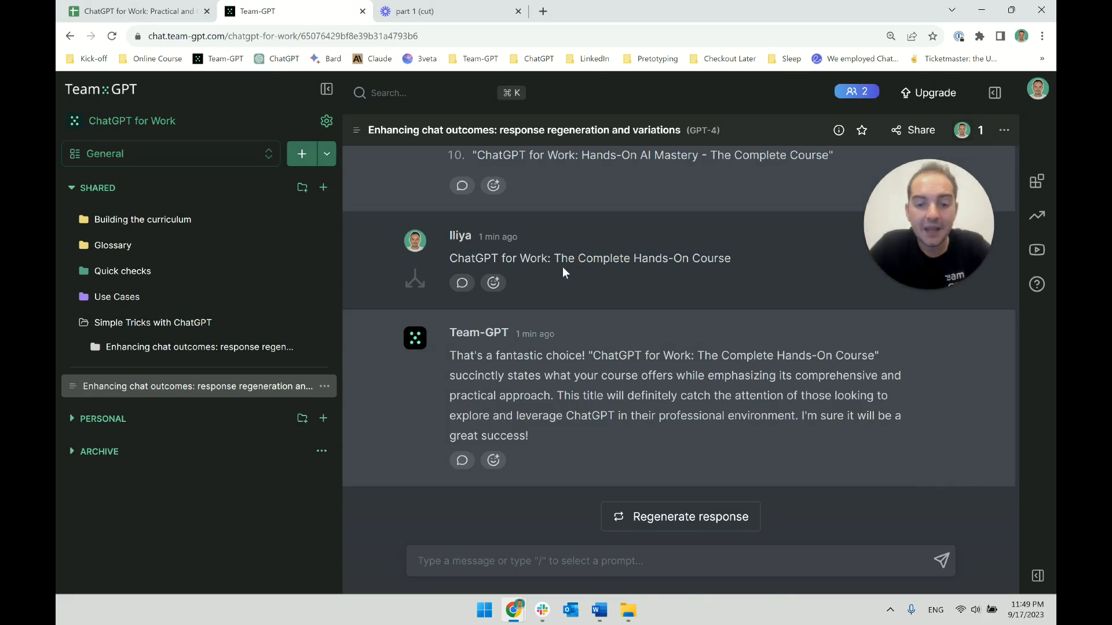
triple_click(563, 266)
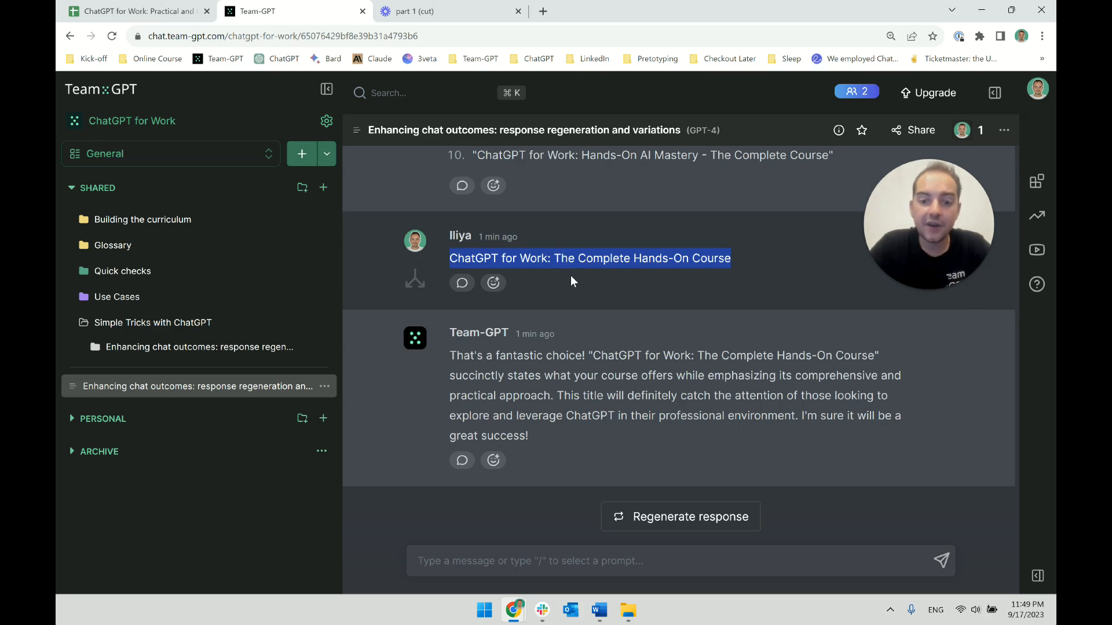
left_click(574, 282)
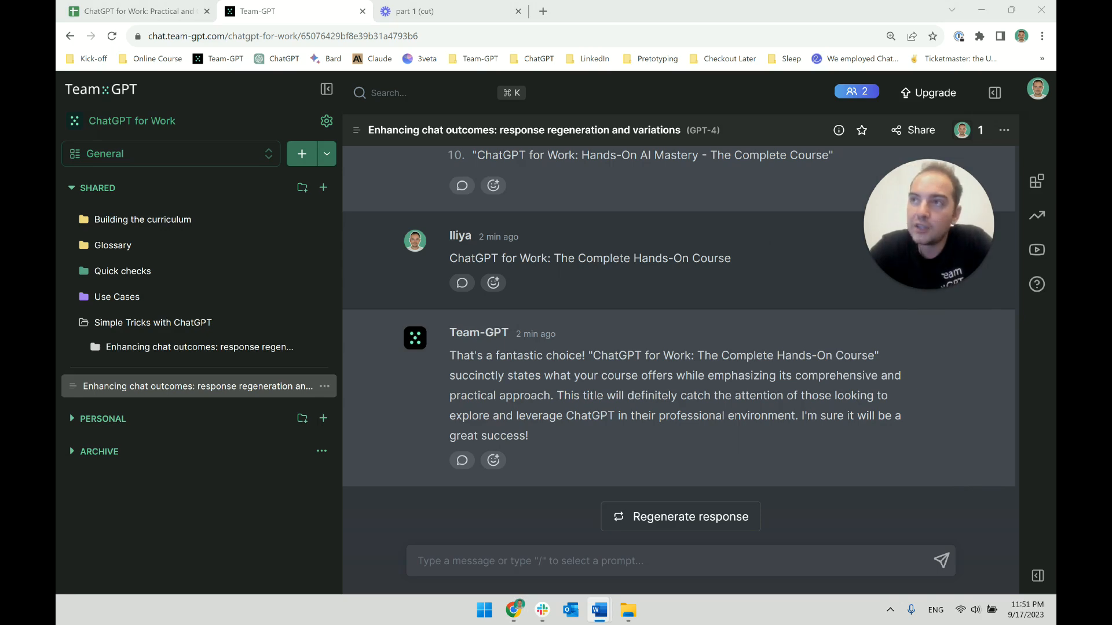
Step: Switch to the Word lecture outline and go over its title, duration, goals and conclusion
key("alt+Tab")
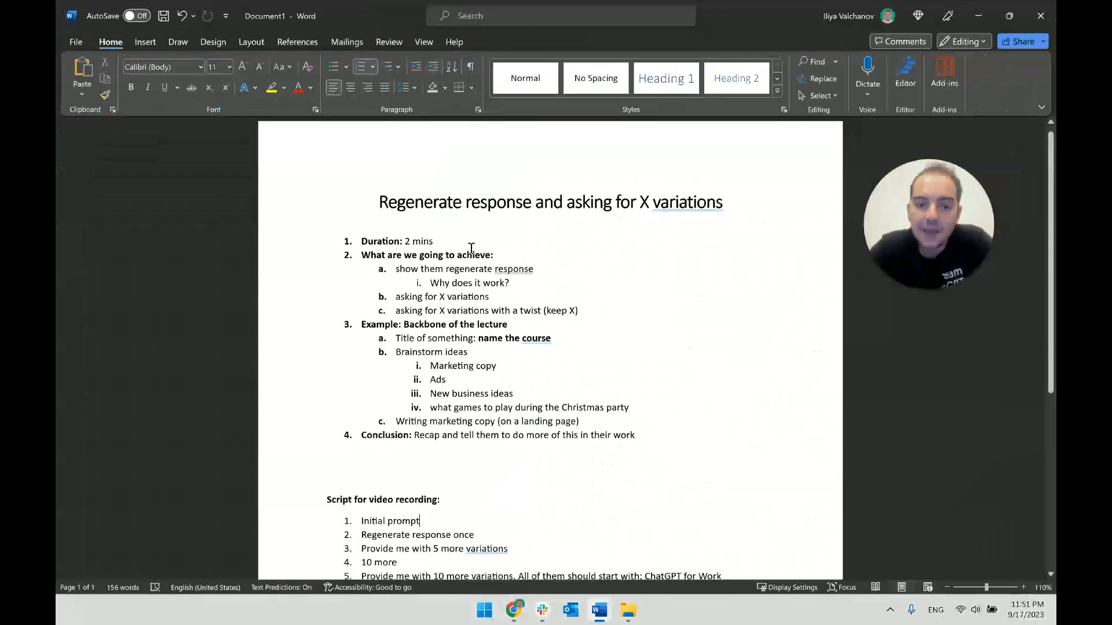
left_click_drag(492, 202, 582, 205)
left_click(750, 216)
left_click(589, 241)
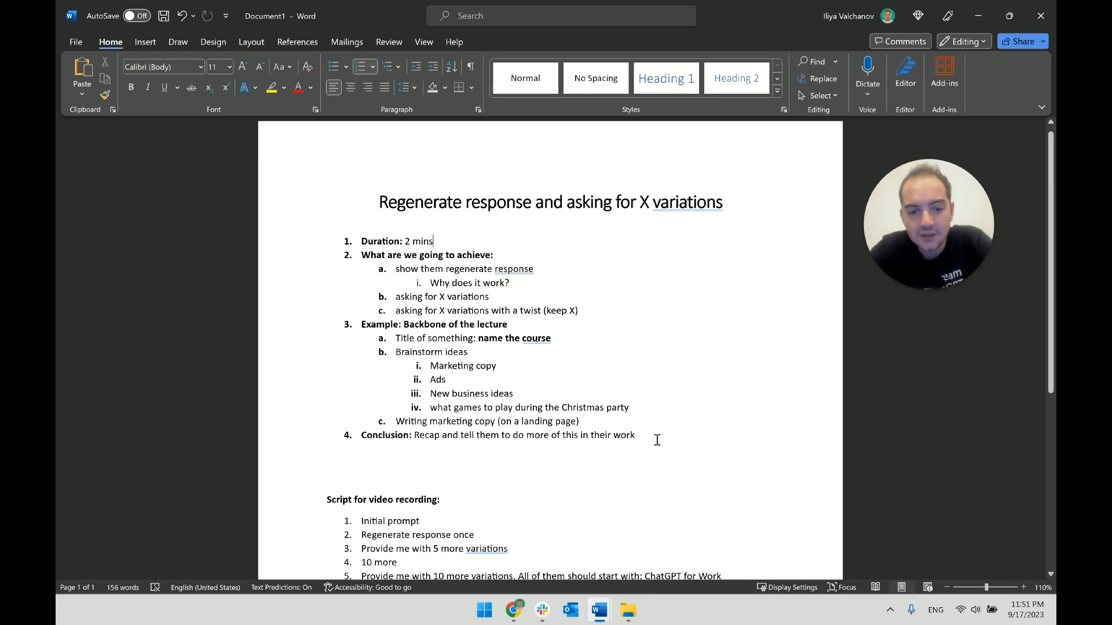
left_click_drag(657, 440, 360, 203)
left_click(590, 351)
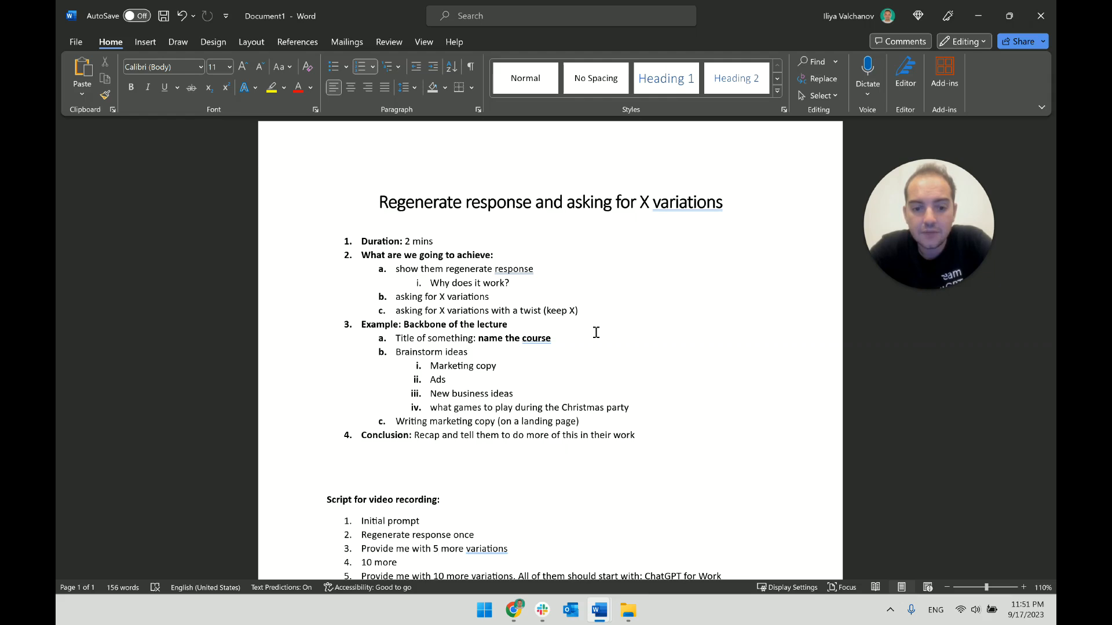
Step: Review the outline's example section, from naming the course through the brainstorming ideas
left_click_drag(675, 463, 483, 341)
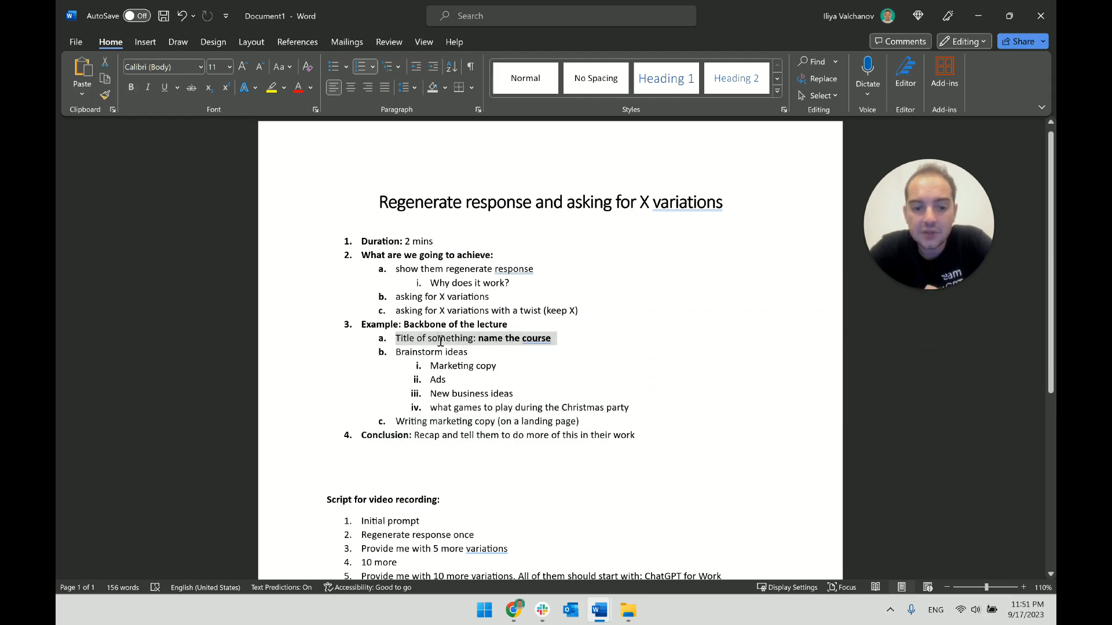
triple_click(476, 342)
triple_click(473, 342)
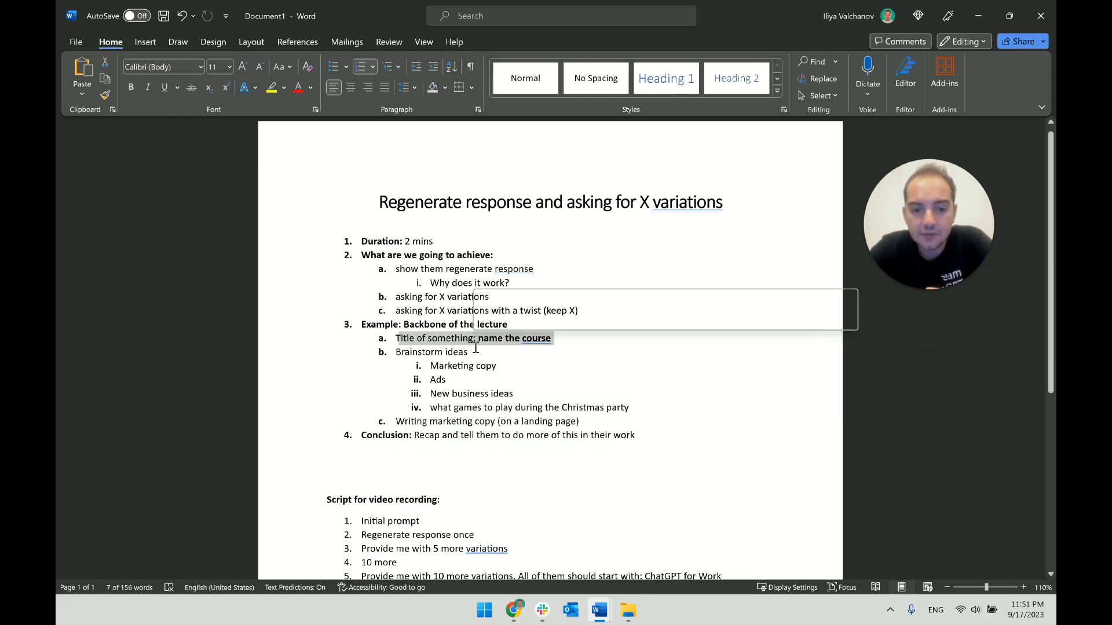
left_click(477, 355)
triple_click(471, 342)
left_click(474, 350)
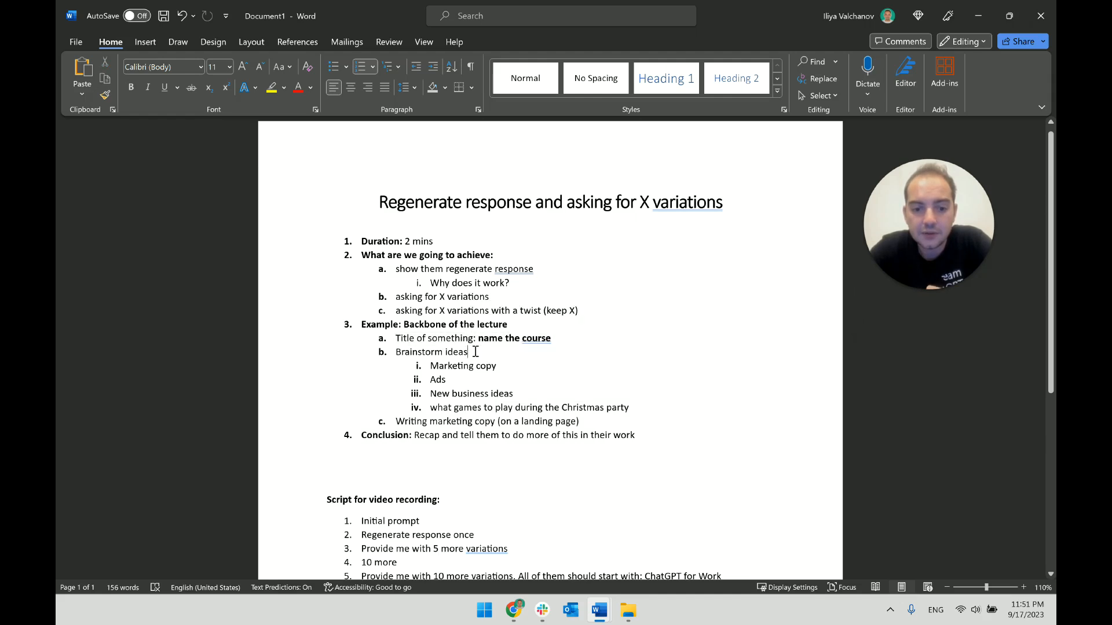
triple_click(470, 340)
left_click(484, 358)
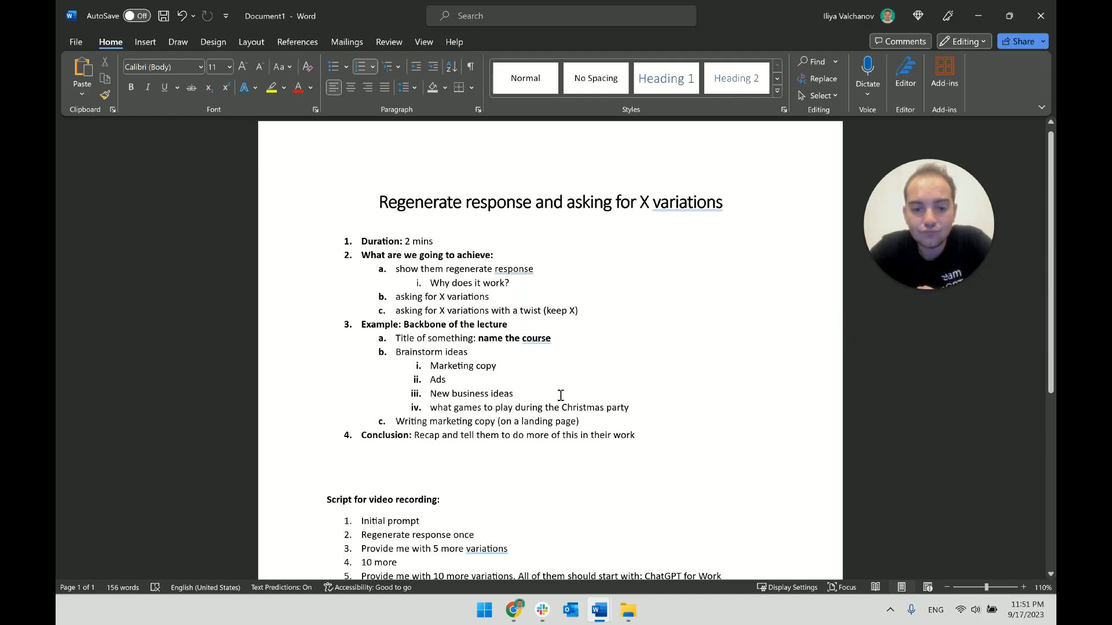
left_click_drag(656, 411, 349, 349)
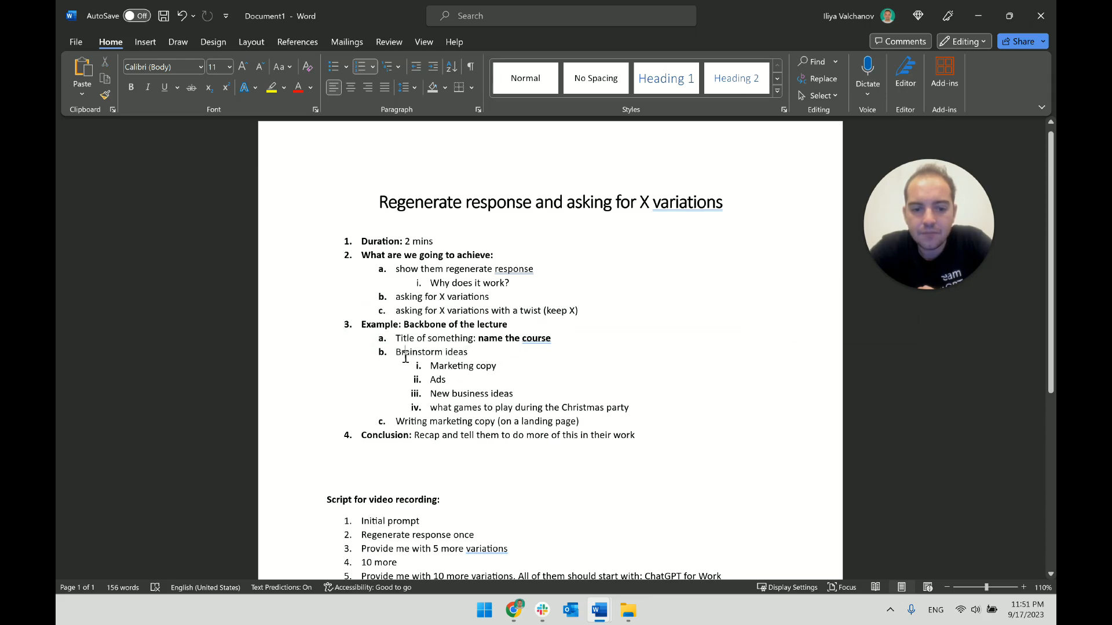
Step: Return to Team-GPT and create a new shared chat
left_click(982, 26)
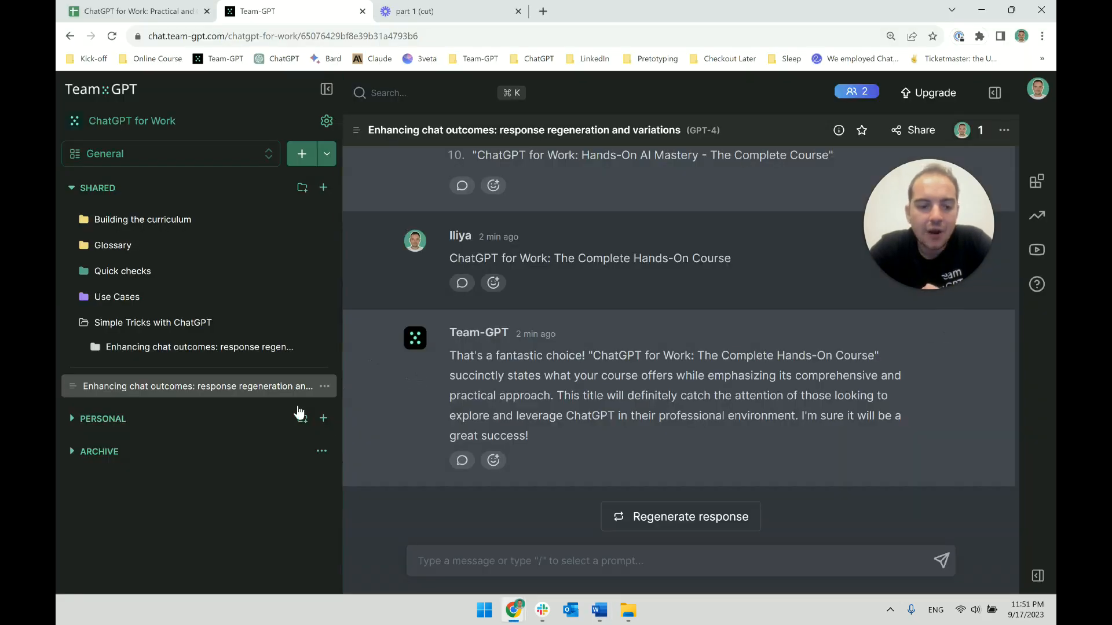
left_click(301, 168)
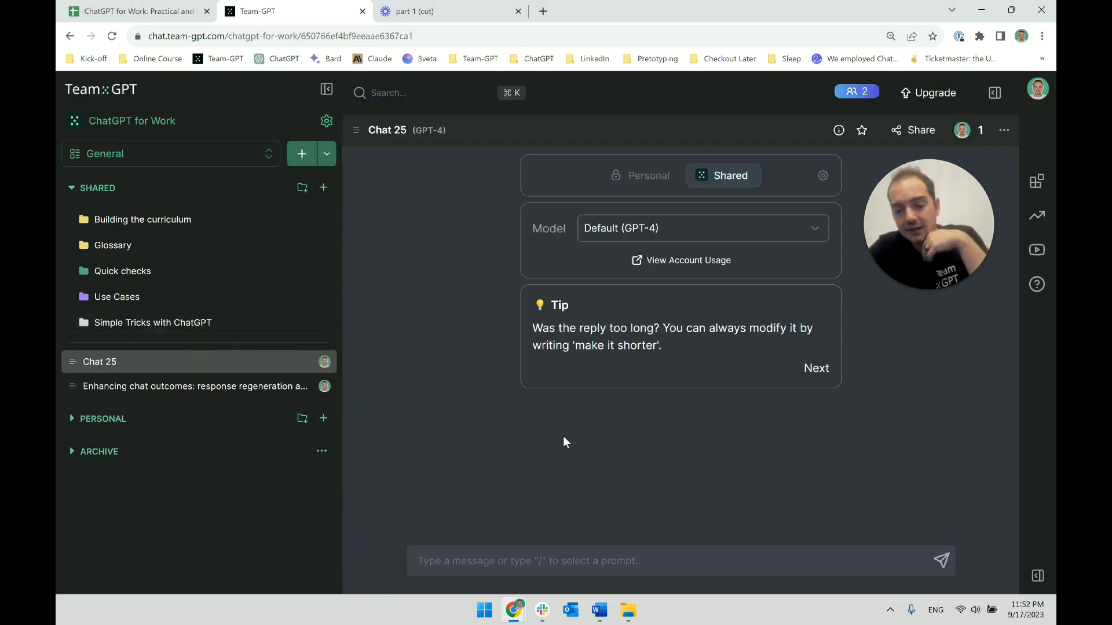
Step: Open the chat about enhancing chat outcomes and highlight the initial prompt that ends with "Name this course."
left_click(249, 386)
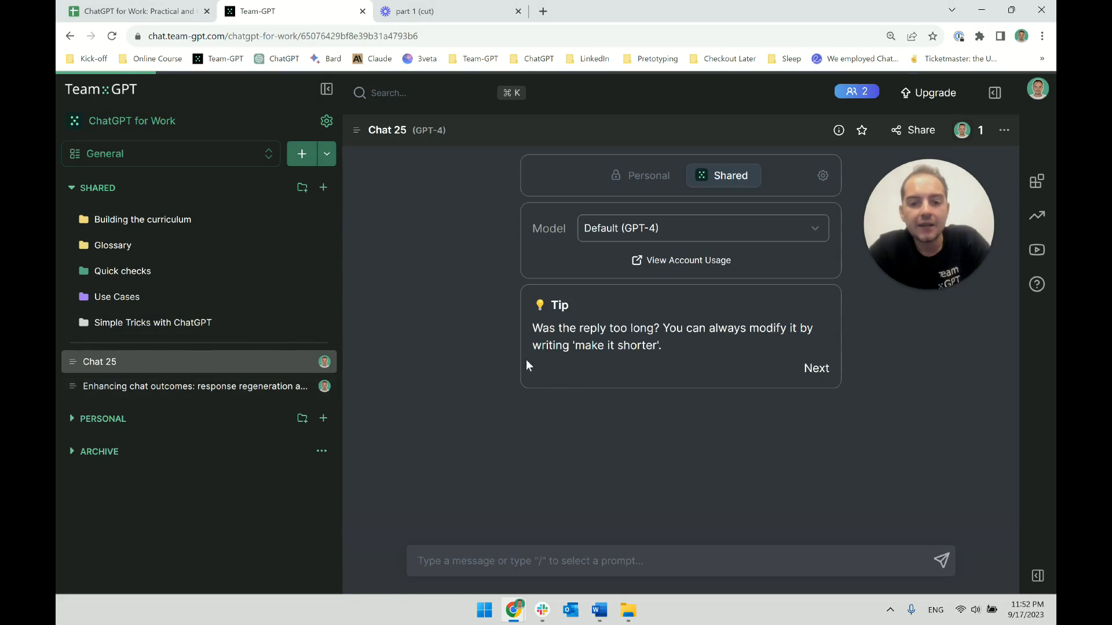
left_click(224, 387)
scroll(580, 416, "up", 15)
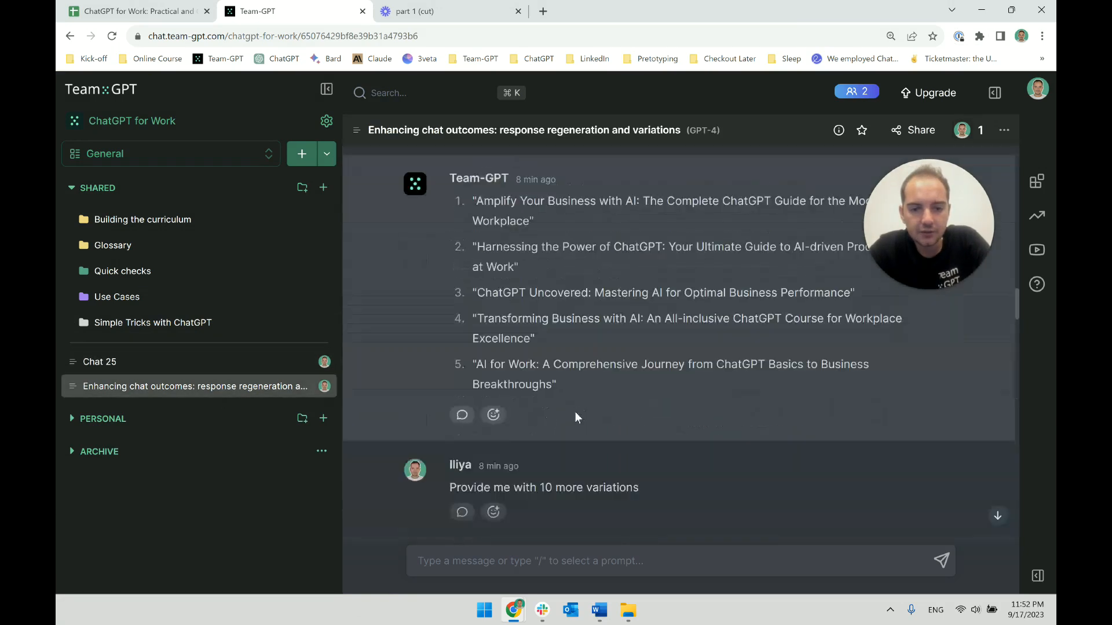
left_click_drag(445, 192, 578, 334)
scroll(592, 381, "down", 8)
scroll(593, 227, "up", 3)
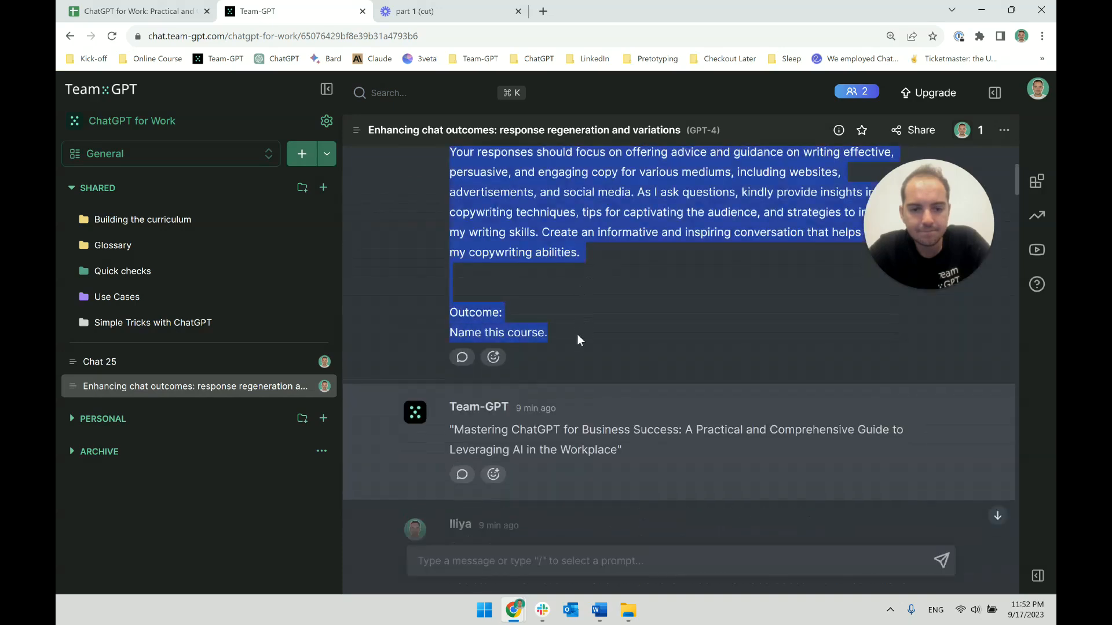
Step: Return to the empty Chat 25 and open that chat's options
left_click(191, 362)
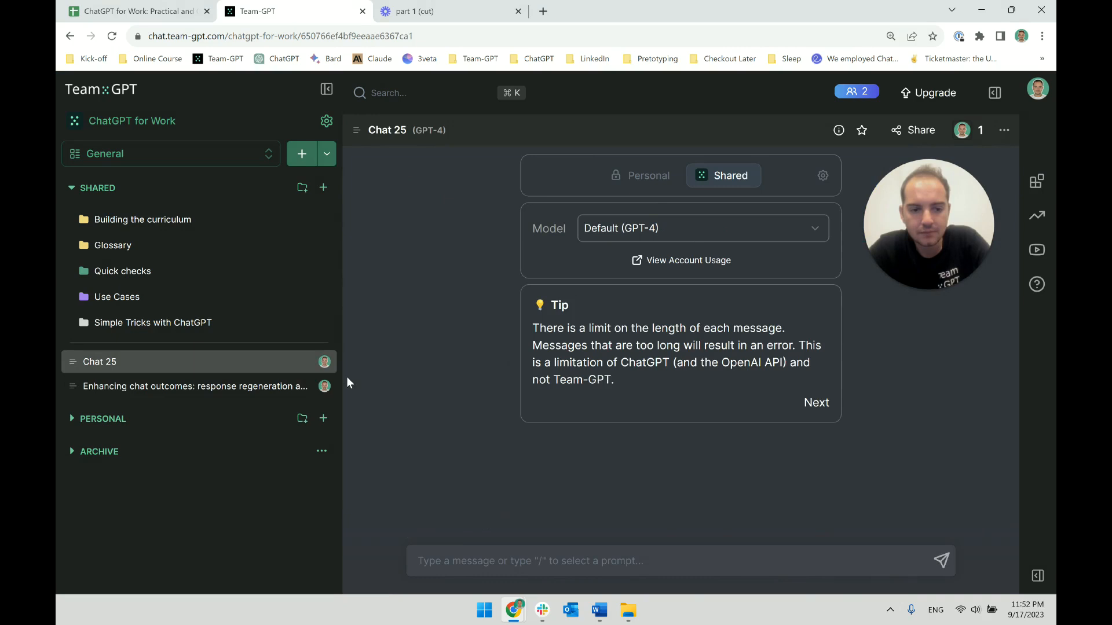
left_click(483, 562)
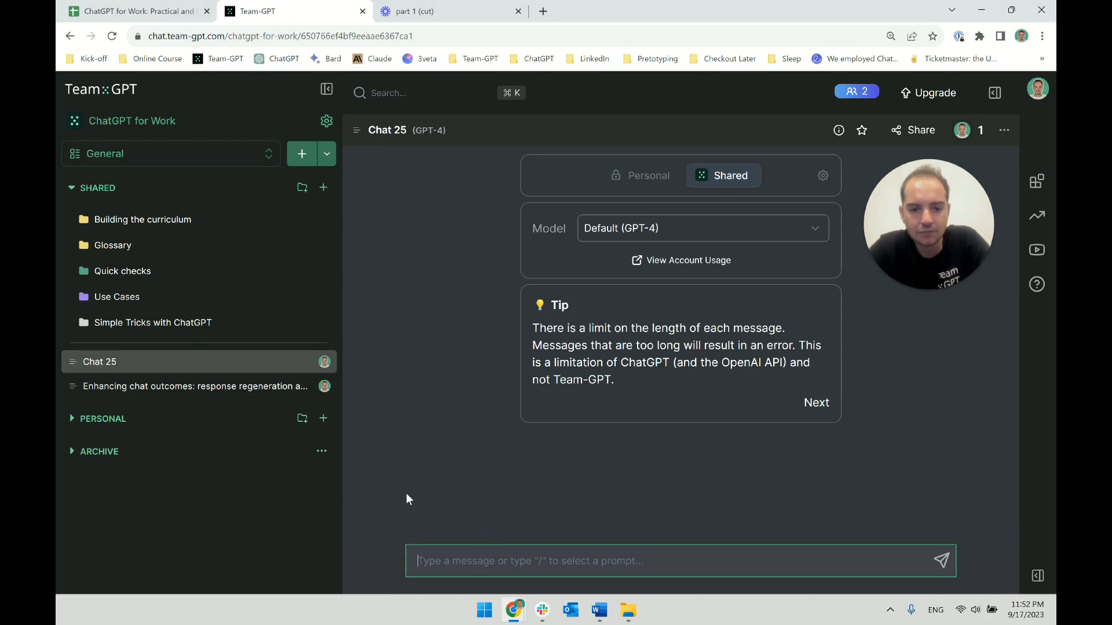
mouse_move(326, 362)
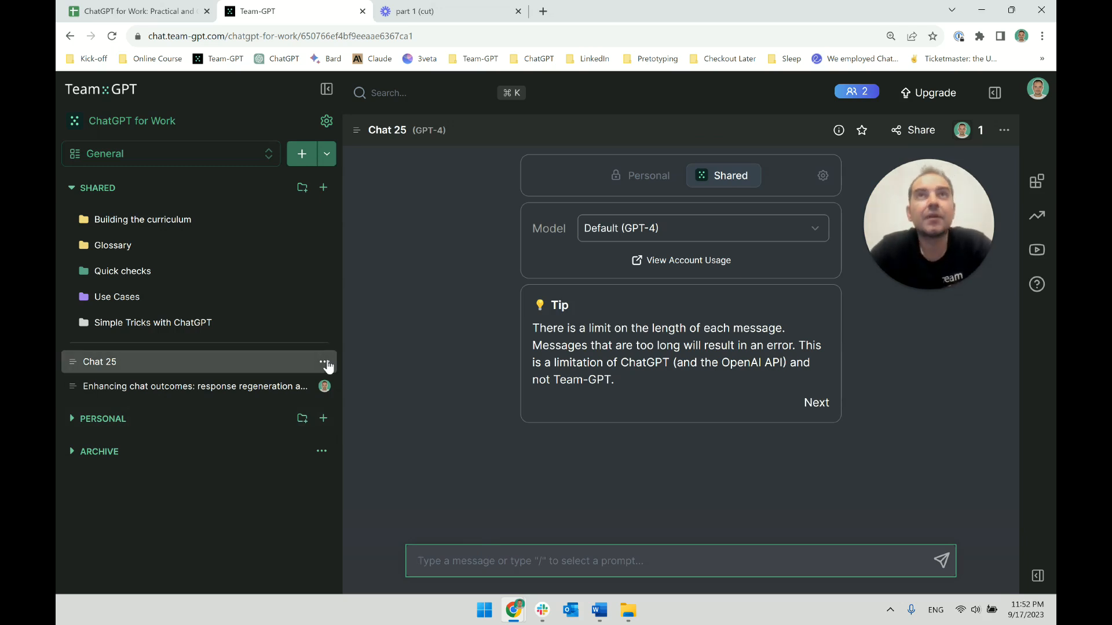
left_click(325, 362)
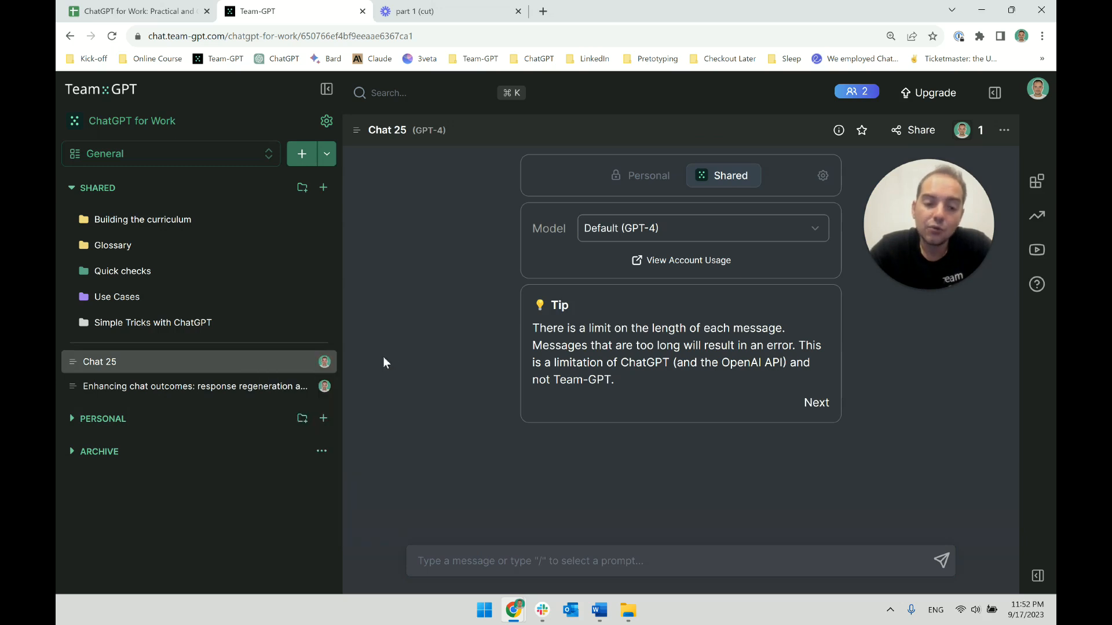
left_click(325, 362)
left_click(301, 525)
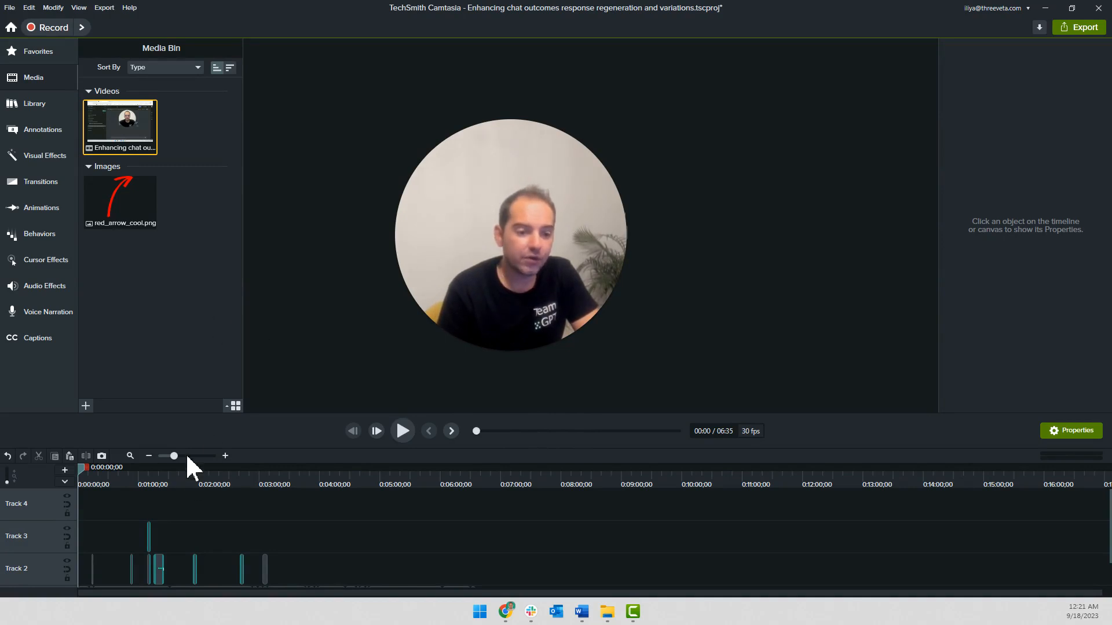
Step: Switch to Camtasia, lay the raw recording on Track 4 to compare its length with the edited cut, and delete that clip
left_click_drag(120, 125, 55, 508)
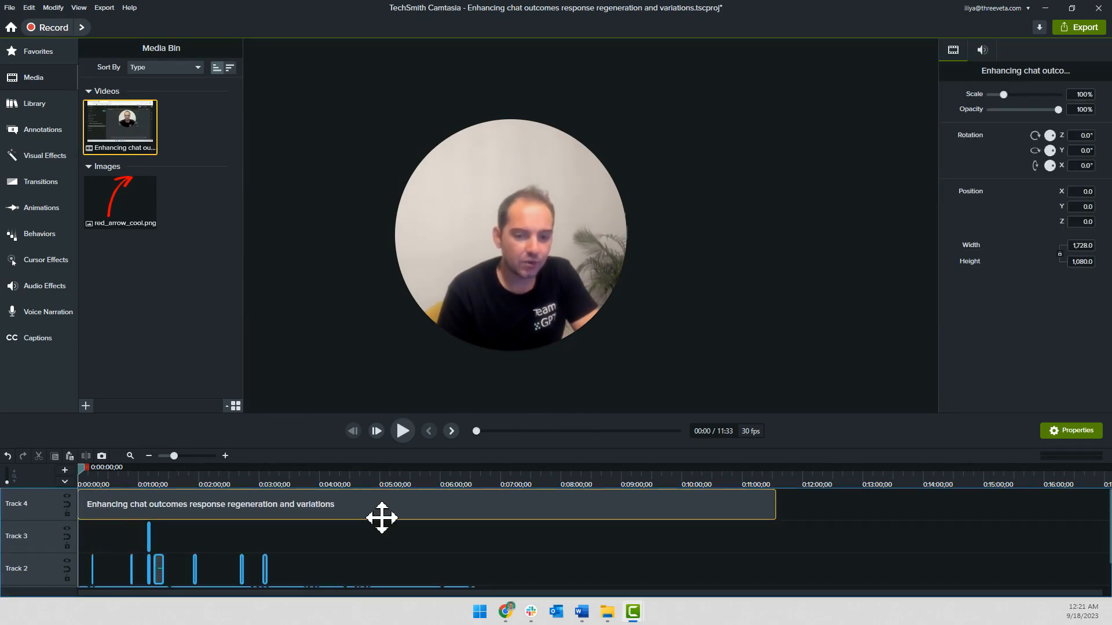
left_click(774, 481)
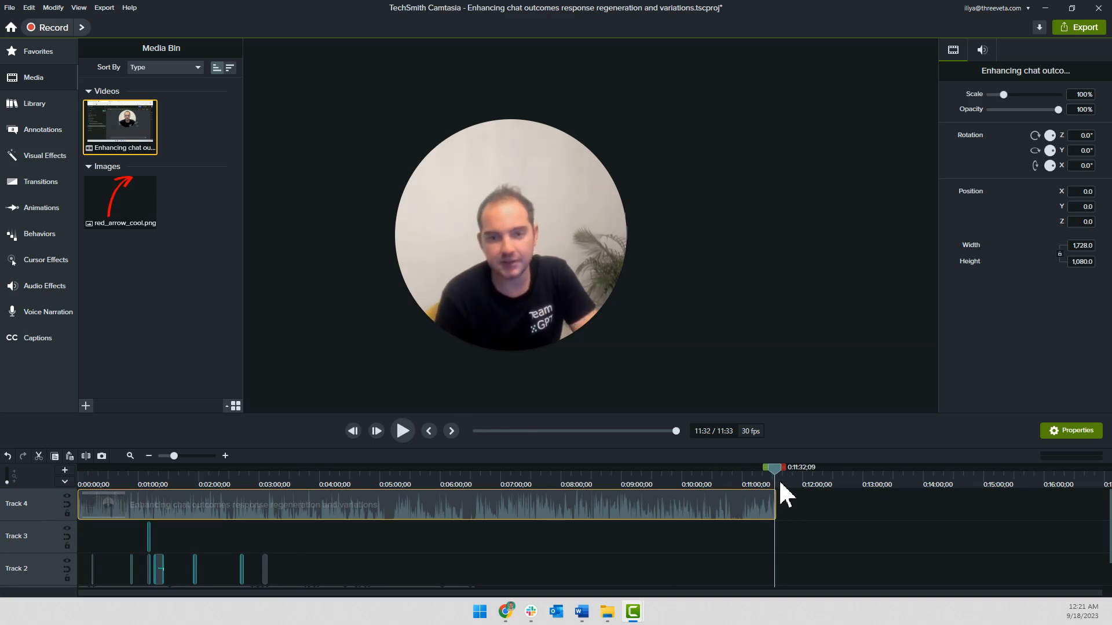
key("ctrl+z")
left_click(482, 485)
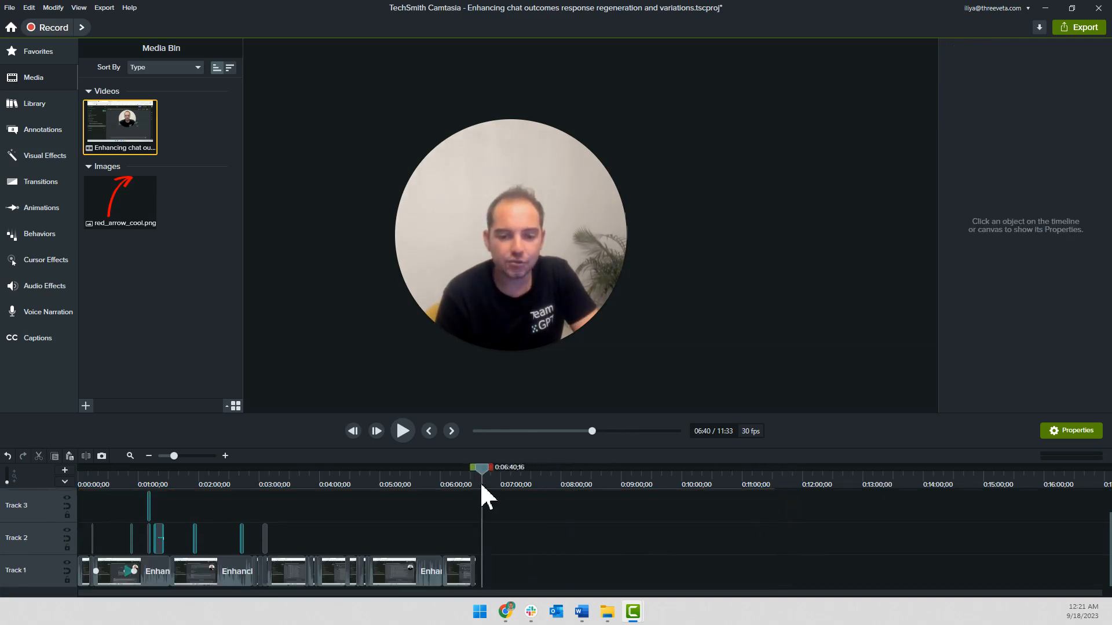
key("ctrl+y")
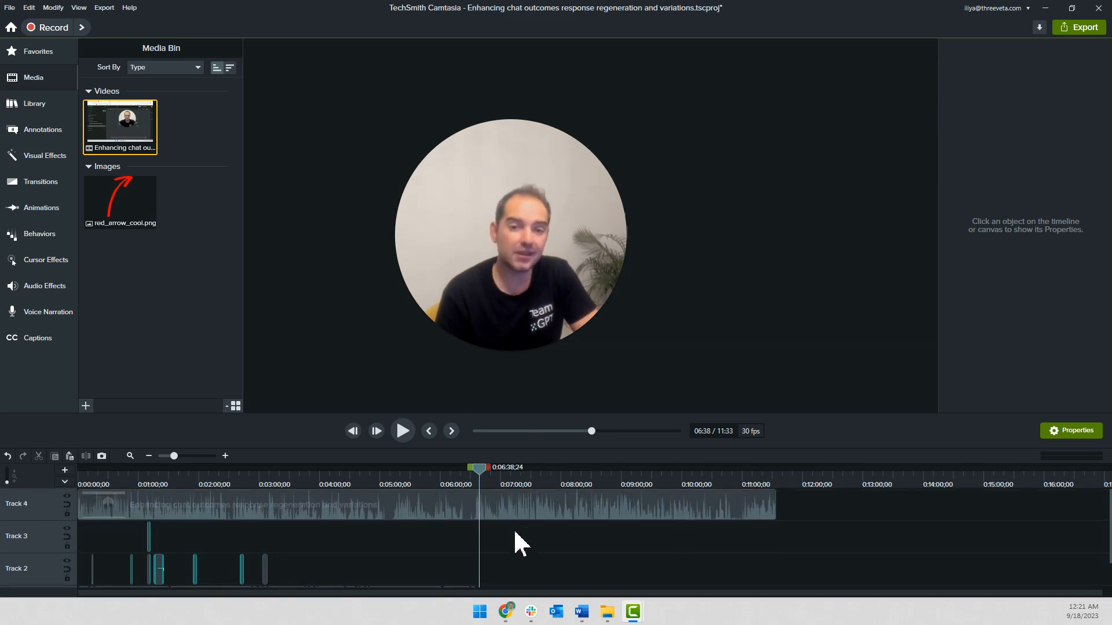
left_click(519, 517)
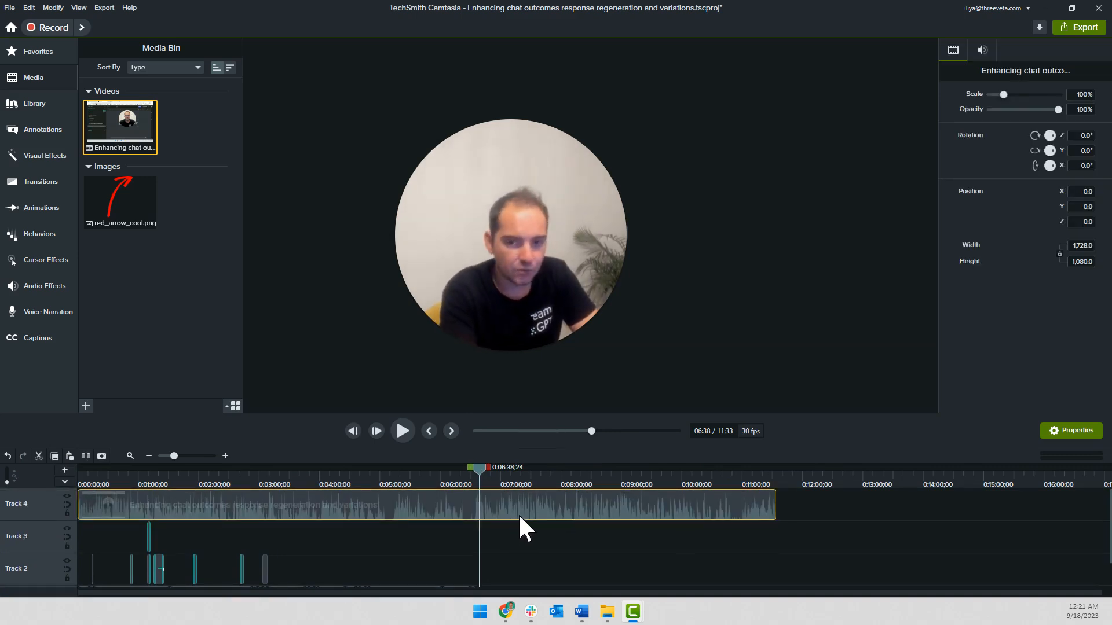
key("Delete")
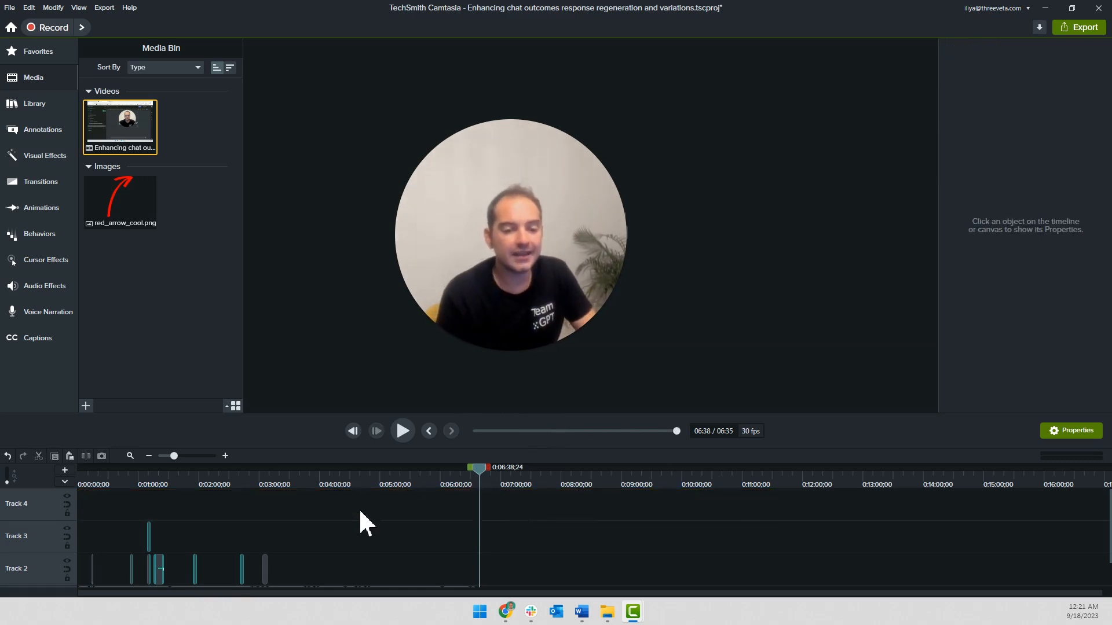
Step: Place the playhead at about 3:45 in the edited recording and fit the whole canvas in the preview
scroll(359, 508, "down", 1)
left_click(361, 484)
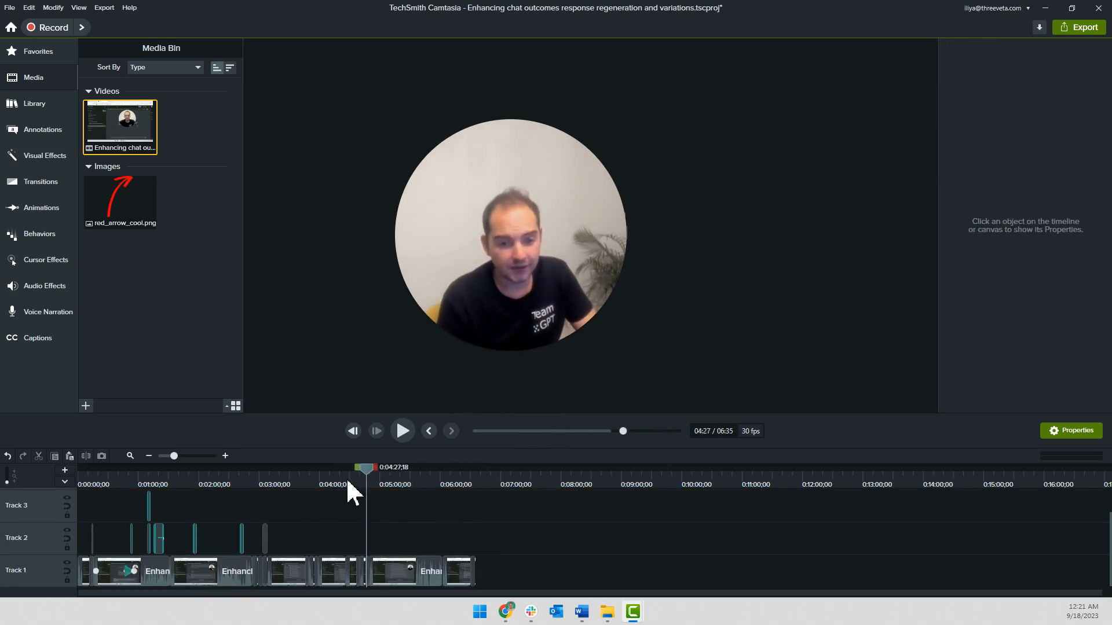
scroll(364, 511, "up", 4, "ctrl")
scroll(581, 522, "up", 1, "ctrl")
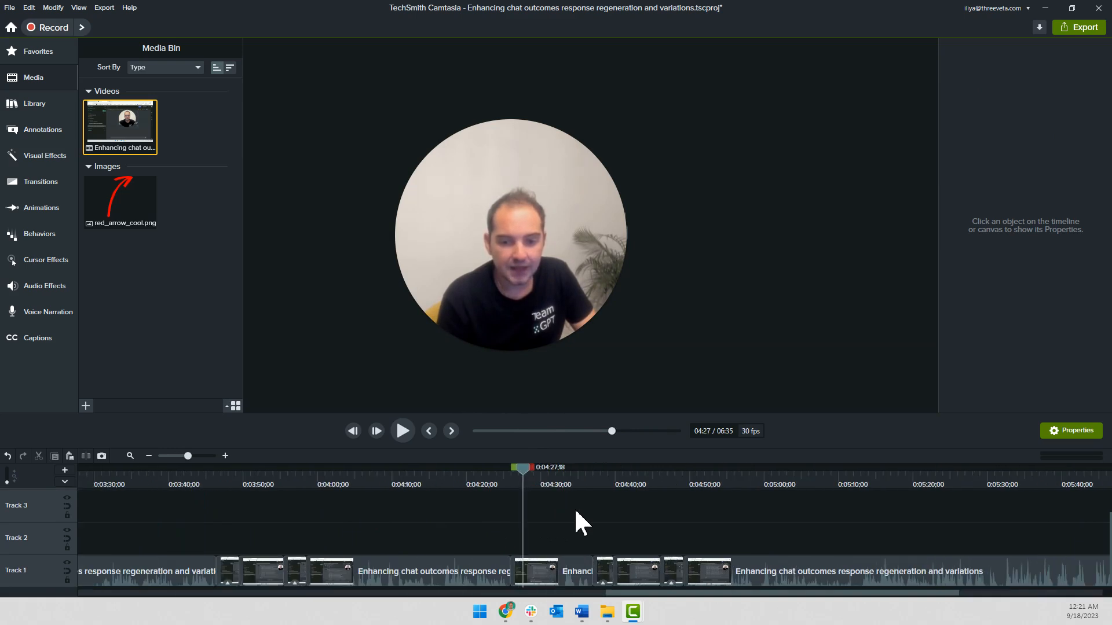
scroll(371, 531, "left", 3)
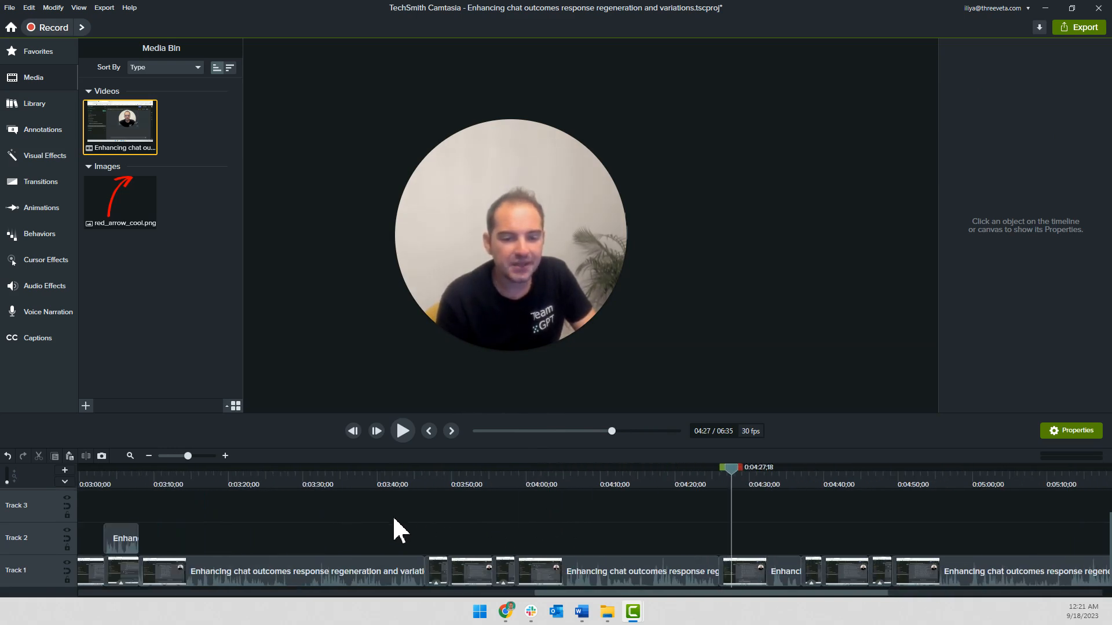
left_click(417, 485)
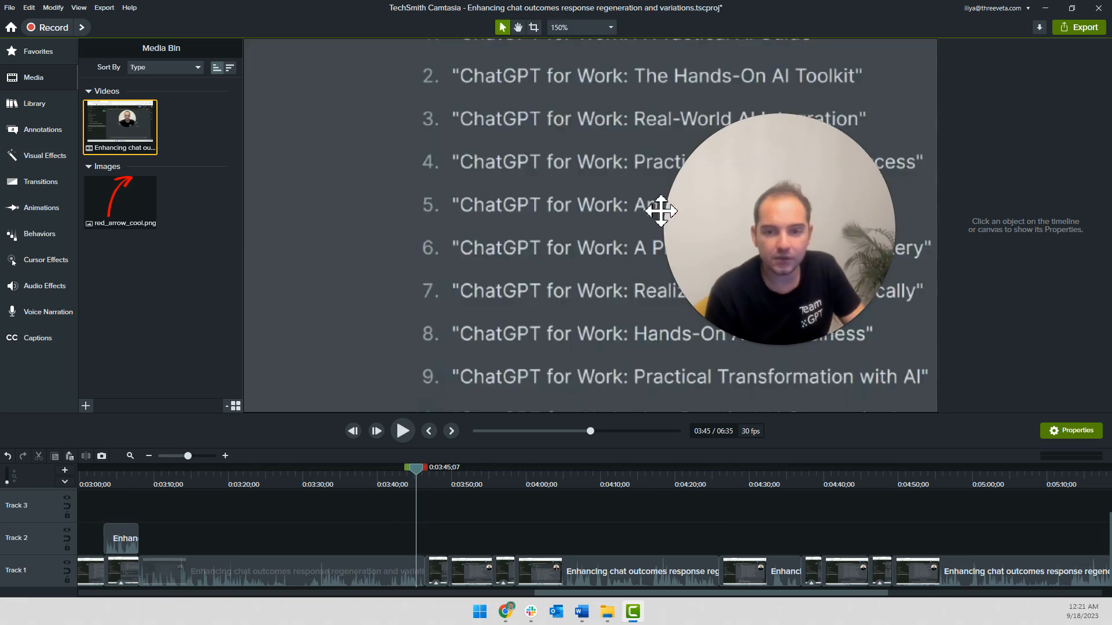
left_click(610, 27)
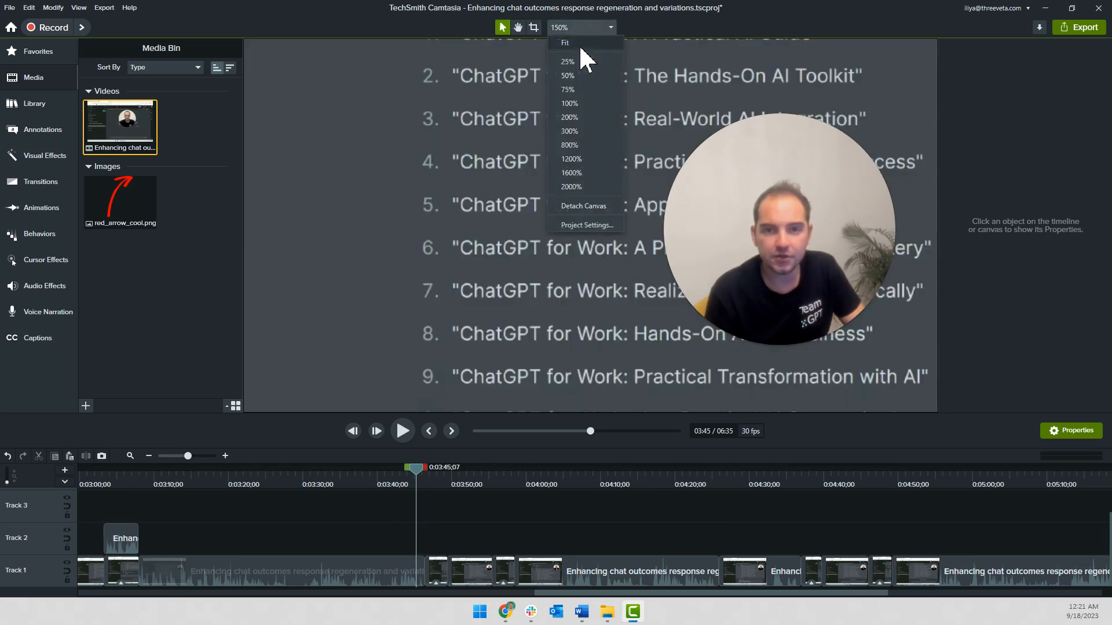
left_click(579, 271)
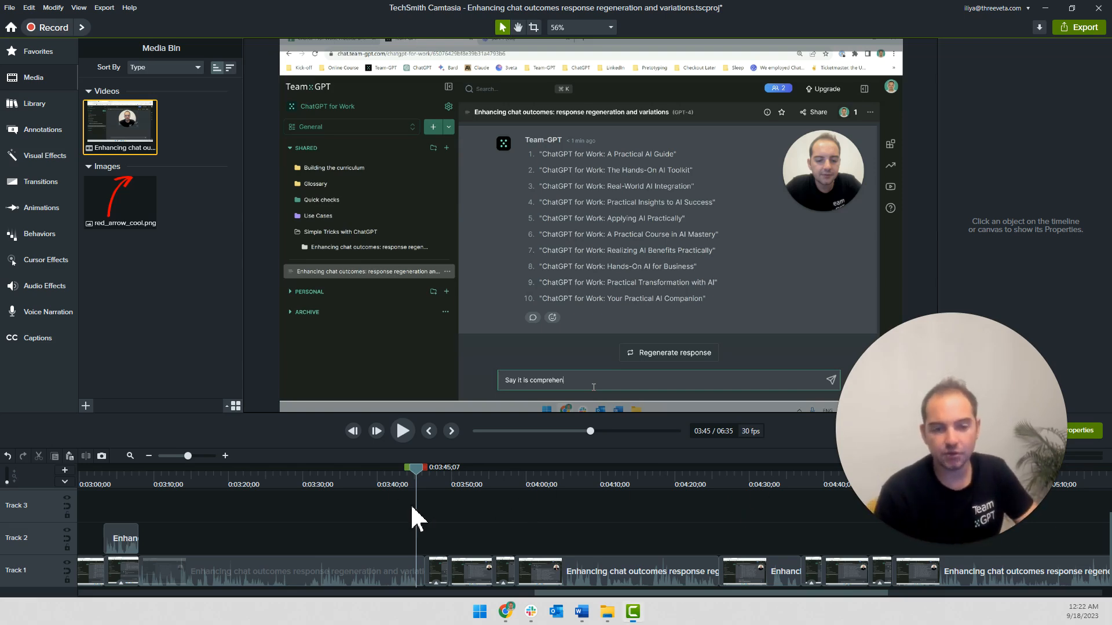
Step: Play the short sped-up segment starting at about 3:46 and inspect its clip speed settings
left_click(408, 440)
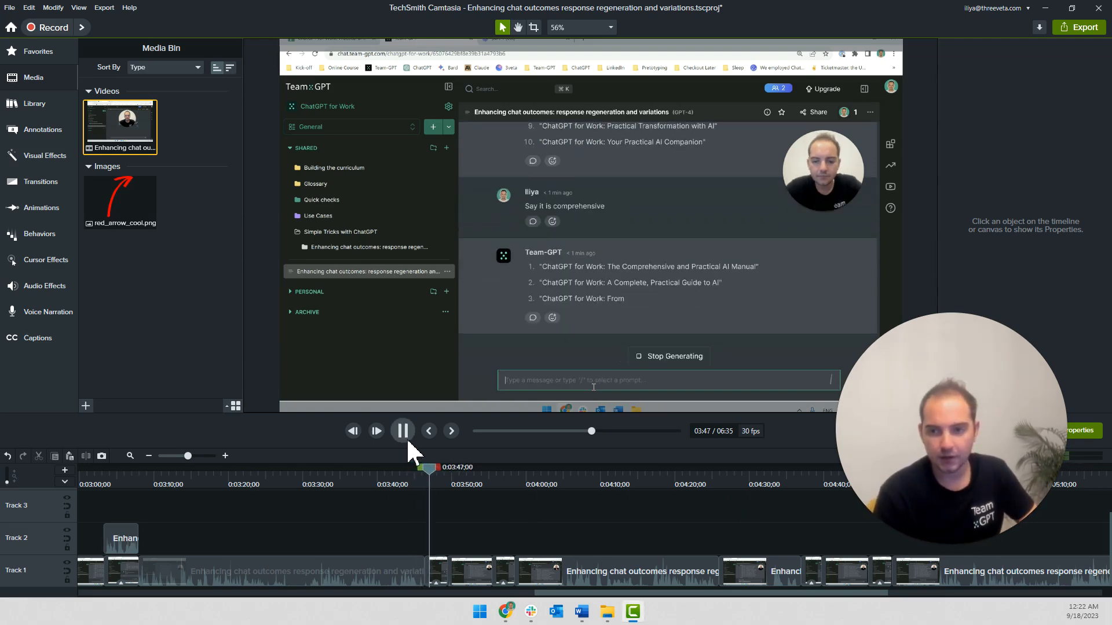
left_click(407, 439)
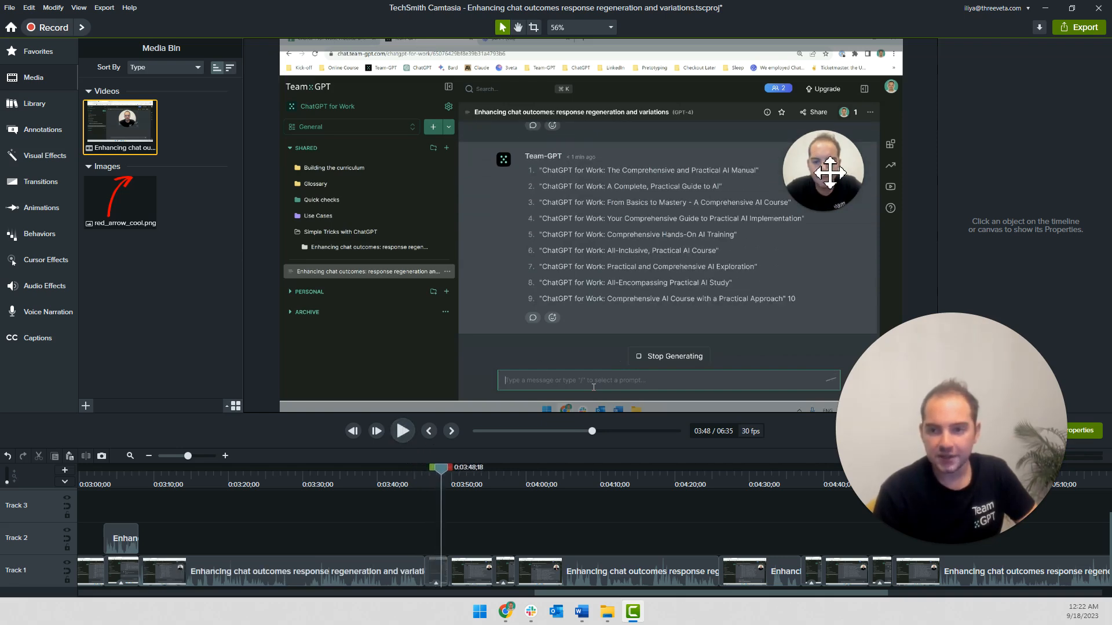
left_click(428, 480)
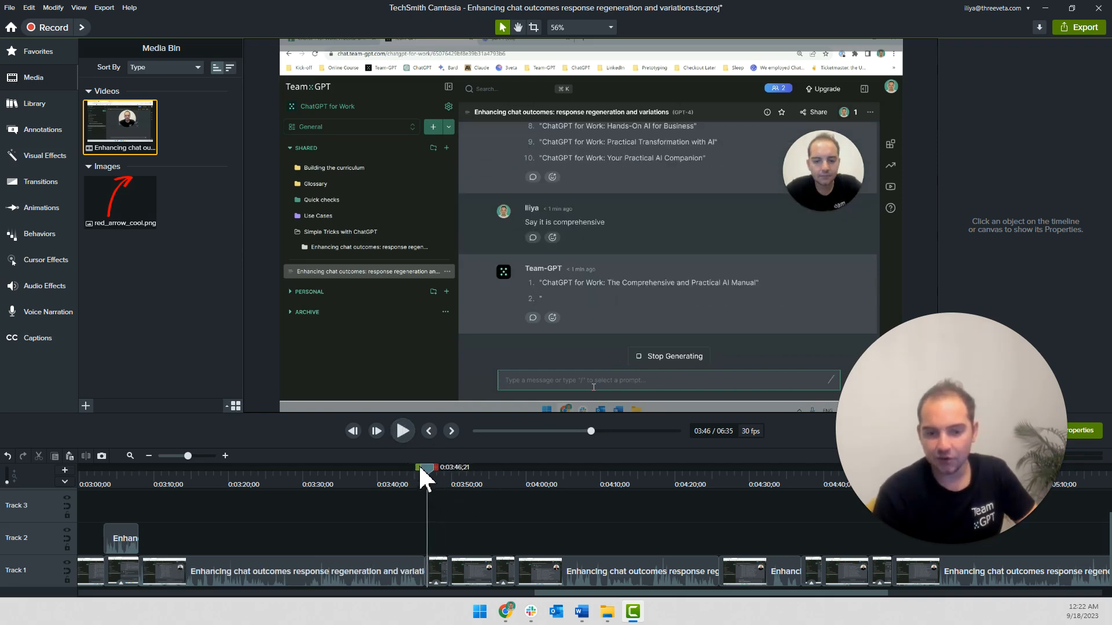
left_click(402, 431)
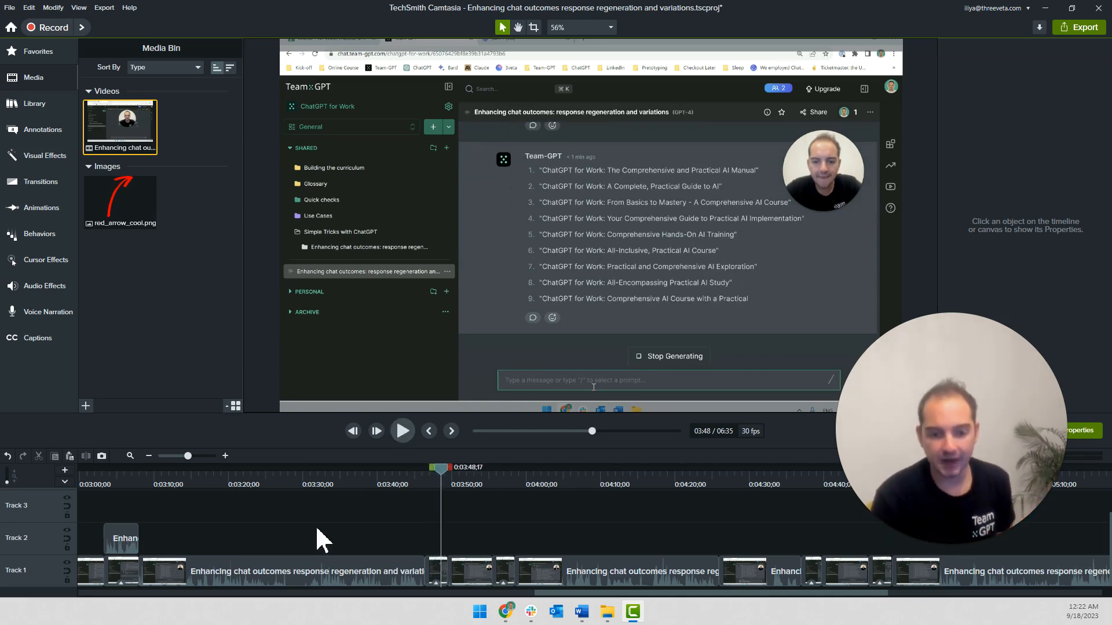
left_click(436, 581)
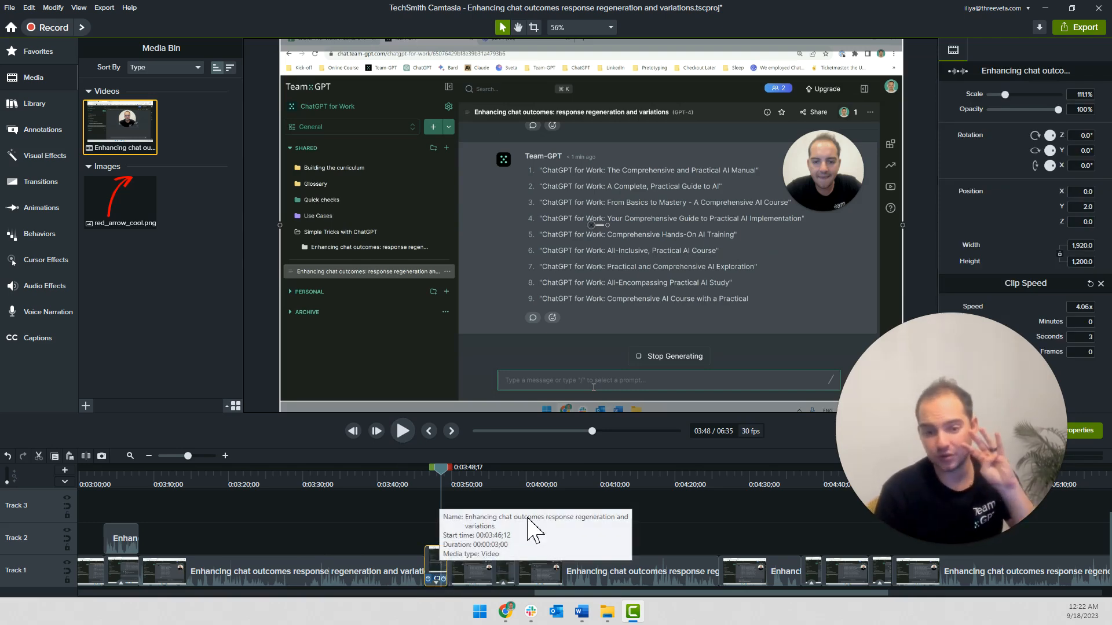
left_click(681, 520)
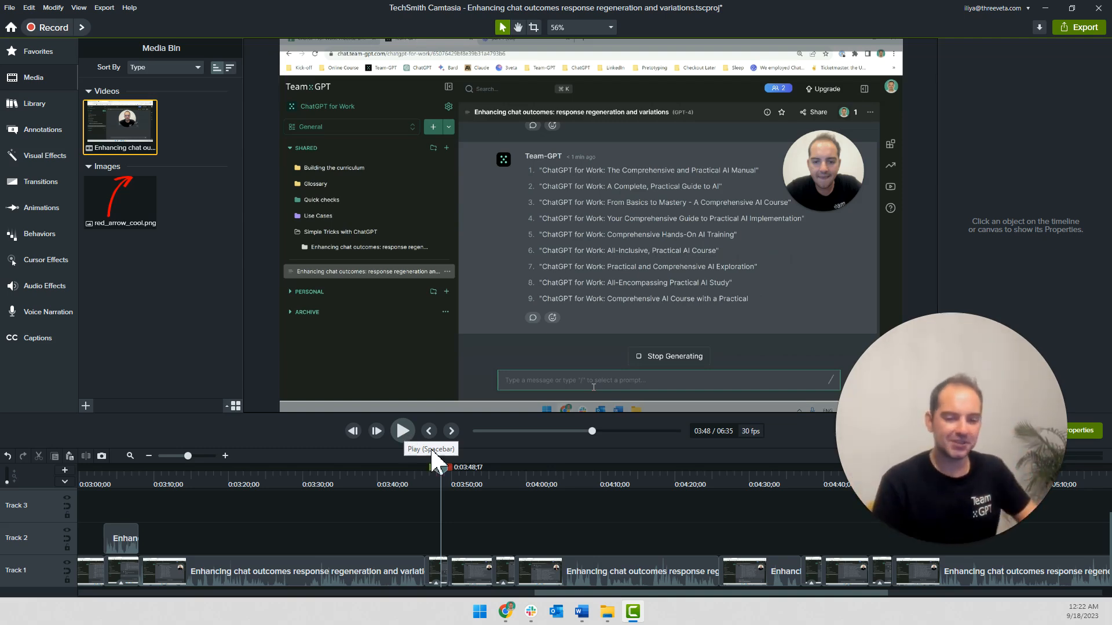
Step: Resume playback from about 3:48 to 4:09, skip to about 4:33 and play until about 4:56
left_click(402, 432)
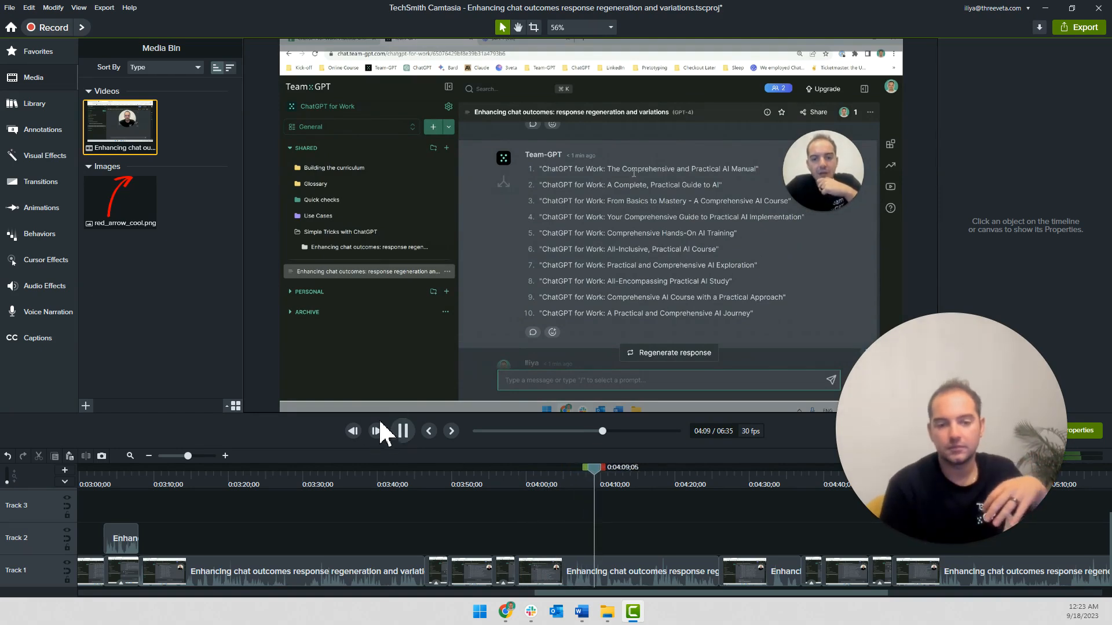
left_click(404, 431)
scroll(692, 521, "down", 1)
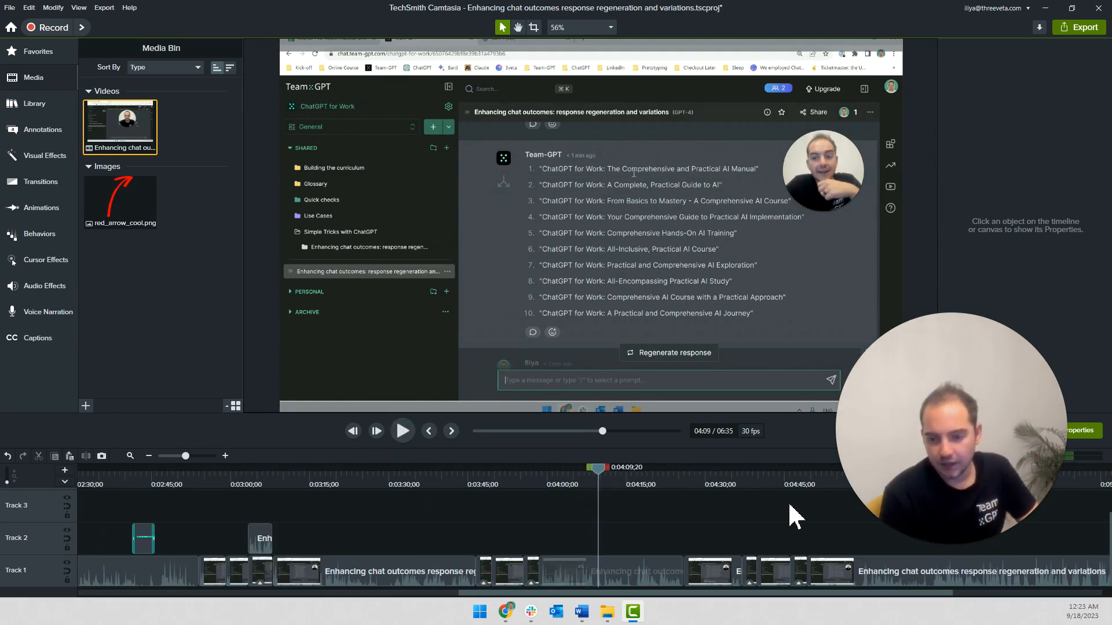
left_click(738, 481)
key("space")
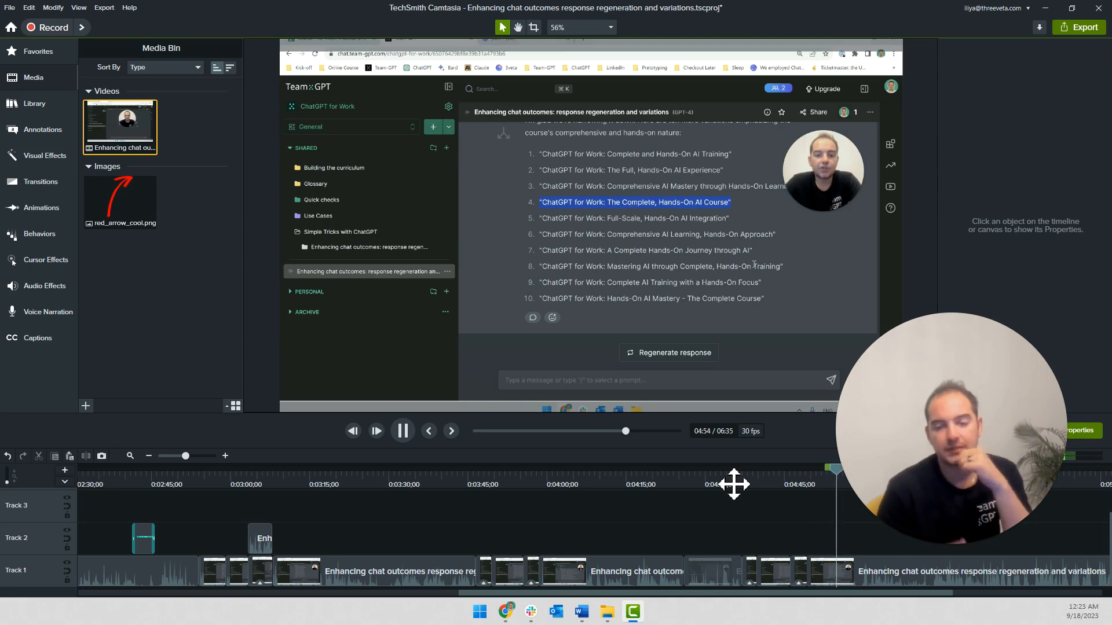
left_click(404, 432)
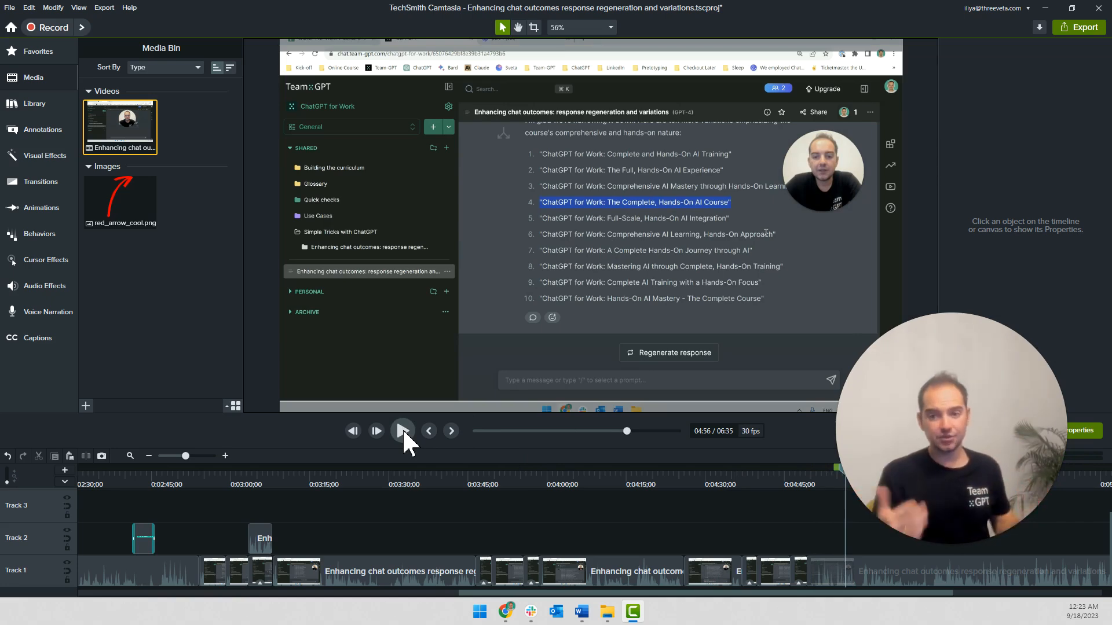
Step: Scrub through the whole edited timeline from its beginning to about 4:27
scroll(503, 520, "down", 5)
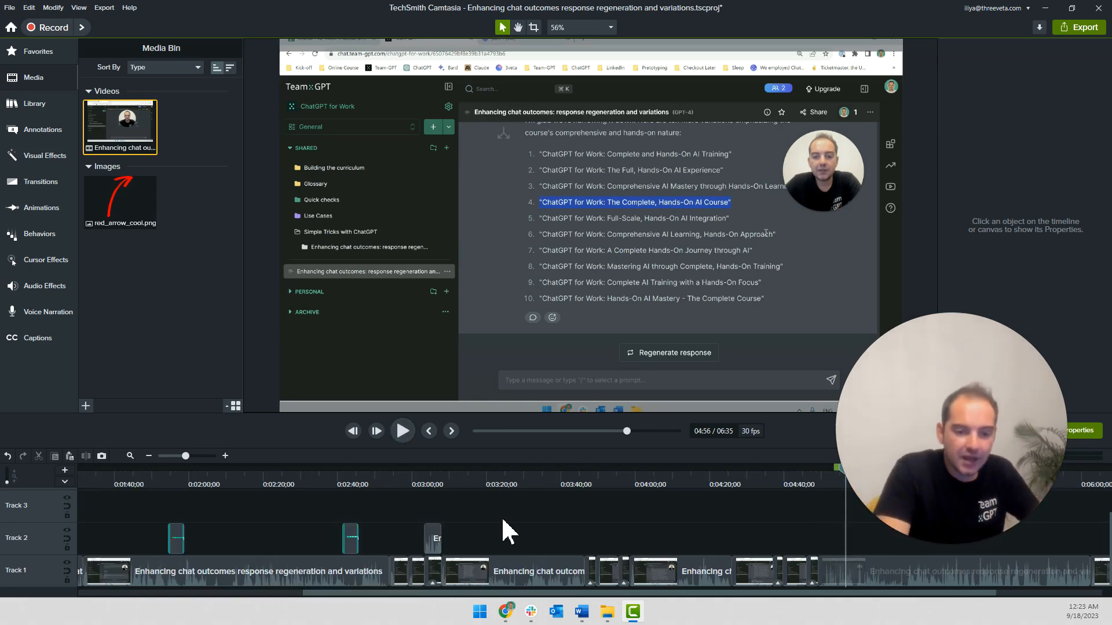
left_click_drag(689, 561, 67, 521)
left_click(243, 503)
left_click(135, 479)
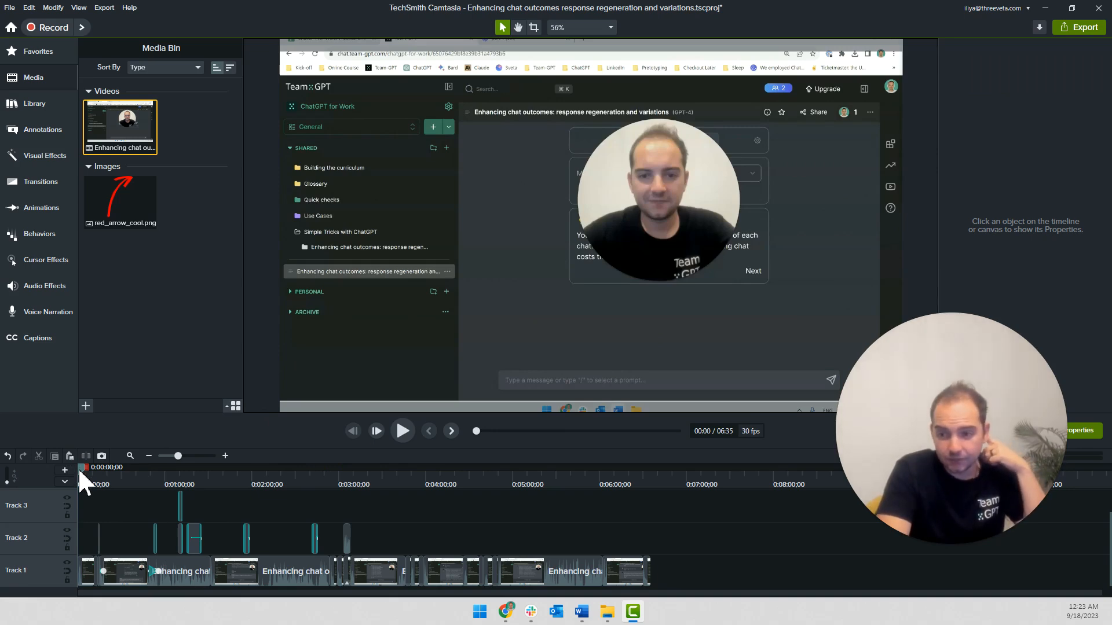
left_click_drag(79, 472, 419, 481)
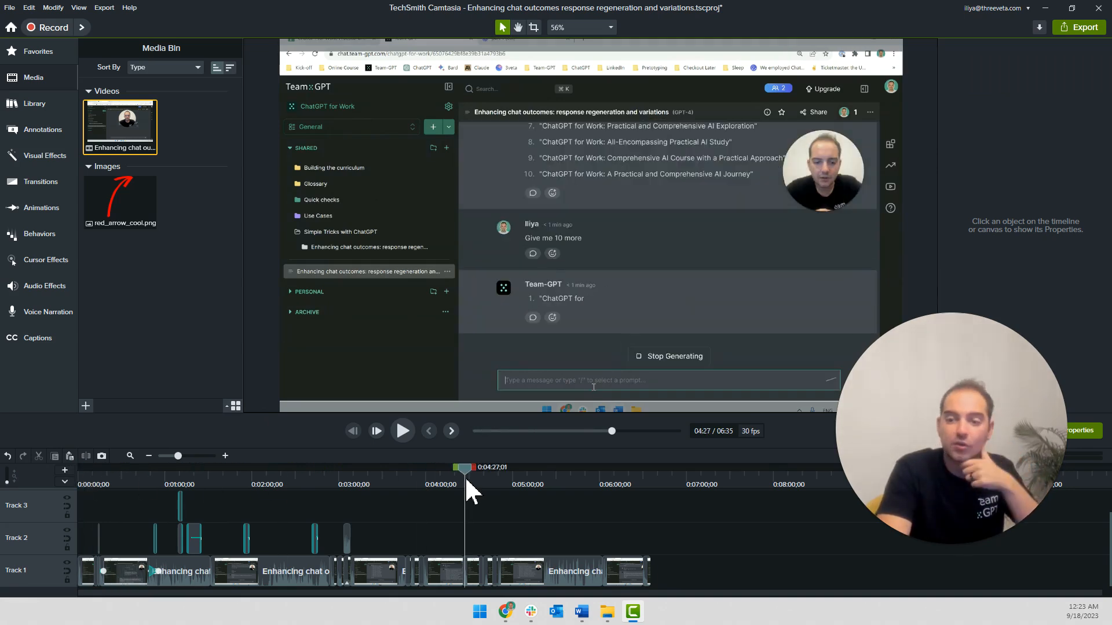
left_click_drag(470, 492, 12, 508)
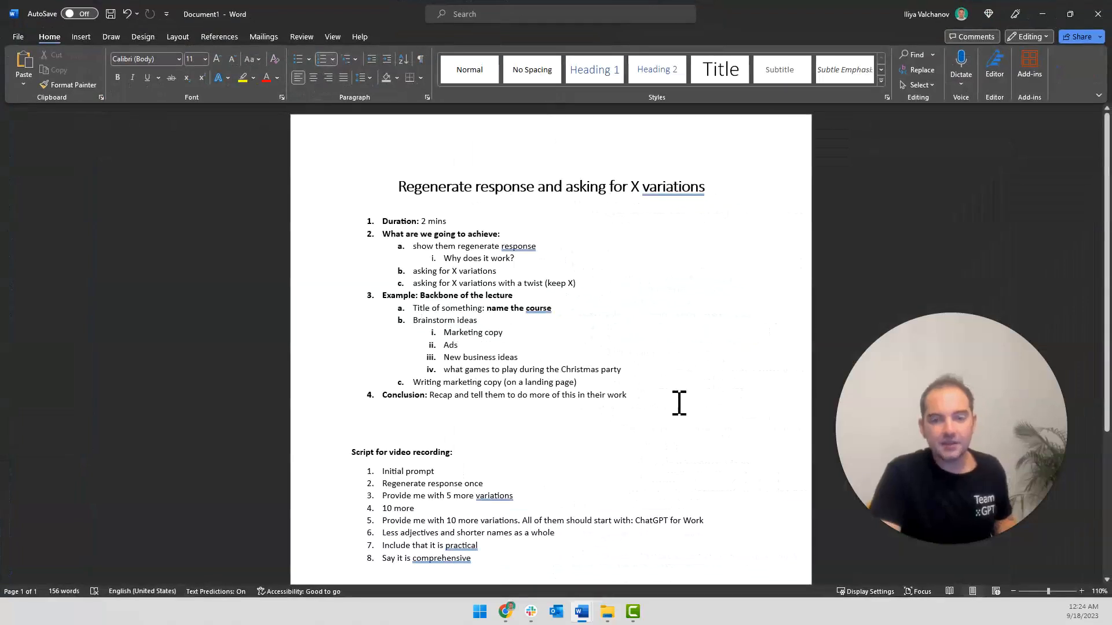
Step: Switch to the Word lecture outline and highlight its points from duration to conclusion, and the duration line itself
left_click_drag(679, 403, 312, 208)
left_click(525, 229)
triple_click(406, 221)
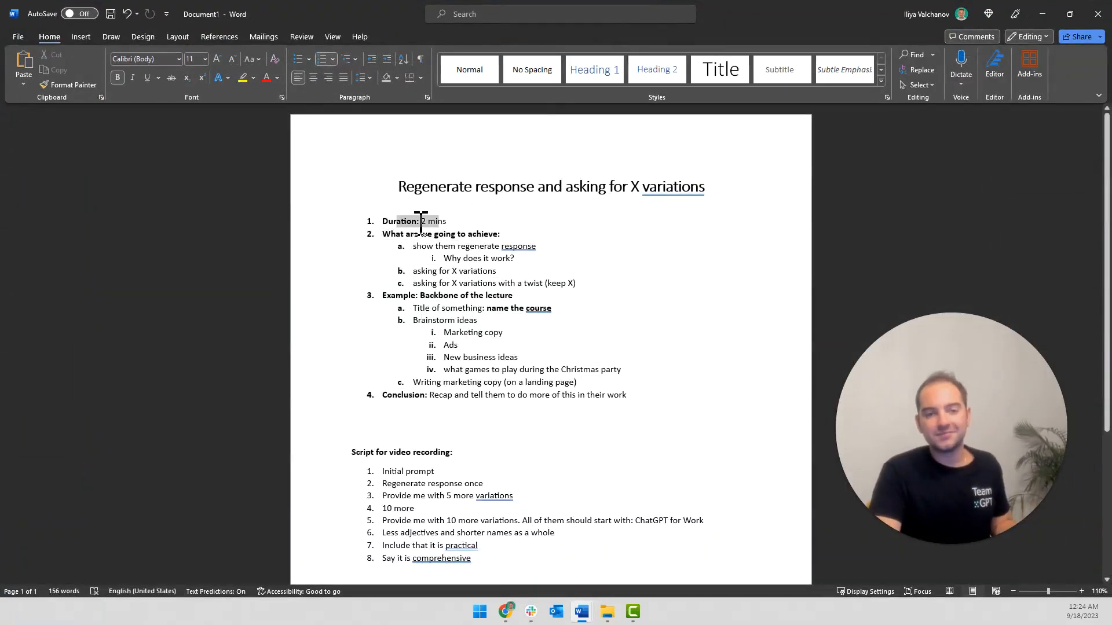
Step: Append "-> 7 mins" after "2 mins" on the outline's duration line
left_click(479, 226)
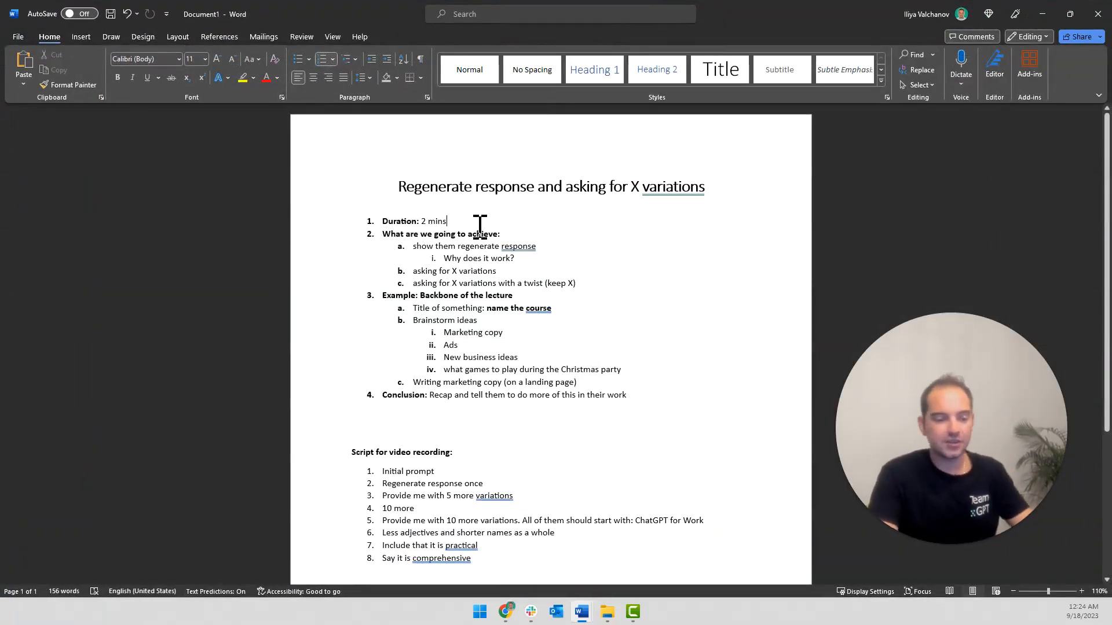
type("-> 7 mins")
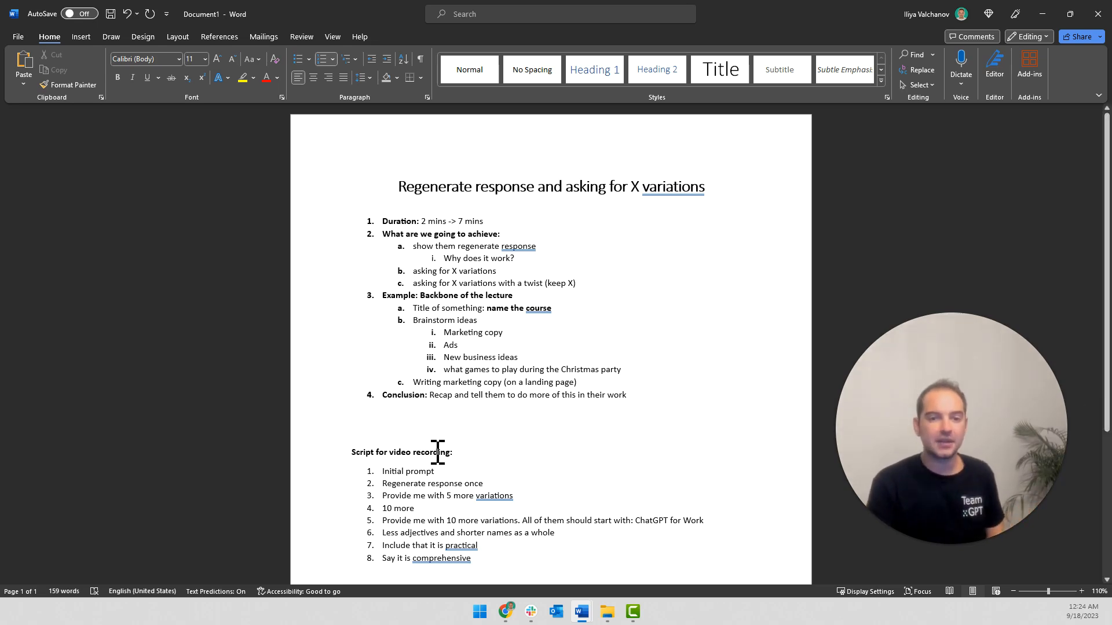
Step: Highlight the outline's goals section and its example points through the landing-page marketing copy line
triple_click(445, 238)
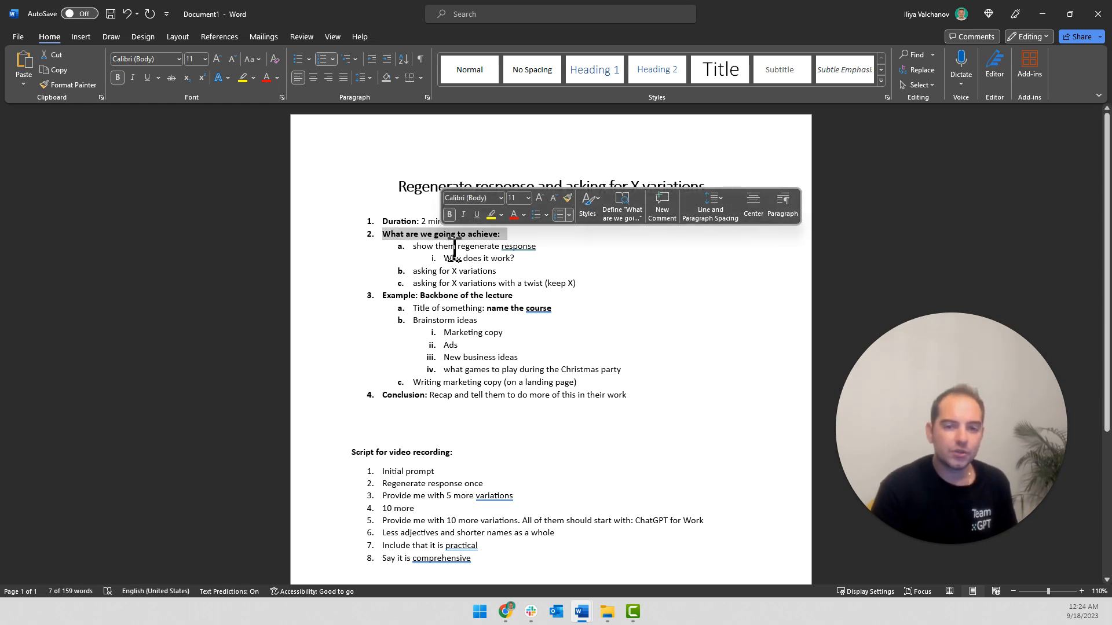
triple_click(455, 249)
left_click(492, 293)
left_click(375, 233)
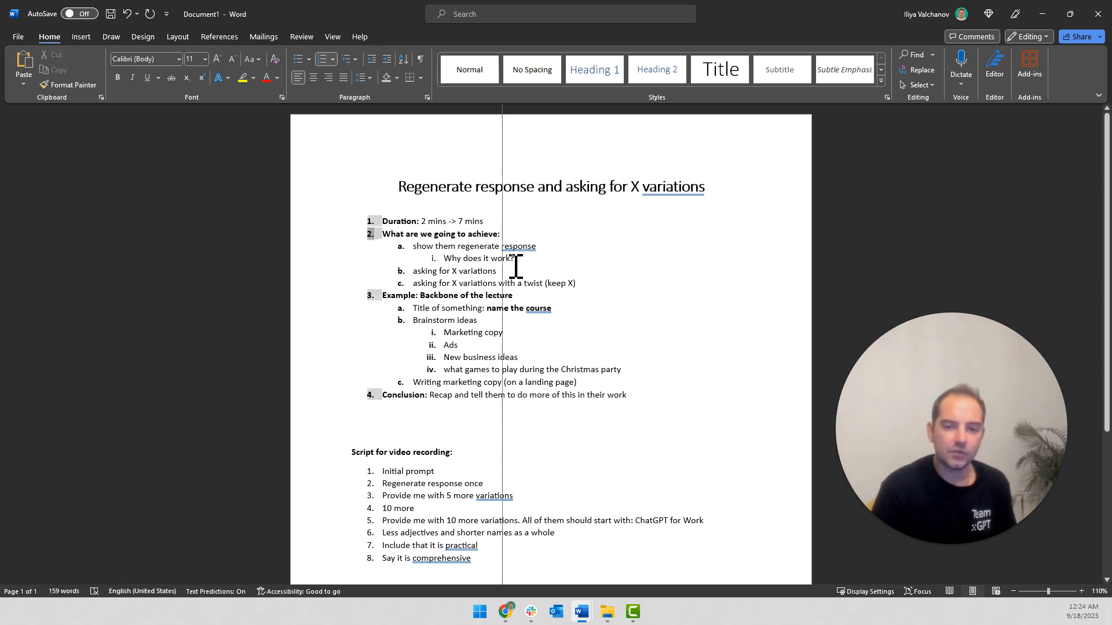
left_click_drag(481, 261, 374, 253)
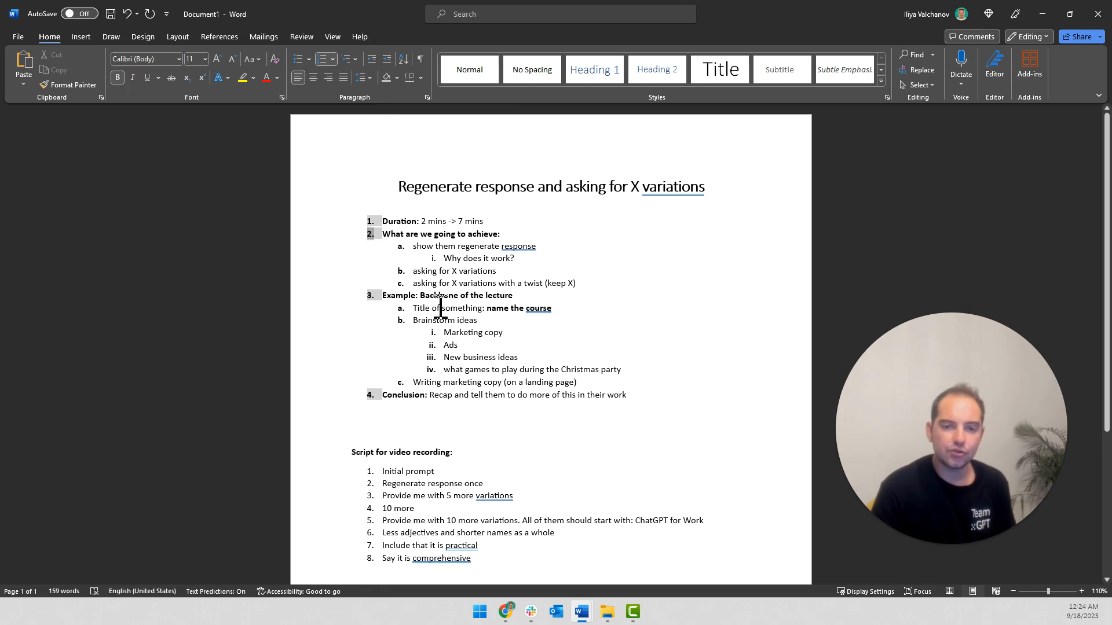
triple_click(452, 321)
triple_click(459, 382)
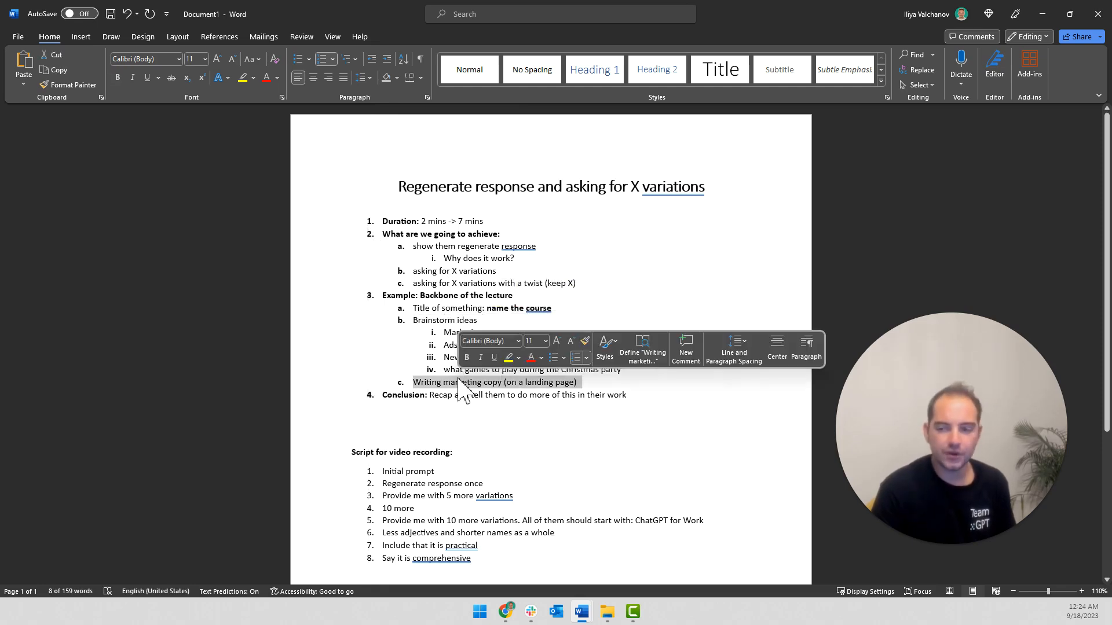
Step: Highlight the outline's conclusion line about recapping and doing more of this at work
left_click(471, 406)
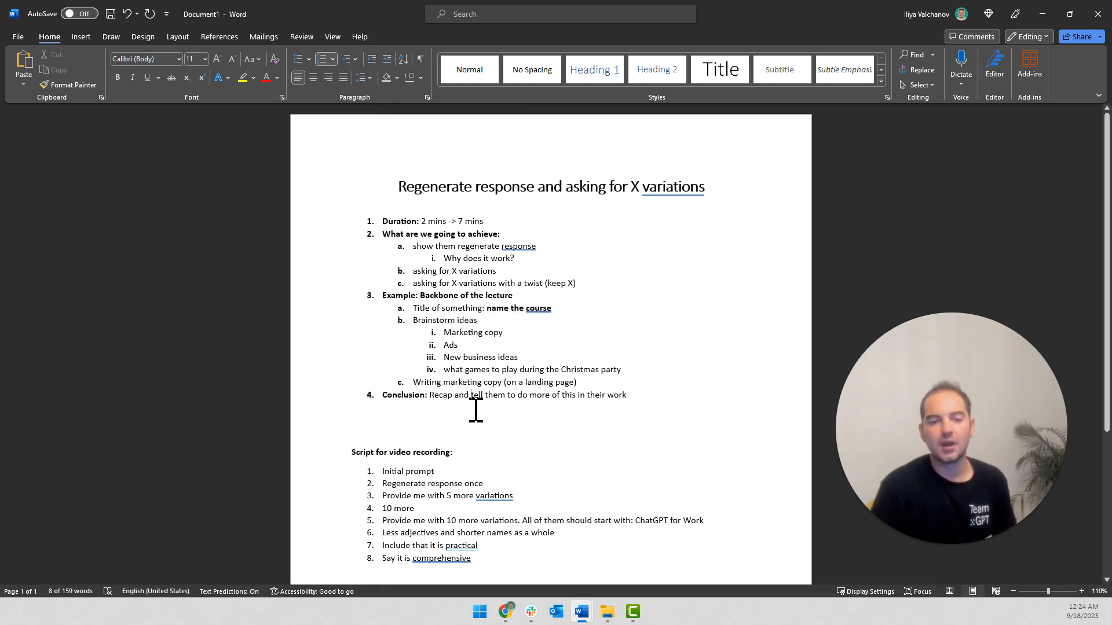
double_click(397, 397)
left_click(405, 430)
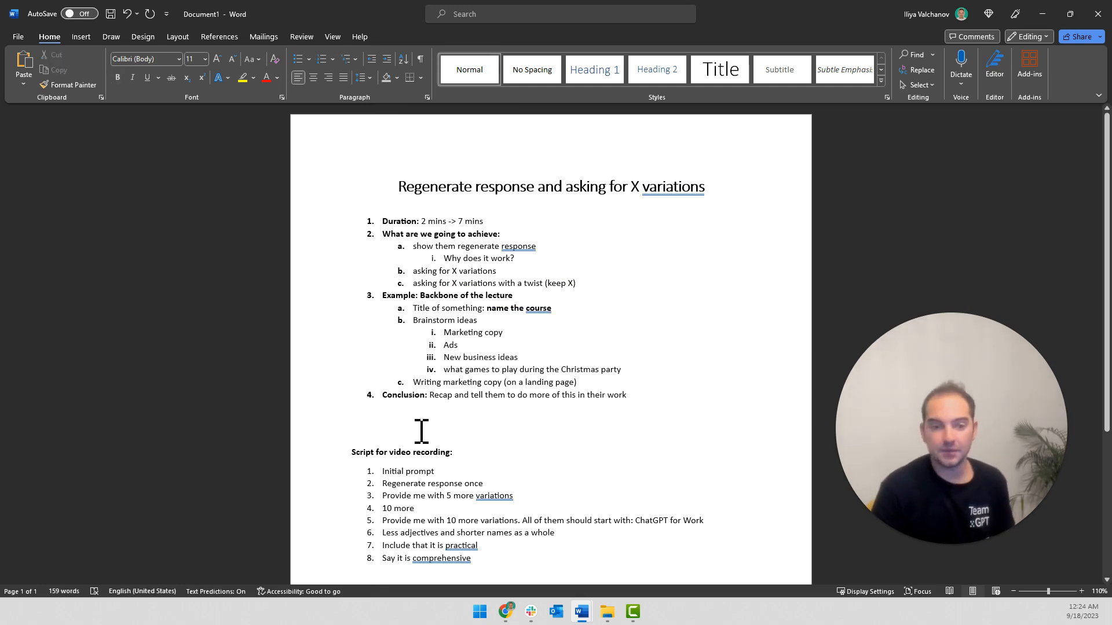
triple_click(410, 402)
left_click(398, 400)
mouse_move(389, 398)
left_mouse_down()
mouse_move(641, 393)
mouse_move(571, 410)
mouse_move(368, 385)
mouse_move(370, 403)
left_mouse_up()
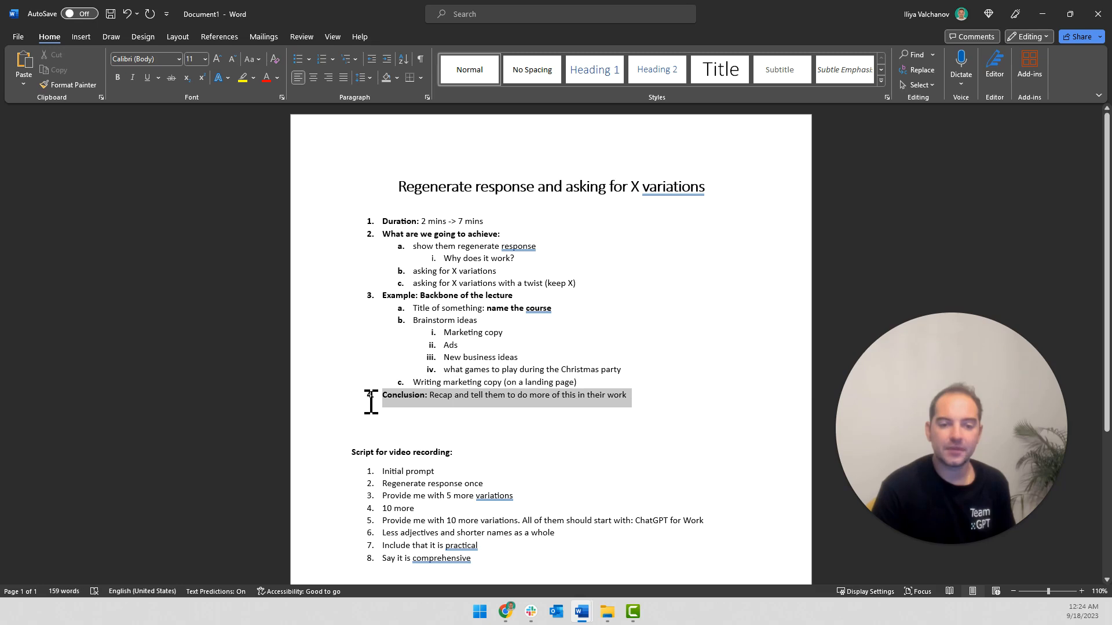
Step: Highlight the whole video recording script list, and the word "variations" in the document title
left_click(426, 432)
scroll(463, 515, "down", 1)
left_click_drag(471, 528, 350, 420)
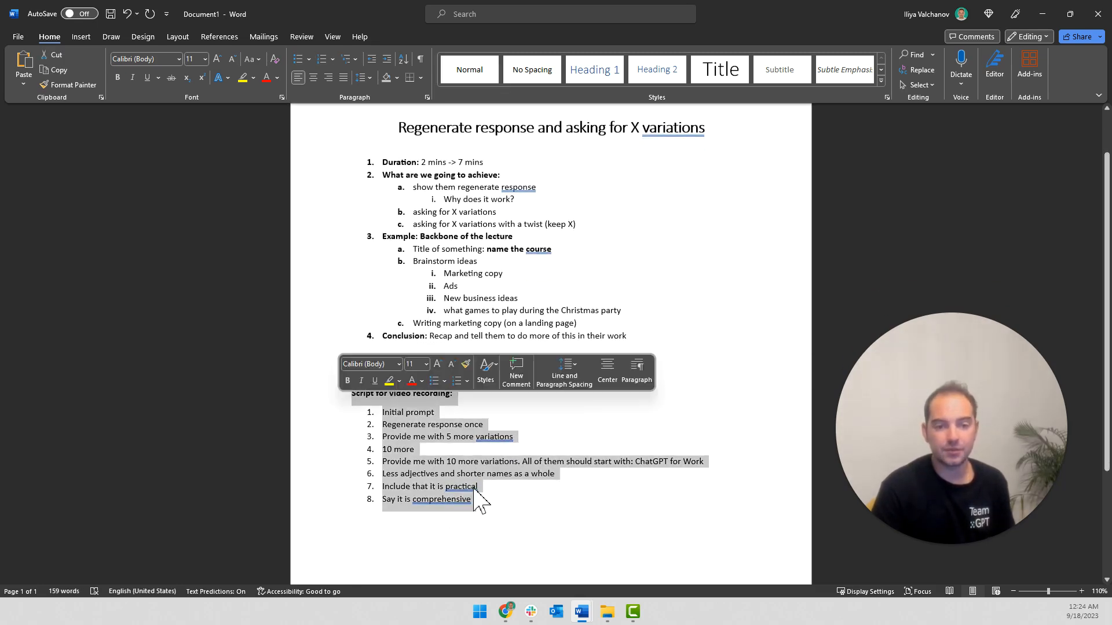
scroll(493, 509, "up", 1)
left_click(565, 398)
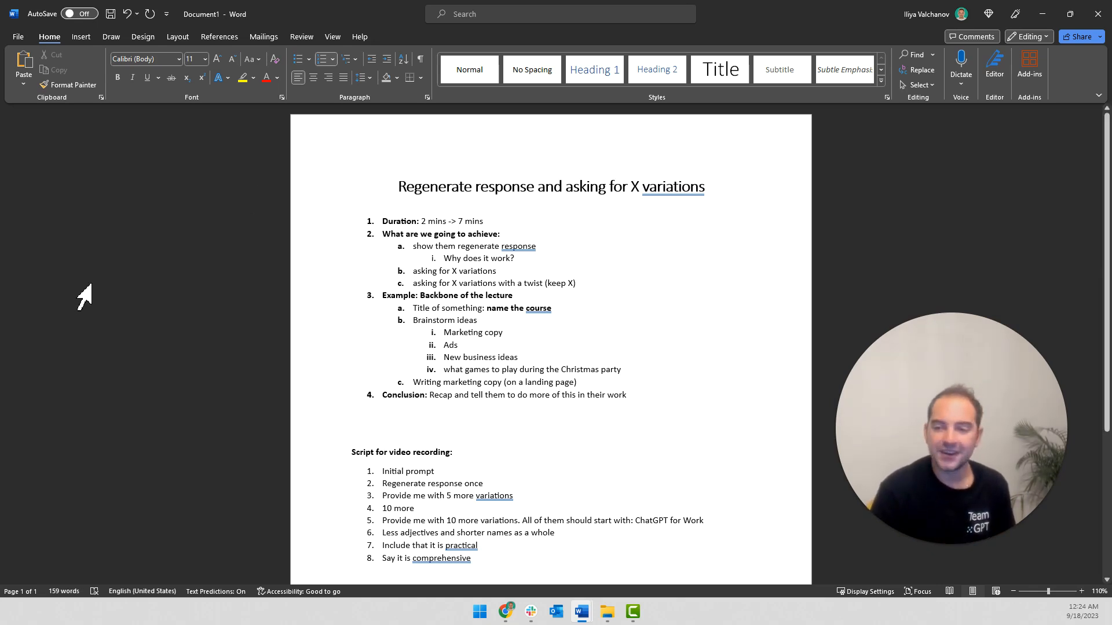
double_click(664, 188)
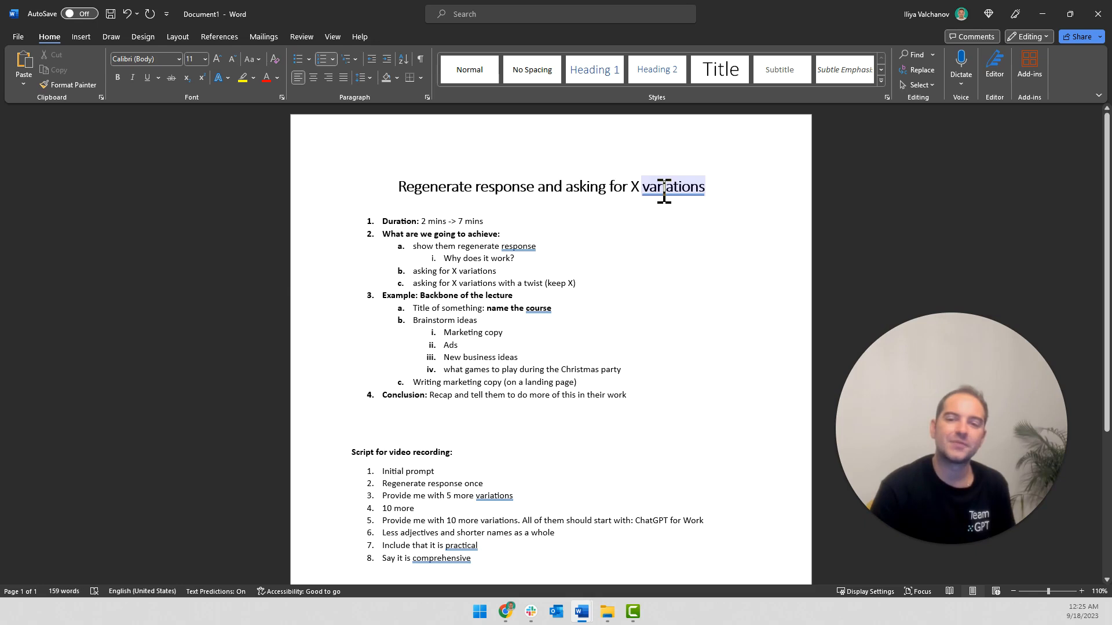
left_click(664, 188)
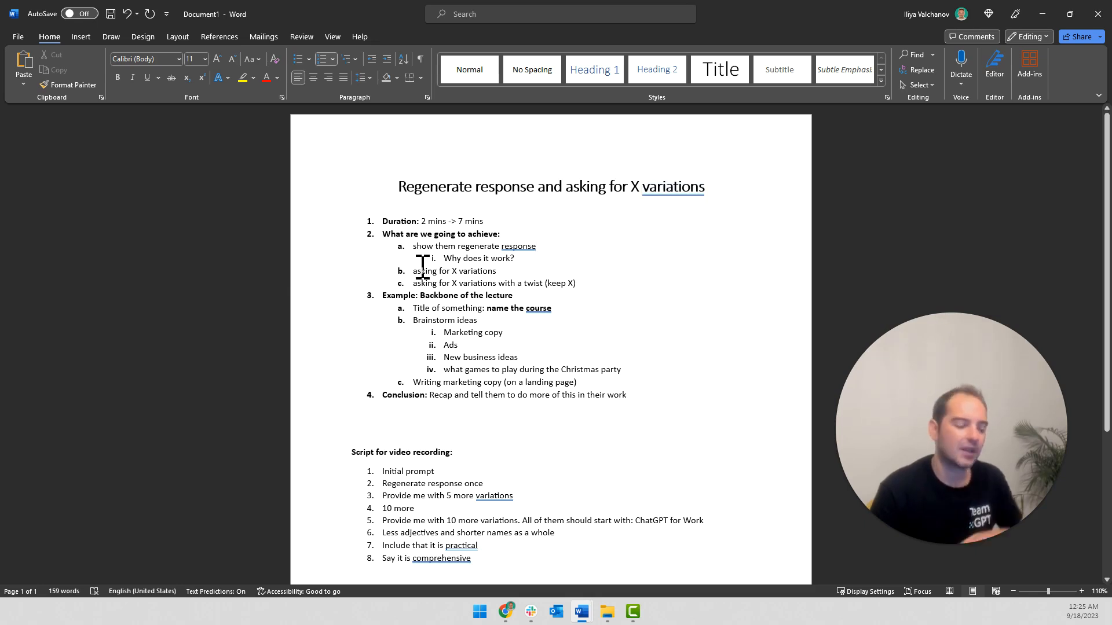
Step: Start saving the document to the Desktop, pasting "Enhancing chat outcomes: response regeneration and variations" from the clipboard history as file name
key("ctrl+s")
left_click(469, 317)
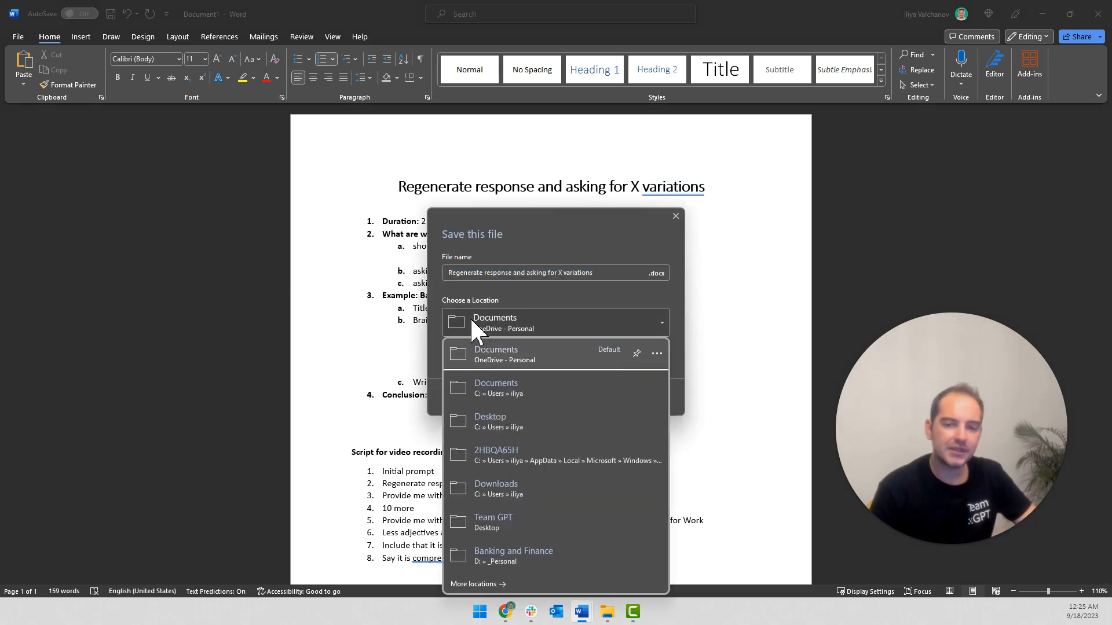
left_click(499, 431)
triple_click(493, 272)
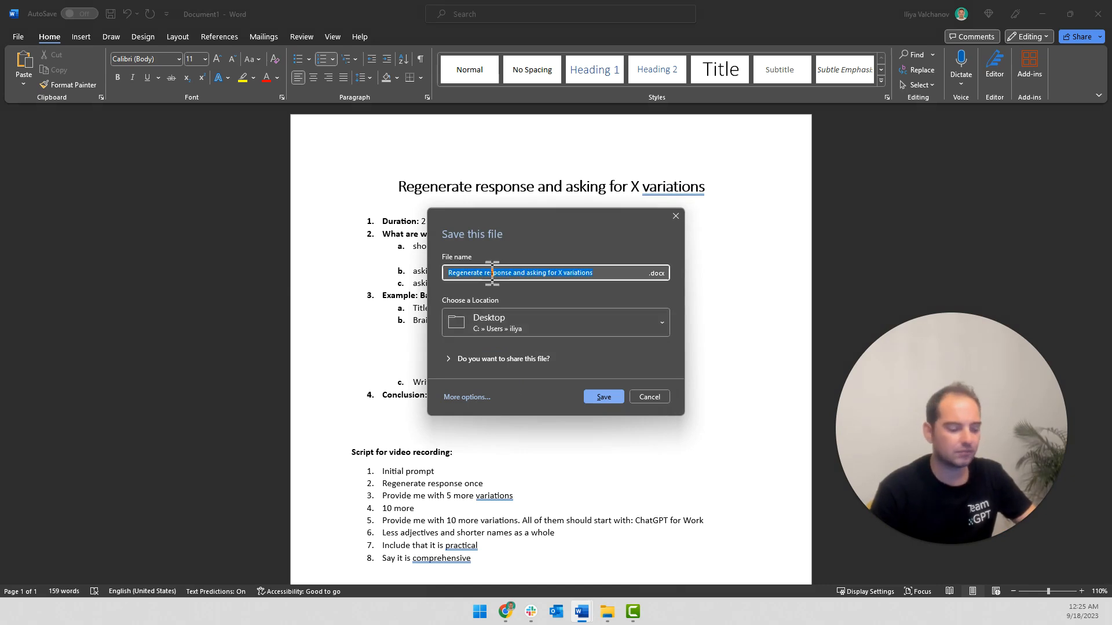
key("super+v")
scroll(507, 405, "down", 4)
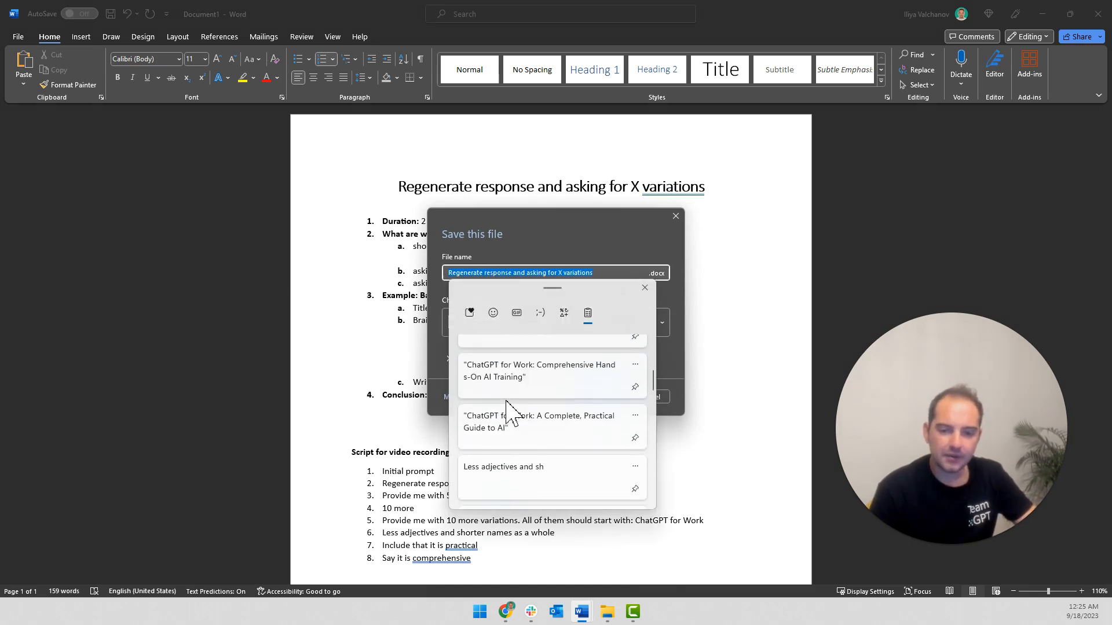
scroll(507, 411, "down", 10)
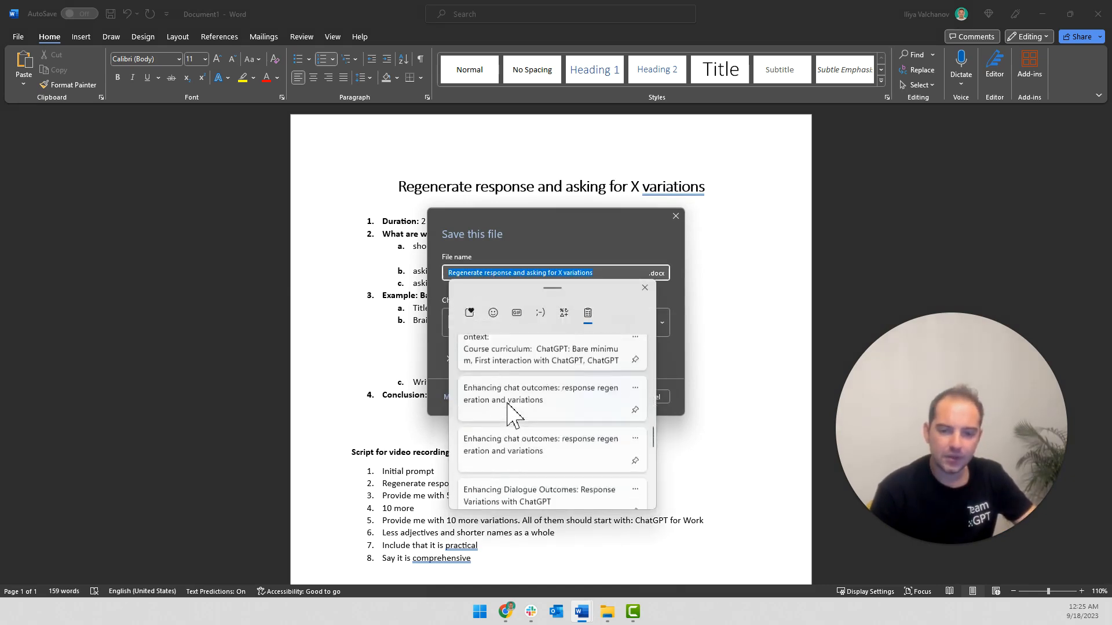
left_click(508, 408)
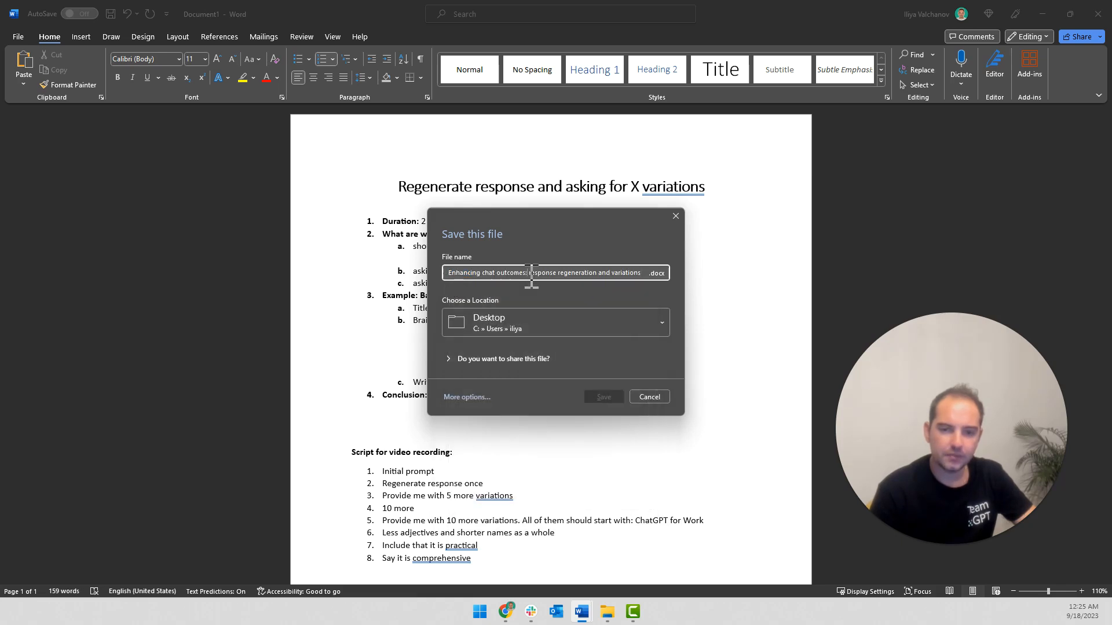
Step: Remove the colon from the file name, prefix it with "8.1." and save the document
key("BackSpace")
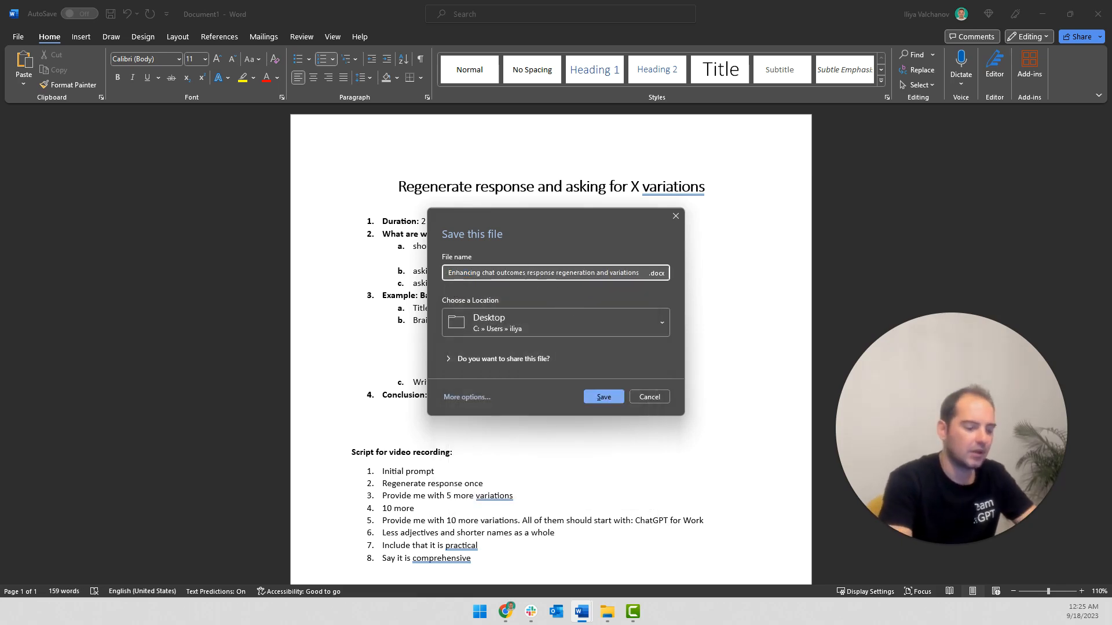
key("Home")
type("8.1.")
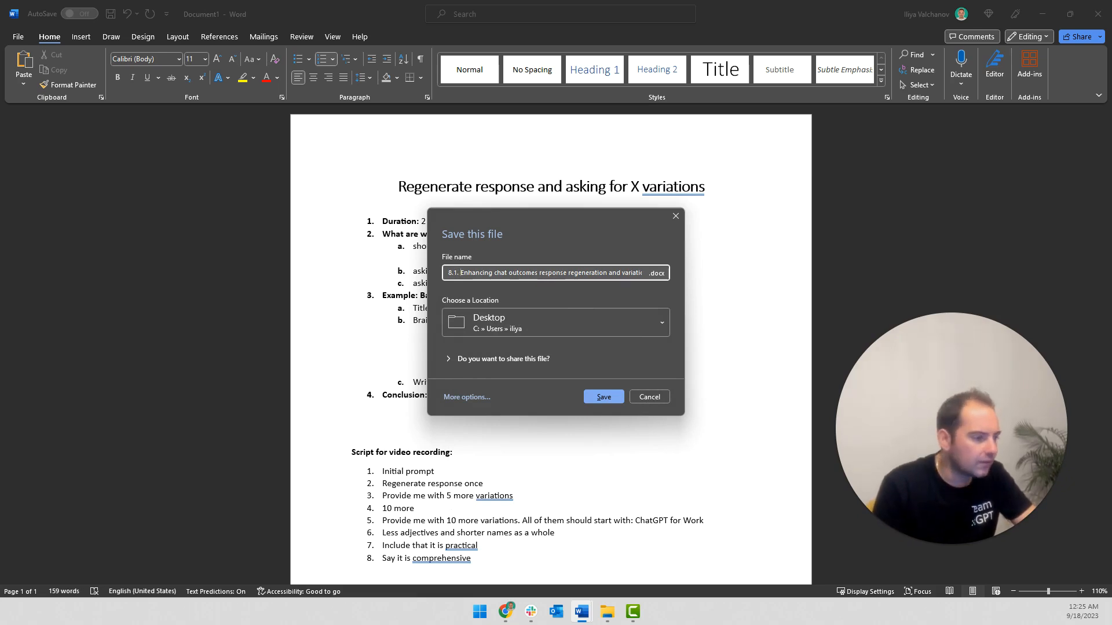
key("alt+Tab")
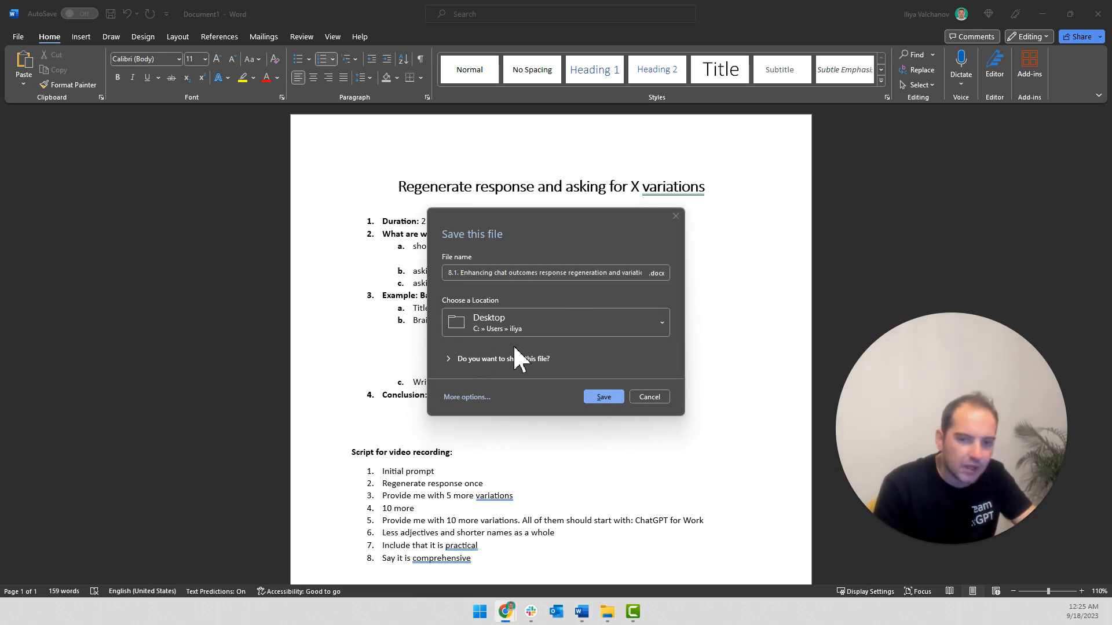
left_click(599, 397)
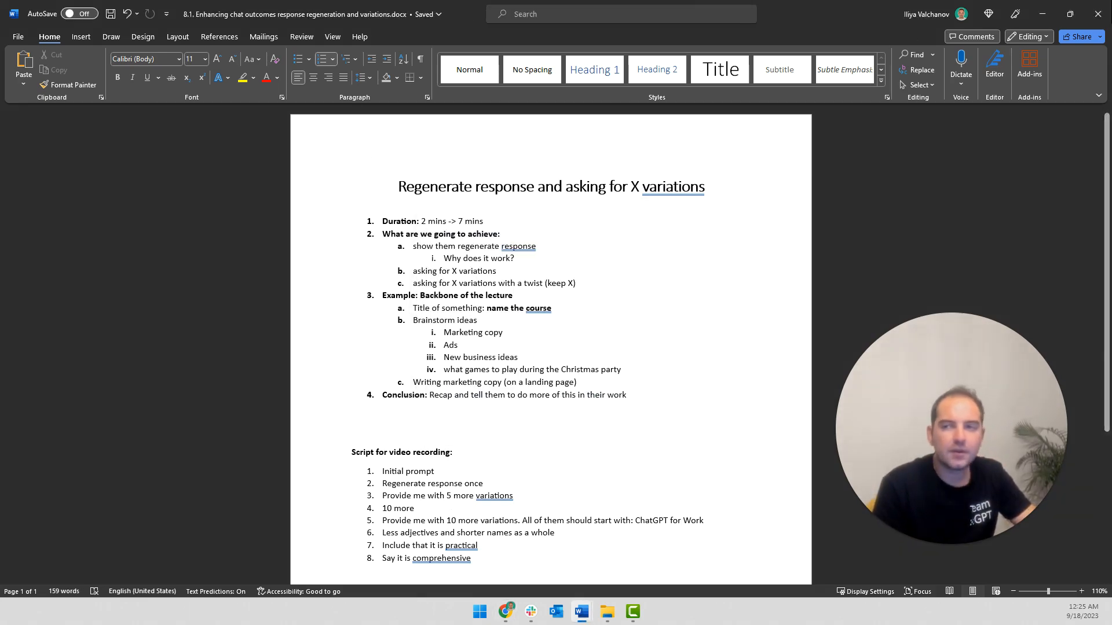
Step: Close the Word document and export the Camtasia project to the Desktop as an MP4, prefixing its file name with "8.1"
left_click(1097, 14)
left_click(1078, 27)
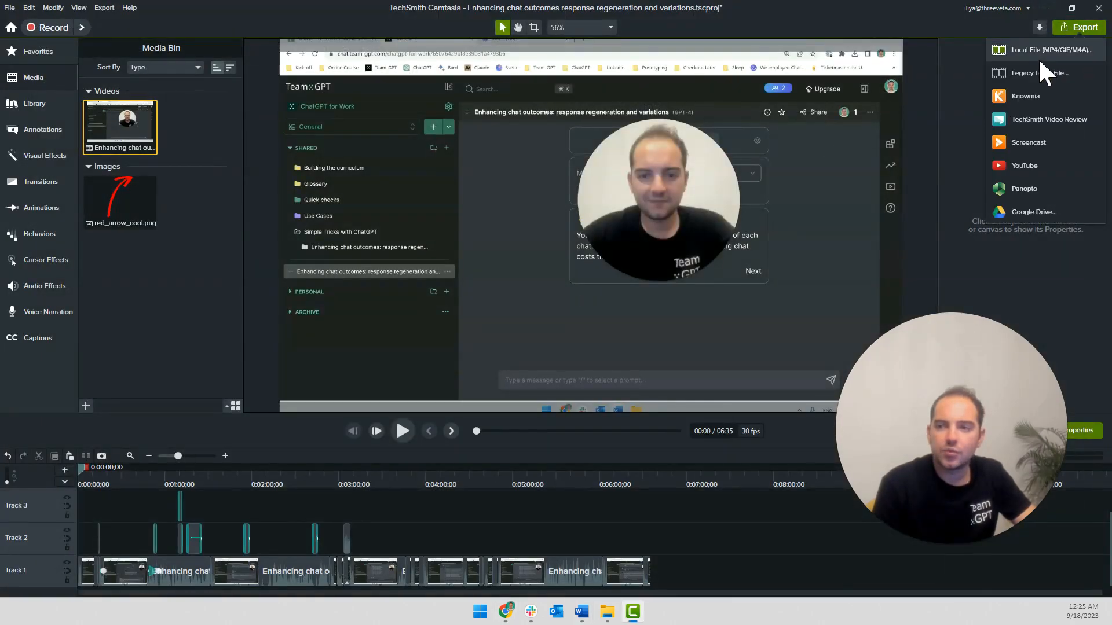
left_click(1022, 49)
left_click(413, 273)
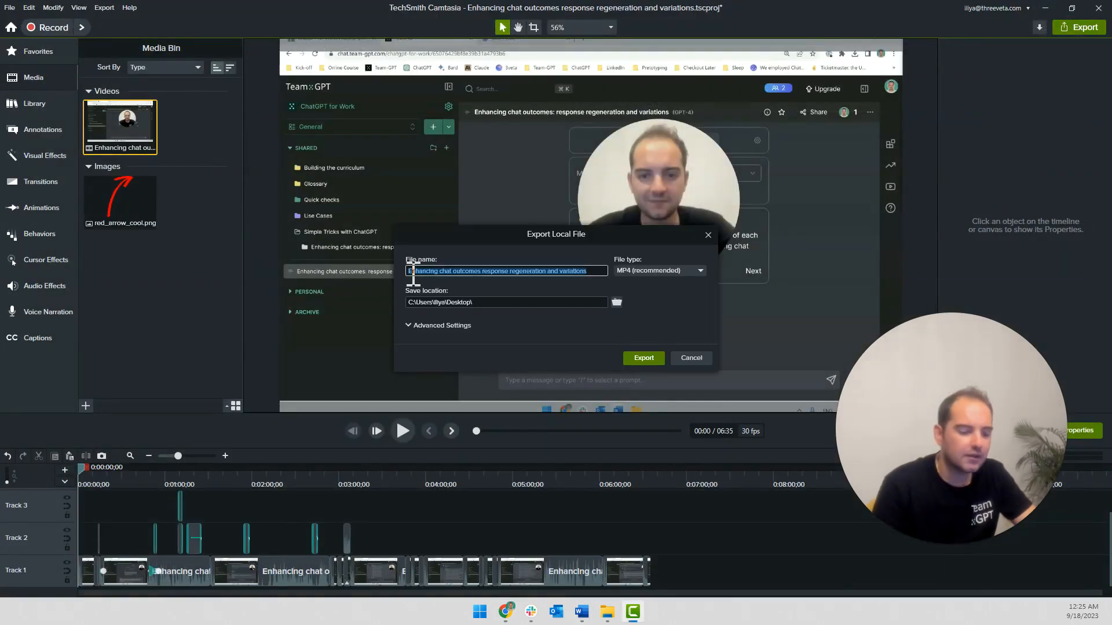
key("Left")
type("8.1")
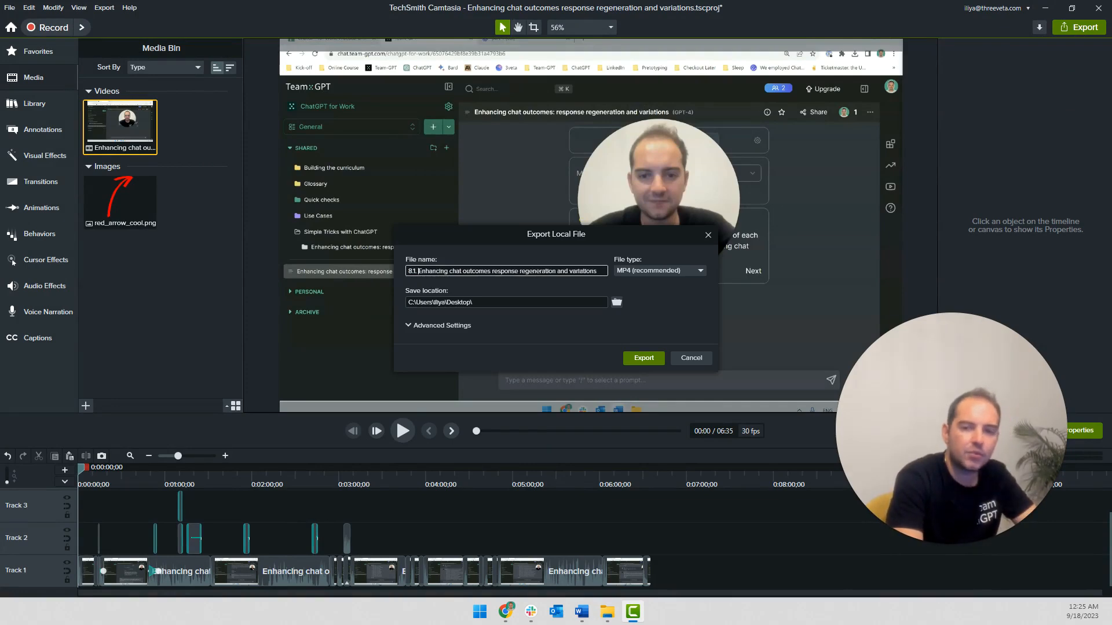
left_click(644, 358)
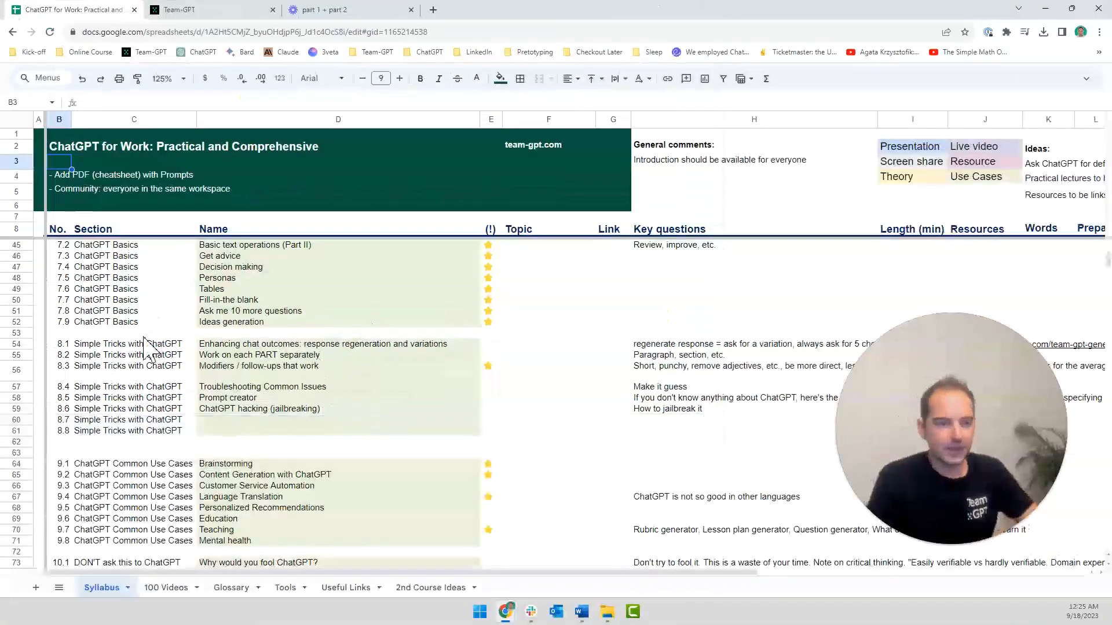
Step: In the course syllabus spreadsheet, locate lecture 8.1 and select its key questions cell
left_click(154, 332)
left_click(156, 347)
left_click(654, 345)
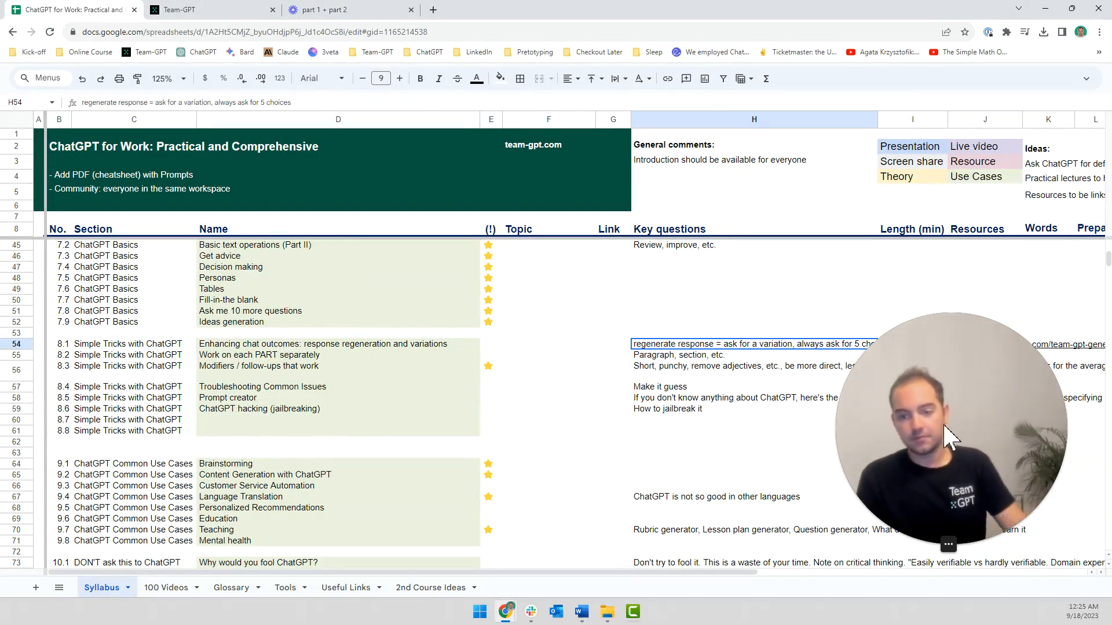
left_click_drag(539, 394, 464, 430)
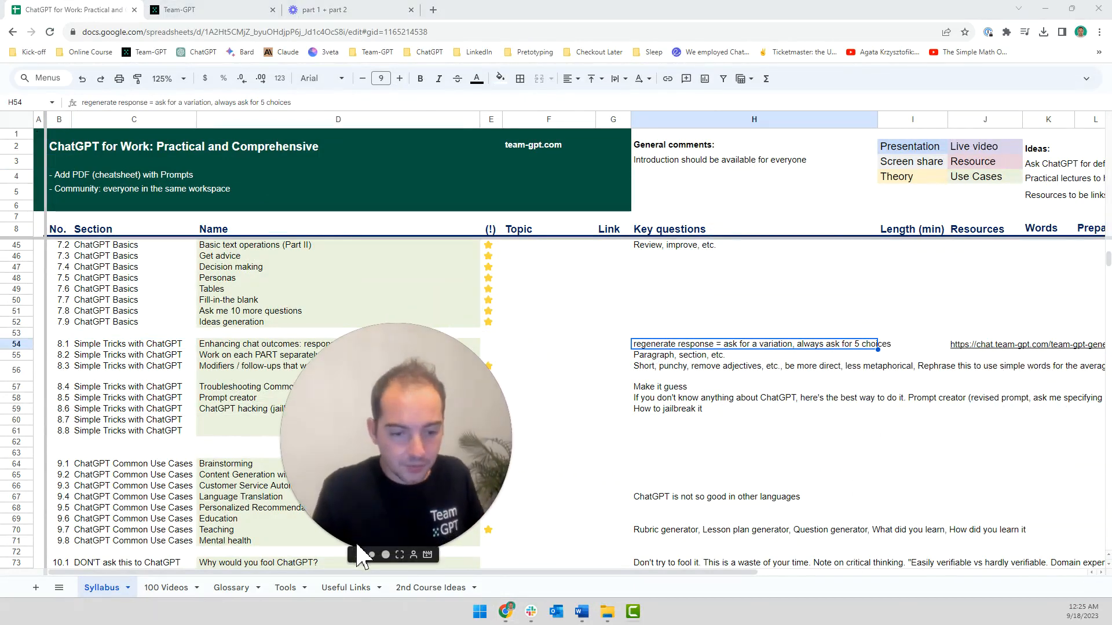
left_click(372, 554)
left_click_drag(377, 538, 1003, 524)
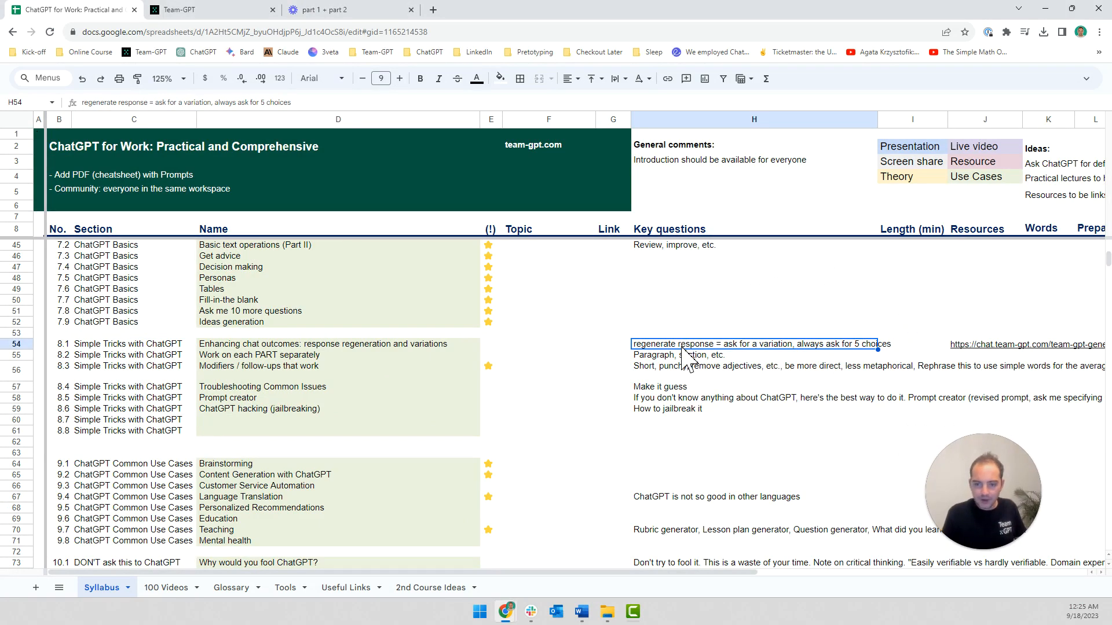
Step: Move along the row of lecture 8.1 to its cell in the Prepared column
key("Right")
key("Right")
key("Right")
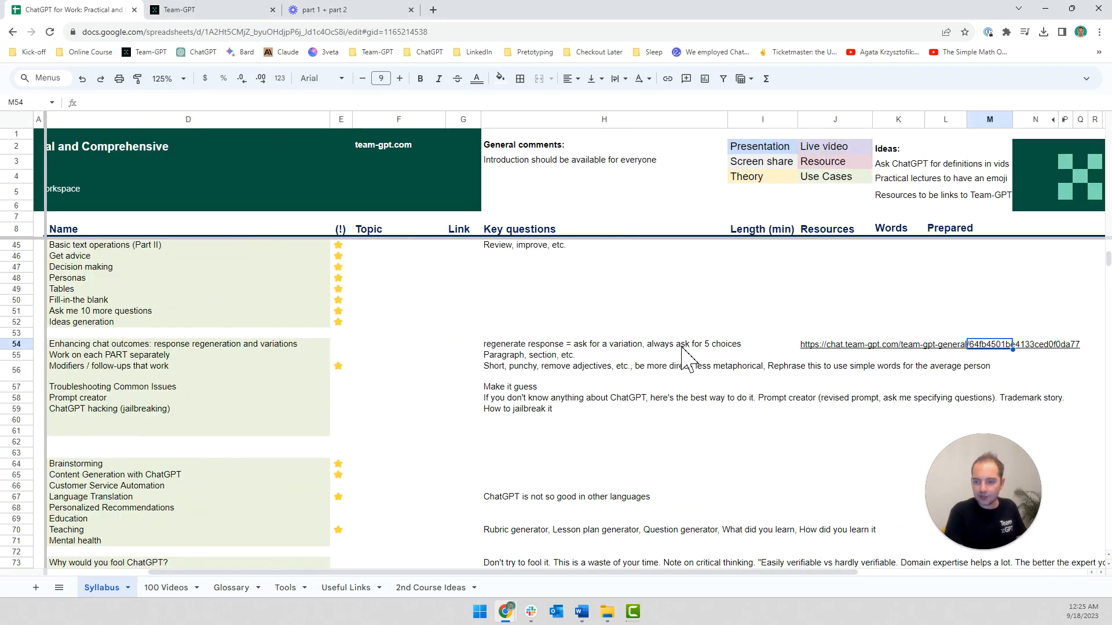
key("Right")
key("Right")
key("Left")
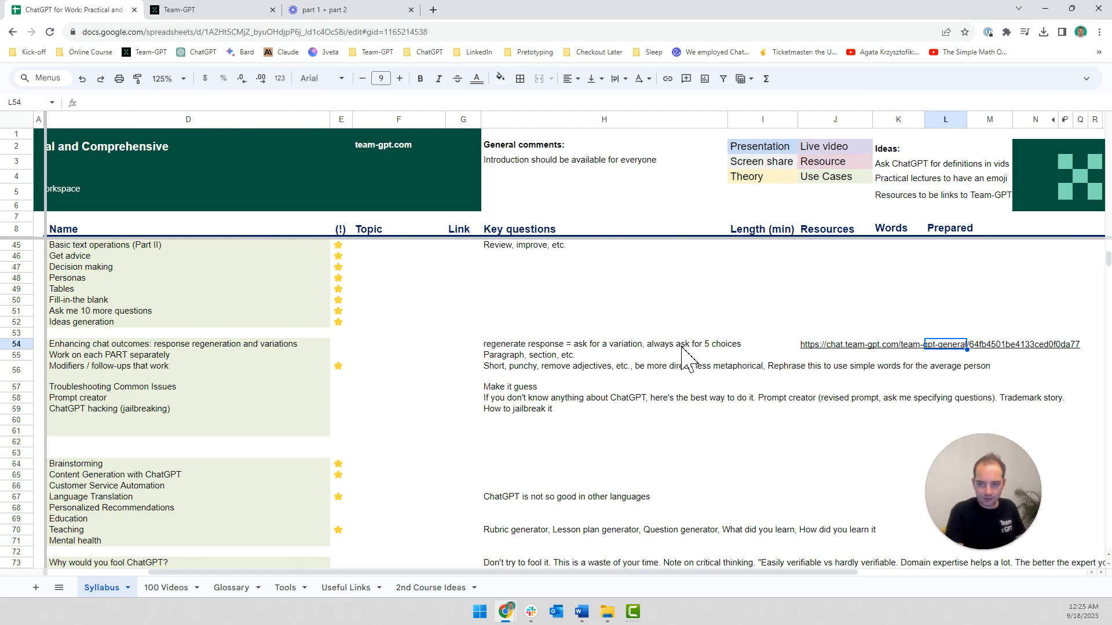
Step: Look through the Prepared column from its heading downwards to see how other lectures are marked
key("ctrl+Up")
key("ctrl+Up")
key("Down")
key("Down")
key("Down")
key("Down")
key("Down")
key("Down")
key("Down")
key("Down")
key("Down")
key("Down")
key("Down")
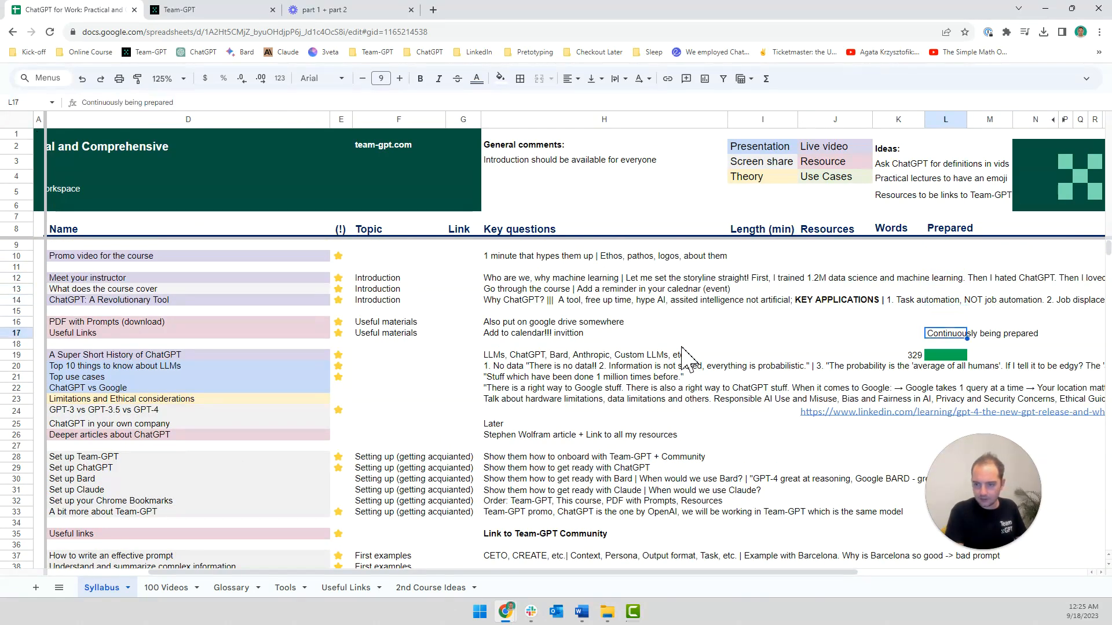
key("Down")
key("ctrl+Down")
Step: Check the Words and Link columns down to the link of "Building the curriculum: Overview"
key("Left")
key("ctrl+Up")
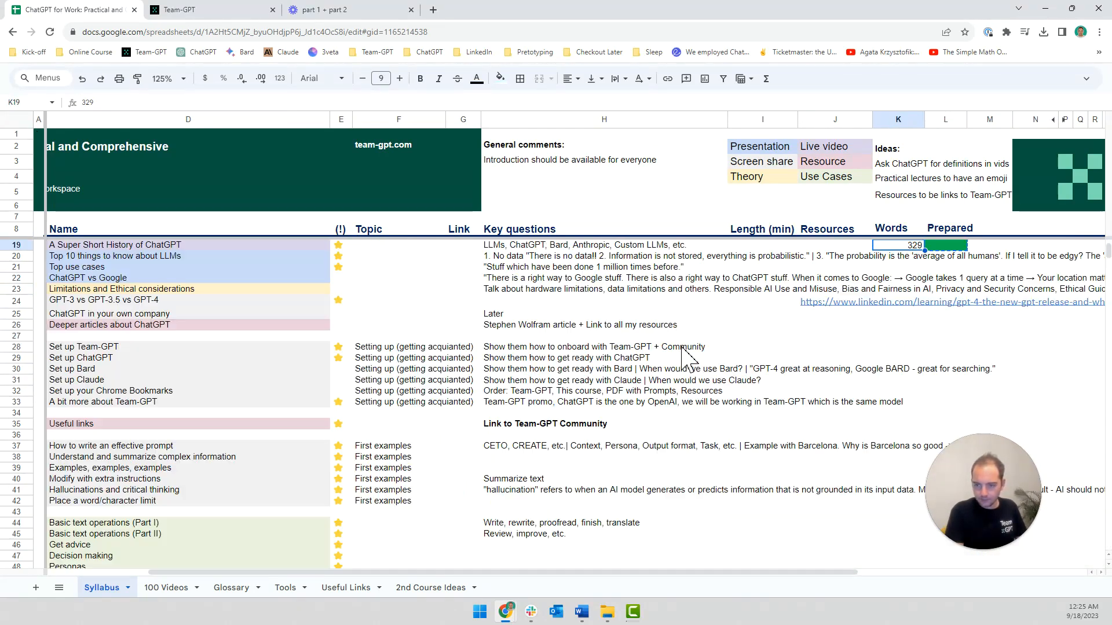
key("Left")
key("ctrl+Left")
key("Left")
key("Right")
key("ctrl+Down")
key("Left")
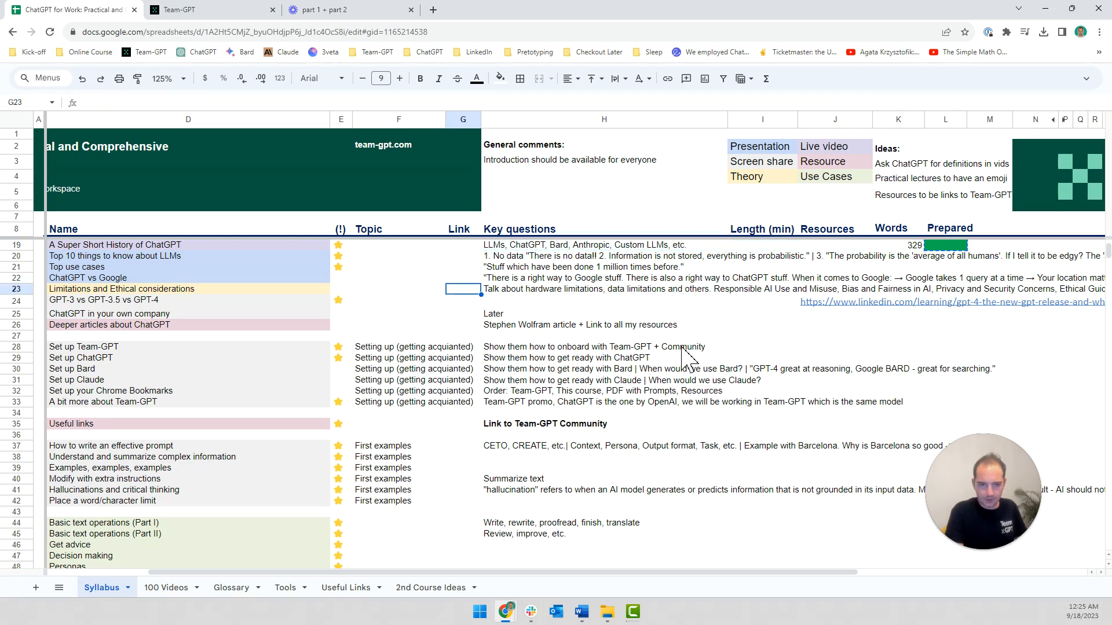
key("ctrl+Down")
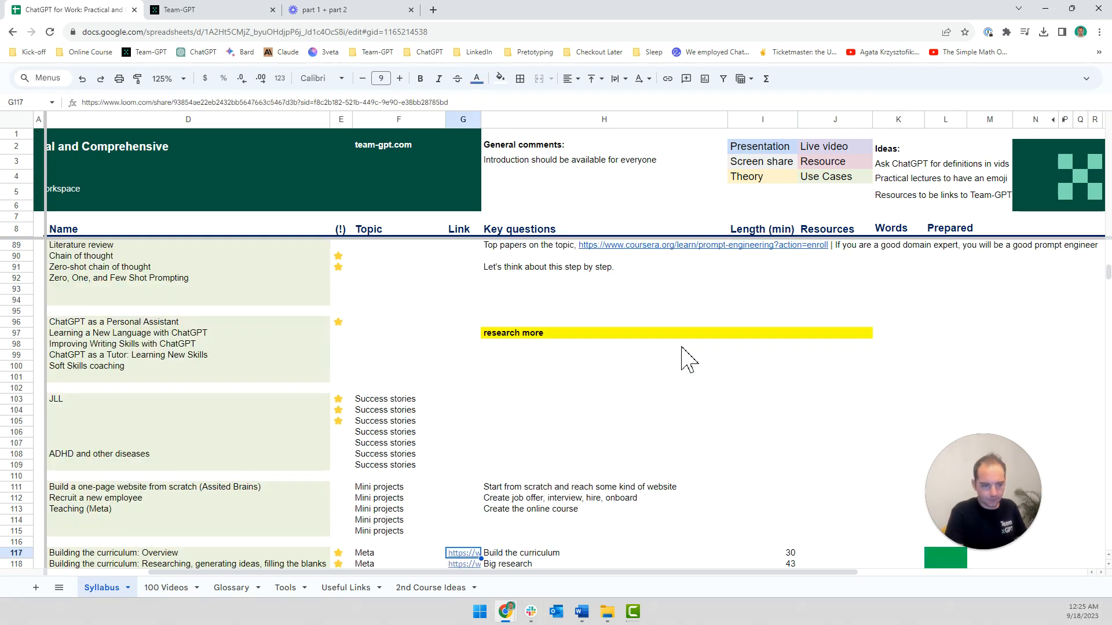
Step: Return to lecture 8.1 in the syllabus and paste the copied green marking into its Prepared cell
scroll(317, 464, "left", 3)
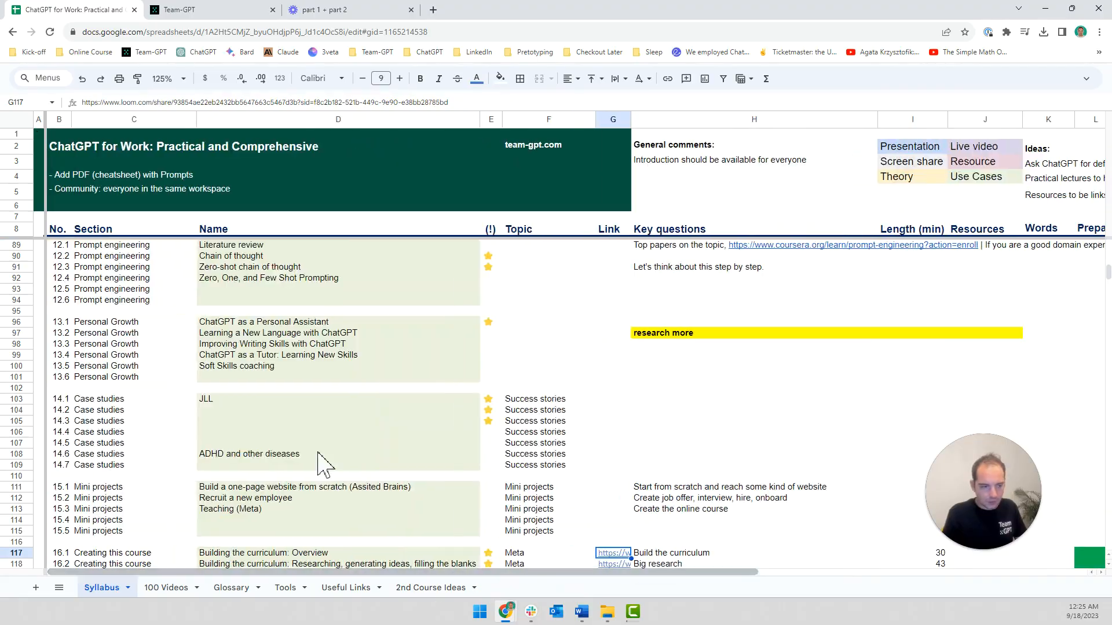
scroll(250, 446, "up", 5)
scroll(251, 449, "up", 5)
left_click(318, 312)
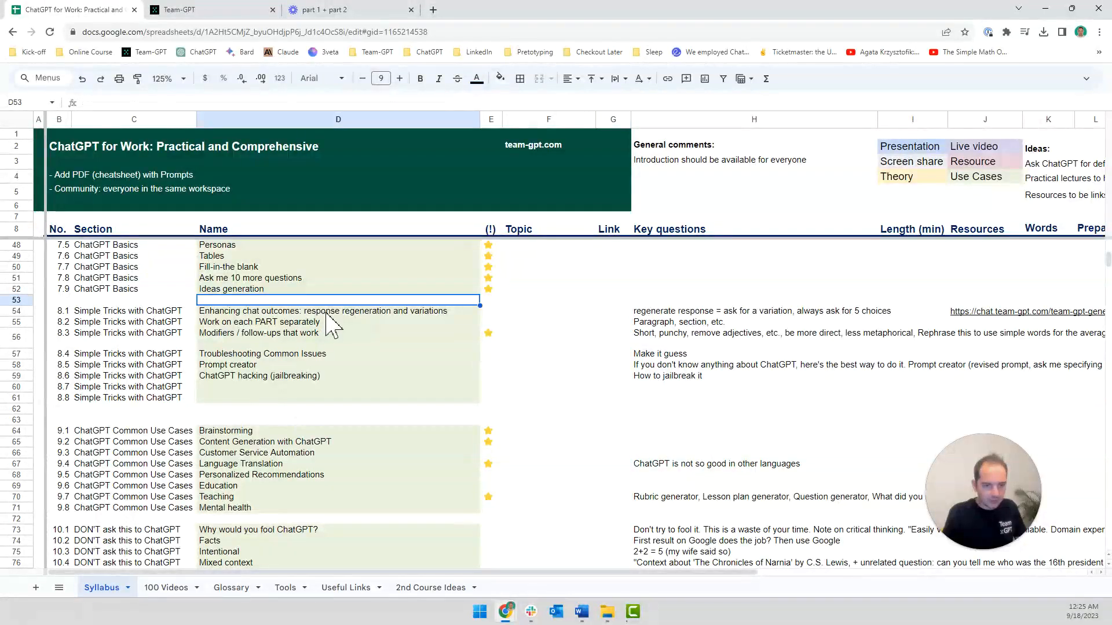
key("Right")
key("Right")
key("Right")
key("Right")
key("Right")
key("Right")
key("Right")
key("Right")
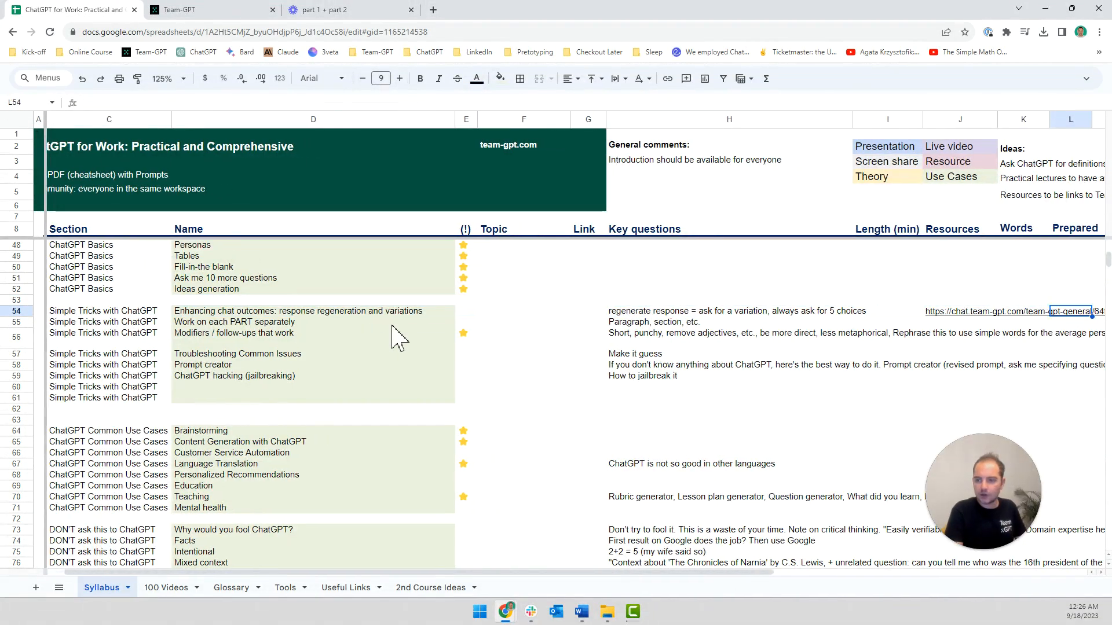
key("ctrl+v")
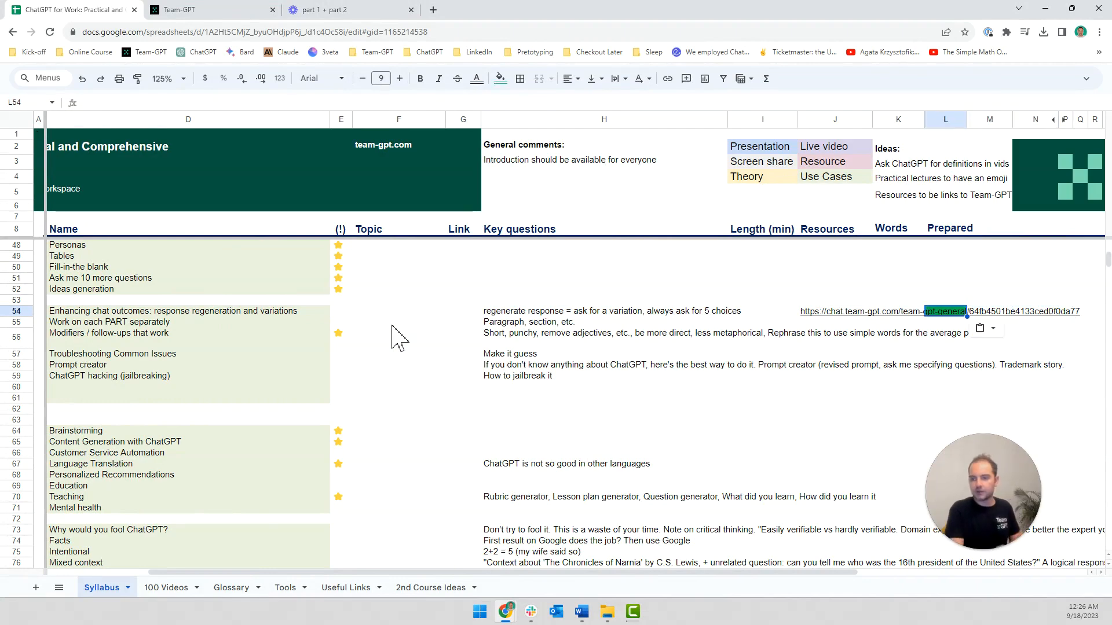
Step: Enter 6.666 minutes as the length of lecture 8.1
key("Left")
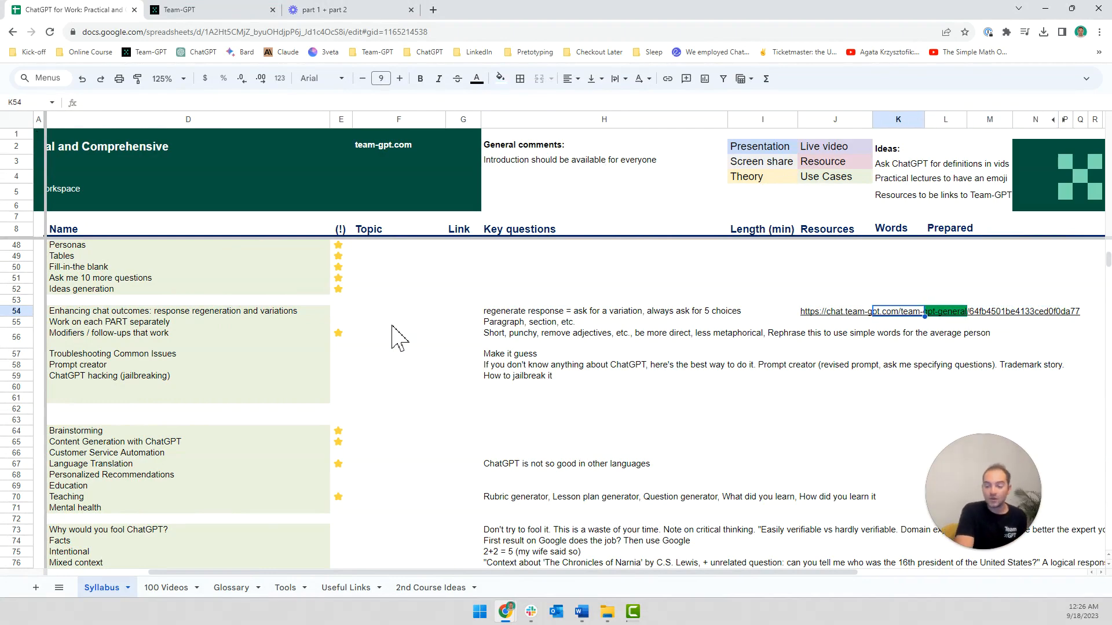
key("Left")
key("Left")
key("Left")
key("Right")
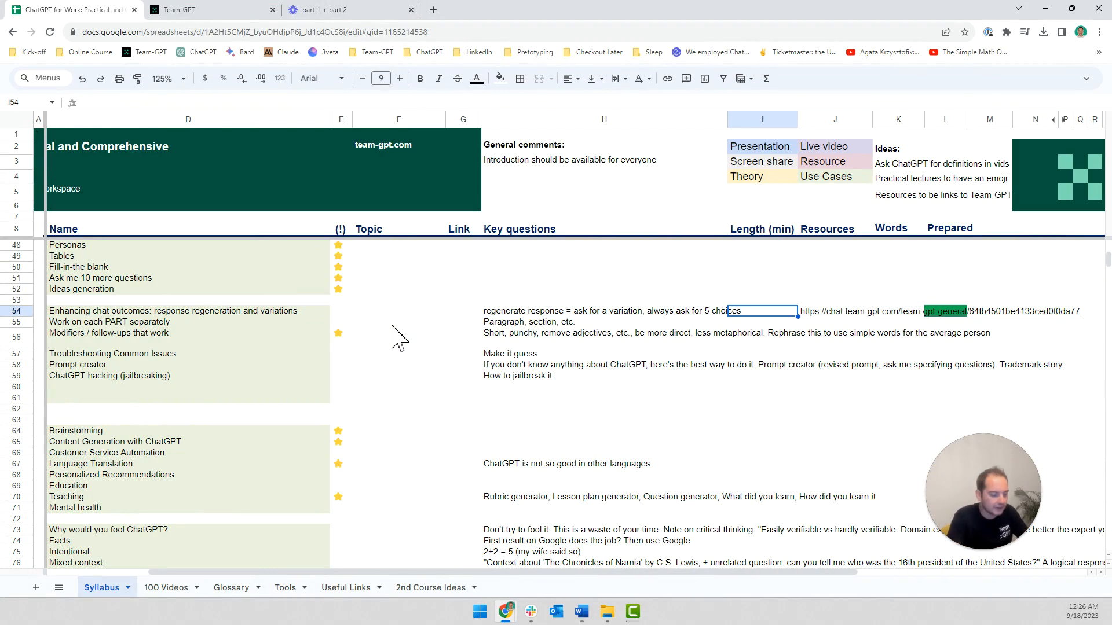
type("7")
key("Return")
key("Up")
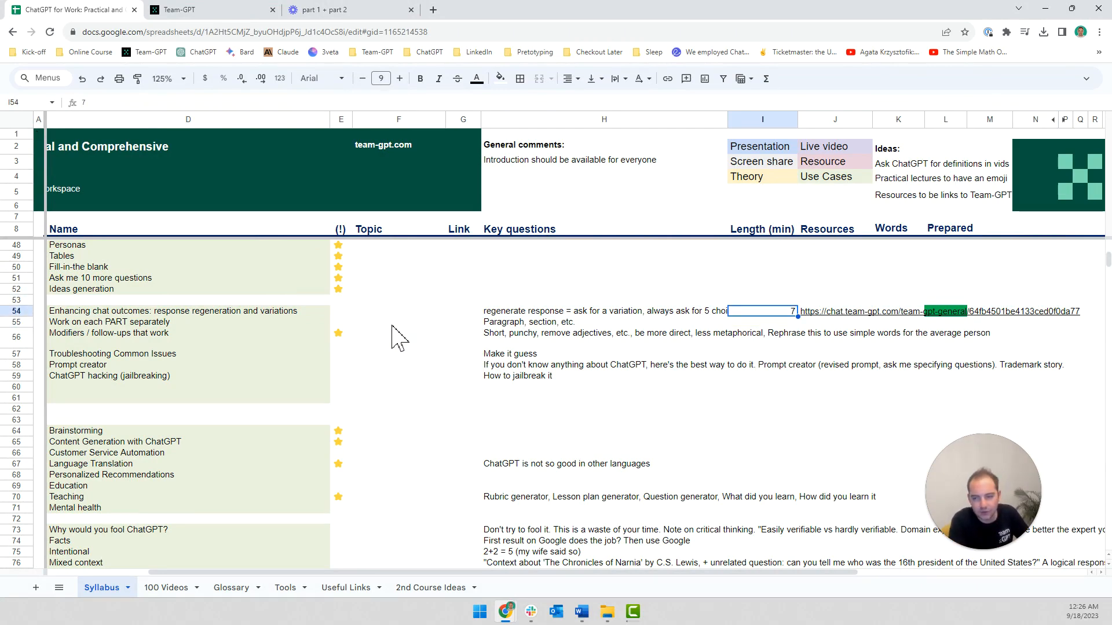
type("4")
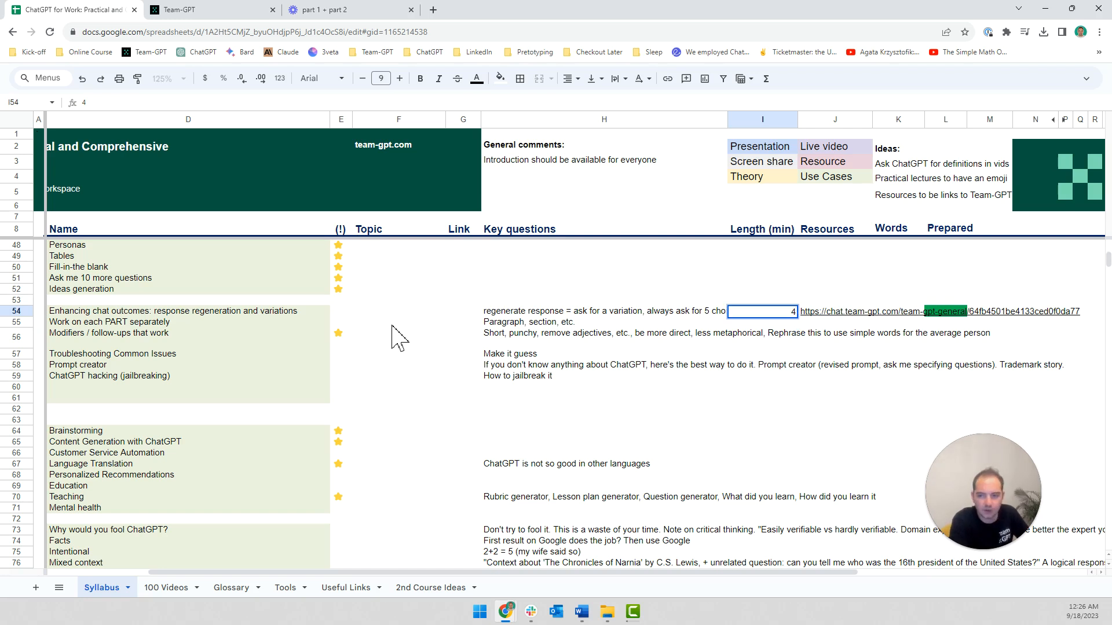
type(".666")
key("Return")
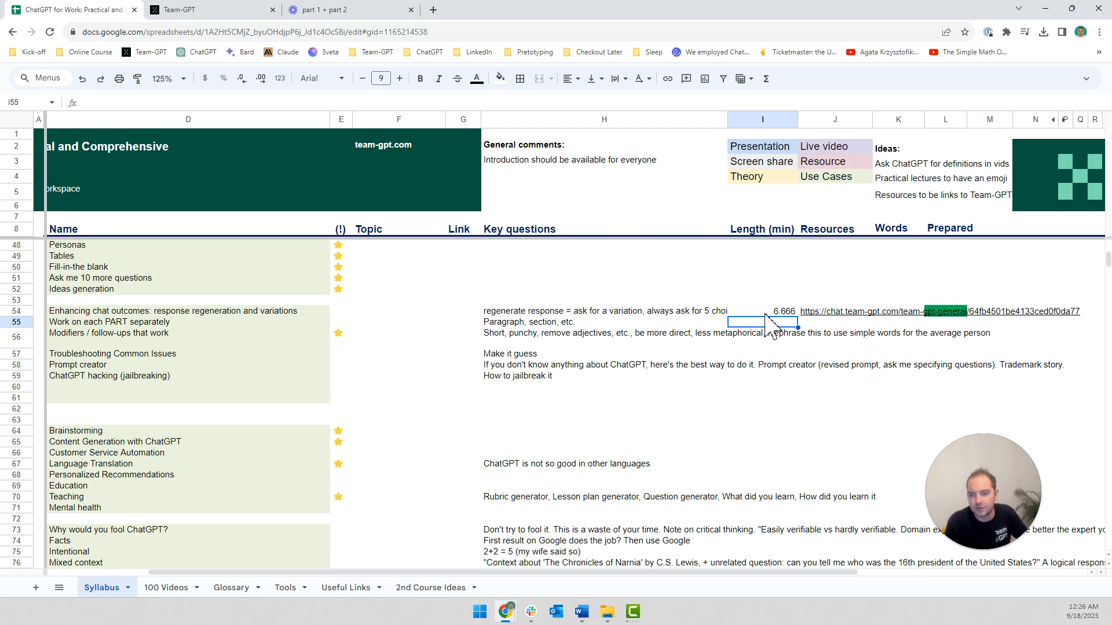
key("Up")
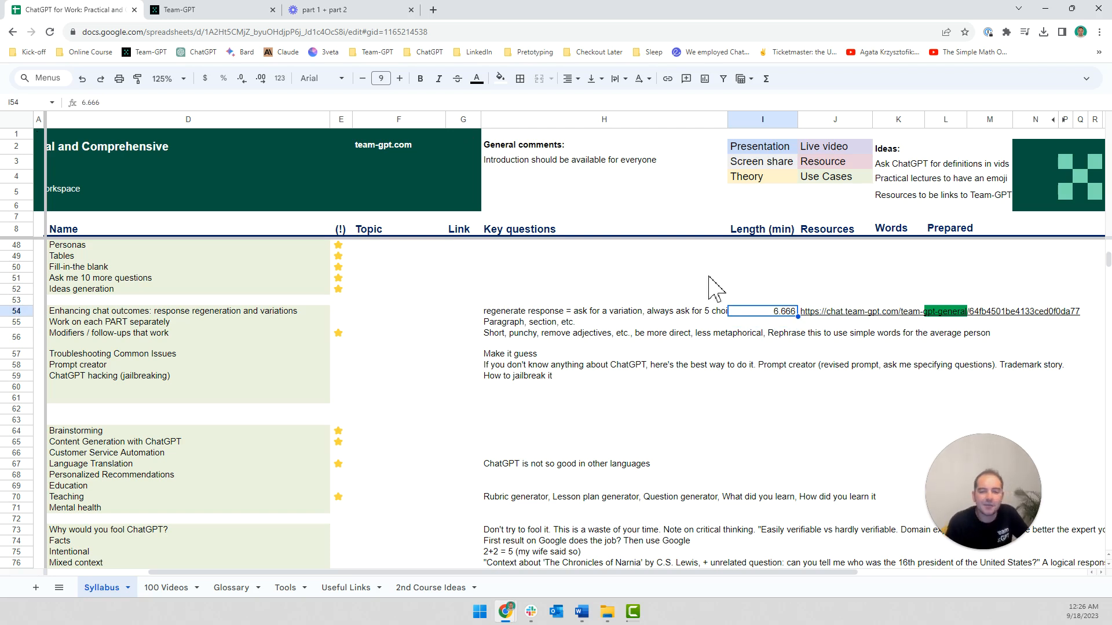
Step: Add a star to lecture 8.1 in the (!) column
left_click(344, 313)
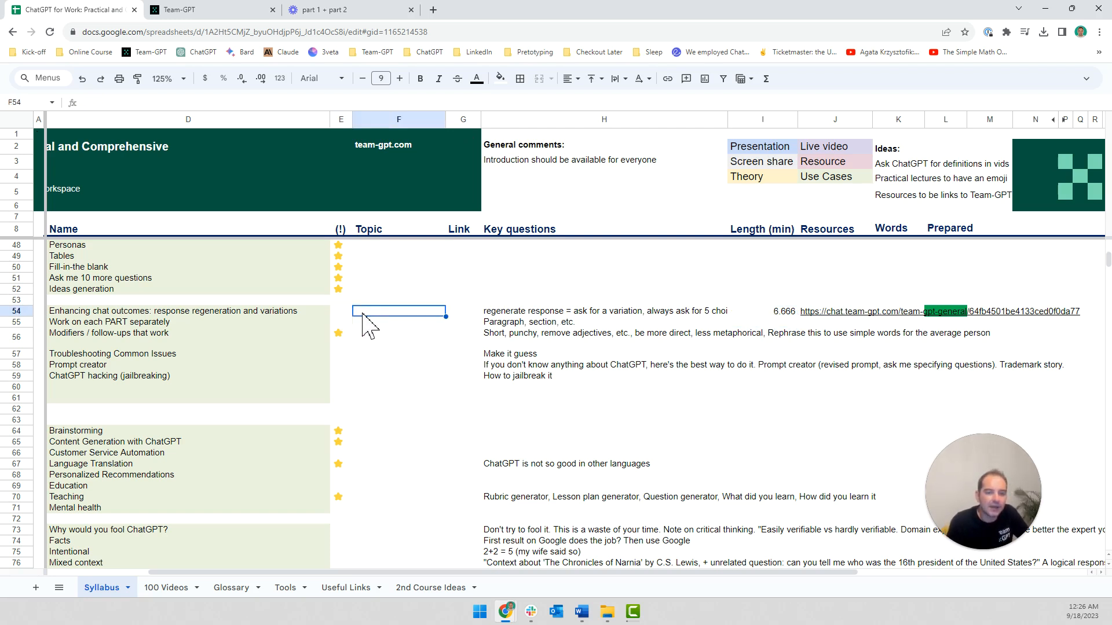
left_click(341, 337)
left_click(342, 312)
type("⭐")
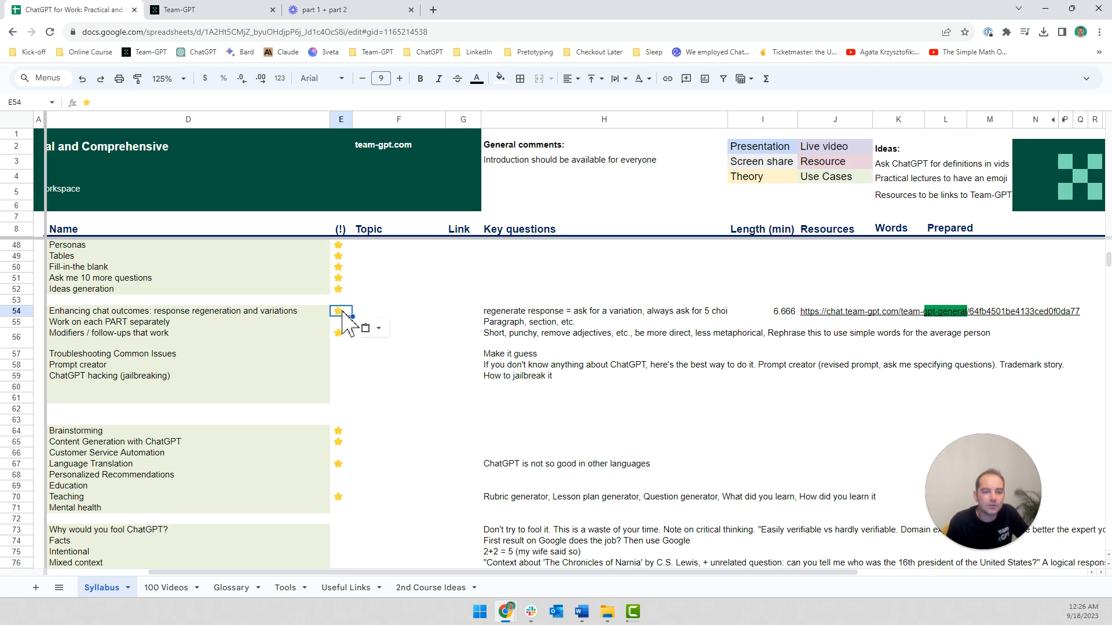
Step: Look over the Link and Key questions cells of lecture 8.1
left_click(397, 319)
left_click(472, 312)
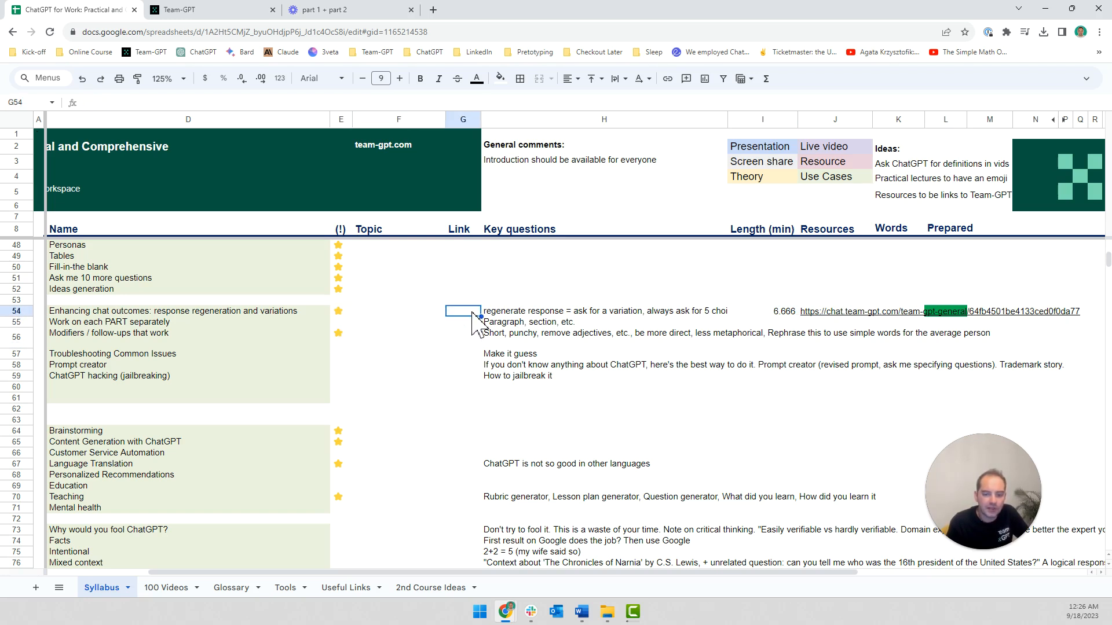
left_click(635, 614)
left_click(424, 396)
left_click(538, 313)
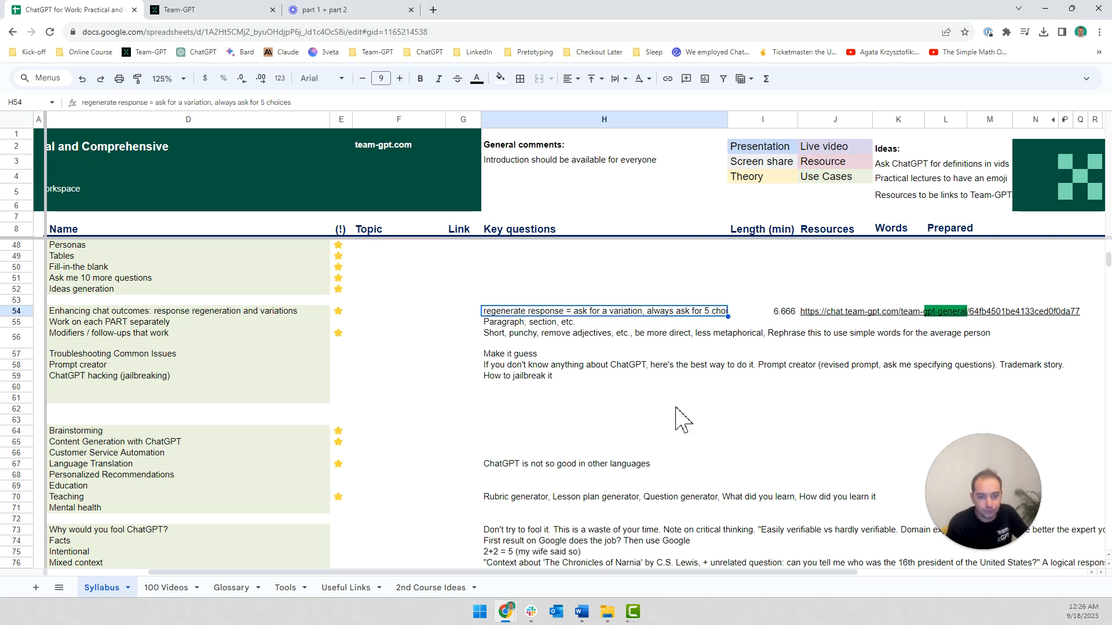
Step: Go over the syllabus lectures that precede 8.1, highlighting lectures 6.1 to 7.9
scroll(669, 365, "up", 1)
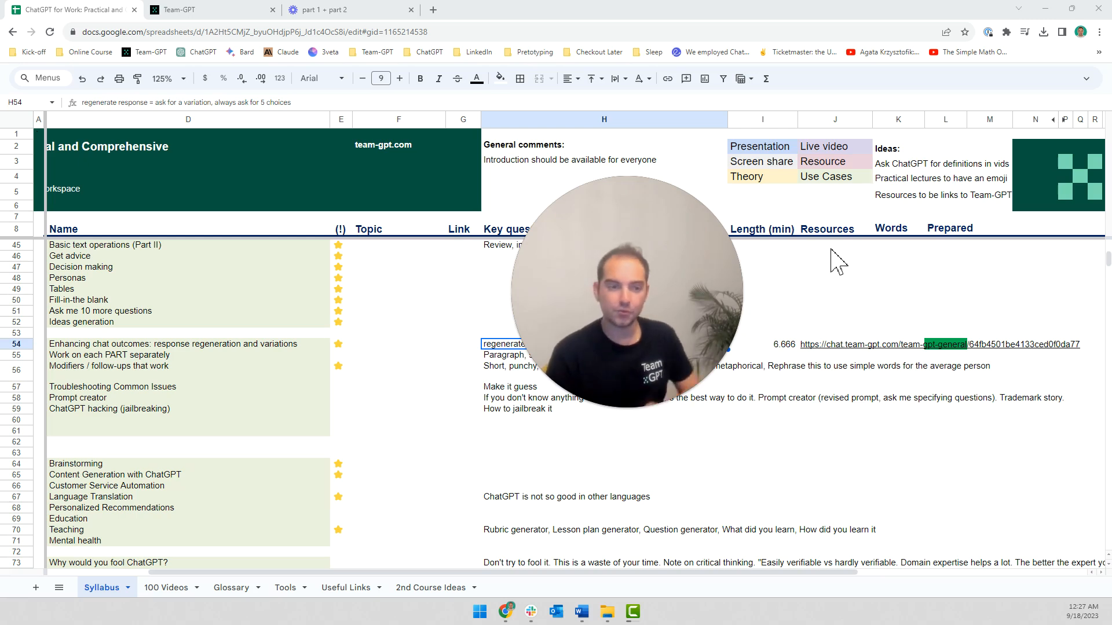
left_click(245, 335)
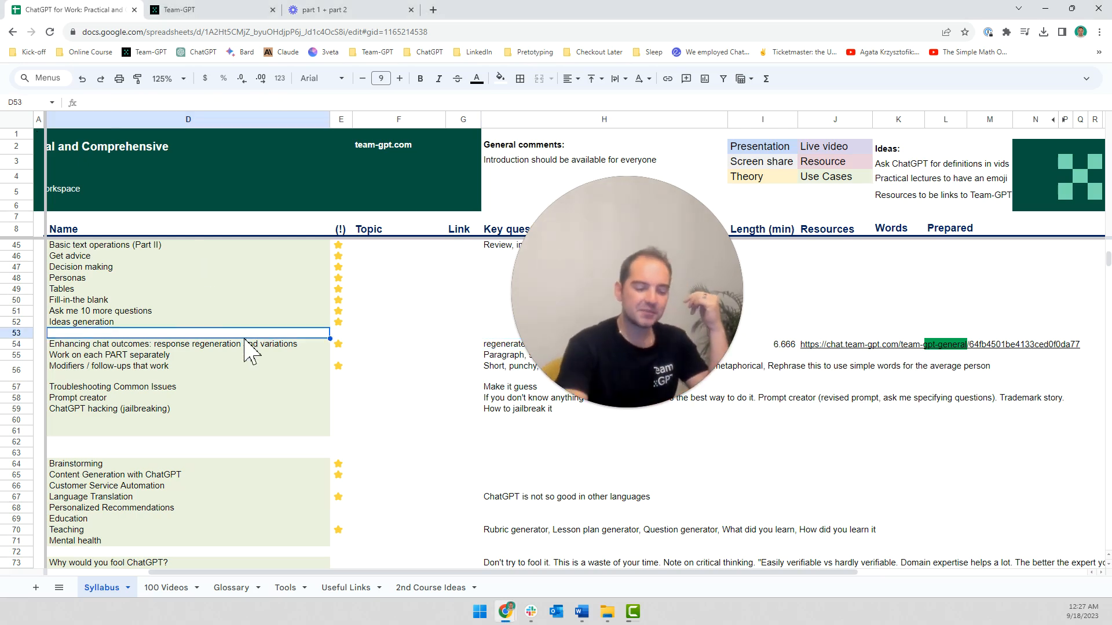
key("Left")
key("Left")
scroll(245, 340, "up", 5)
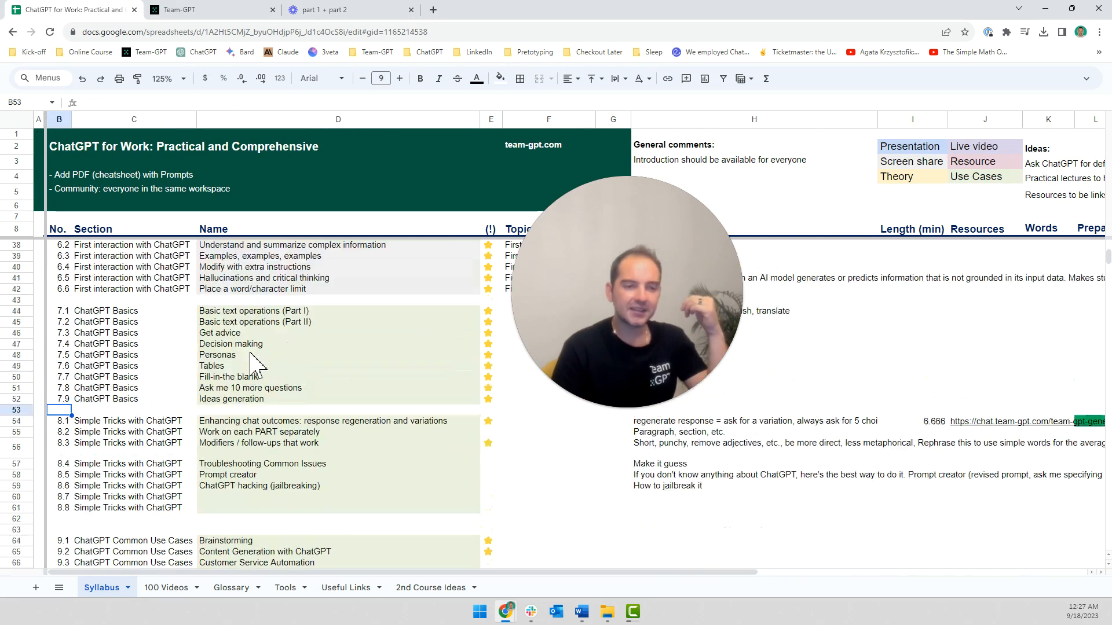
left_click_drag(94, 404, 420, 535)
left_click(132, 381)
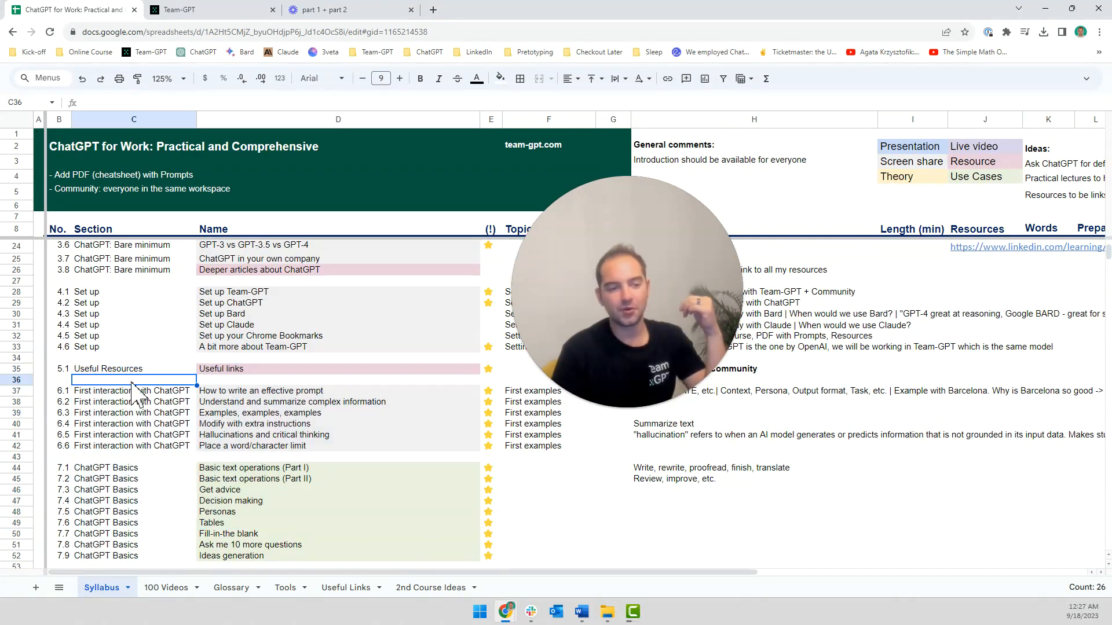
left_click_drag(58, 391, 376, 557)
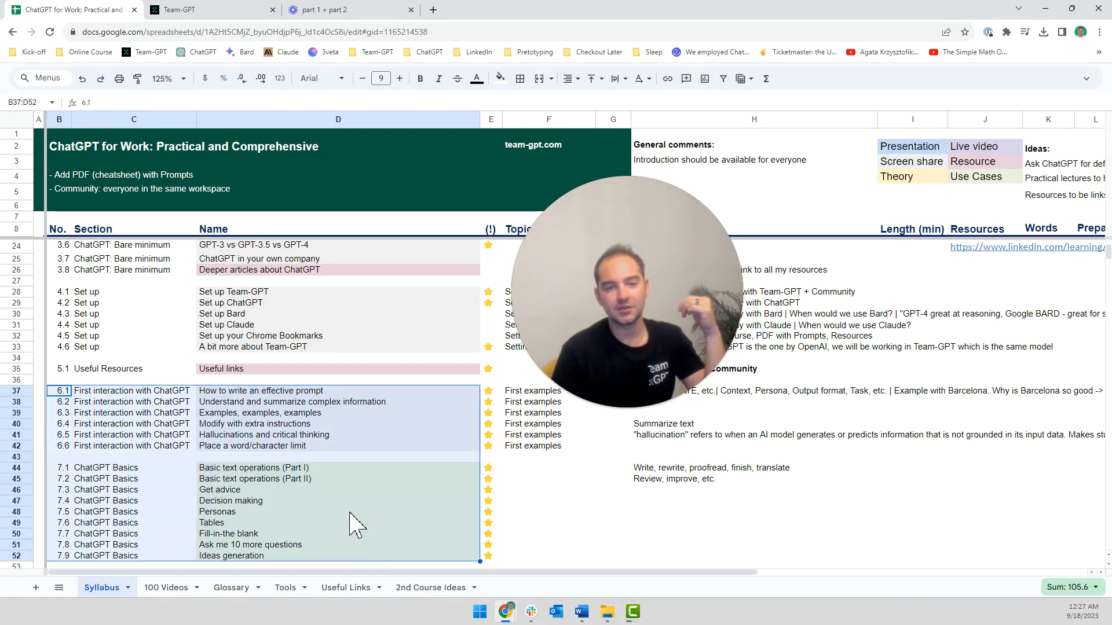
Step: Highlight lectures 8.1 to 8.8 and 9.1 to 11.4 for review, and return to the name of lecture 8.1
scroll(350, 518, "down", 5)
scroll(278, 475, "down", 2)
left_click_drag(64, 279, 346, 380)
scroll(346, 379, "down", 3)
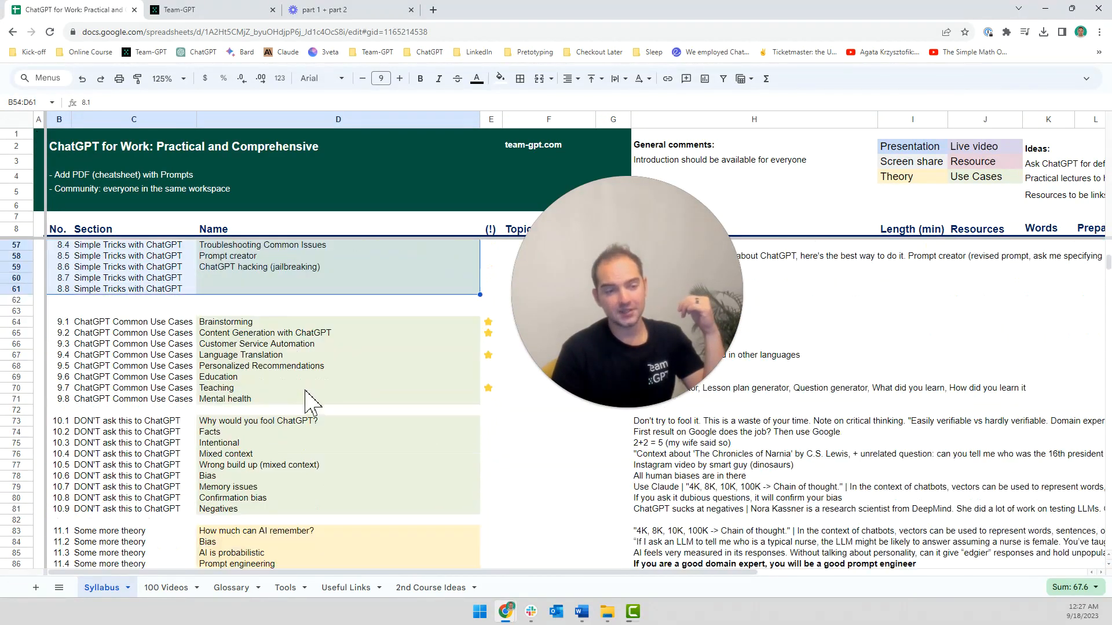
left_click_drag(55, 288, 355, 548)
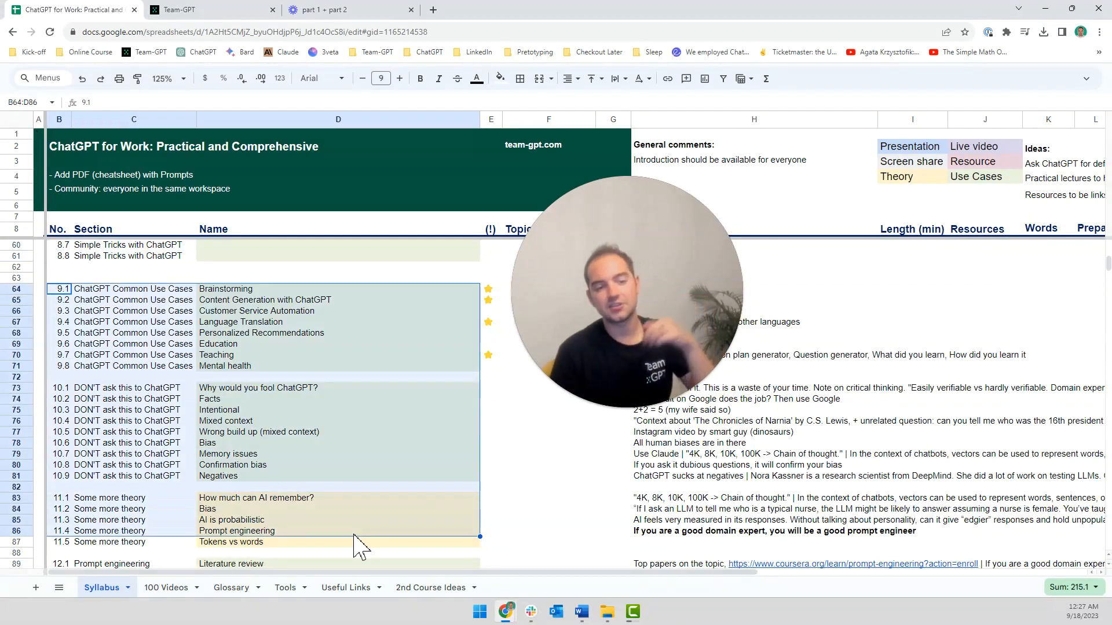
scroll(355, 547, "up", 4)
left_click(306, 408)
left_click(307, 323)
scroll(307, 333, "up", 2)
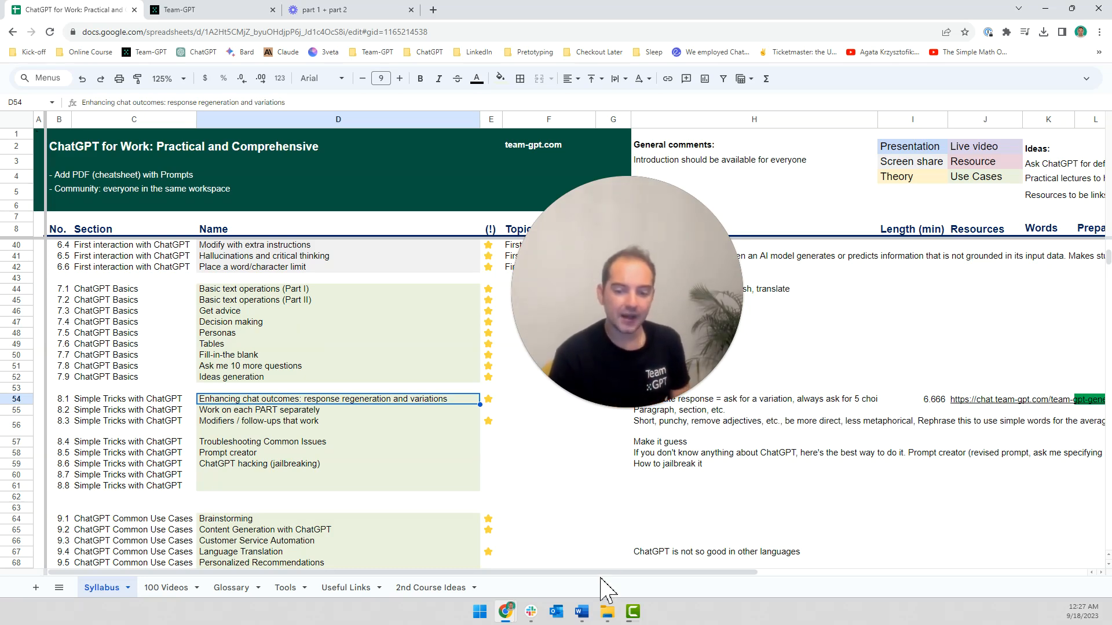
Step: Switch to Team-GPT and open the shared chat "Enhancing chat outcomes: response regeneration and variations"
left_click(582, 608)
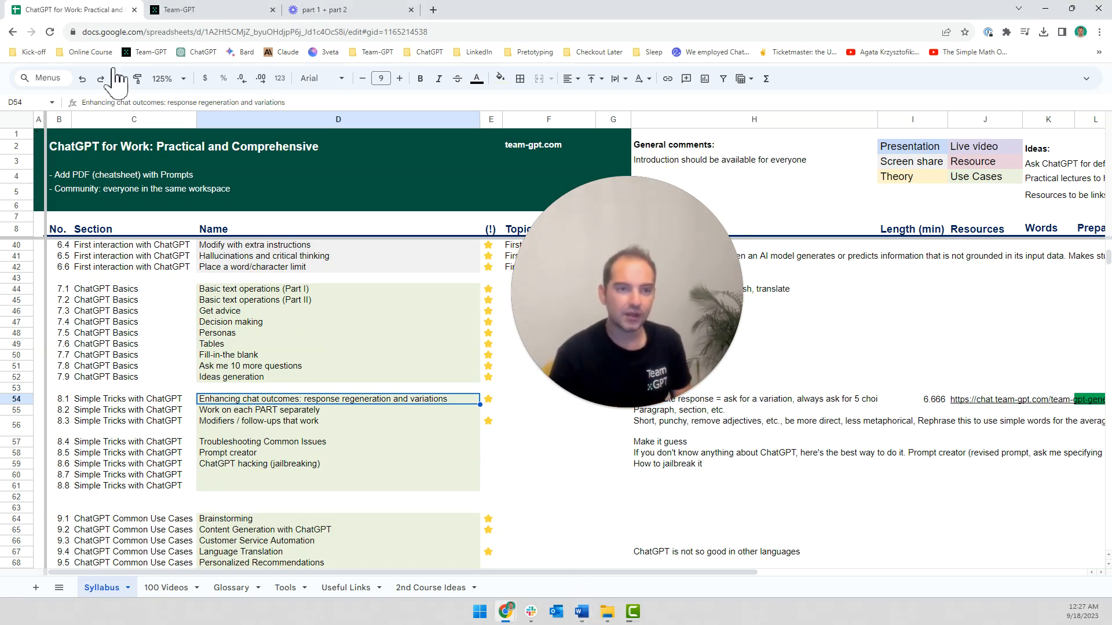
left_click(191, 10)
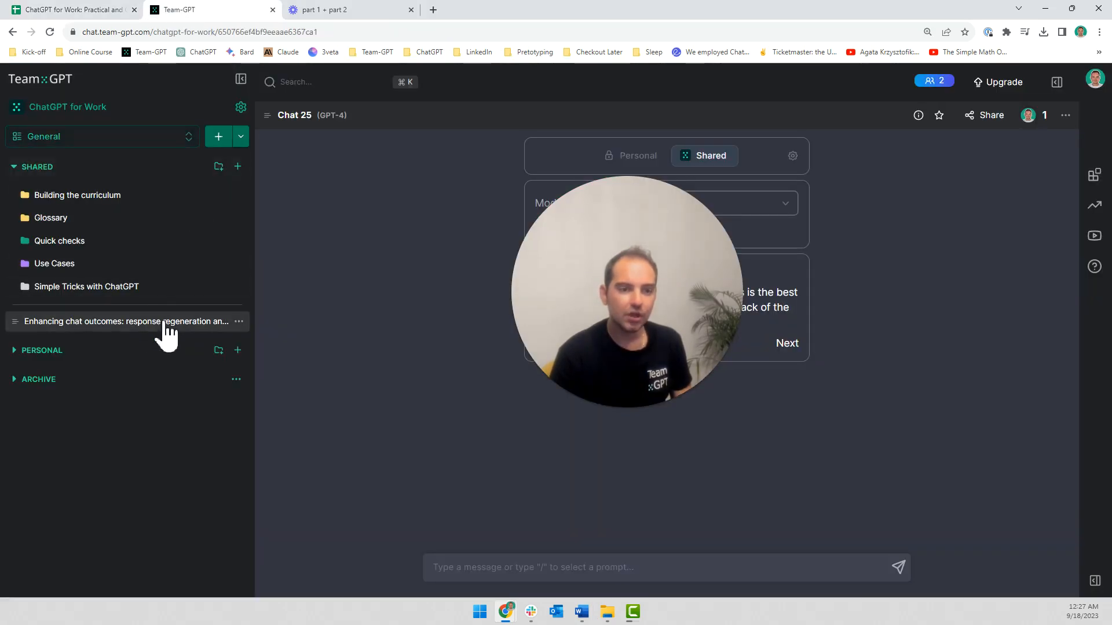
left_click(200, 334)
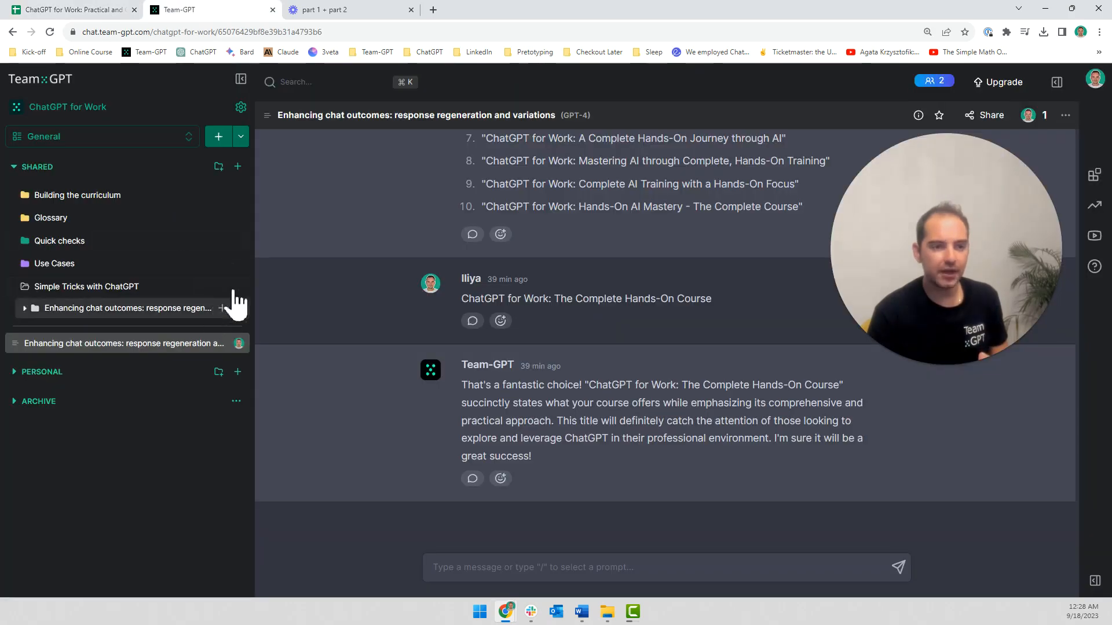
Step: Rename the "Simple Tricks with ChatGPT" folder to "8. Simple Tricks with ChatGPT"
left_click(237, 287)
mouse_move(217, 385)
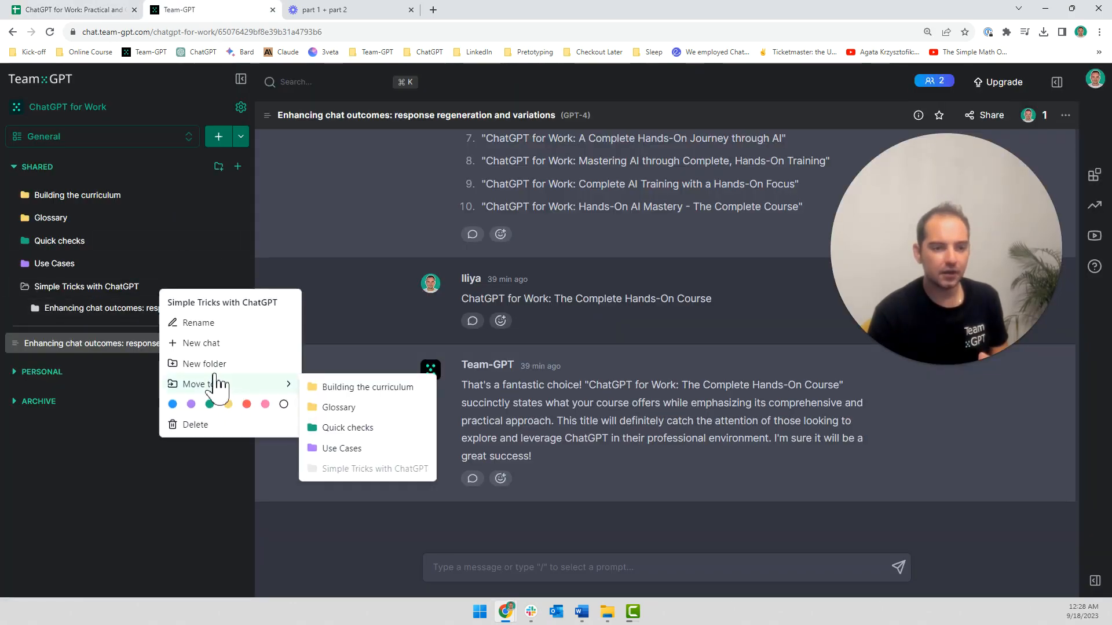
left_click(199, 323)
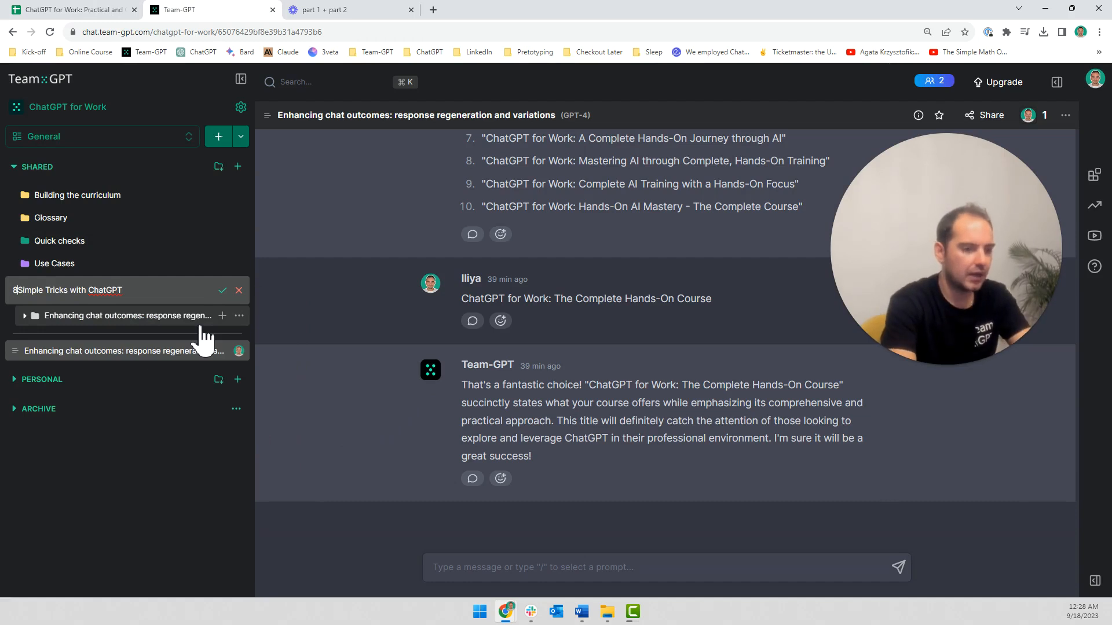
type("8.")
key("Return")
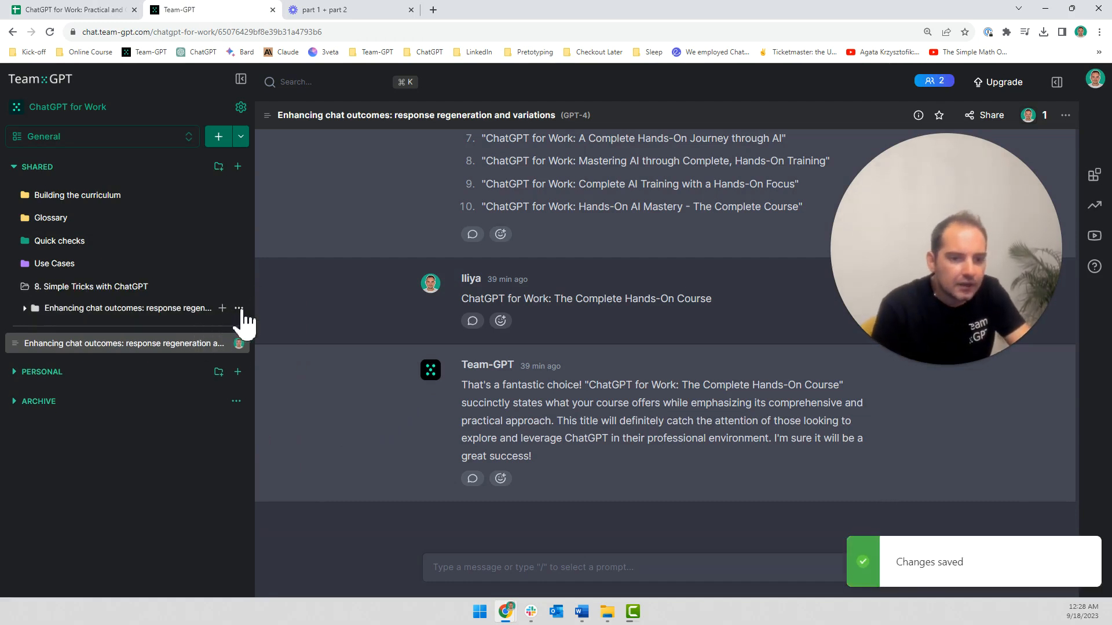
Step: Add the prefix "8.1." to the name of the "Enhancing chat outcomes: response regeneration and variations" subfolder
left_click(239, 308)
left_click(198, 344)
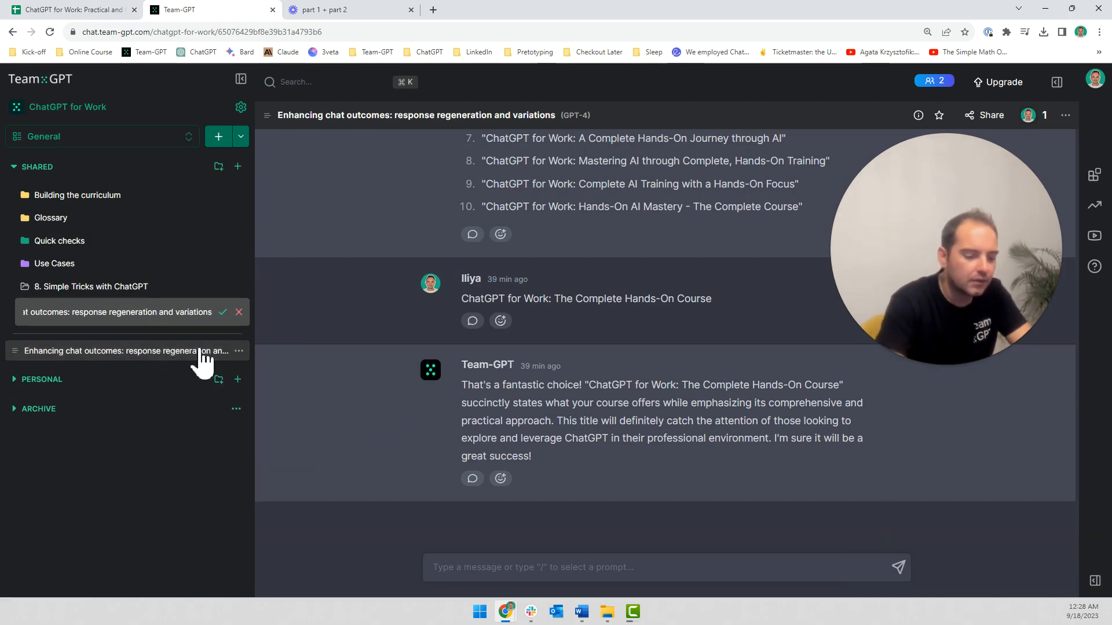
key("Home")
type("8.1")
key("BackSpace")
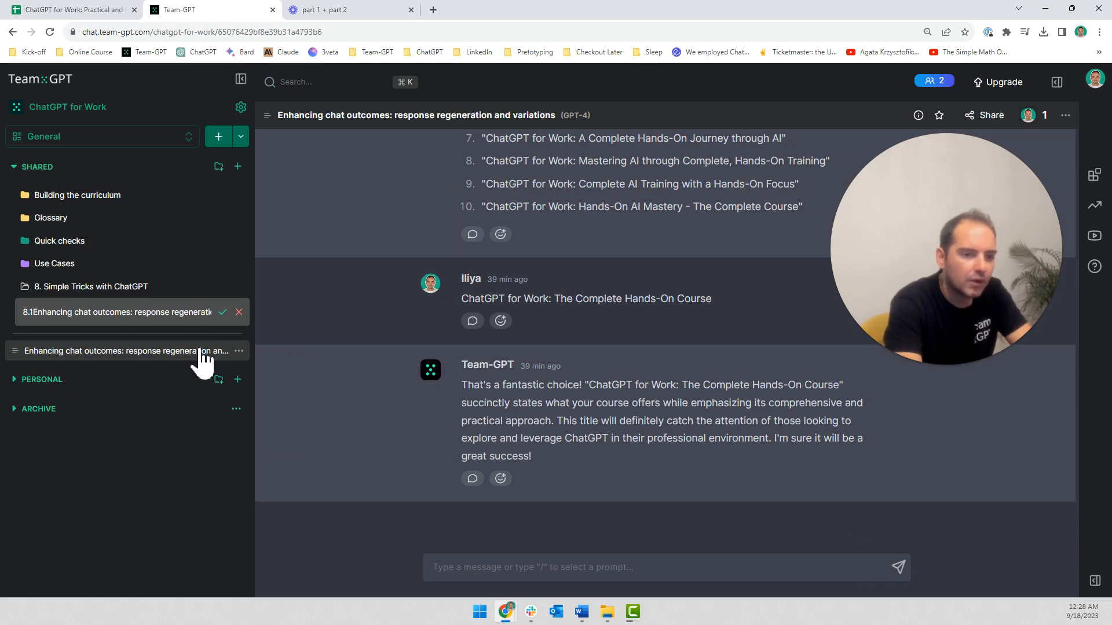
key("Return")
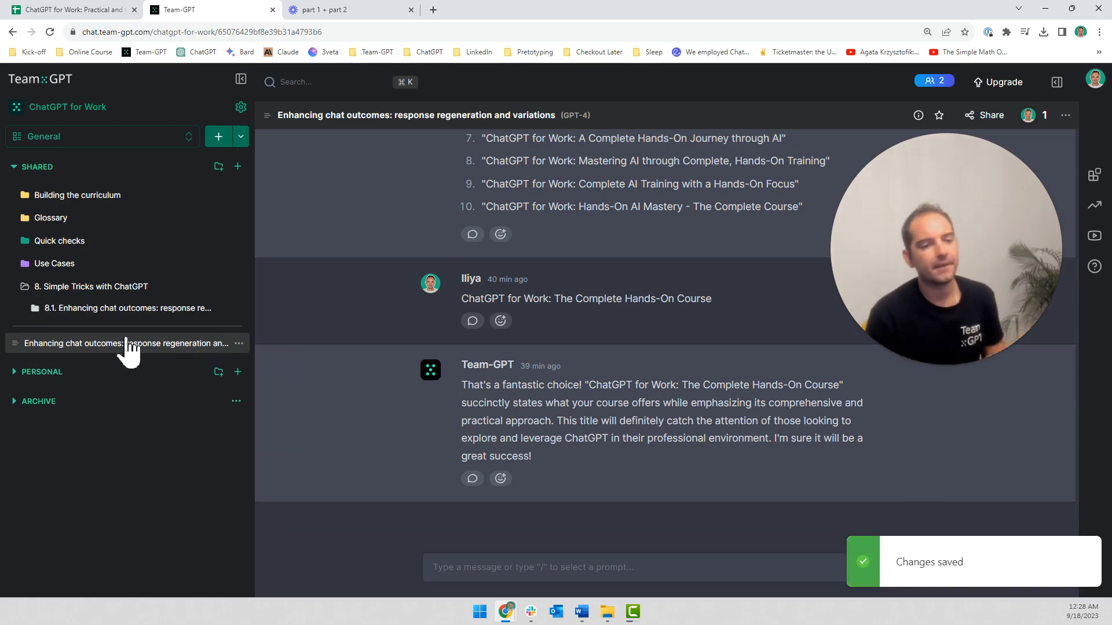
Step: Move the "Enhancing chat outcomes: response regeneration and variations" chat into the 8.1 subfolder and collapse the folders
left_click(109, 311)
left_click_drag(111, 364, 110, 312)
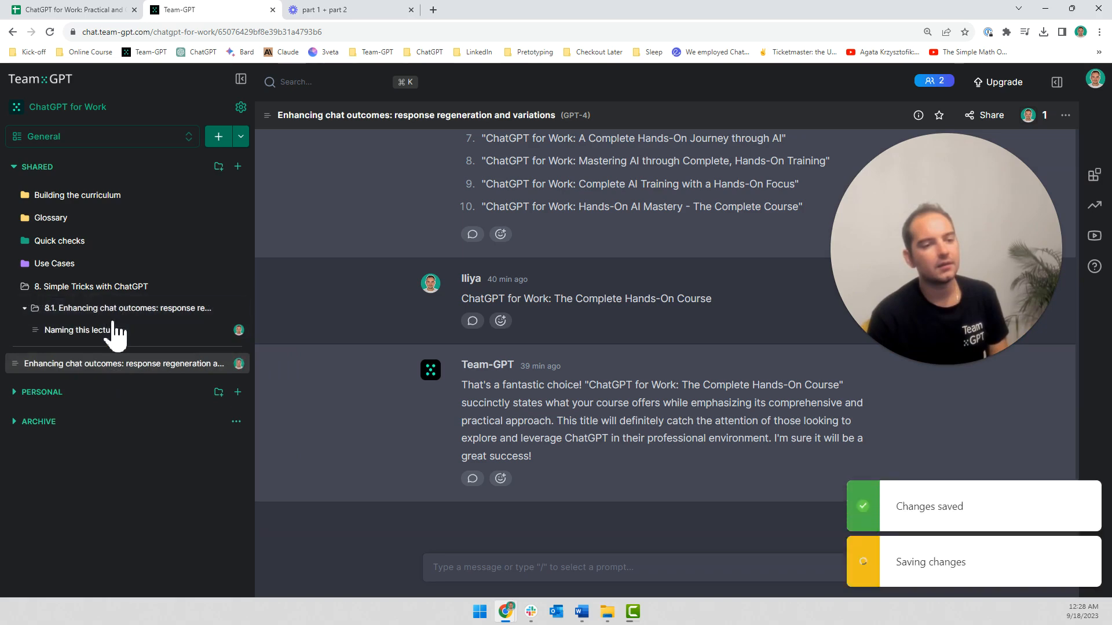
left_click(109, 308)
left_click(105, 294)
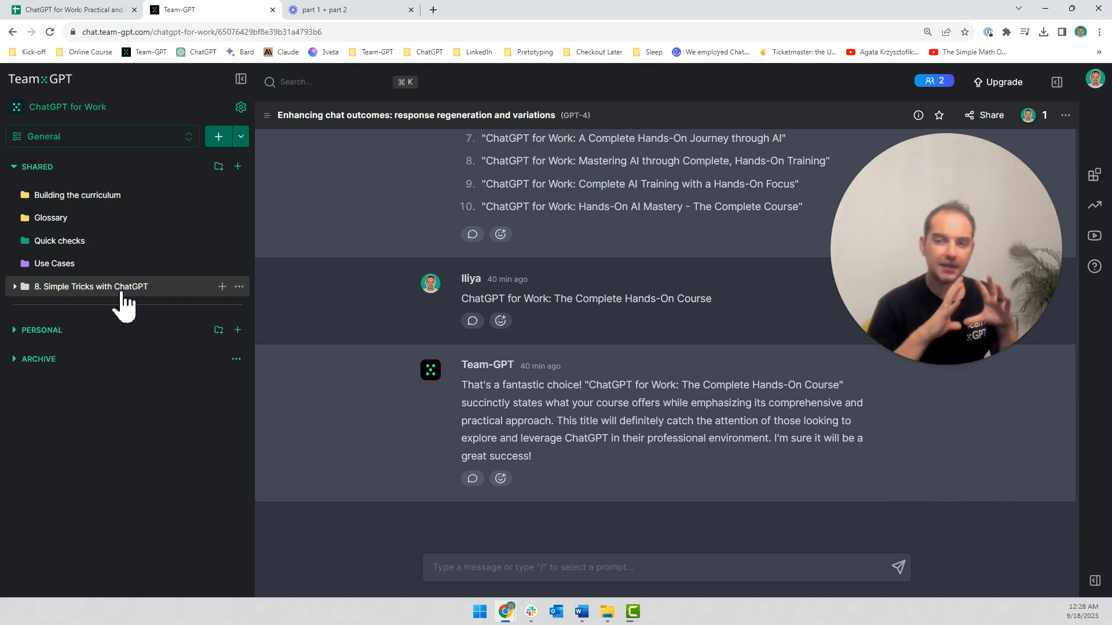
Step: Expand the "8. Simple Tricks with ChatGPT" folder and open the "Naming this lecture" chat in its 8.1 subfolder
left_click(122, 291)
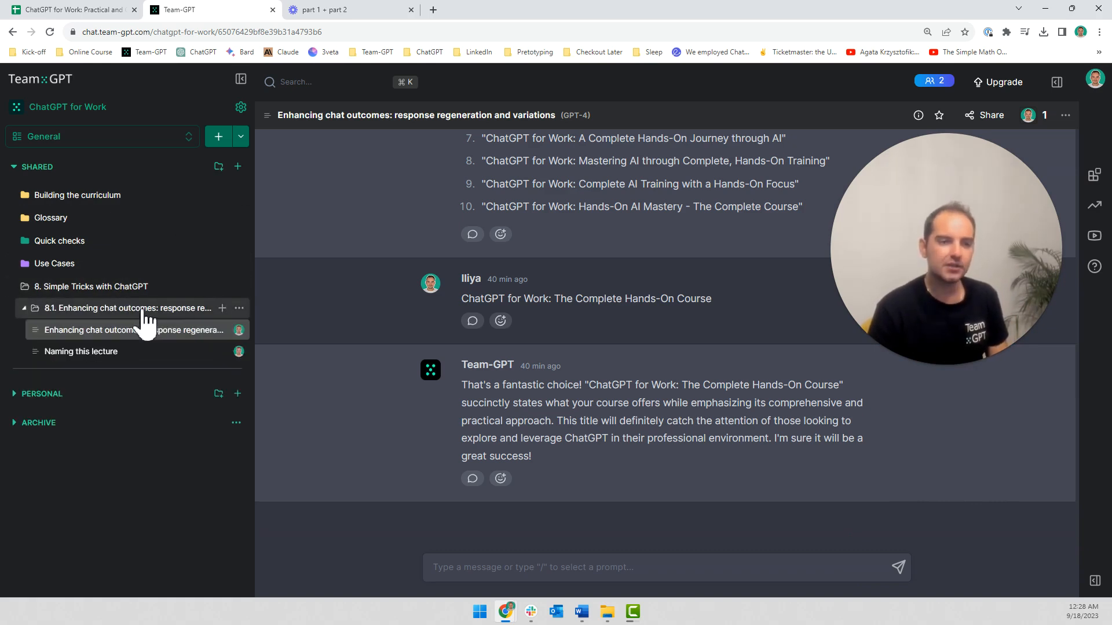
left_click(142, 357)
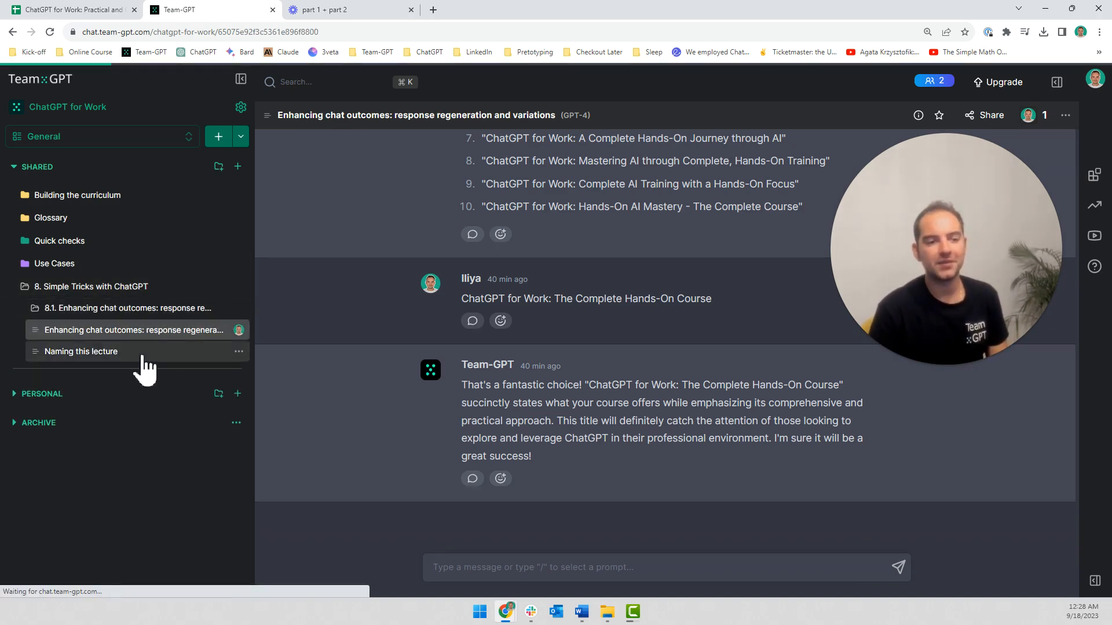
Step: Look at the "part 1 + part 2" recording in Loom and check the progress of the project export in Camtasia
scroll(560, 378, "up", 5)
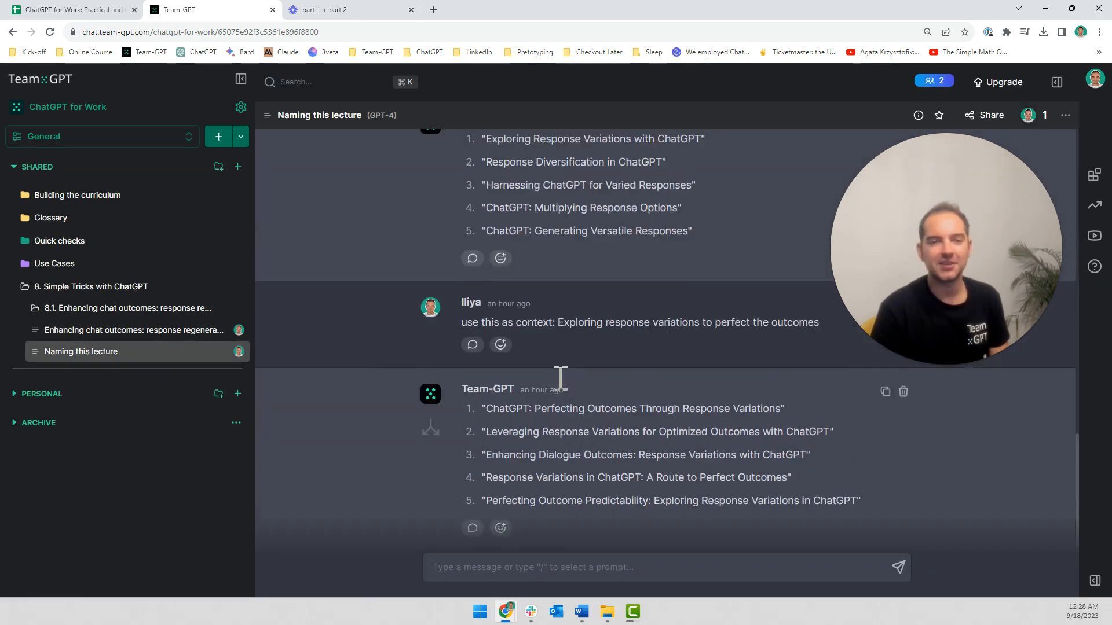
left_click(359, 10)
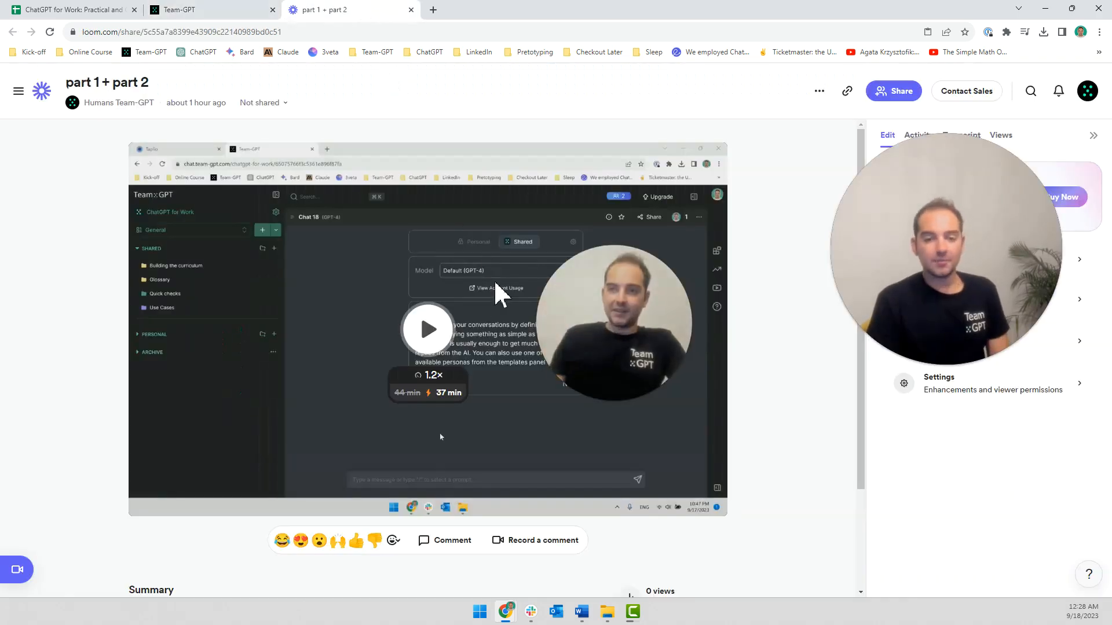
left_click(175, 10)
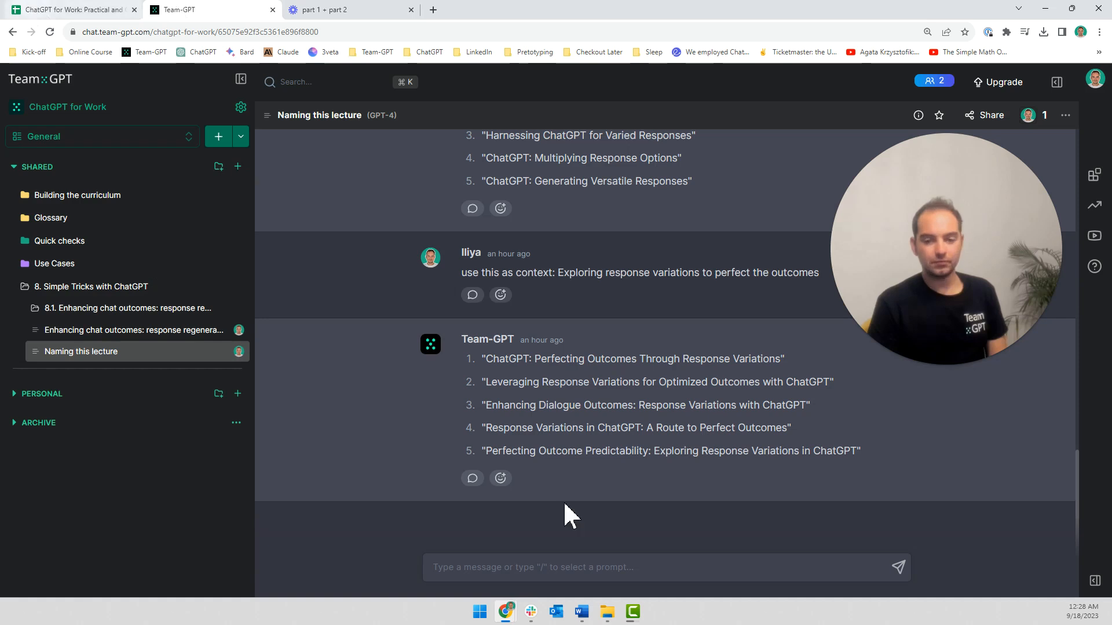
left_click(633, 612)
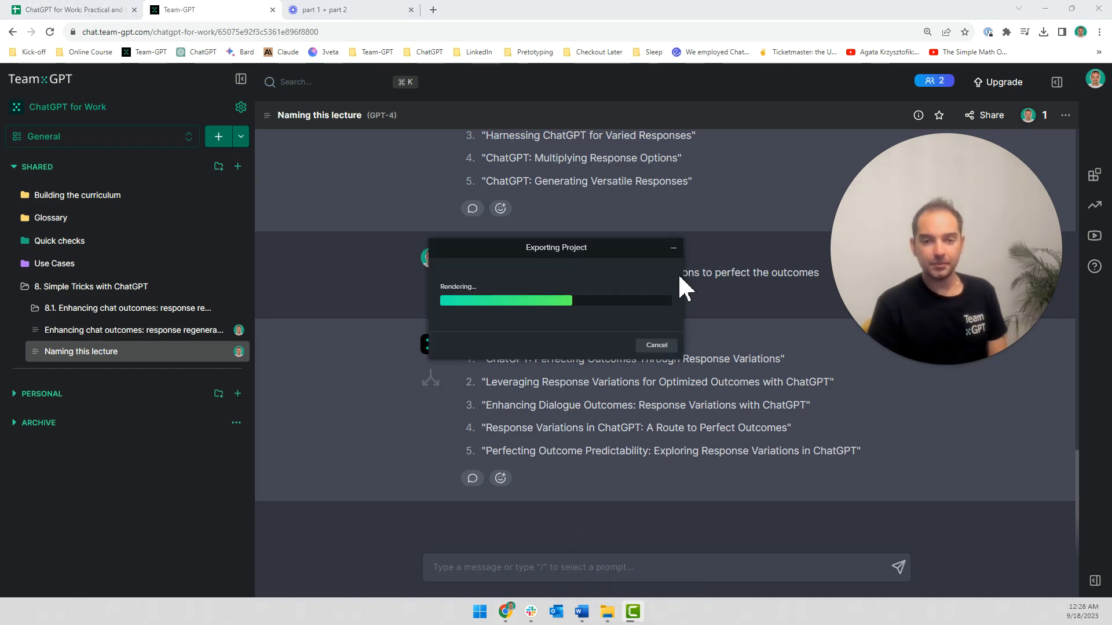
Step: Load drive.google.com in a new browser tab and return to the "Naming this lecture" chat in Team-GPT
left_click(433, 9)
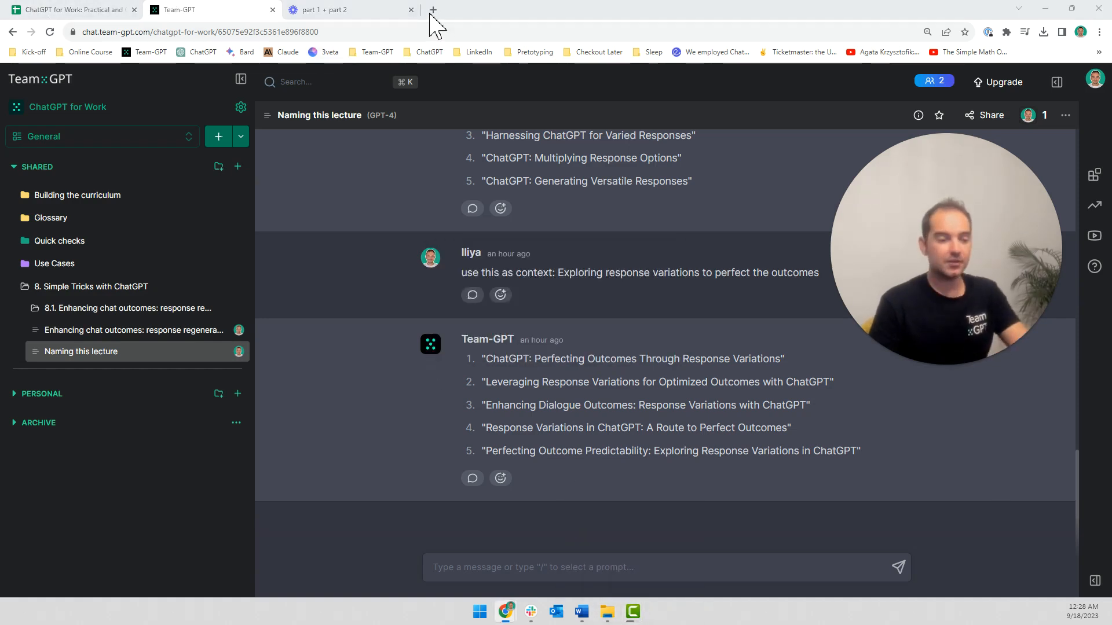
type("drive.google.com")
key("Return")
left_click(349, 3)
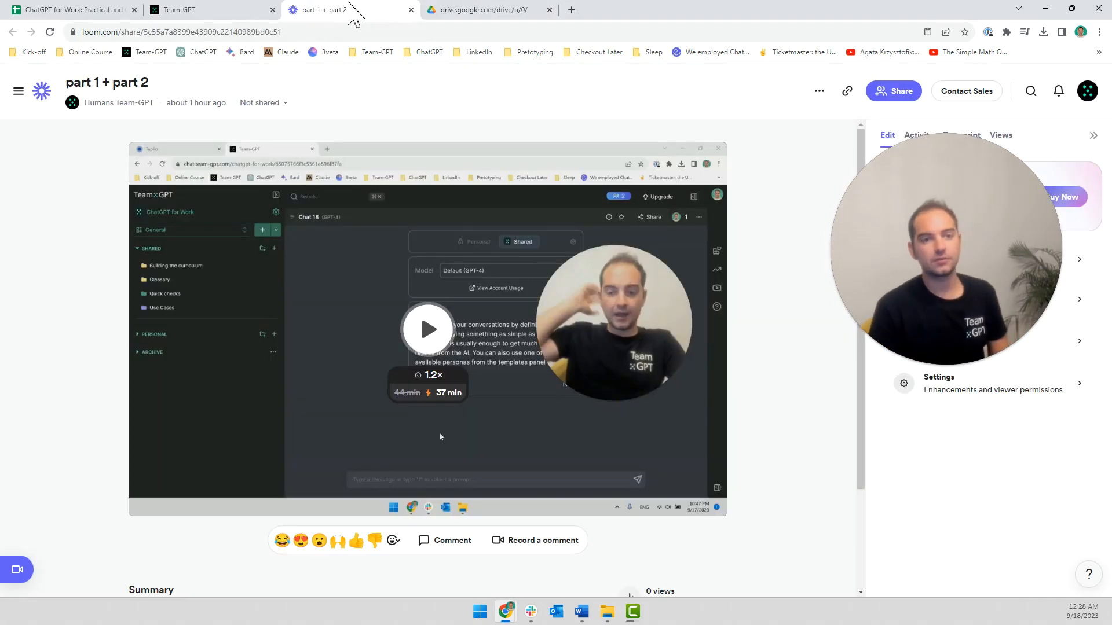
left_click(189, 8)
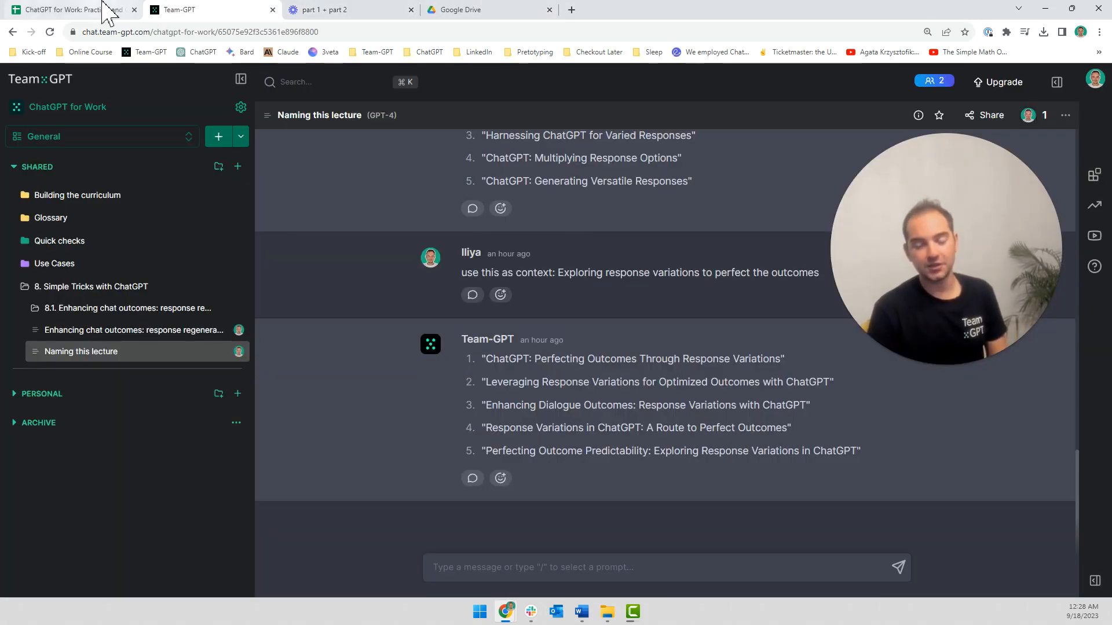